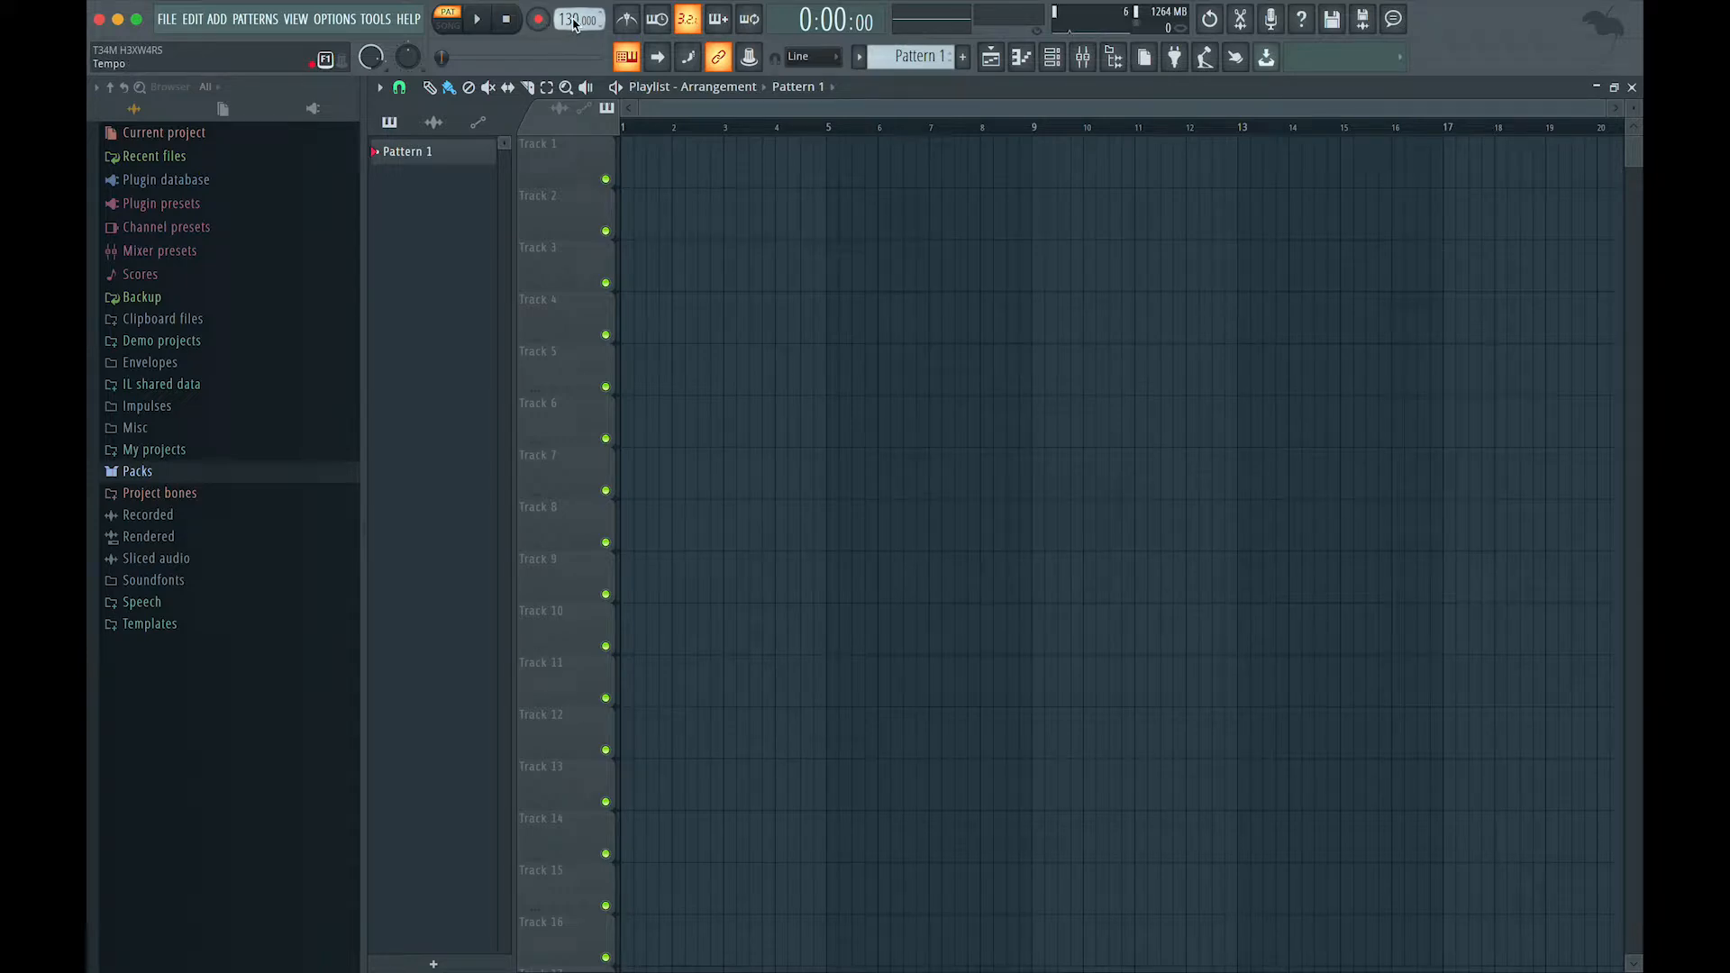
Turn on the metronome and switch playback from pattern to song mode.
{"action": "left_click", "coordinate": [628, 21]}
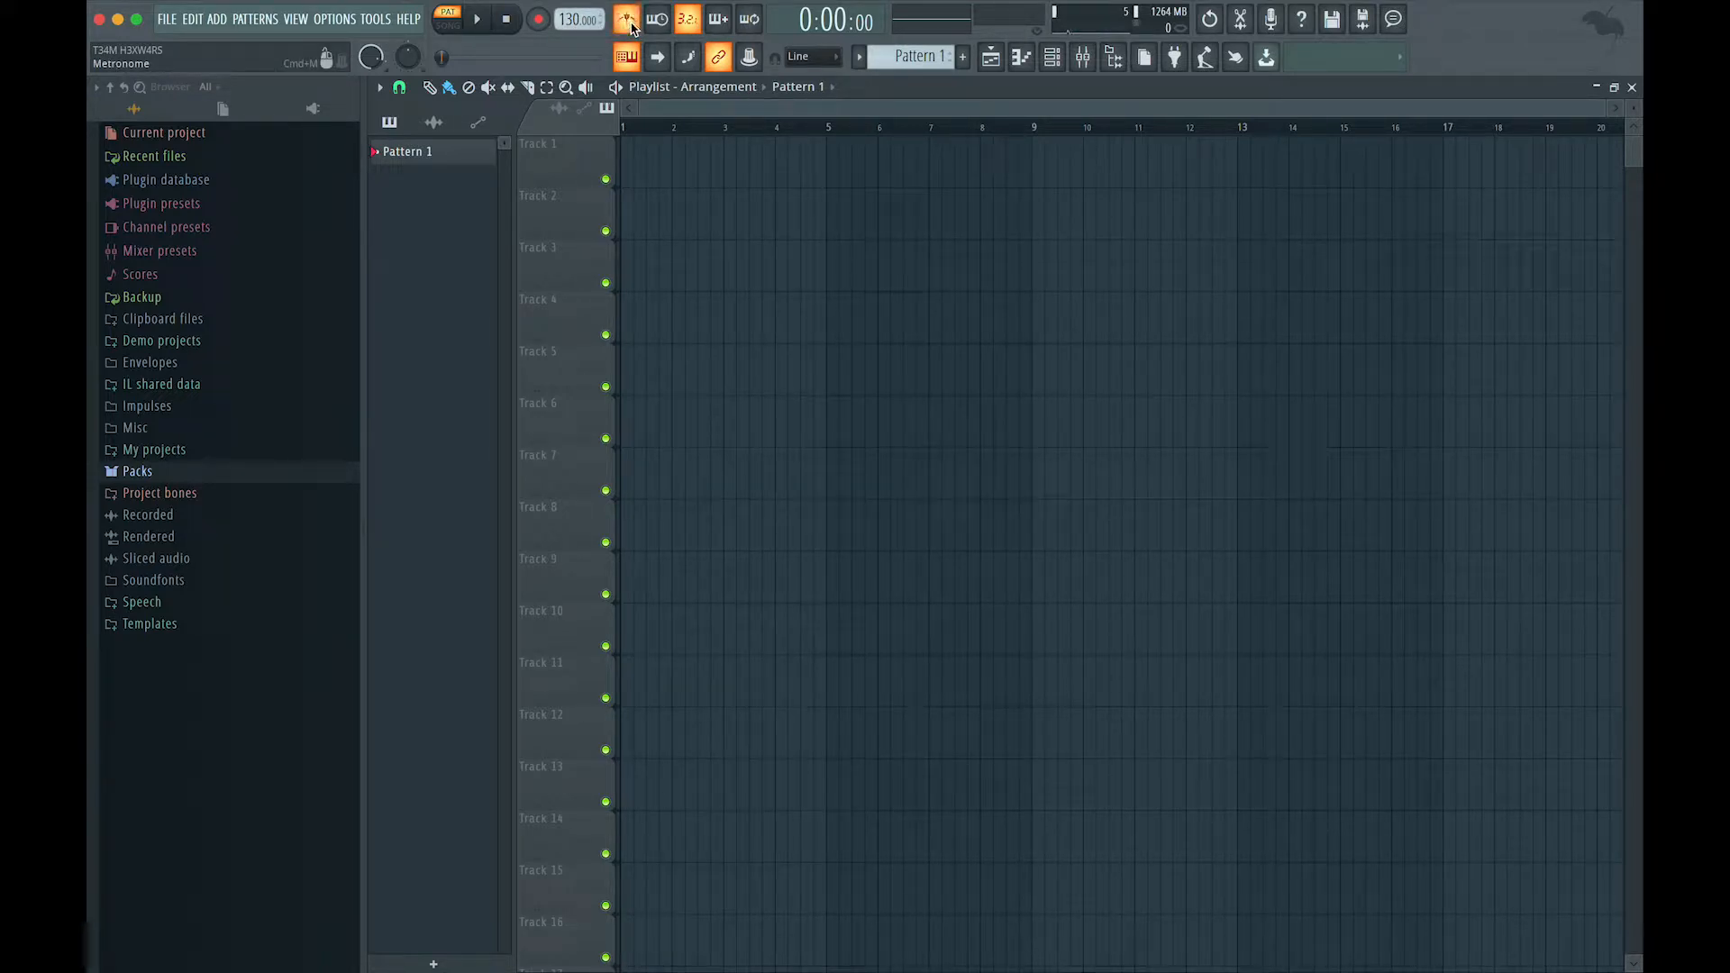
{"action": "left_click", "coordinate": [448, 19]}
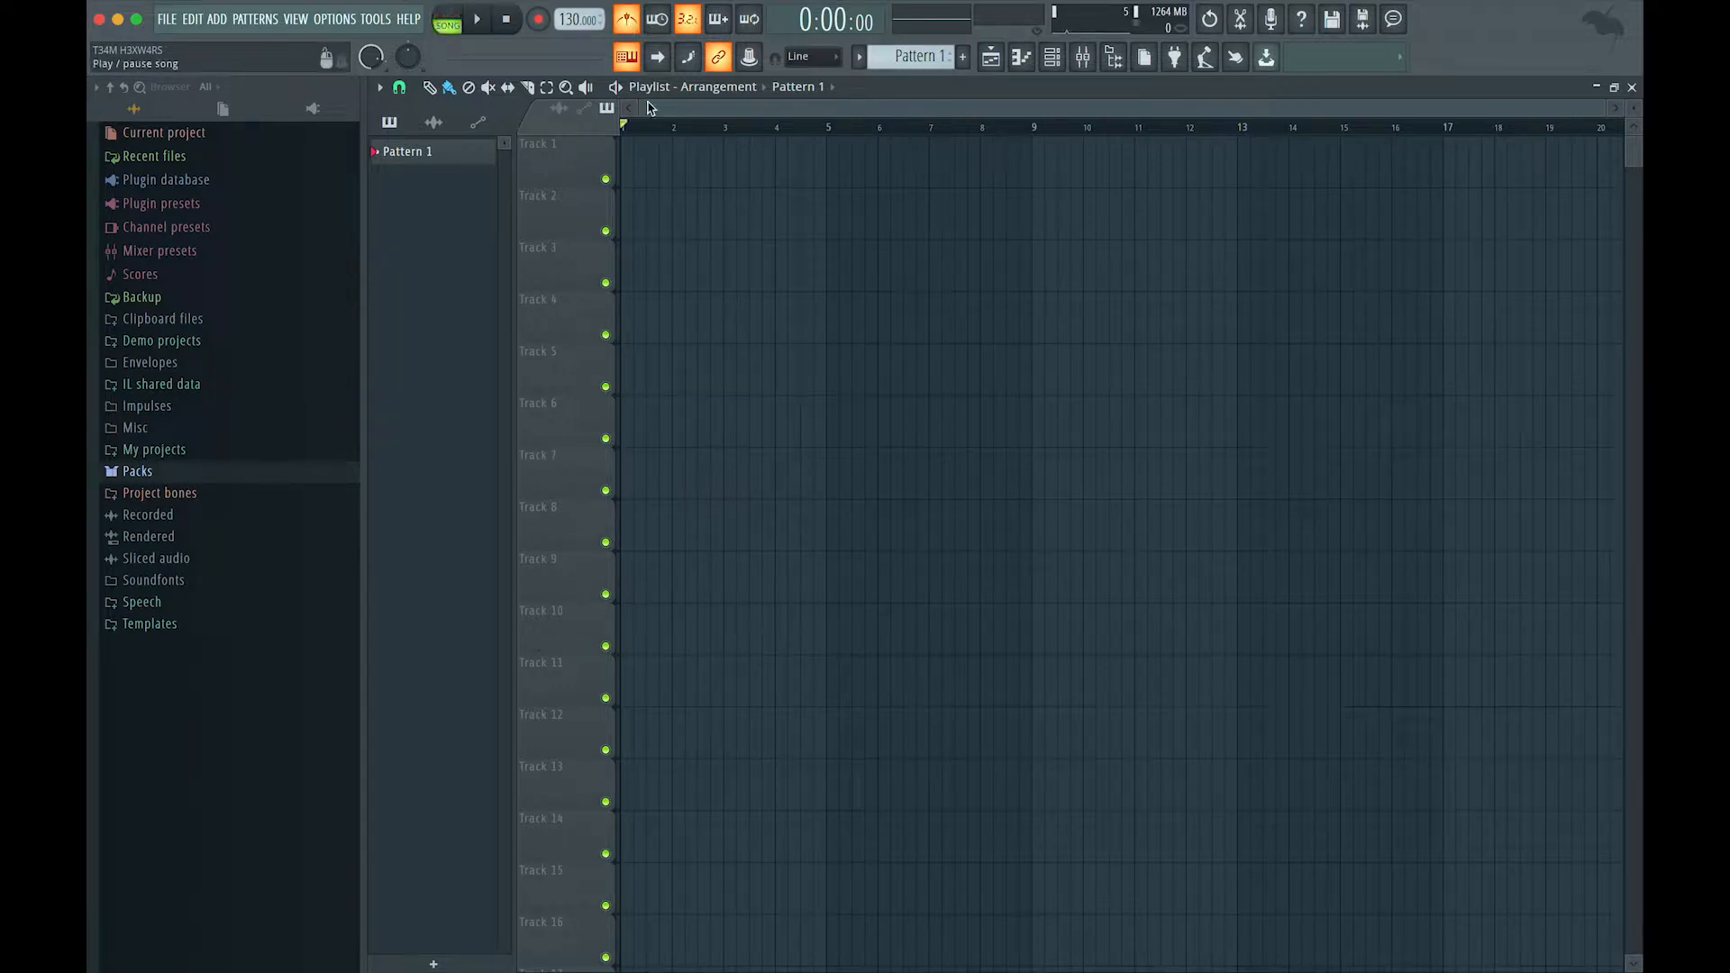
Place a Pattern 1 clip four bars long at the start of Track 1 and start playback.
{"action": "left_click", "coordinate": [704, 155]}
{"action": "left_click_drag", "start_coordinate": [704, 155], "coordinate": [823, 173]}
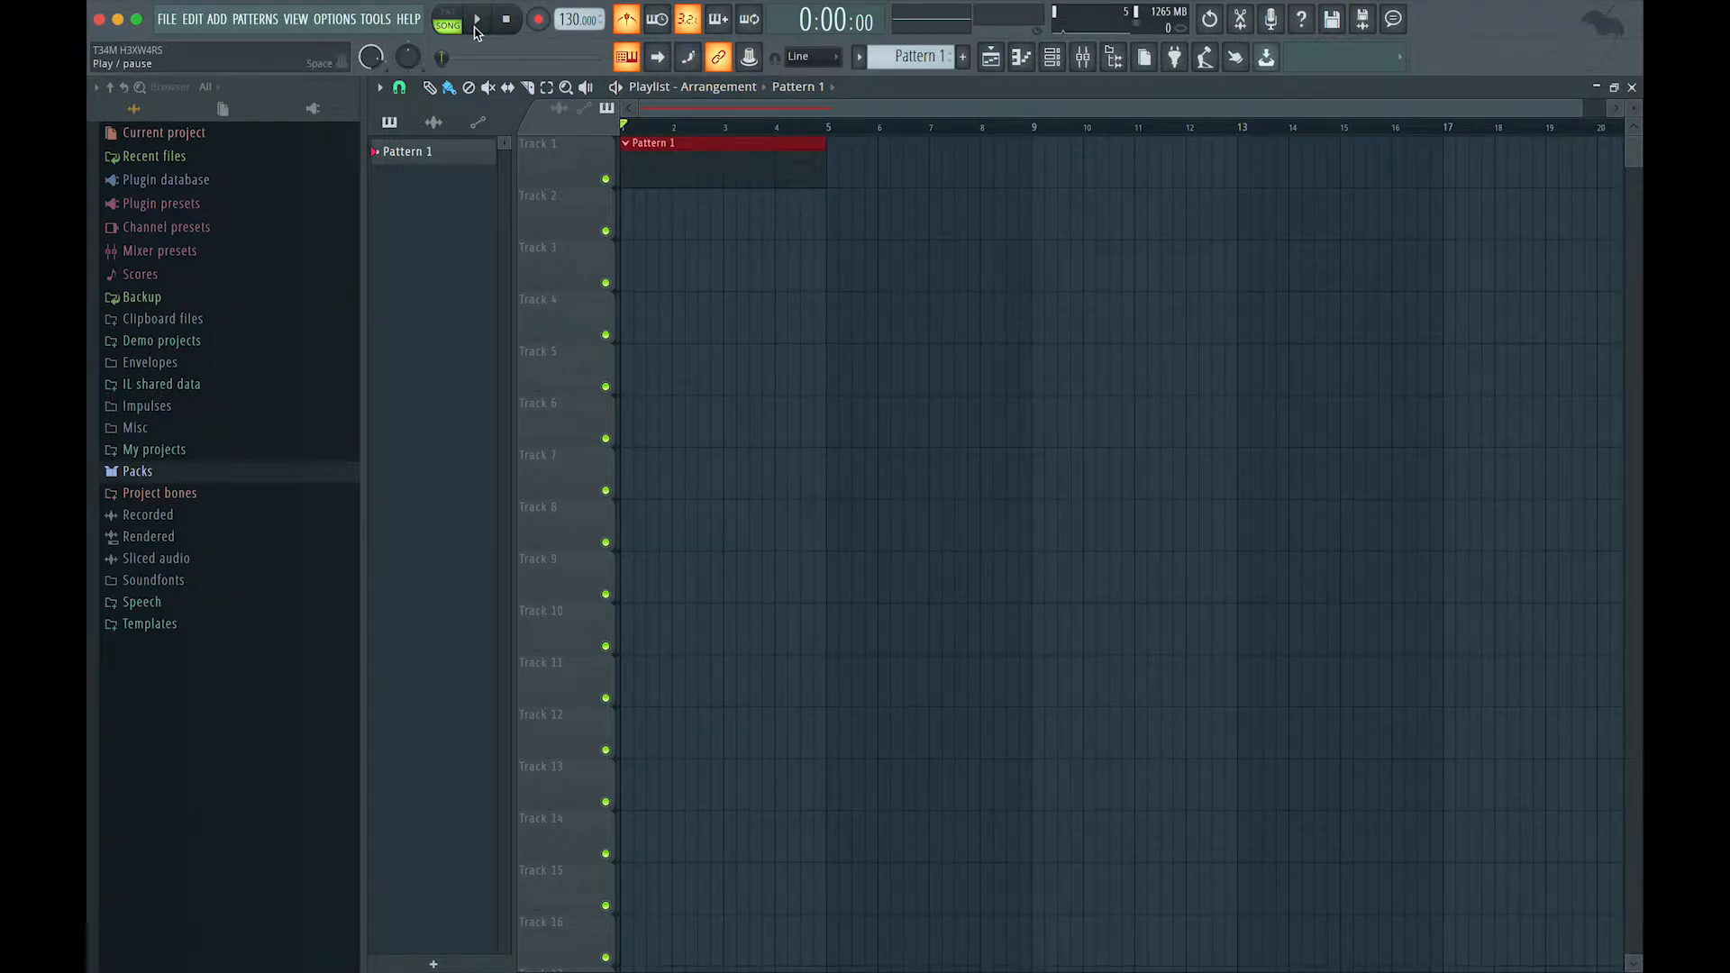
{"action": "left_click", "coordinate": [477, 20]}
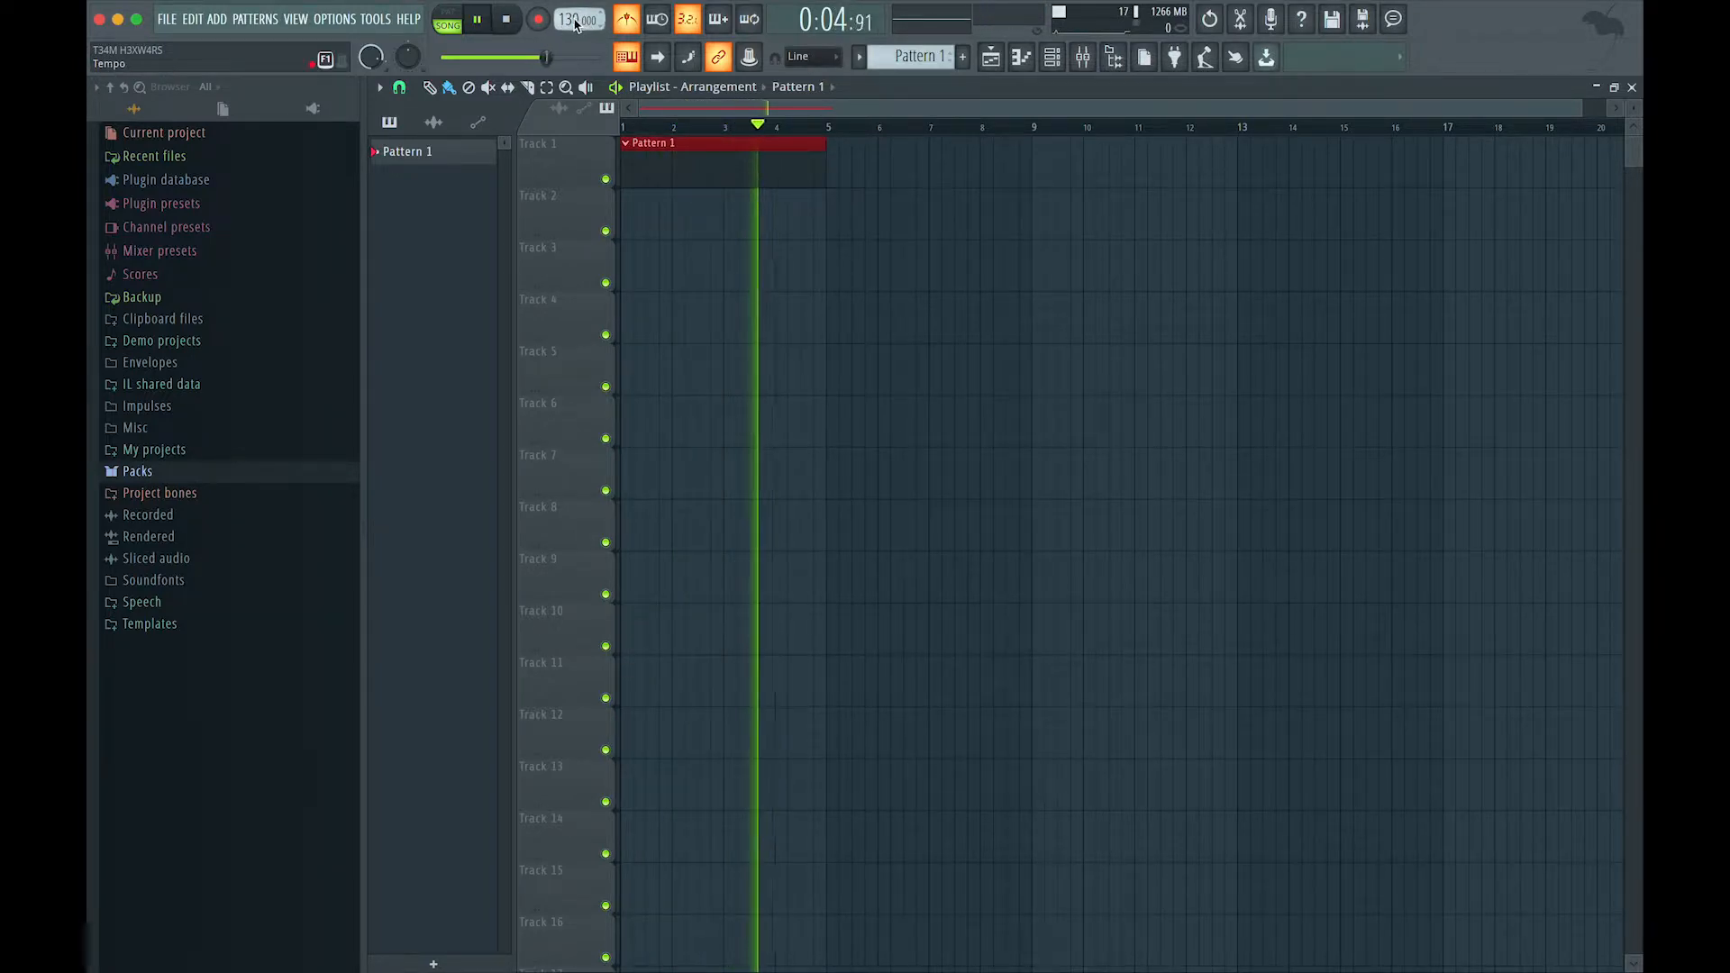
Lower the project tempo to 105 BPM while the song plays.
{"action": "left_click_drag", "start_coordinate": [580, 24], "coordinate": [580, 87]}
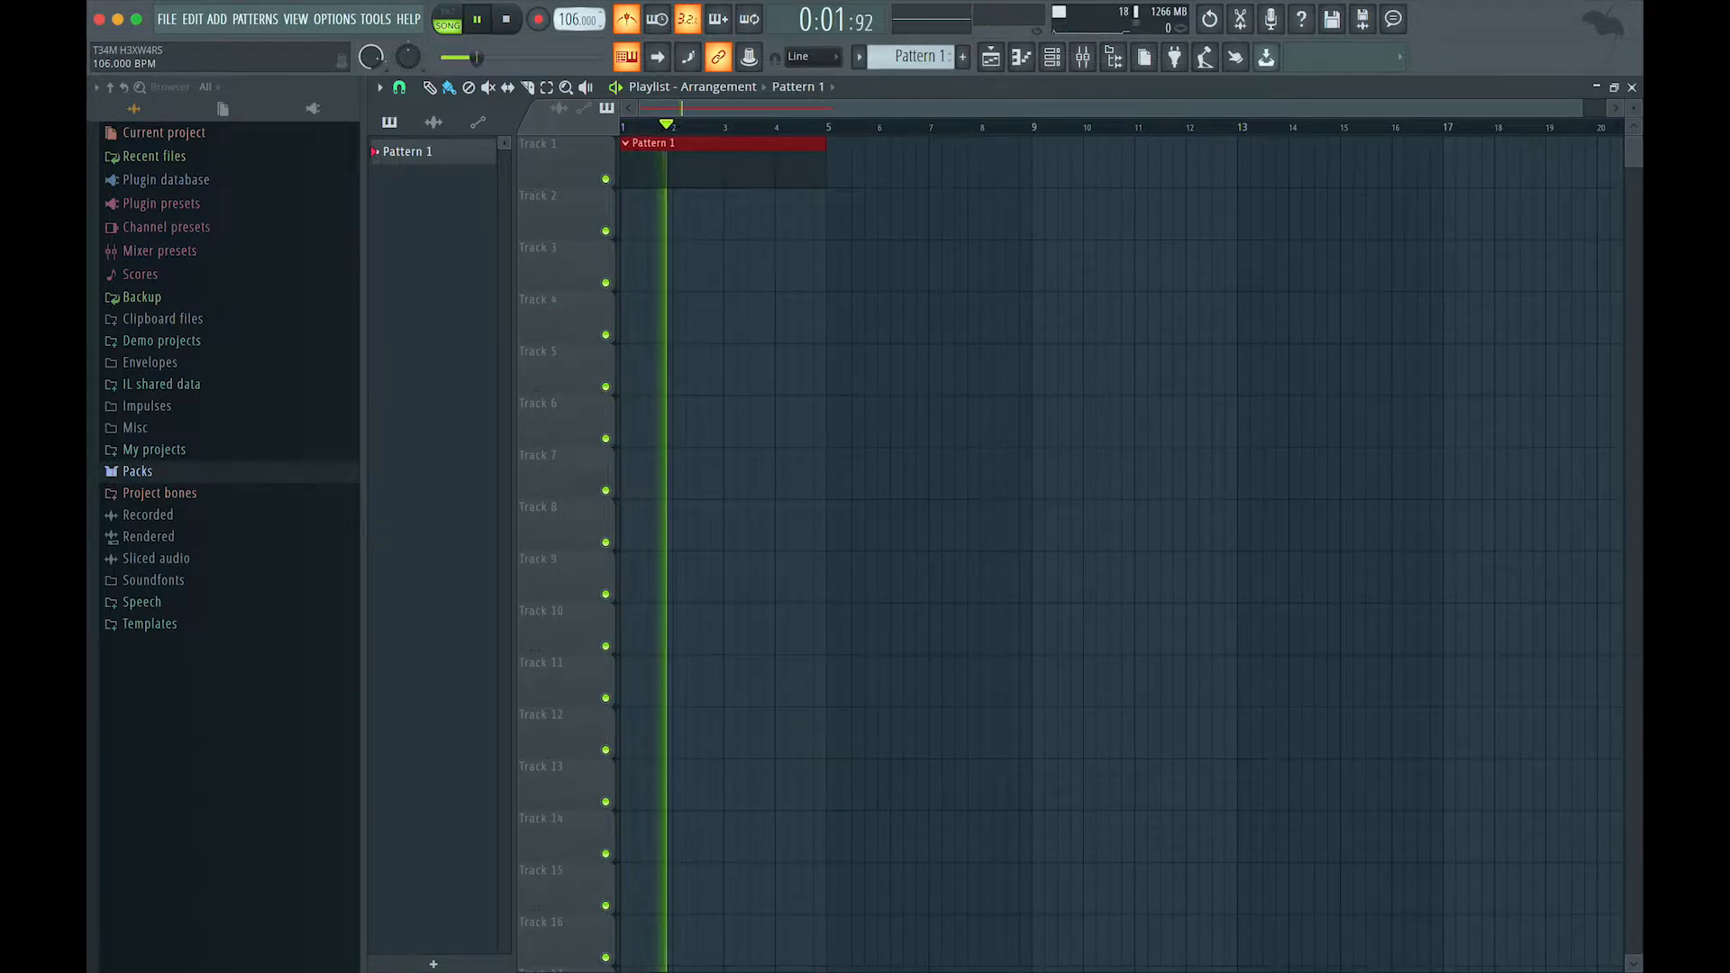
{"action": "left_click_drag", "start_coordinate": [568, 12], "coordinate": [568, 11]}
Try the 120 BPM and 100 BPM tempo presets during playback.
{"action": "right_click", "coordinate": [591, 22]}
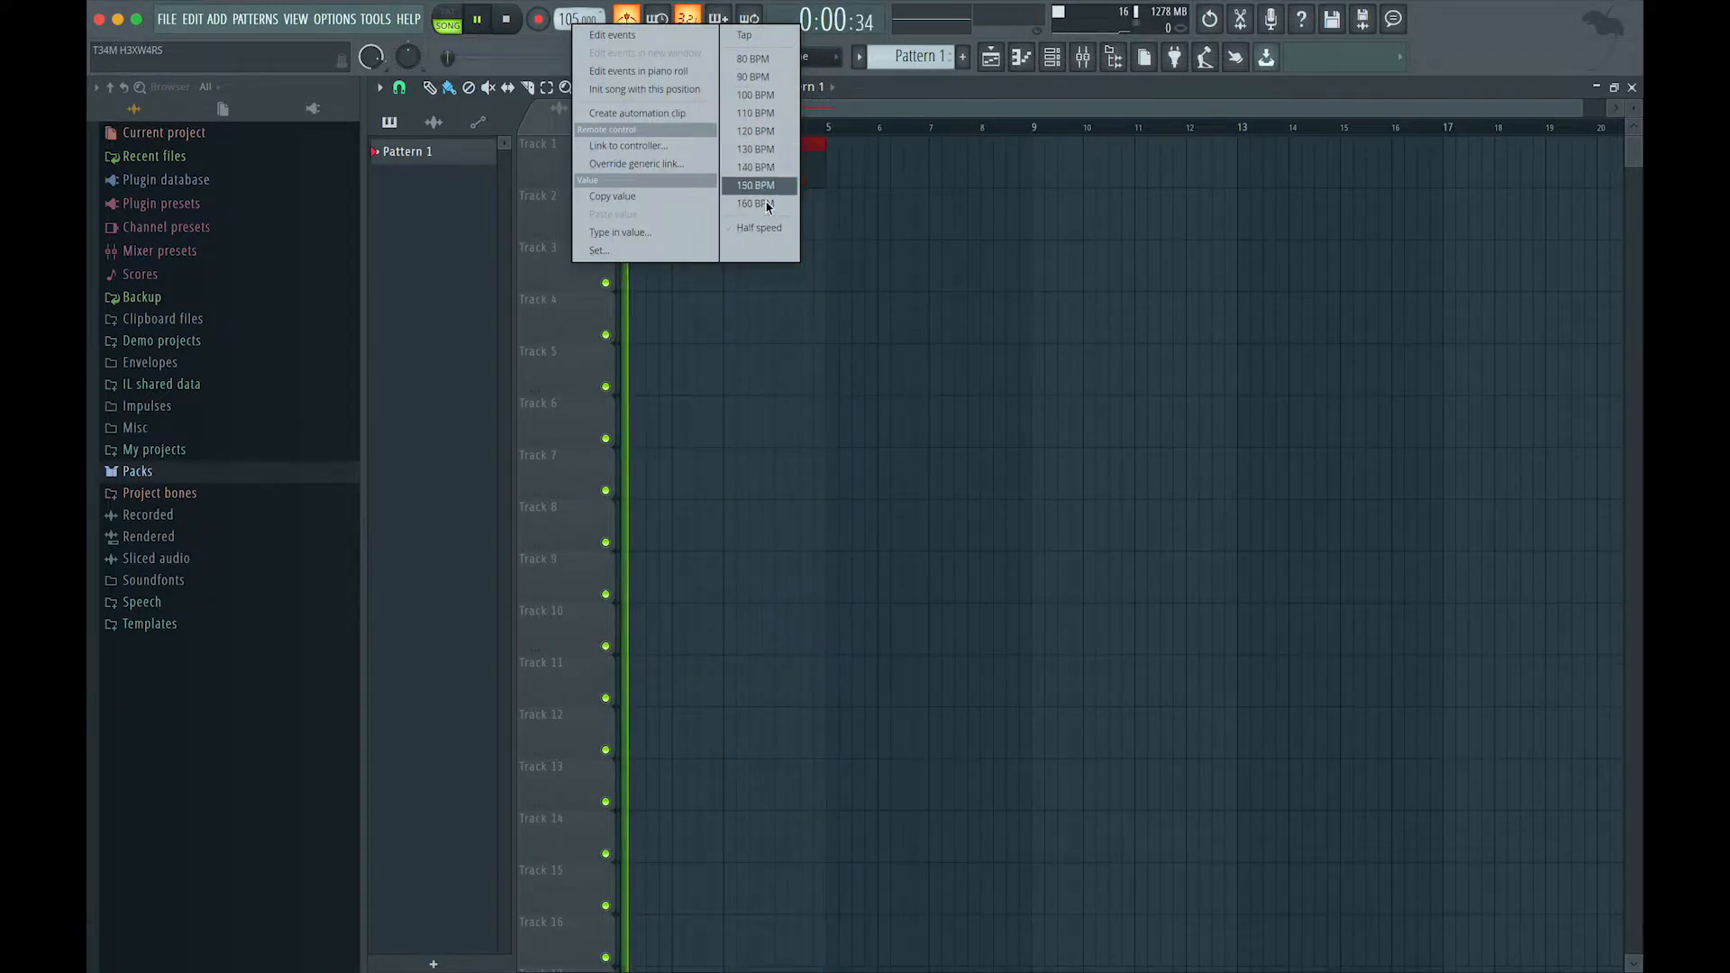
{"action": "left_click", "coordinate": [755, 133]}
{"action": "right_click", "coordinate": [569, 30]}
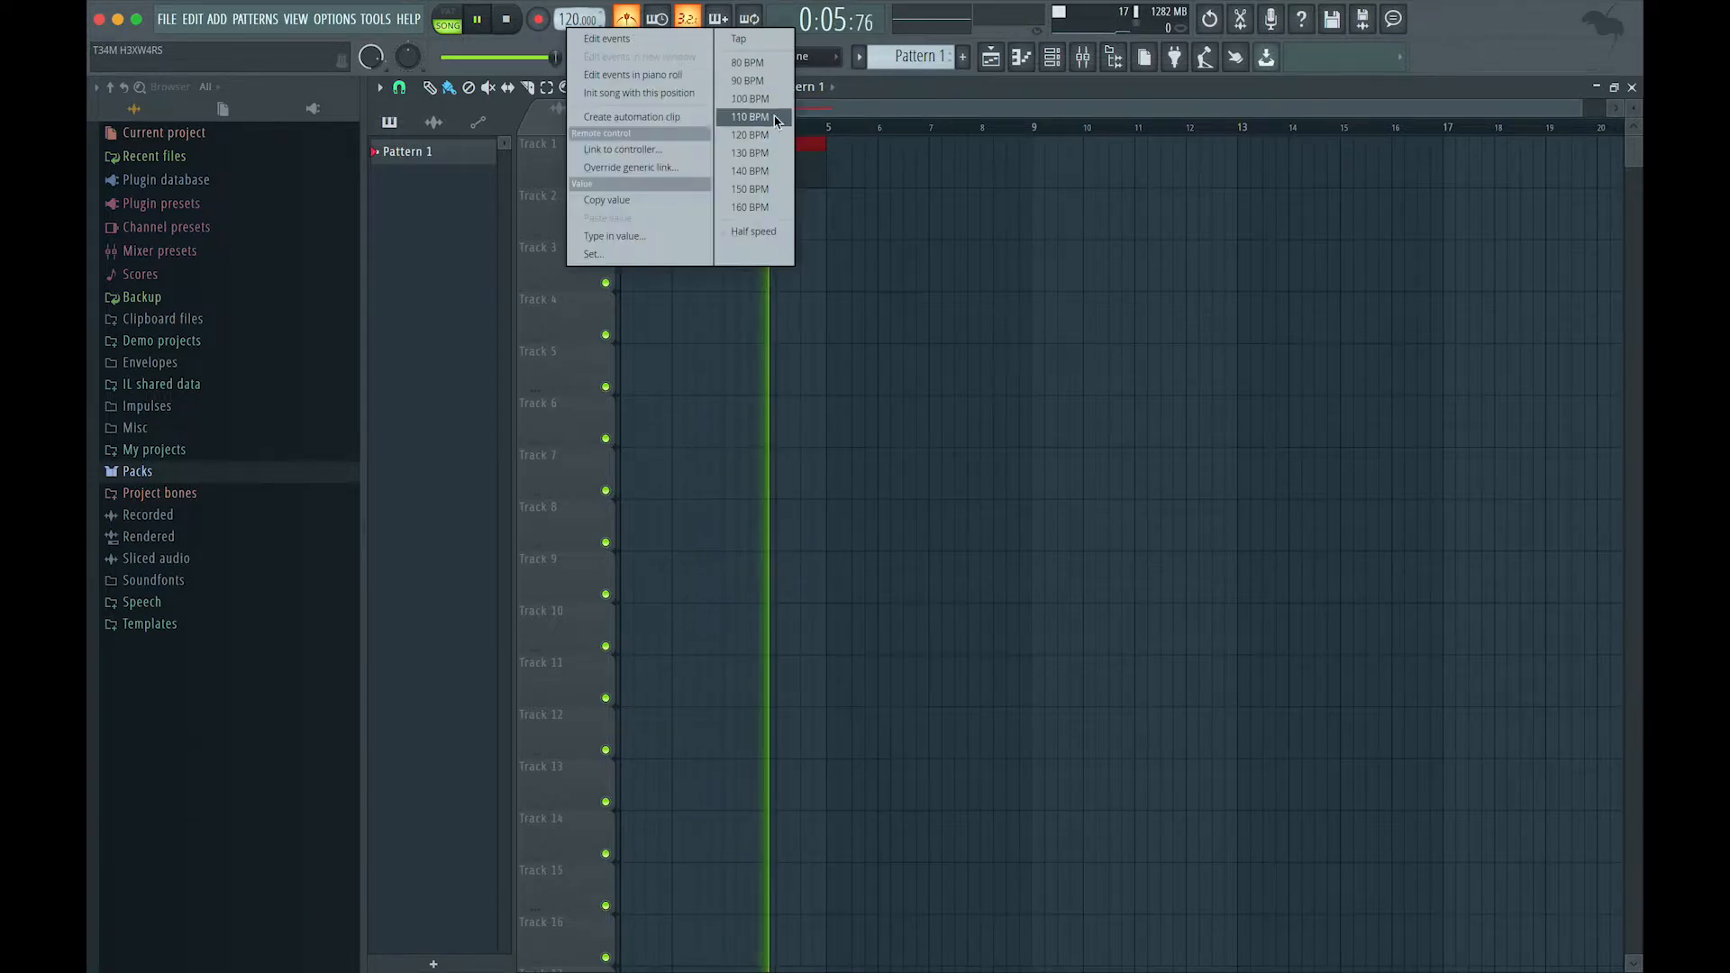
{"action": "left_click", "coordinate": [755, 92]}
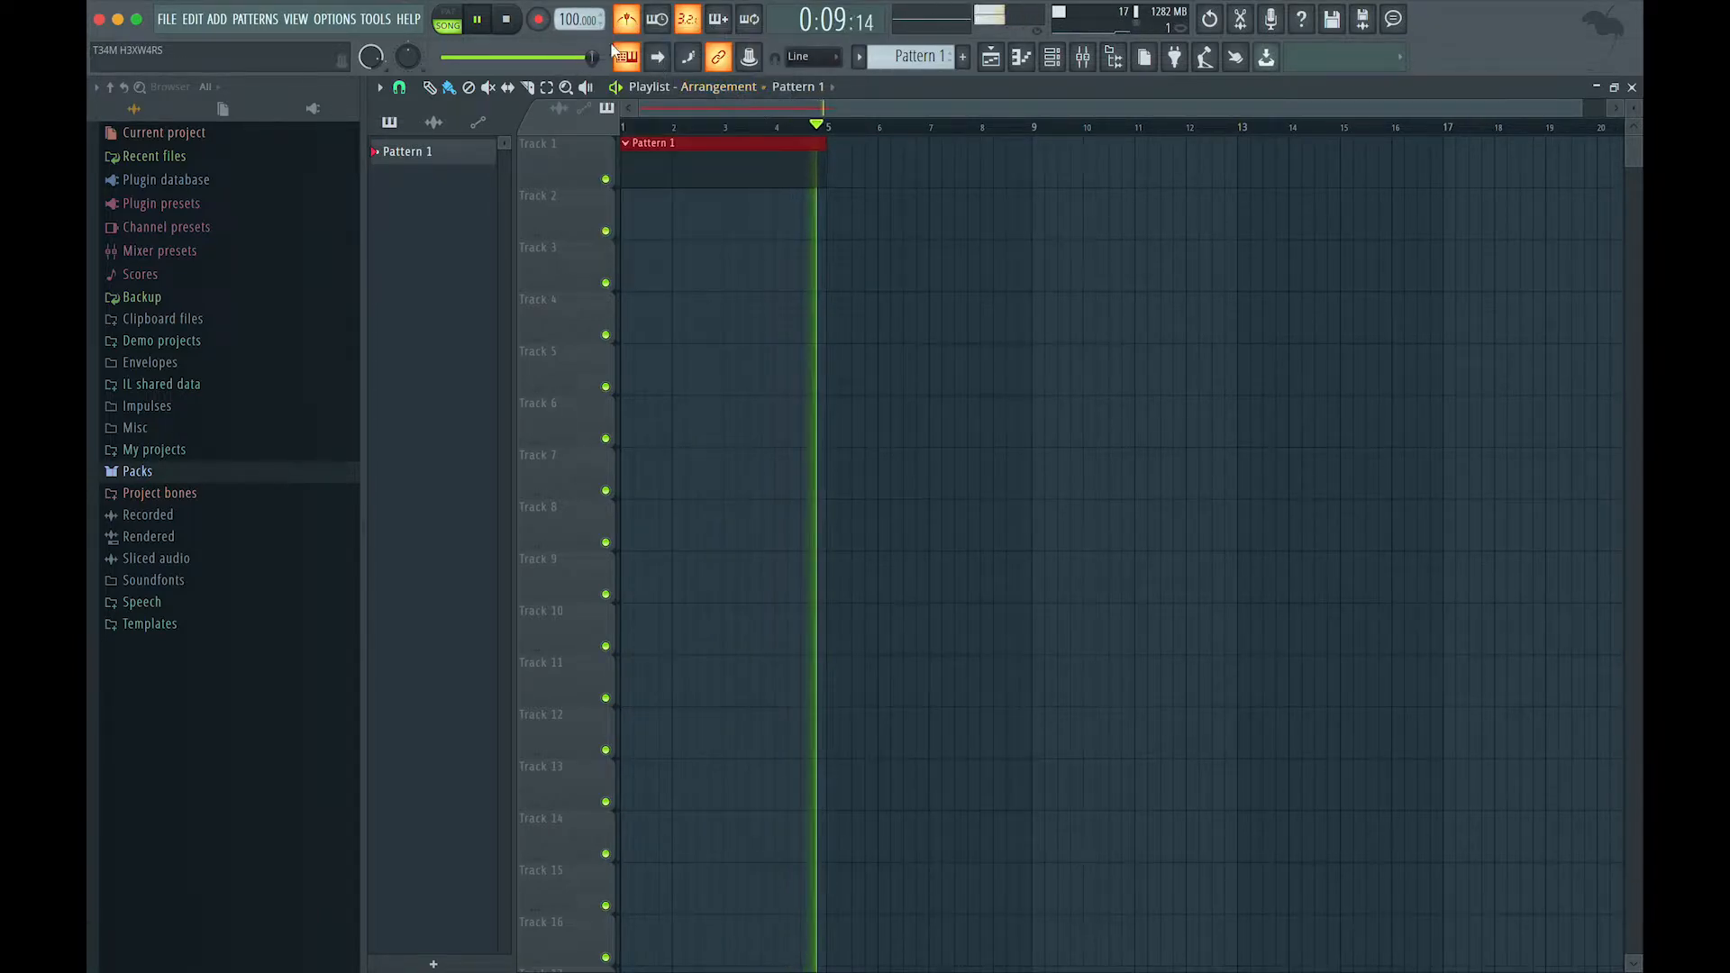
Open the event editor for the project tempo, view it, and close it again.
{"action": "right_click", "coordinate": [577, 23]}
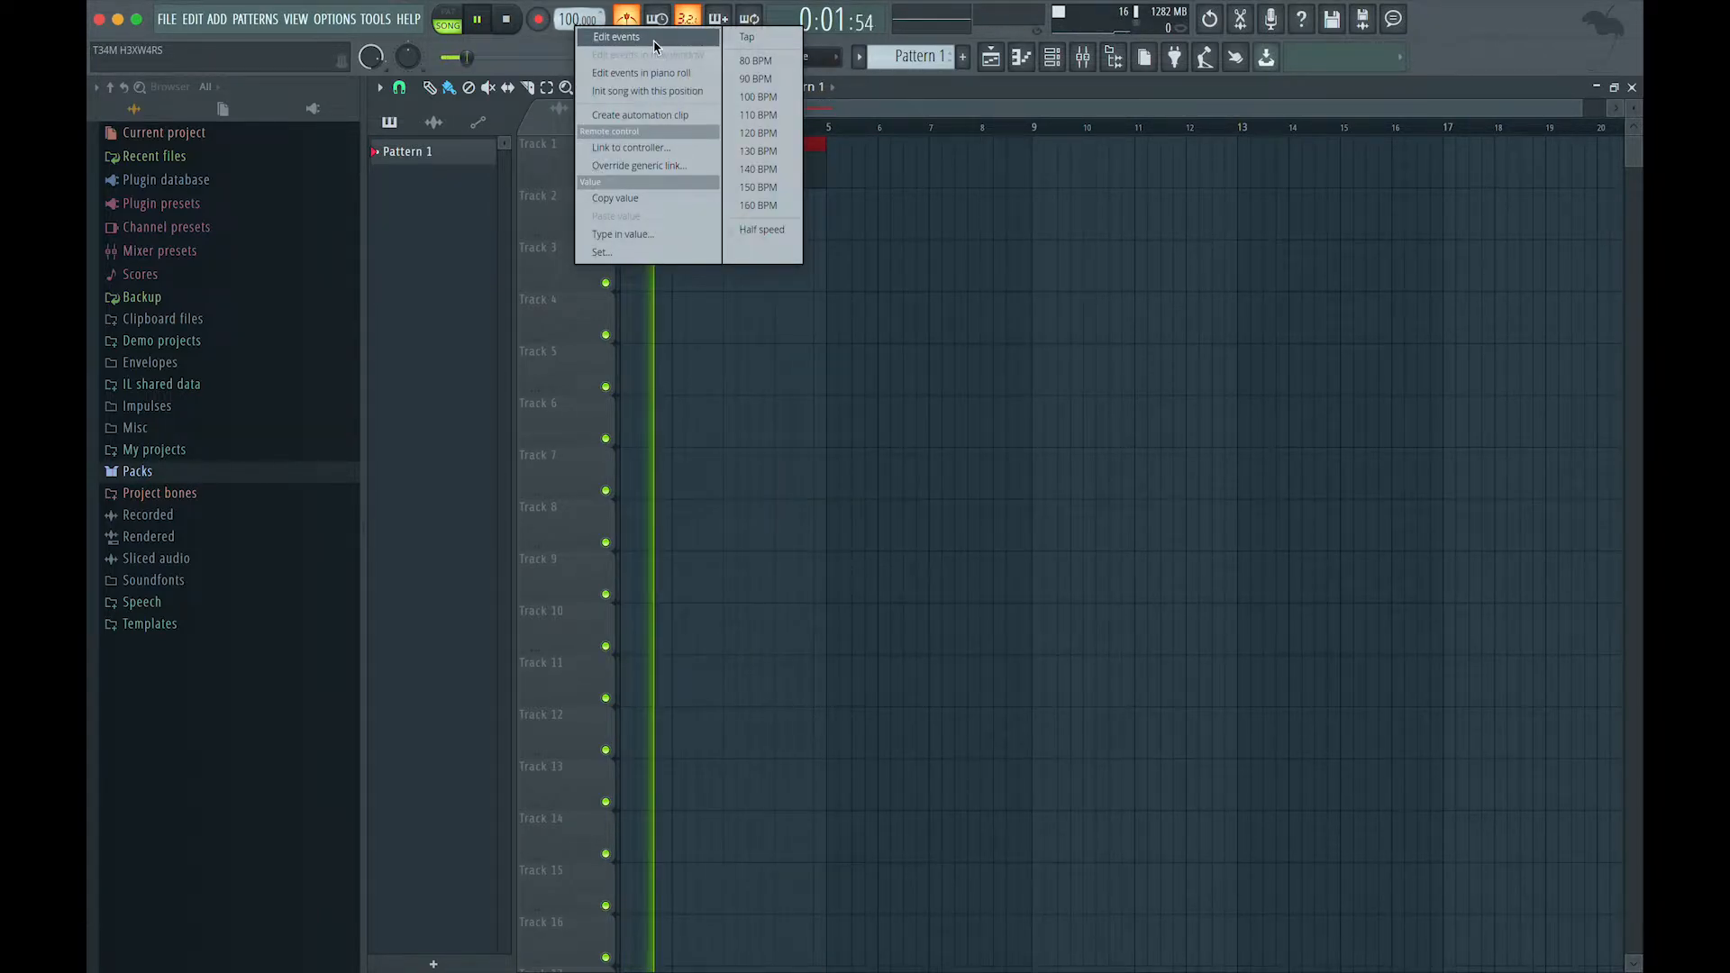
{"action": "left_click", "coordinate": [653, 39]}
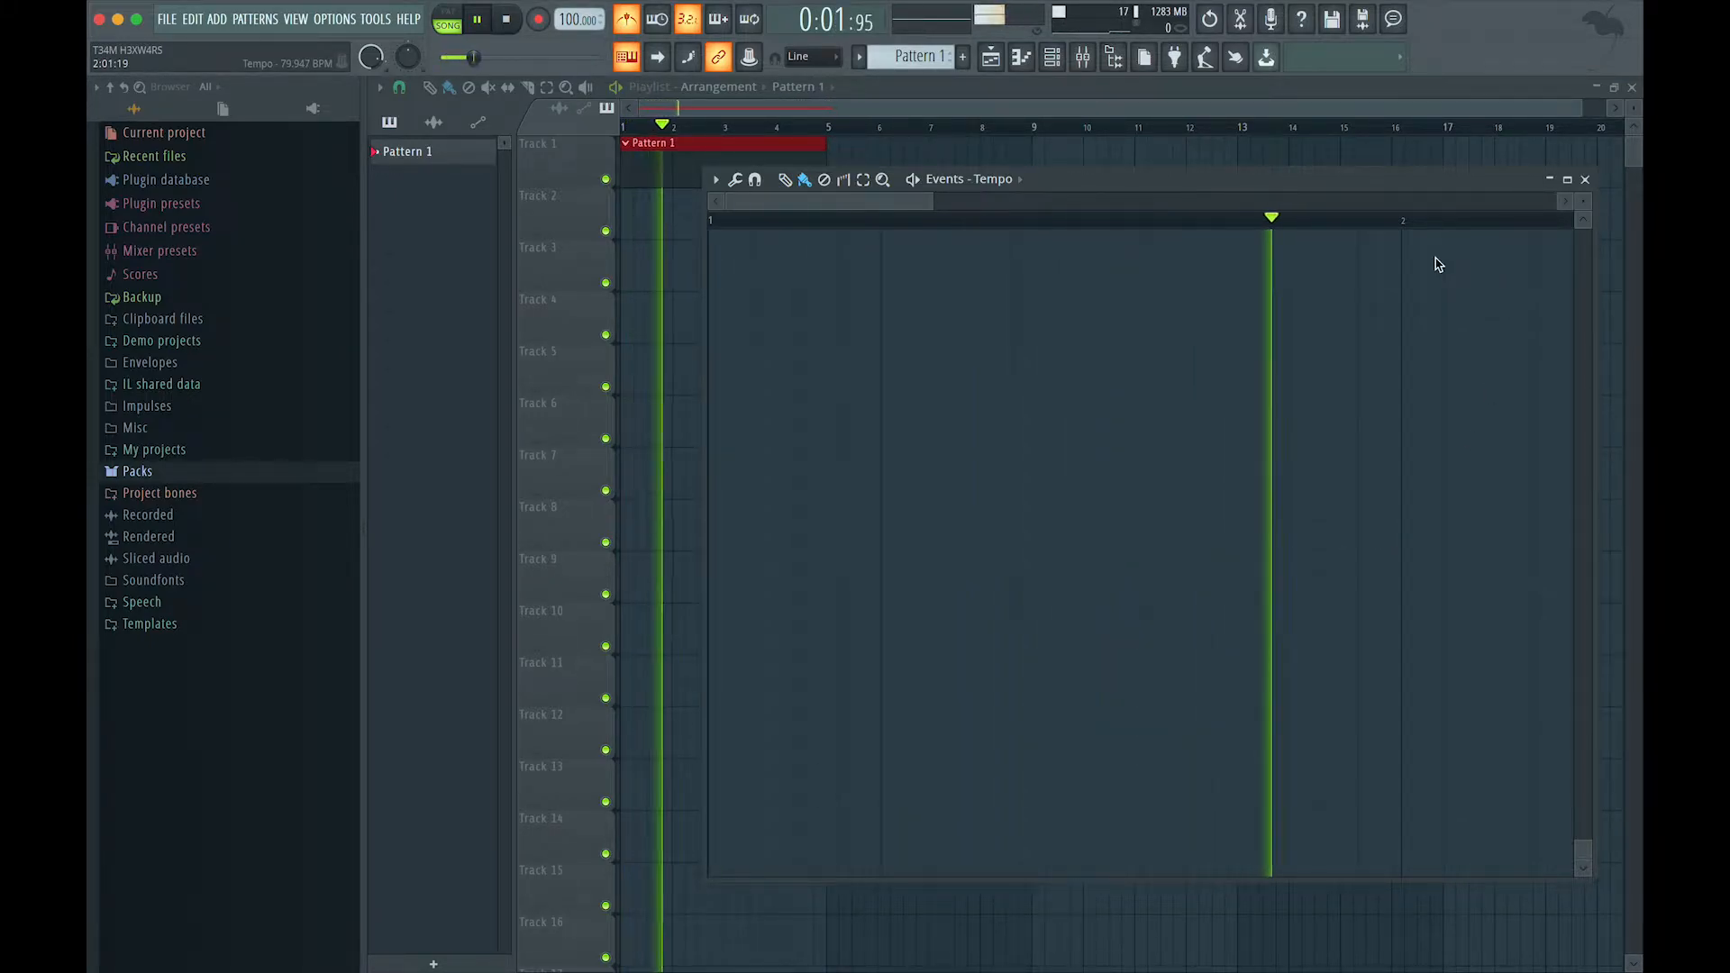
{"action": "left_click", "coordinate": [1586, 180]}
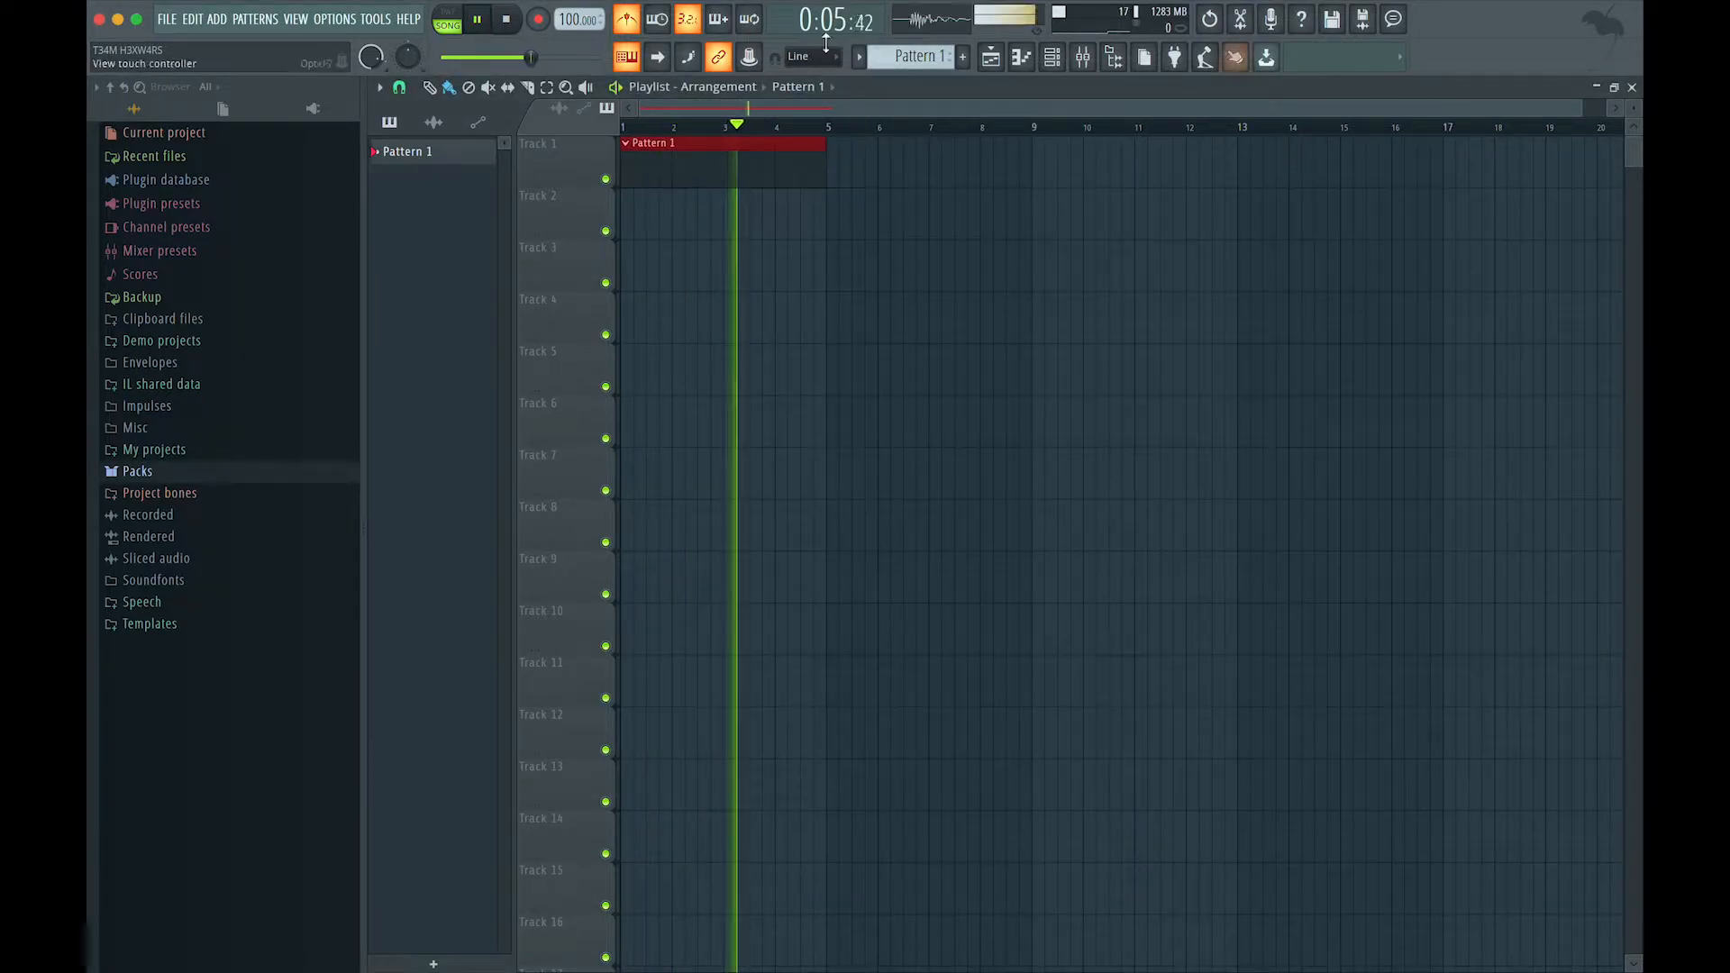
{"action": "right_click", "coordinate": [626, 18]}
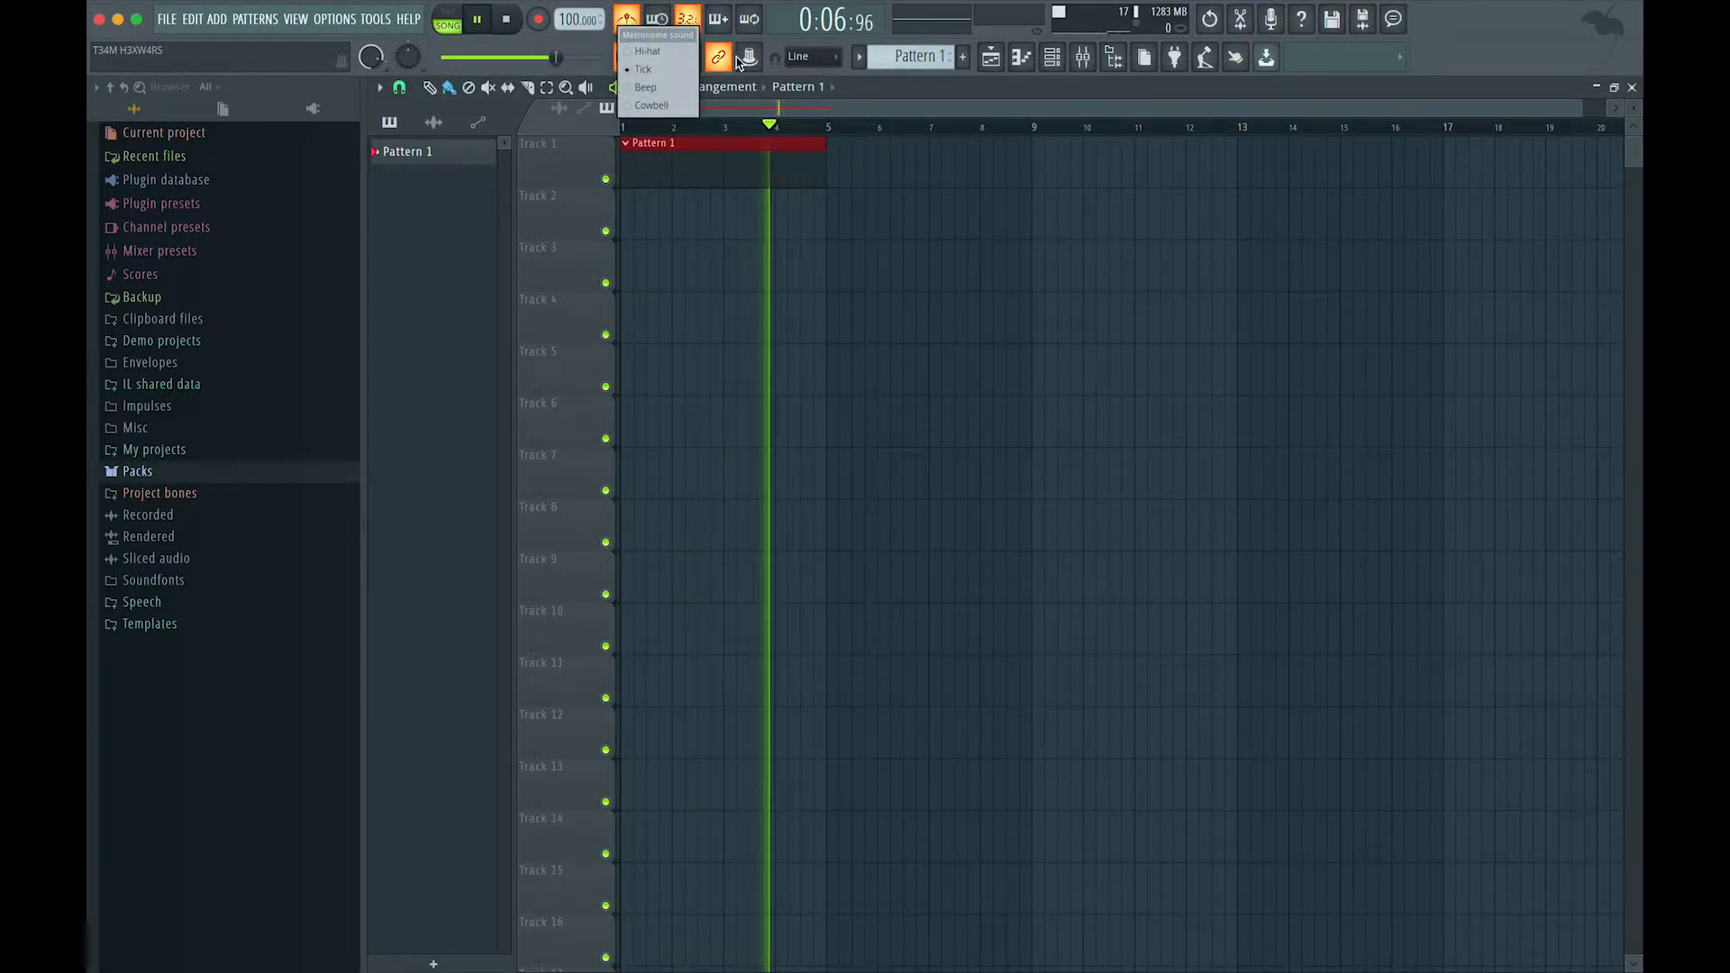
{"action": "right_click", "coordinate": [577, 20]}
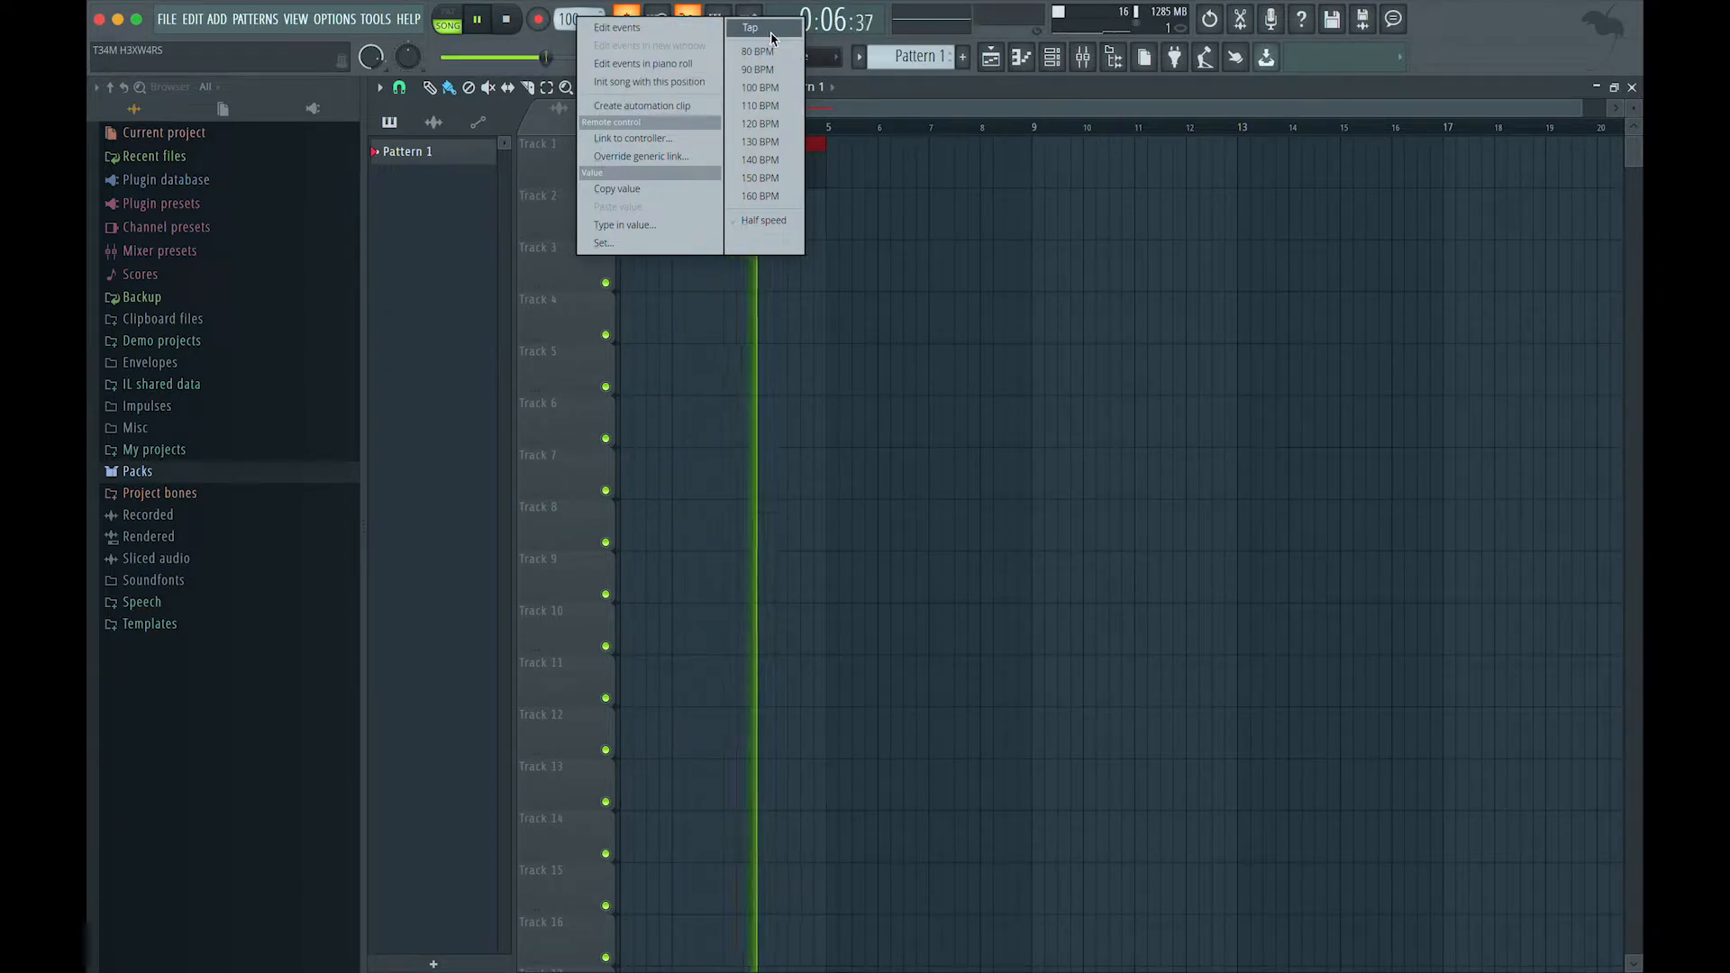
{"action": "left_click", "coordinate": [881, 134]}
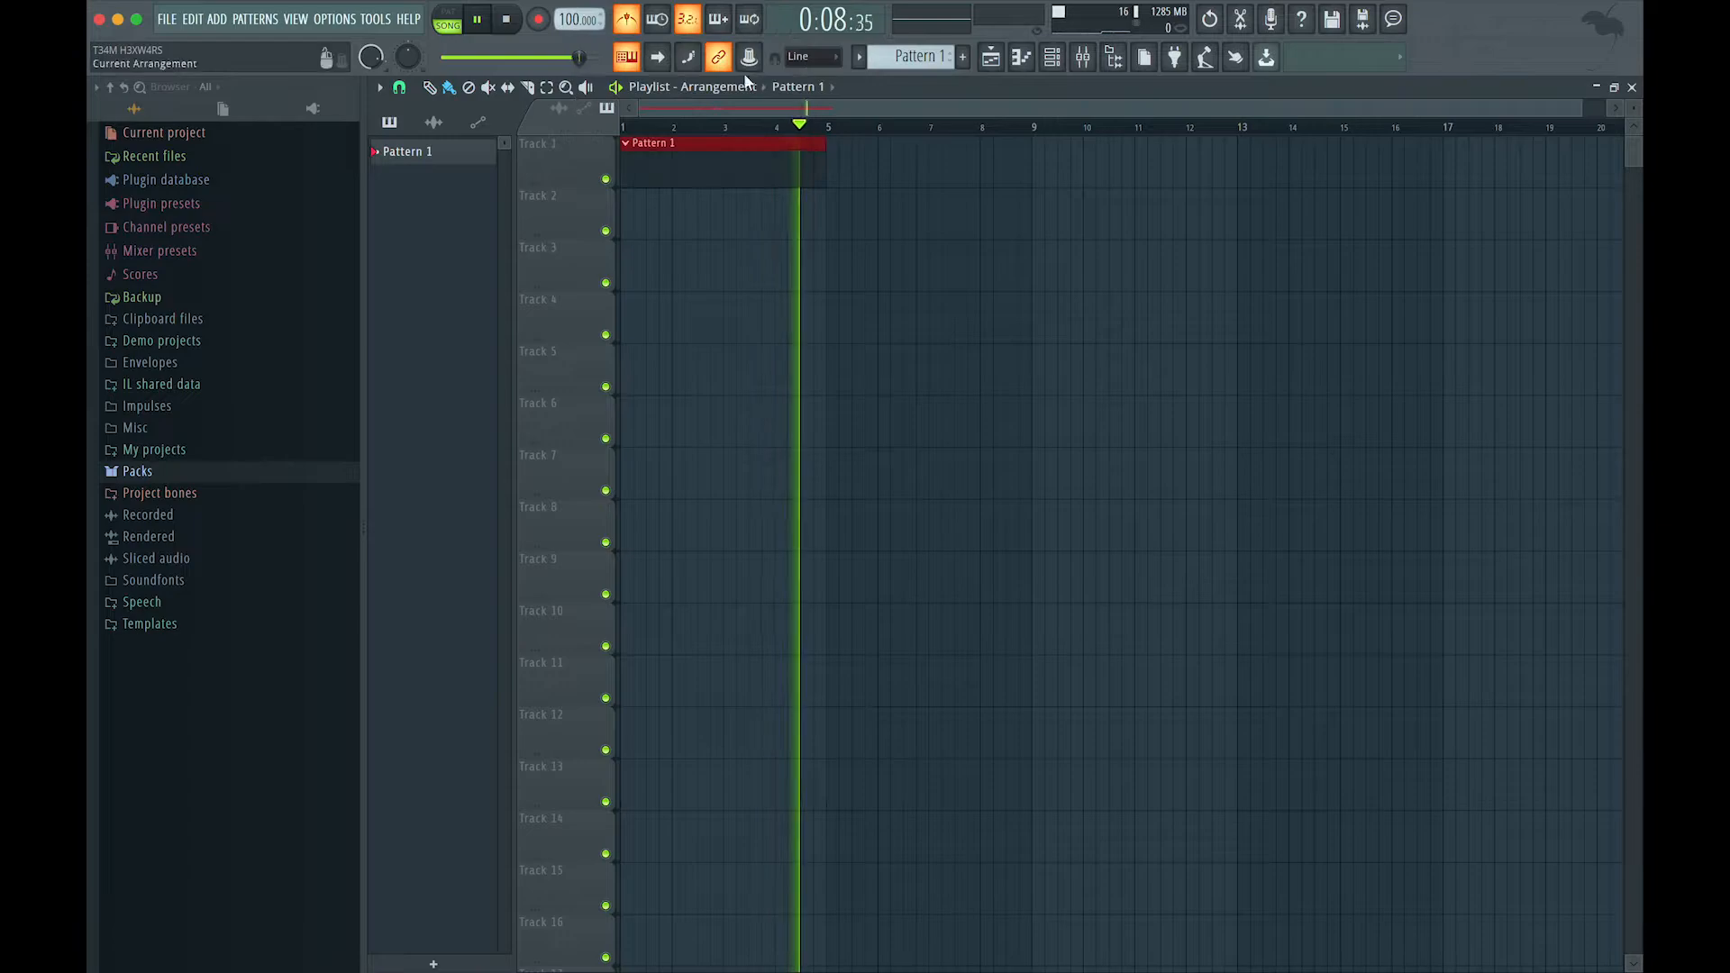
Stop playback, tap in a tempo of 114 BPM with the tap tempo tool, and audition it with the metronome.
{"action": "key", "text": "space"}
{"action": "right_click", "coordinate": [562, 28]}
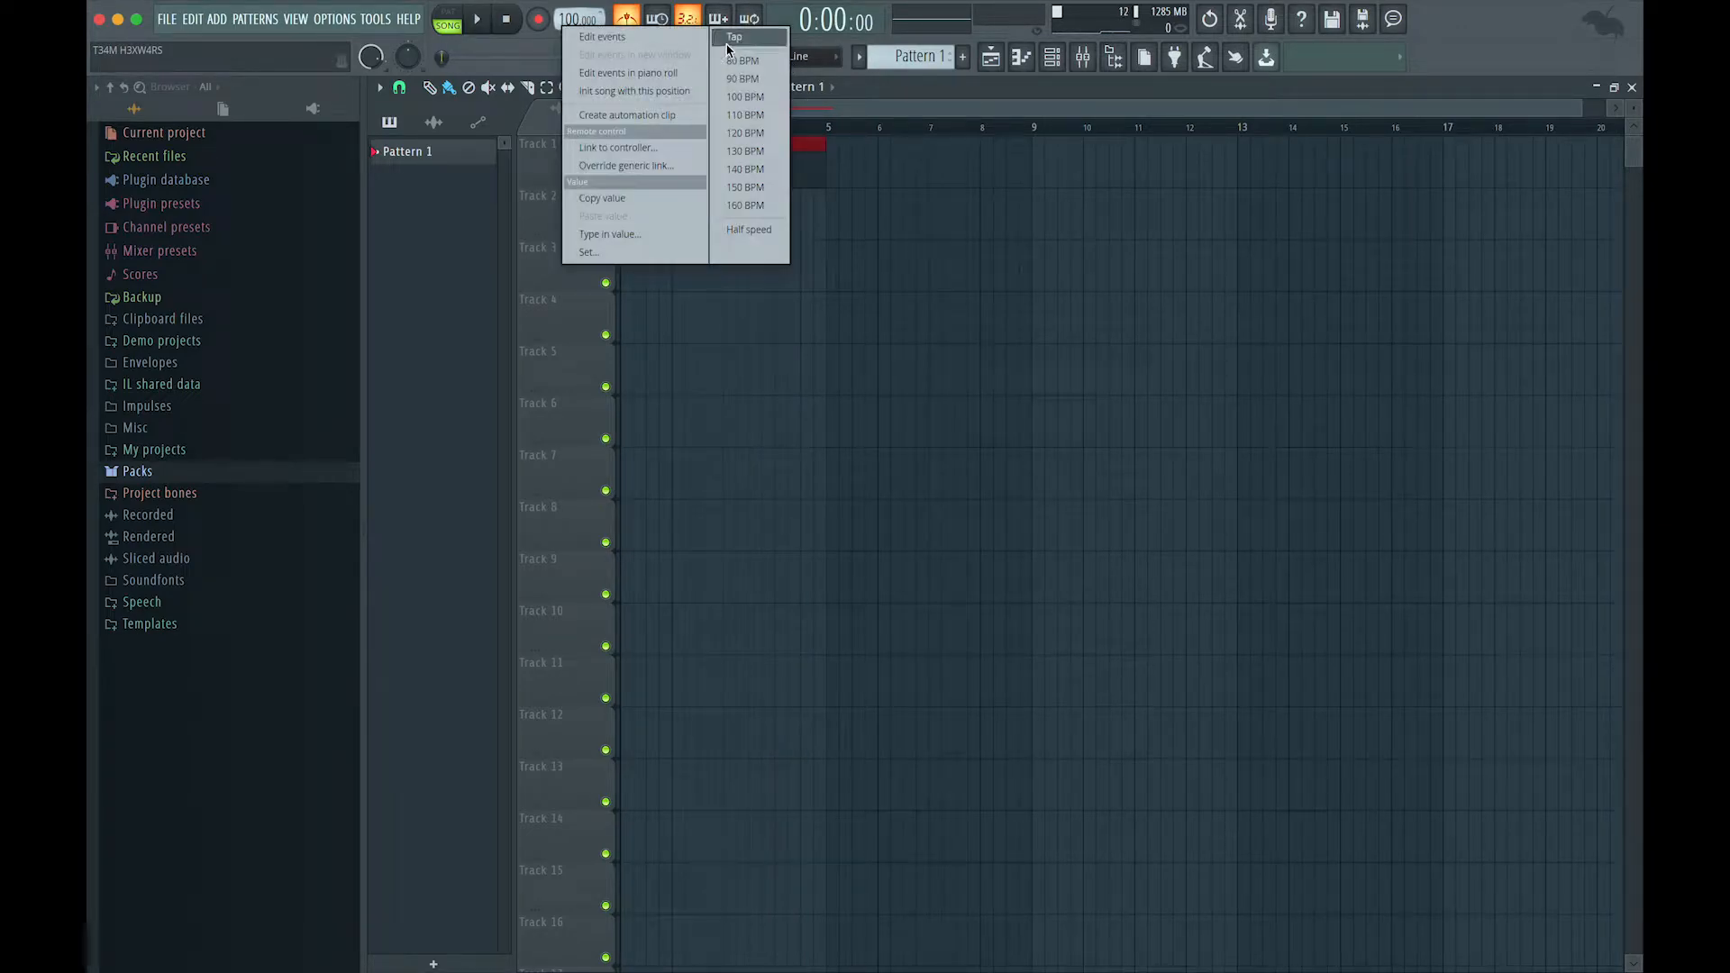
{"action": "left_click", "coordinate": [721, 38]}
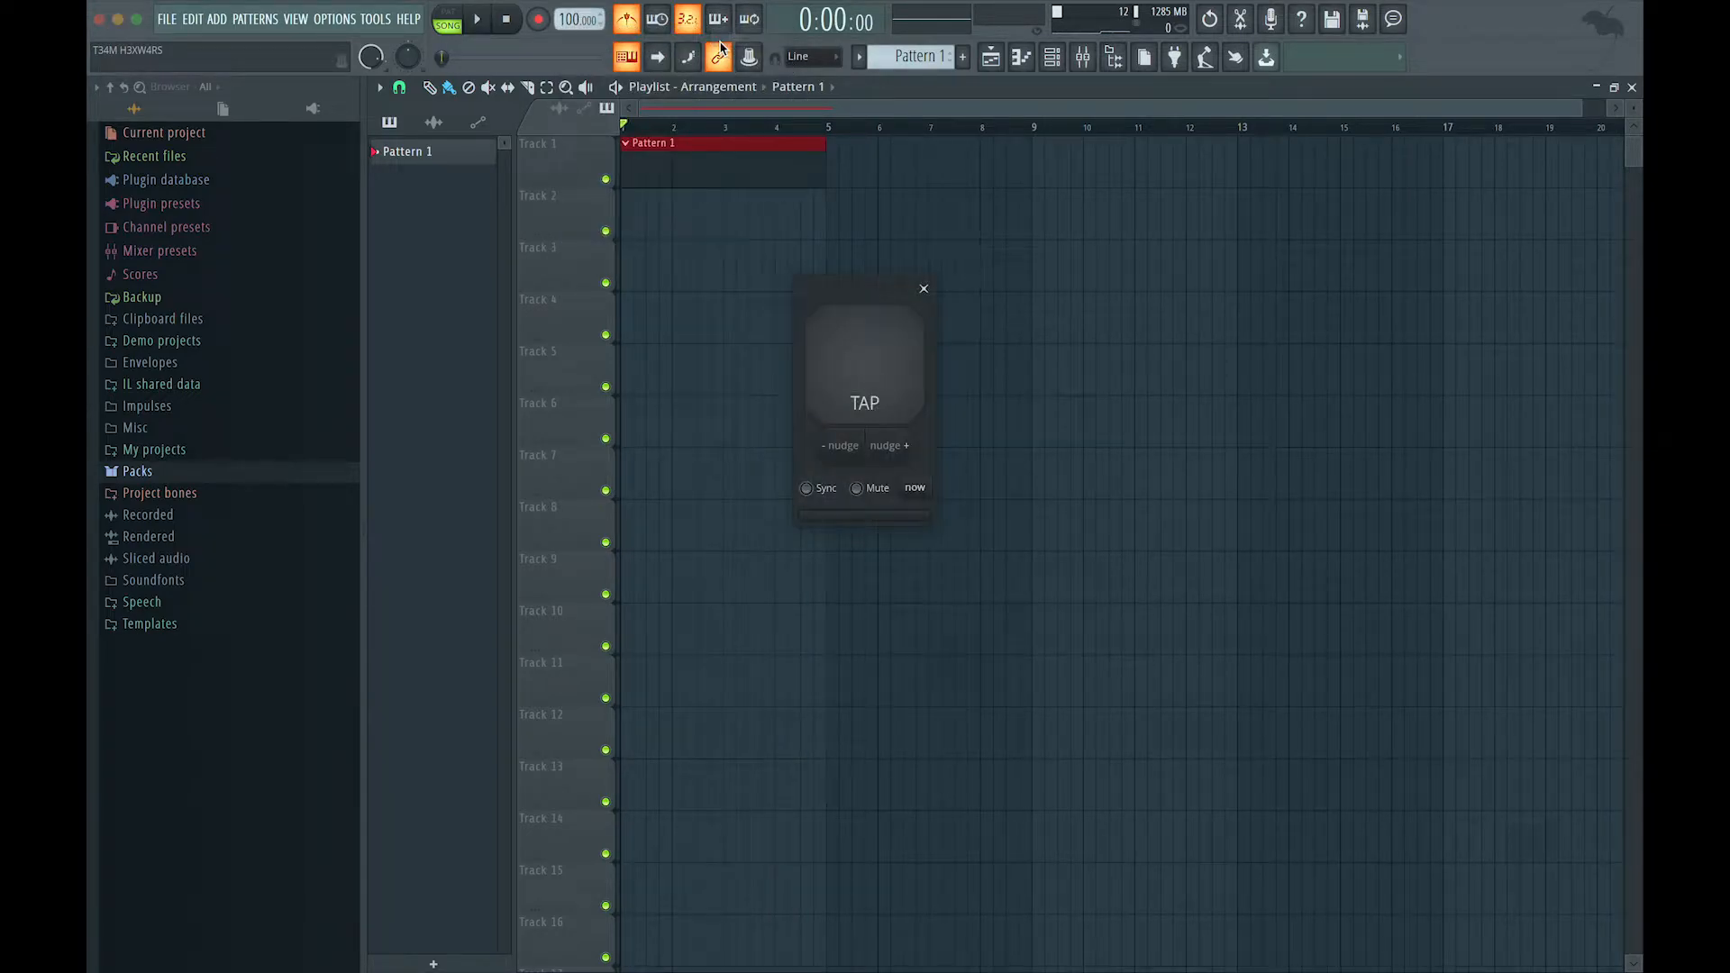
{"action": "left_click", "coordinate": [871, 387]}
{"action": "left_click", "coordinate": [871, 386]}
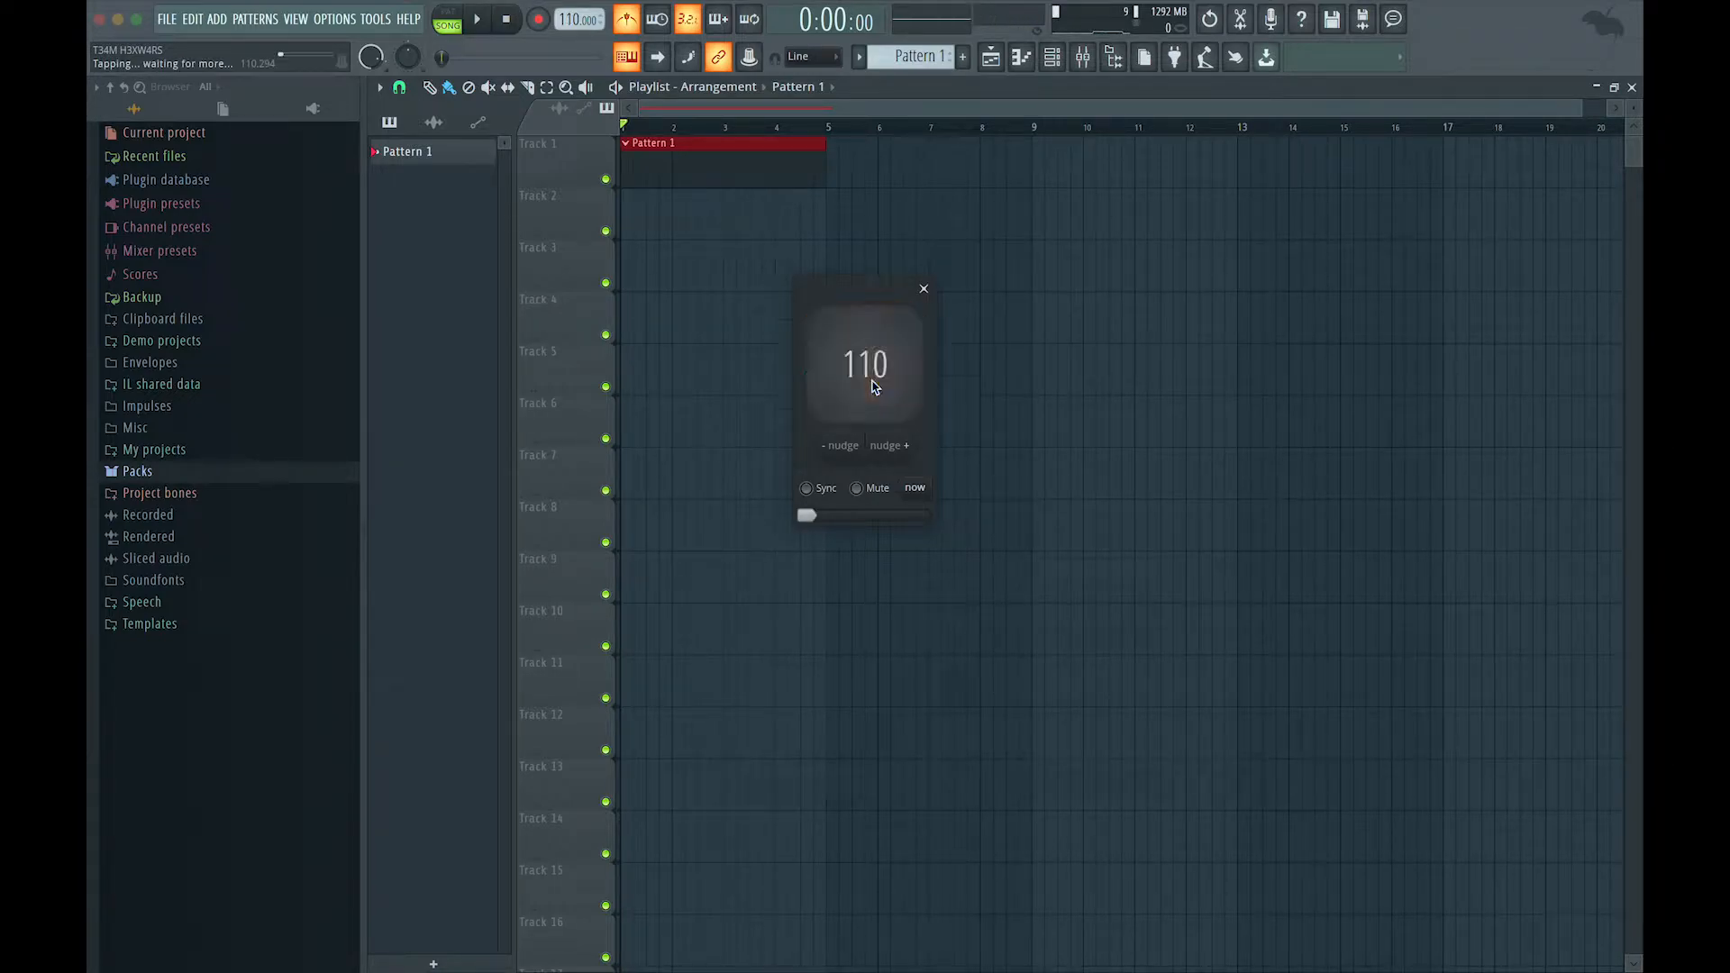
{"action": "left_click", "coordinate": [871, 387]}
{"action": "left_click", "coordinate": [872, 386]}
{"action": "left_click", "coordinate": [875, 386]}
{"action": "left_click", "coordinate": [878, 385]}
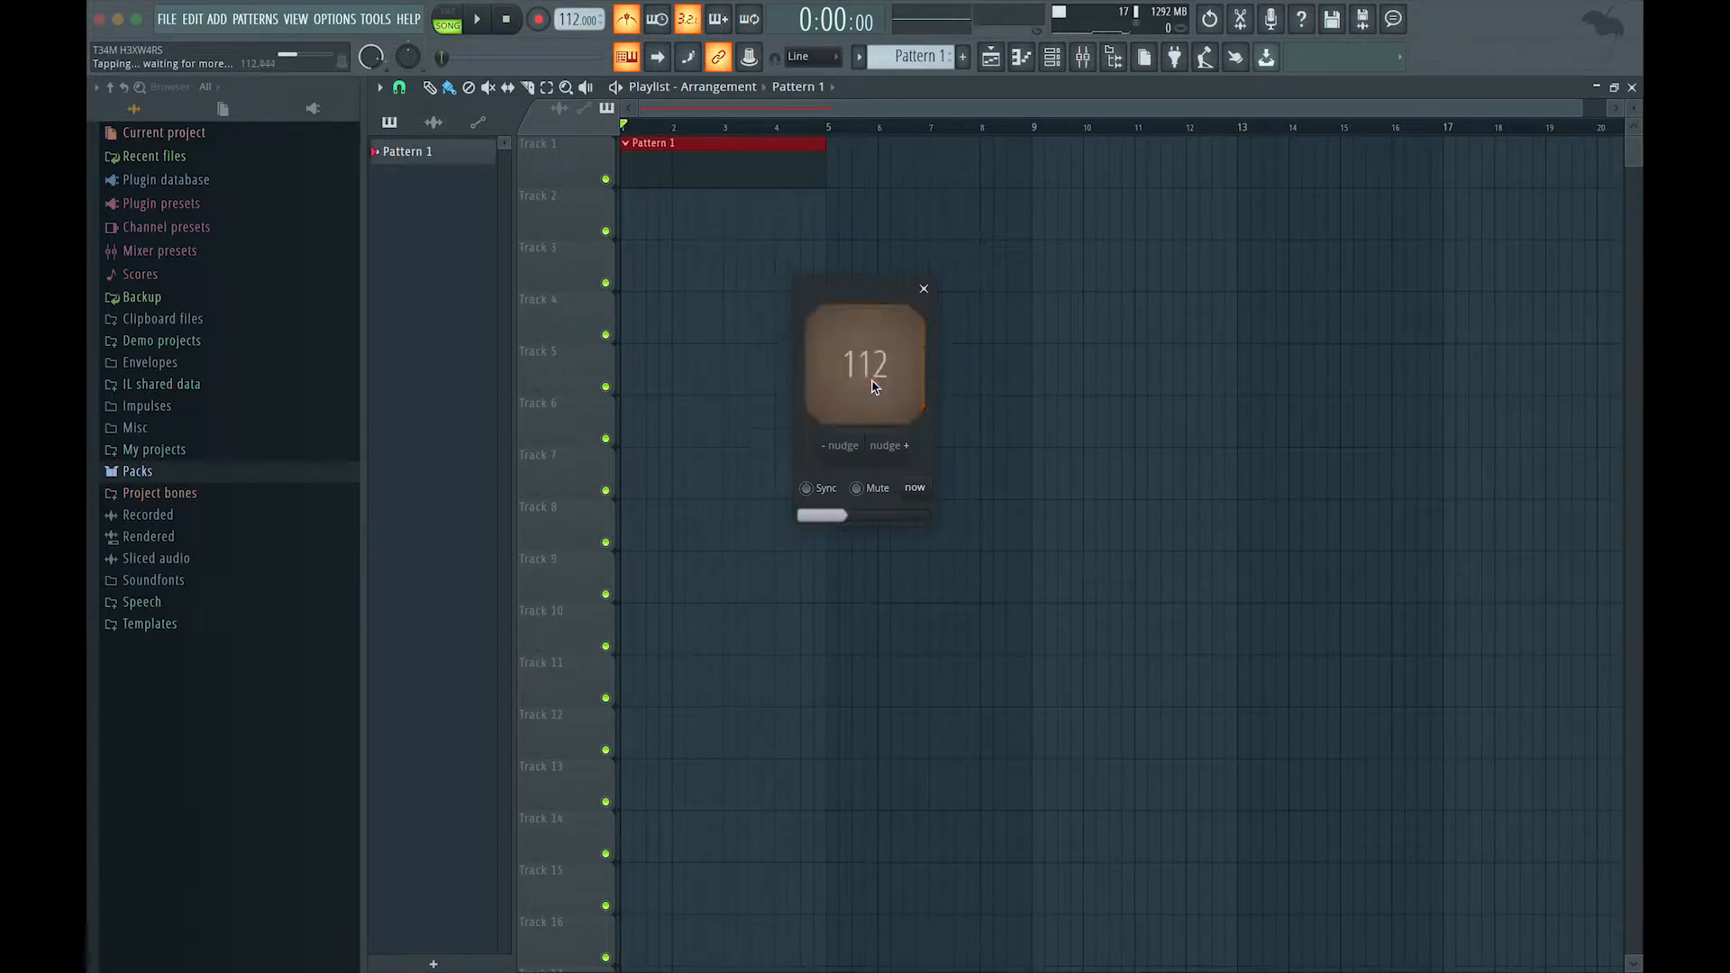
{"action": "left_click", "coordinate": [882, 383]}
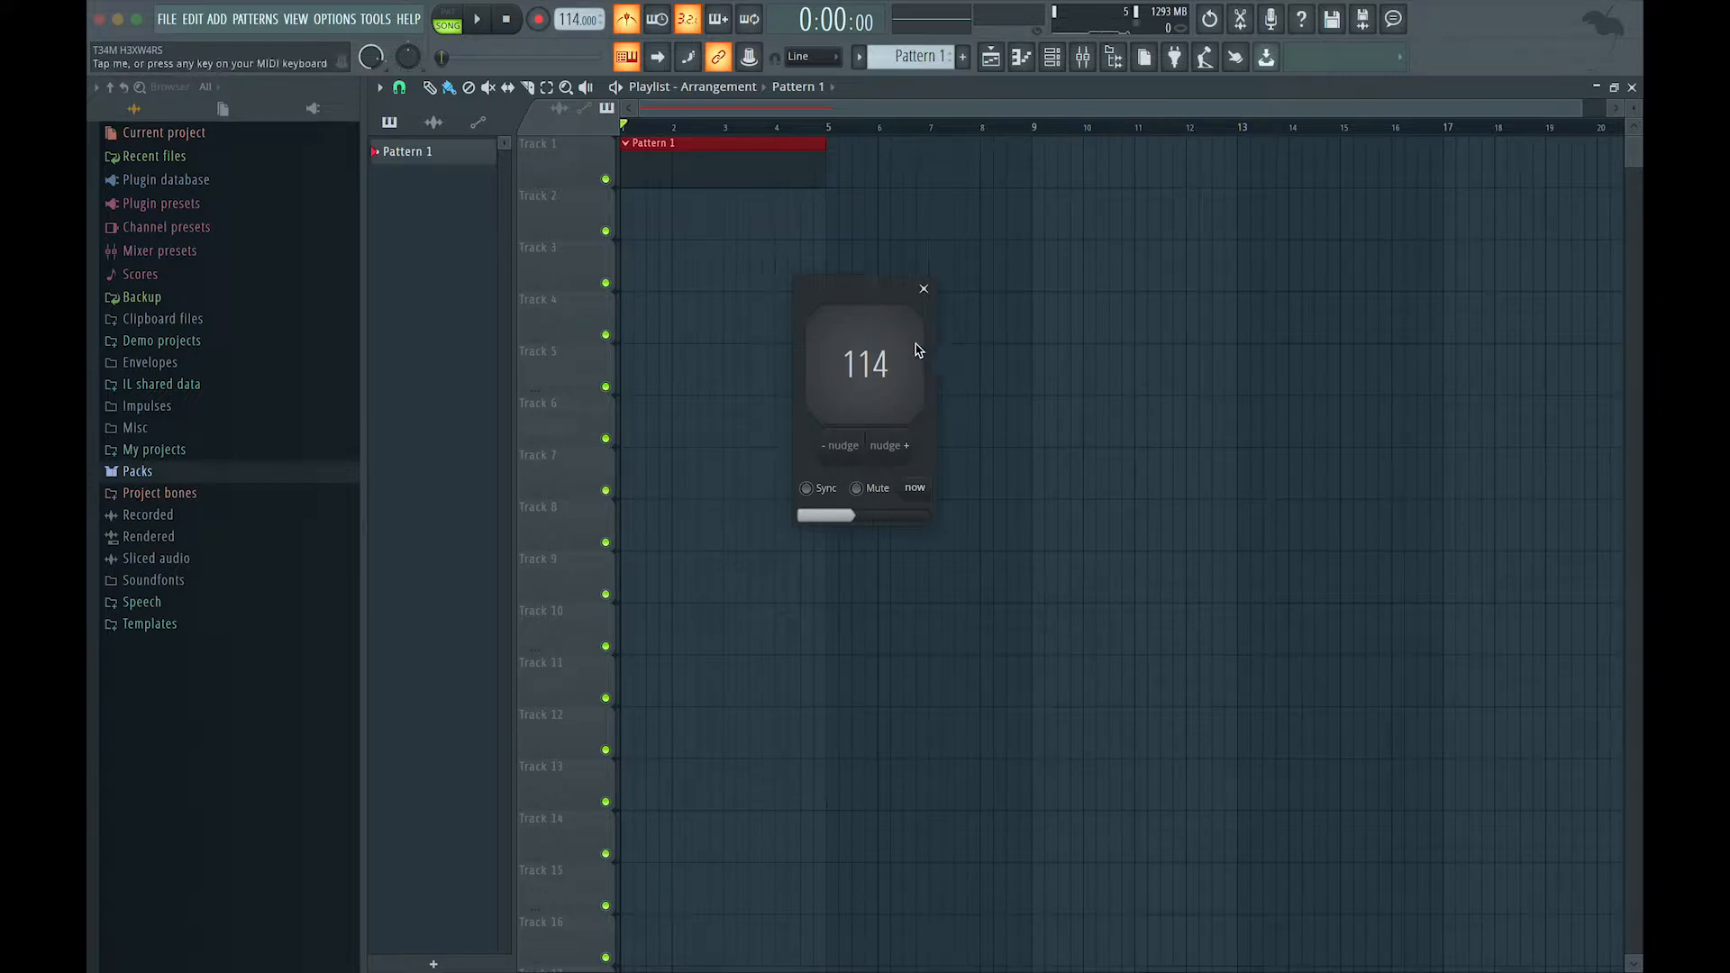
{"action": "left_click", "coordinate": [923, 289]}
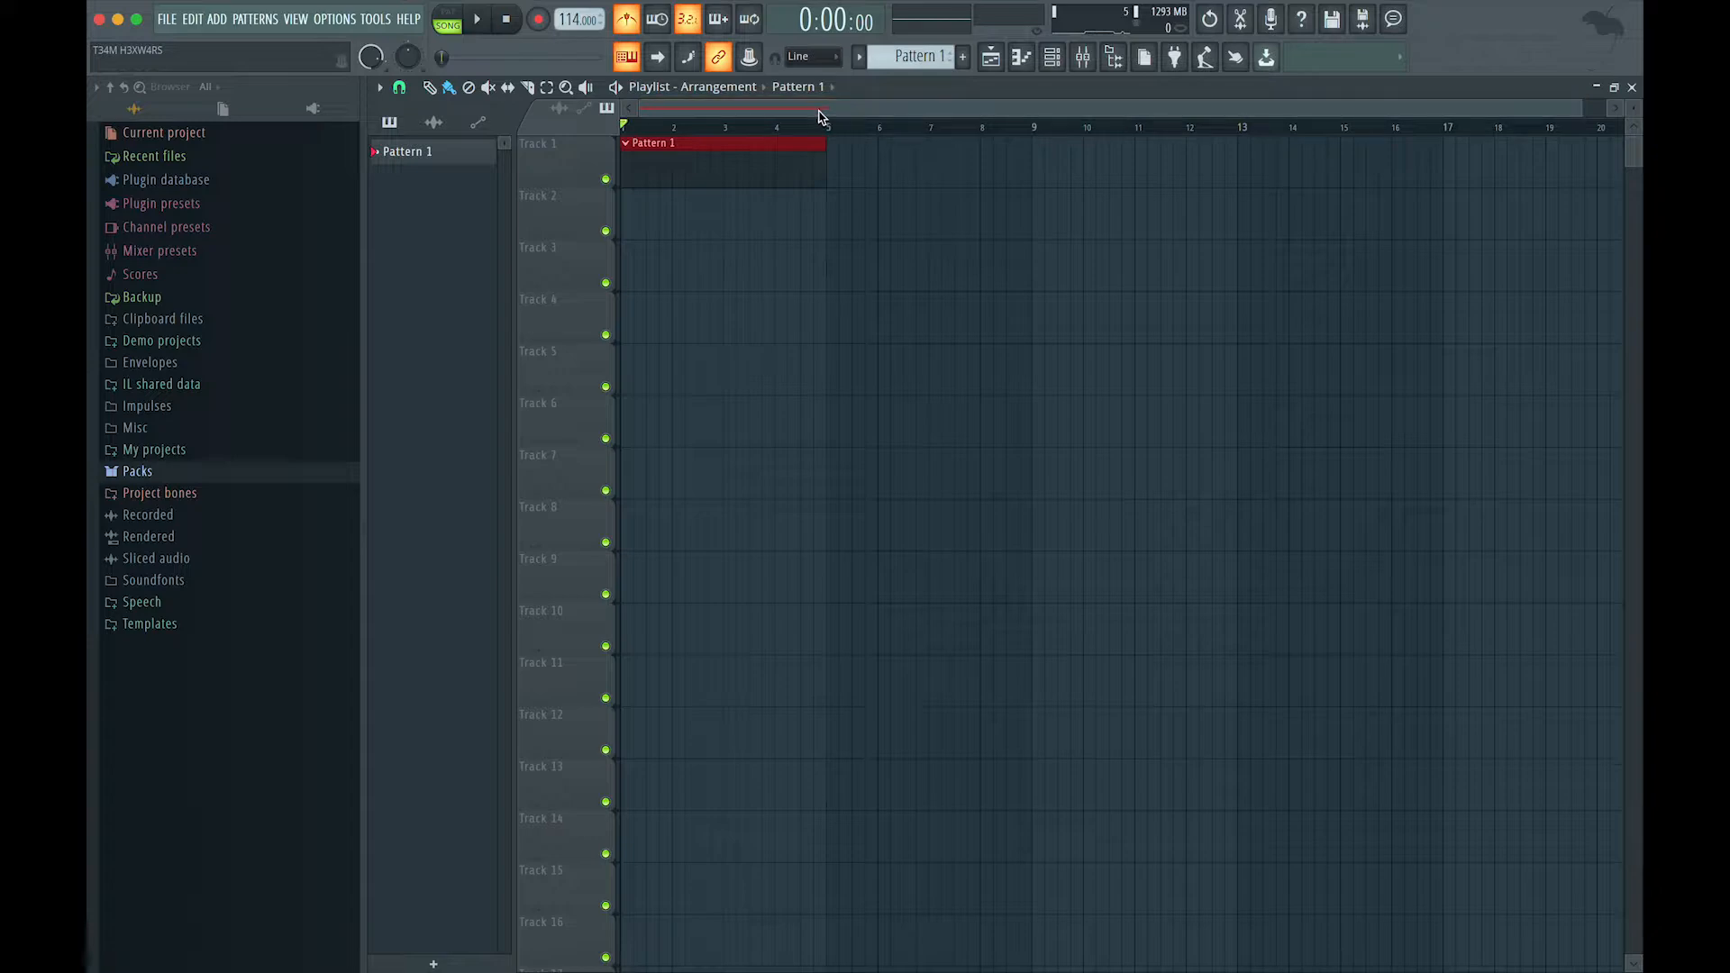
{"action": "key", "text": "space"}
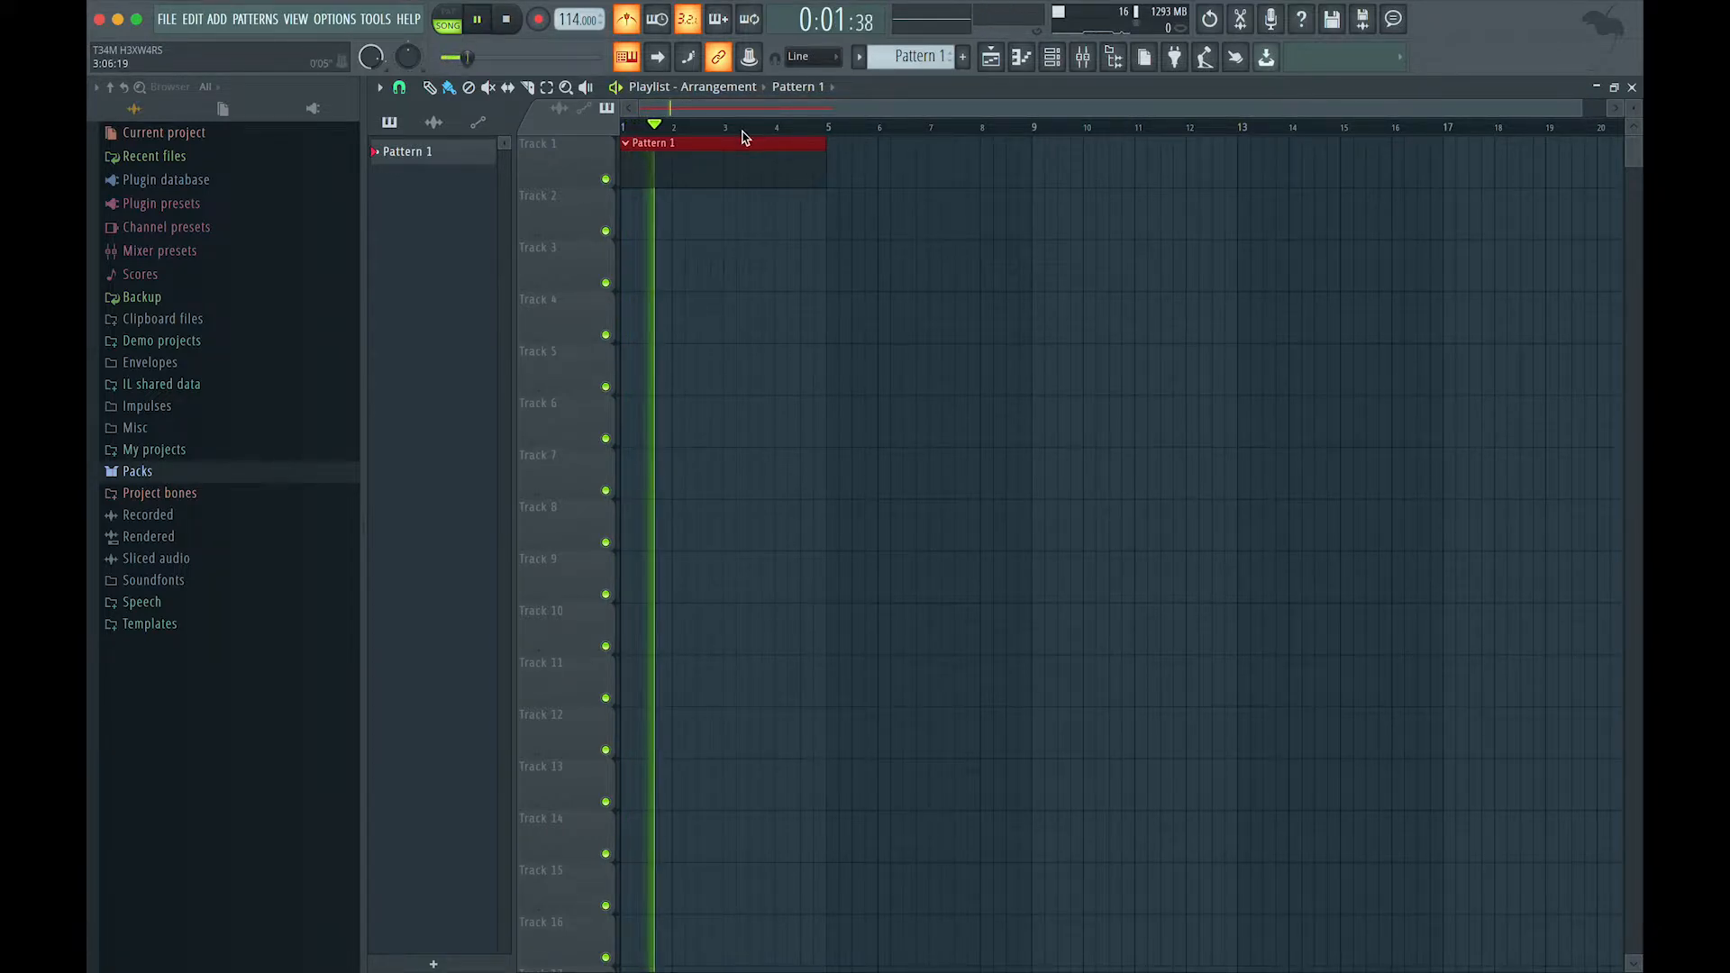
{"action": "key", "text": "space"}
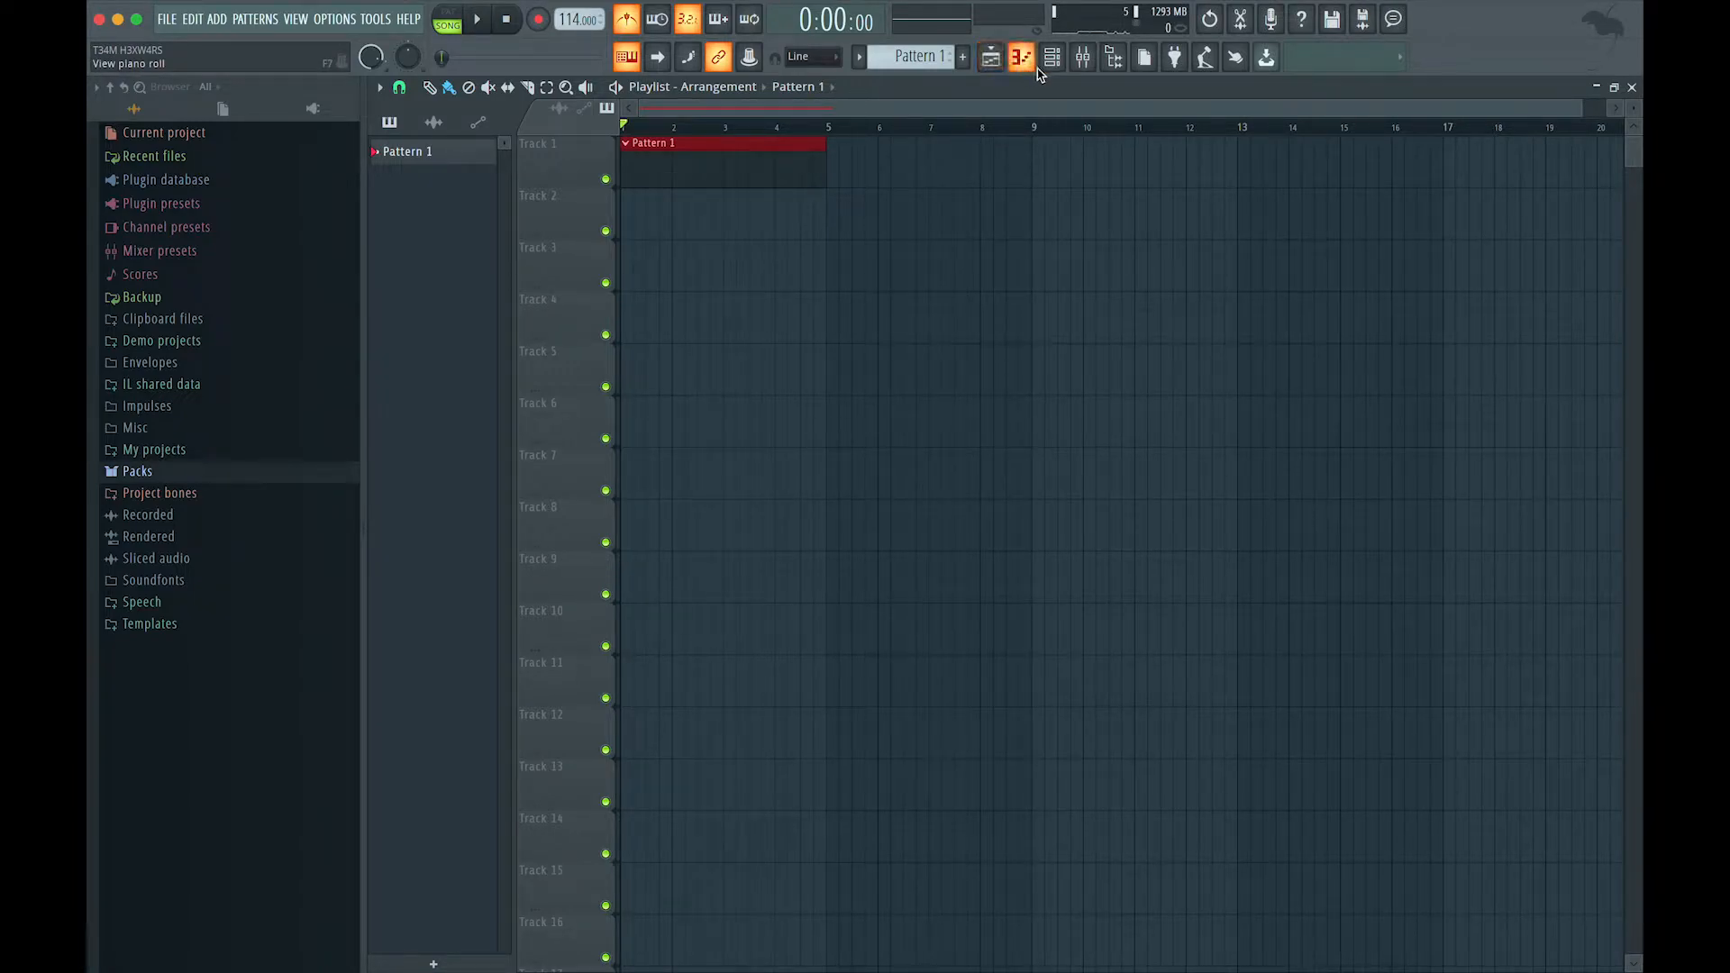
Toggle the playlist off and on, and bring up the piano roll to look at it.
{"action": "left_click", "coordinate": [990, 63]}
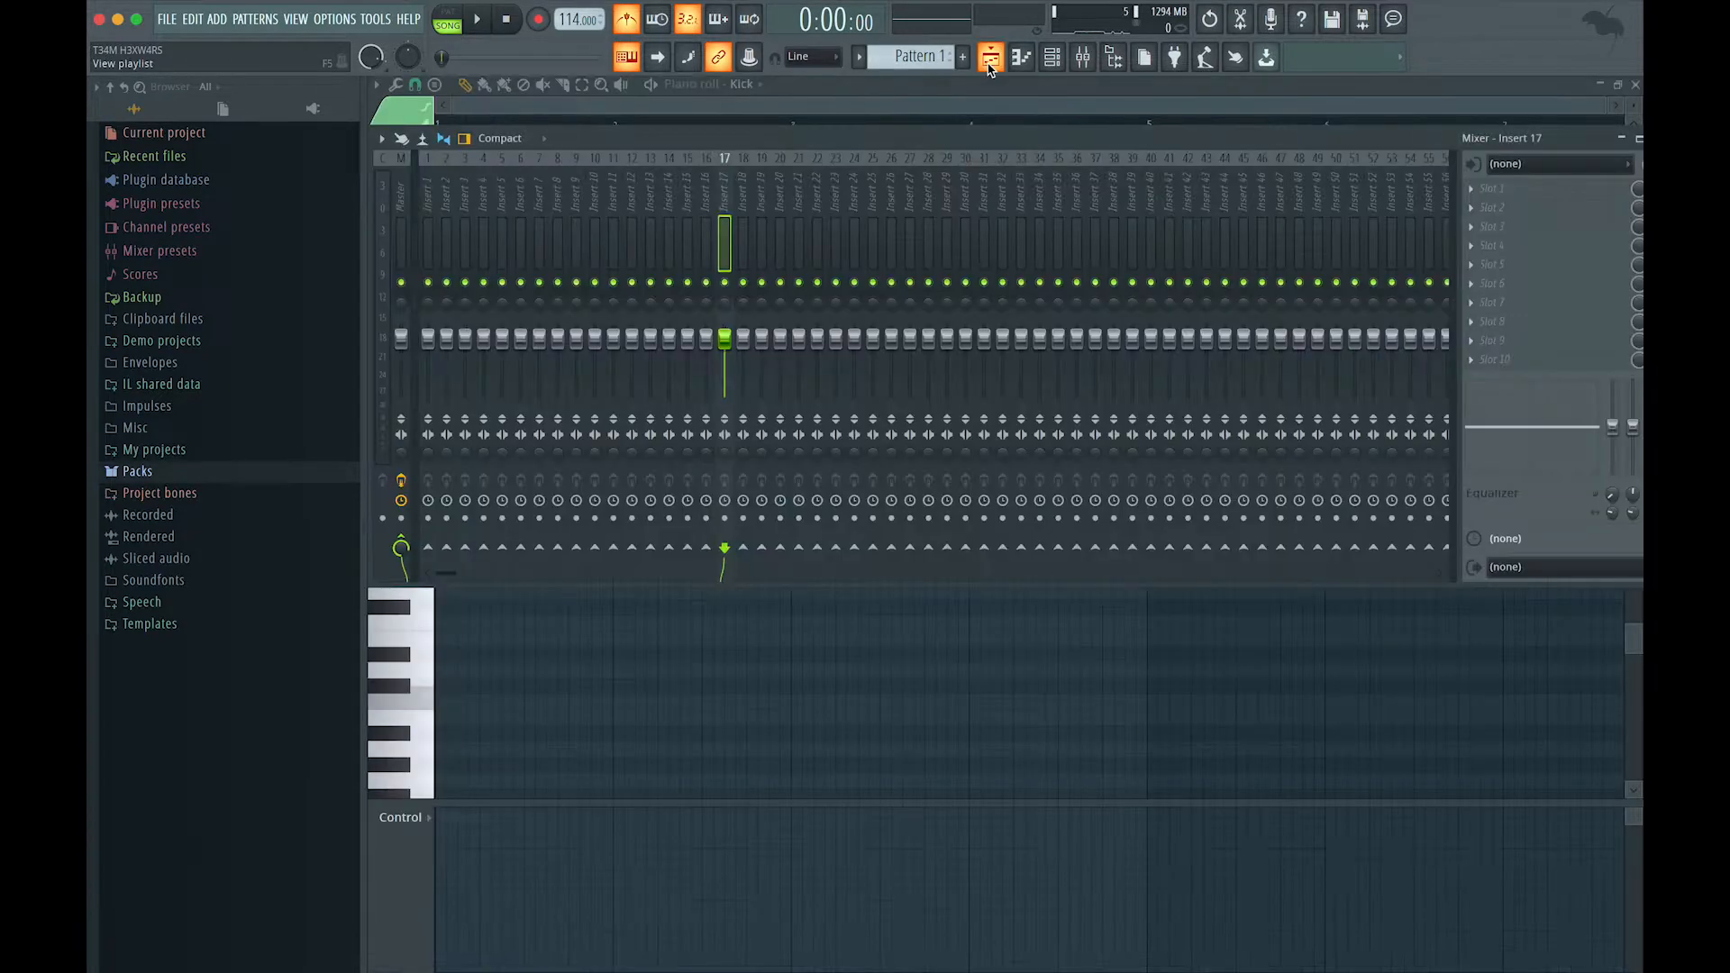
{"action": "left_click", "coordinate": [989, 68]}
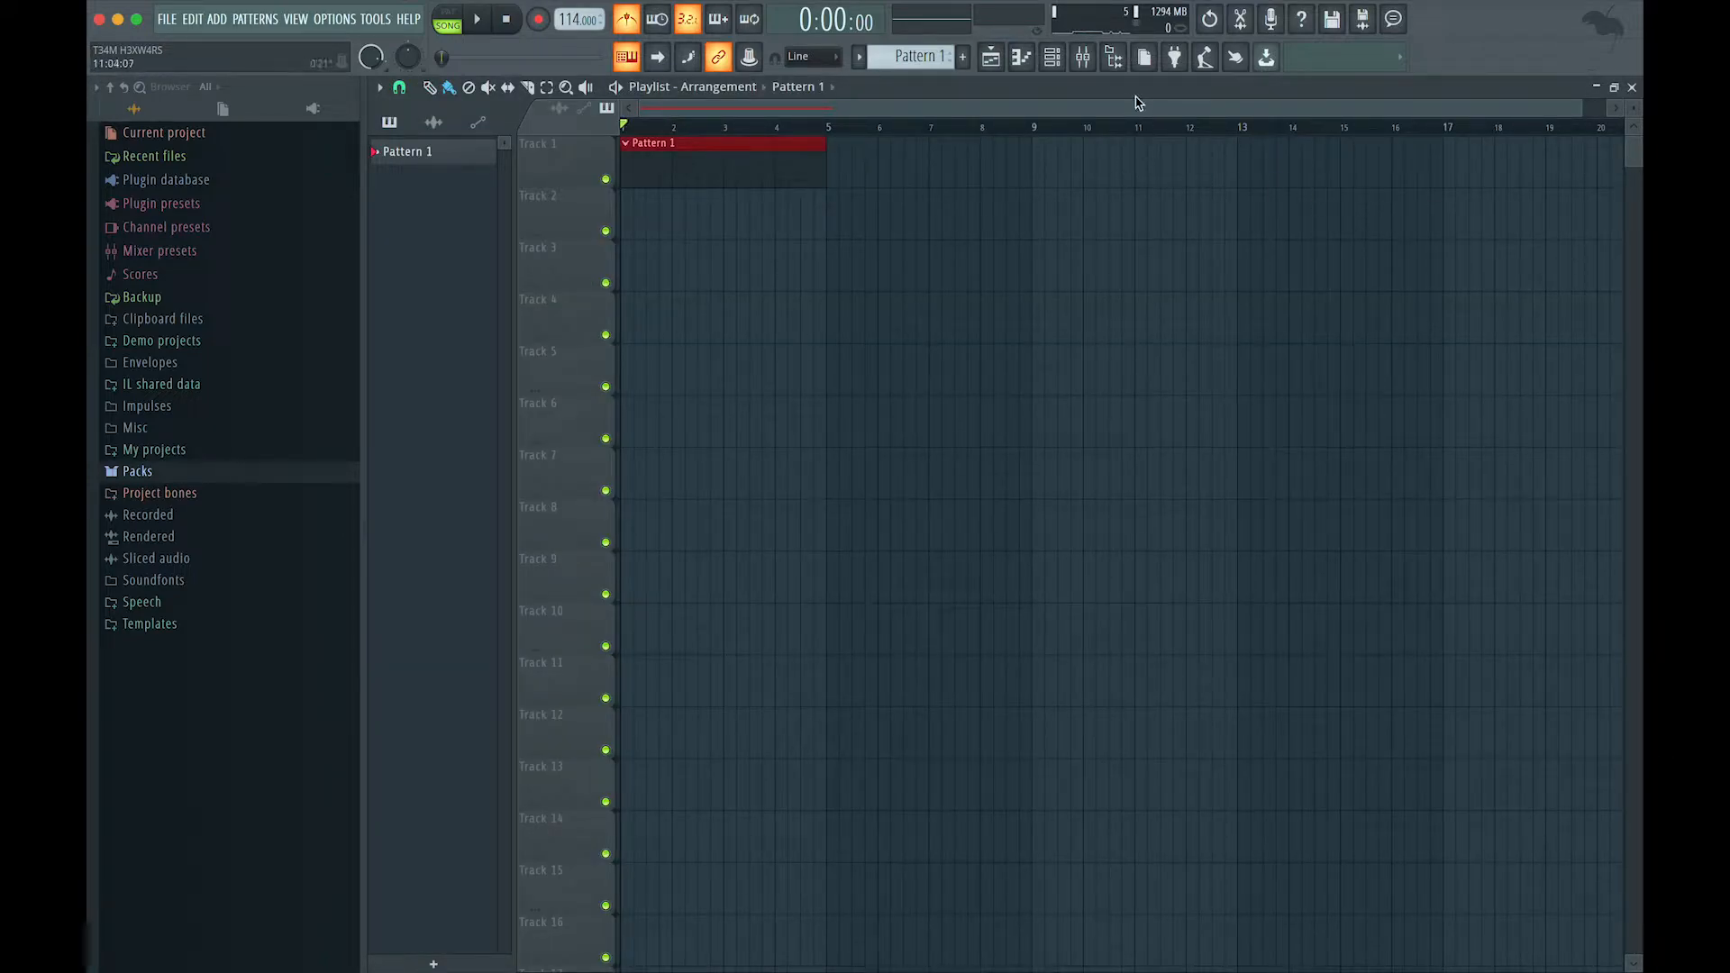
{"action": "left_click", "coordinate": [1034, 69]}
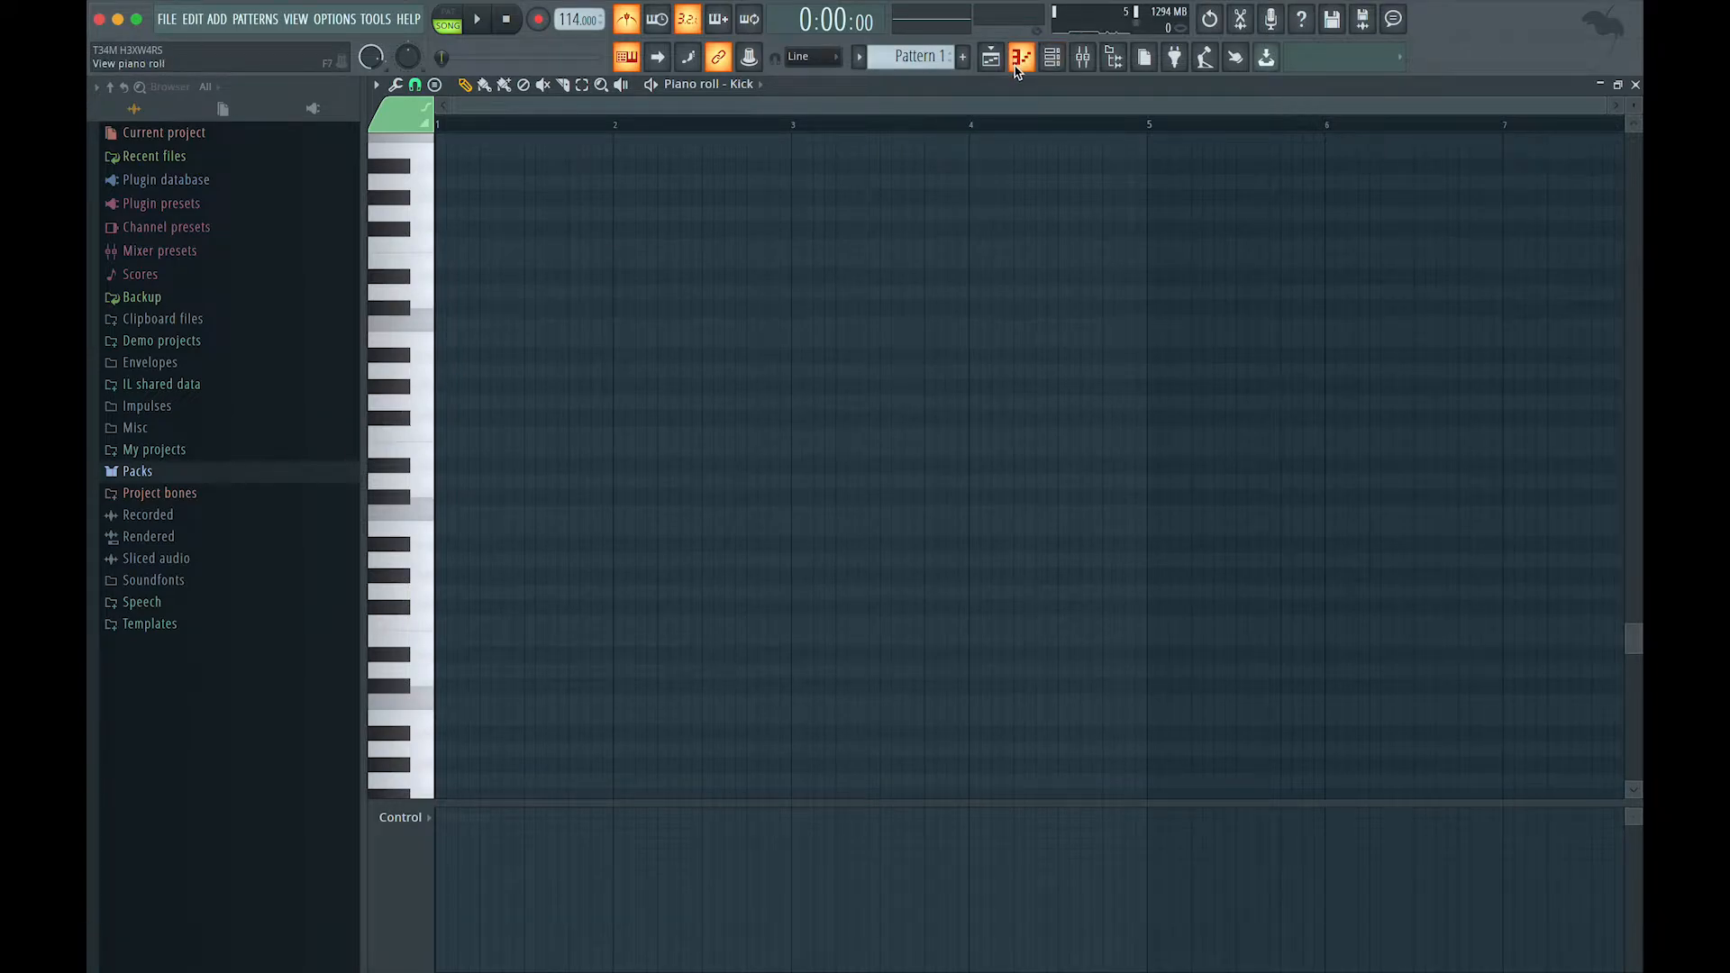
Open the Channel rack and place kicks on steps 1, 7 and 13 of Pattern 1, checking them with playback.
{"action": "left_click", "coordinate": [1052, 63]}
{"action": "left_click", "coordinate": [1056, 65]}
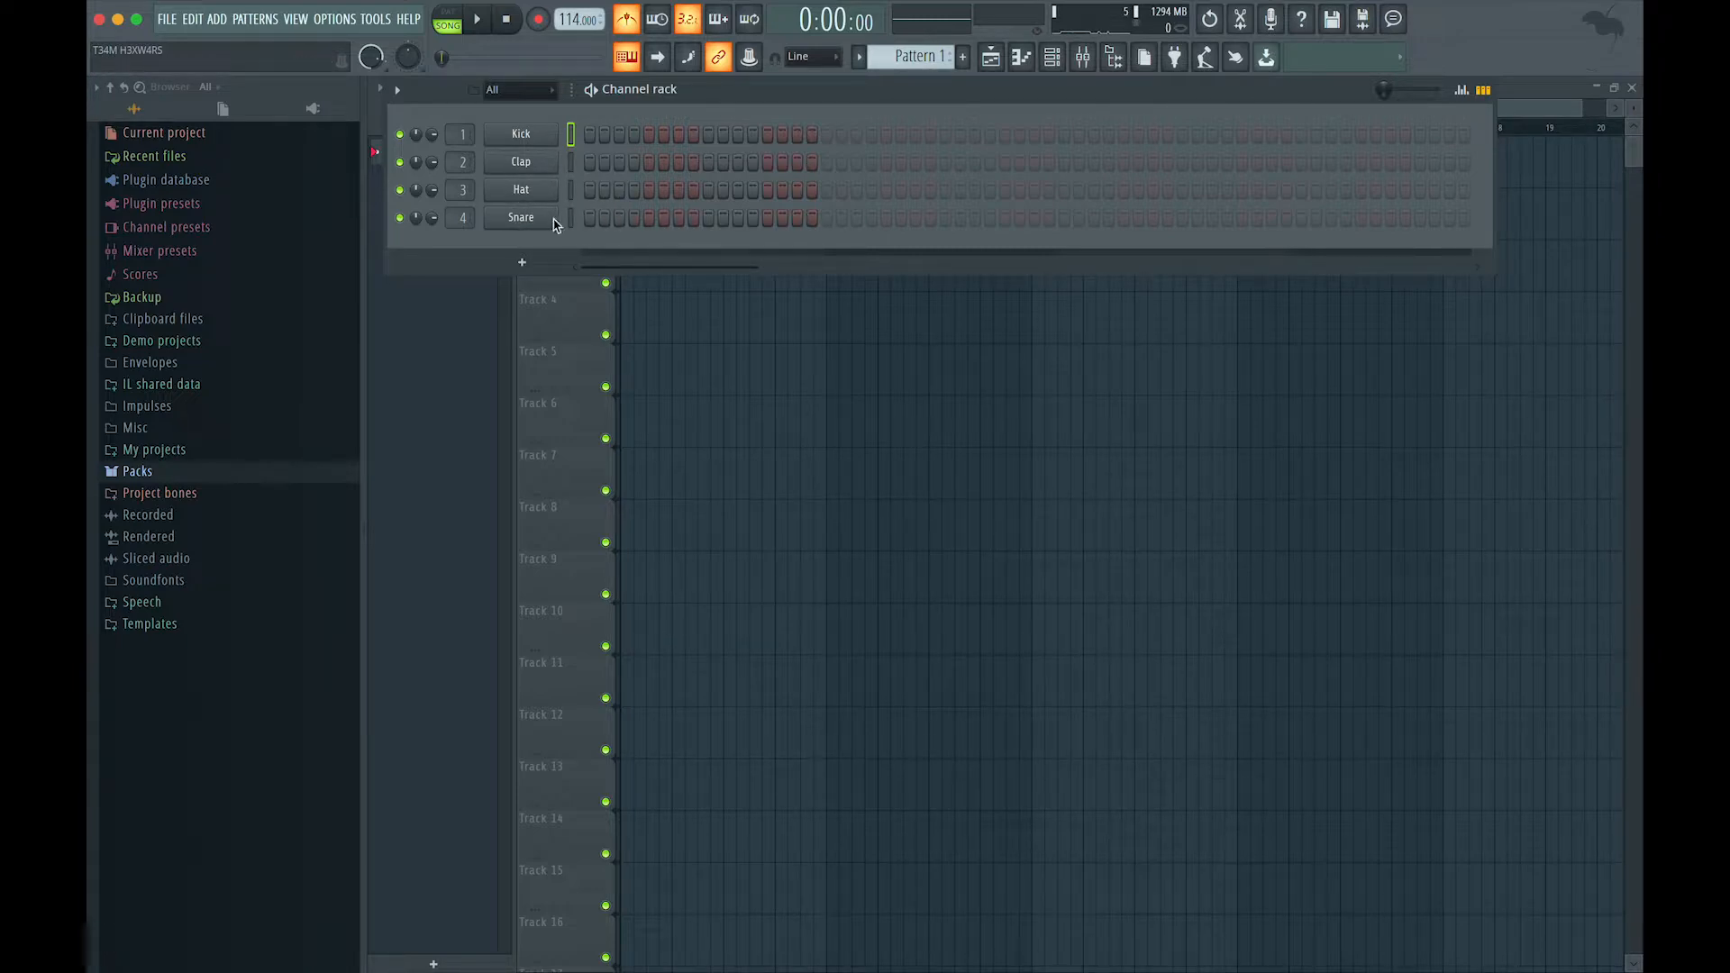
{"action": "key", "text": "space"}
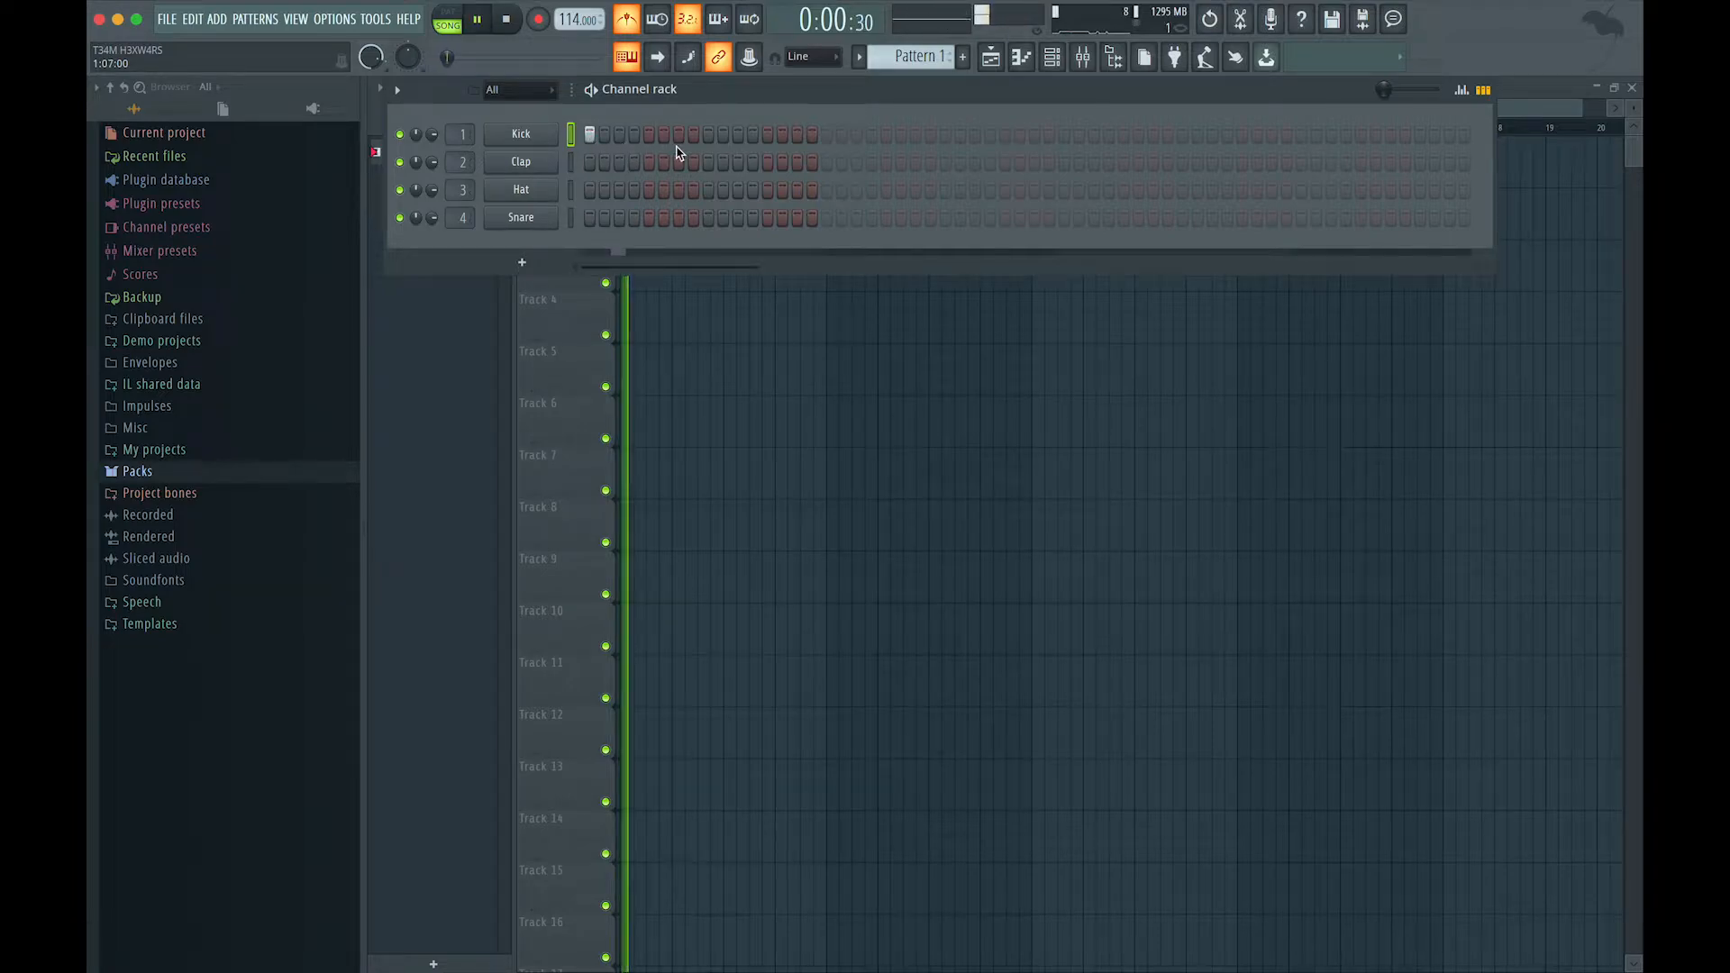
{"action": "left_click", "coordinate": [678, 136]}
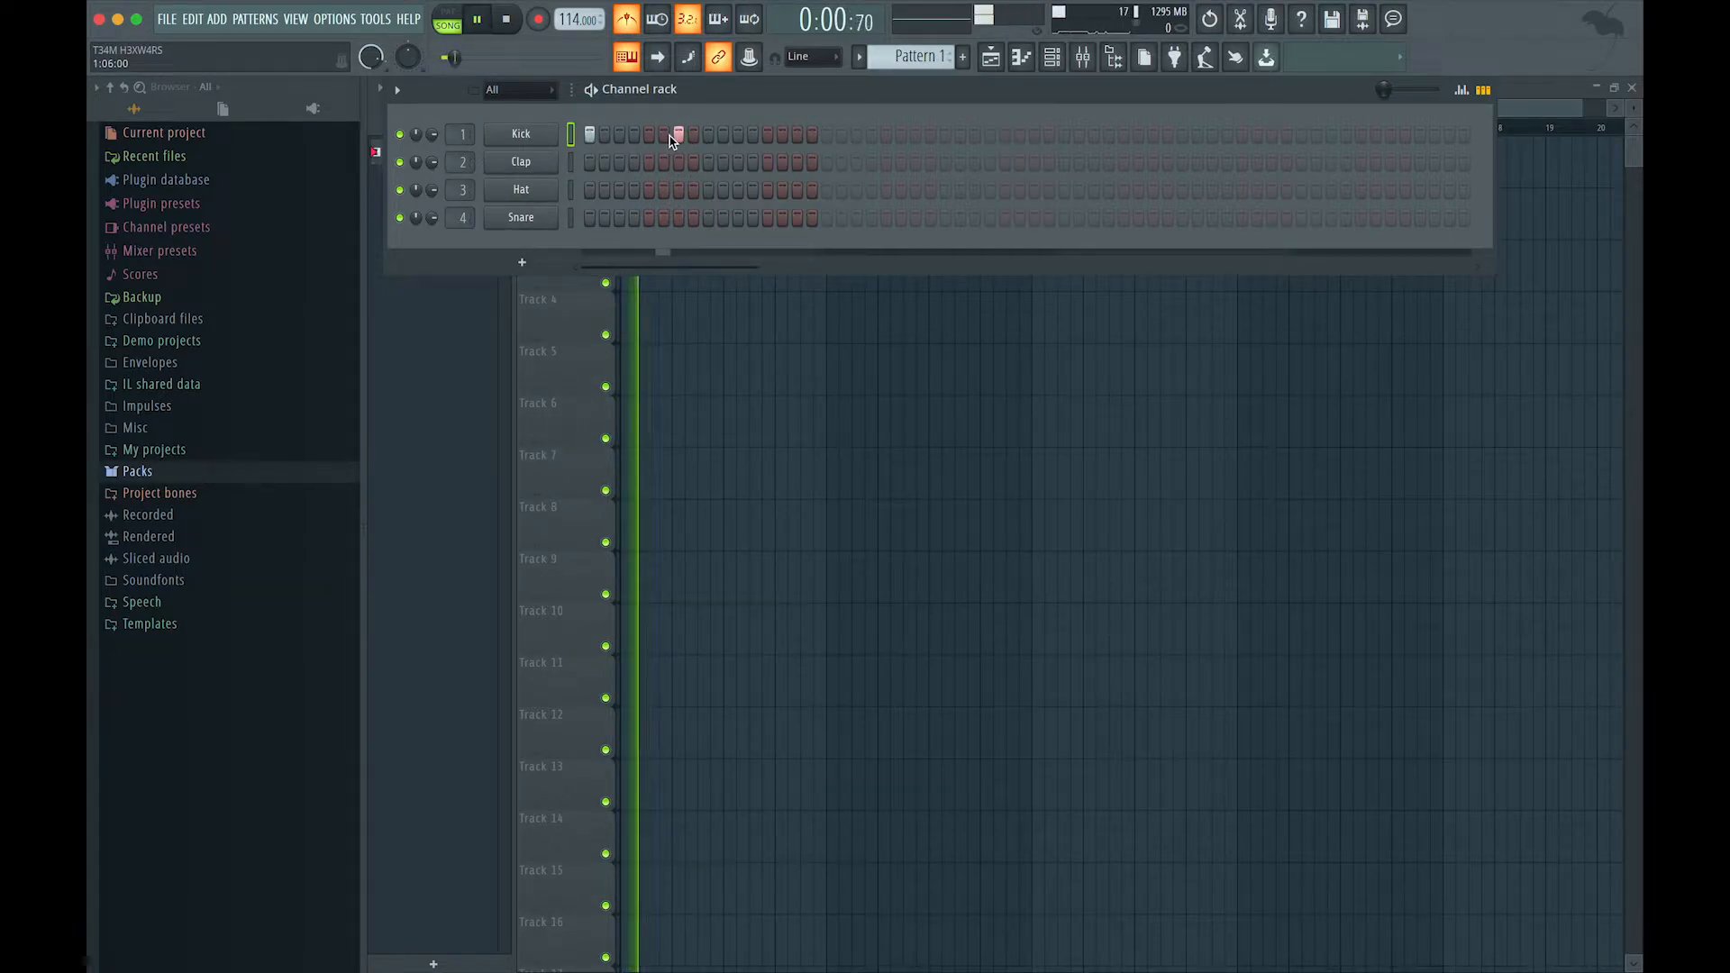
{"action": "left_click", "coordinate": [770, 137]}
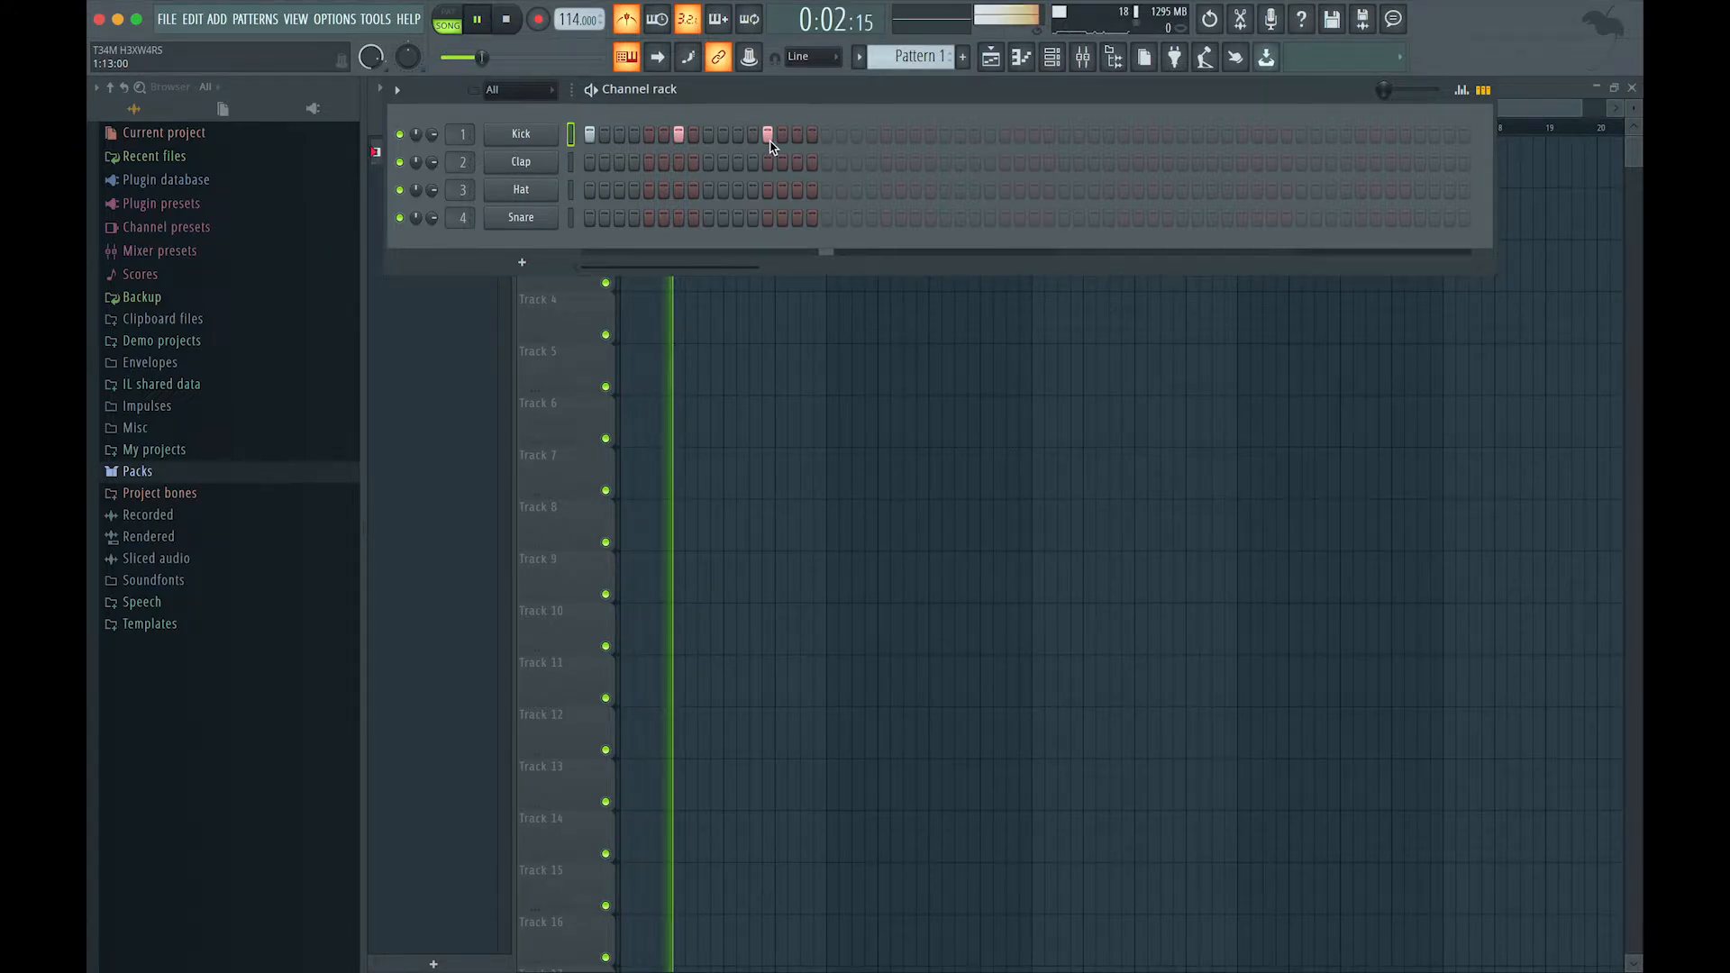
{"action": "key", "text": "space"}
Repeat the kick rhythm in the second bar on steps 17, 23 and 29, and play it back.
{"action": "left_click", "coordinate": [828, 136]}
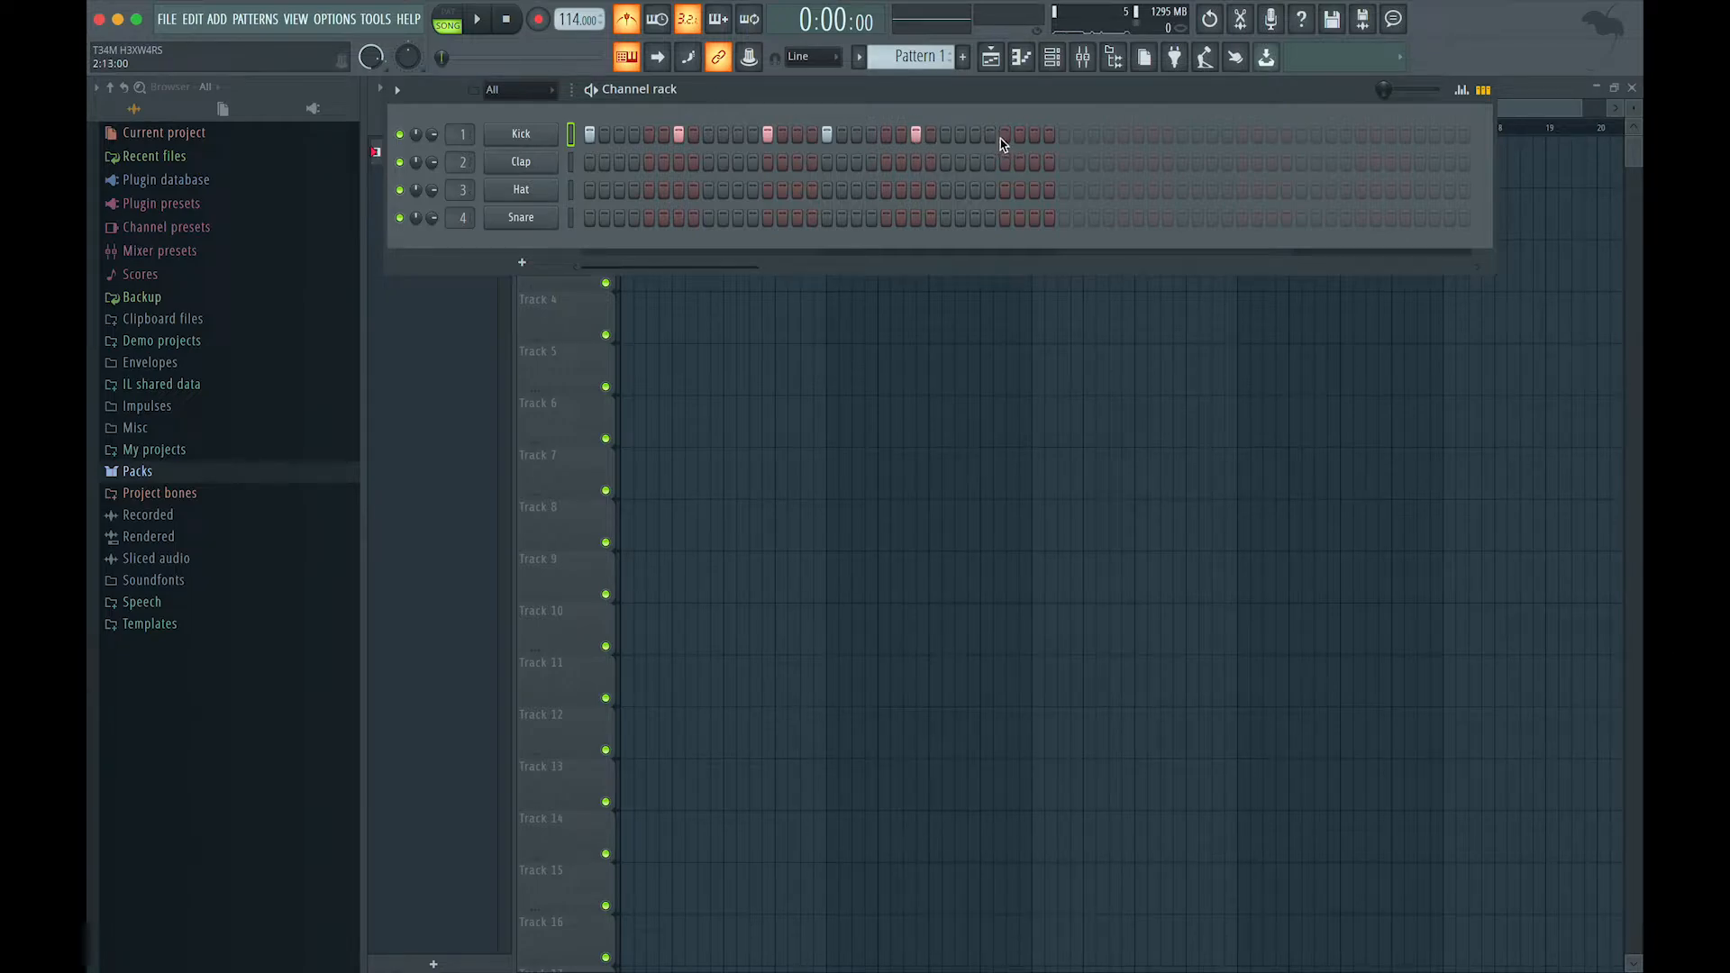
{"action": "key", "text": "space"}
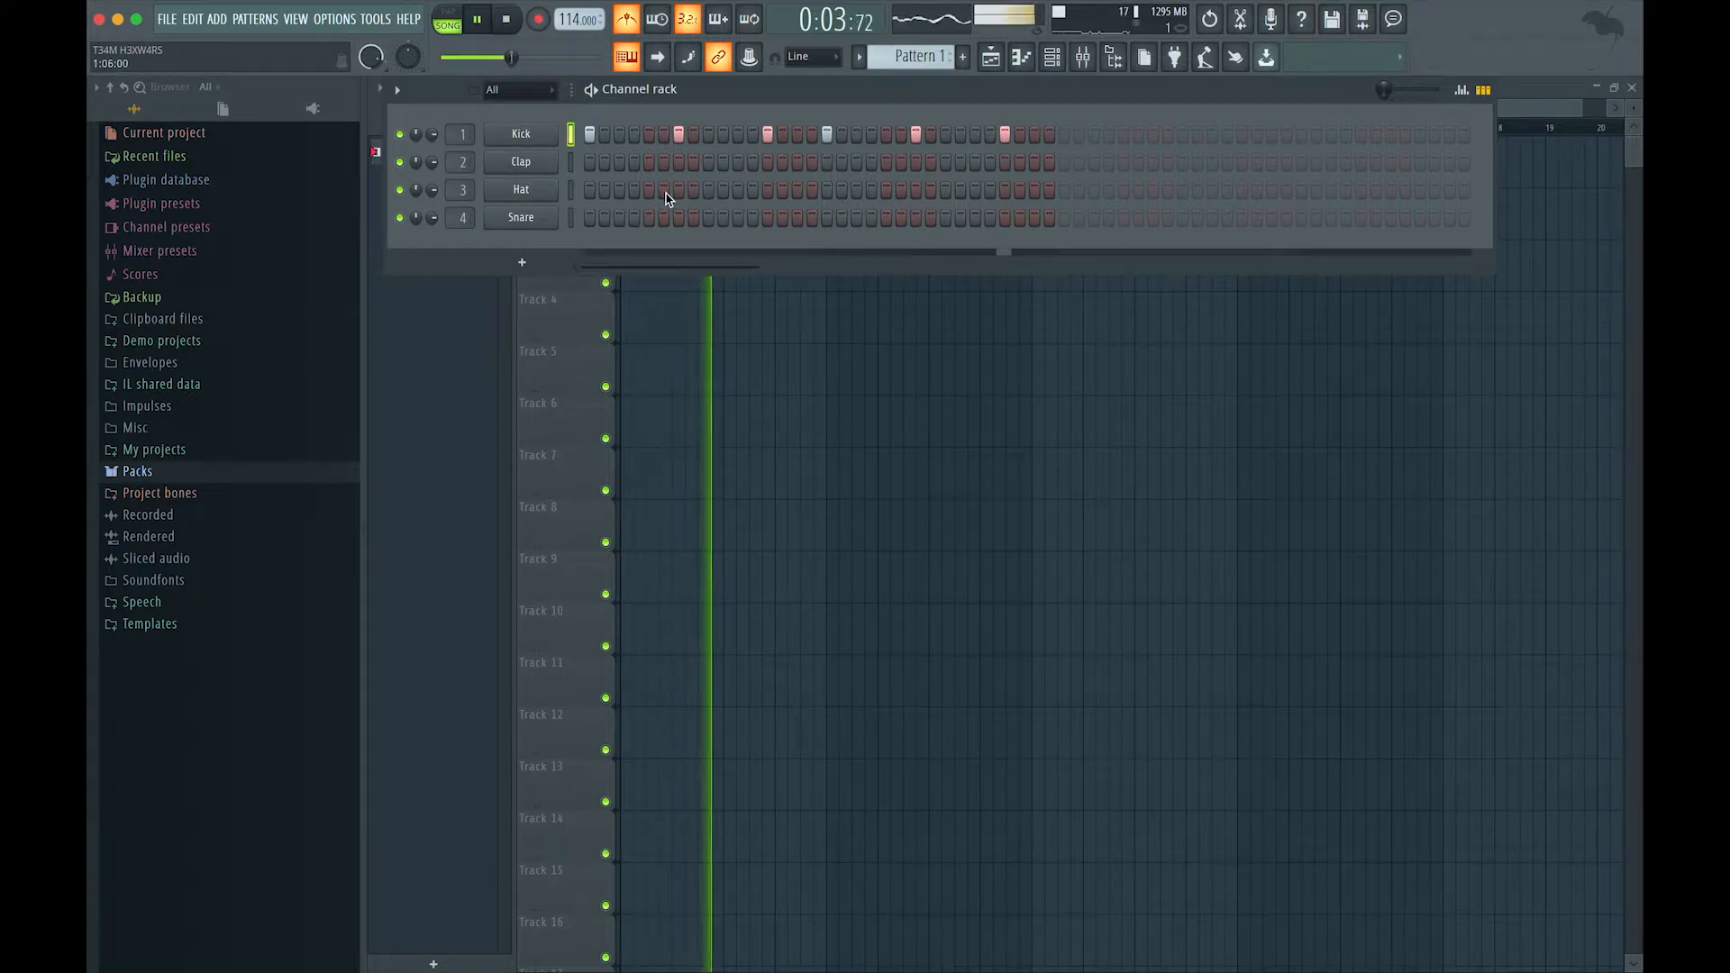
{"action": "key", "text": "space"}
View the Pattern 1 clip in the playlist, reopen the Channel rack, and listen to the kick rhythm.
{"action": "key", "text": "F6"}
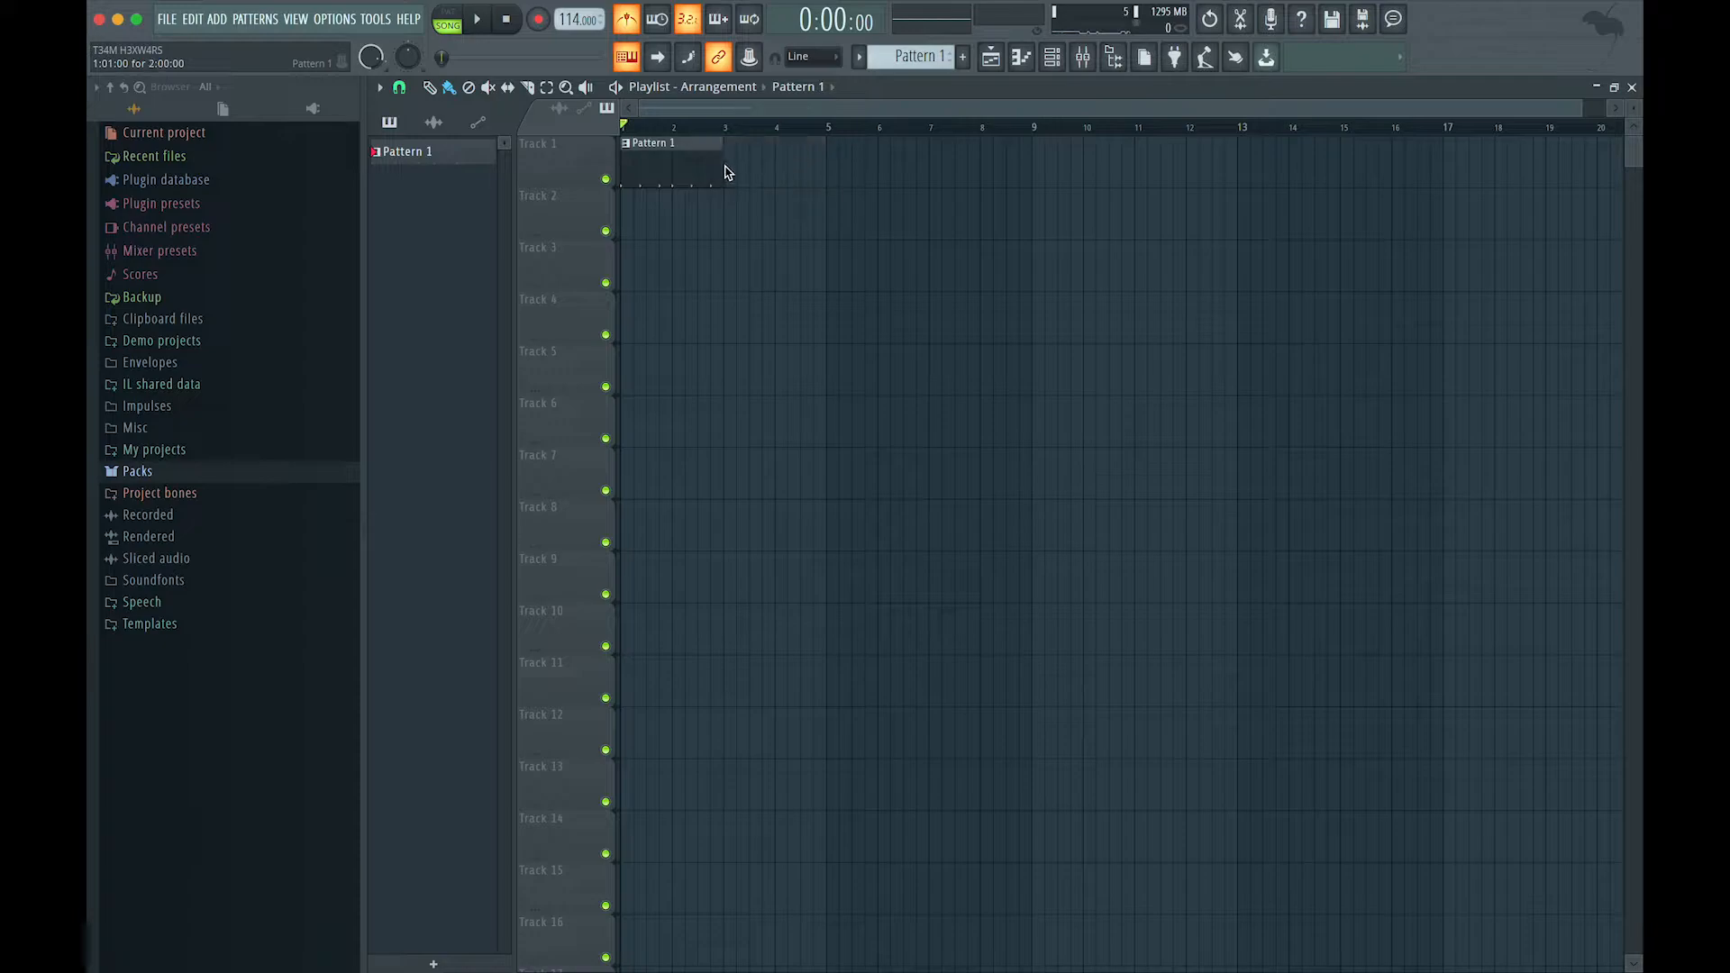
{"action": "left_click", "coordinate": [1050, 62]}
{"action": "key", "text": "space"}
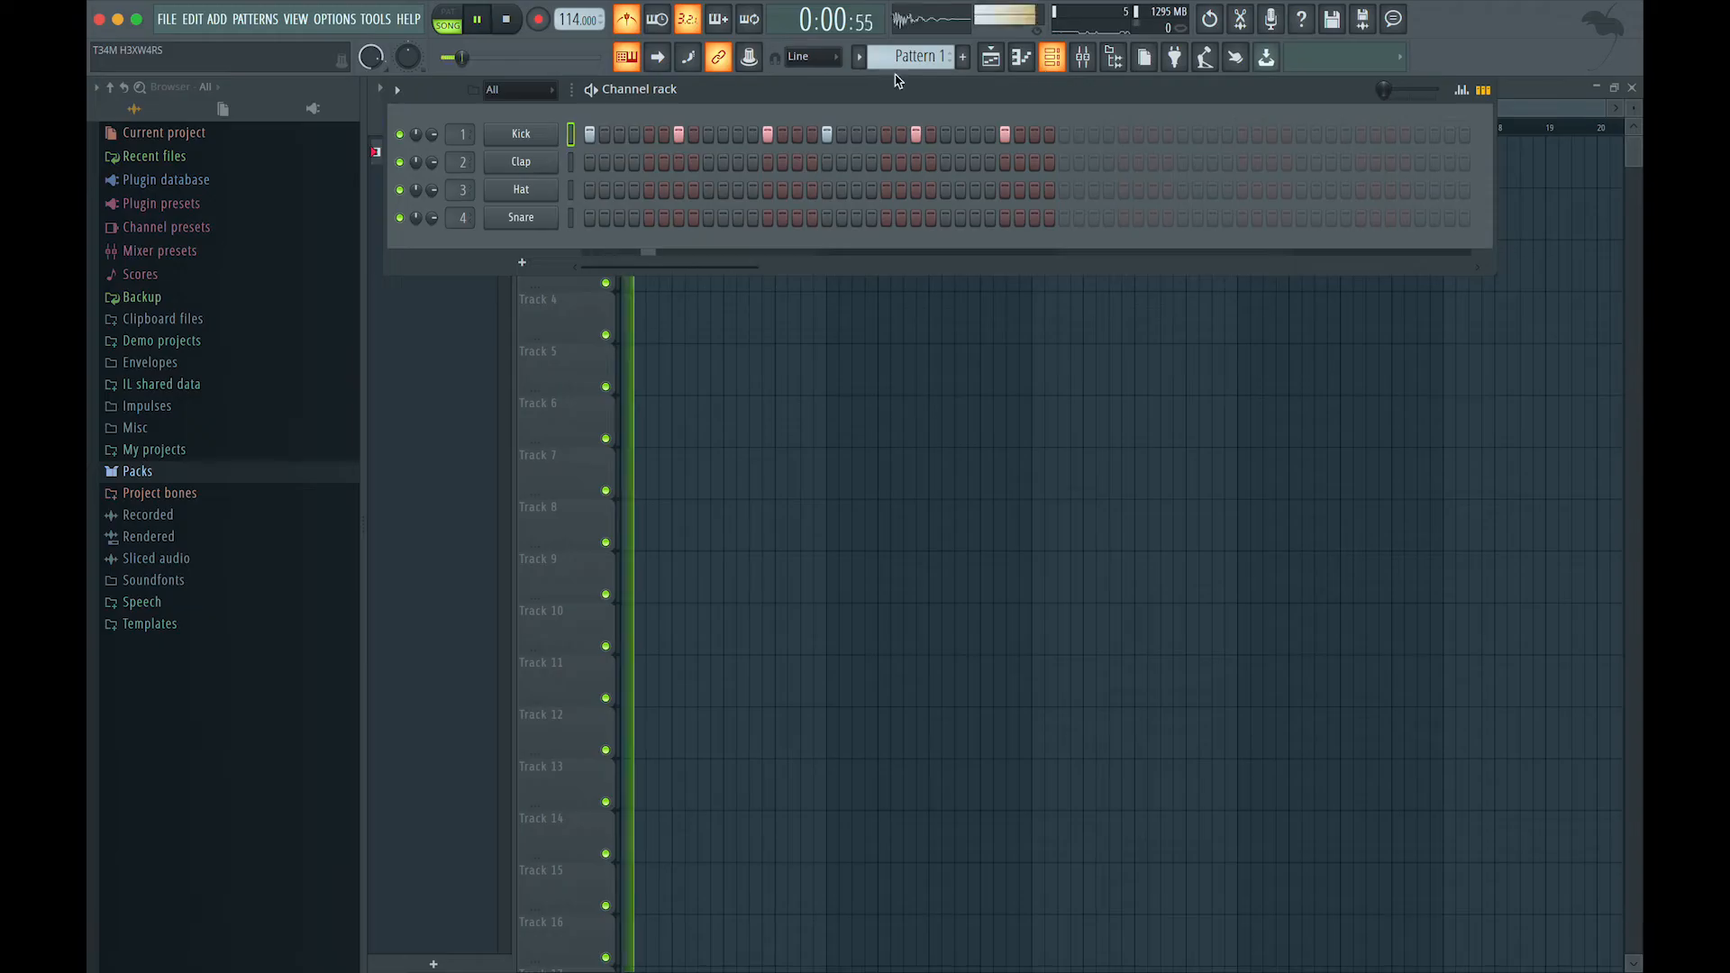
{"action": "key", "text": "space"}
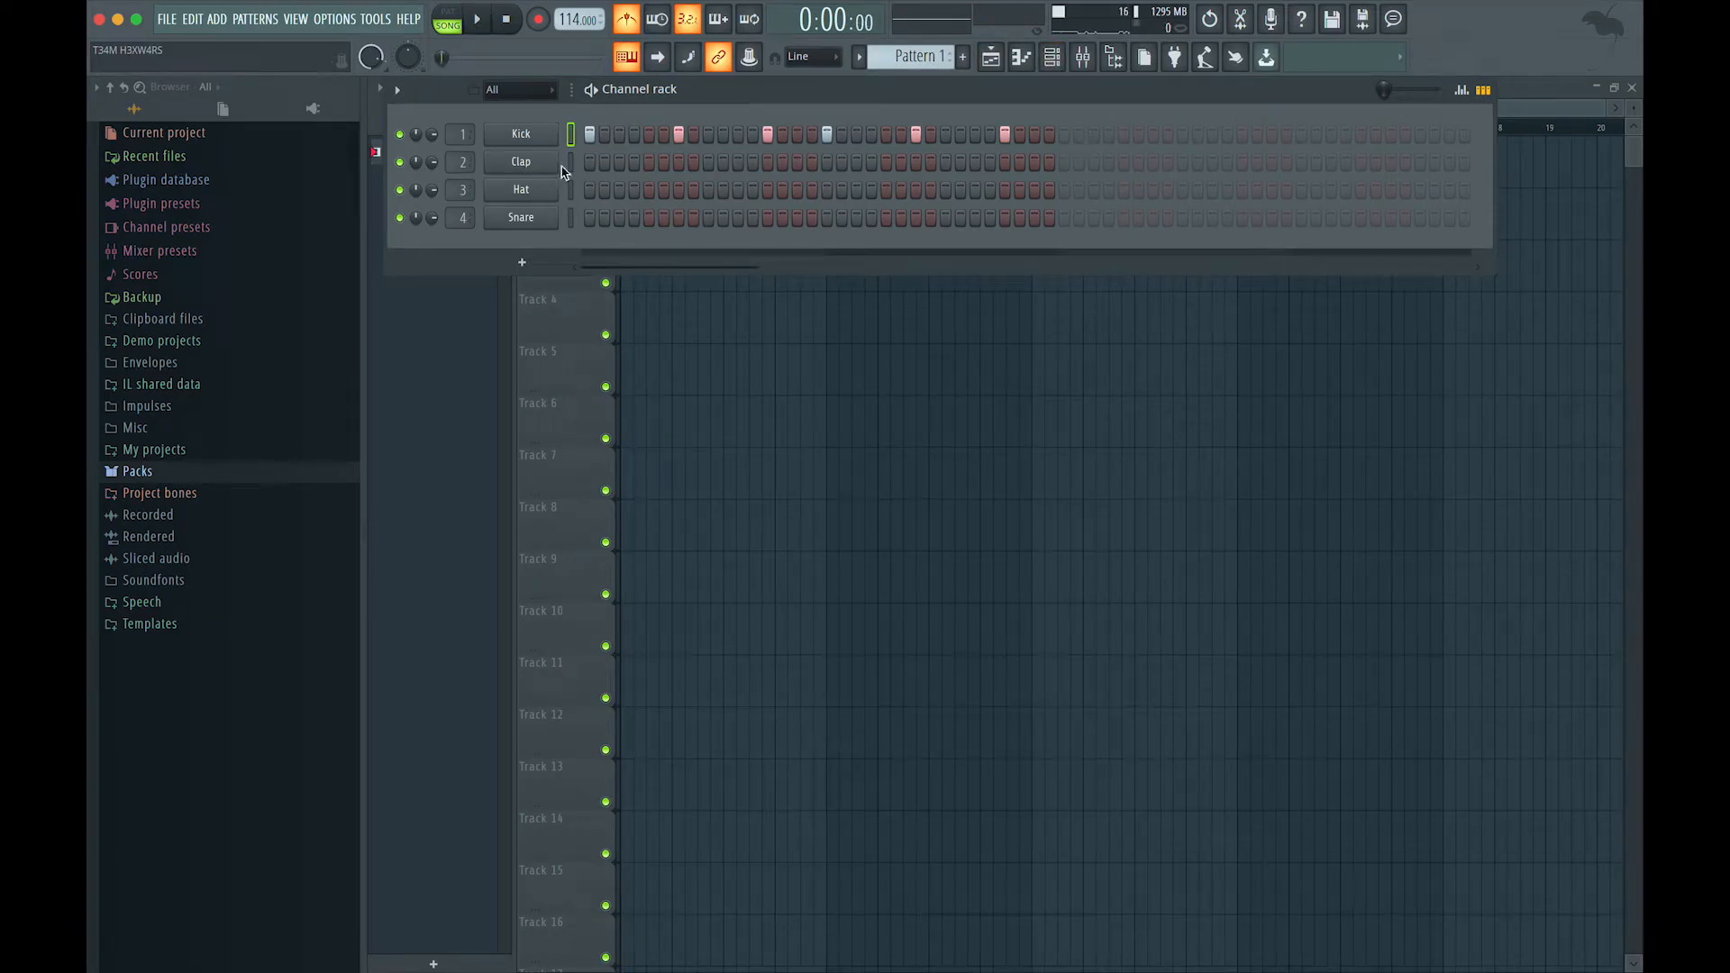
Place claps on steps 4 and 13 and add a kick on step 11 of Pattern 1, checking the rhythm with playback.
{"action": "left_click", "coordinate": [635, 163]}
{"action": "key", "text": "space"}
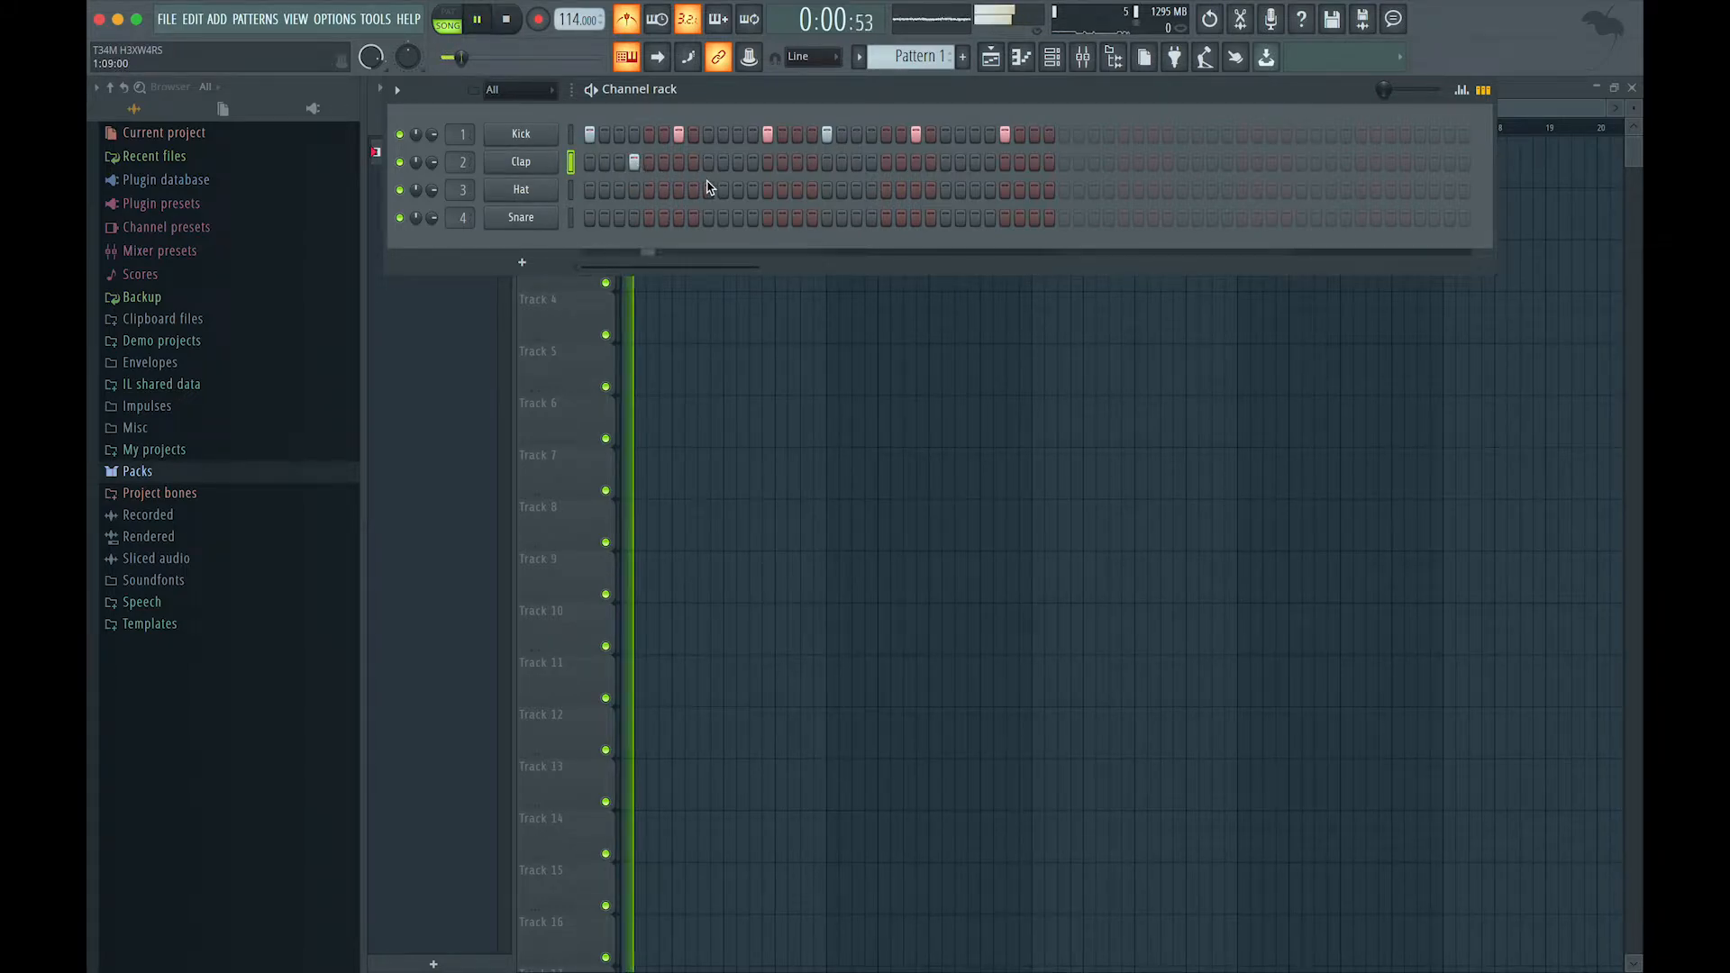
{"action": "key", "text": "space"}
{"action": "left_click", "coordinate": [738, 138]}
{"action": "key", "text": "space"}
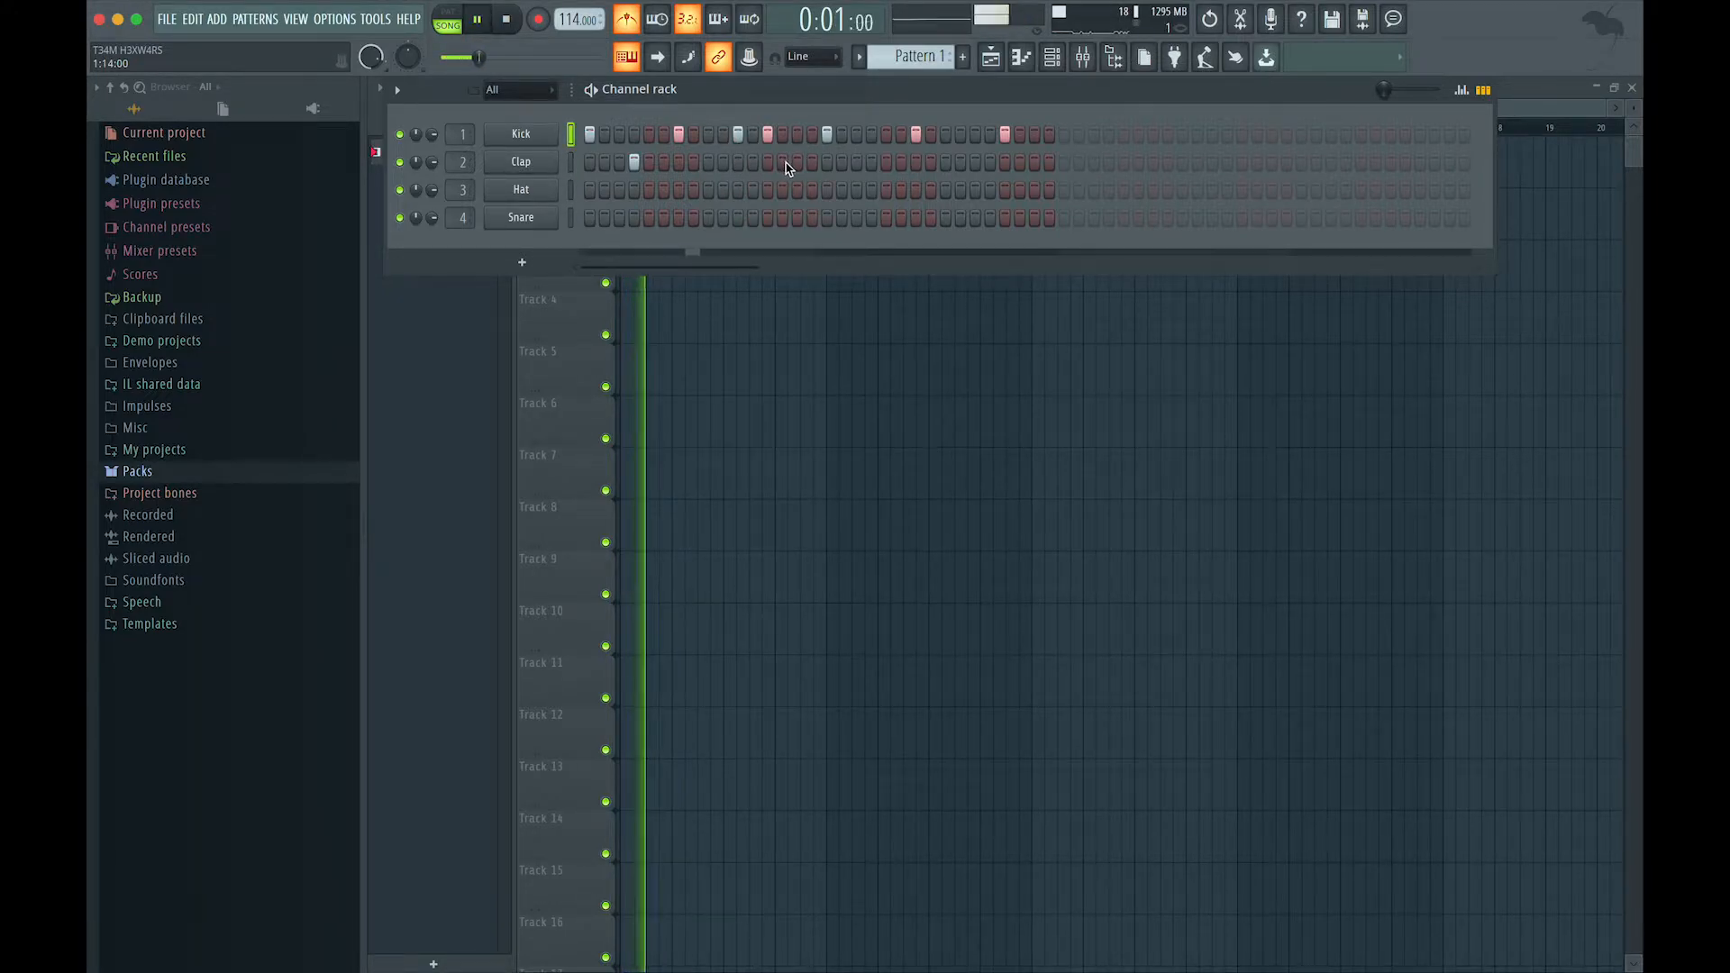
{"action": "key", "text": "space"}
{"action": "key", "text": "space"}
{"action": "left_click", "coordinate": [768, 162]}
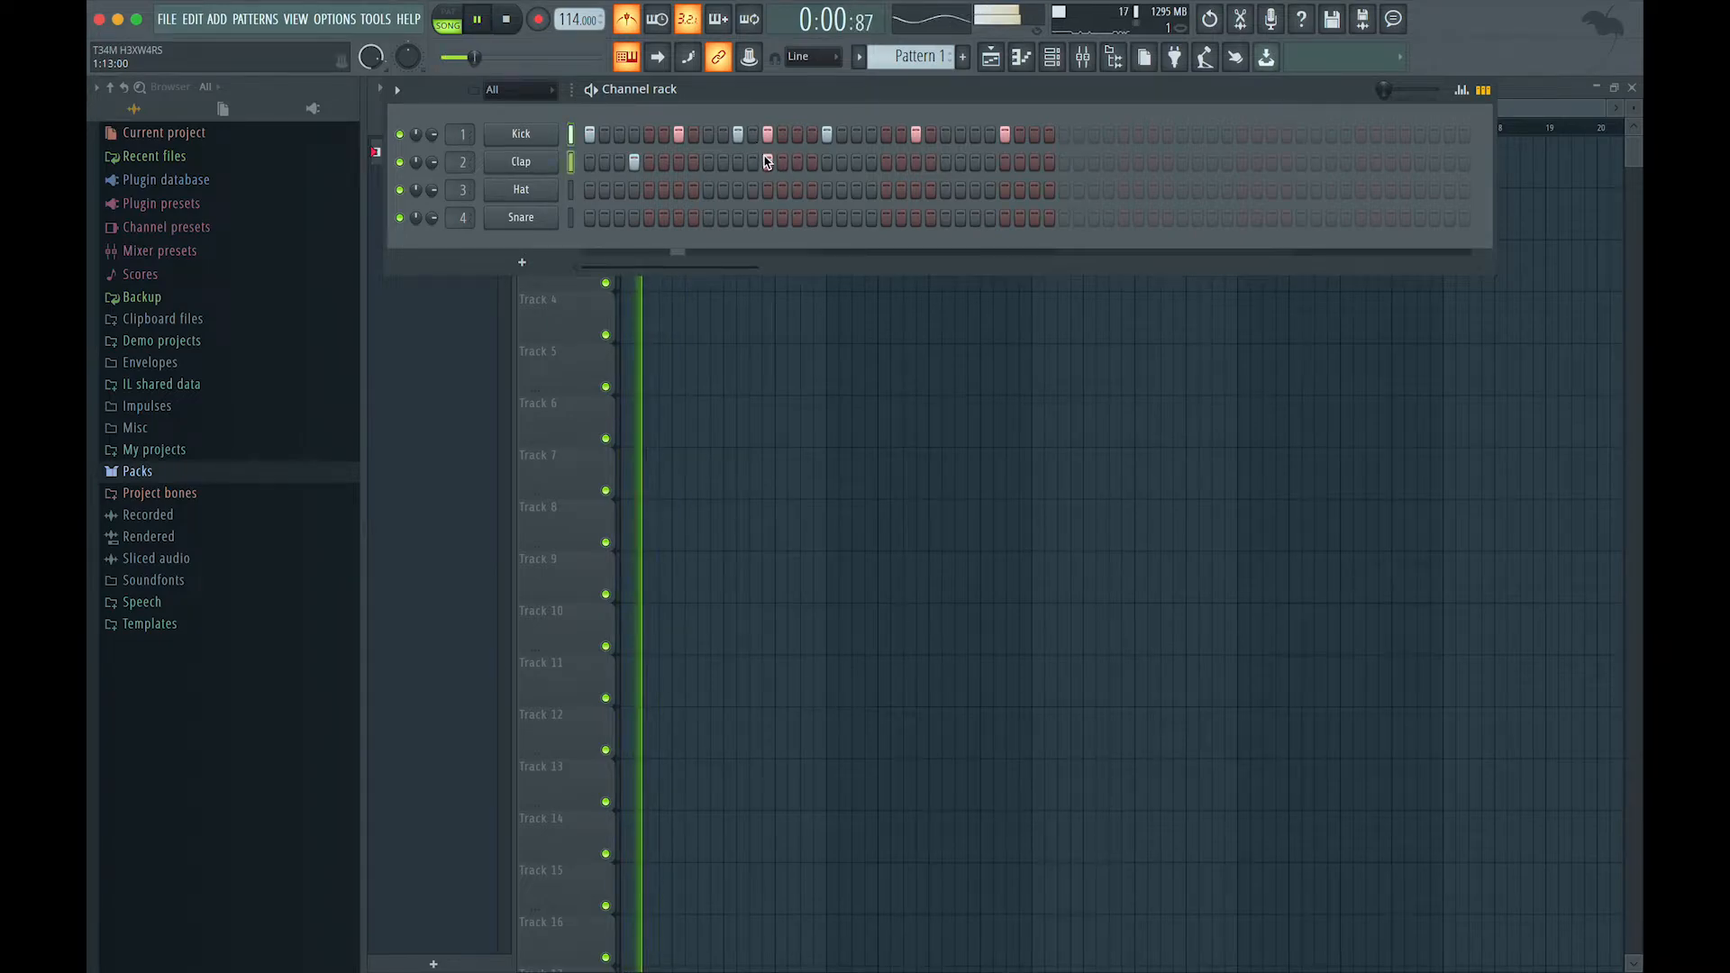
{"action": "key", "text": "space"}
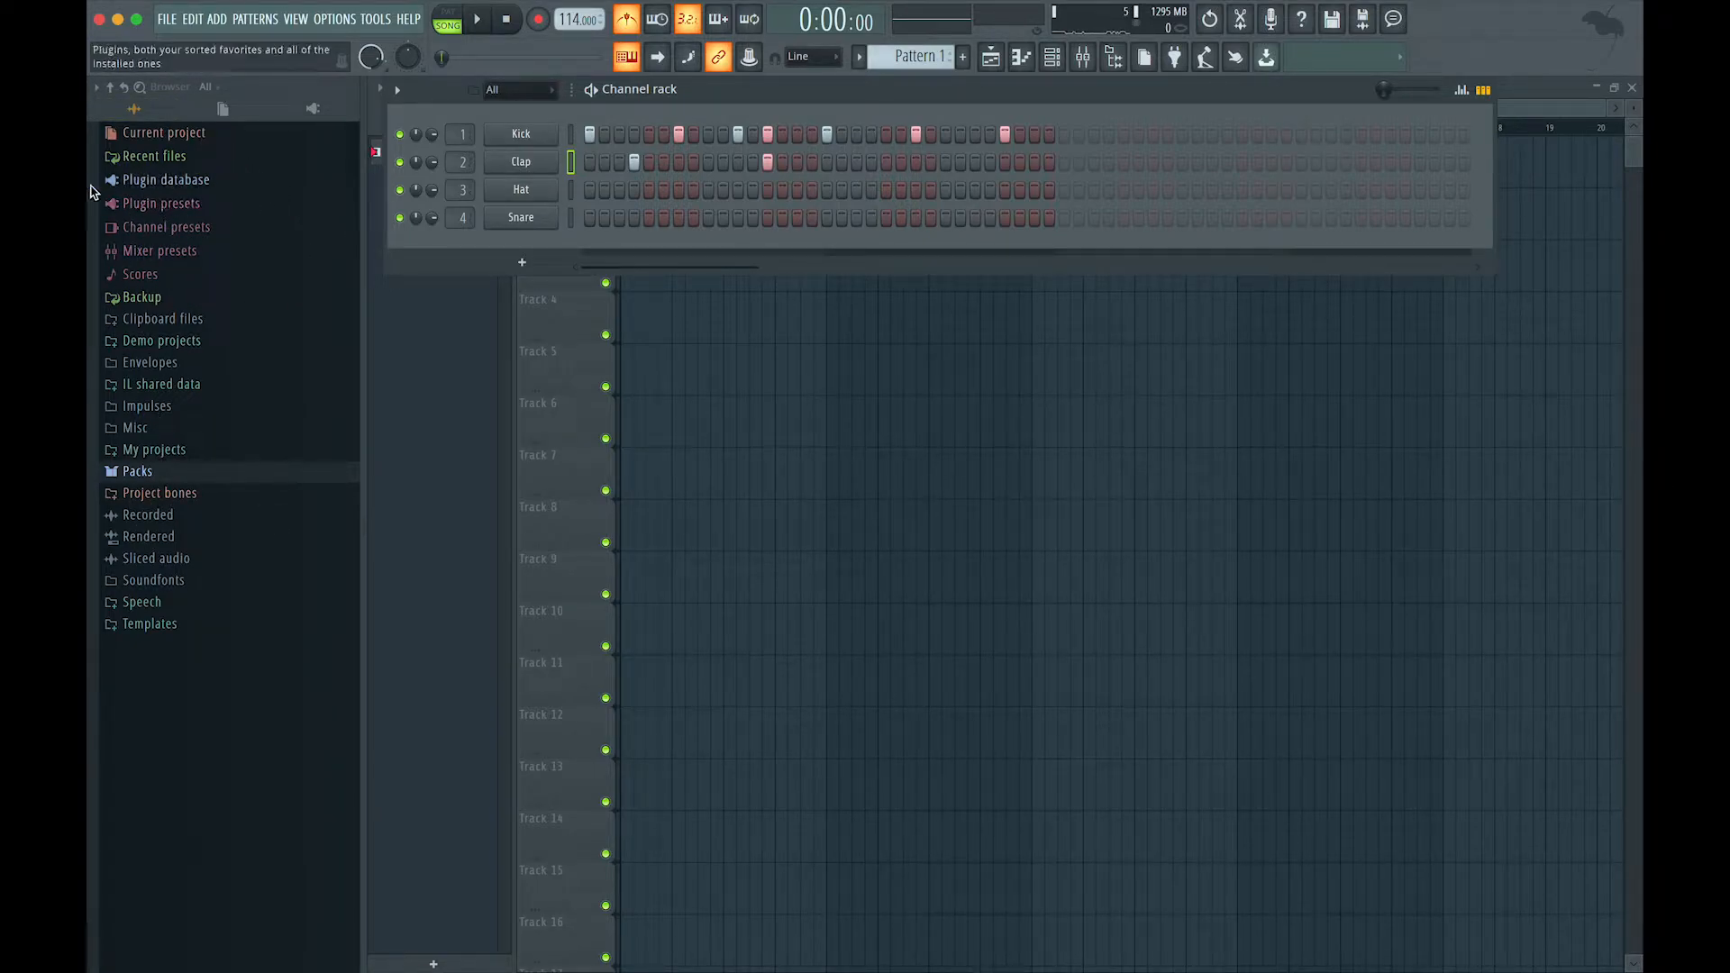
Open the Snares folder of the Drums (ModeAudio) pack in the sample browser.
{"action": "left_click", "coordinate": [137, 473]}
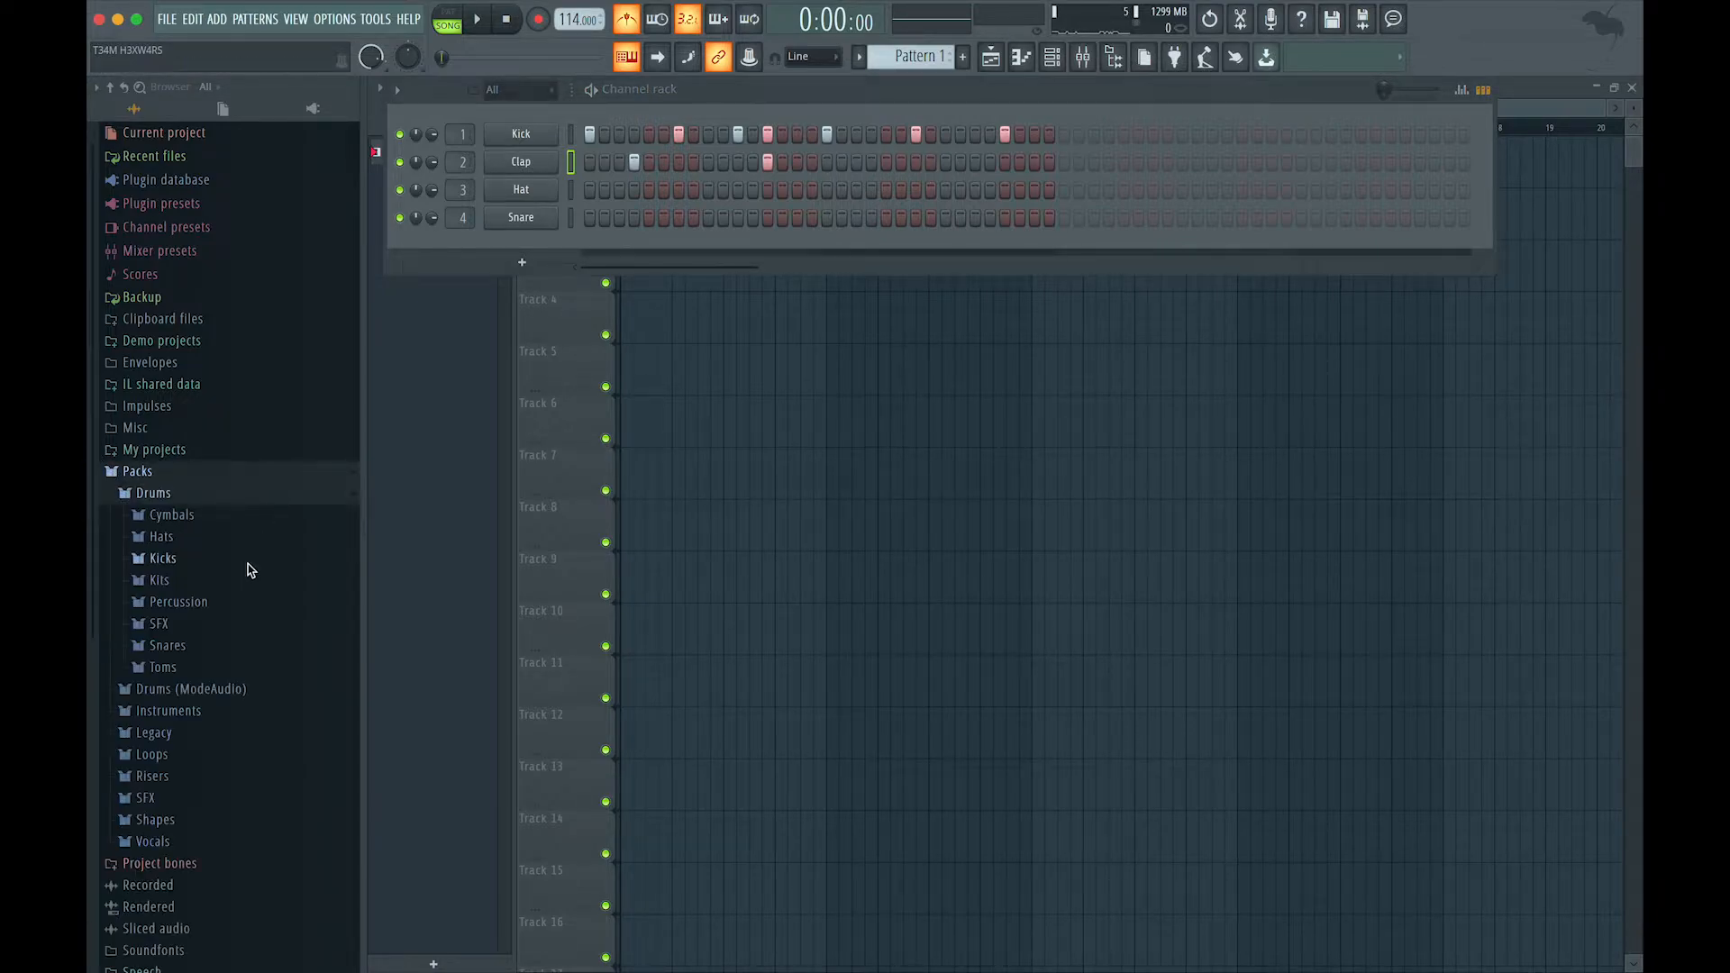
{"action": "left_click_drag", "start_coordinate": [101, 317], "coordinate": [104, 621]}
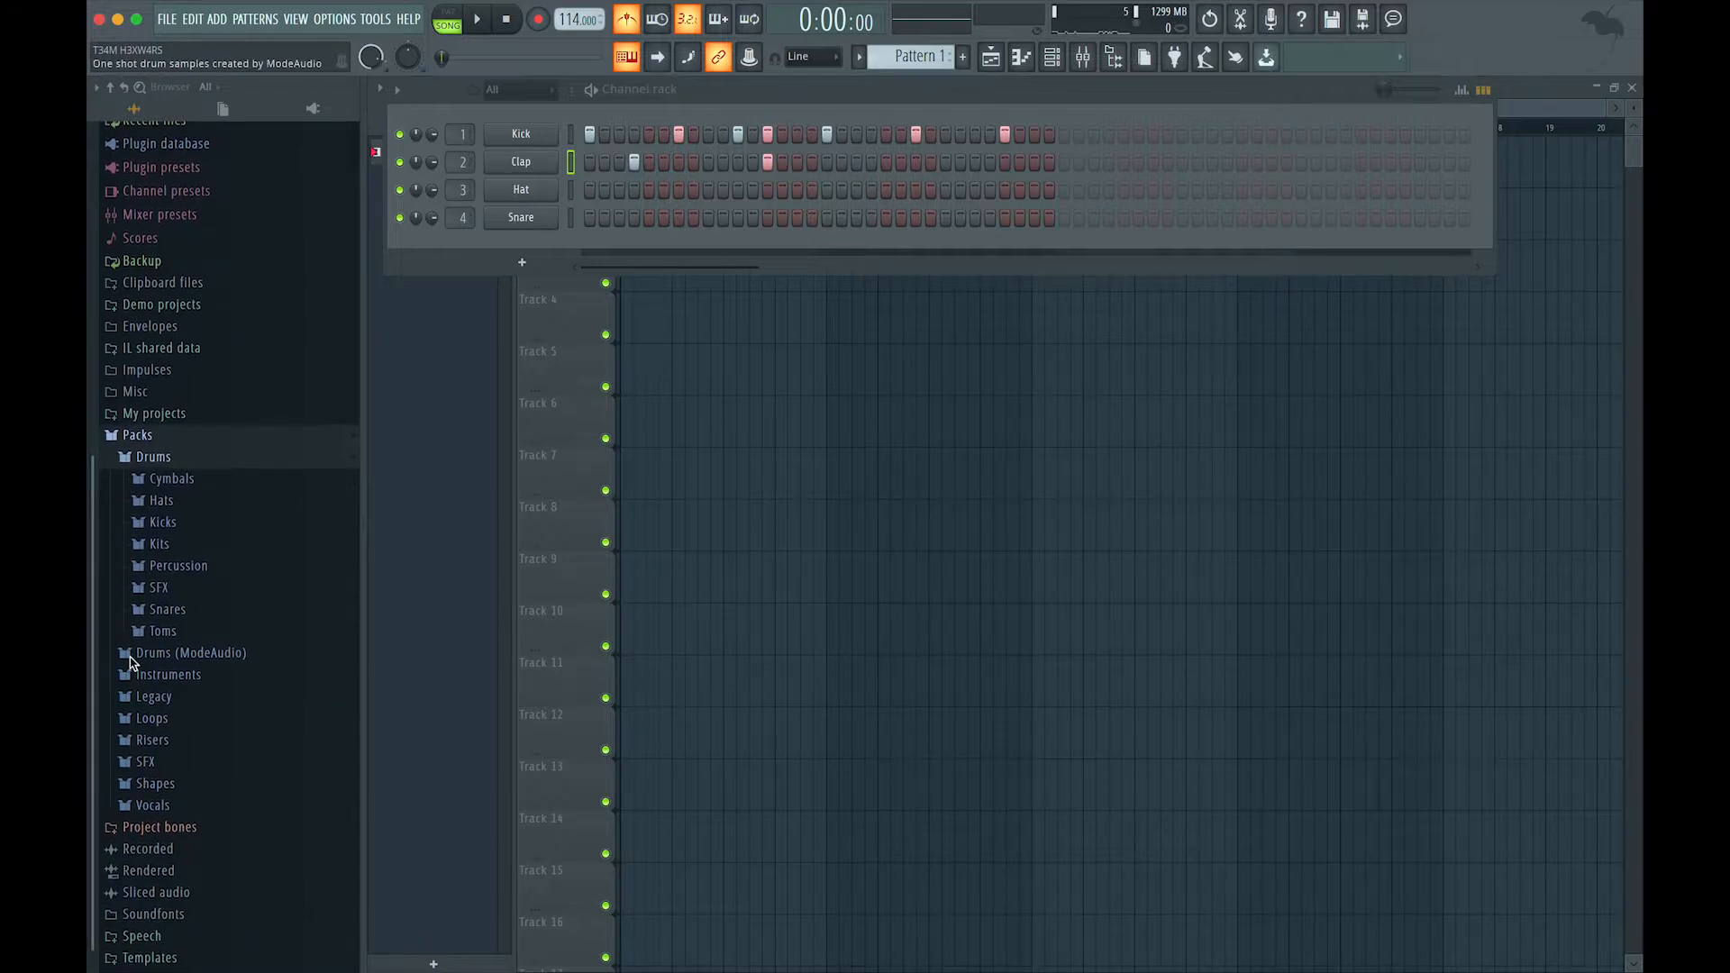
{"action": "left_click", "coordinate": [218, 658]}
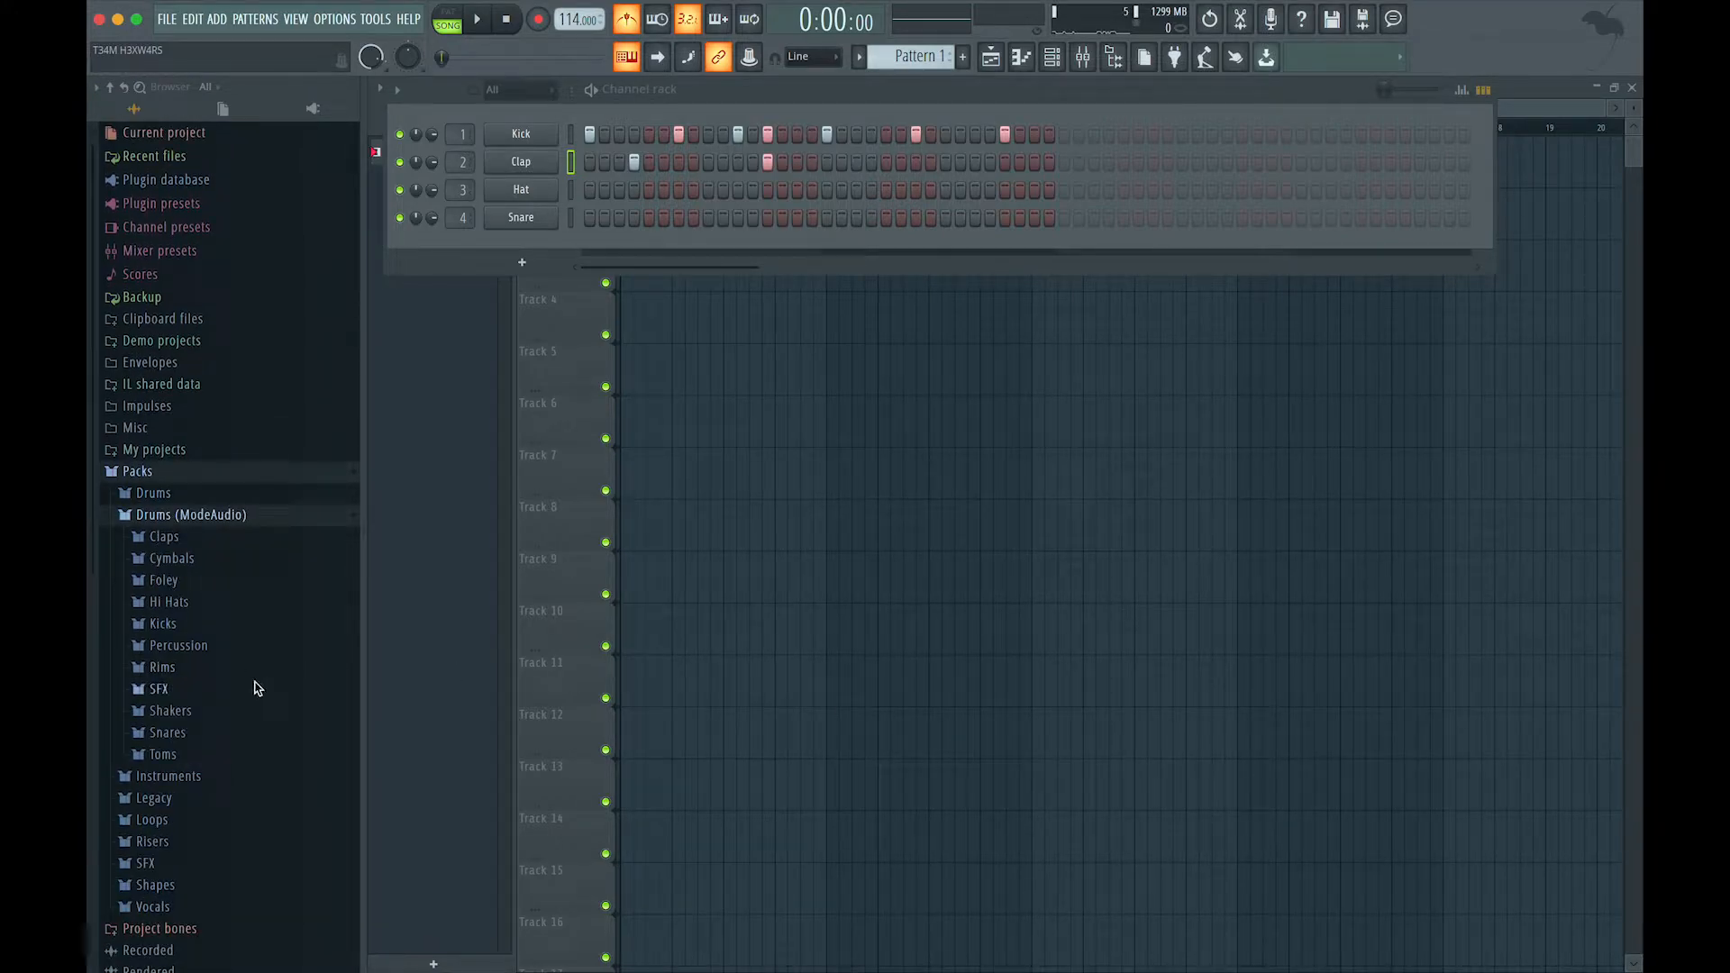
{"action": "left_click", "coordinate": [167, 733]}
Audition several Attack Snare samples and replace the Clap channel's sample with Attack Snare 31.
{"action": "left_click", "coordinate": [185, 679]}
{"action": "left_click", "coordinate": [183, 698]}
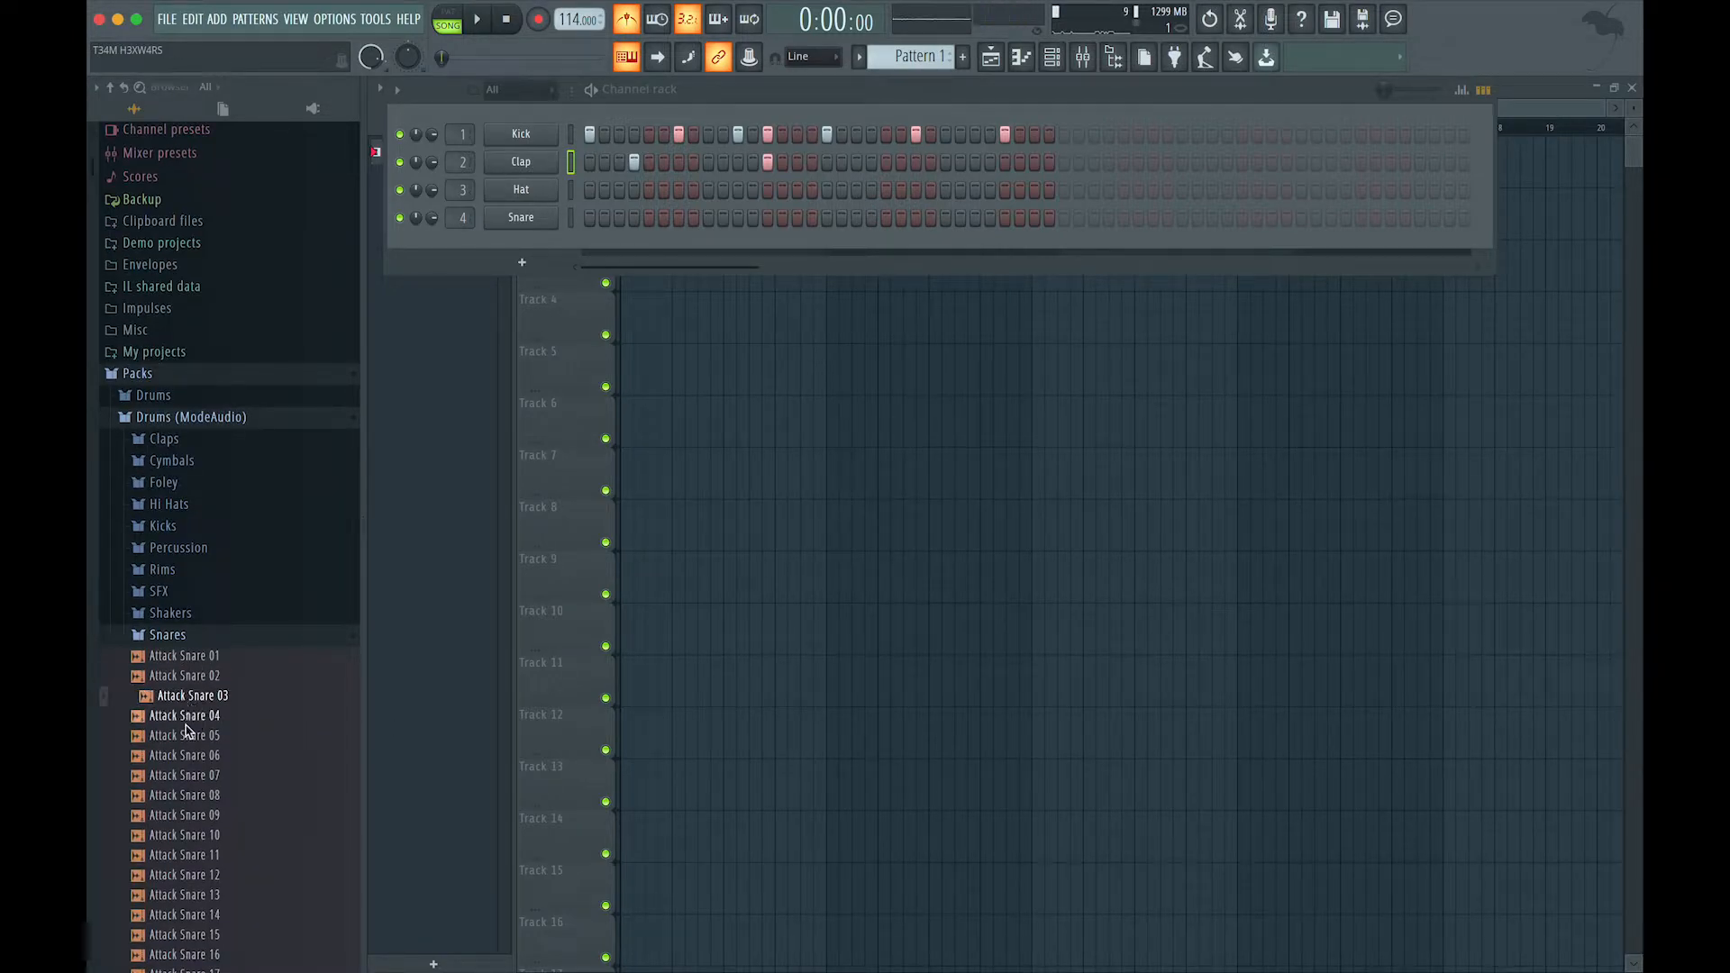
{"action": "left_click", "coordinate": [184, 718]}
{"action": "left_click", "coordinate": [187, 755]}
{"action": "left_click", "coordinate": [179, 733]}
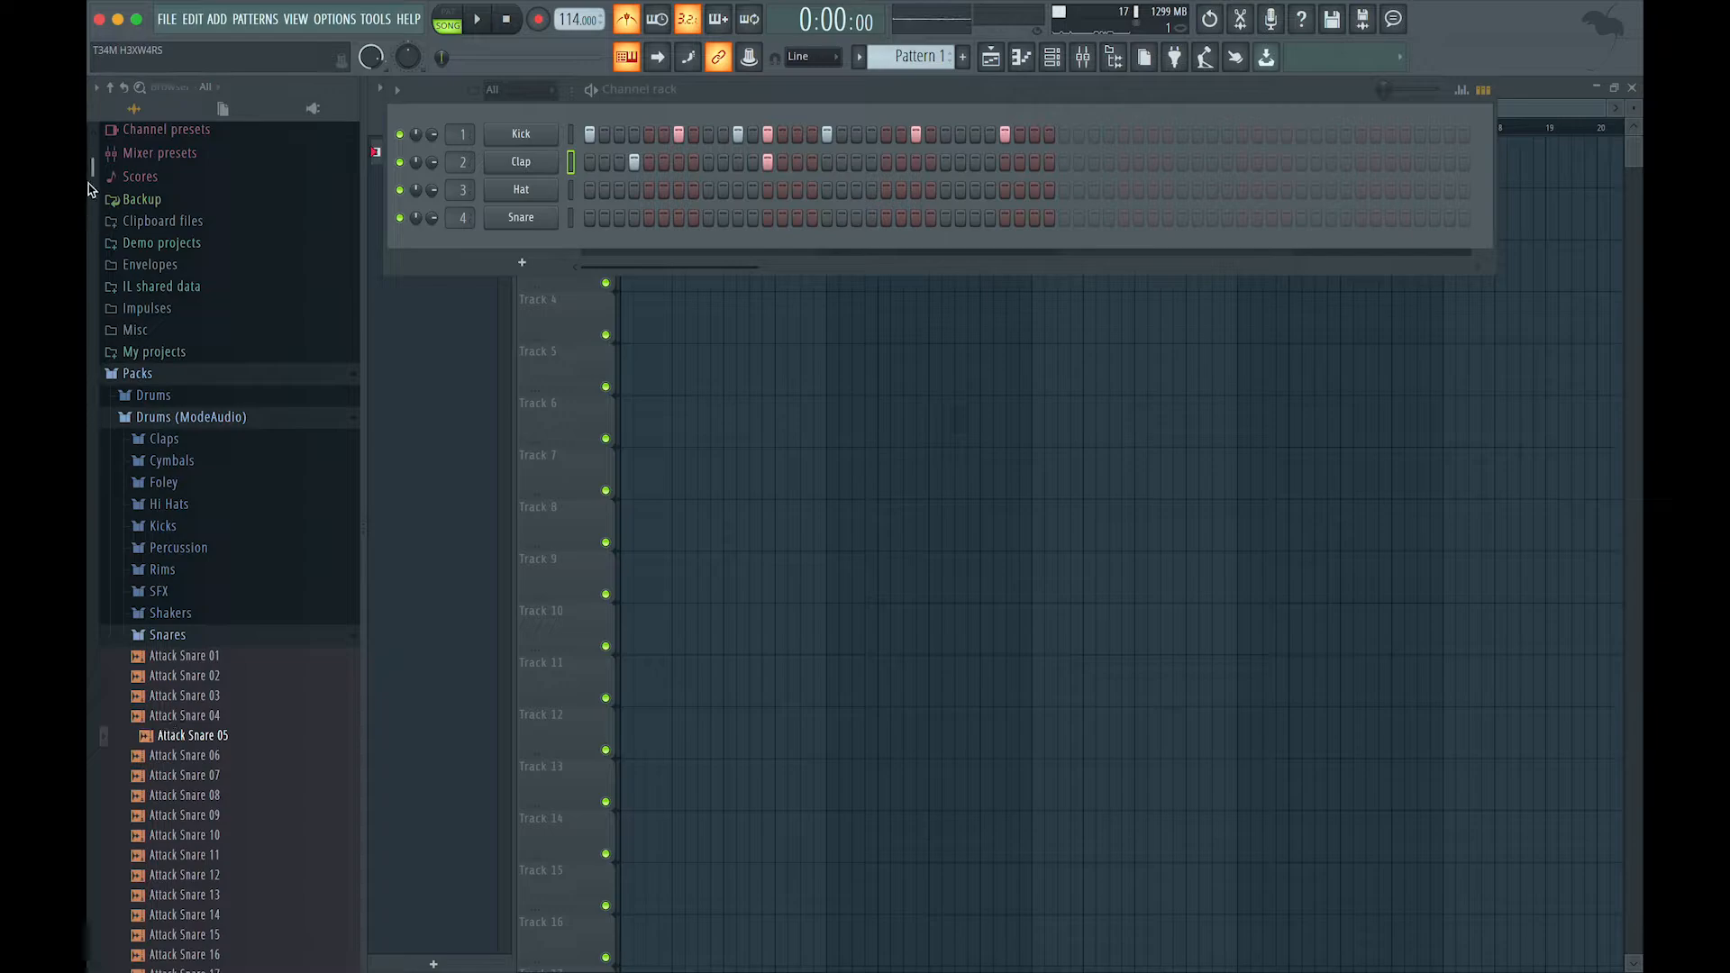
{"action": "left_click_drag", "start_coordinate": [91, 178], "coordinate": [94, 301]}
{"action": "left_click", "coordinate": [164, 337]}
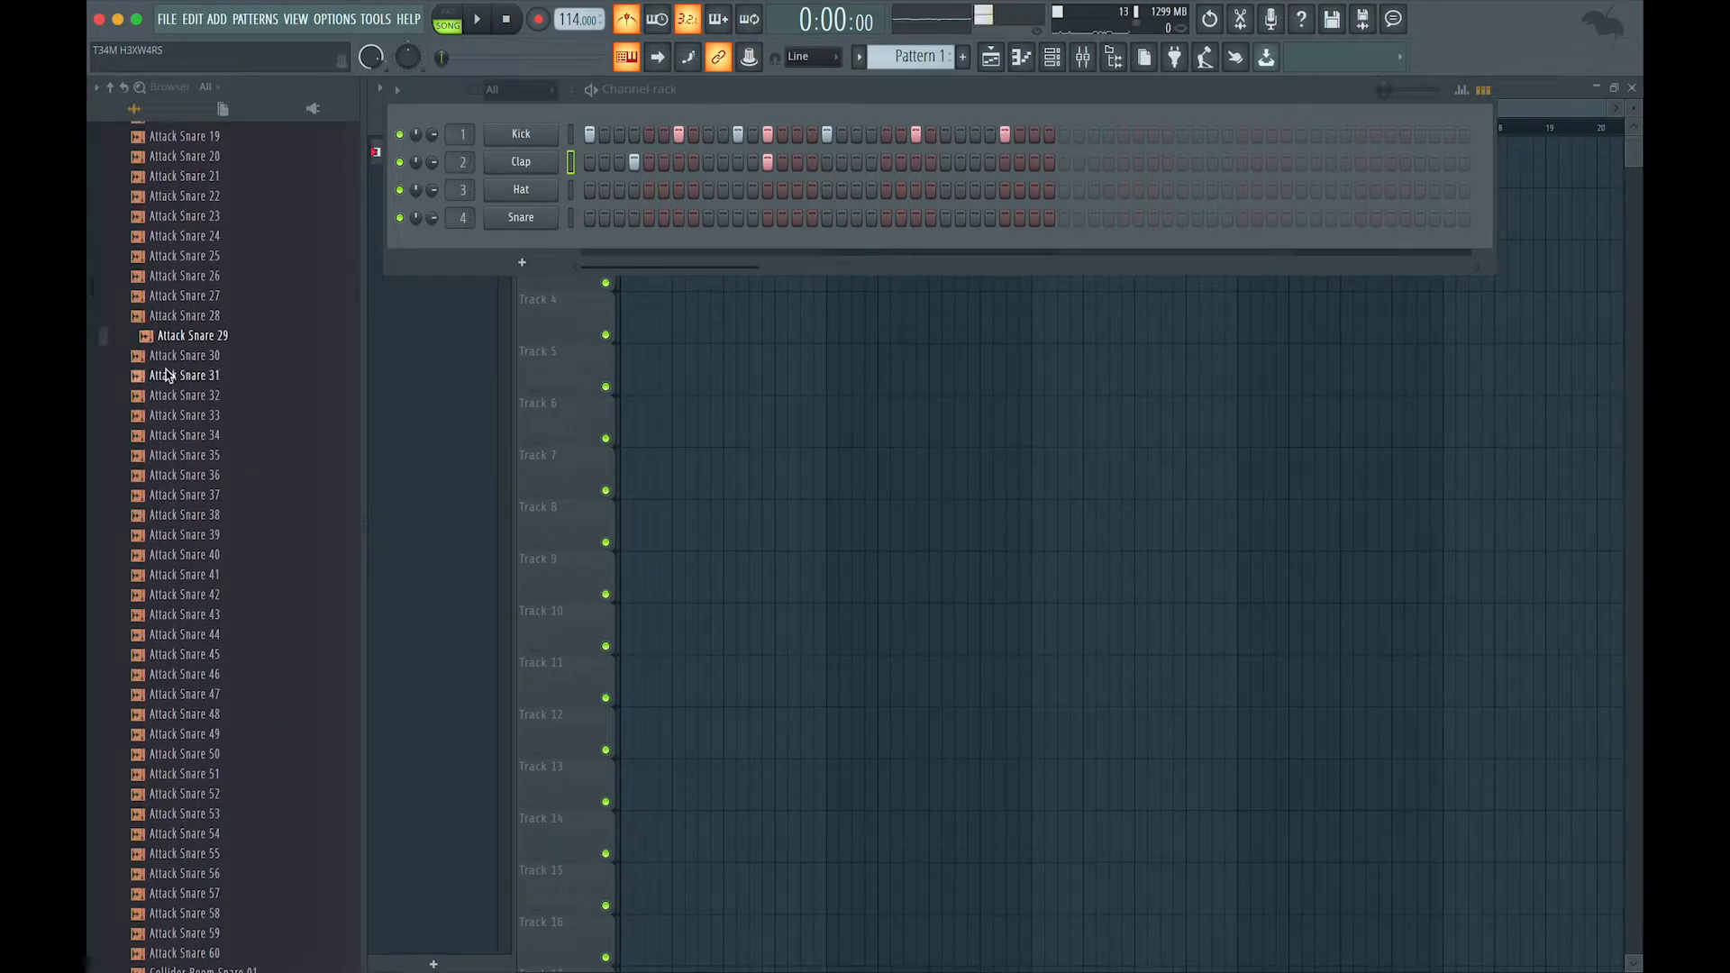
{"action": "left_click", "coordinate": [168, 375]}
{"action": "left_click_drag", "start_coordinate": [163, 385], "coordinate": [521, 162]}
During playback, remove the kicks on steps 13 and 29, add snares on steps 20 and 29 and a kick on step 27, and save the project.
{"action": "key", "text": "space"}
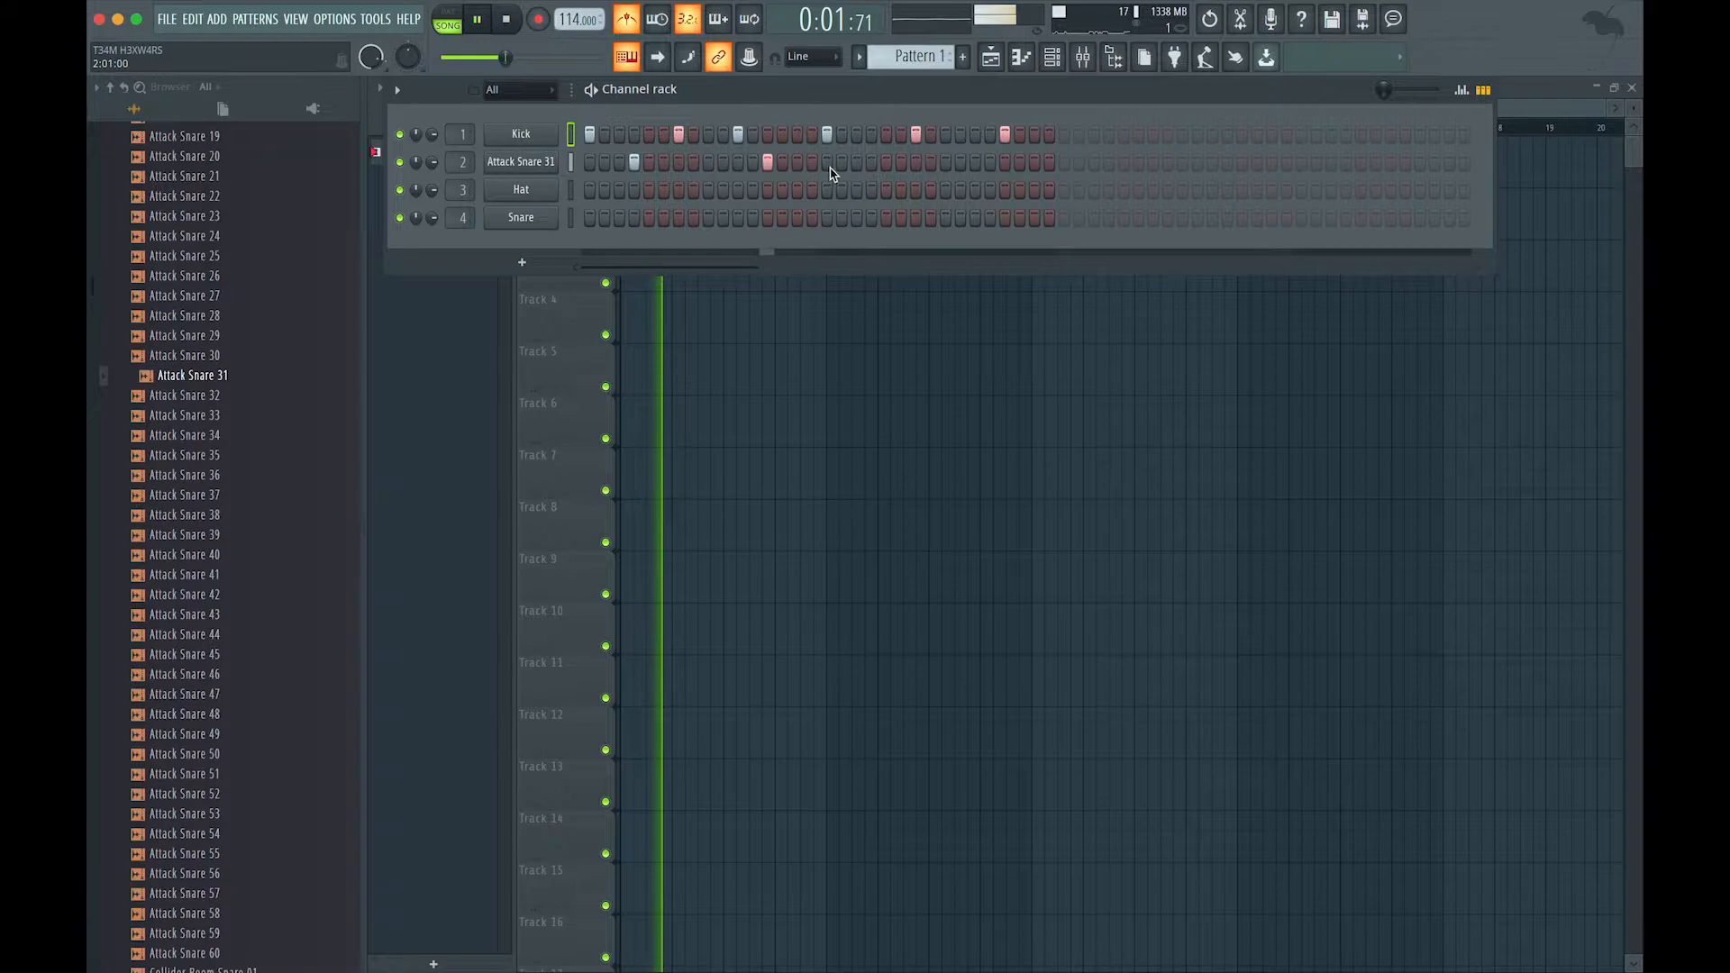
{"action": "left_click", "coordinate": [871, 162]}
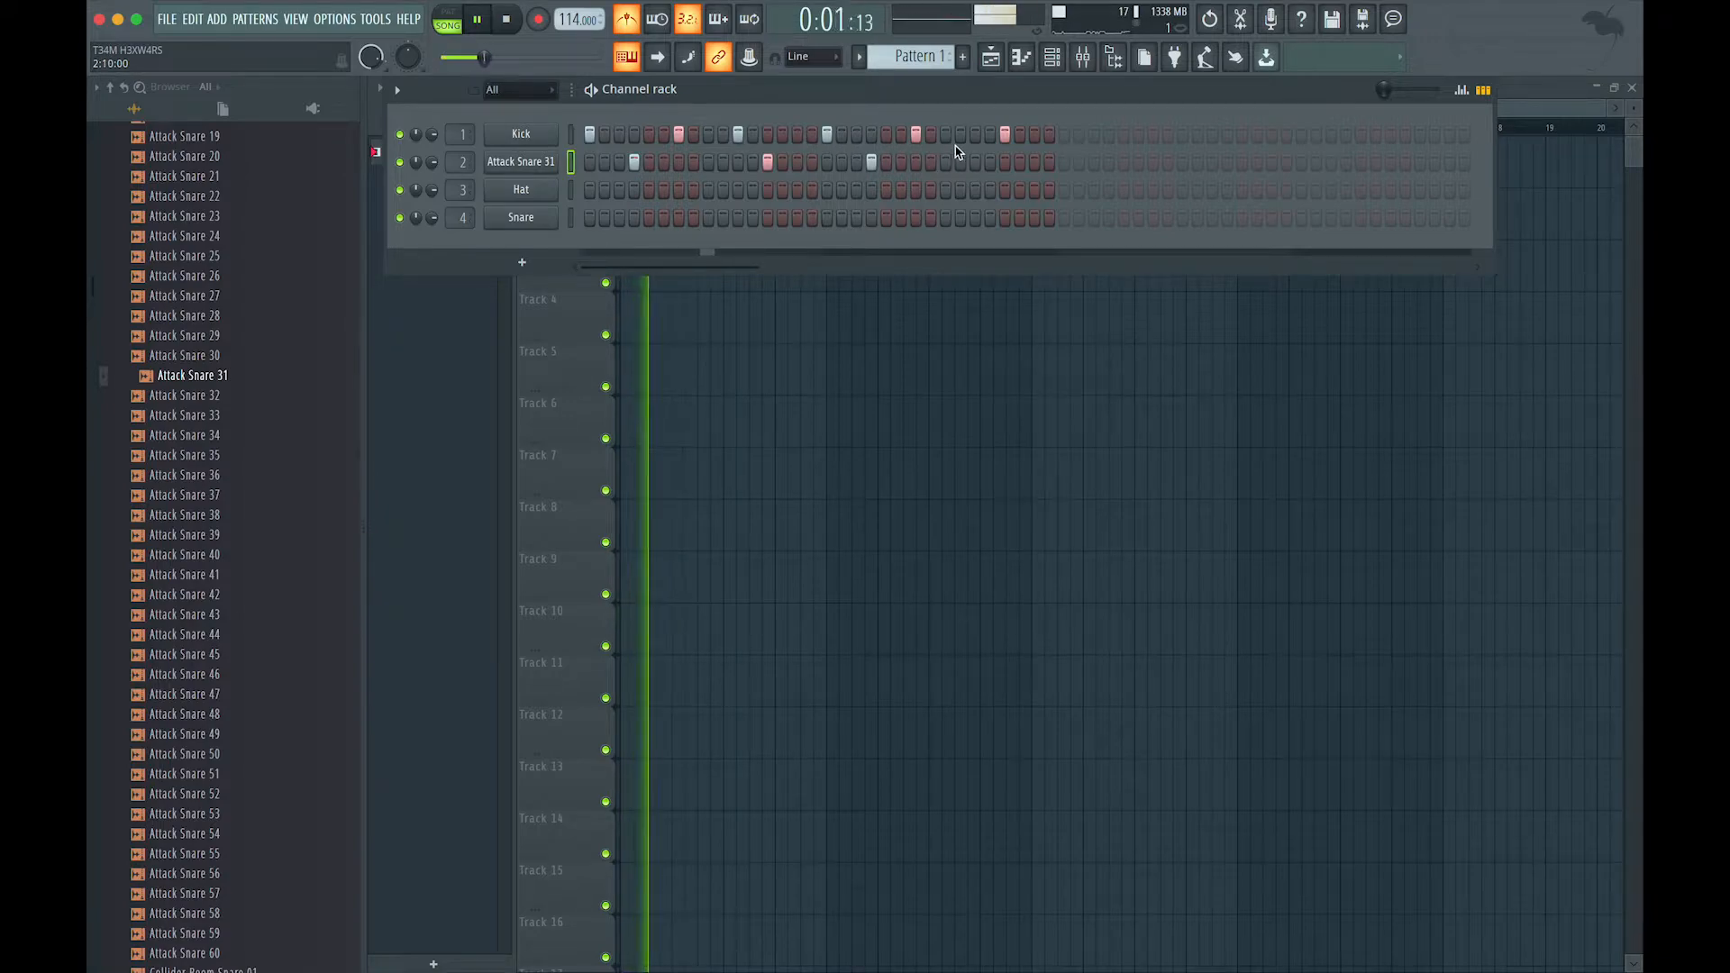
{"action": "left_click", "coordinate": [1005, 162]}
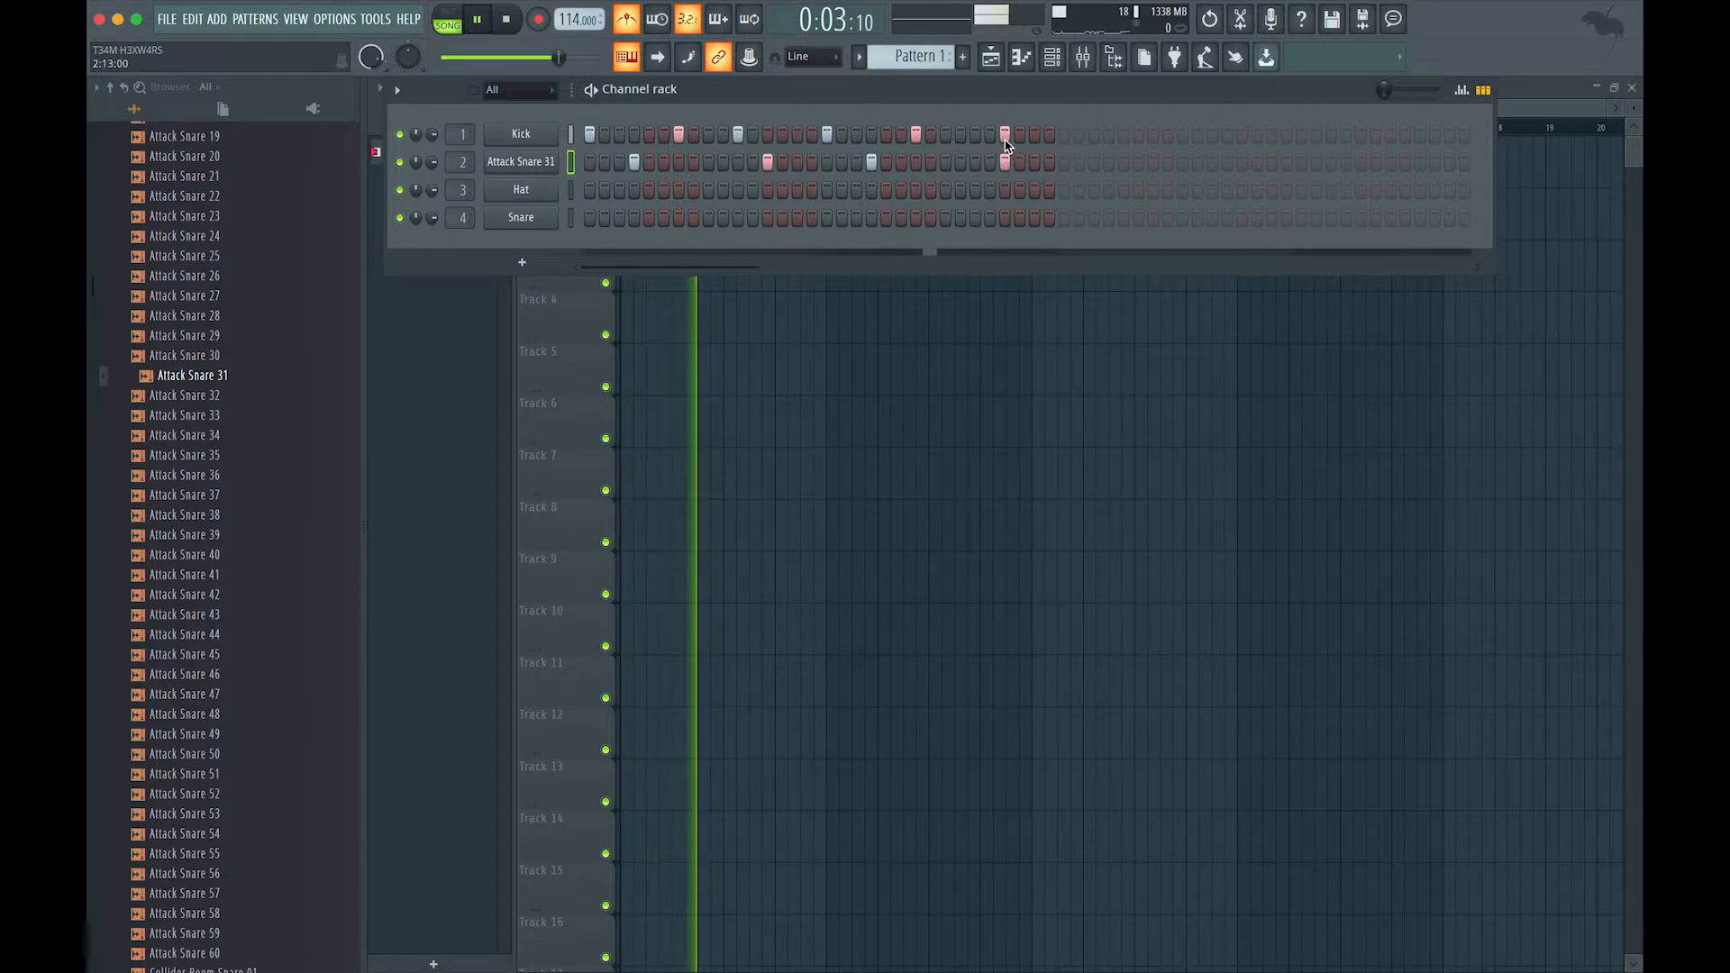
{"action": "left_click", "coordinate": [975, 134]}
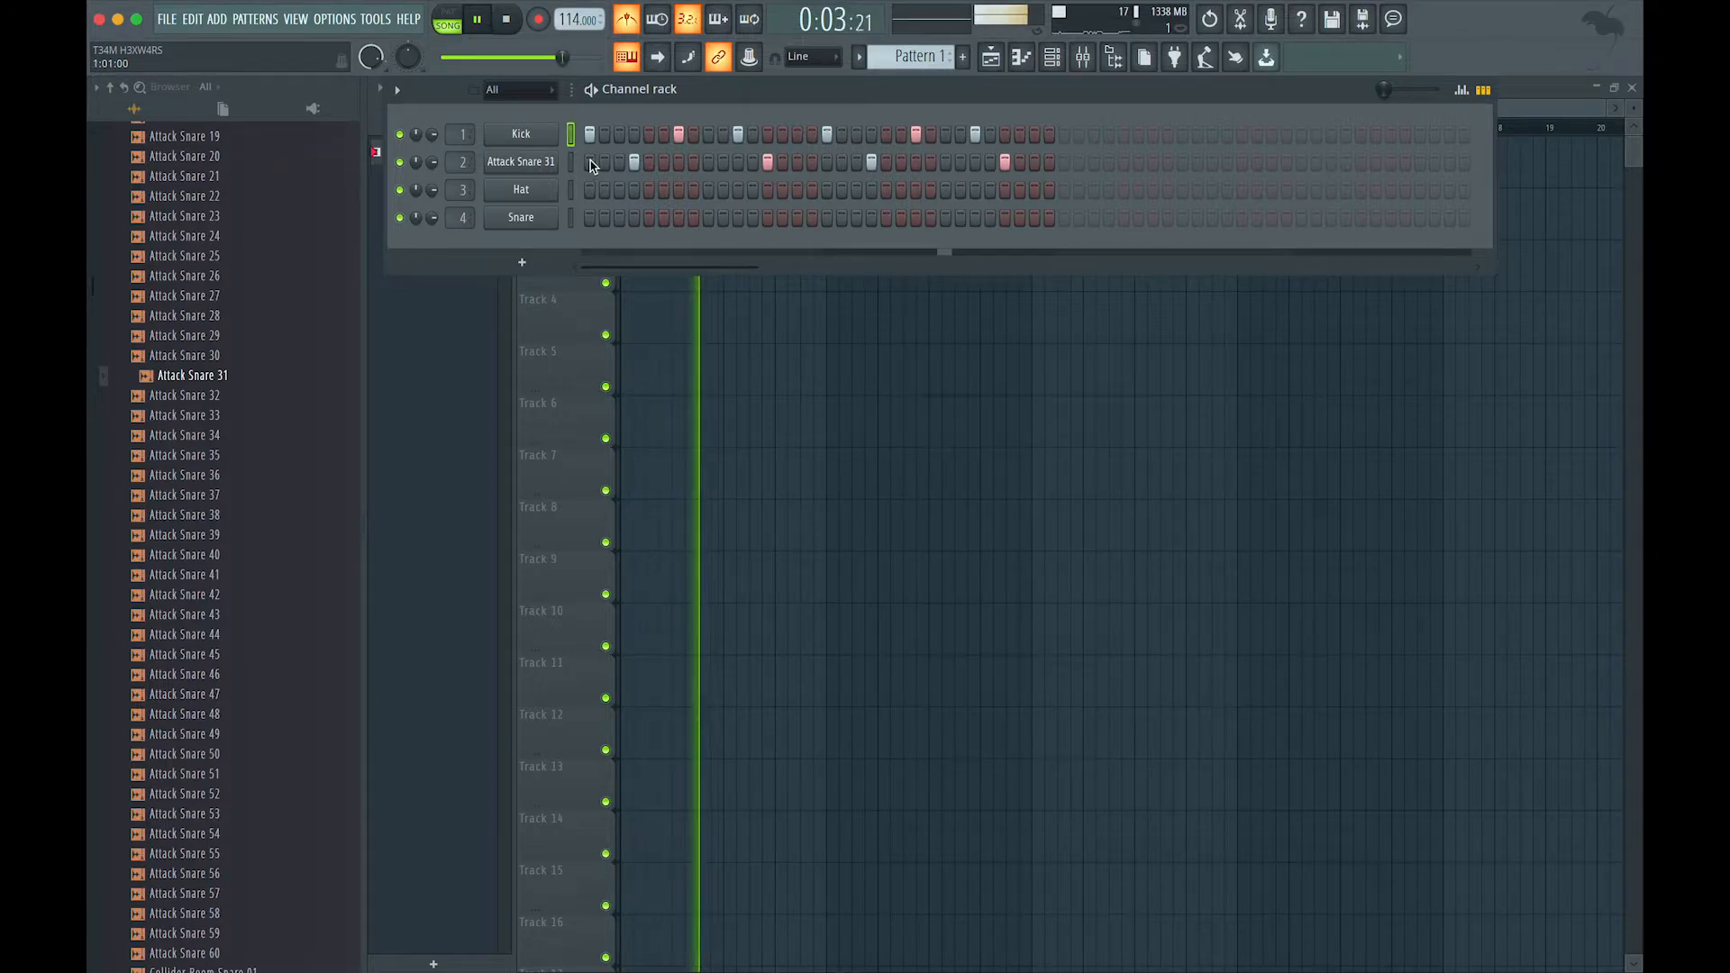
{"action": "key", "text": "space"}
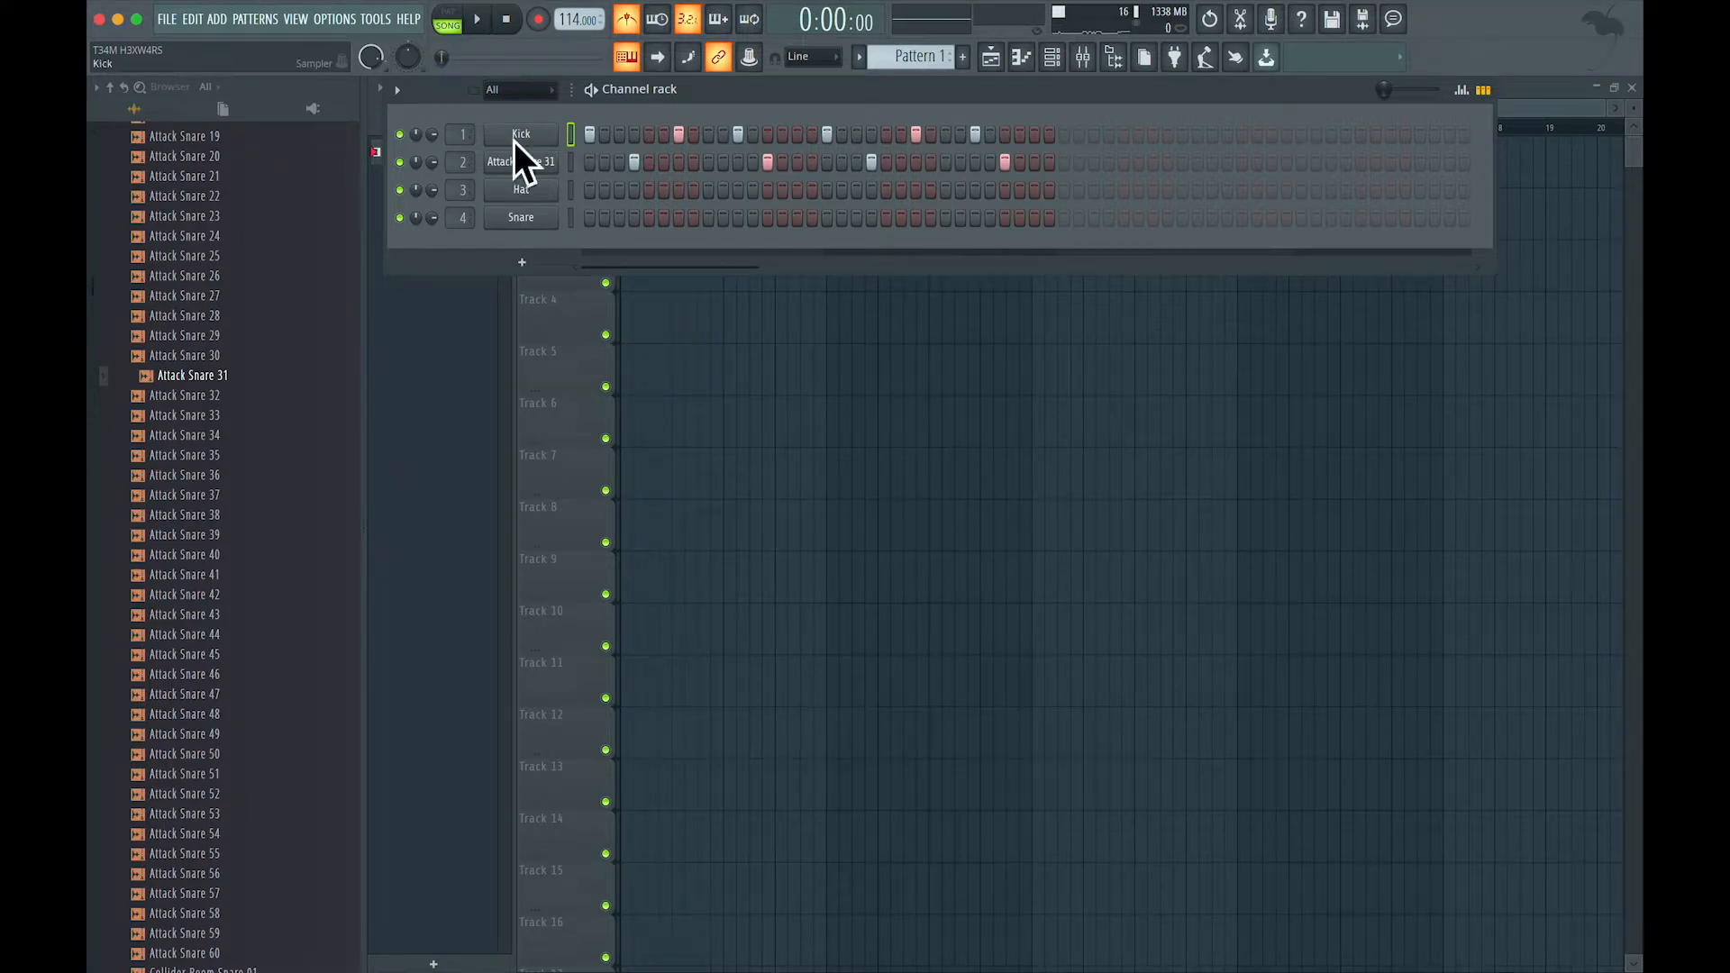
{"action": "key", "text": "super+s"}
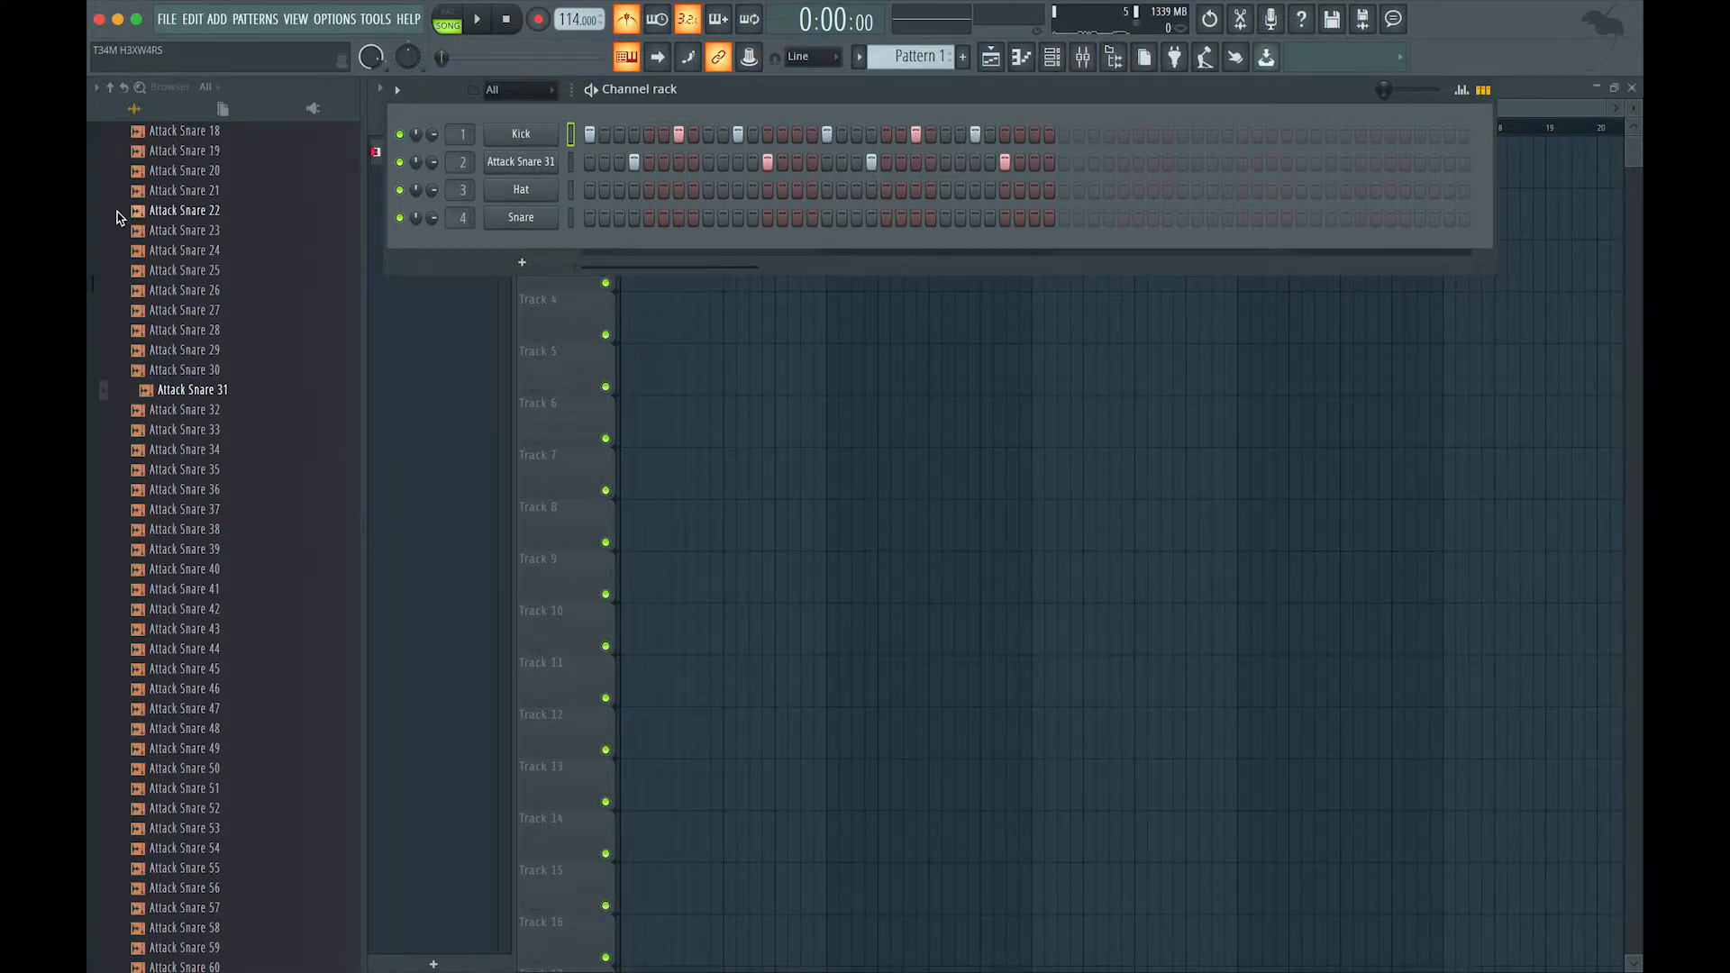
Collapse the Drums (ModeAudio) folder and add an FL Keys instrument as a new channel in the Channel rack.
{"action": "scroll", "coordinate": [123, 279], "scroll_direction": "up", "scroll_amount": 15}
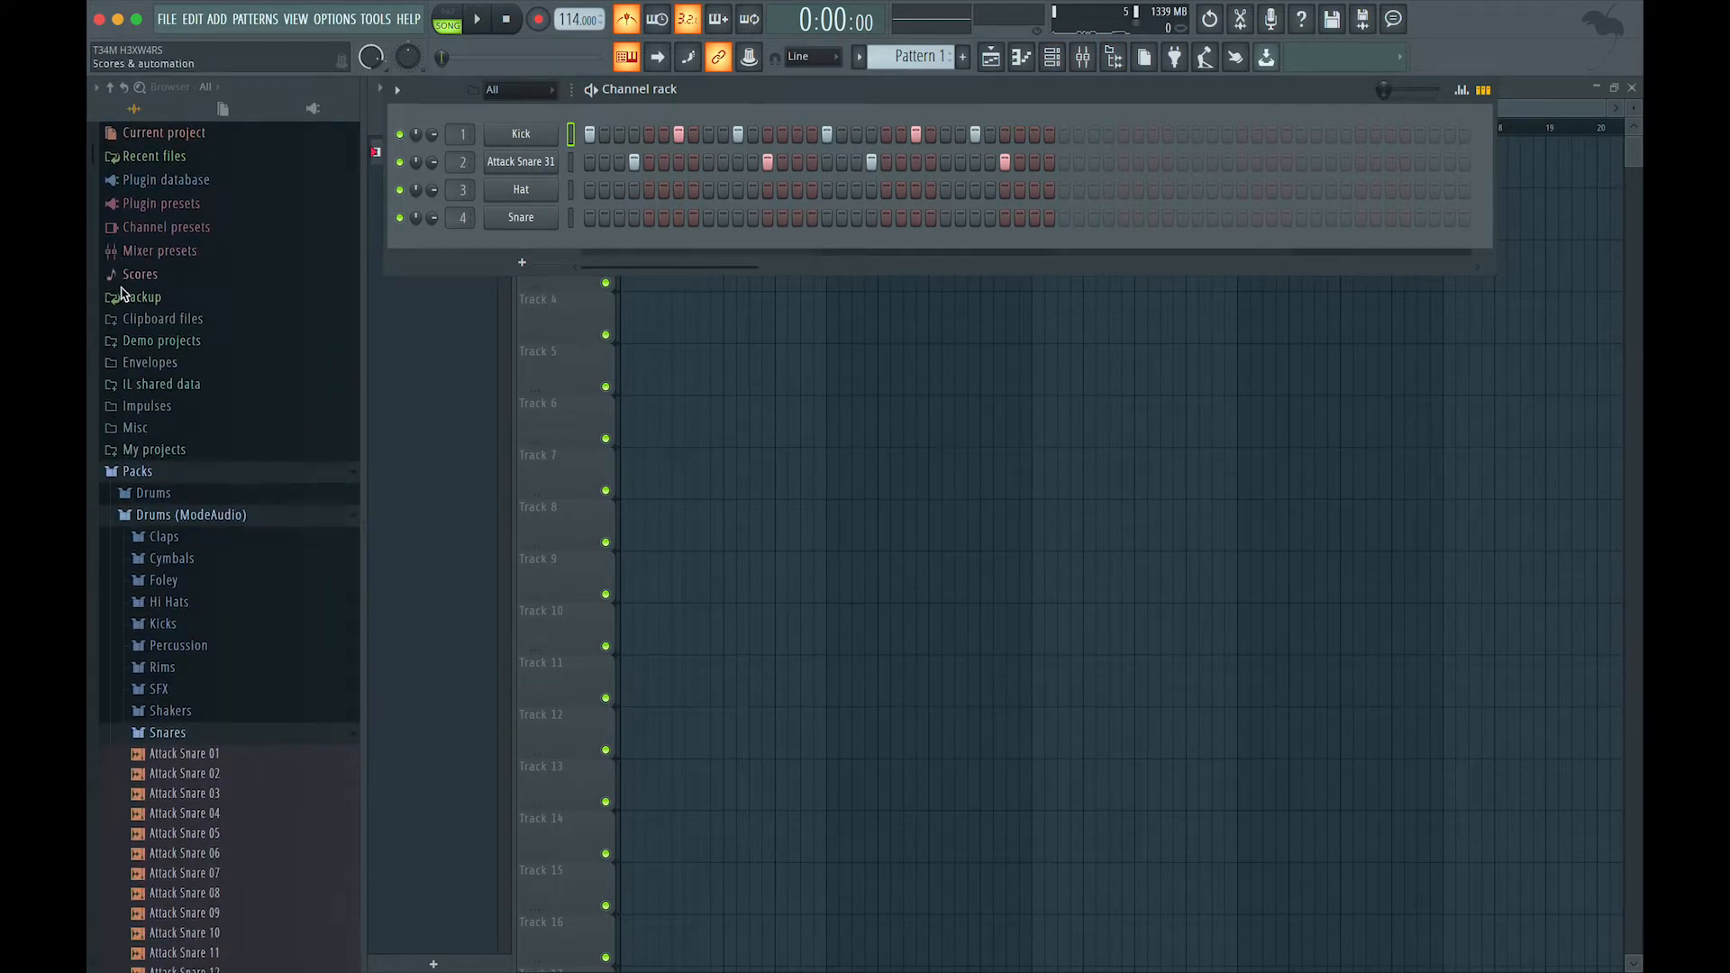
{"action": "left_click", "coordinate": [135, 514]}
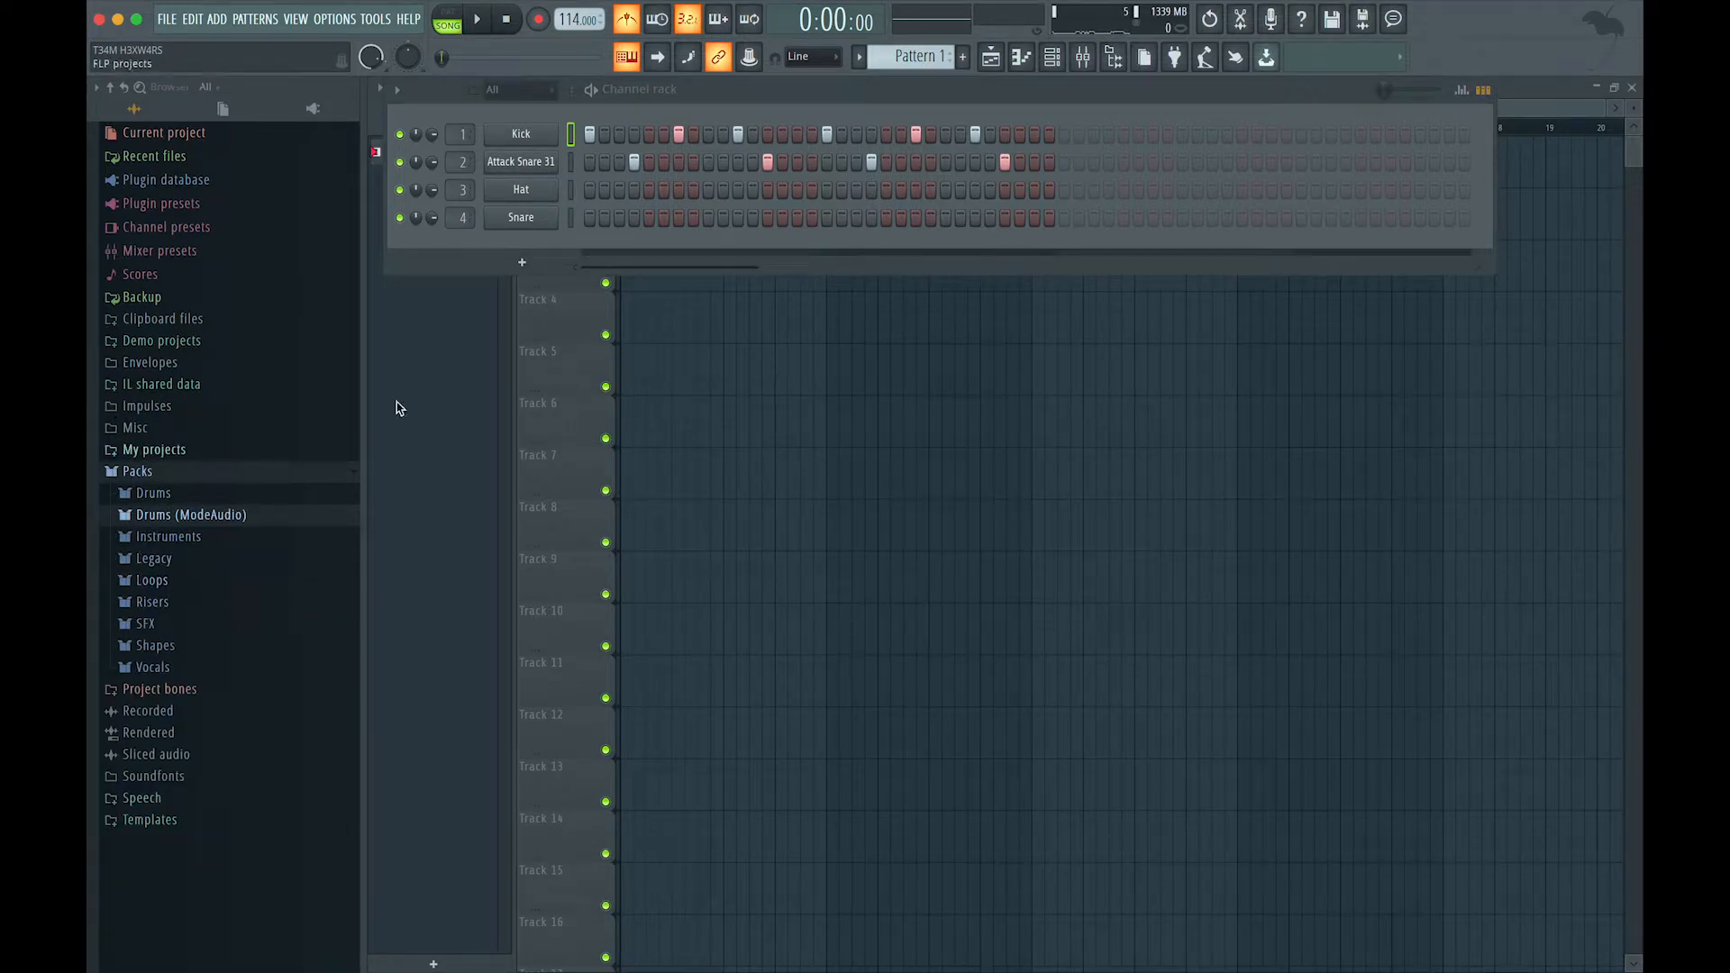
{"action": "left_click", "coordinate": [522, 262]}
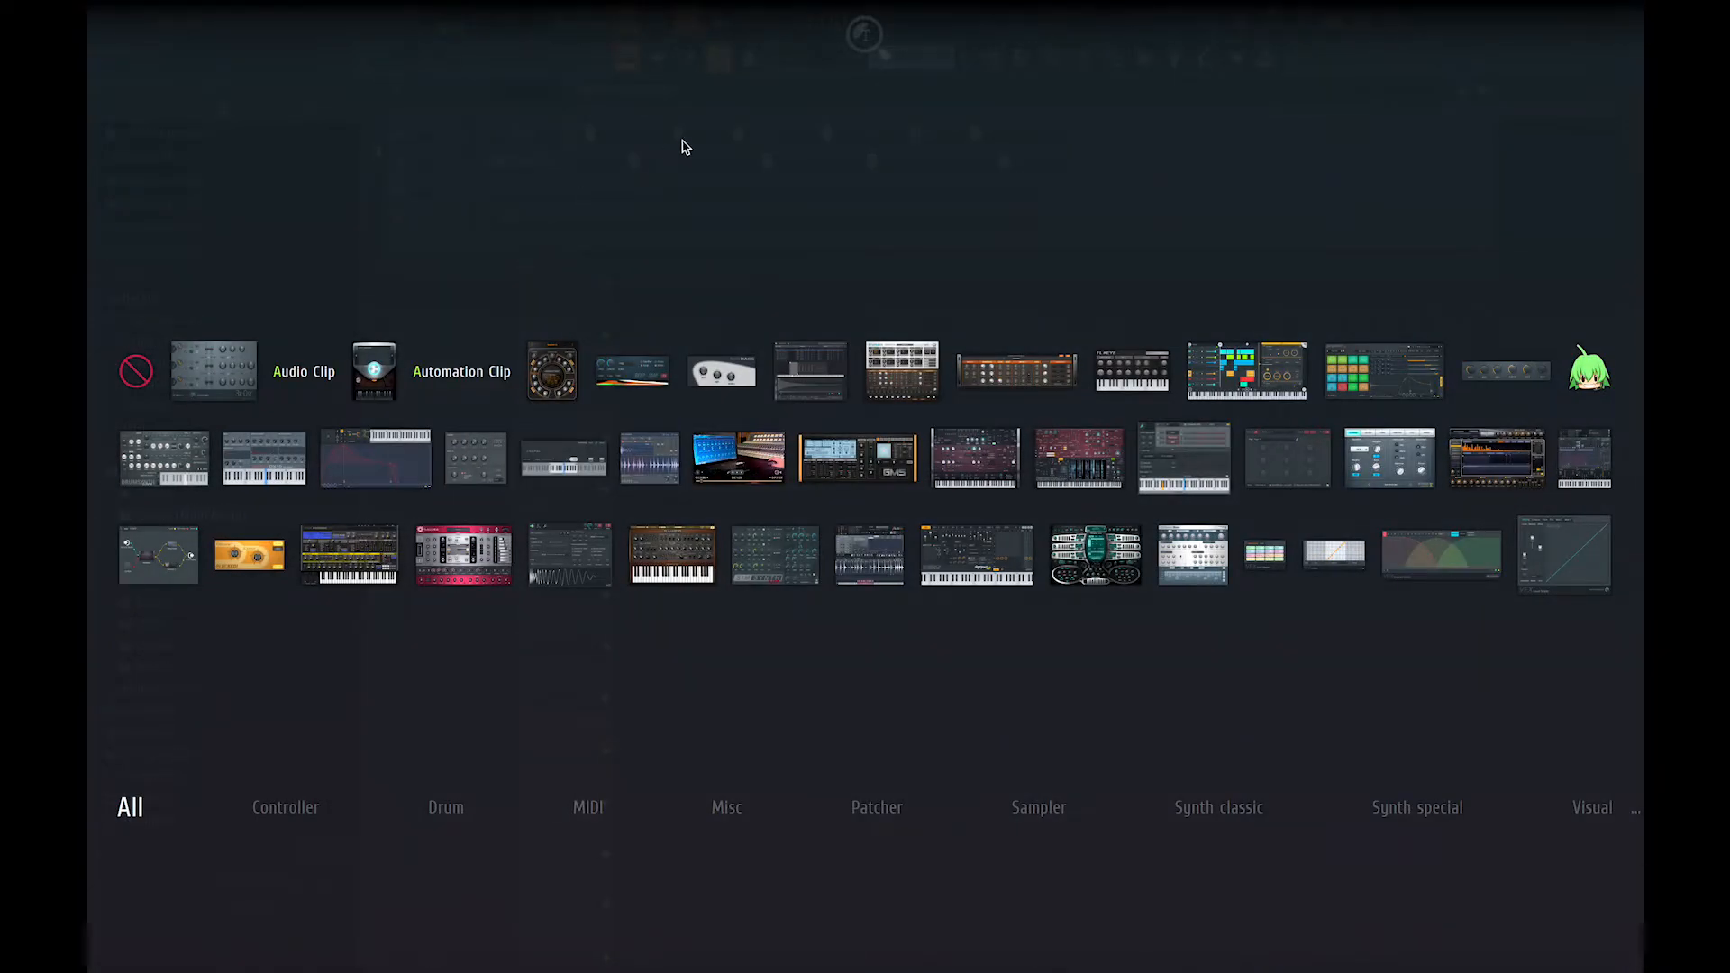
{"action": "left_click", "coordinate": [682, 145]}
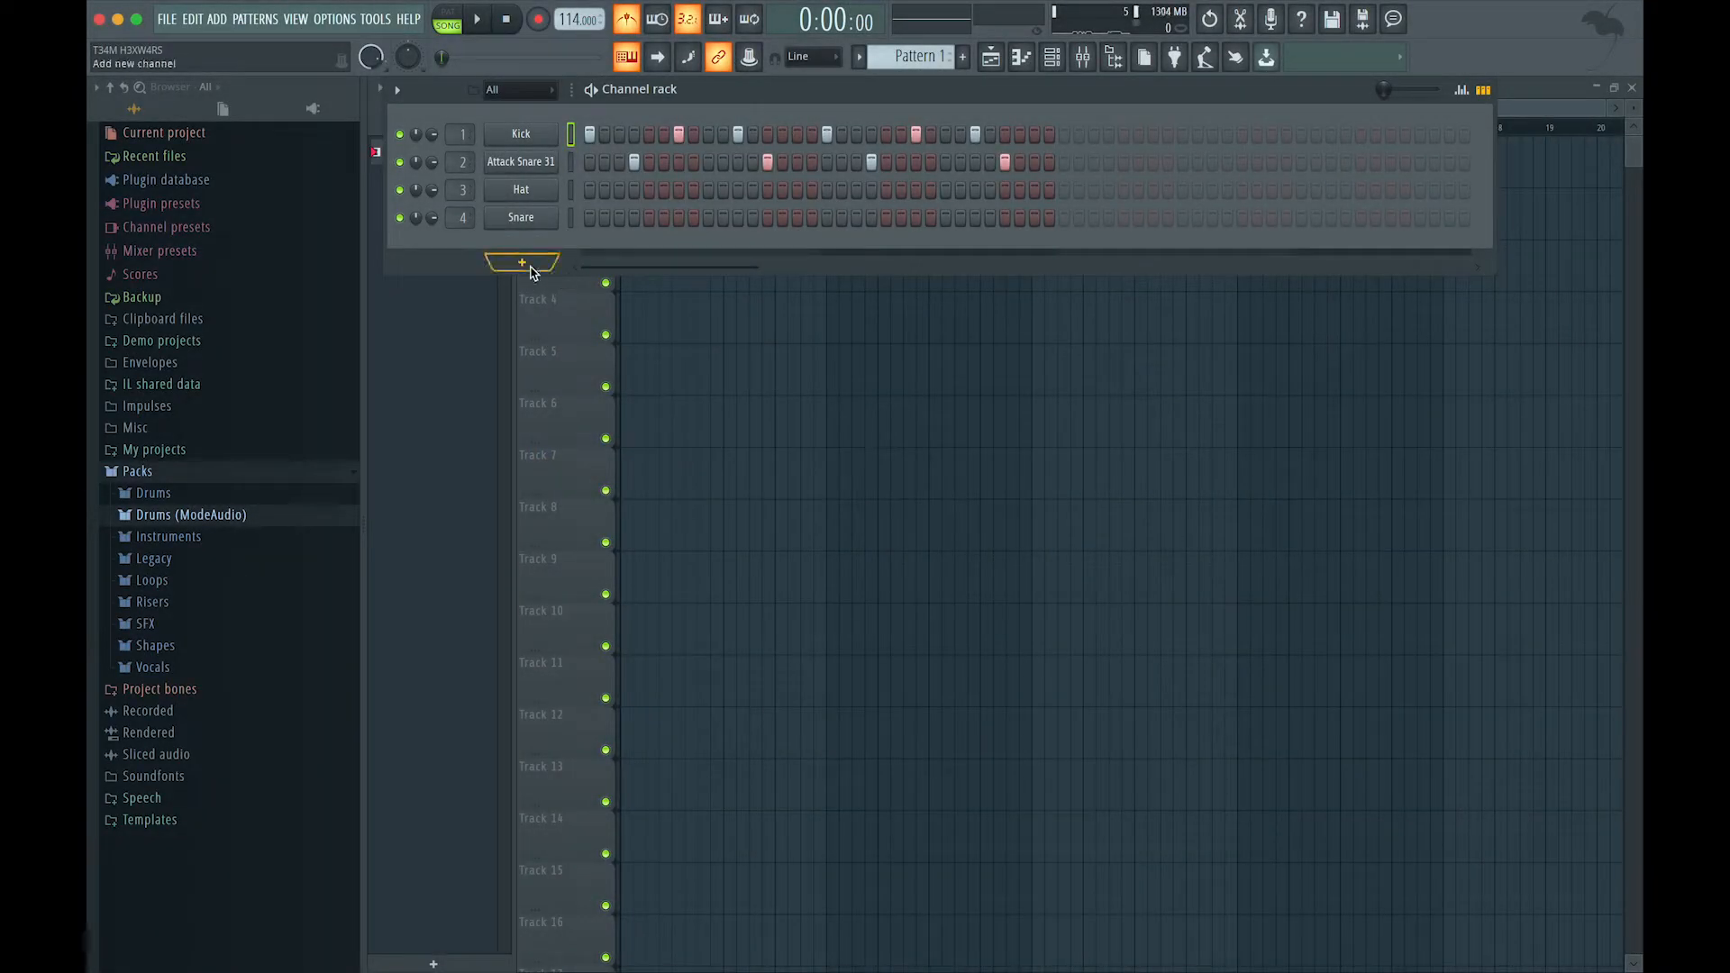
{"action": "left_click", "coordinate": [523, 263]}
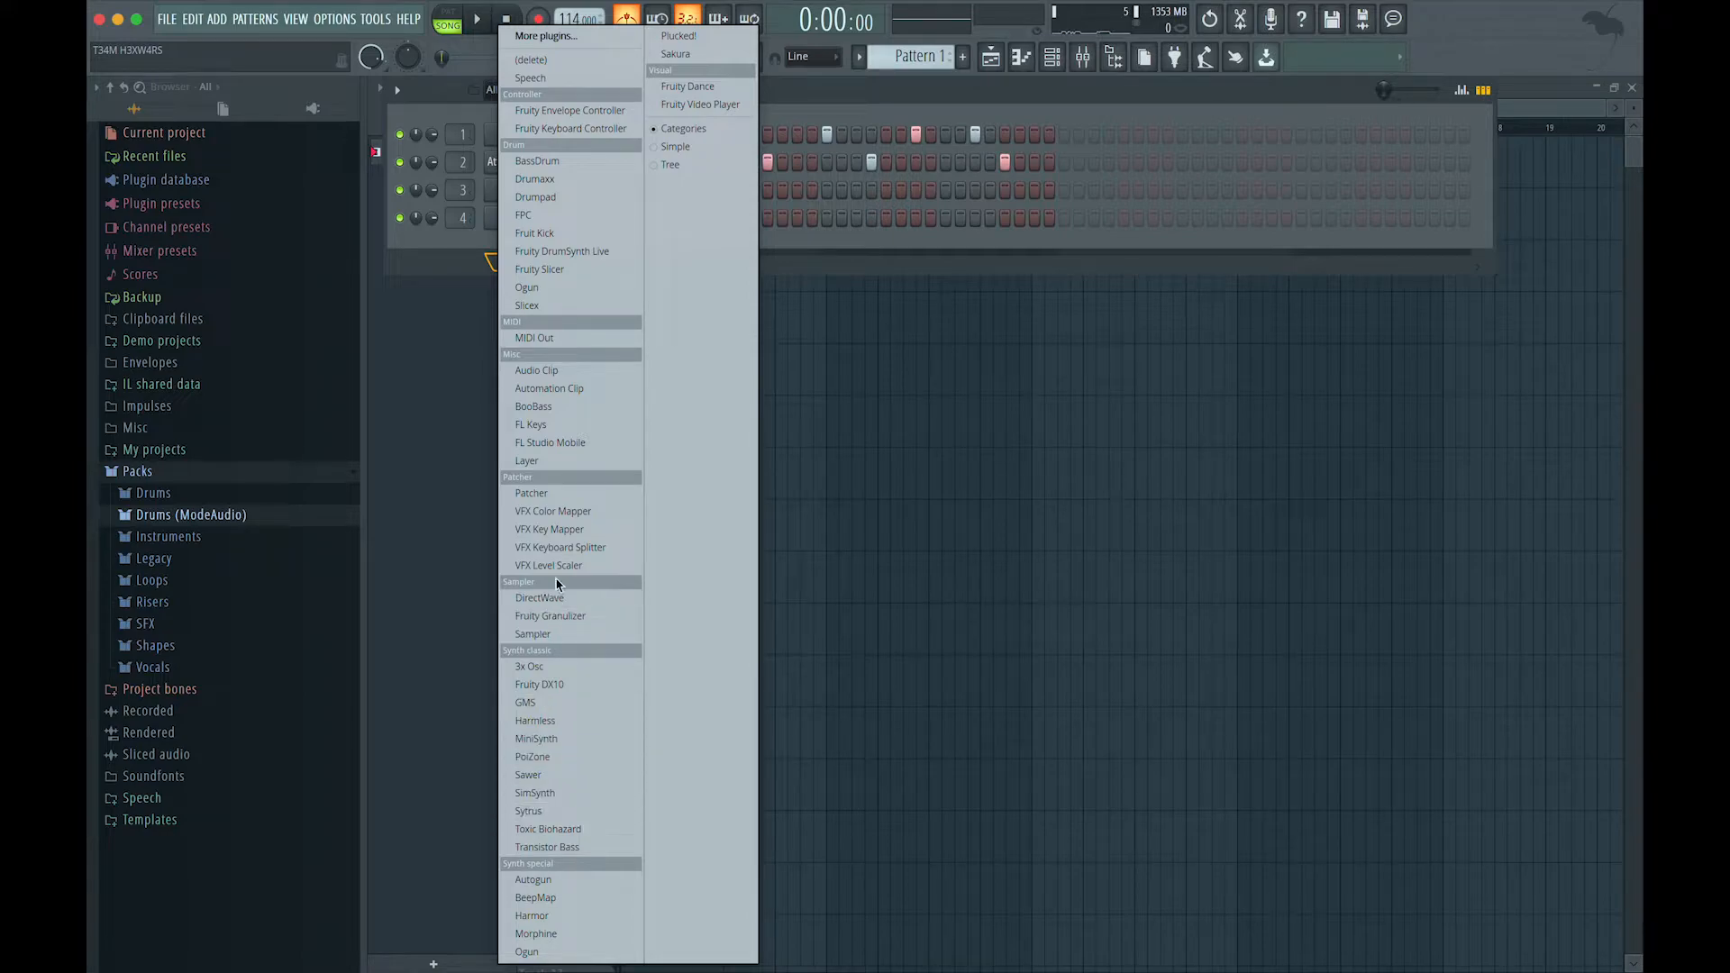
{"action": "left_click", "coordinate": [564, 429]}
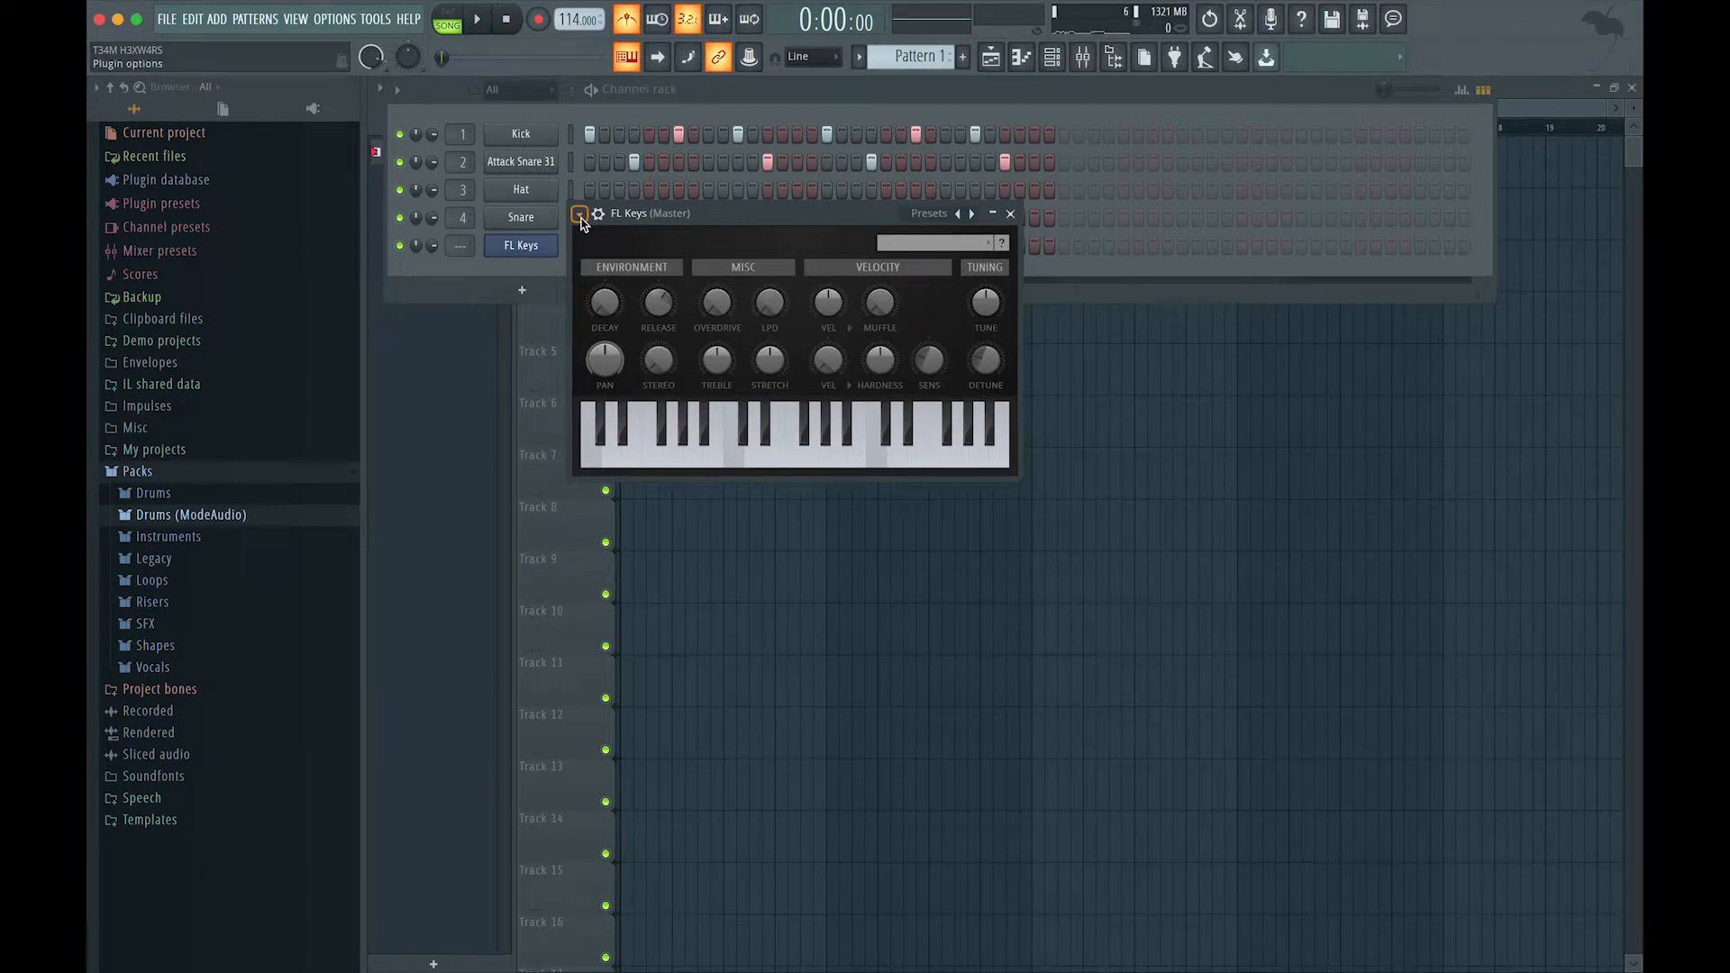
Open the piano roll for FL Keys and audition several notes on its keyboard.
{"action": "left_click", "coordinate": [579, 217]}
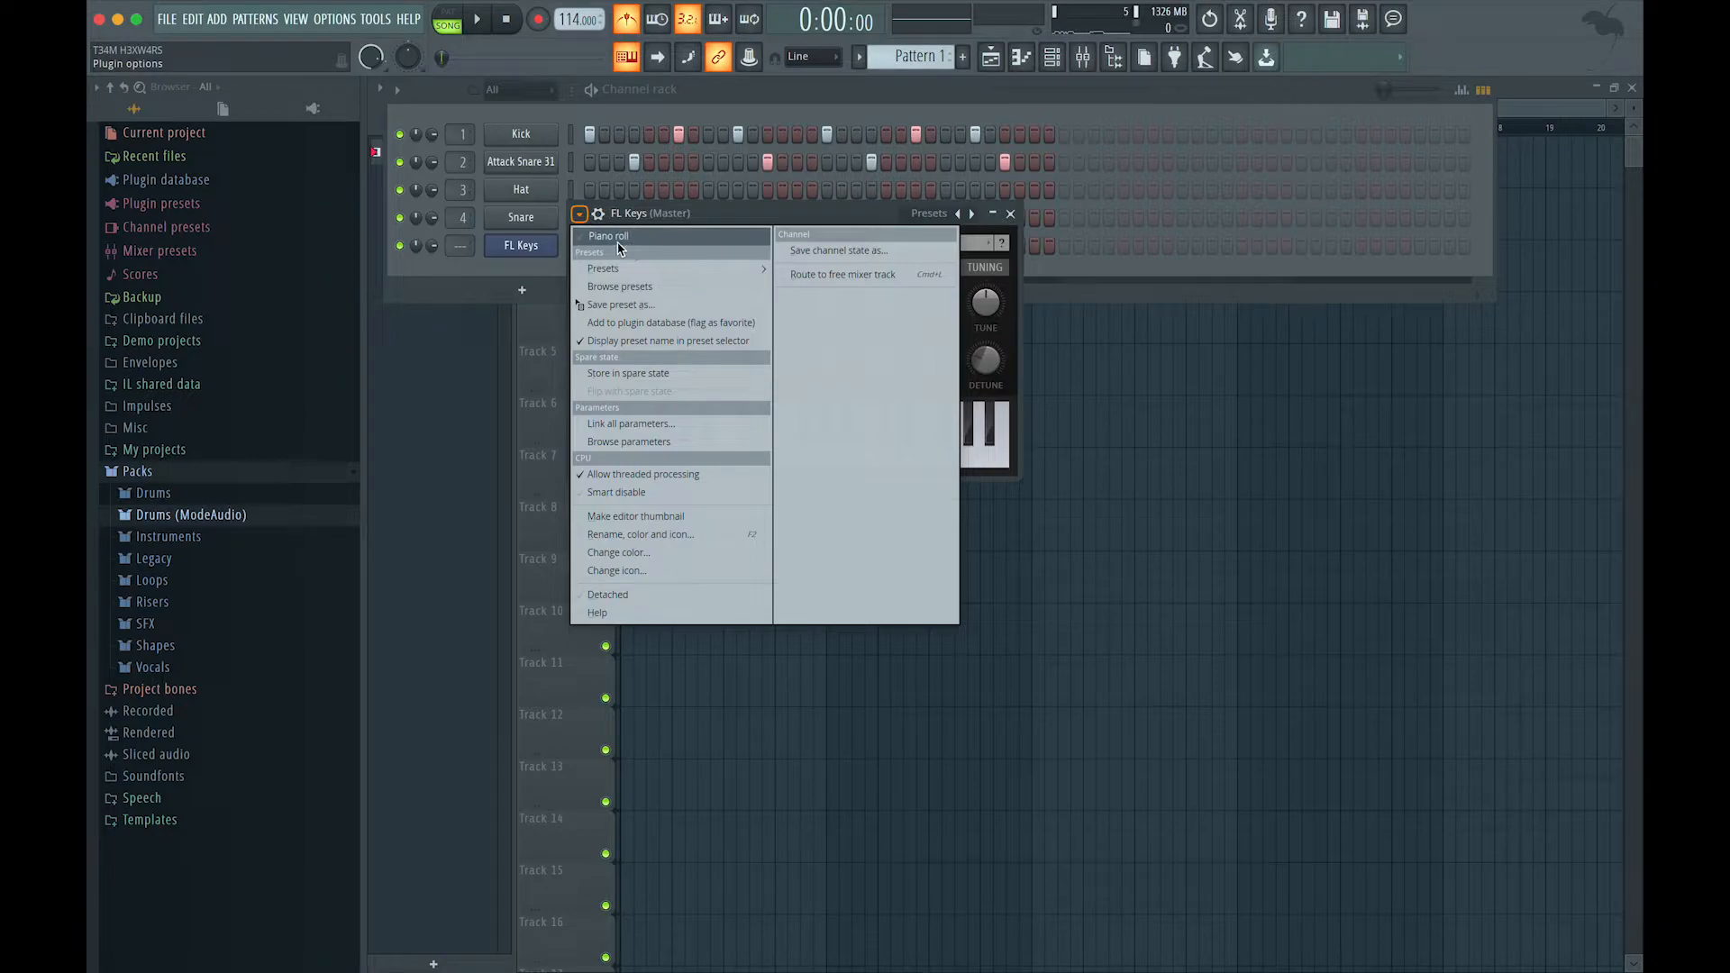
{"action": "left_click", "coordinate": [619, 241]}
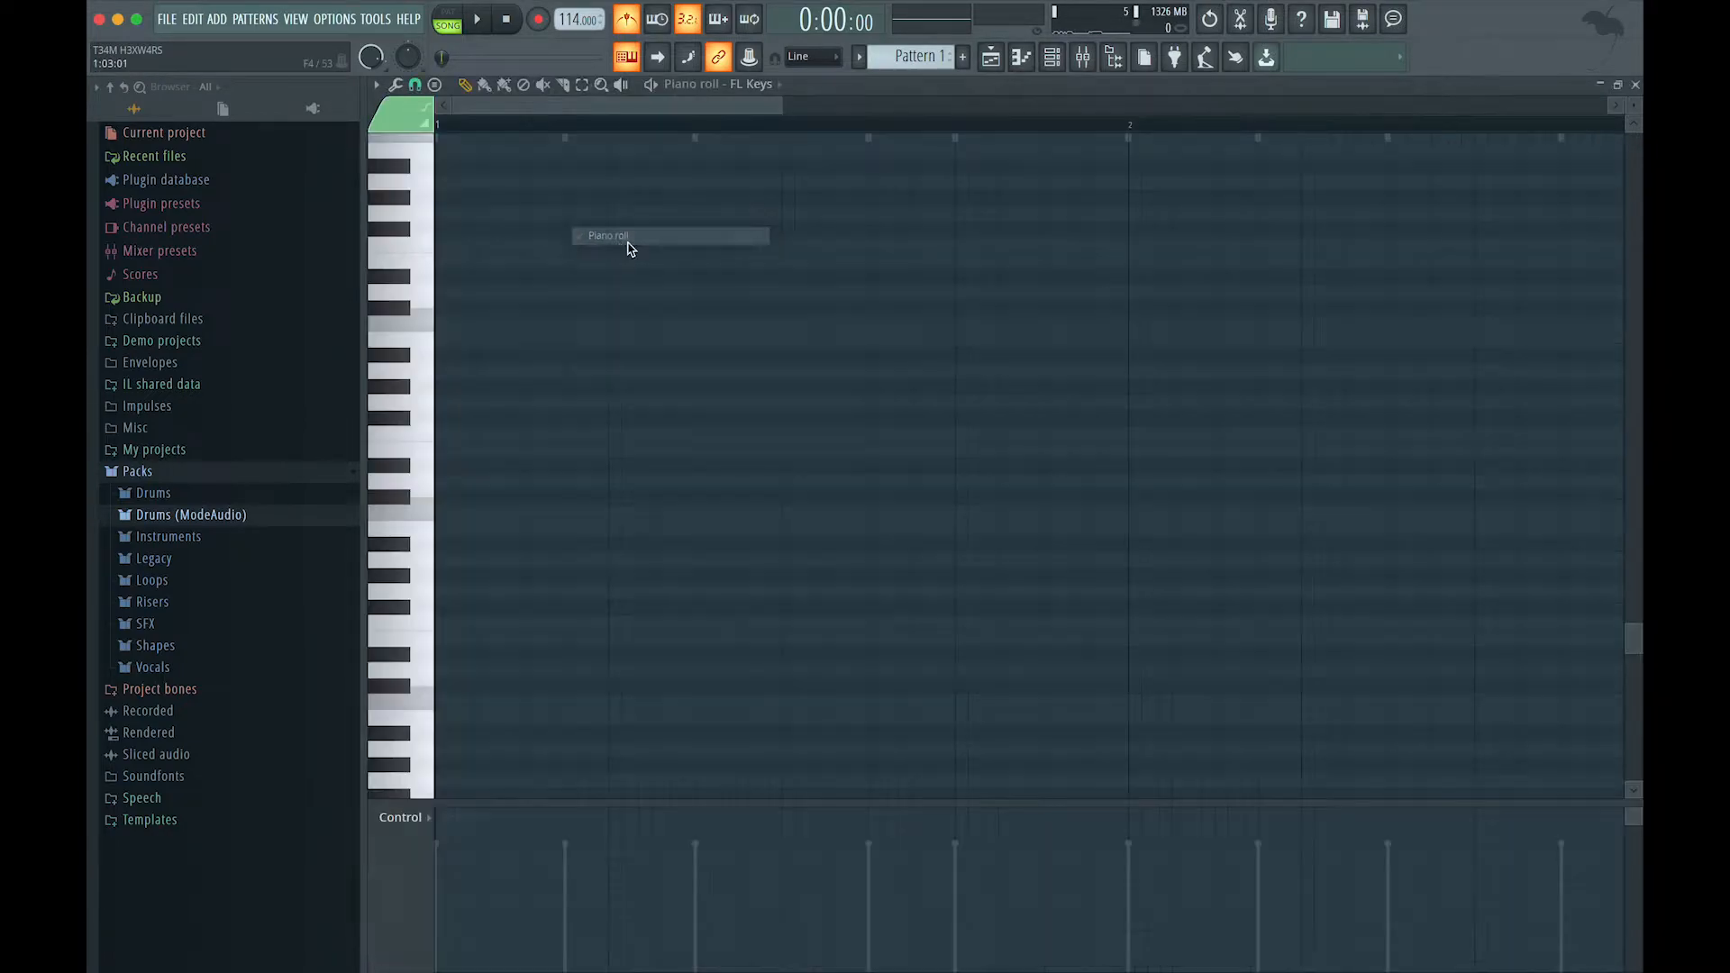
{"action": "scroll", "coordinate": [873, 326], "scroll_direction": "up", "scroll_amount": 4}
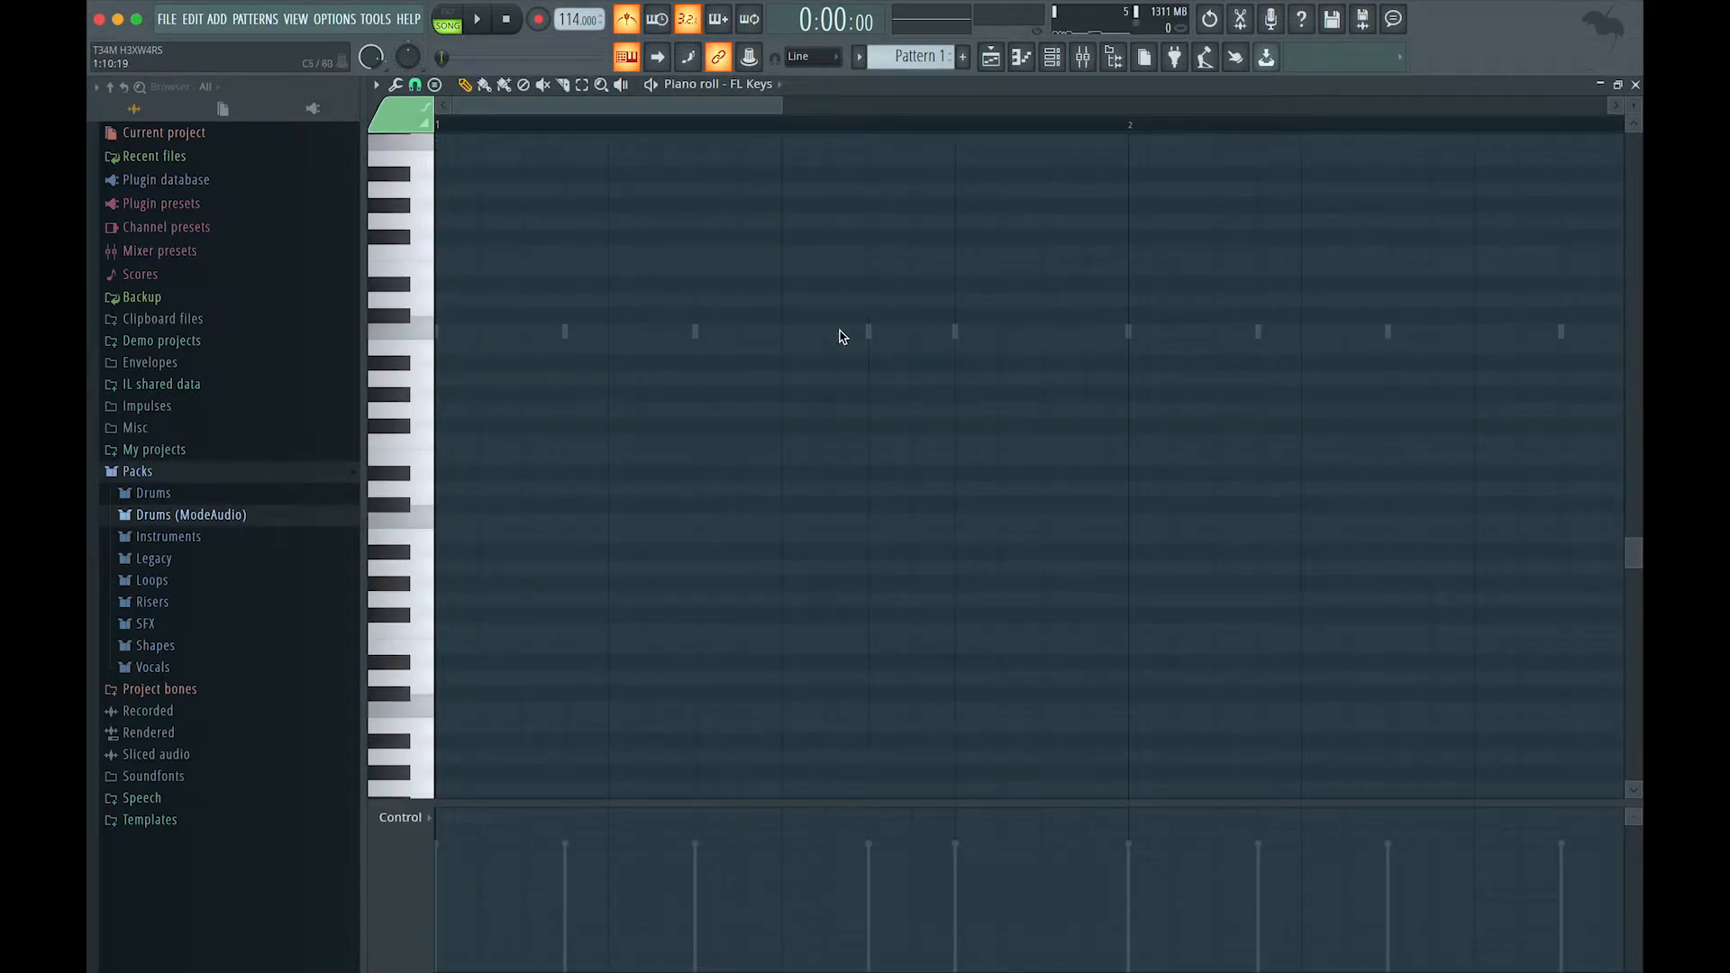
{"action": "left_click_drag", "start_coordinate": [424, 411], "coordinate": [428, 250]}
{"action": "left_click", "coordinate": [428, 444]}
View the playlist and the FL Keys channel in the Channel rack, reopen its piano roll, and sound the C5 key.
{"action": "left_click", "coordinate": [991, 58]}
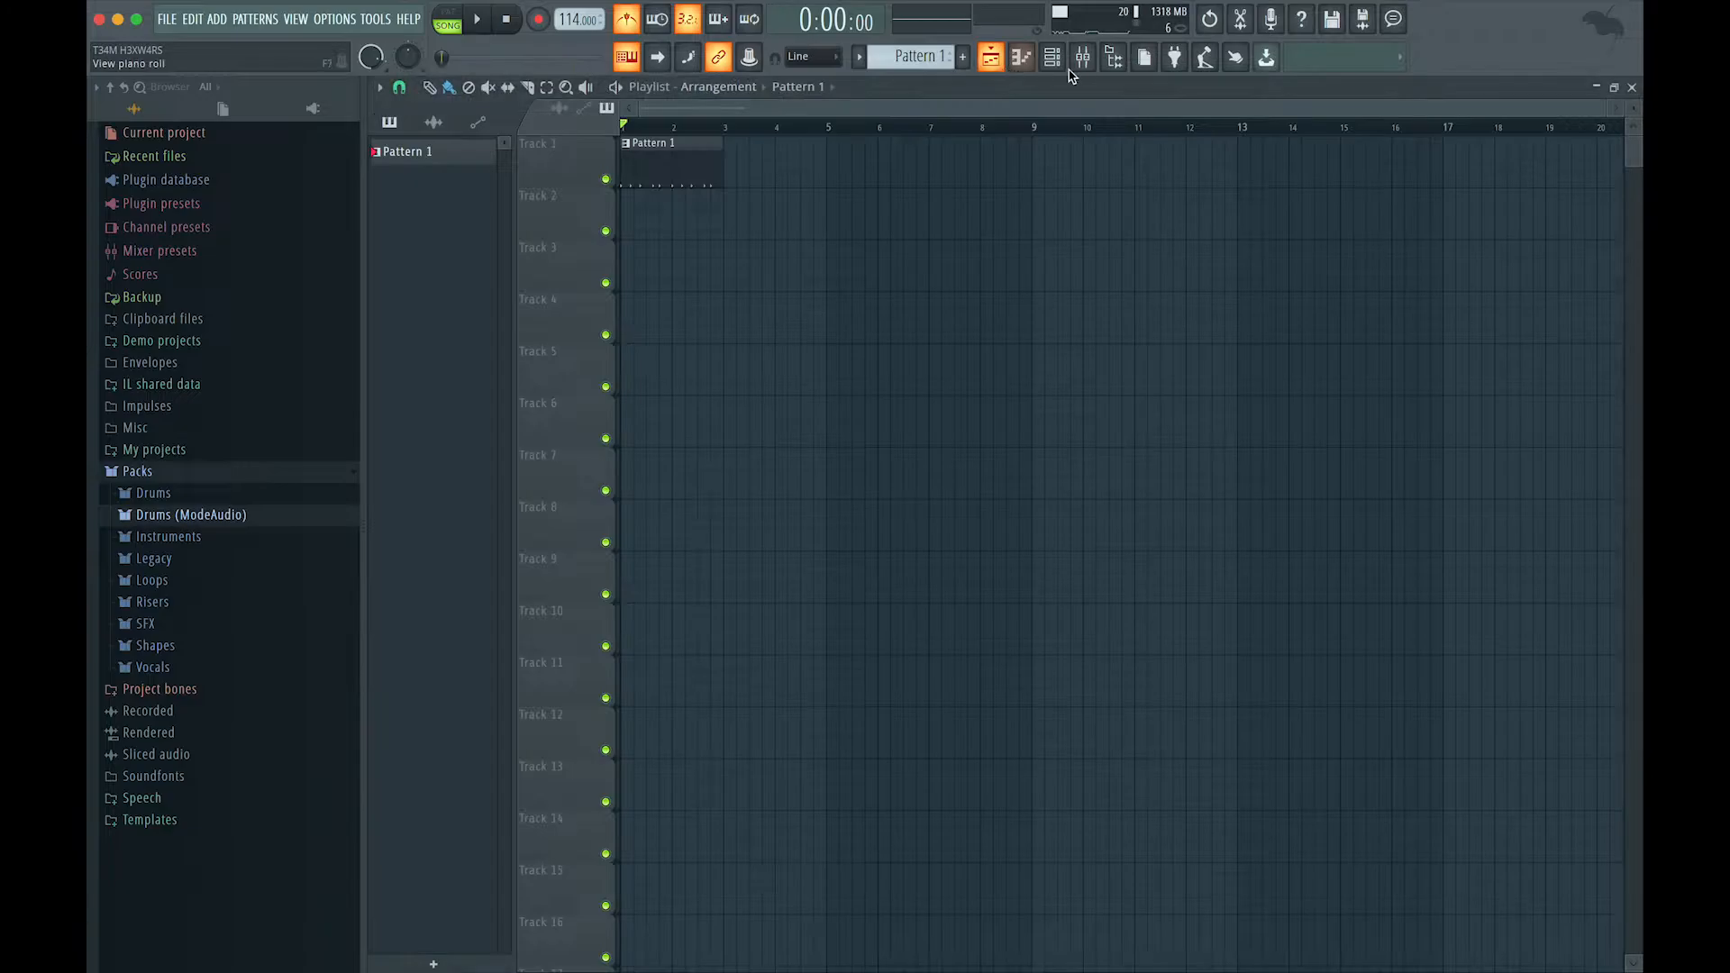
{"action": "left_click", "coordinate": [1051, 57]}
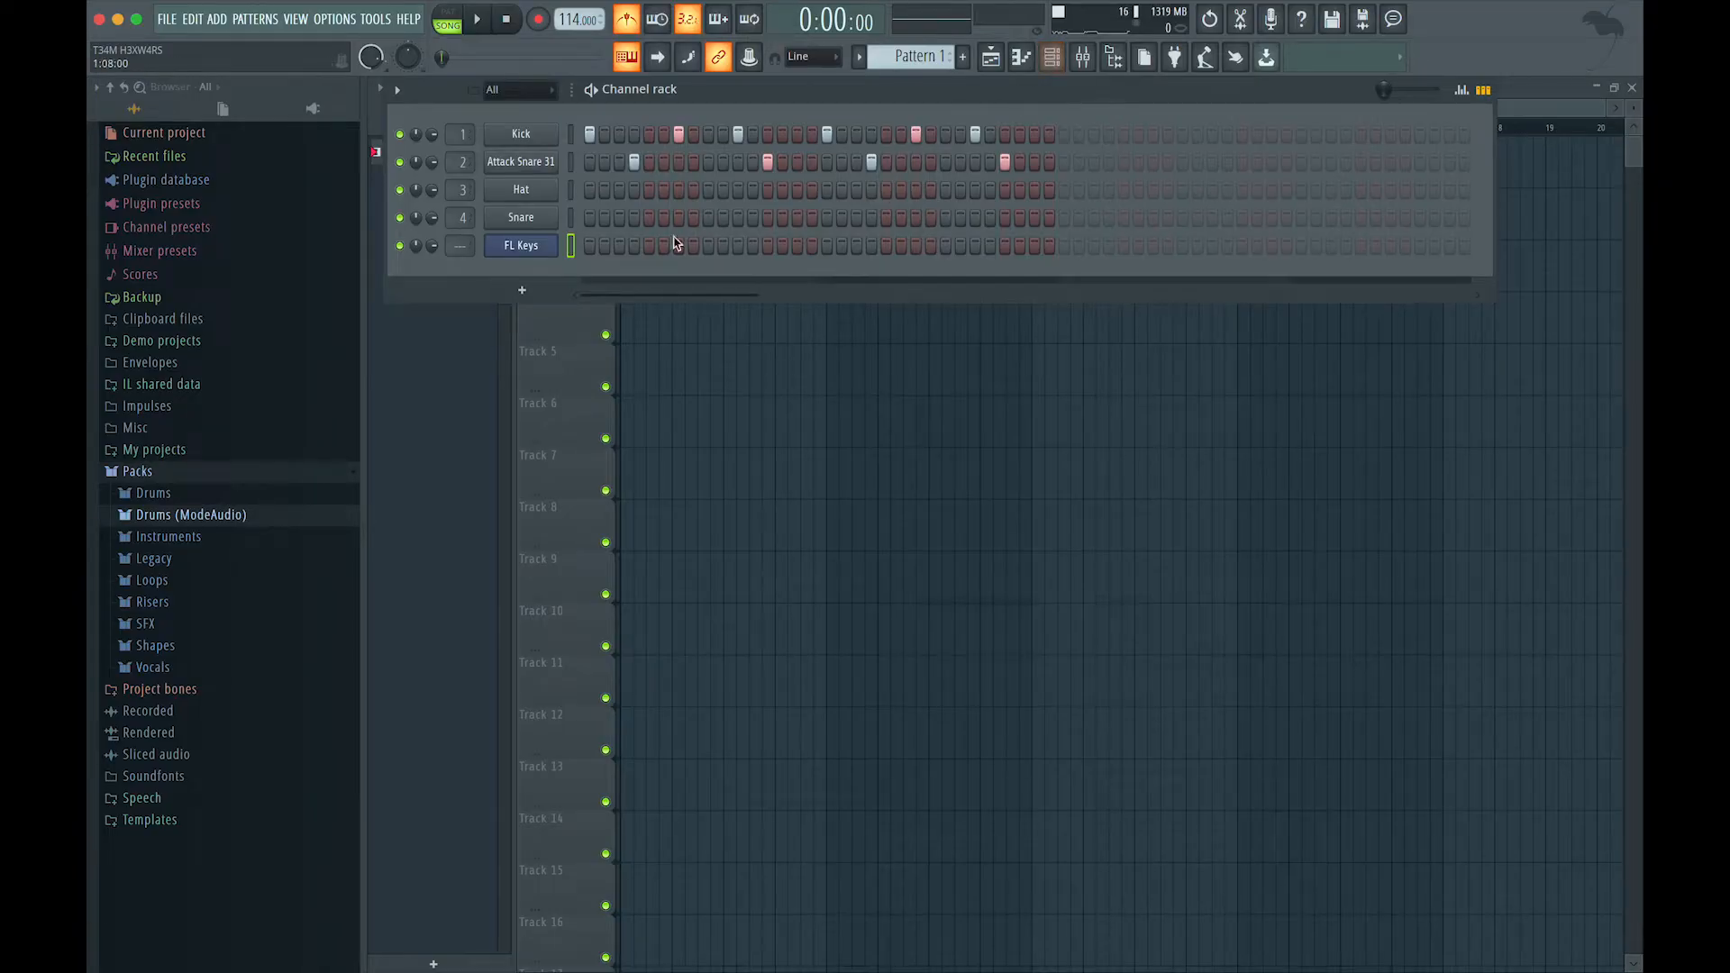
{"action": "left_click", "coordinate": [531, 249]}
{"action": "left_click", "coordinate": [534, 250]}
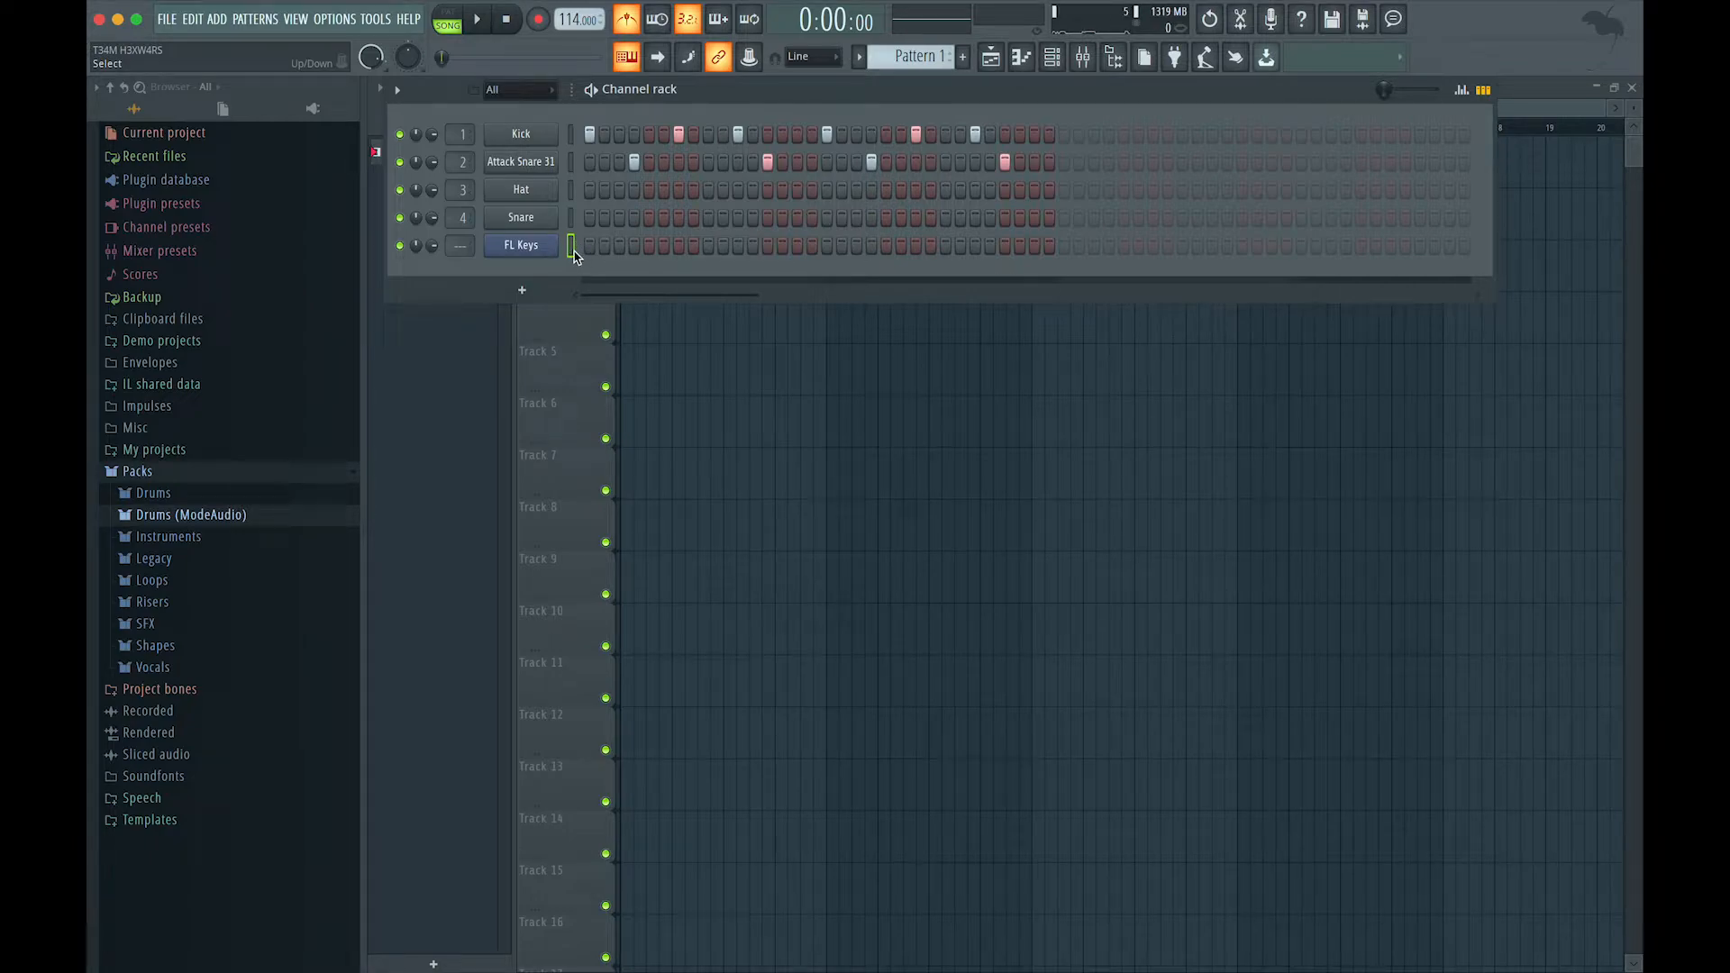
{"action": "left_click", "coordinate": [1024, 59]}
{"action": "left_click", "coordinate": [419, 332]}
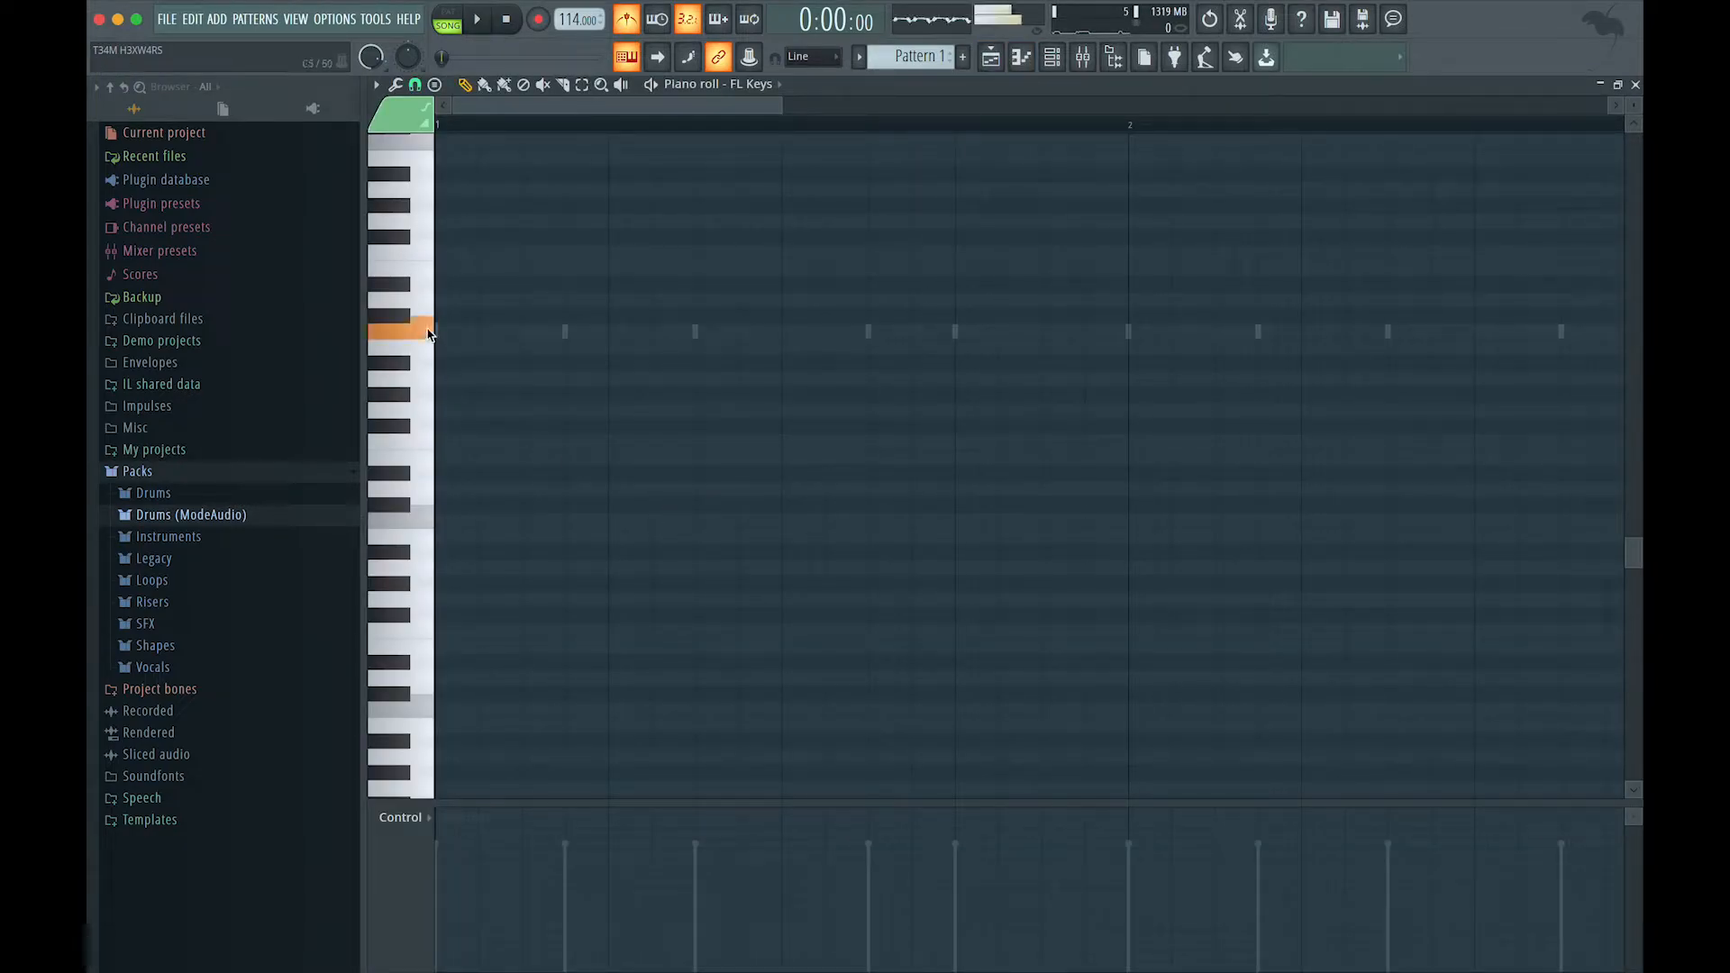
Draw four-step notes on C5 at the start of bar 1 and on D5 at step 7, and play them back.
{"action": "scroll", "coordinate": [451, 424], "scroll_direction": "up", "scroll_amount": 3}
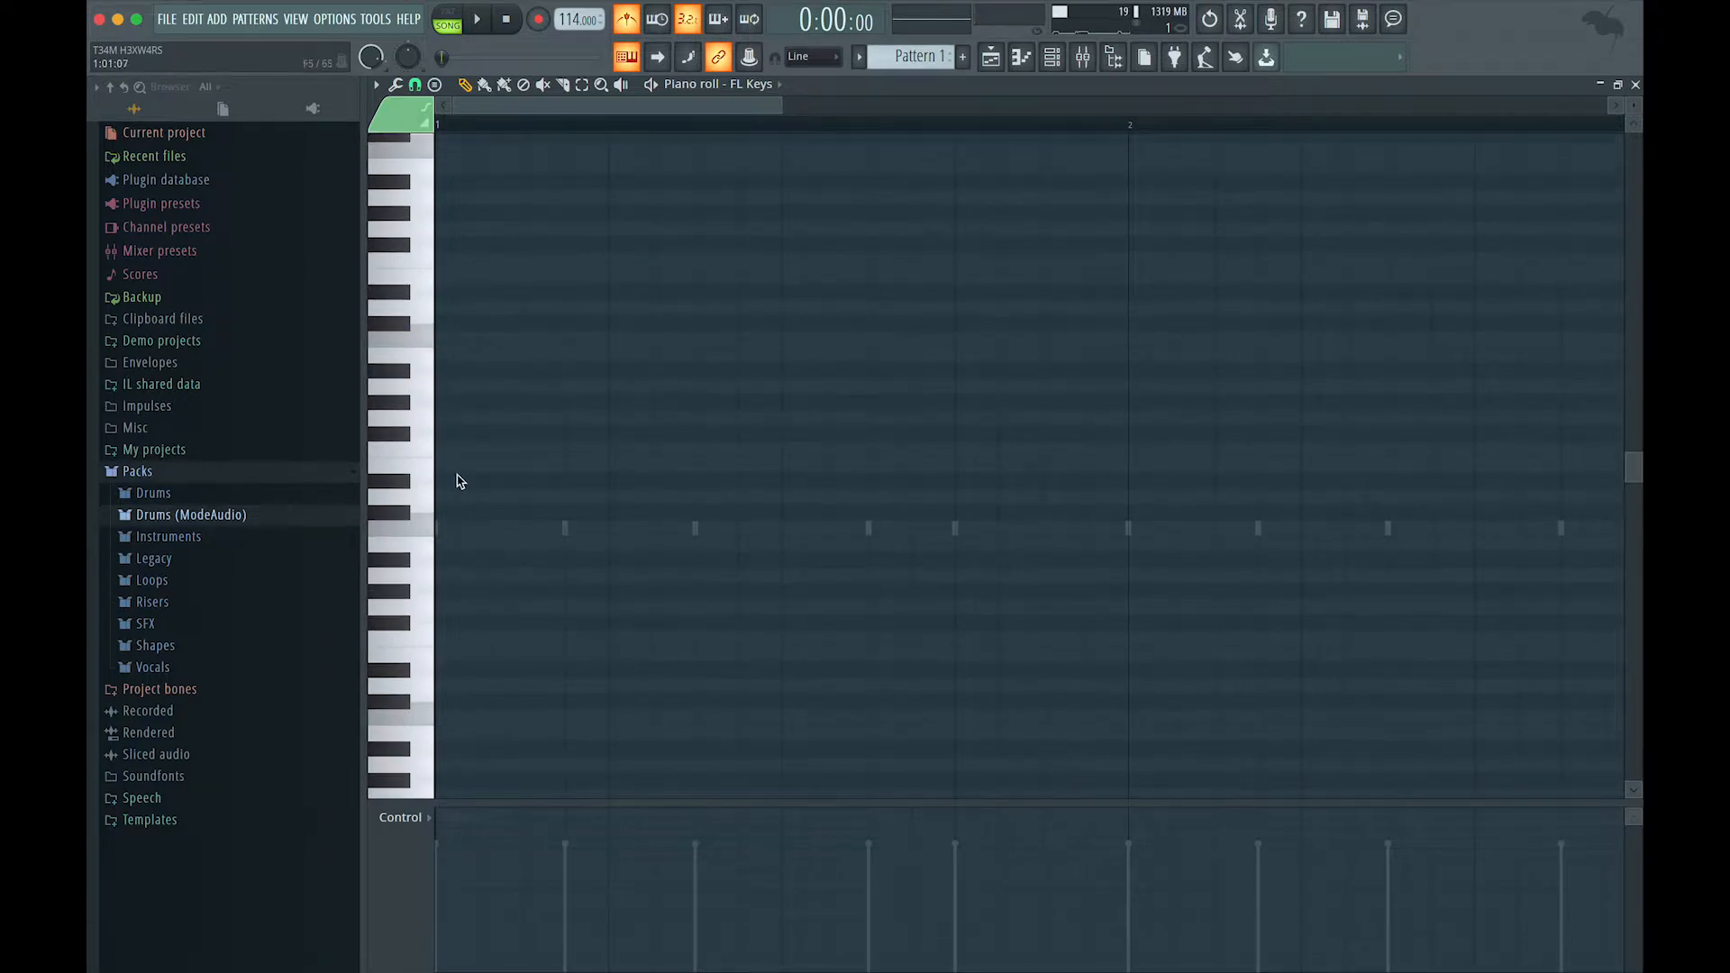
{"action": "left_click", "coordinate": [451, 534]}
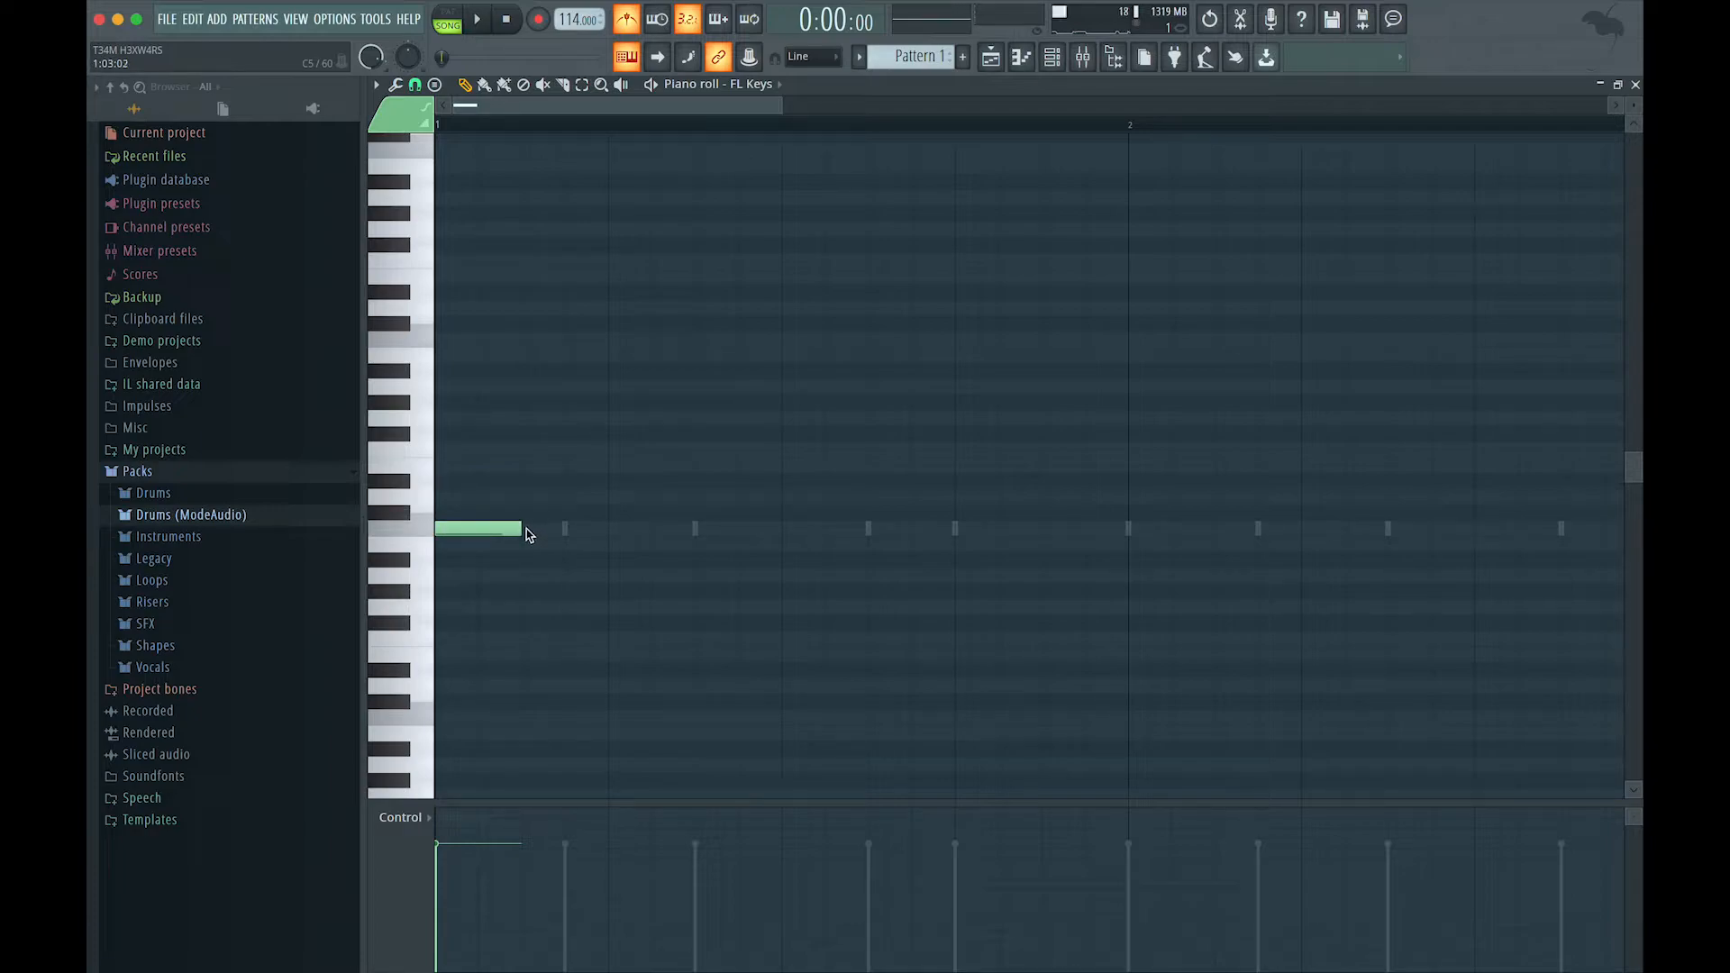
{"action": "left_click_drag", "start_coordinate": [532, 533], "coordinate": [594, 538]}
{"action": "key", "text": "space"}
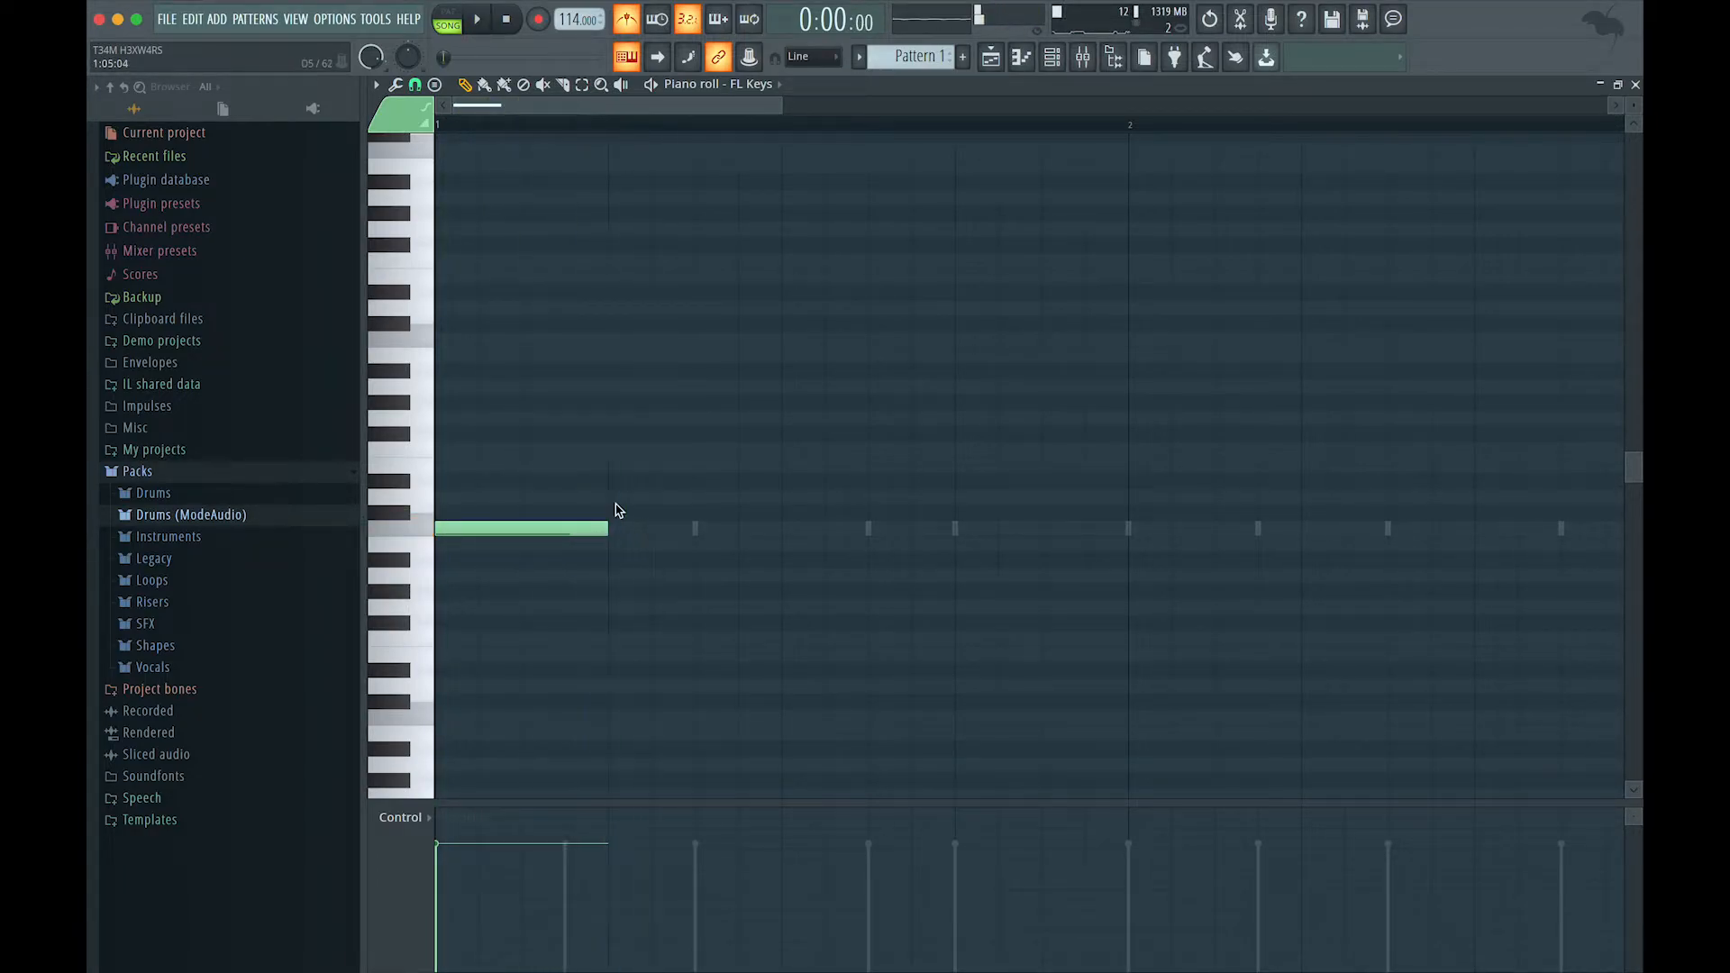
{"action": "key", "text": "space"}
{"action": "left_click", "coordinate": [699, 498]}
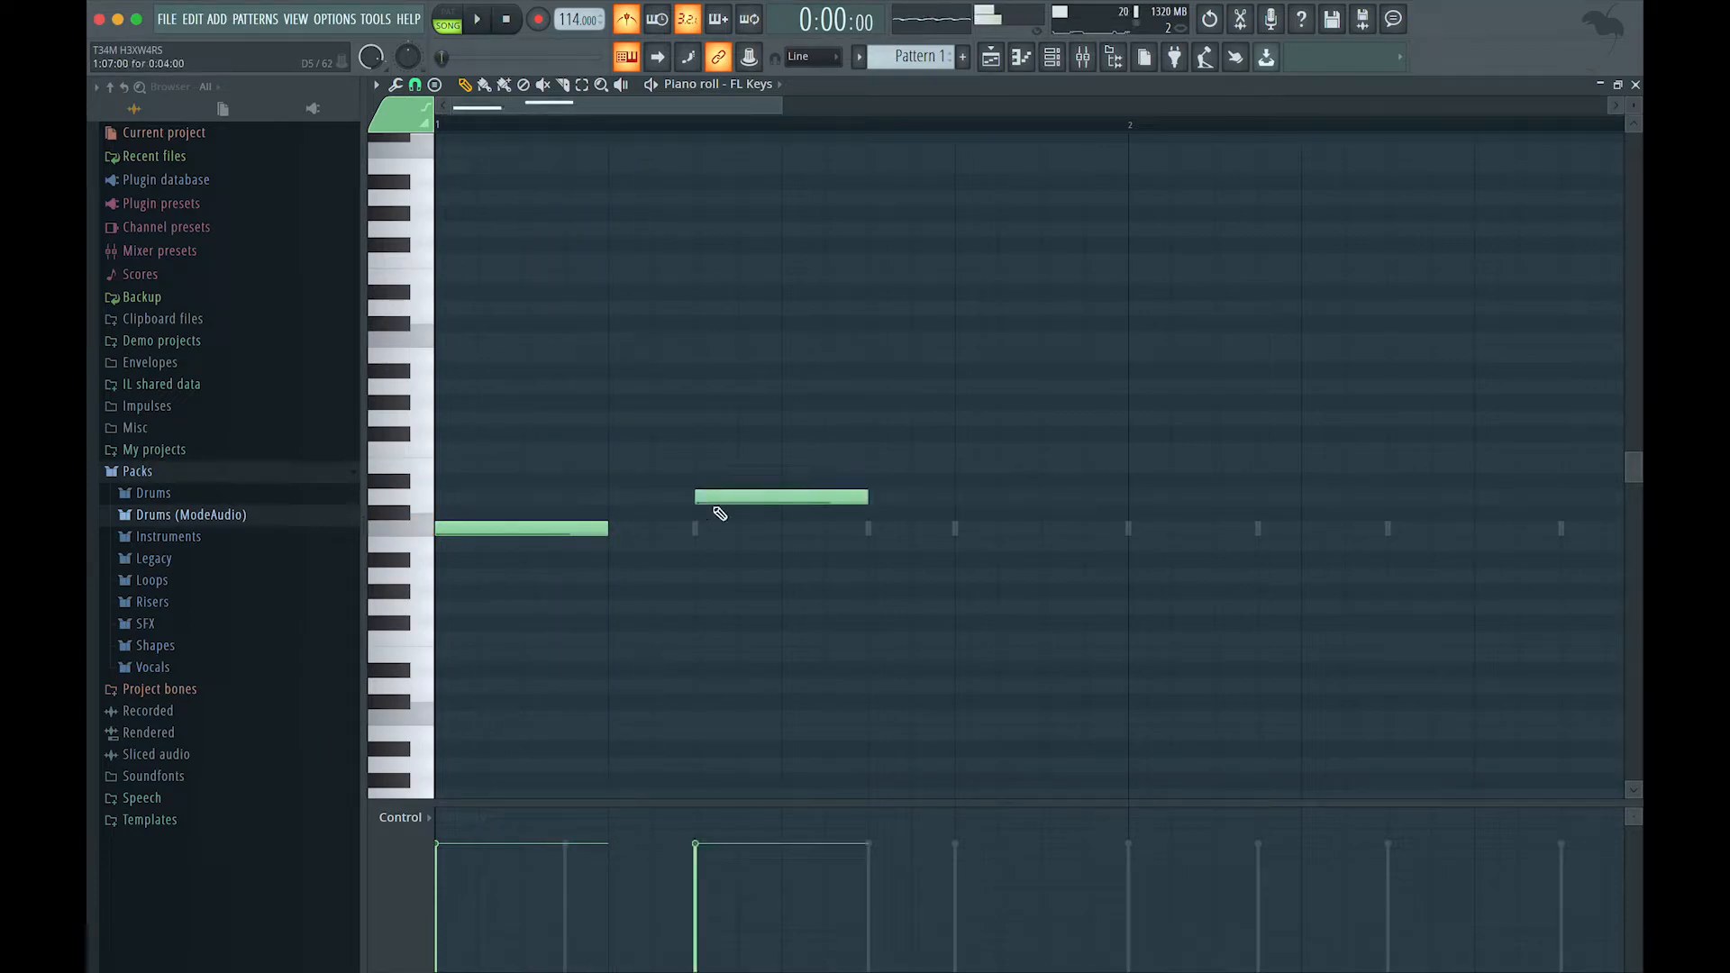
{"action": "key", "text": "space"}
Try out a B4 note at step 5 and a C5 note at step 6, deleting each one.
{"action": "left_click", "coordinate": [615, 543]}
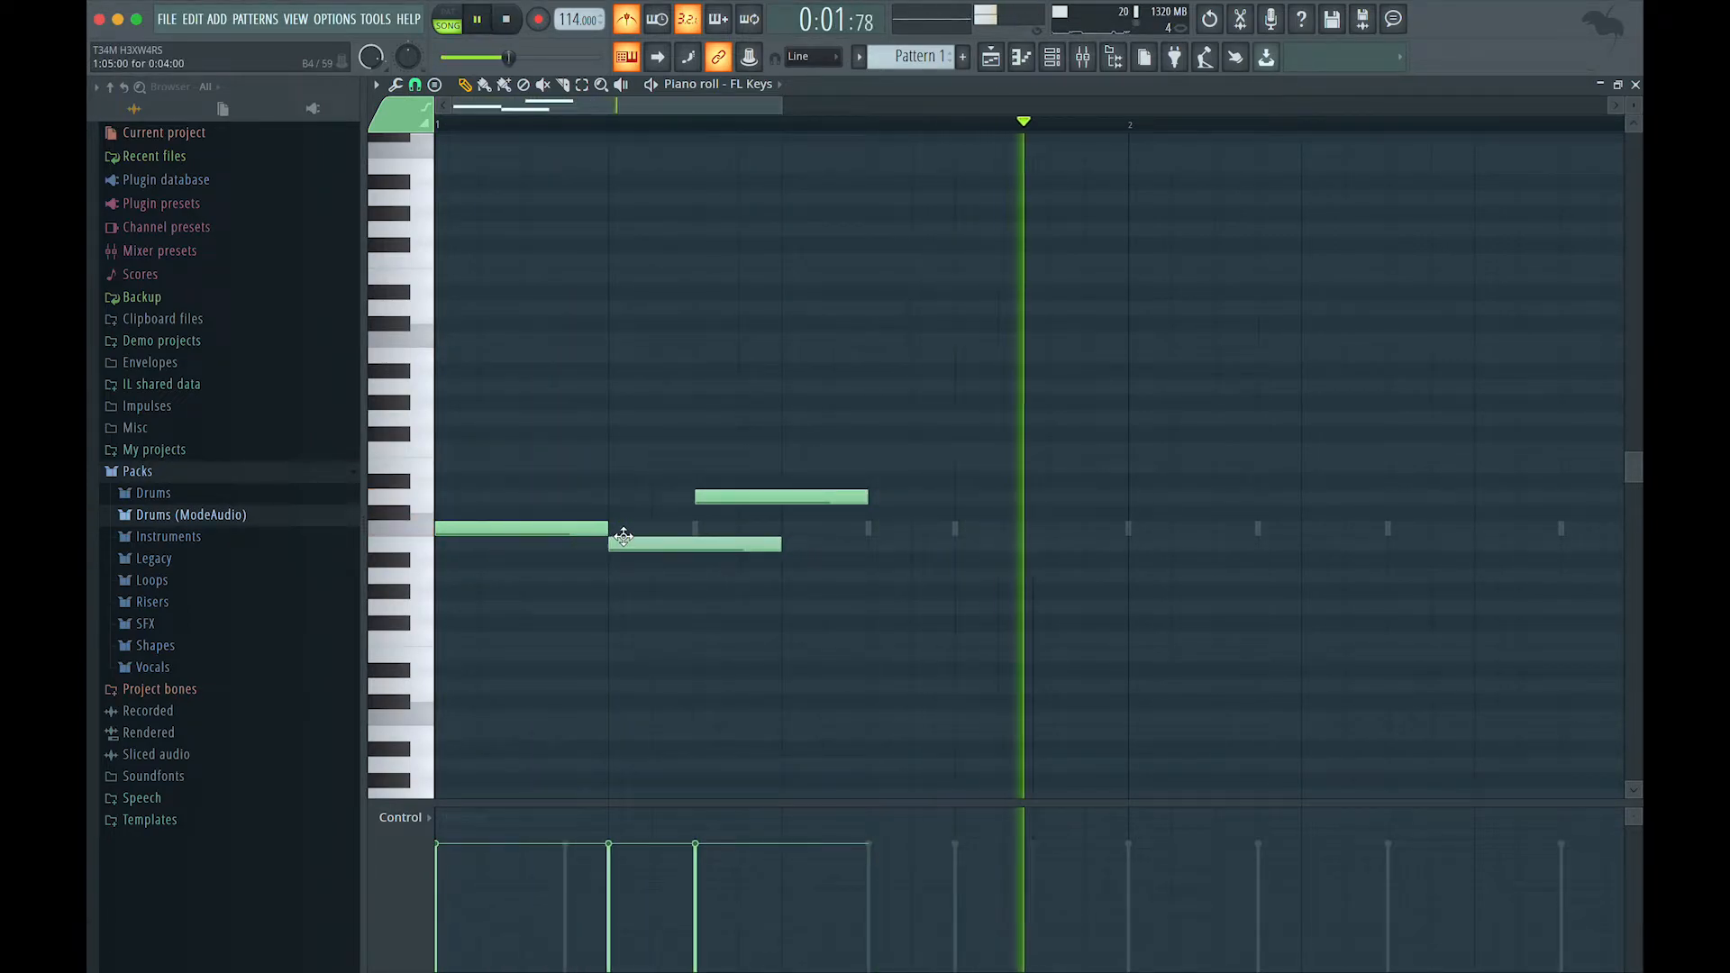
{"action": "right_click", "coordinate": [633, 545]}
{"action": "key", "text": "space"}
{"action": "left_click", "coordinate": [653, 530]}
{"action": "right_click", "coordinate": [662, 530]}
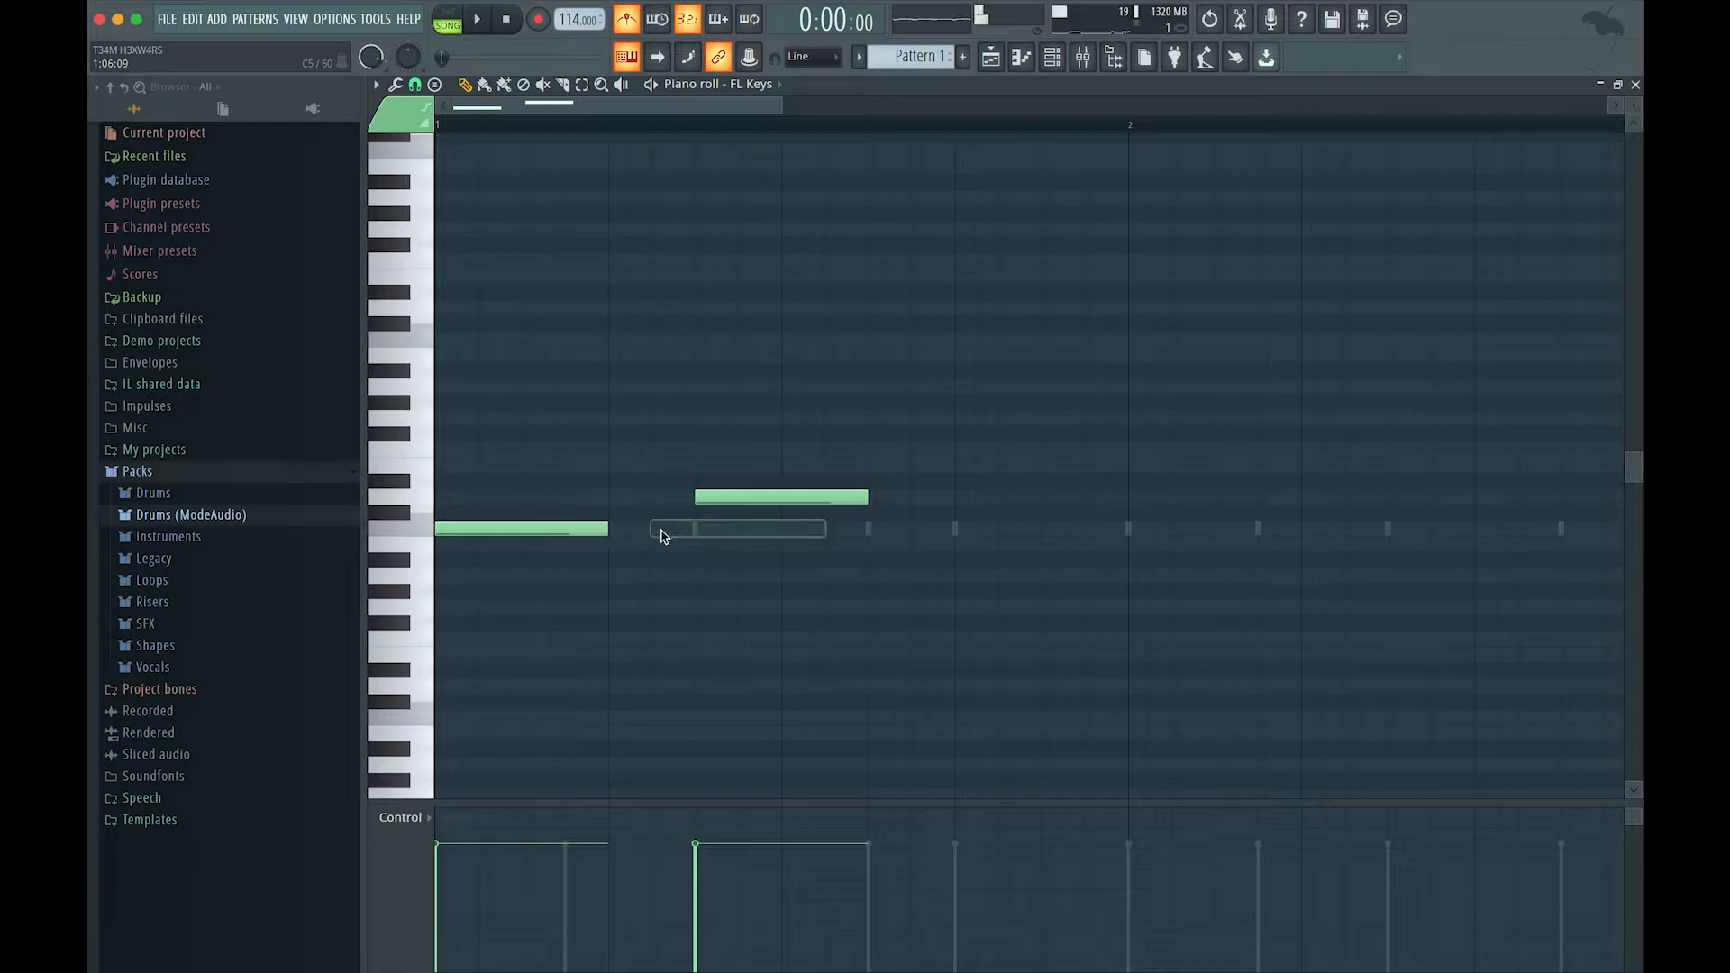
Lengthen the C5 note to reach step 7 and the D5 note to the end of bar 1, then play them back.
{"action": "left_click_drag", "start_coordinate": [608, 530], "coordinate": [674, 541]}
{"action": "key", "text": "space"}
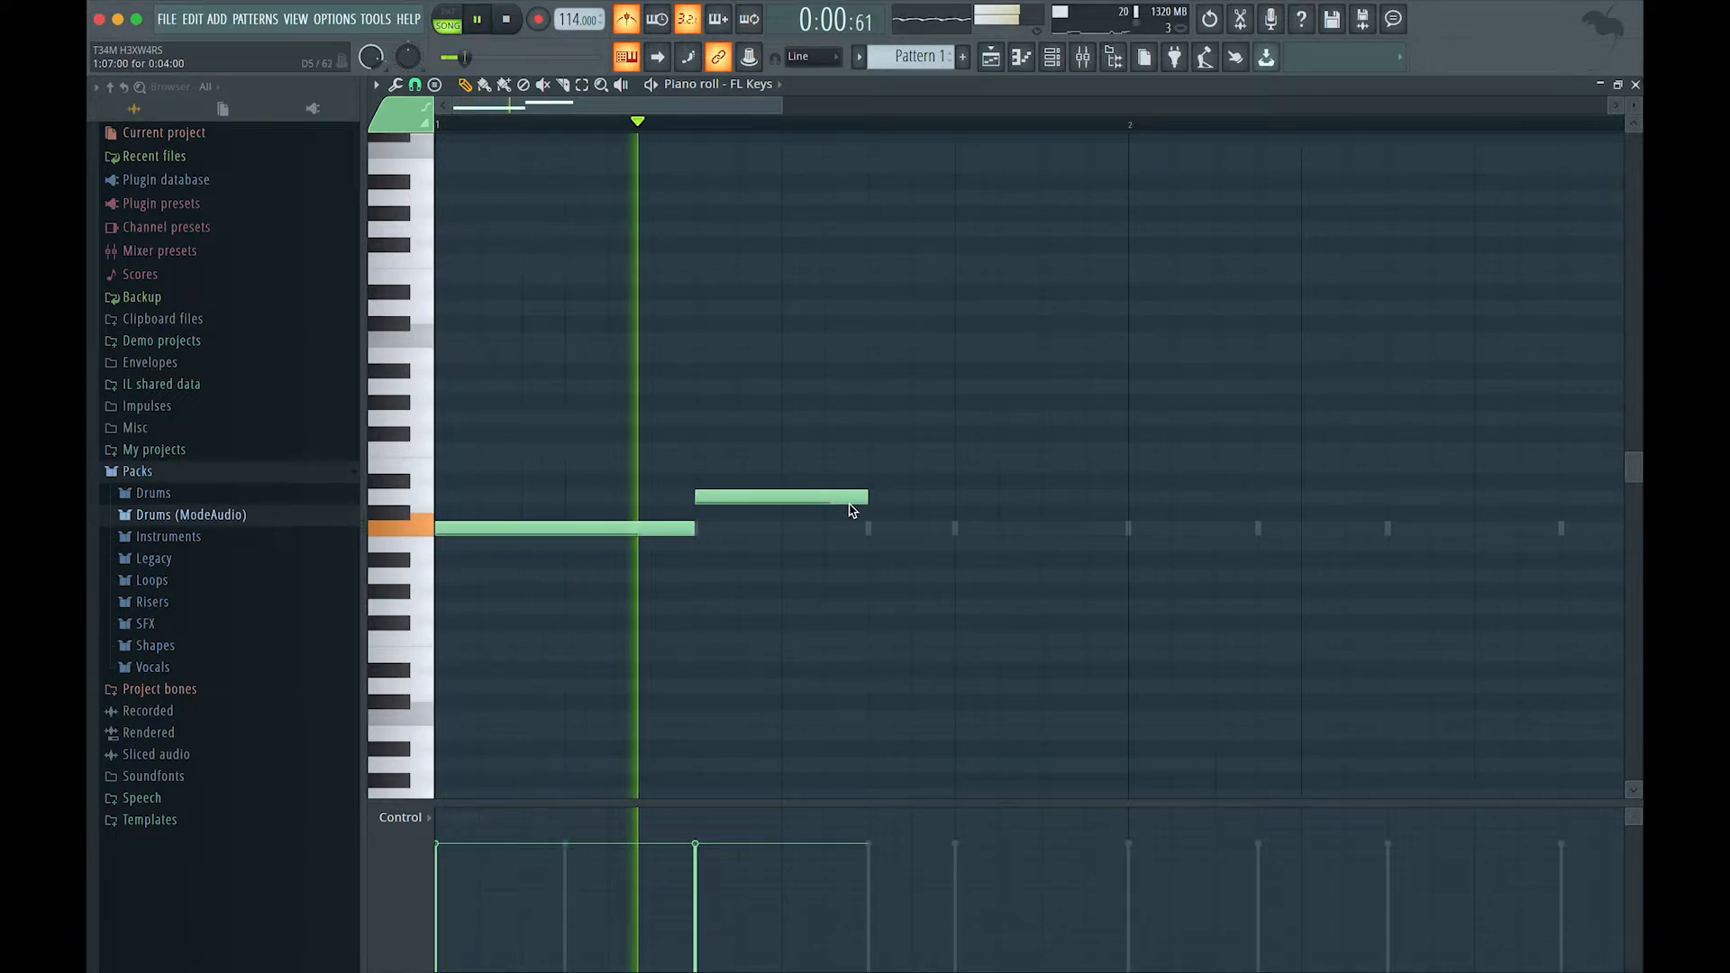
{"action": "left_click_drag", "start_coordinate": [864, 507], "coordinate": [1127, 509]}
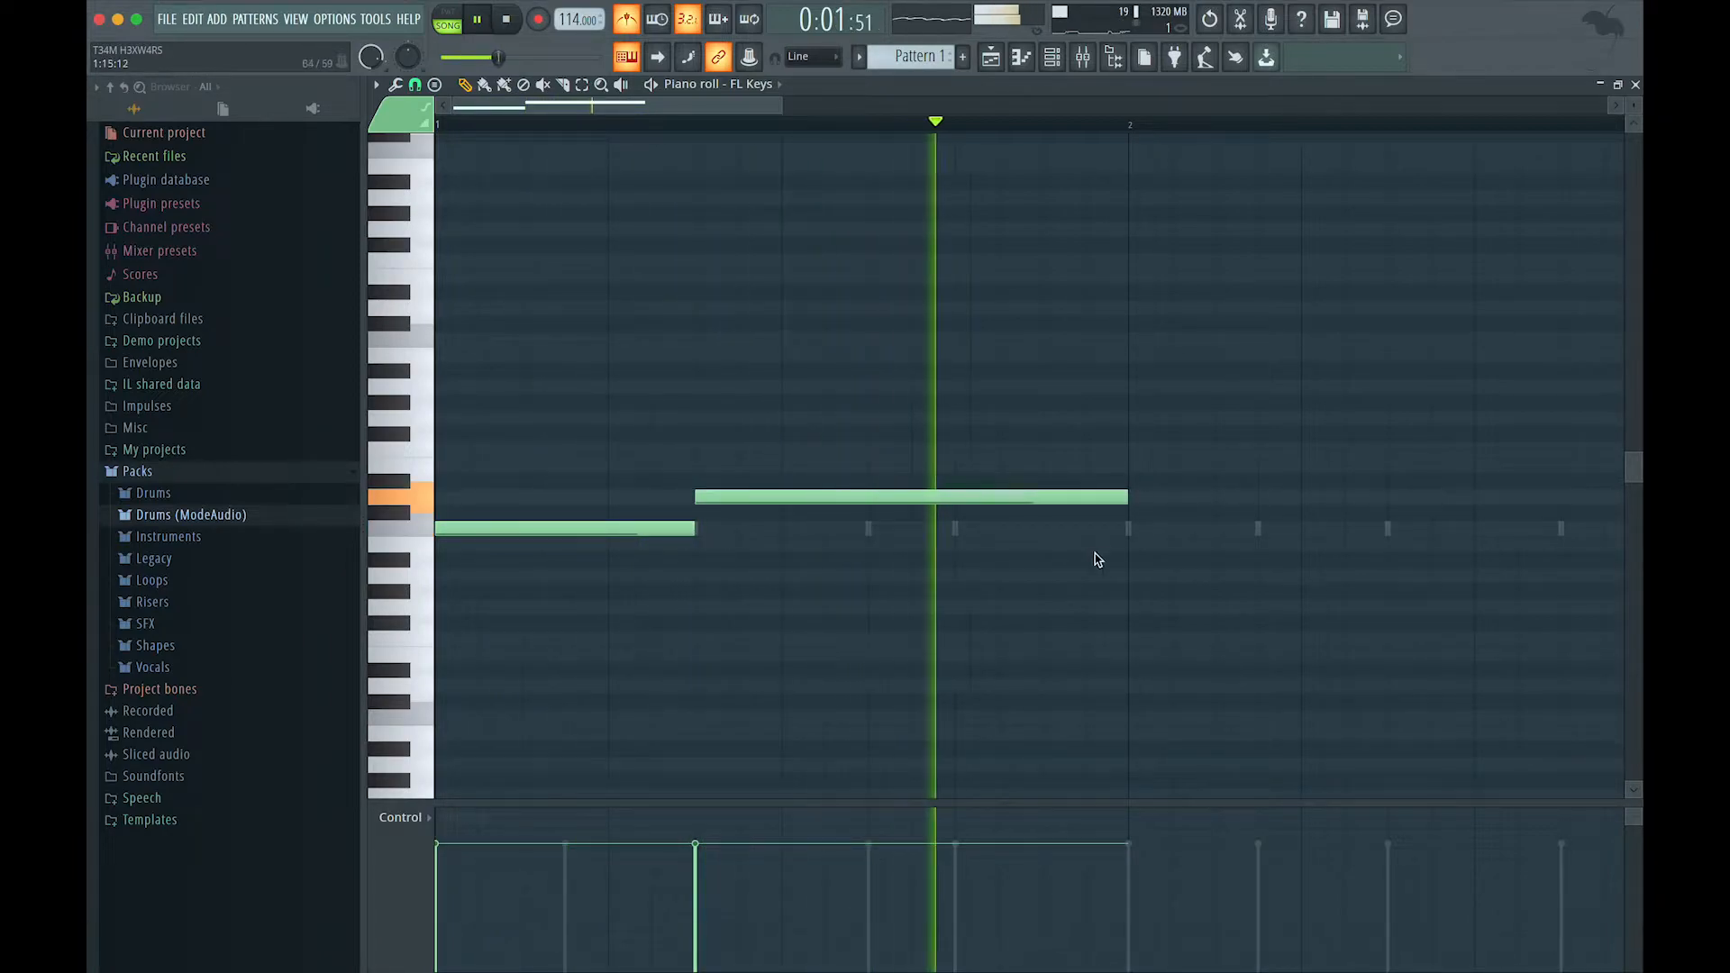
{"action": "key", "text": "space"}
Add a six-step G4 note at the start of bar 2 and play back the melody.
{"action": "left_click", "coordinate": [1130, 591]}
{"action": "left_click_drag", "start_coordinate": [1130, 614], "coordinate": [1129, 608]}
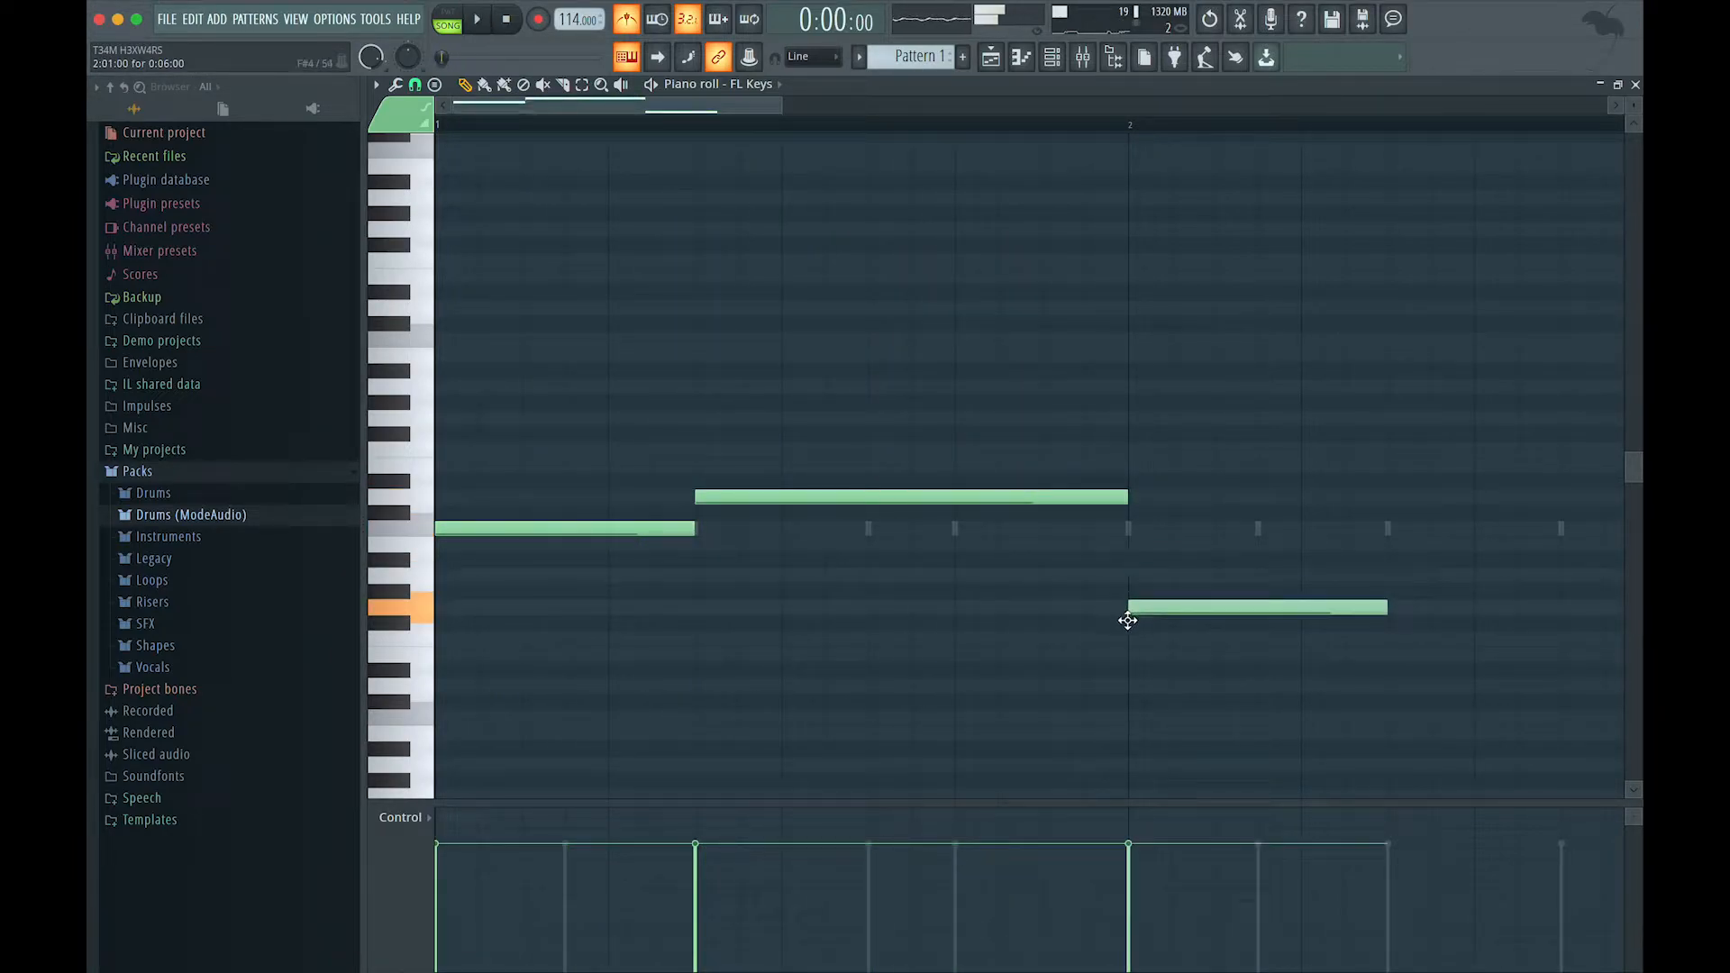
{"action": "left_click_drag", "start_coordinate": [784, 117], "coordinate": [1051, 483]}
{"action": "key", "text": "space"}
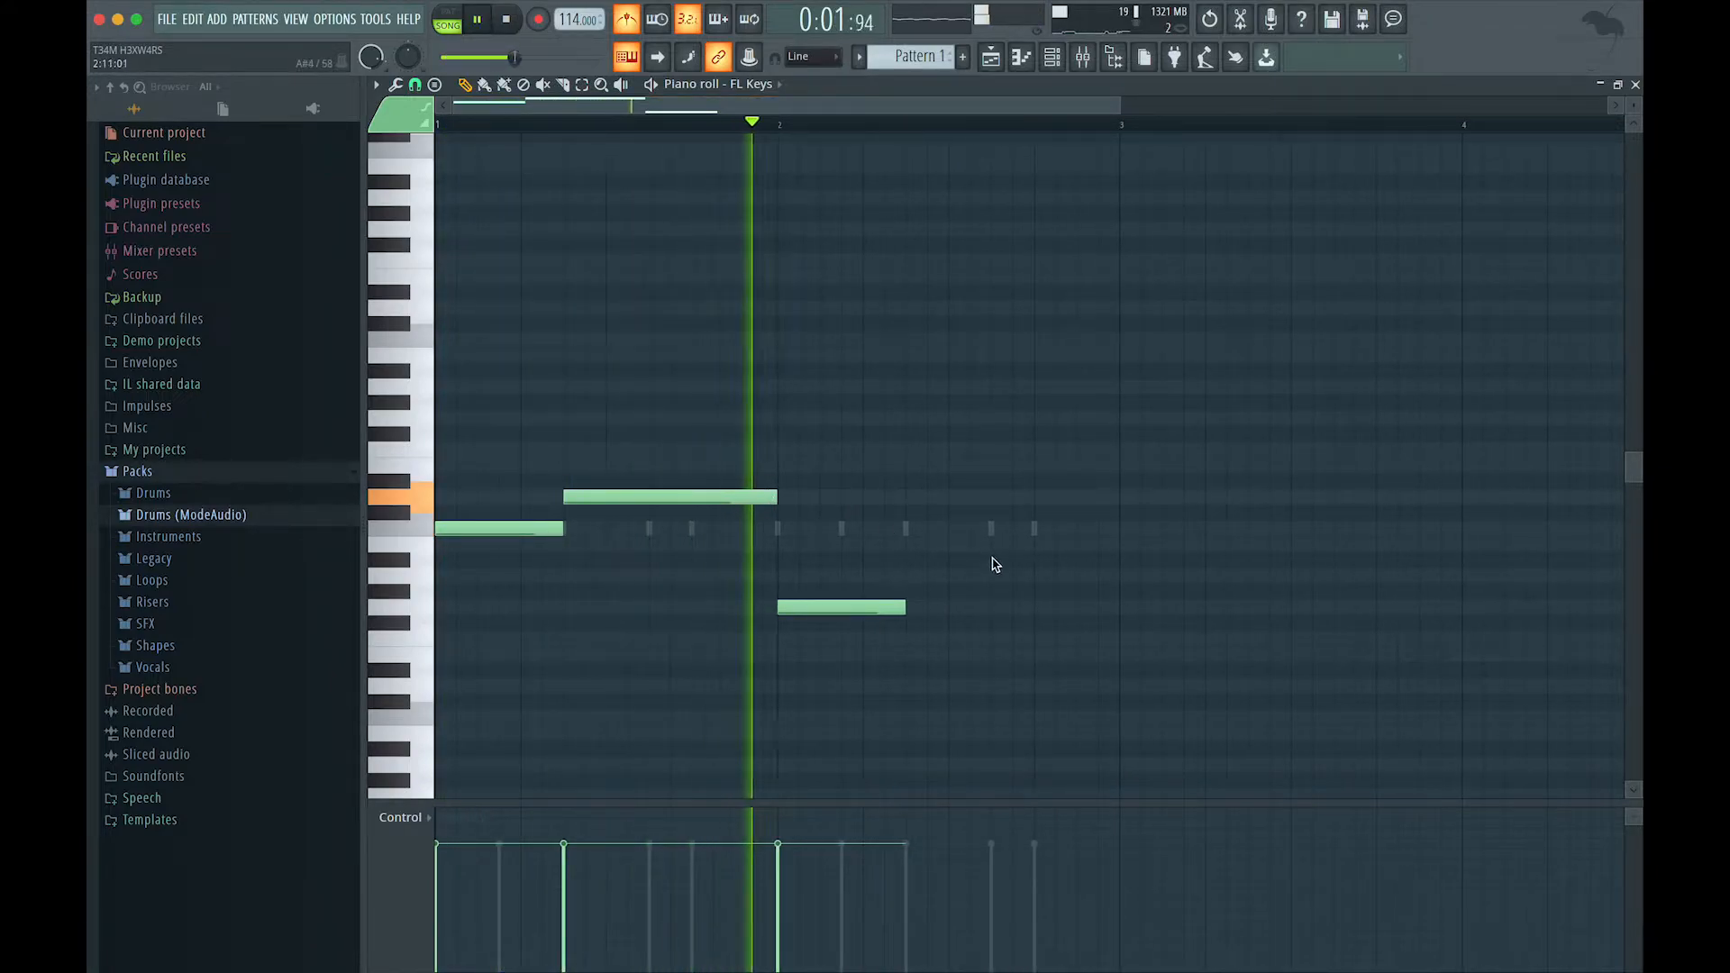
{"action": "key", "text": "space"}
Add a ten-step A4 note from step 7 to the end of bar 2 and play back the melody.
{"action": "left_click", "coordinate": [911, 544]}
{"action": "left_click_drag", "start_coordinate": [911, 544], "coordinate": [909, 577]}
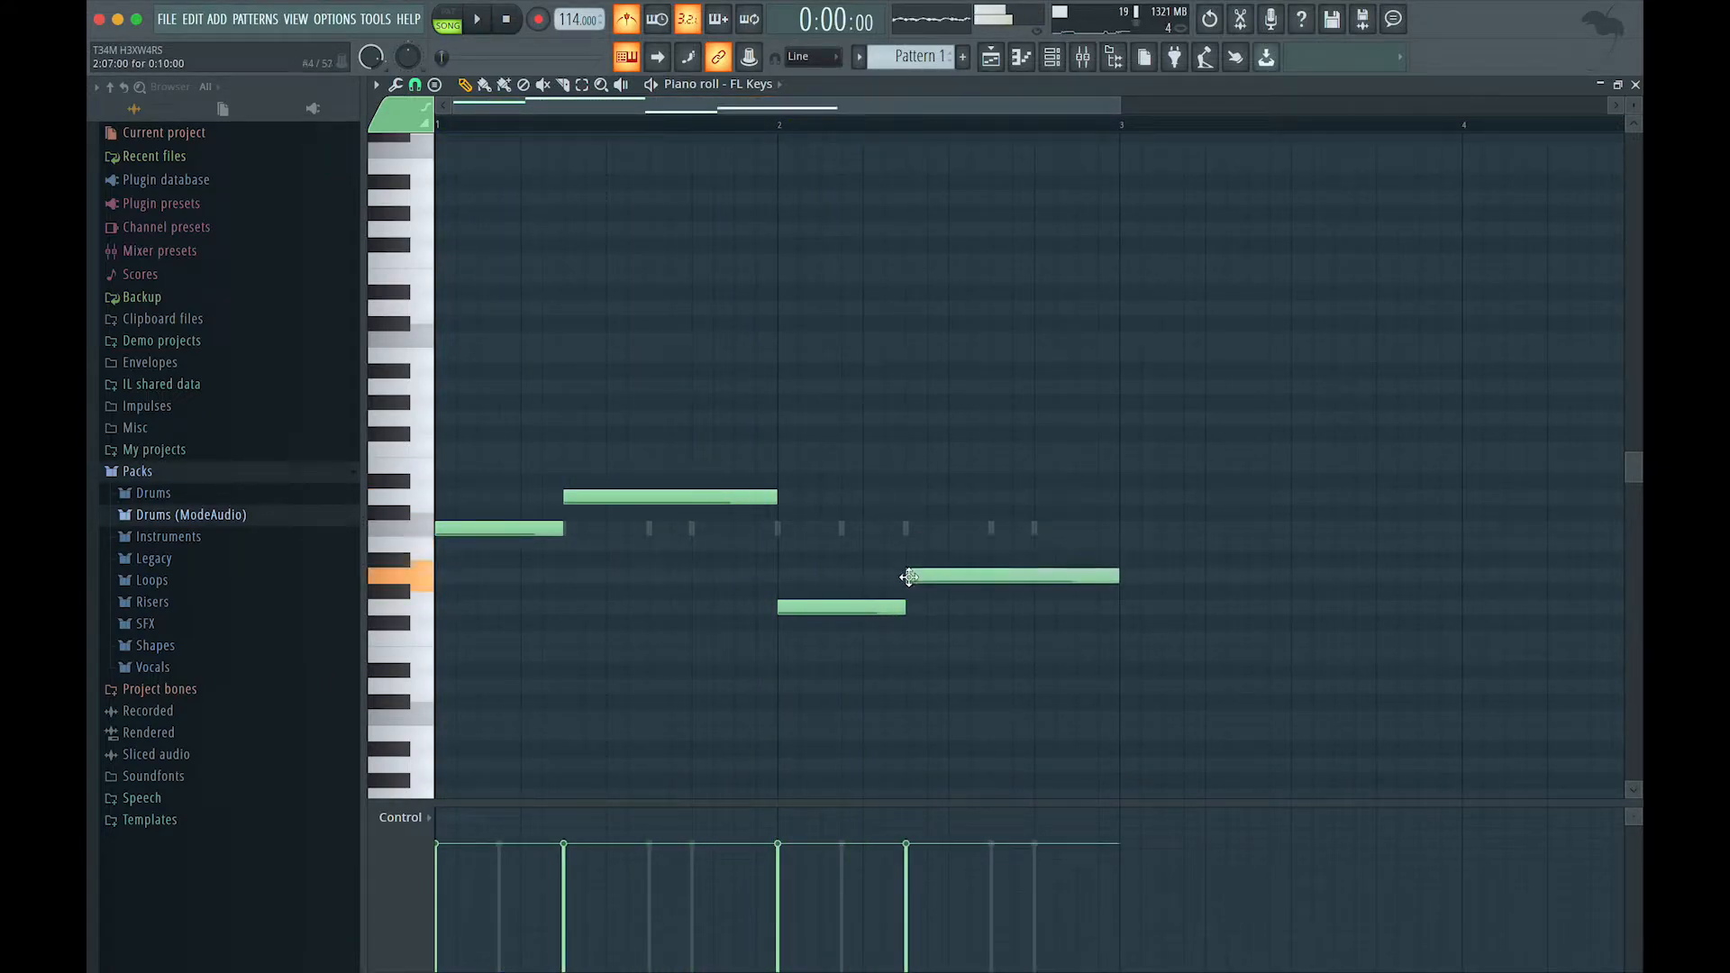
{"action": "key", "text": "space"}
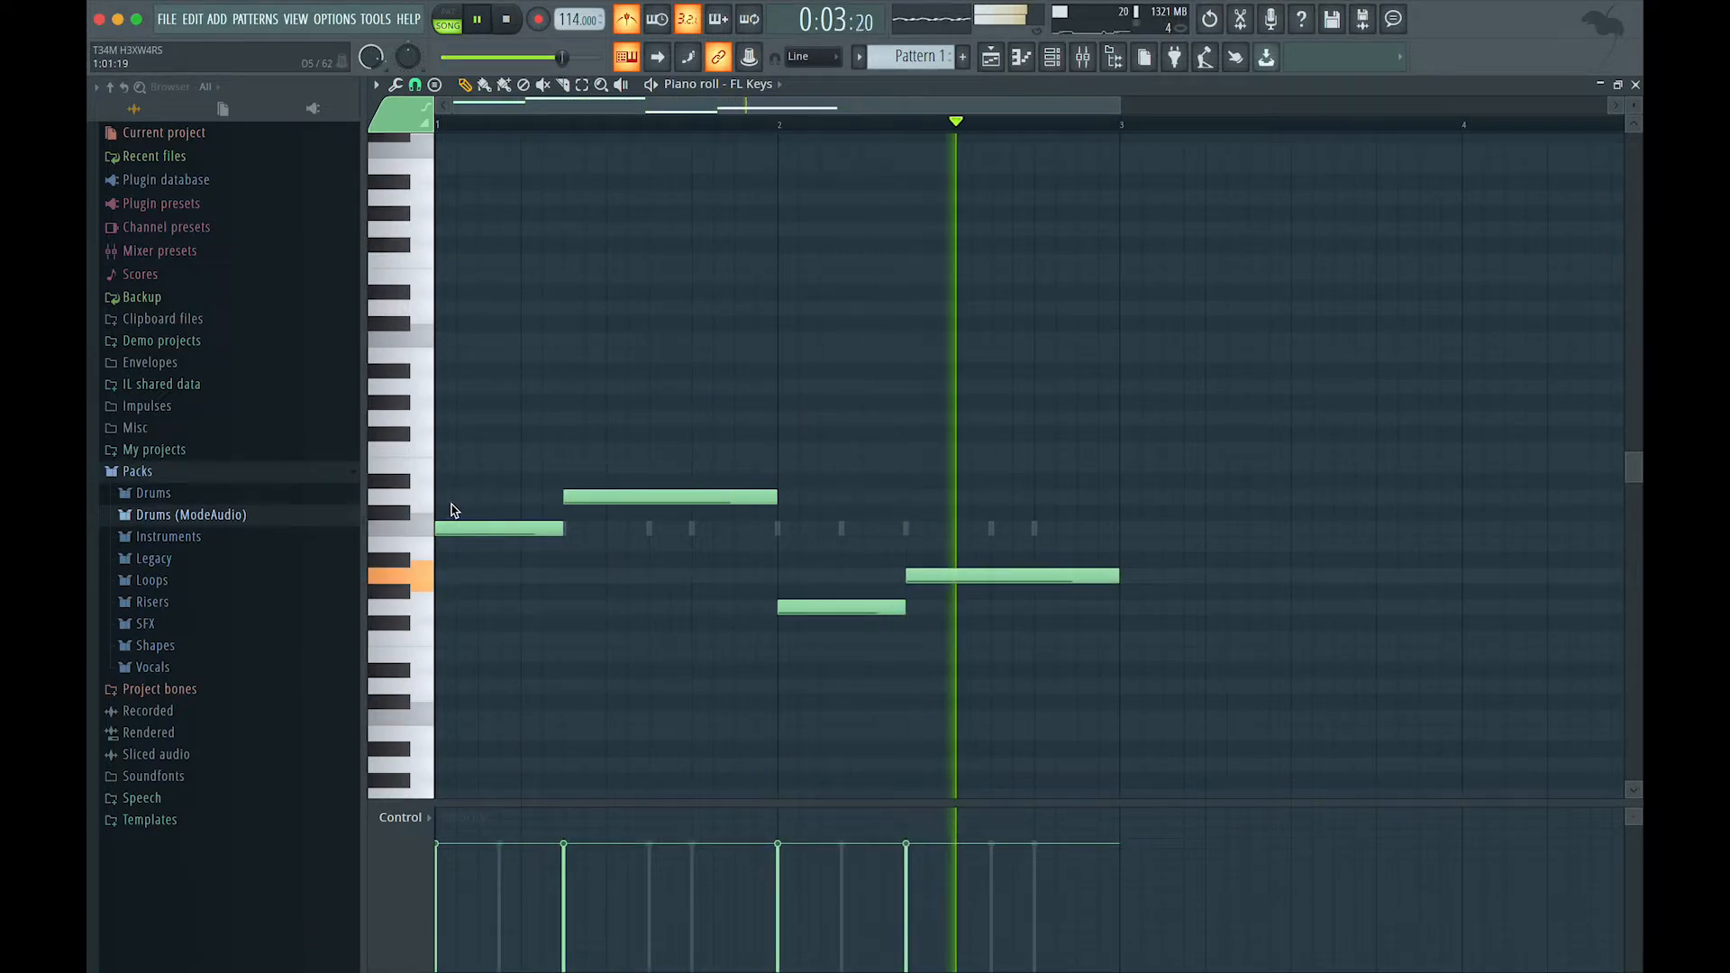
{"action": "key", "text": "space"}
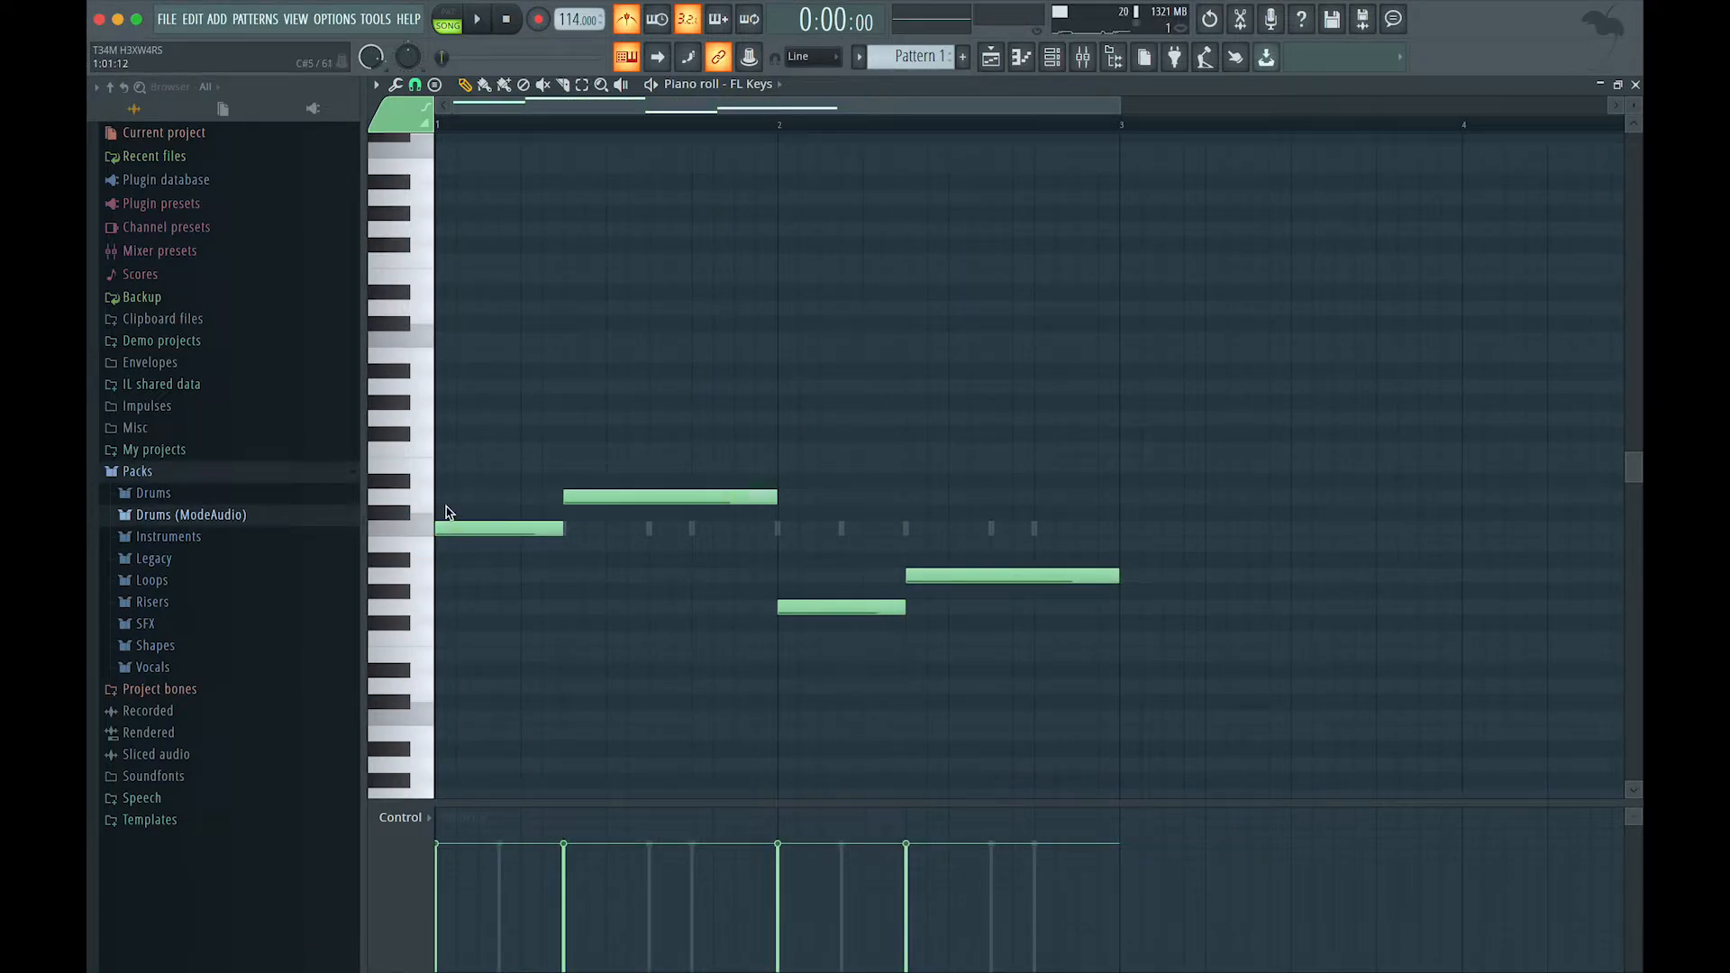
Build chords in bar 1 by adding E5 and G5 above the C5 note, and F5 and A5 above the D5 note.
{"action": "left_click", "coordinate": [445, 468]}
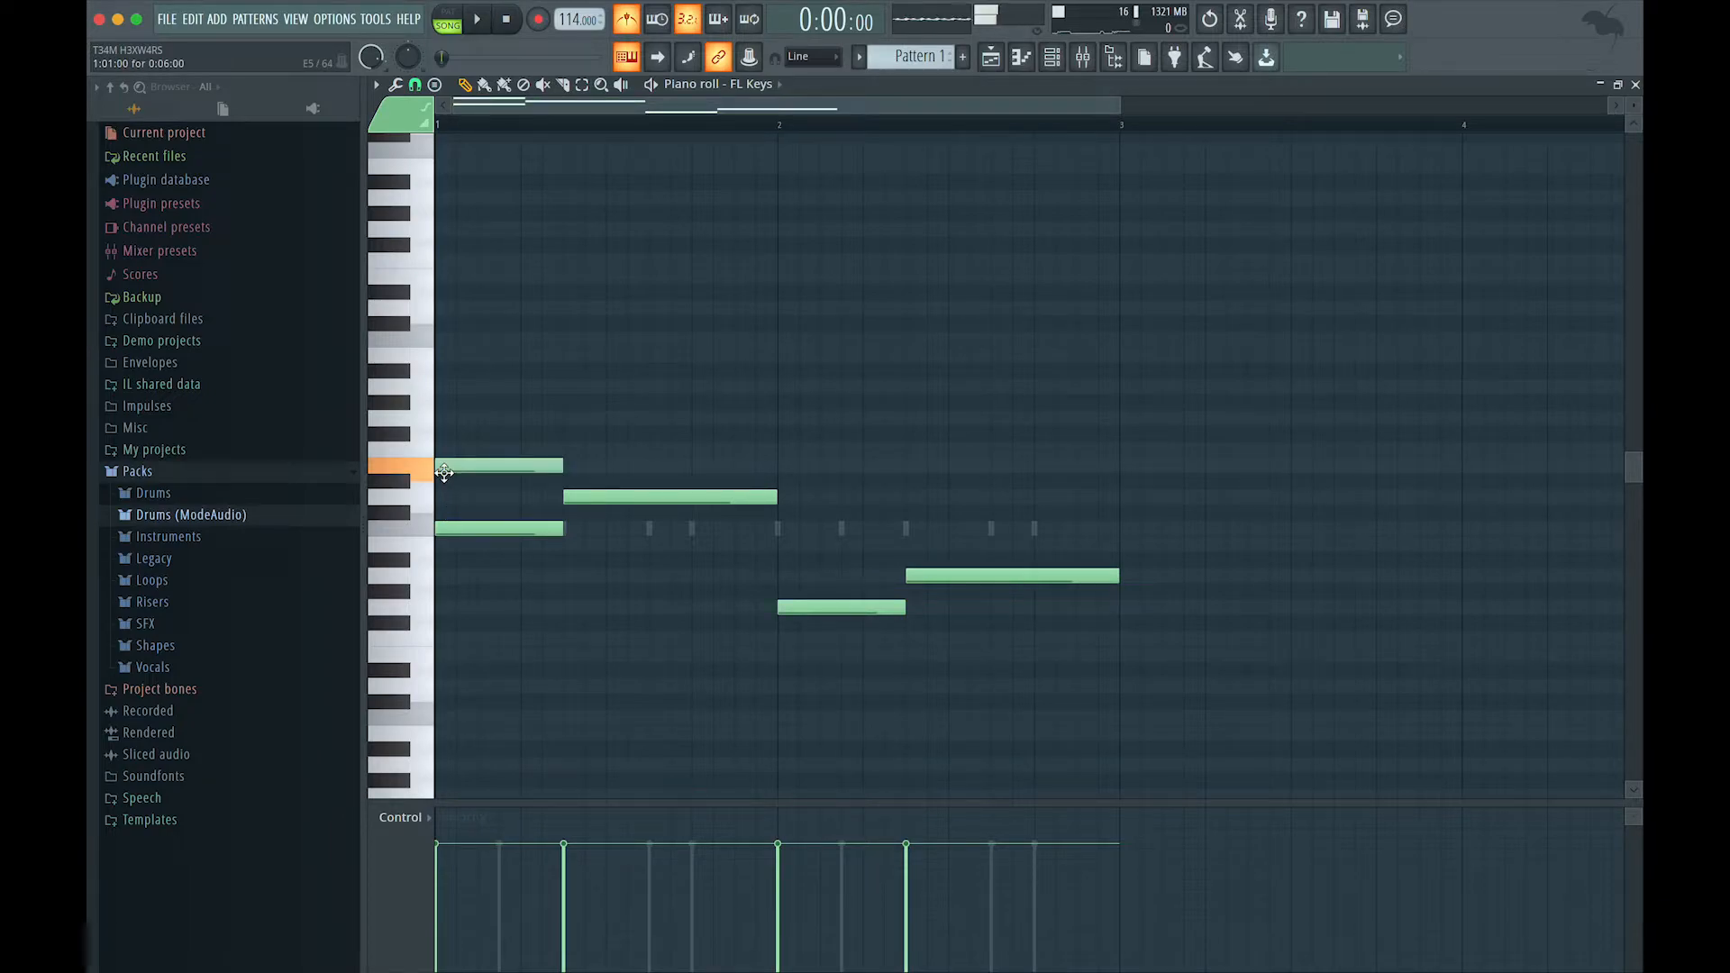
{"action": "left_click", "coordinate": [449, 420]}
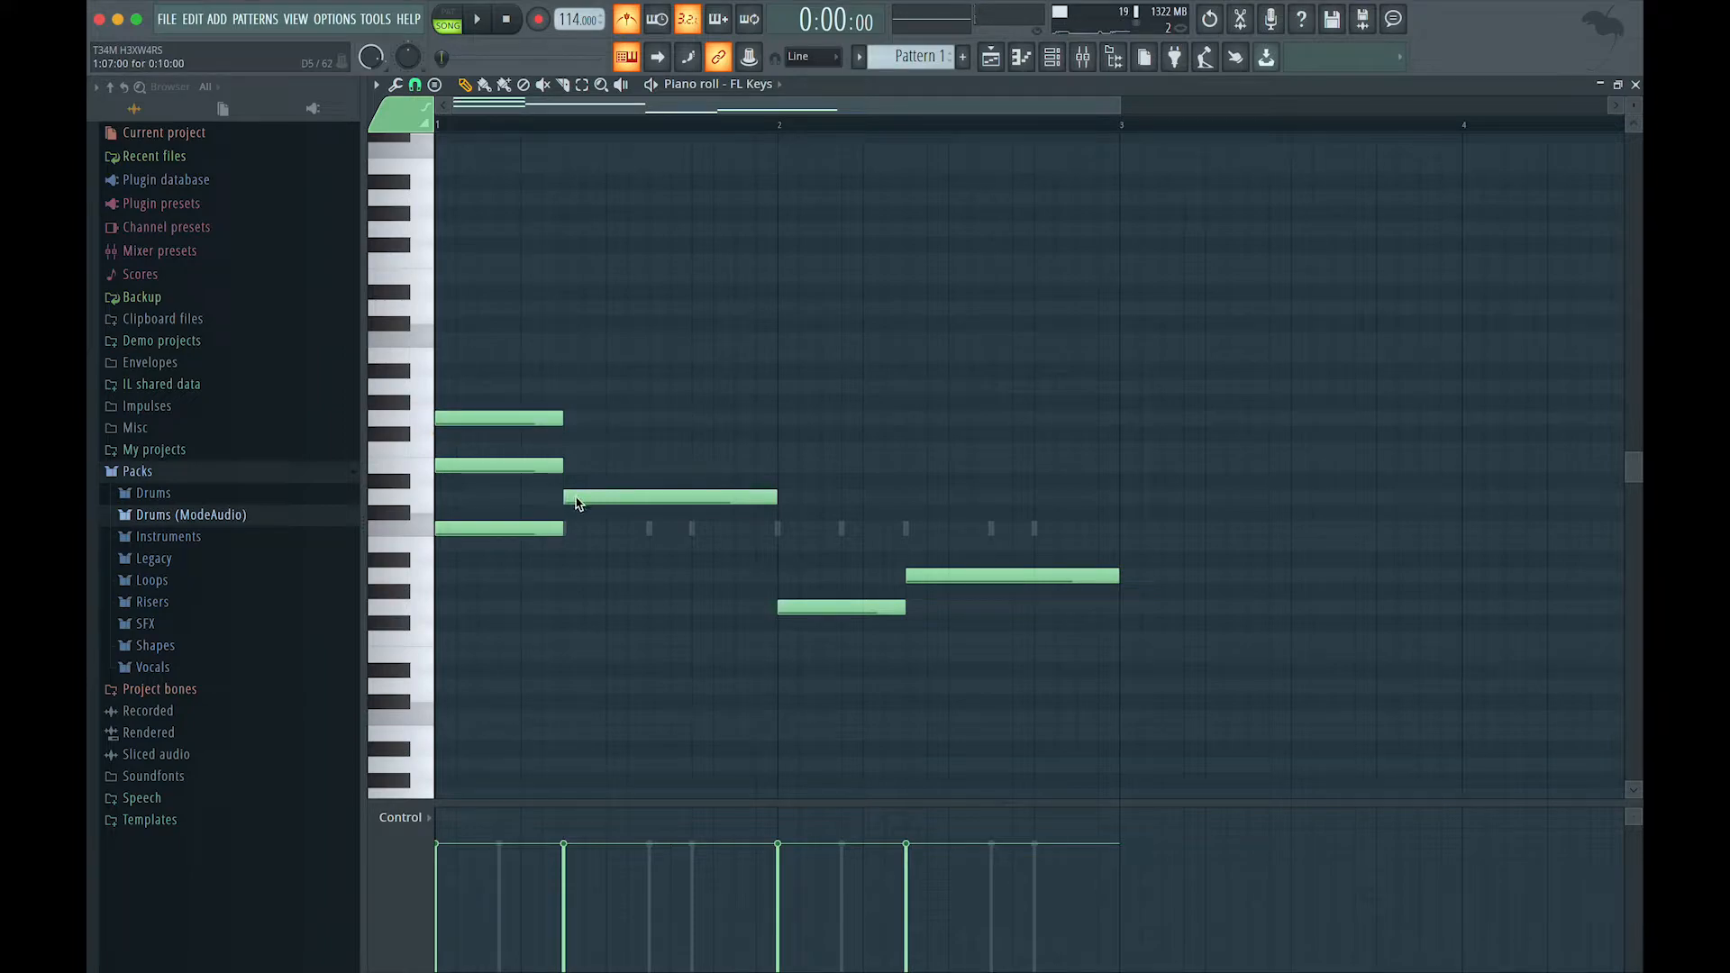
{"action": "left_click", "coordinate": [569, 448]}
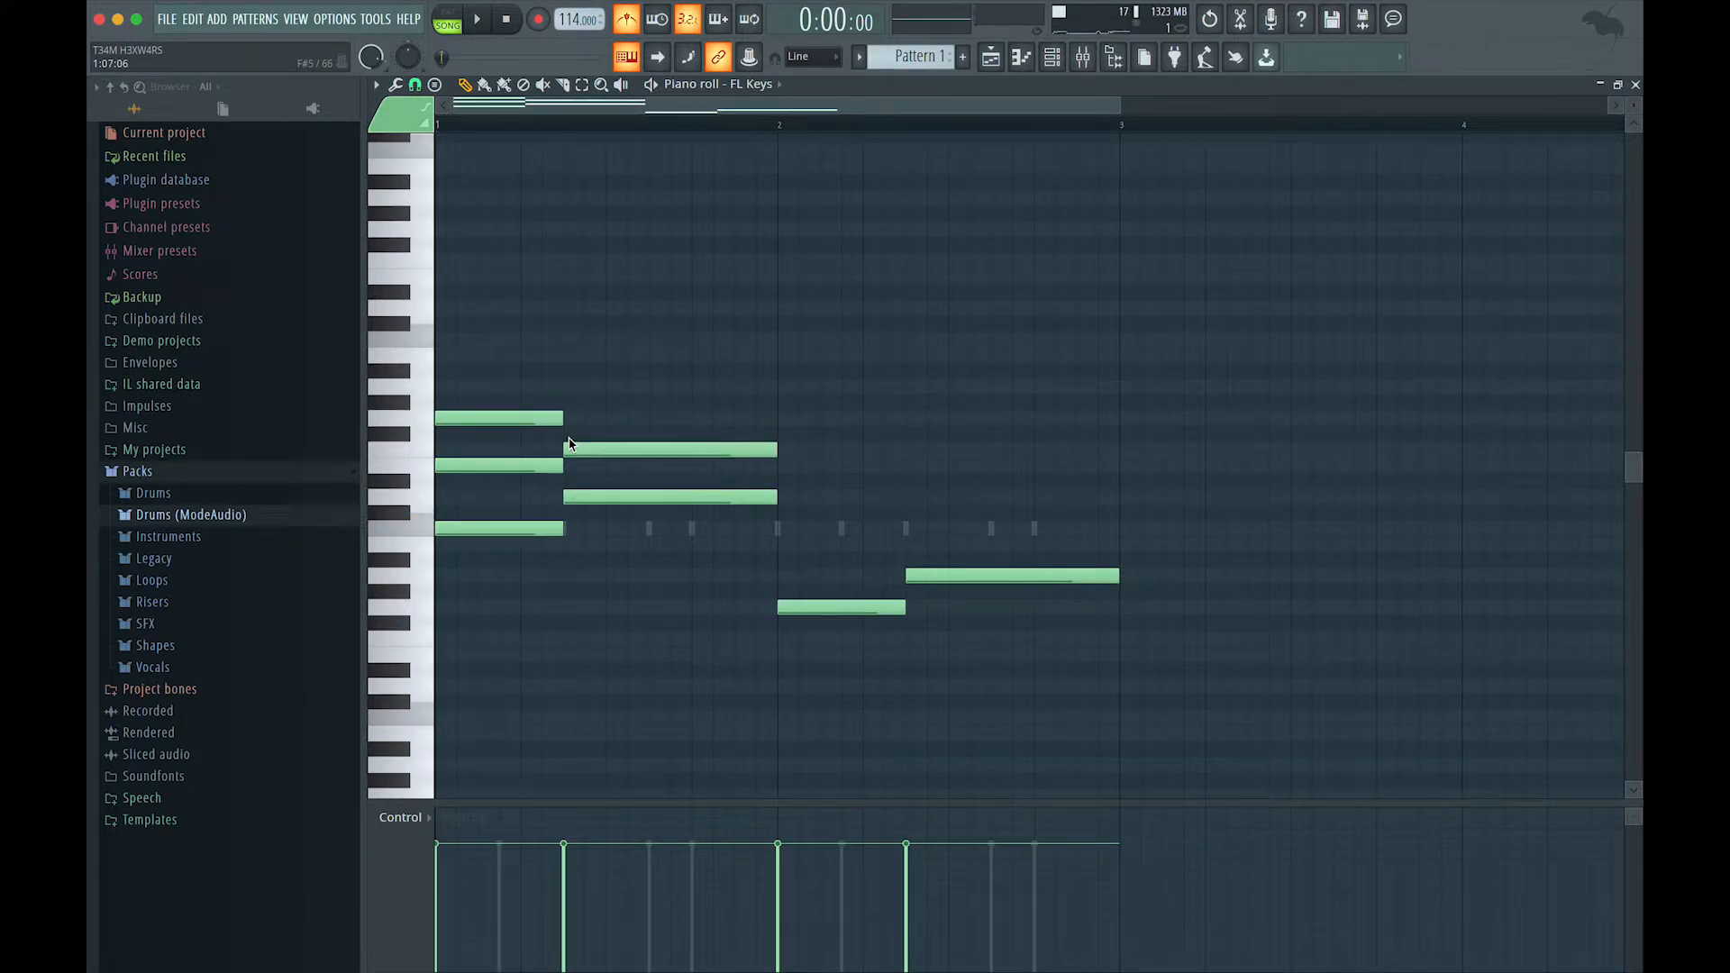
{"action": "left_click", "coordinate": [571, 386]}
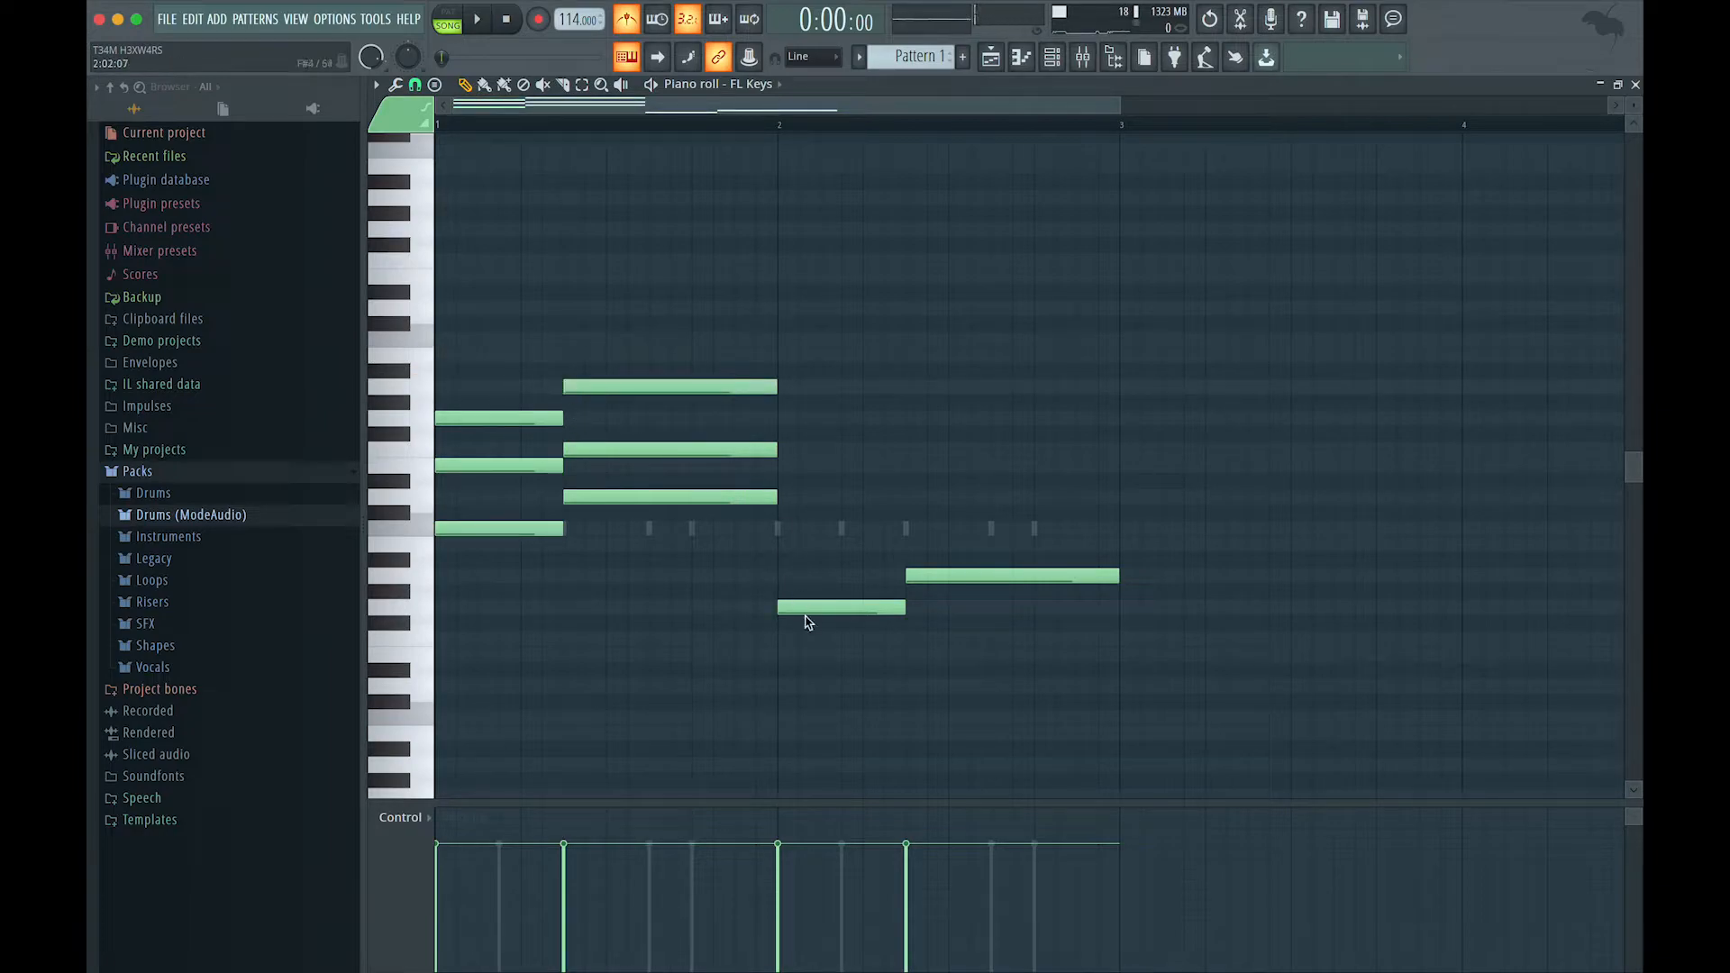
Complete the bar 2 chords with B4 and D5 above G4, and C5 and E5 above A4, then play back the progression.
{"action": "left_click", "coordinate": [792, 546]}
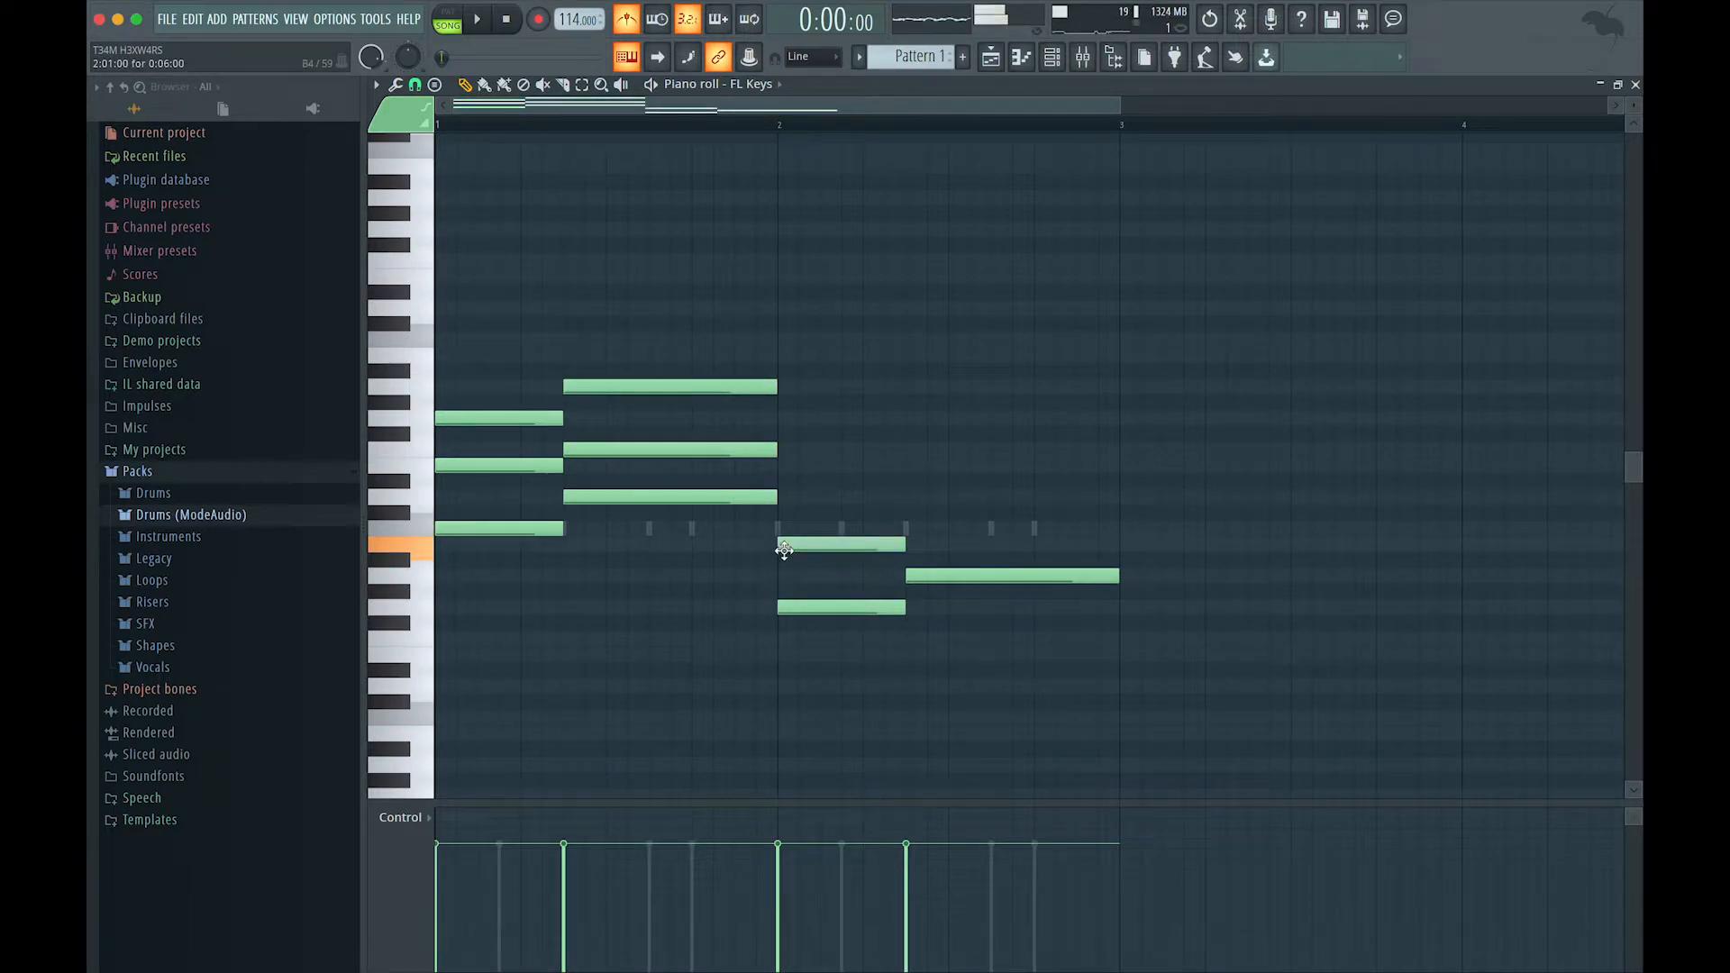
{"action": "left_click", "coordinate": [787, 497]}
{"action": "left_click", "coordinate": [974, 578]}
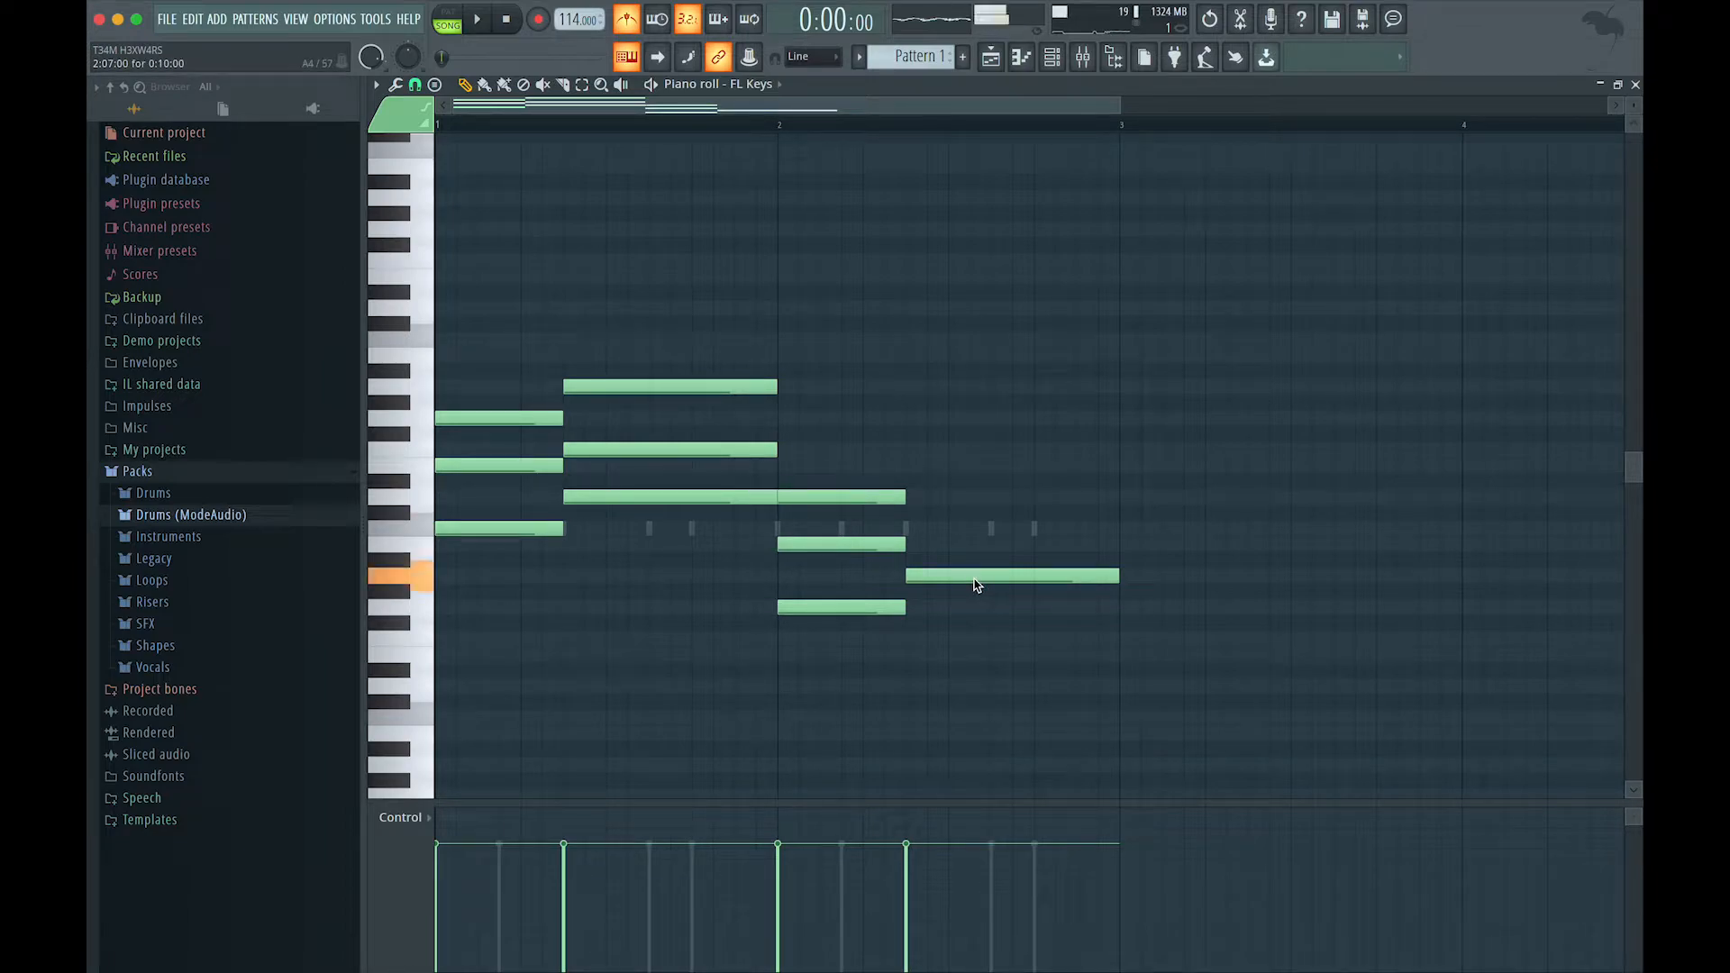
{"action": "left_click", "coordinate": [918, 530]}
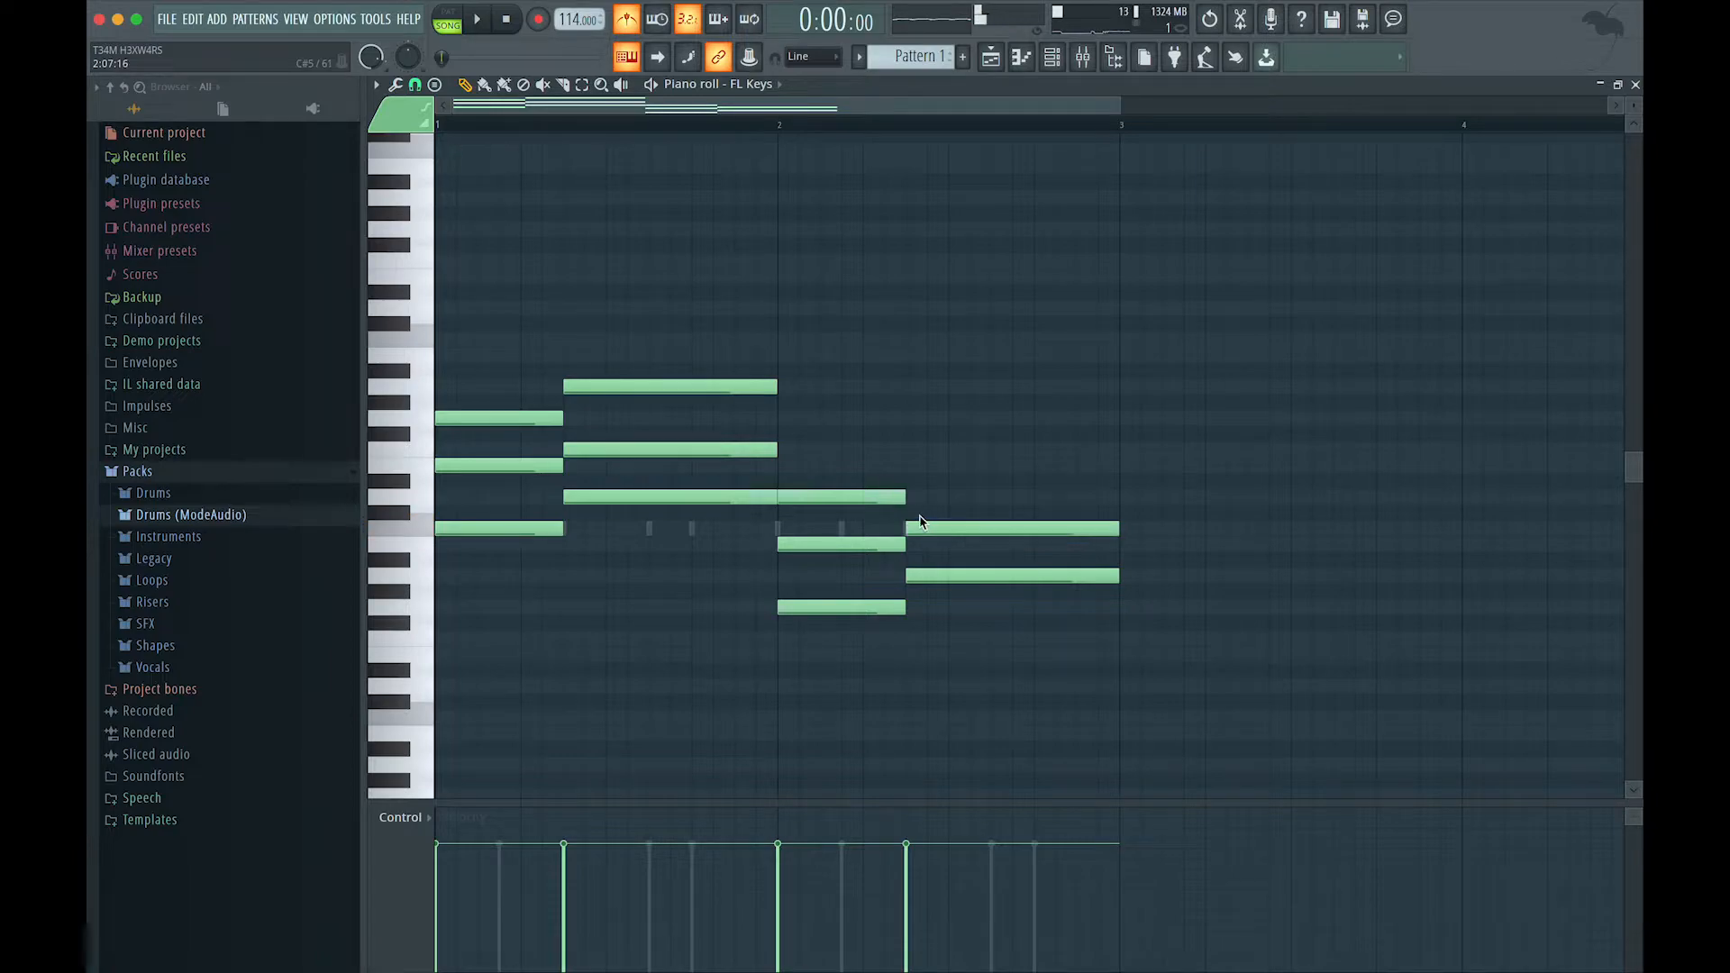
{"action": "left_click", "coordinate": [909, 468]}
{"action": "key", "text": "space"}
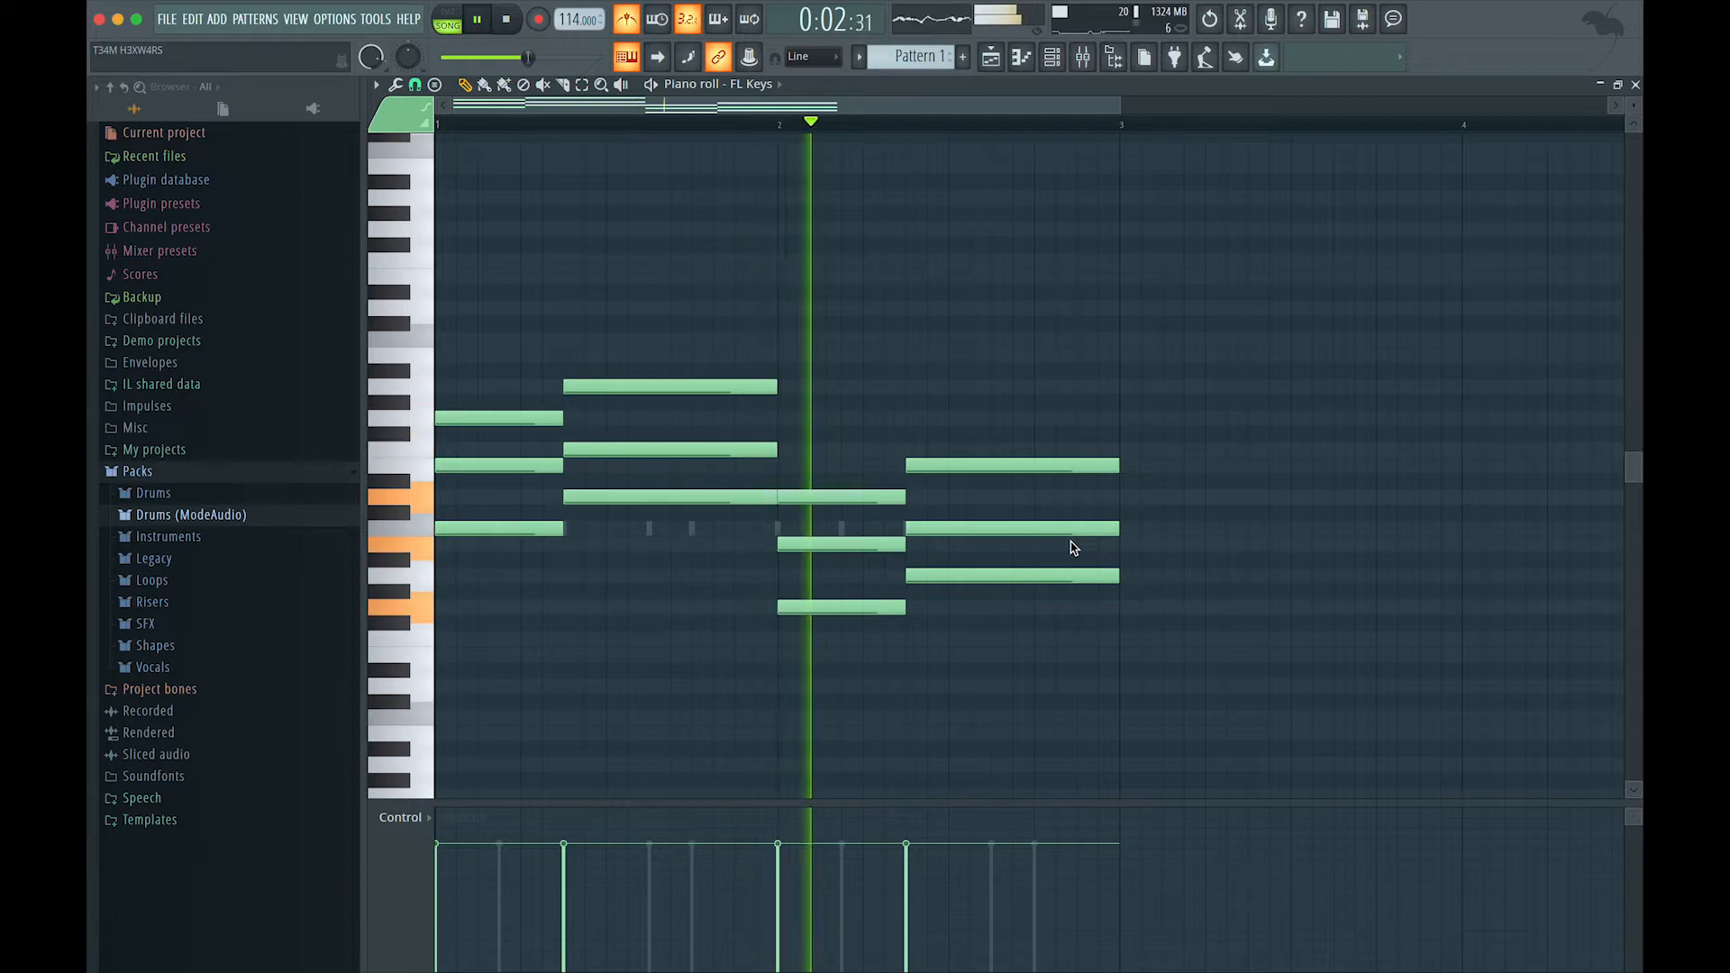
{"action": "key", "text": "space"}
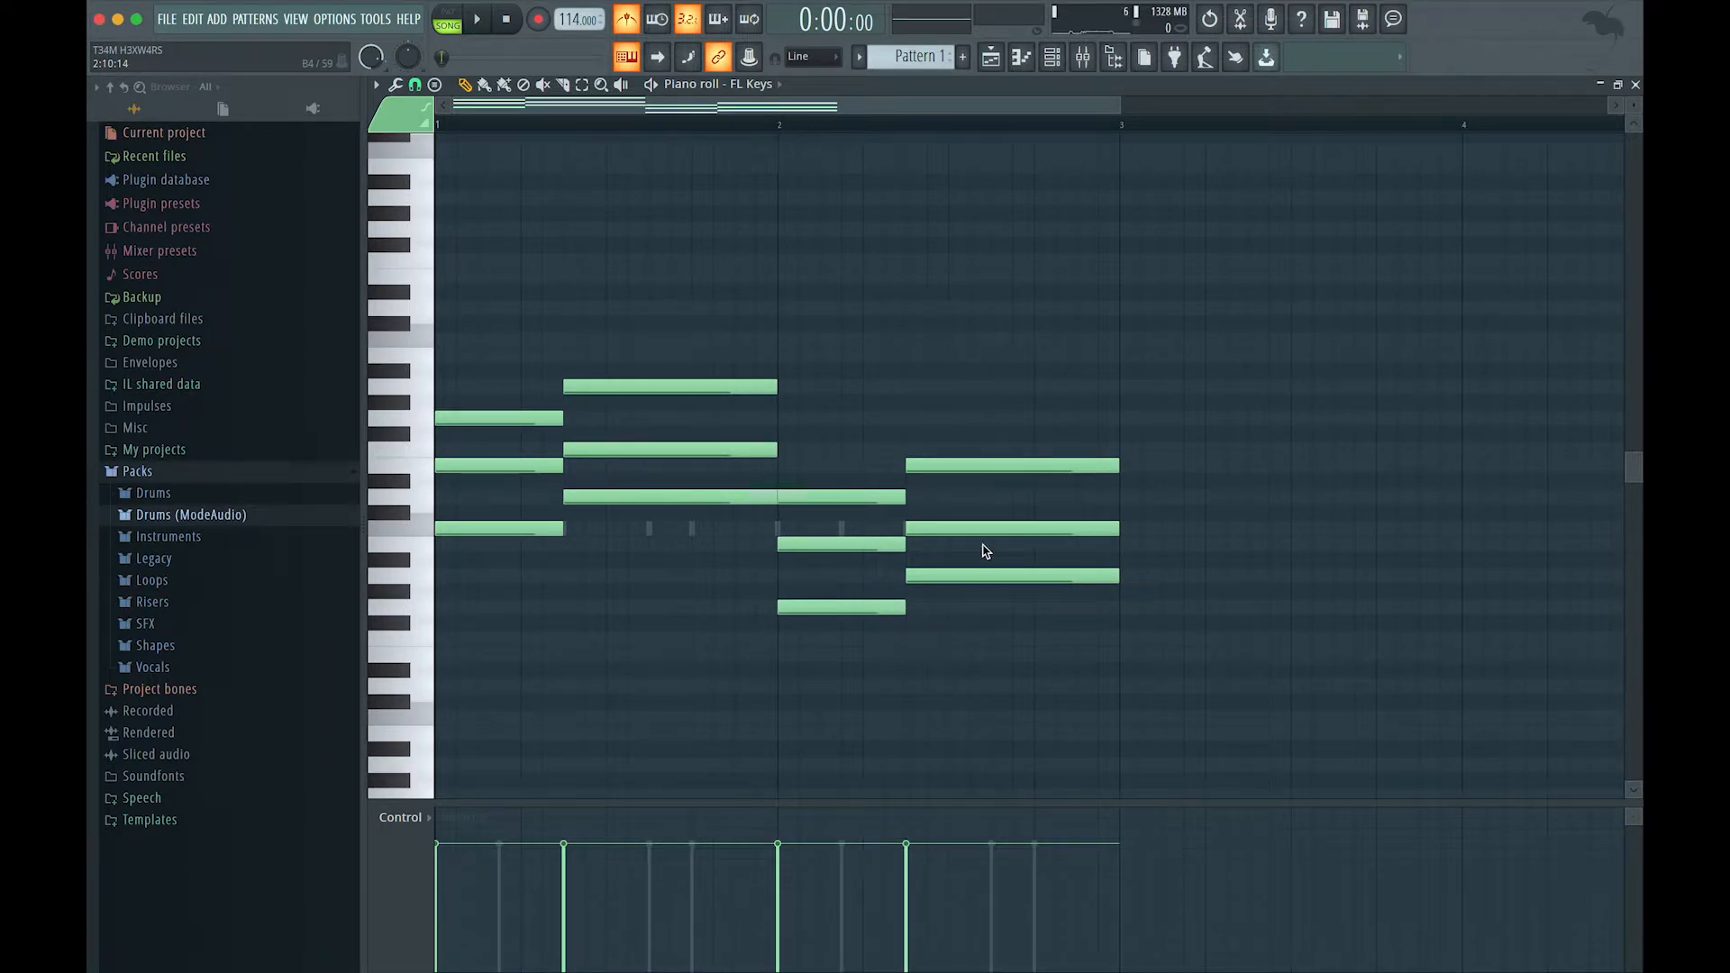
{"action": "key", "text": "space"}
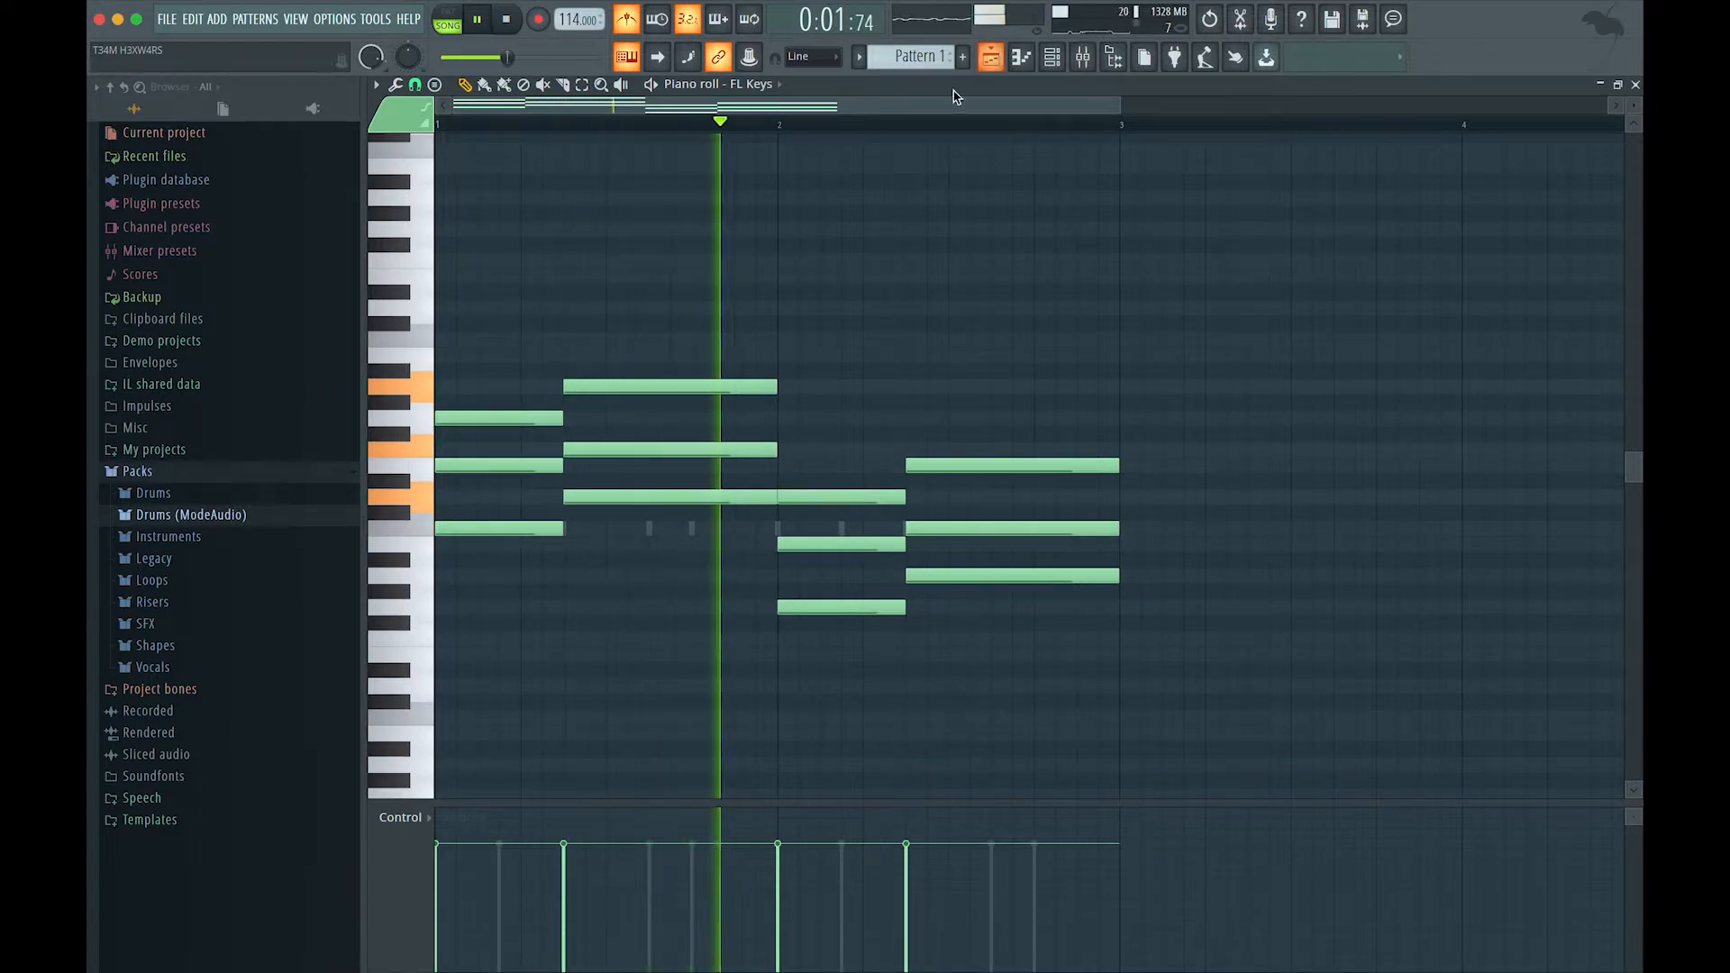
{"action": "key", "text": "space"}
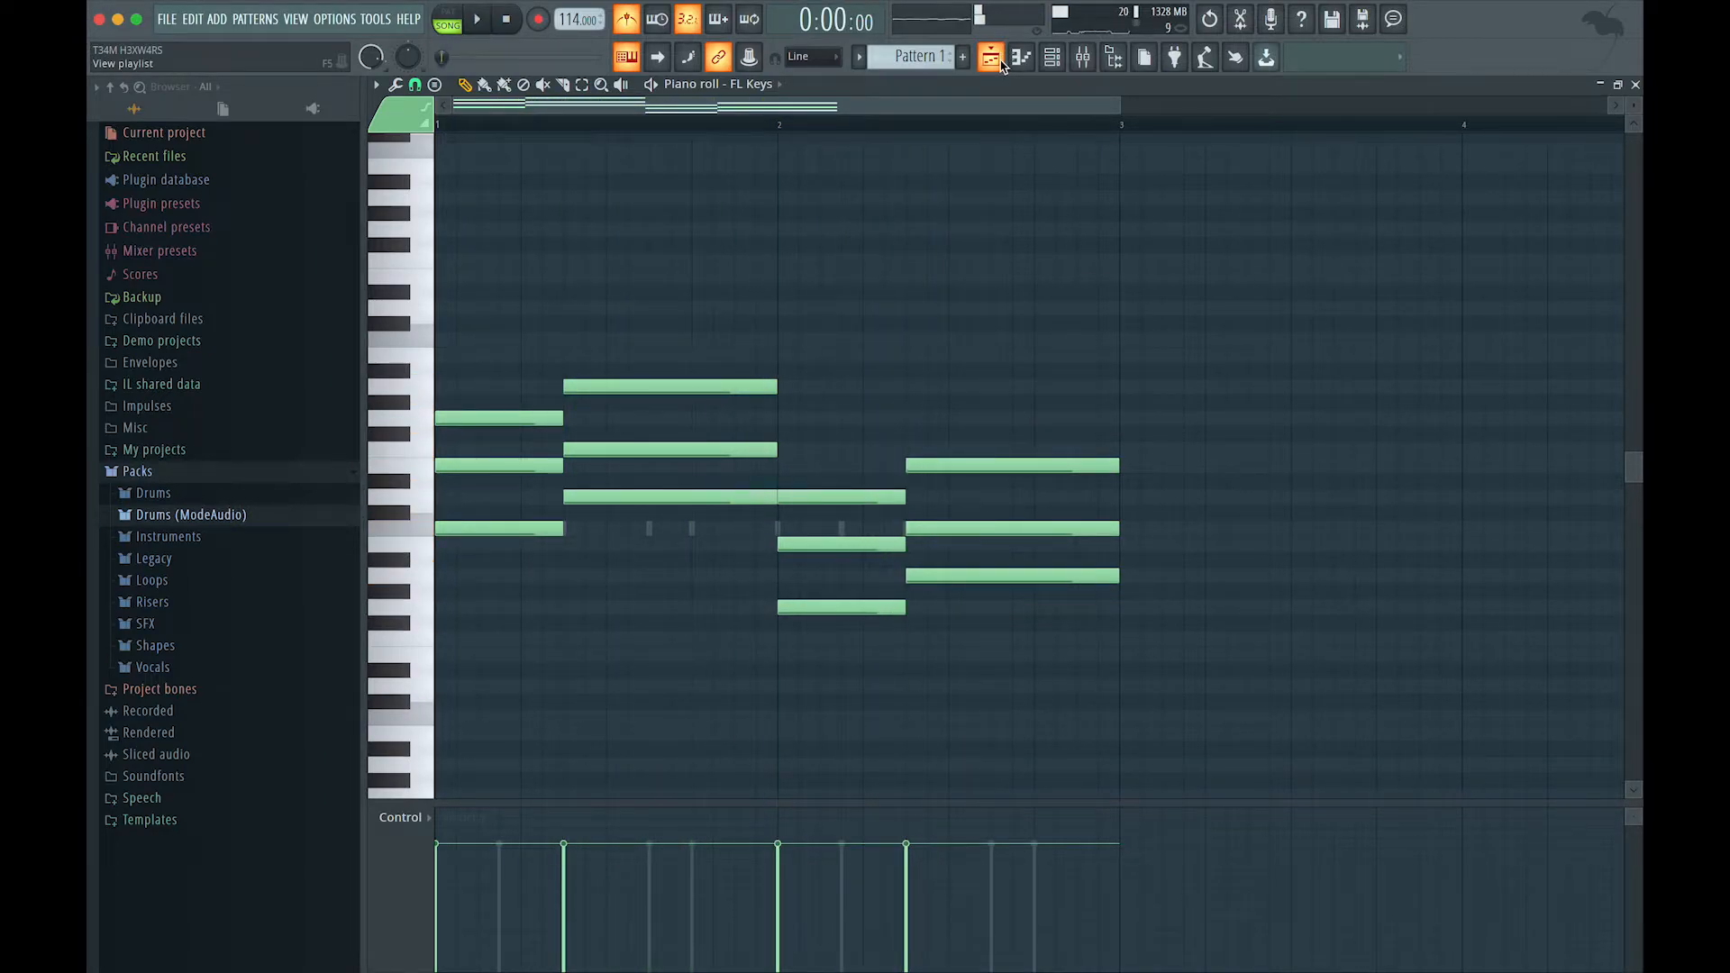
Return to the Channel rack and split Pattern 1 by channel into separate patterns.
{"action": "left_click", "coordinate": [1001, 63]}
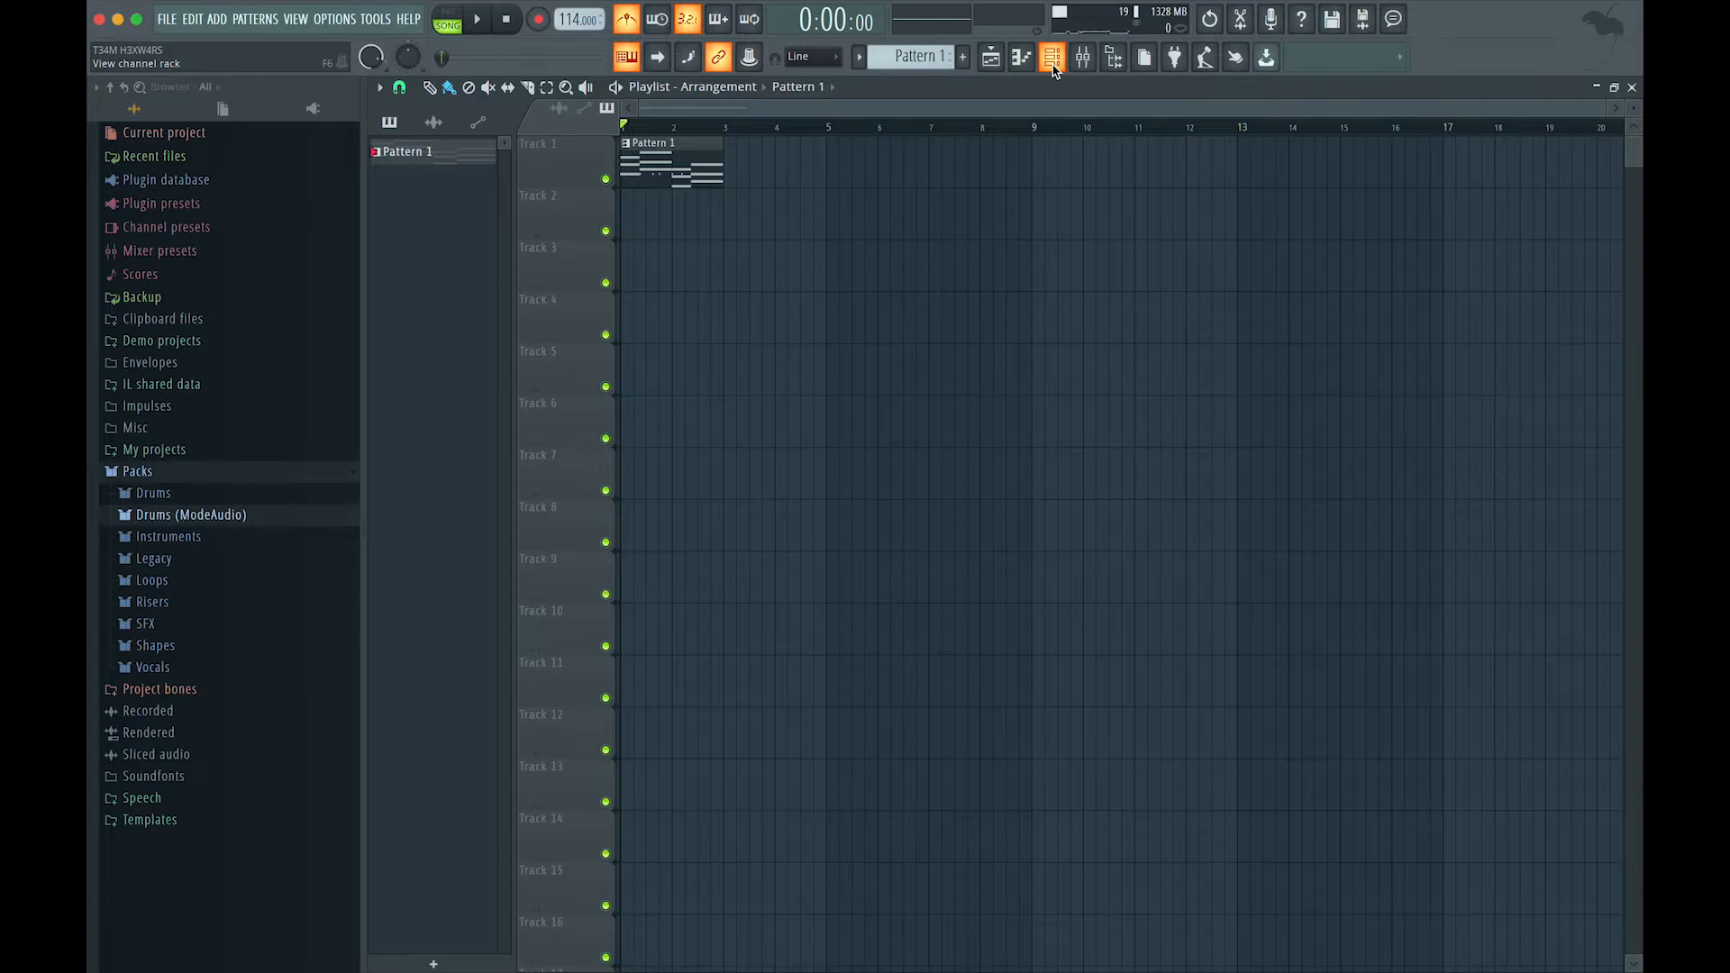
{"action": "left_click", "coordinate": [1053, 59]}
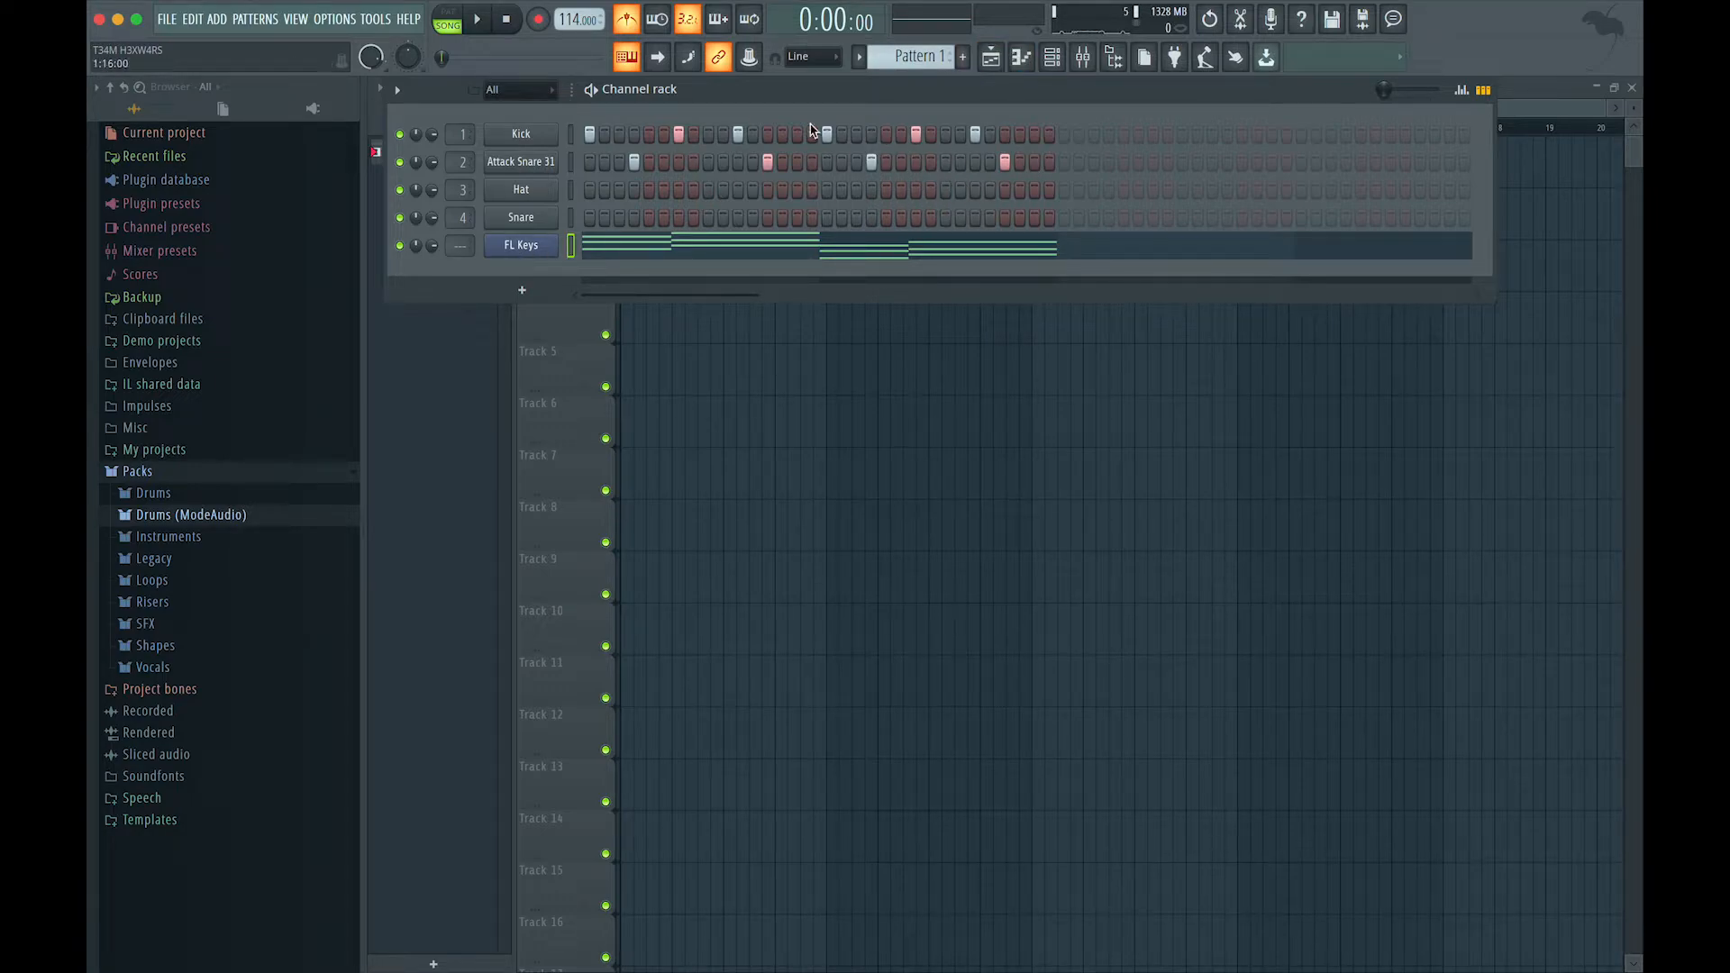
{"action": "left_click", "coordinate": [927, 59]}
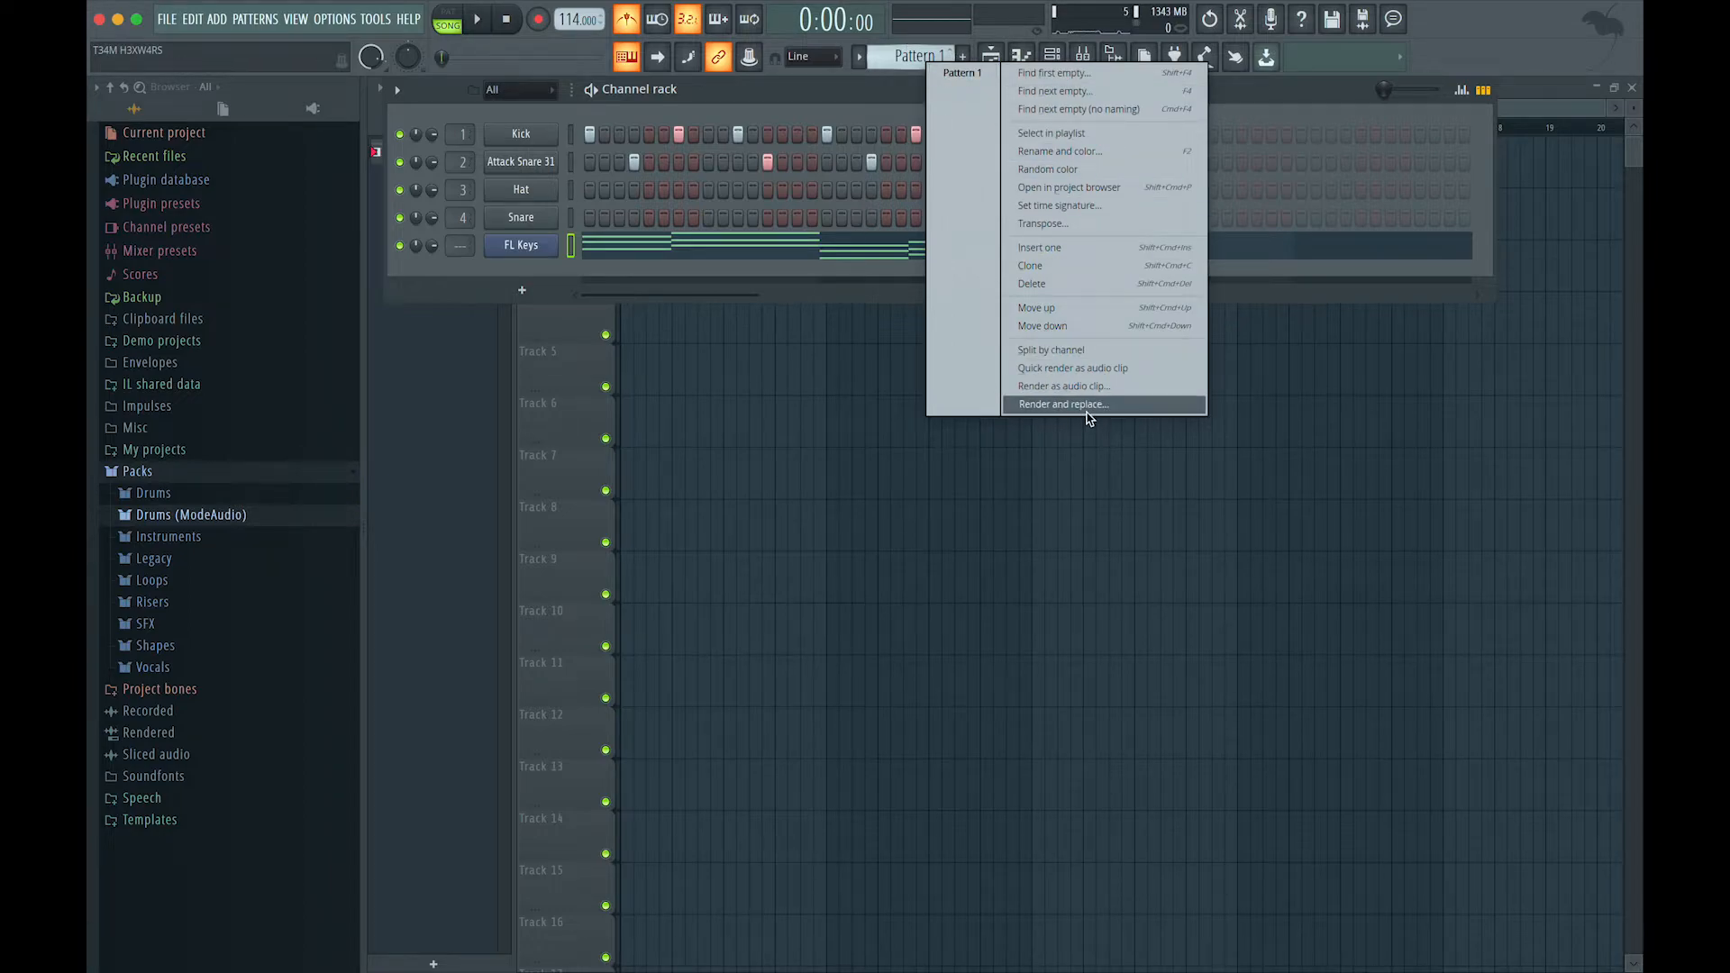
{"action": "left_click", "coordinate": [1067, 355]}
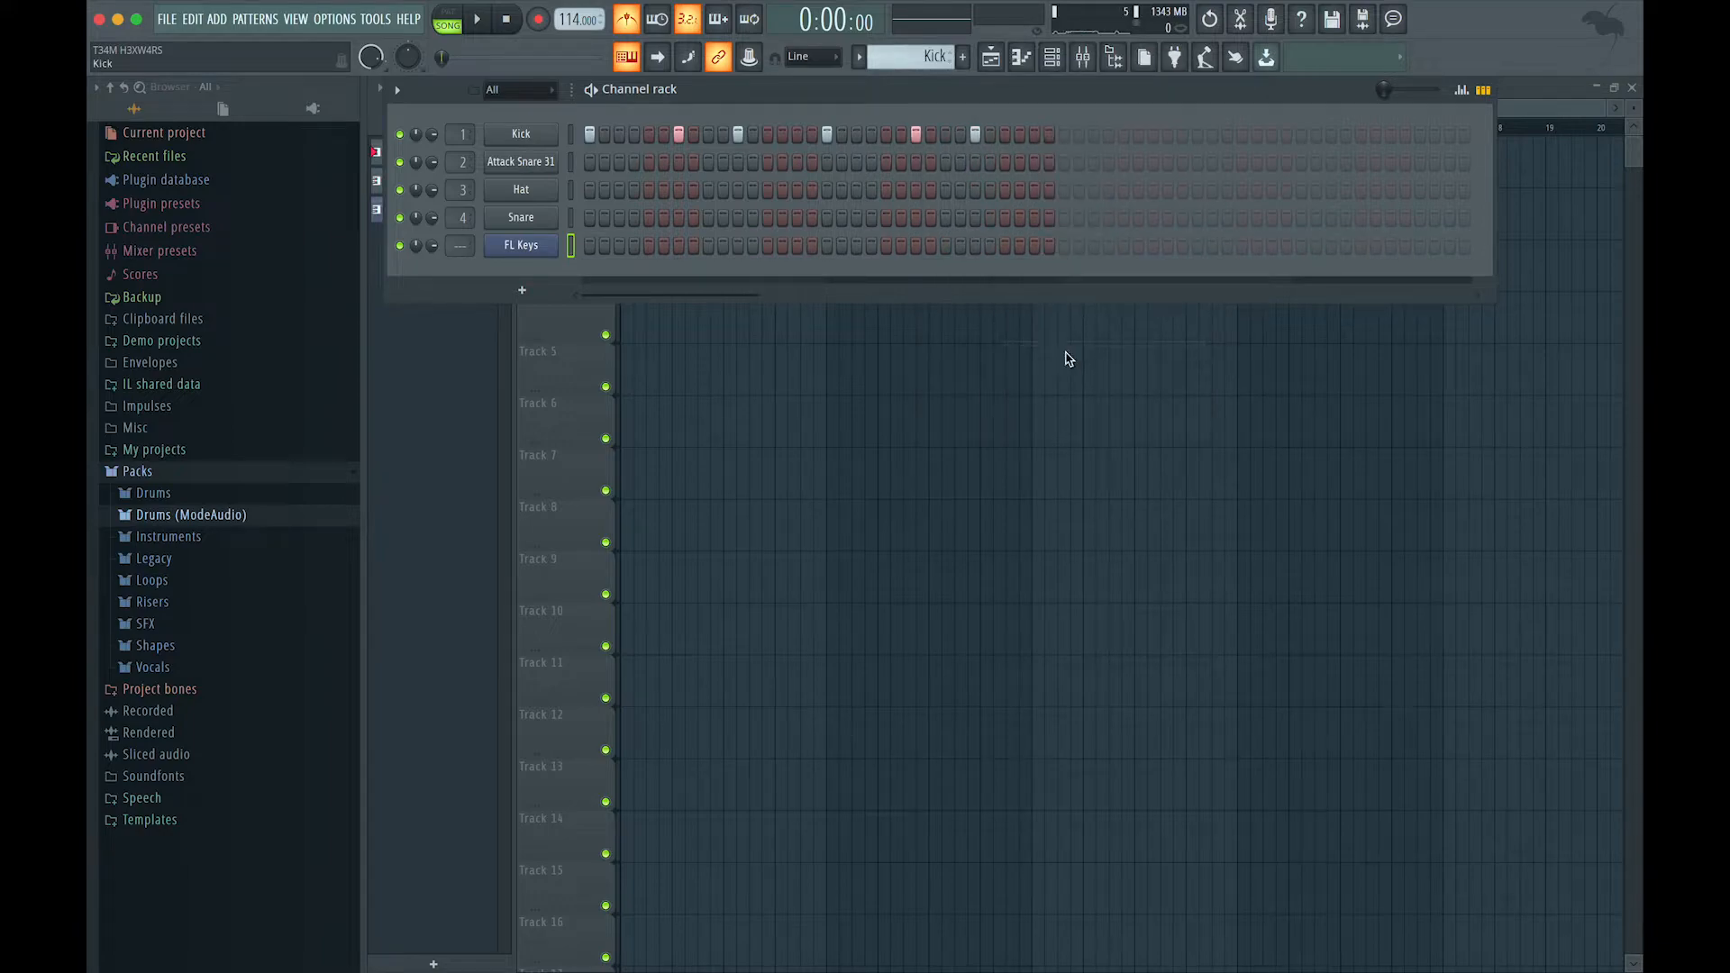
Replace the playlist's existing clip with the Kick, Attack Snare 31 and FL Keys patterns at bar 1 on Tracks 1 to 3.
{"action": "left_click", "coordinate": [994, 61]}
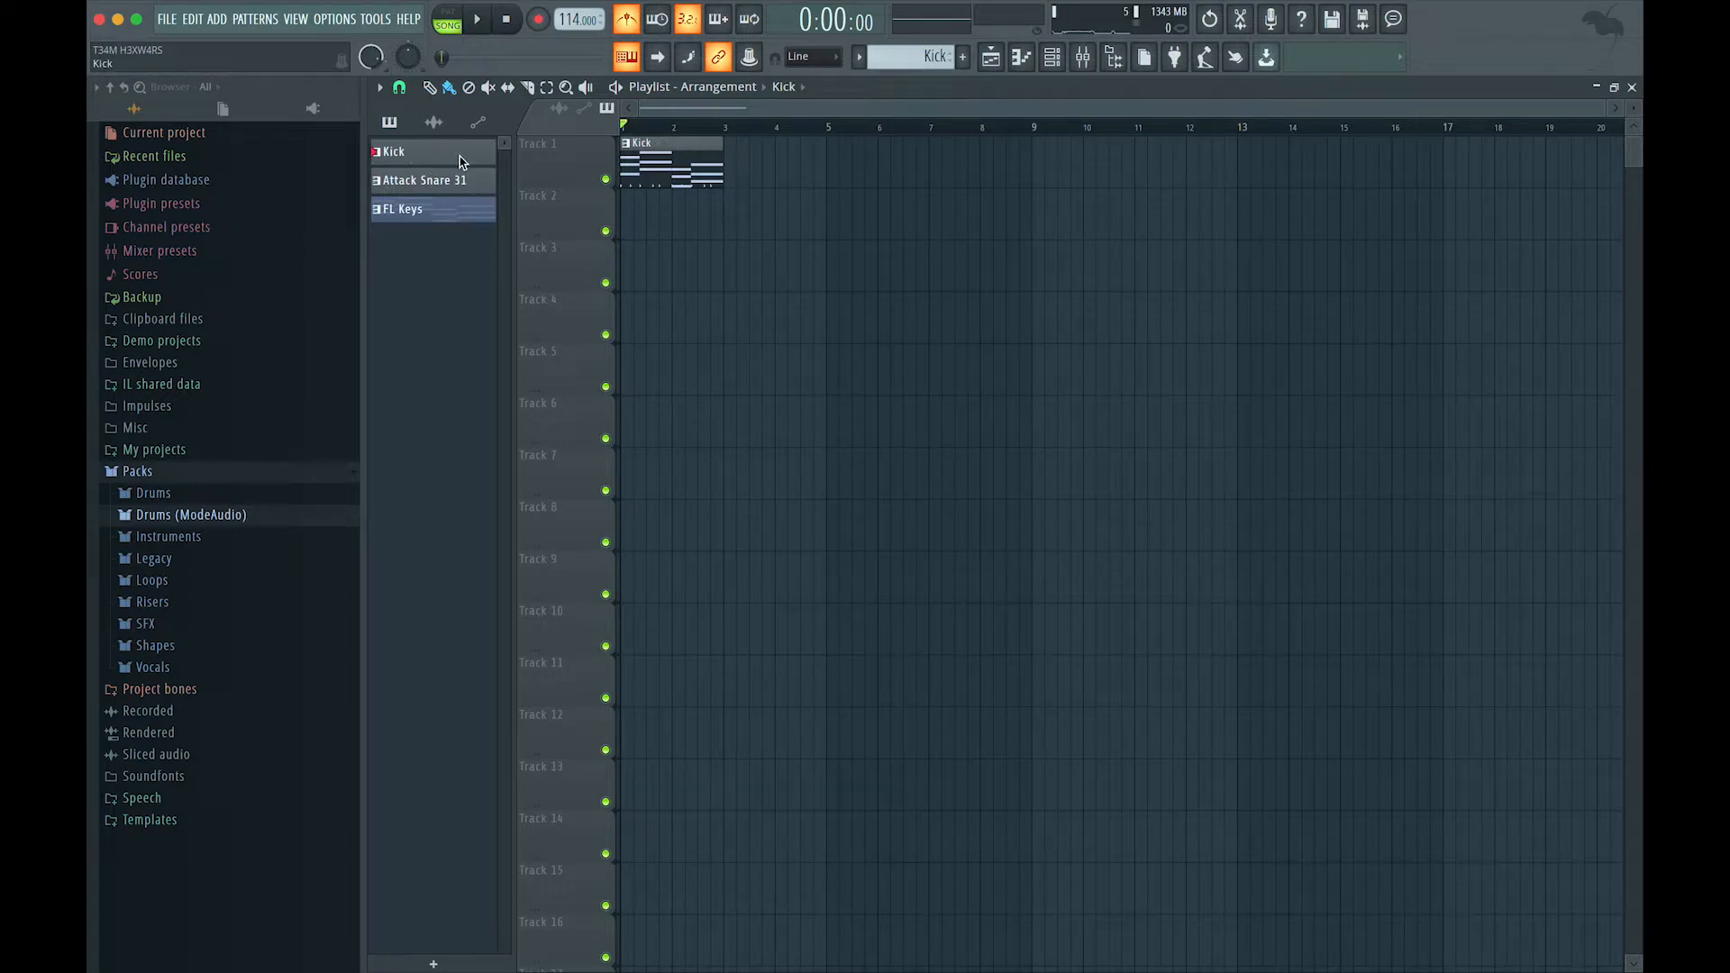
{"action": "right_click", "coordinate": [666, 173]}
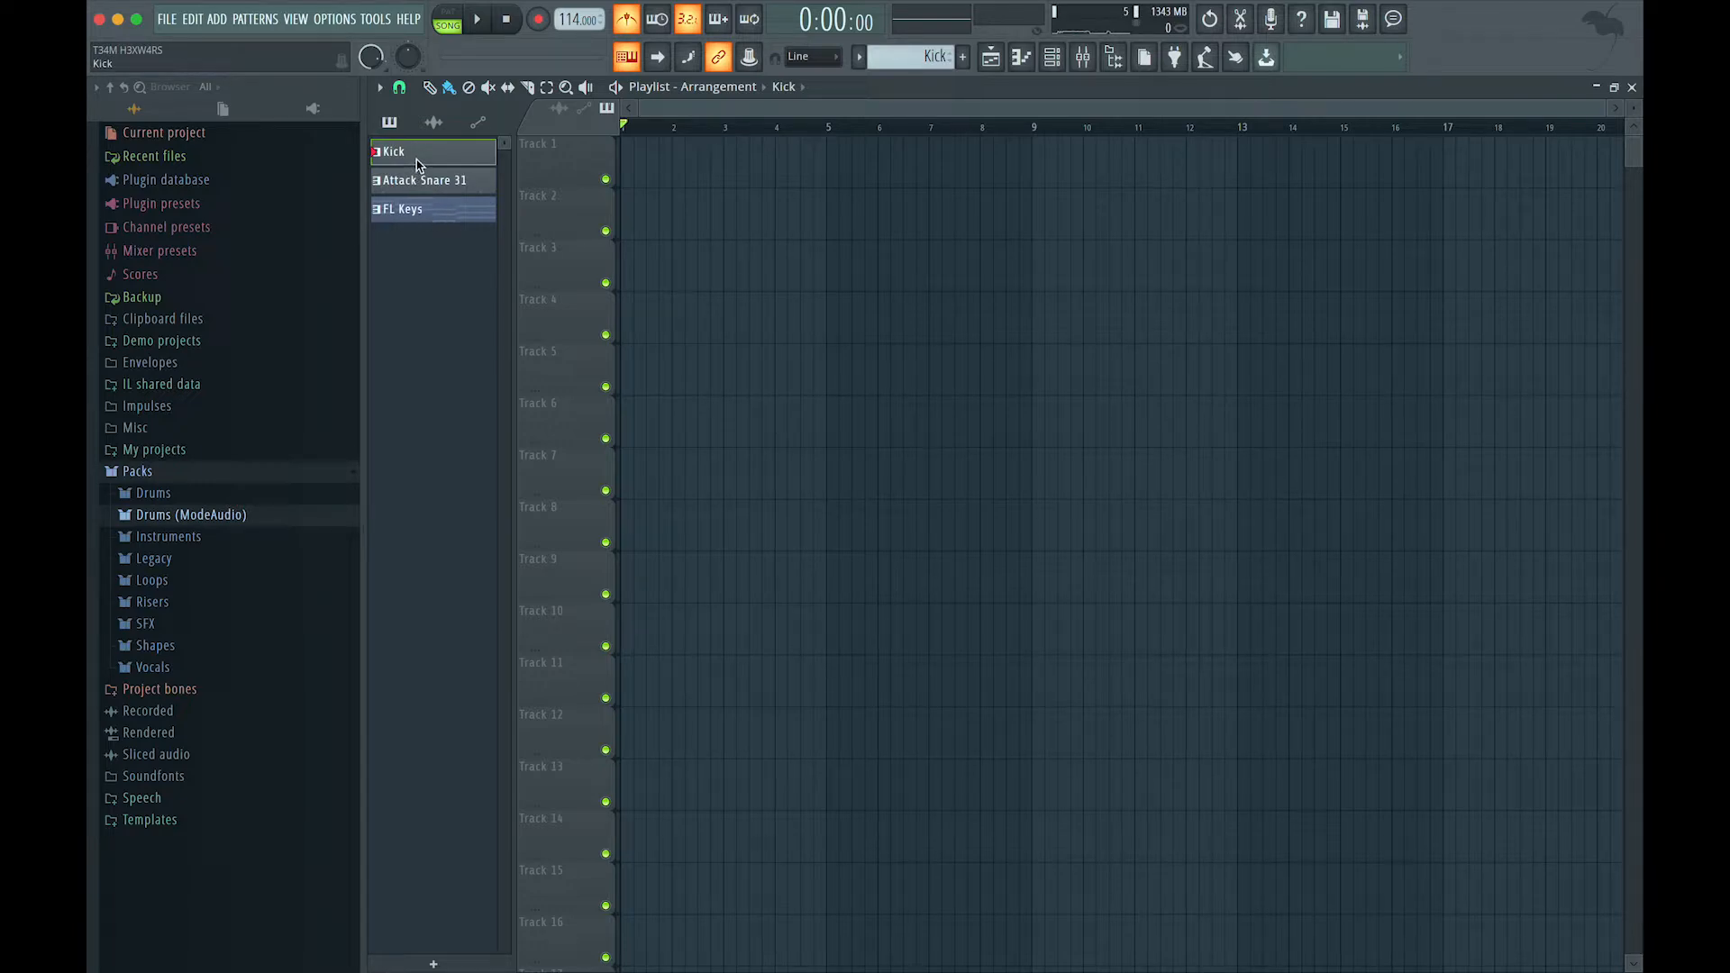
{"action": "left_click", "coordinate": [446, 215]}
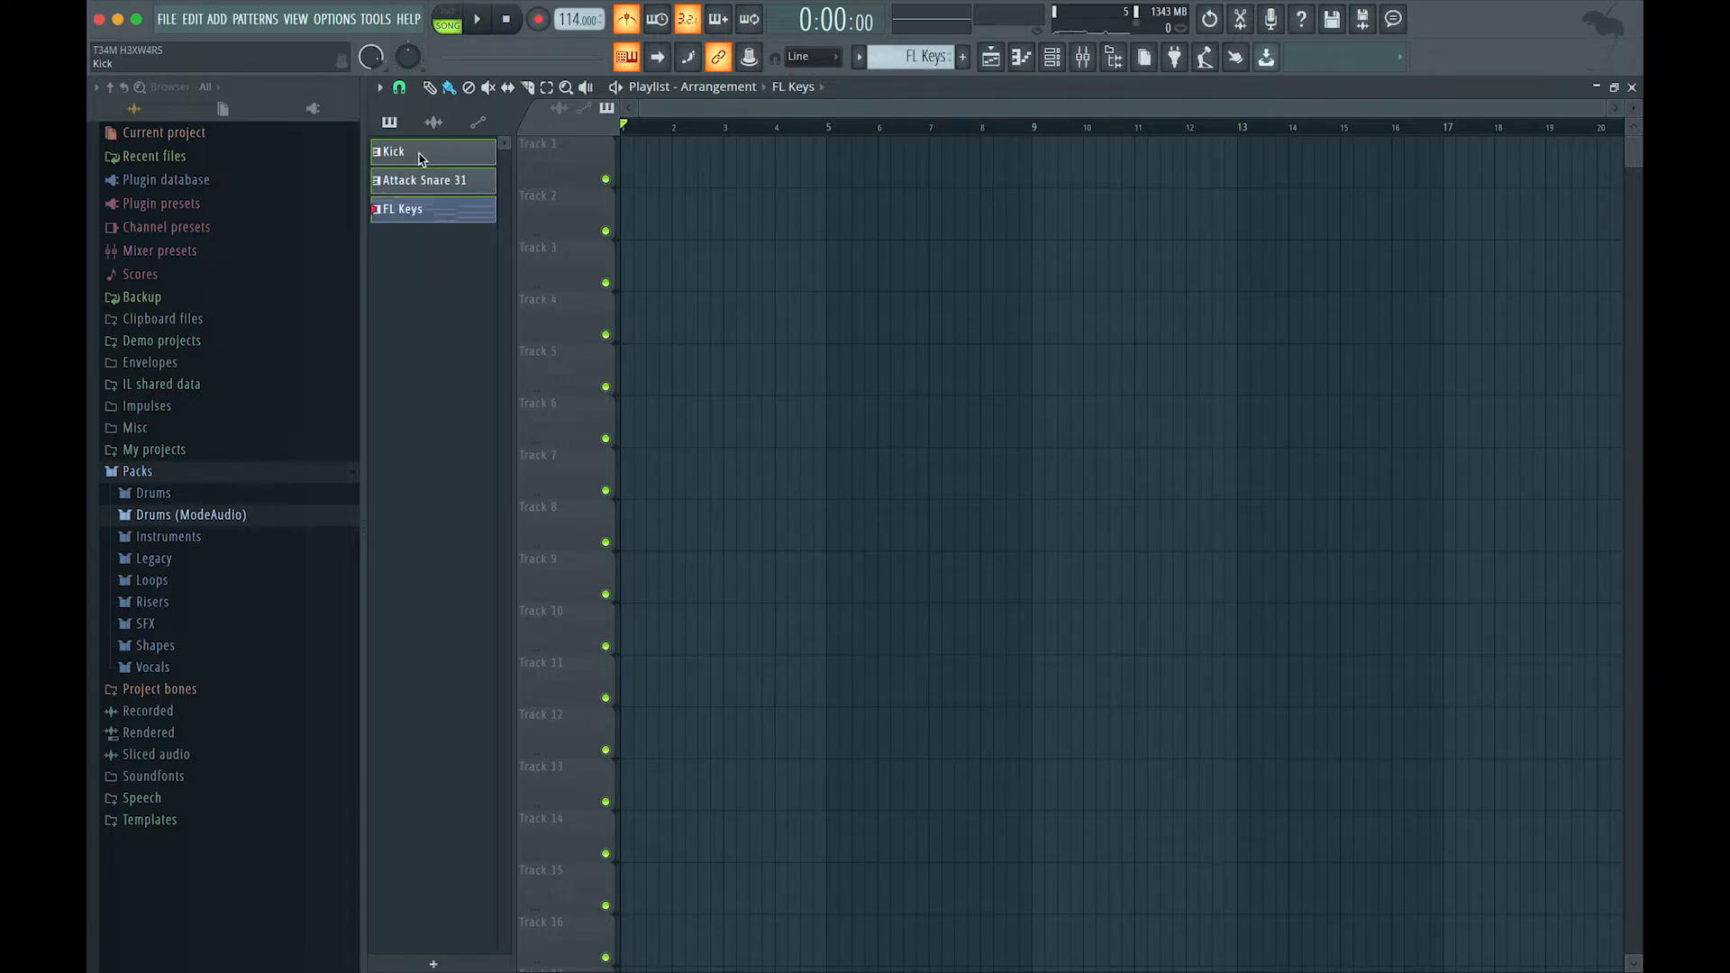
{"action": "left_click_drag", "start_coordinate": [393, 161], "coordinate": [628, 170]}
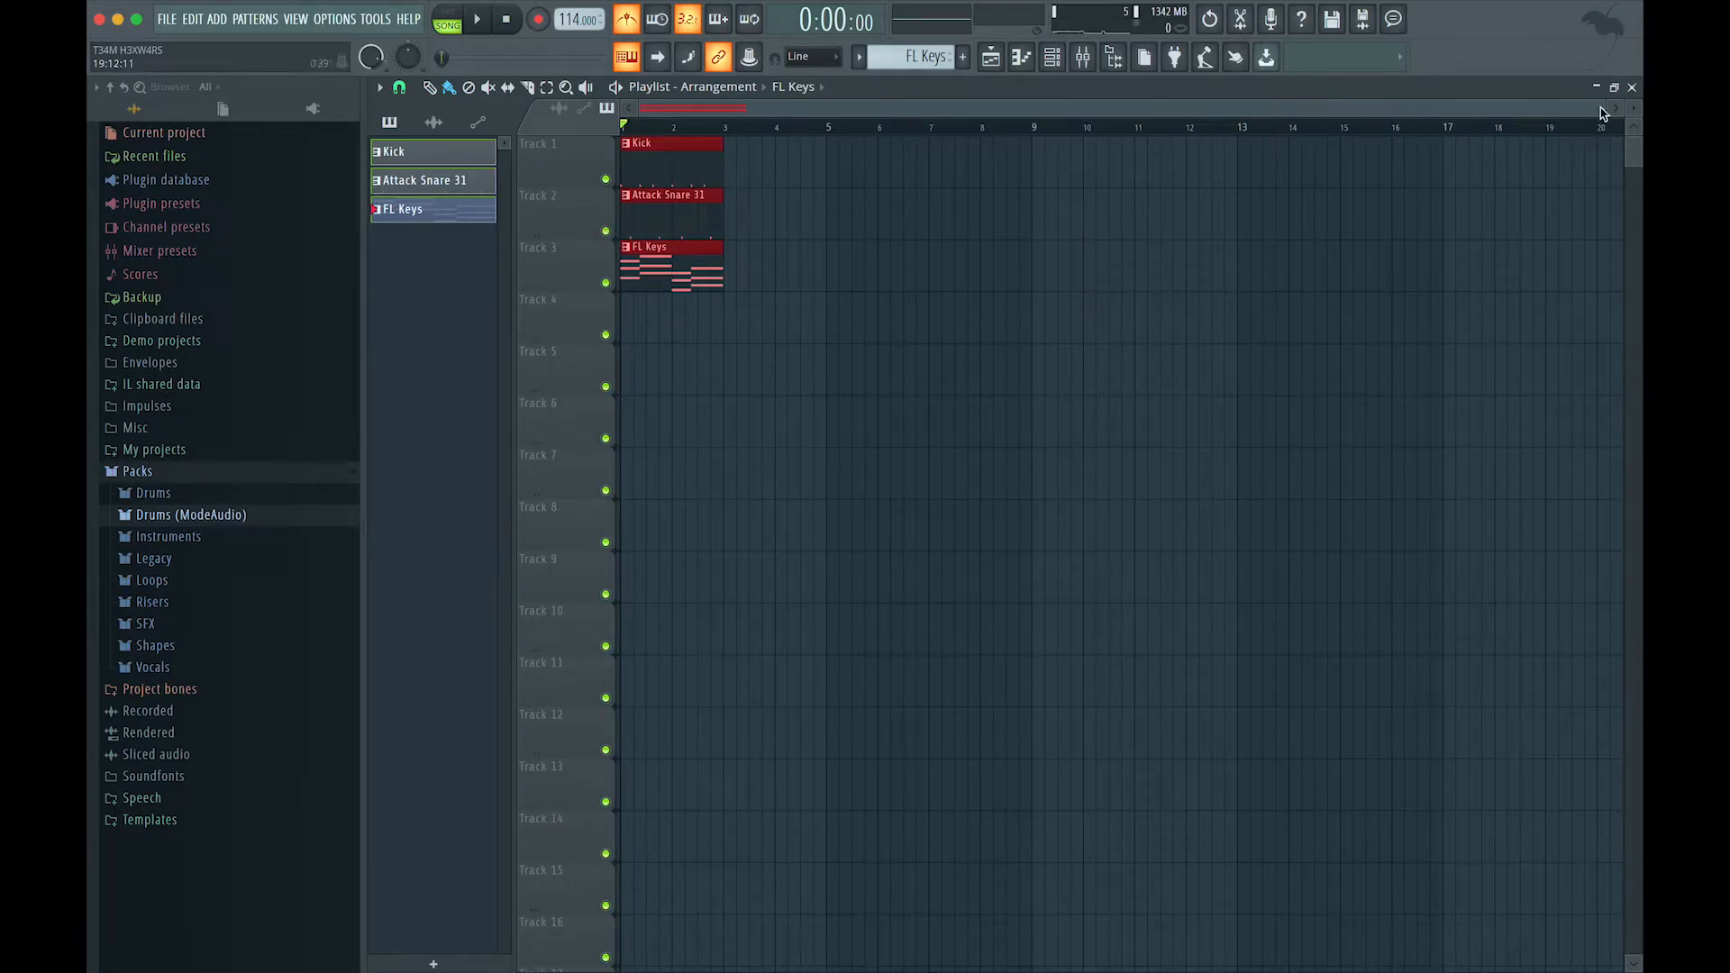
Duplicate the Kick, Attack Snare 31 and FL Keys clips end to end through bar 18.
{"action": "left_click_drag", "start_coordinate": [1603, 112], "coordinate": [1640, 114]}
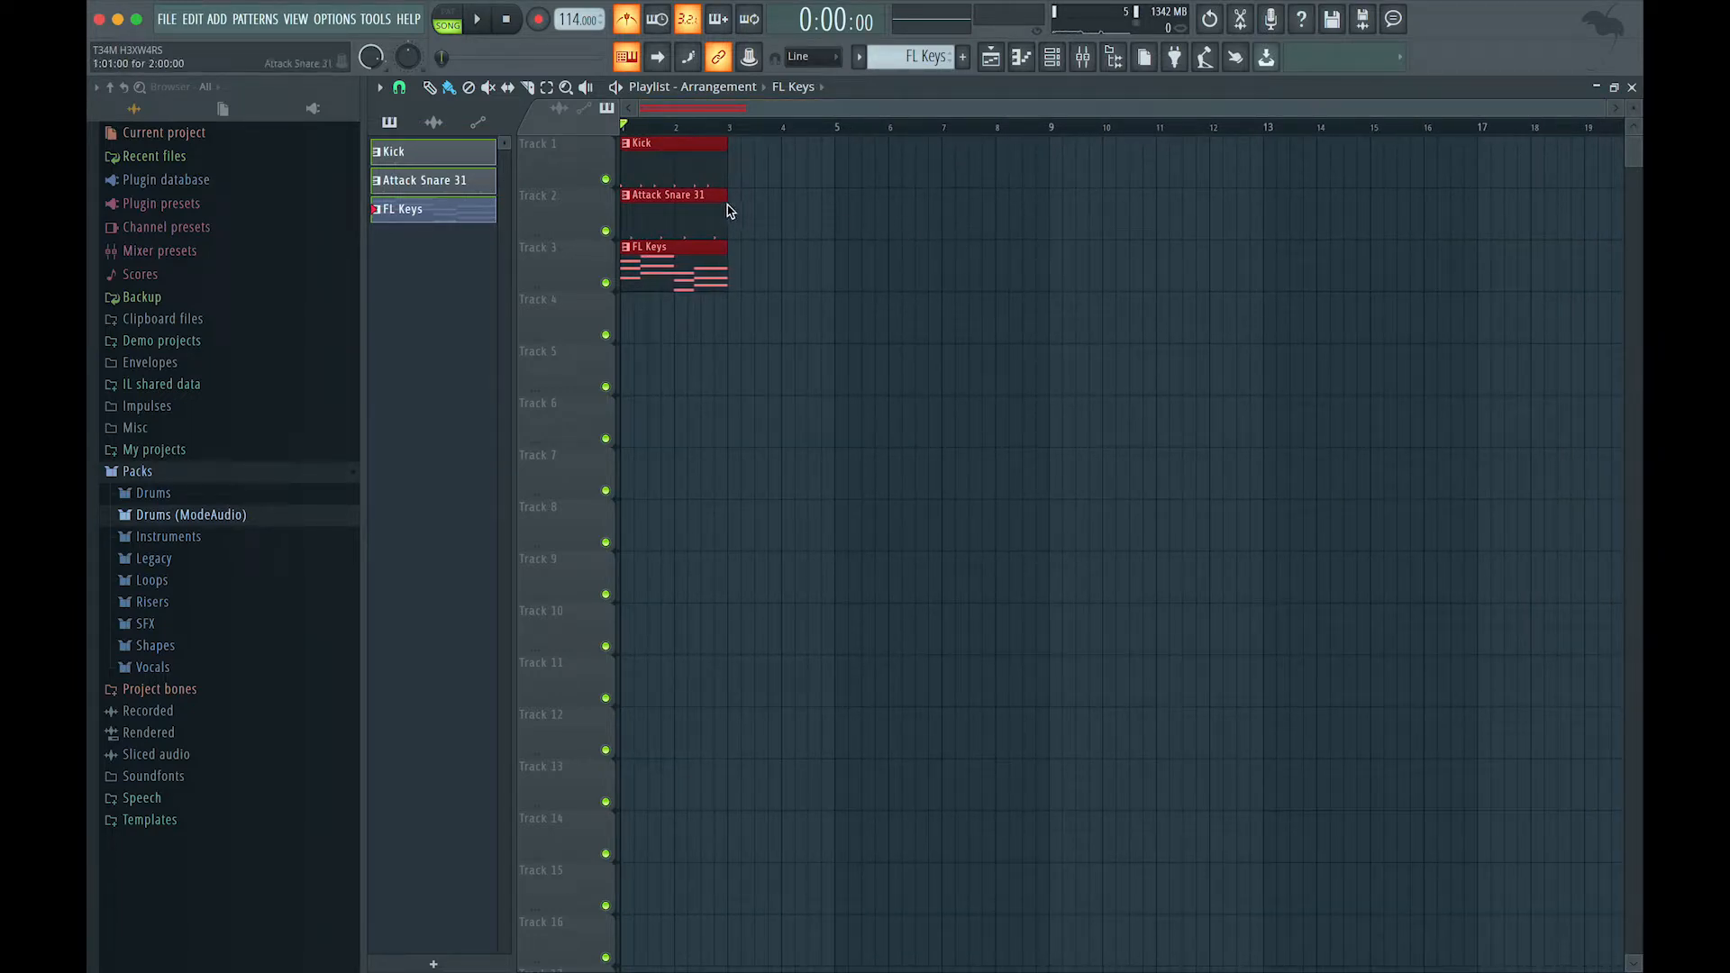
{"action": "left_click_drag", "start_coordinate": [667, 179], "coordinate": [991, 189]}
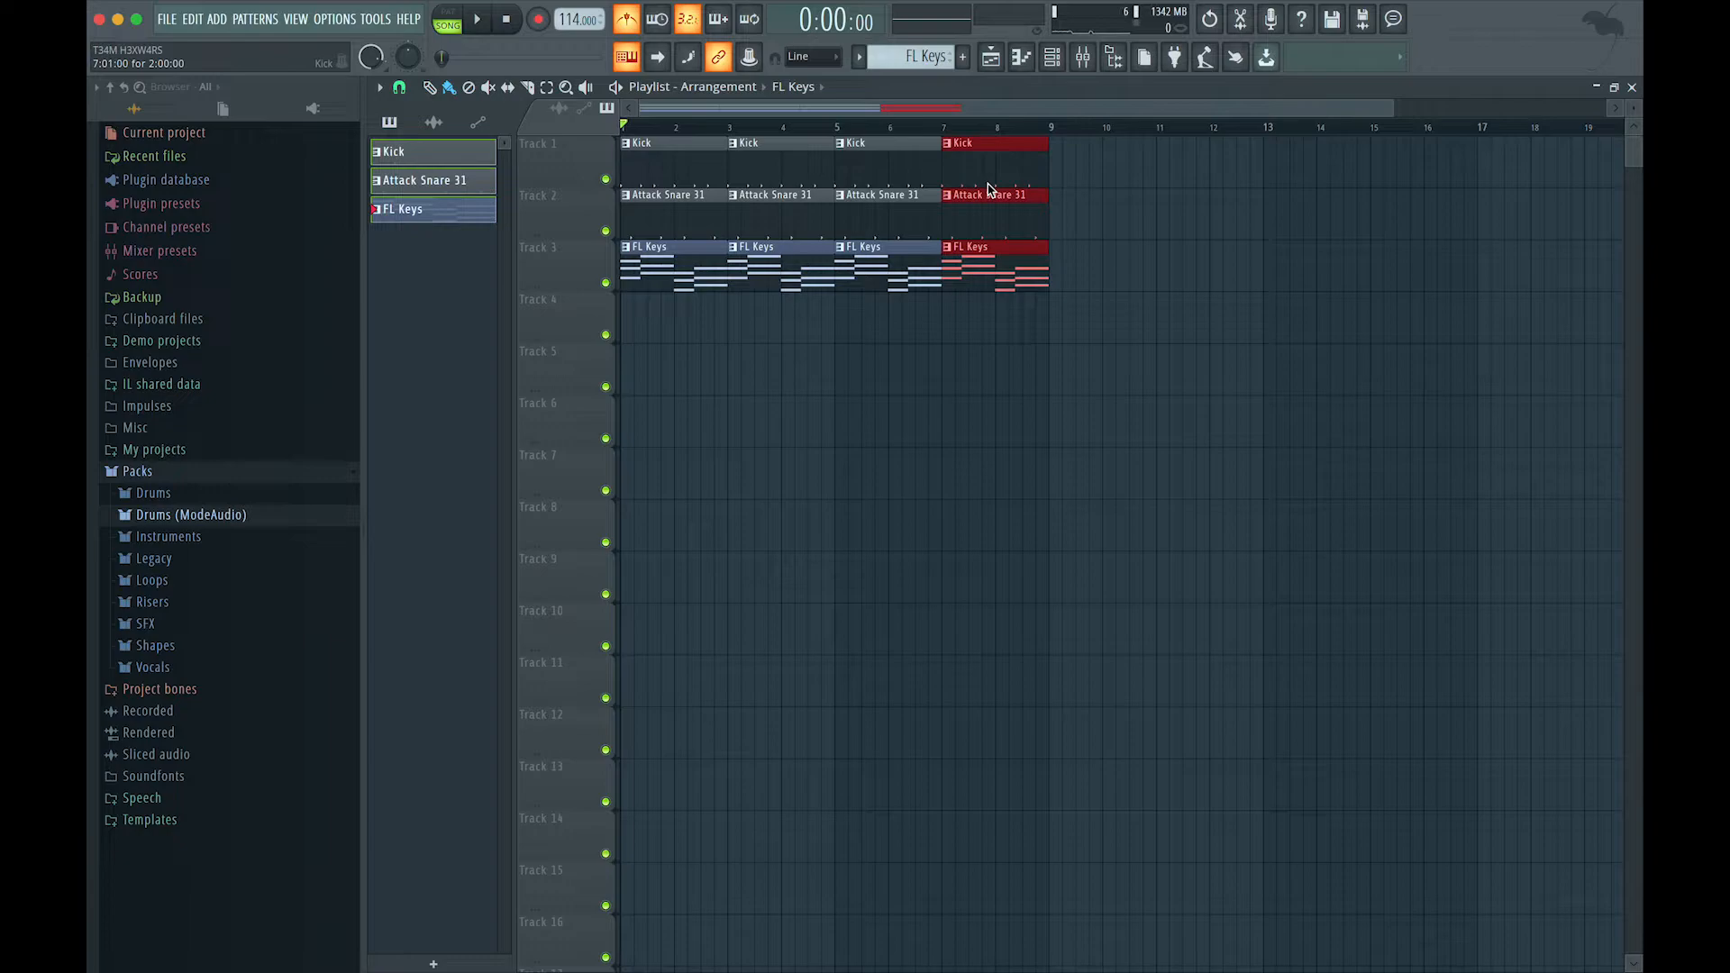
{"action": "key", "text": "ctrl+b"}
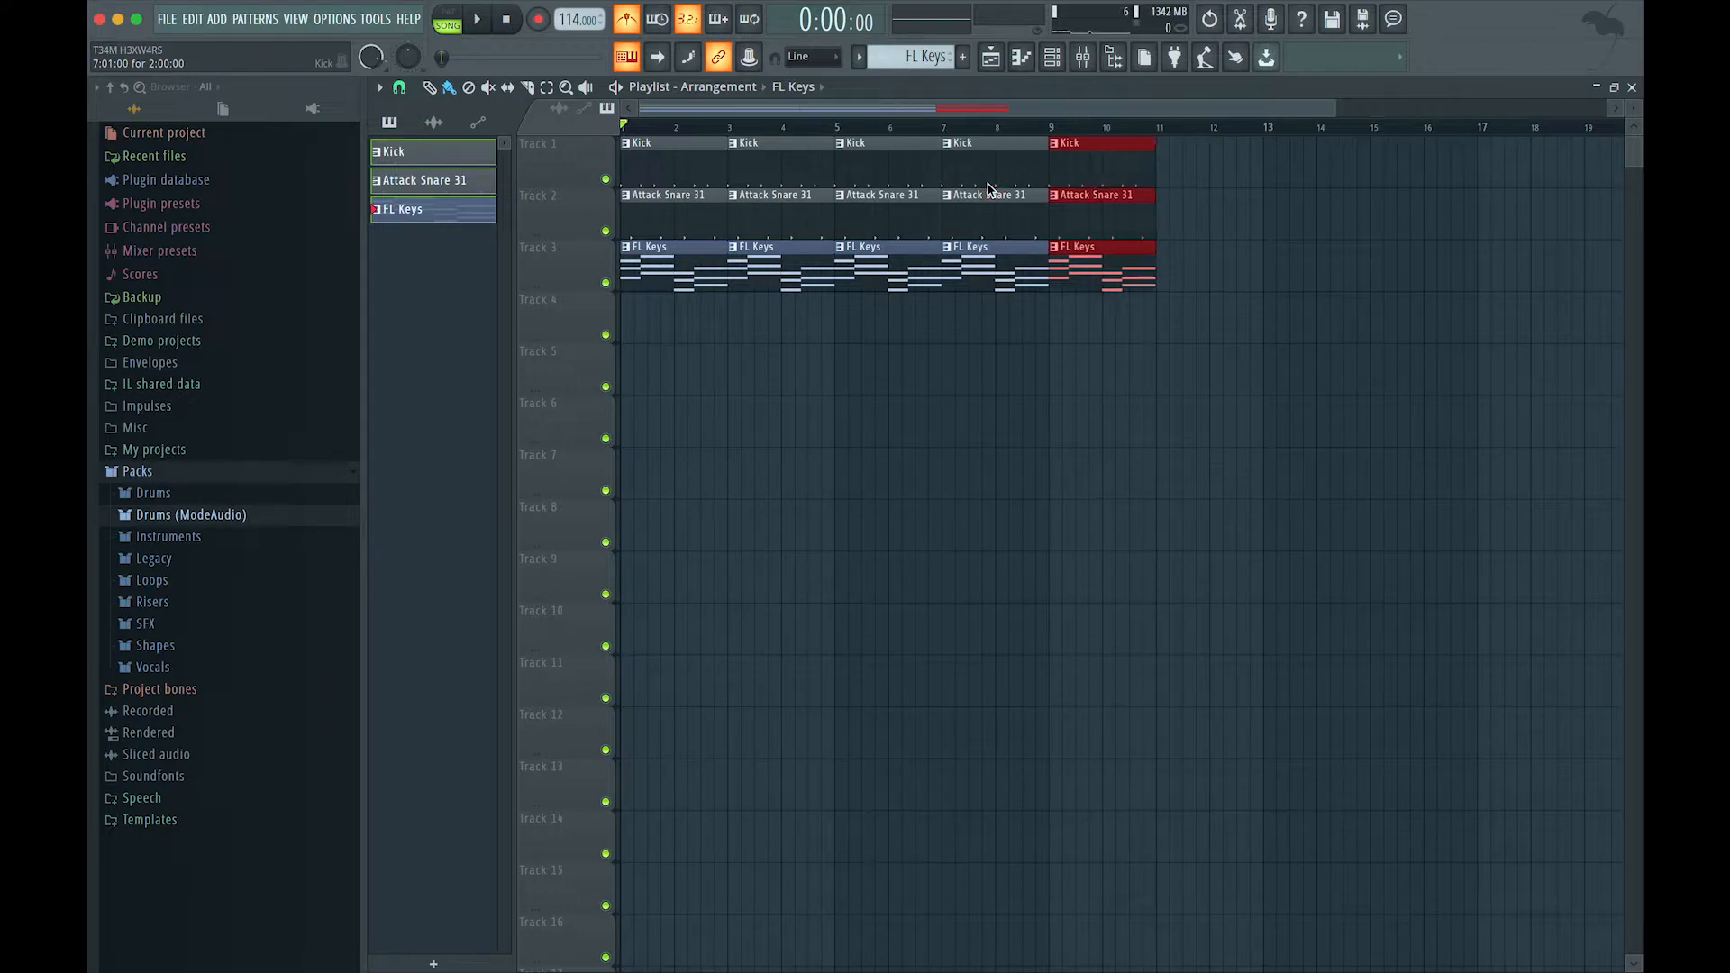
{"action": "key", "text": "ctrl+b"}
{"action": "key", "text": "ctrl+b"}
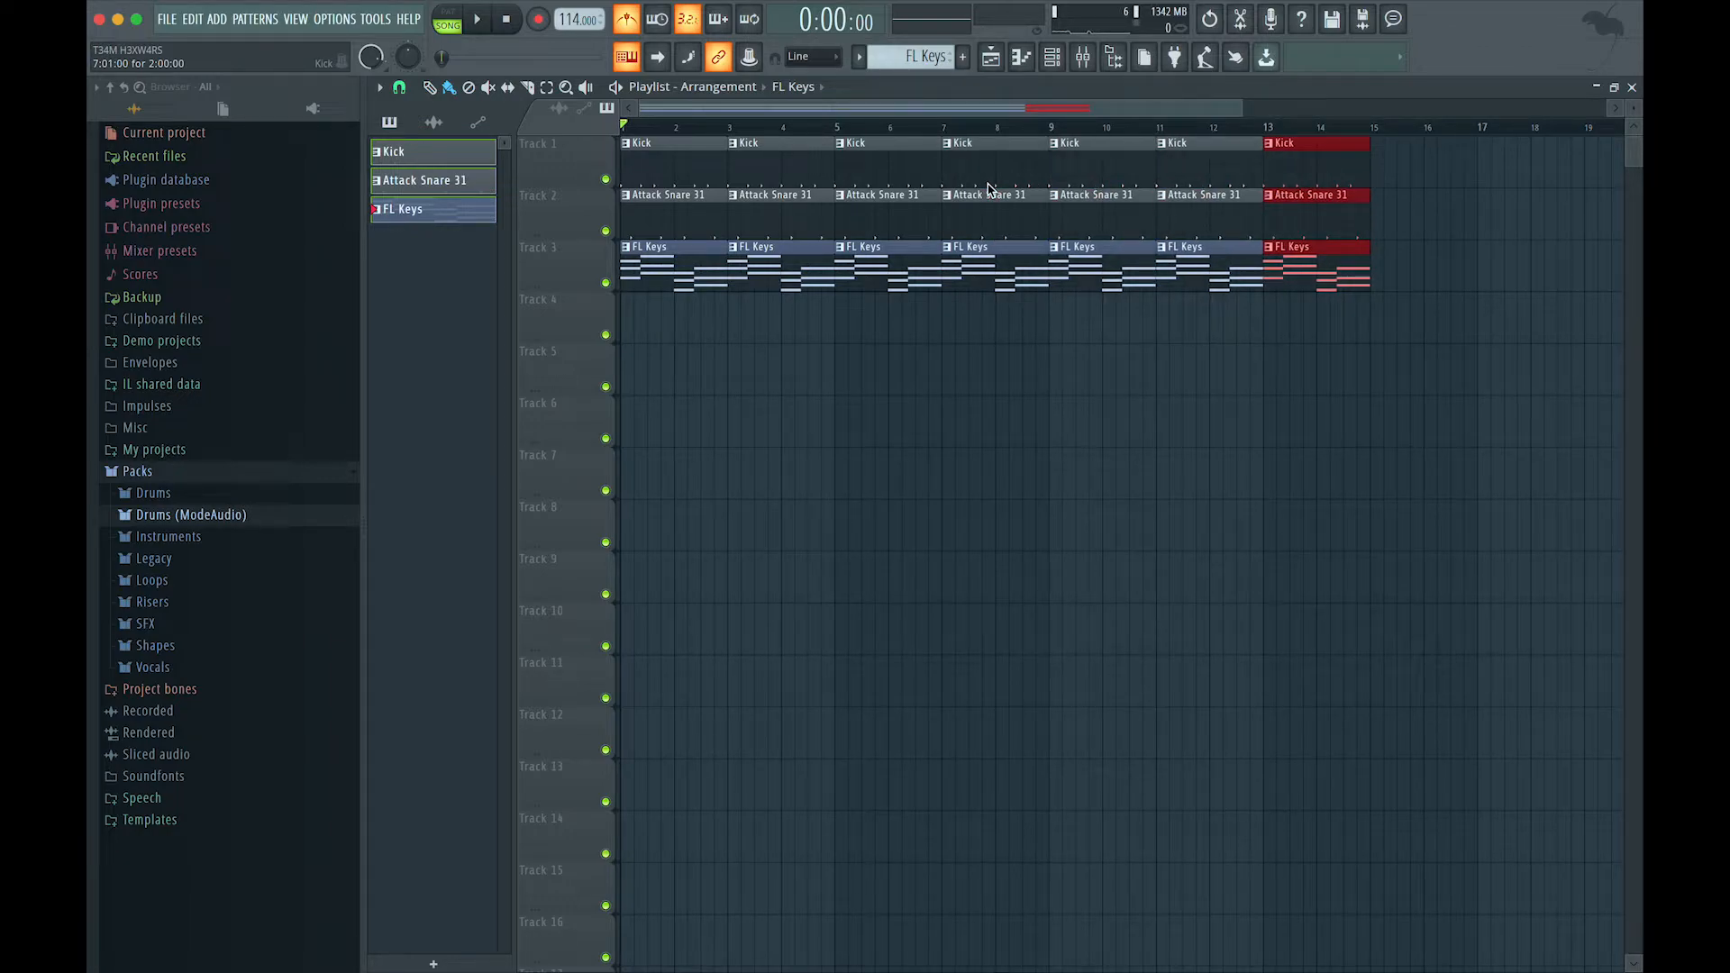
{"action": "key", "text": "ctrl+b"}
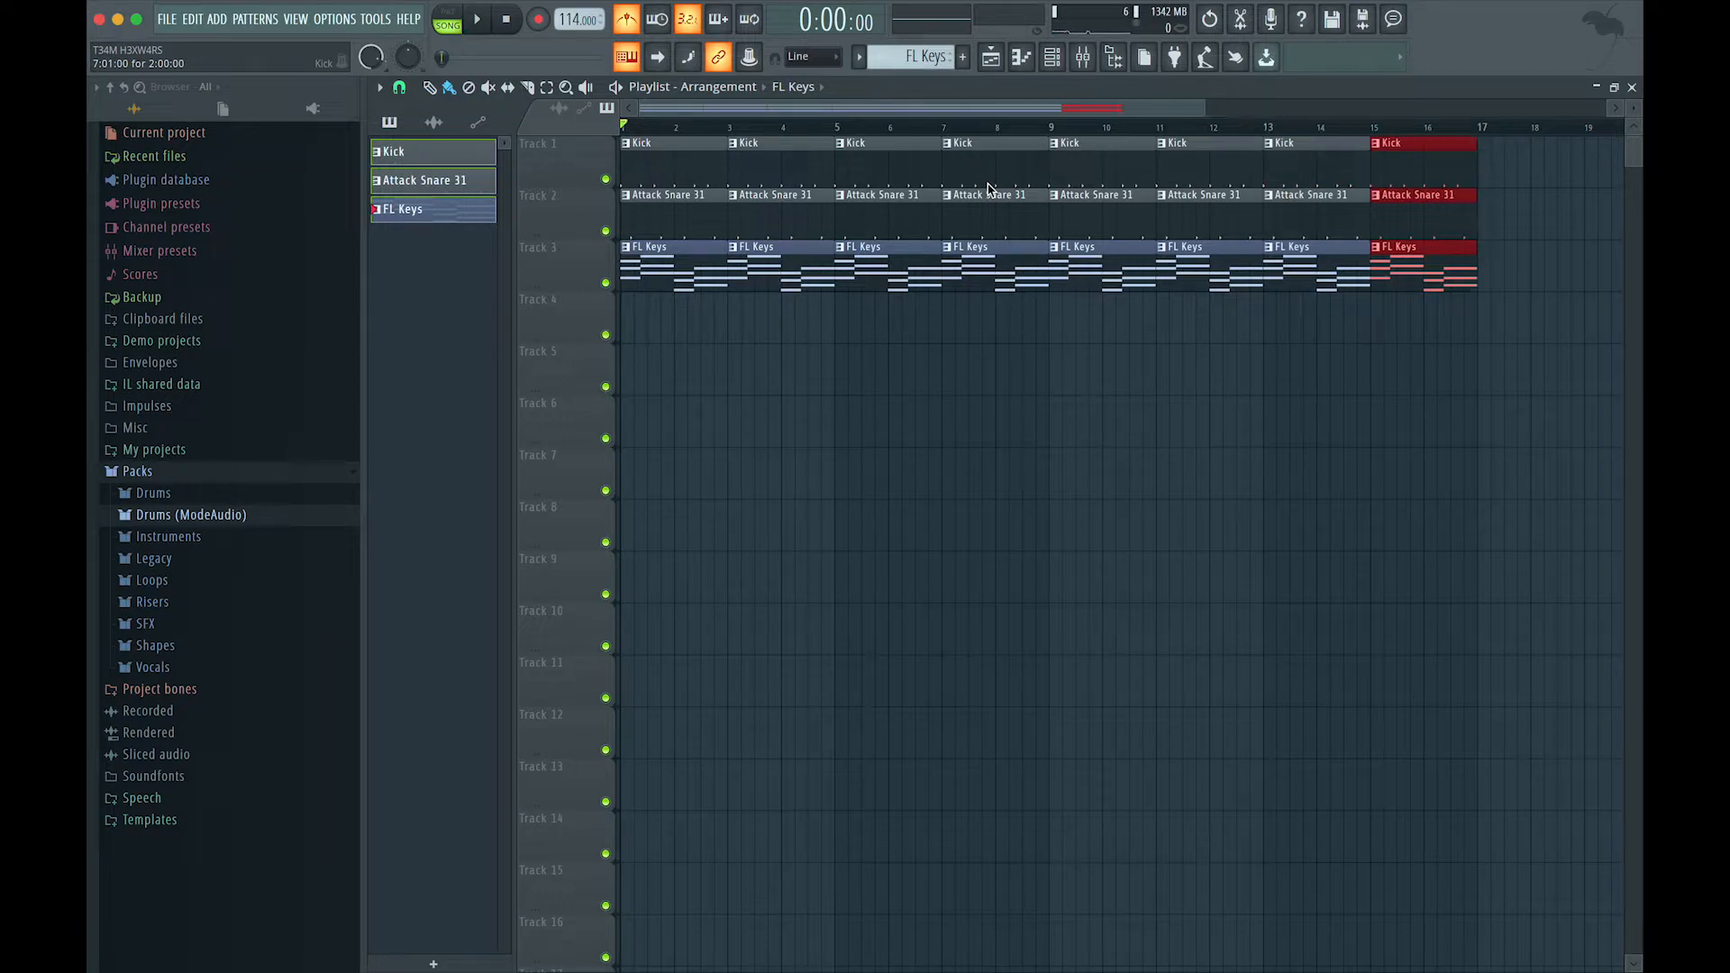
{"action": "key", "text": "ctrl+b"}
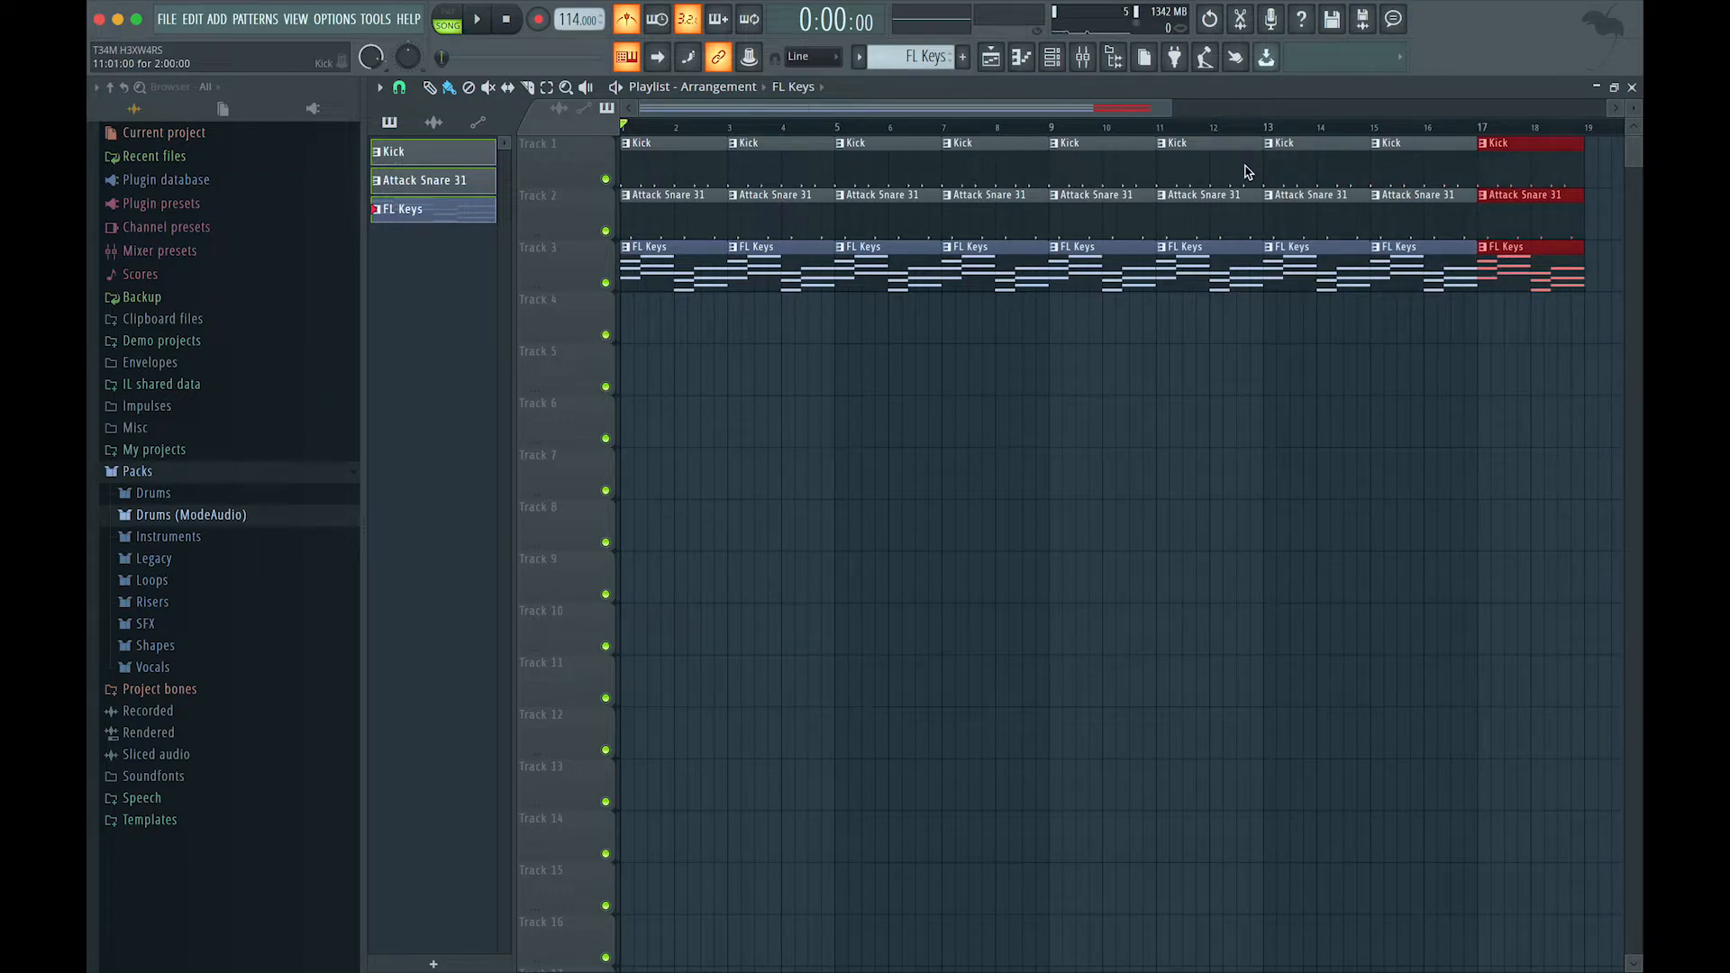
Play the arrangement, turn off the metronome, and restart playback from the beginning.
{"action": "left_click_drag", "start_coordinate": [1175, 118], "coordinate": [1448, 109]}
{"action": "key", "text": "space"}
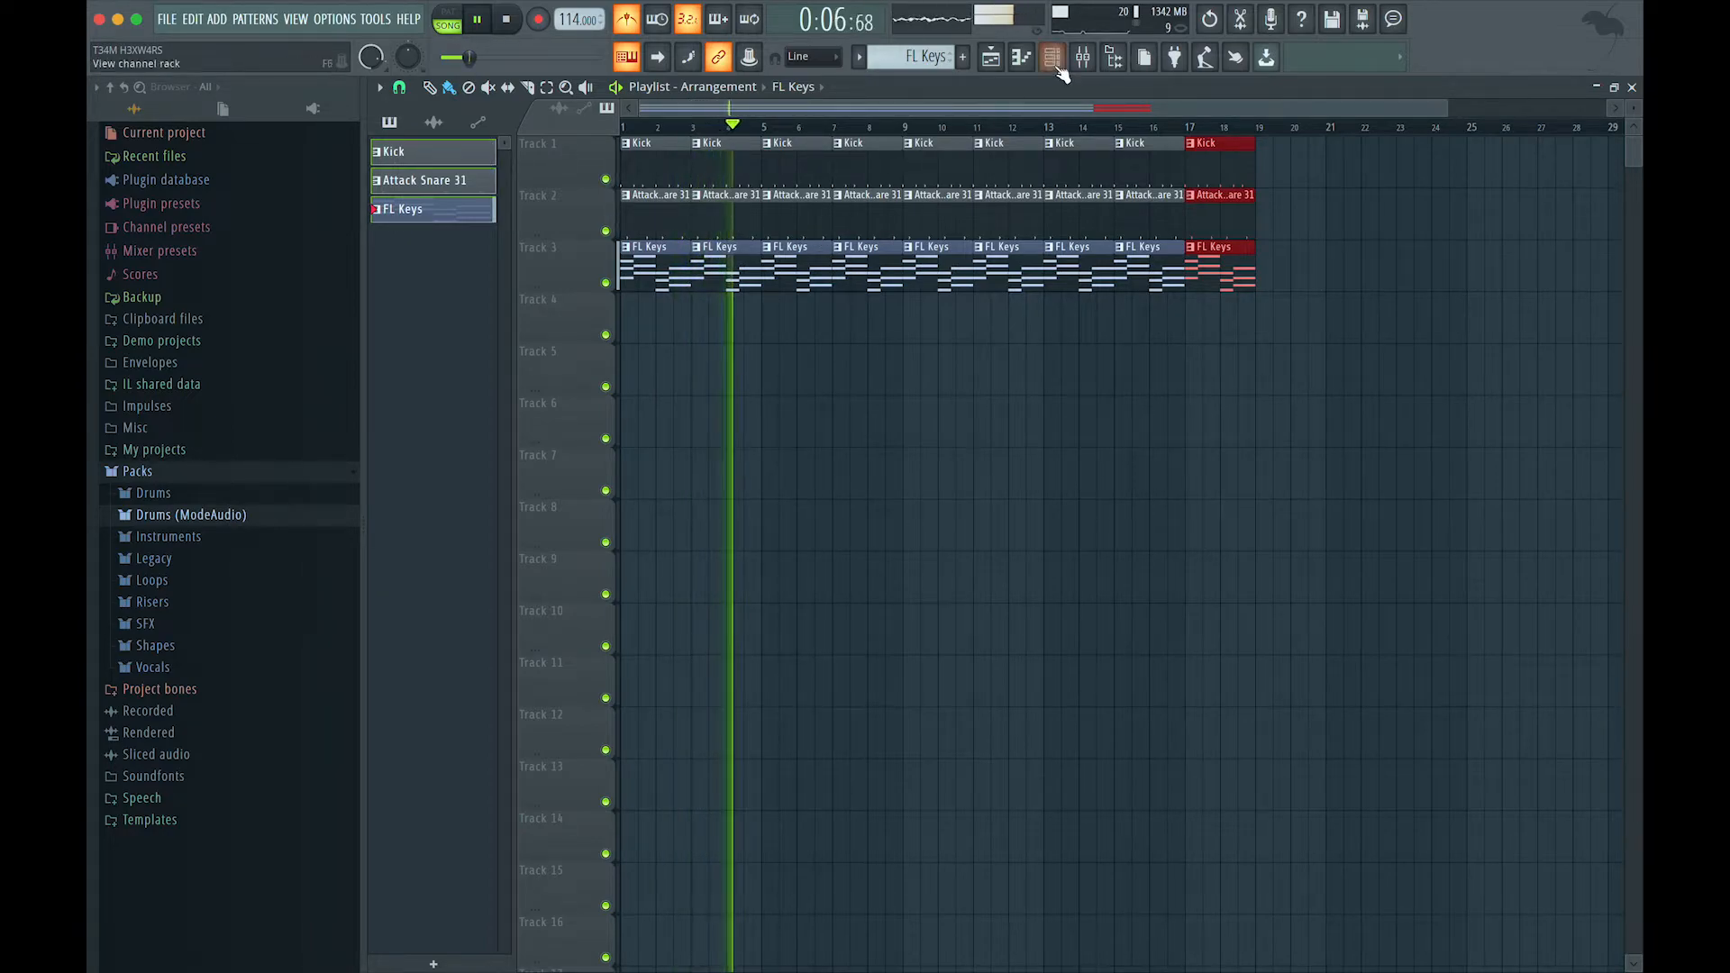
{"action": "left_click", "coordinate": [627, 18]}
{"action": "key", "text": "space"}
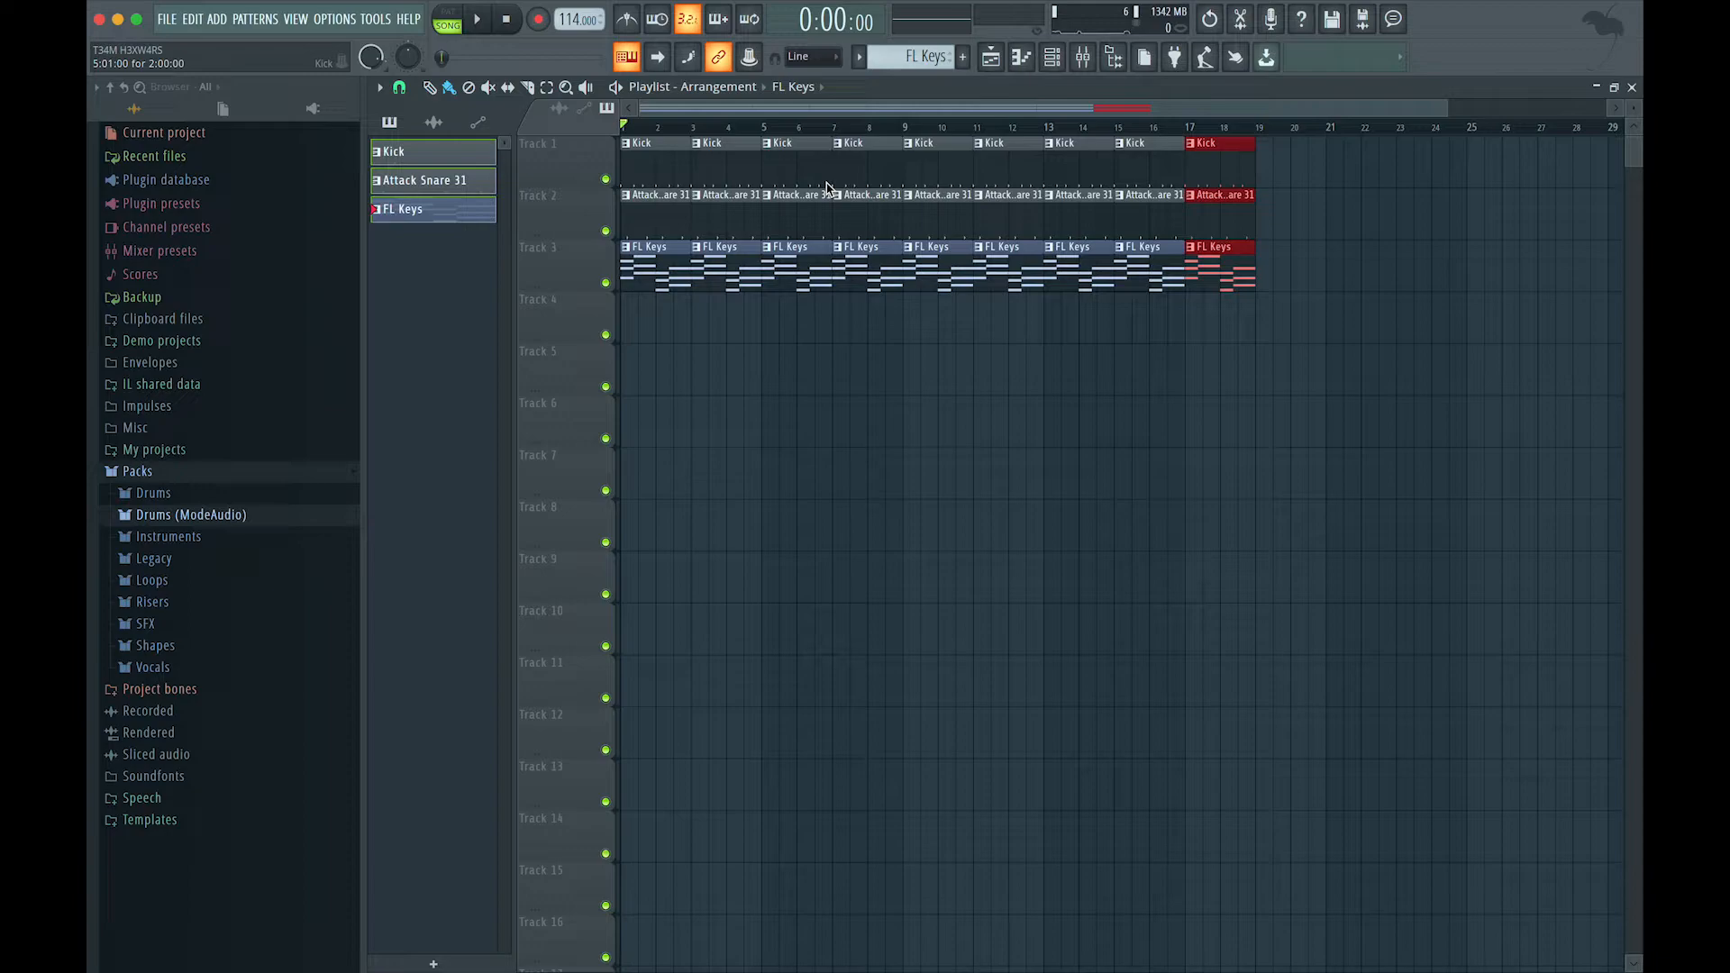
{"action": "key", "text": "space"}
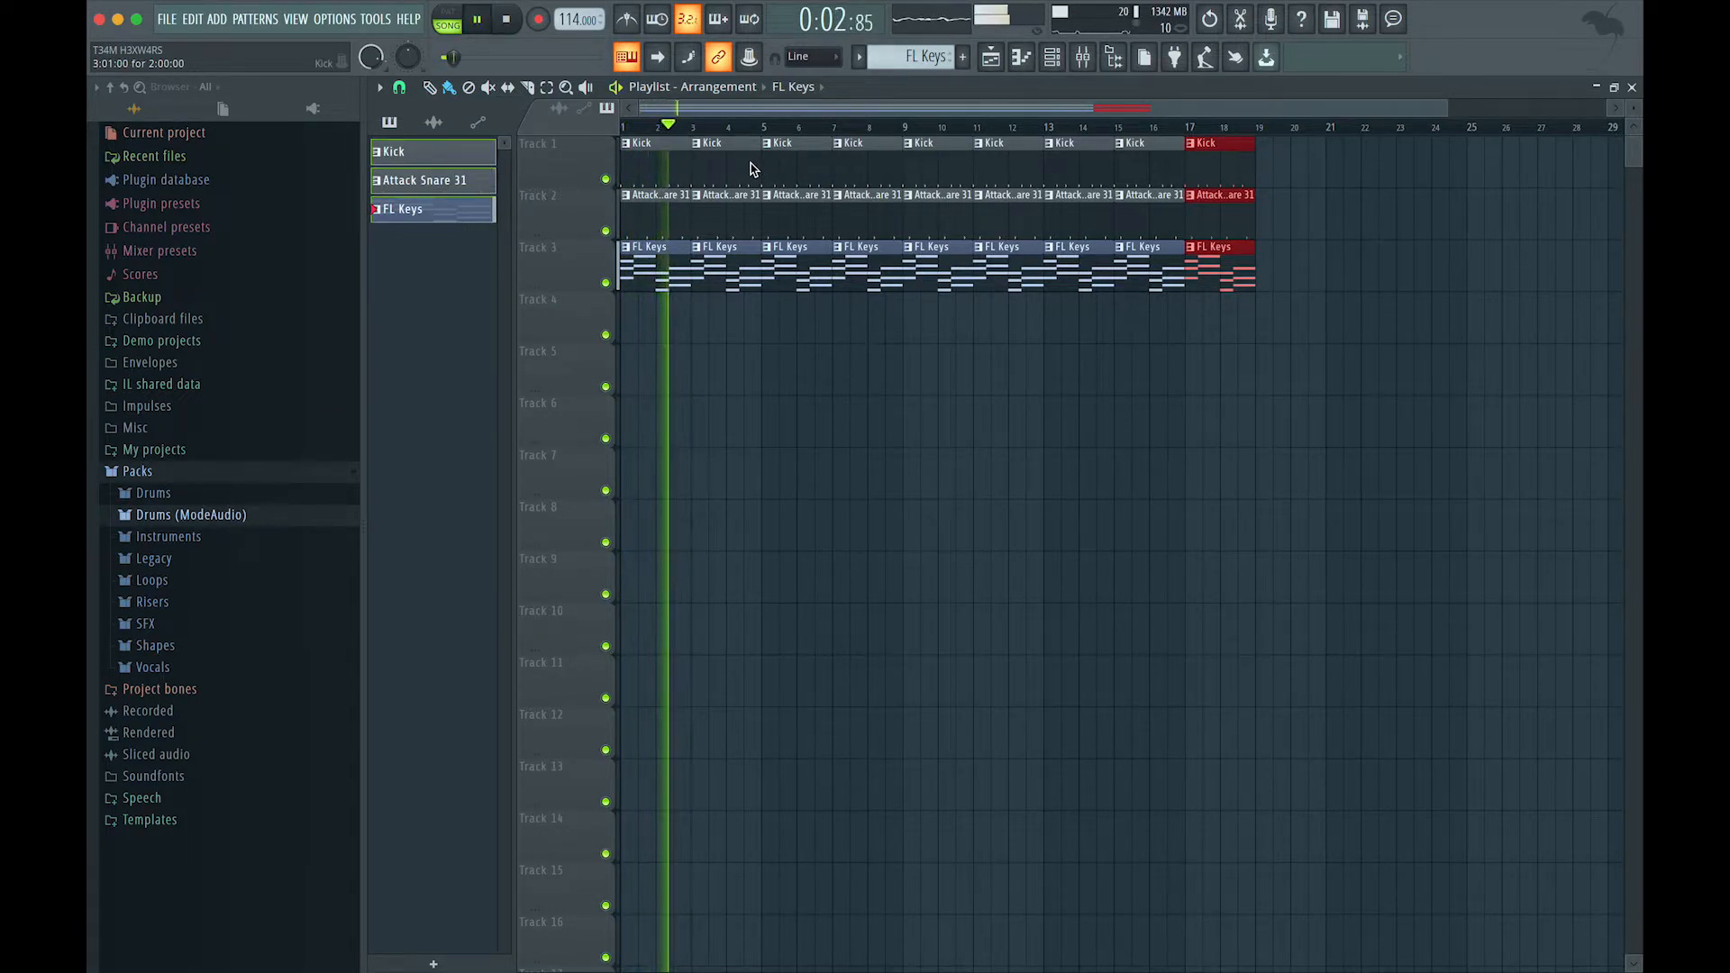
Select all channels in the Channel rack and route them to separate mixer tracks starting from Insert 1.
{"action": "left_click", "coordinate": [1052, 56]}
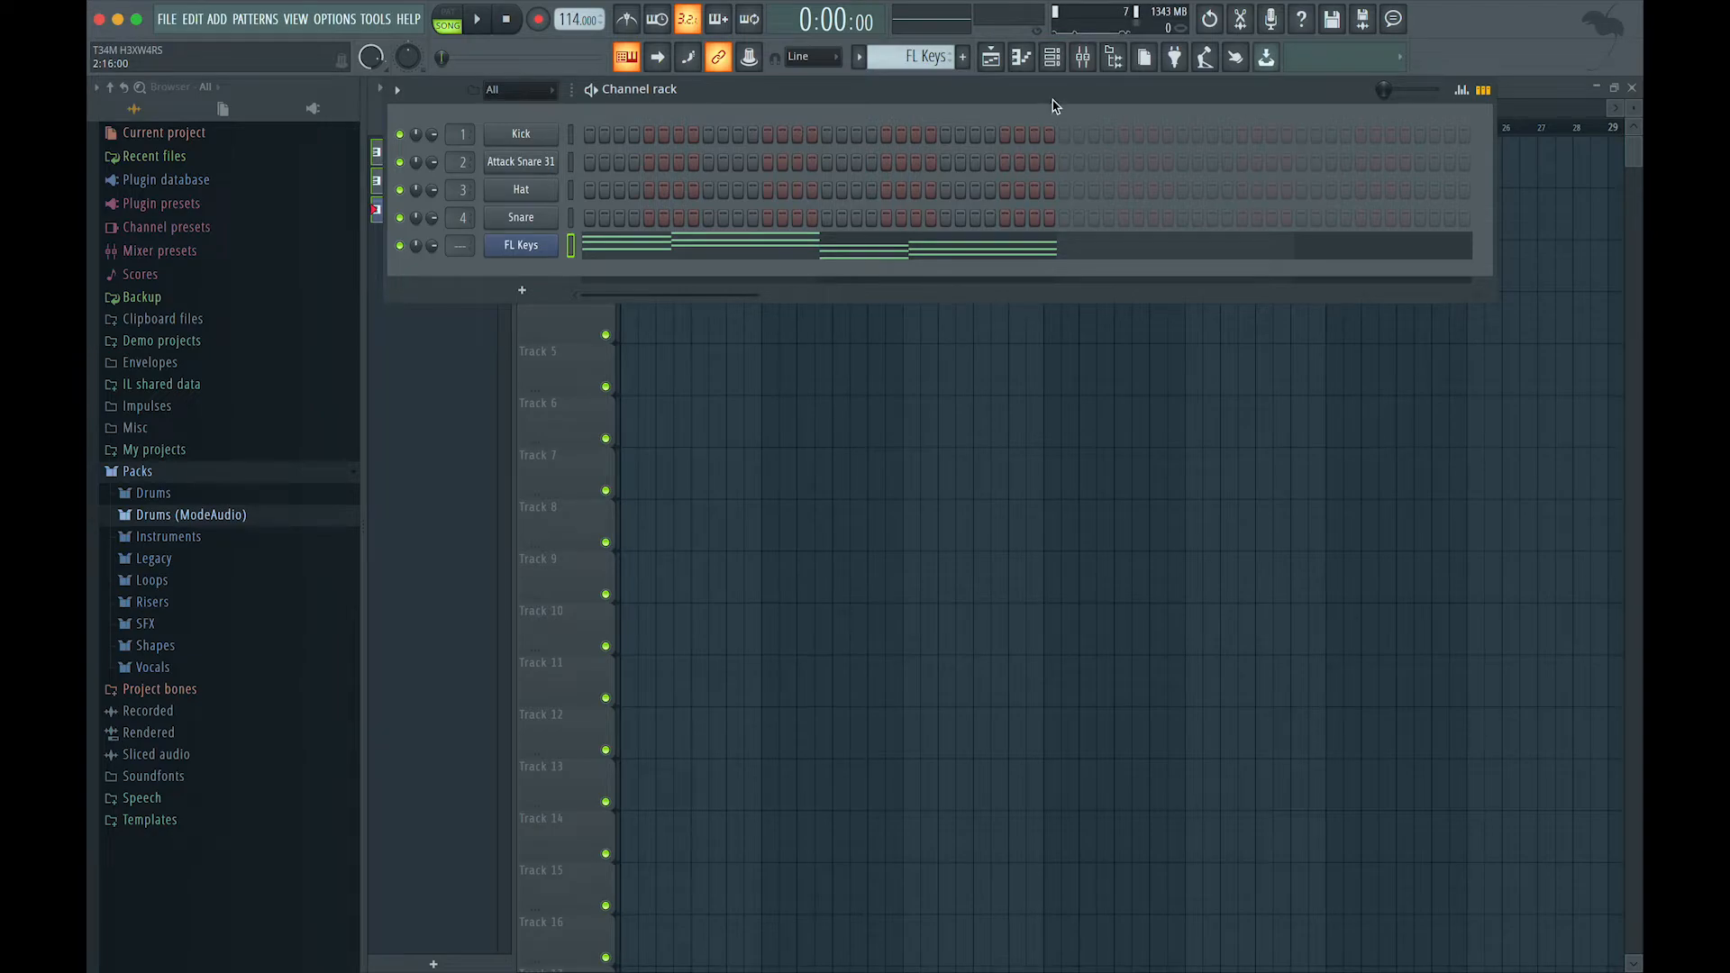
{"action": "left_click", "coordinate": [1084, 57]}
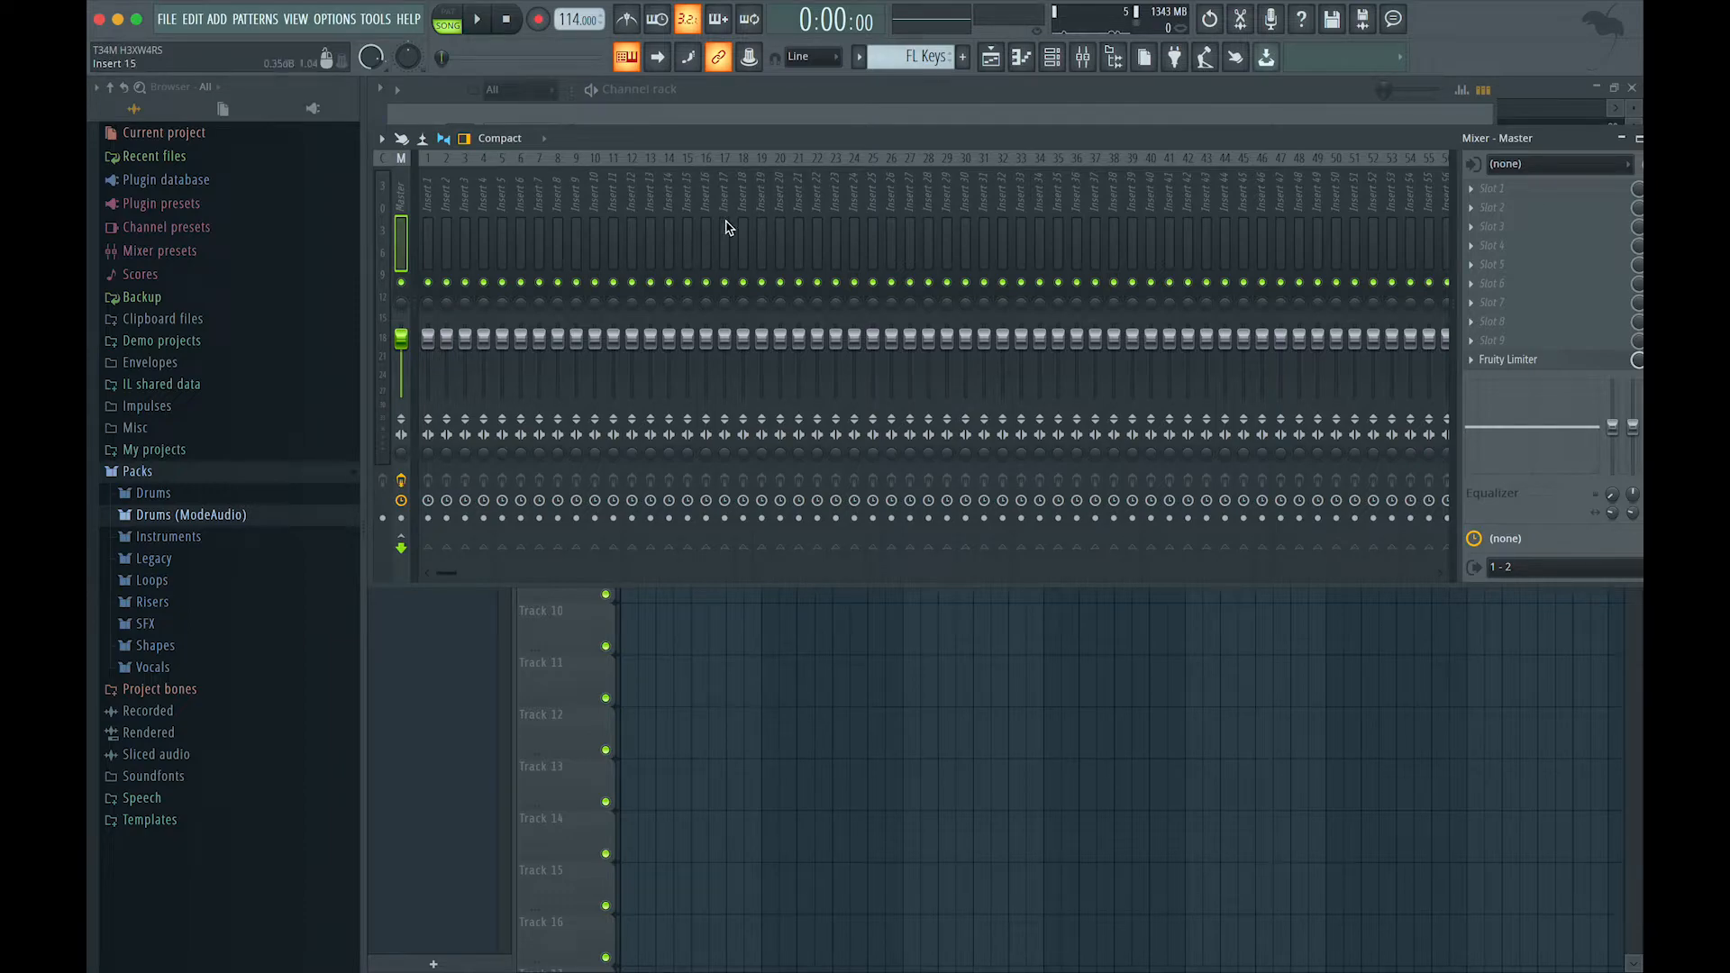
{"action": "left_click", "coordinate": [1069, 59]}
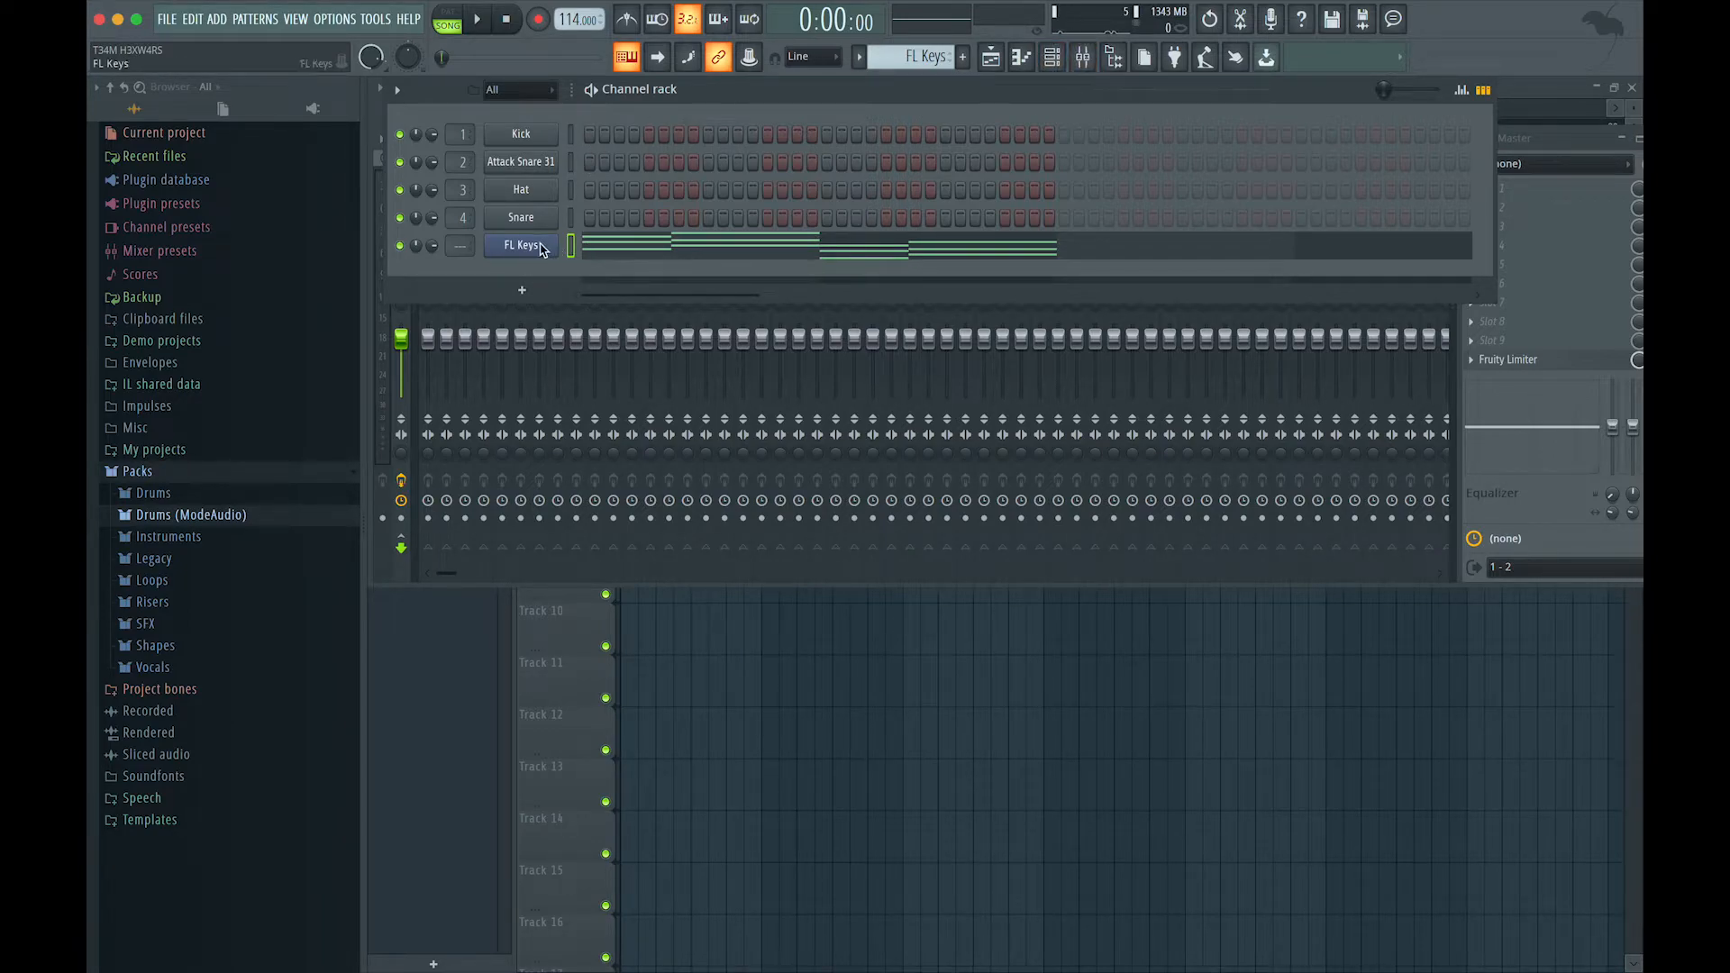
{"action": "double_click", "coordinate": [571, 143]}
{"action": "left_click", "coordinate": [1084, 59]}
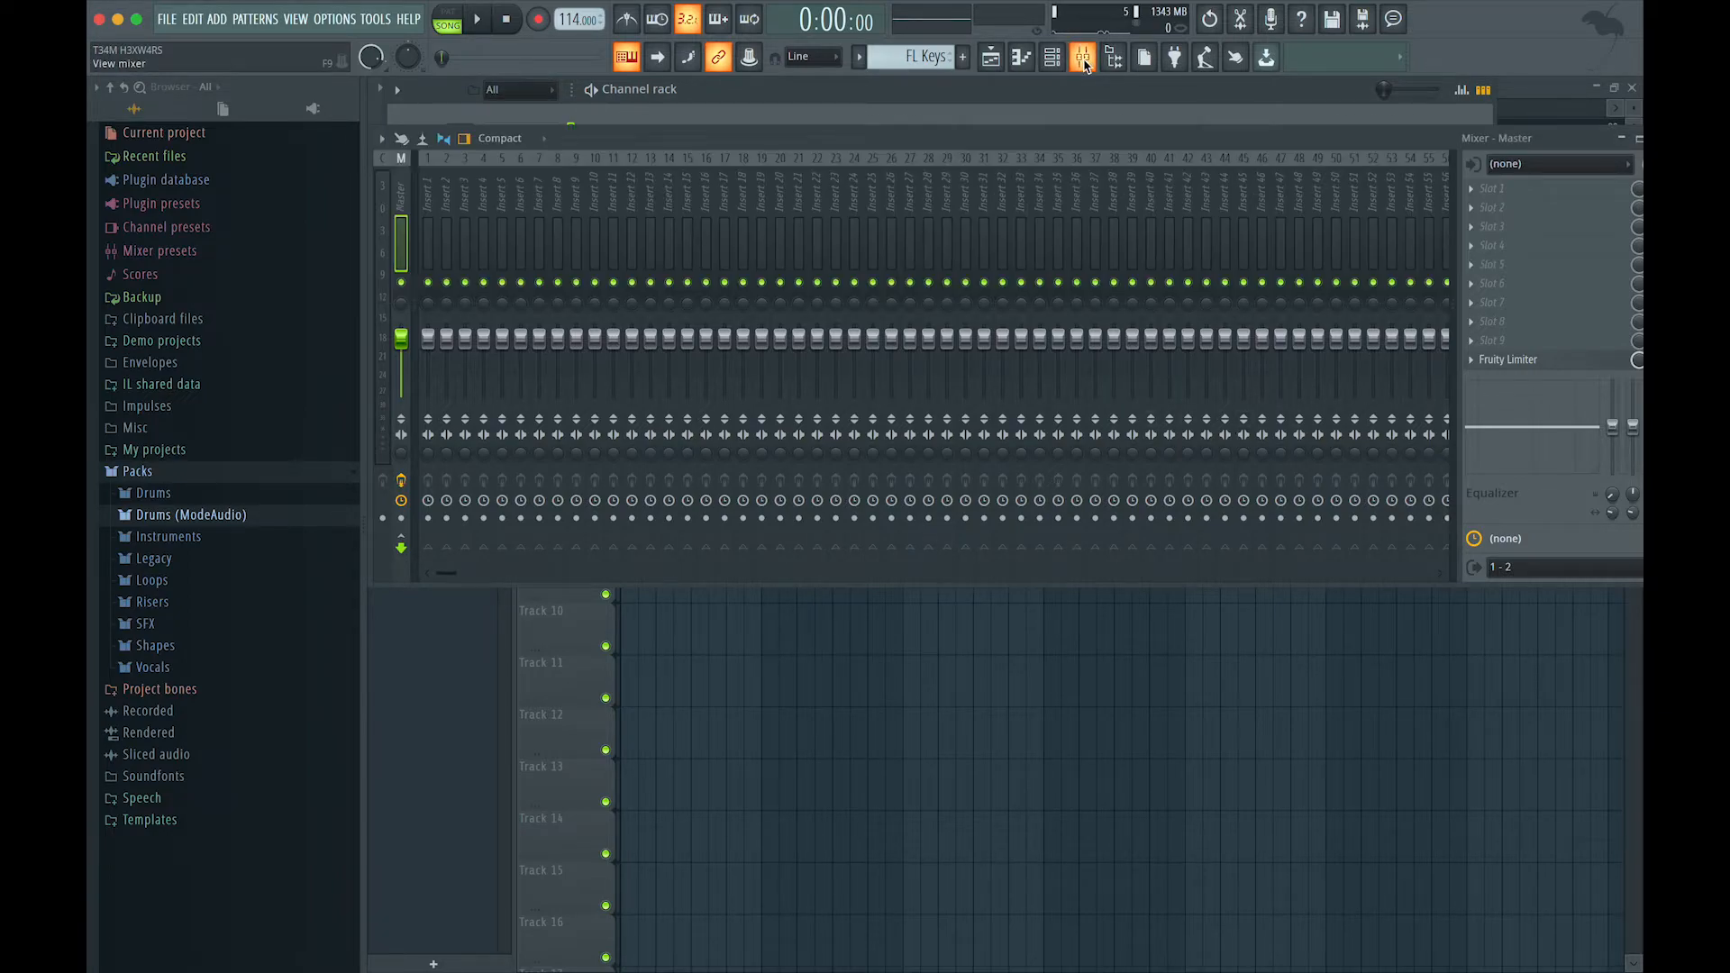
{"action": "left_click", "coordinate": [429, 240]}
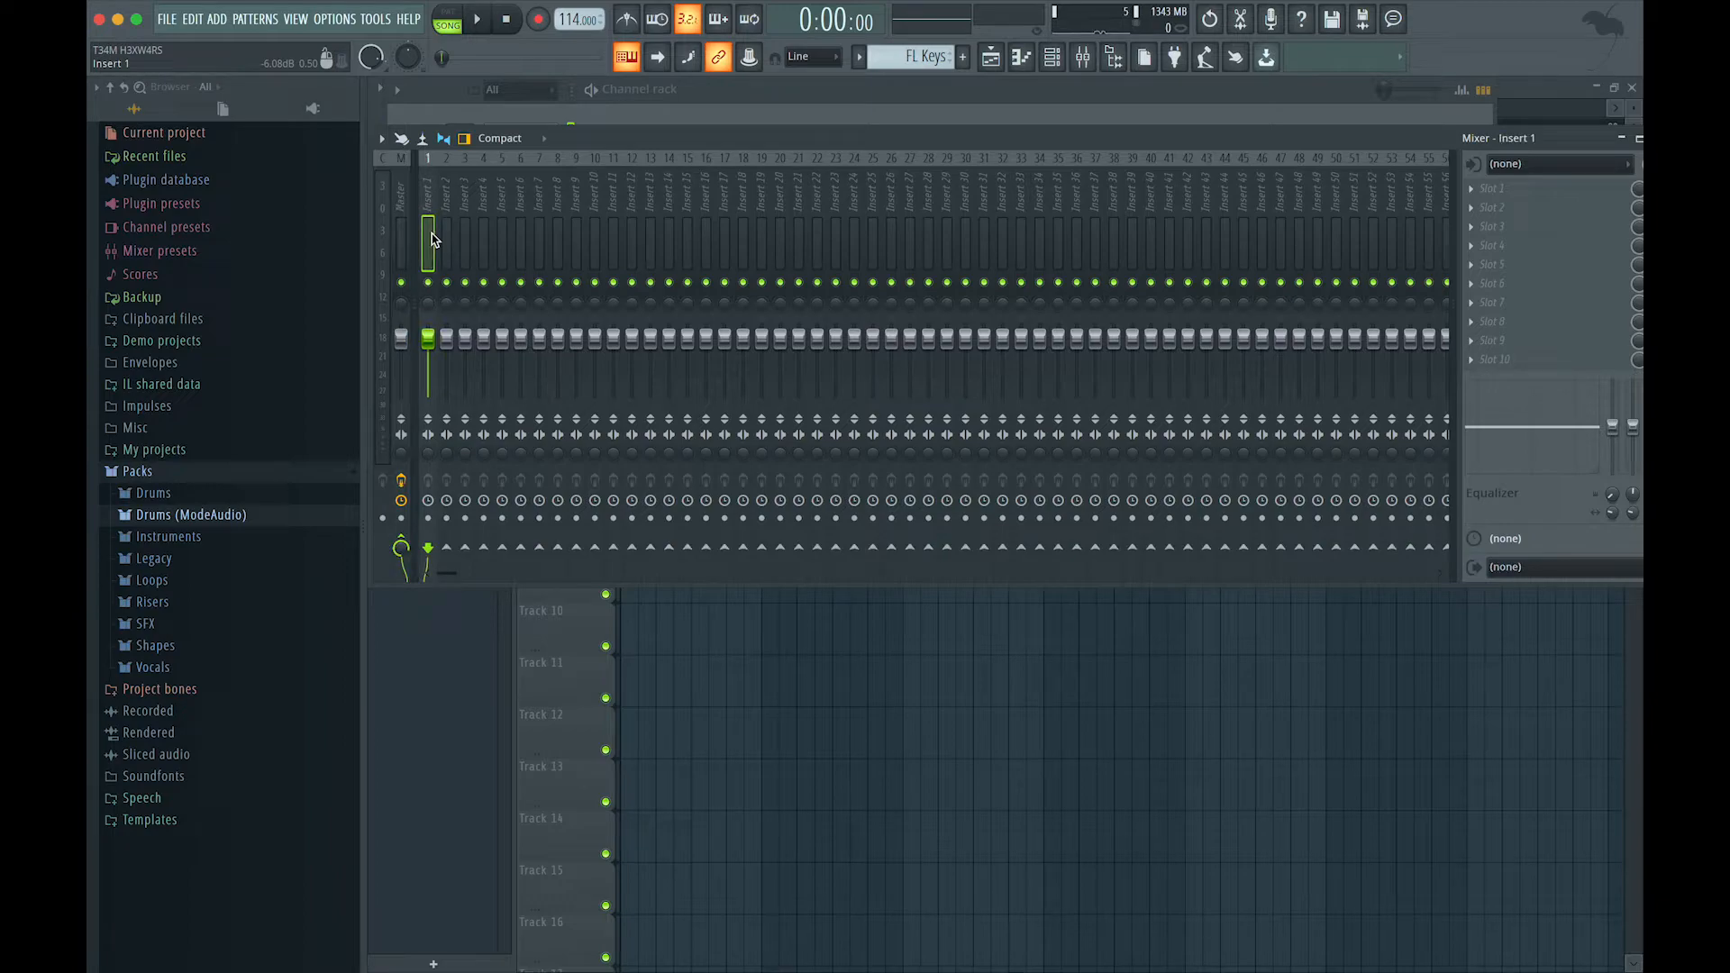
{"action": "right_click", "coordinate": [432, 239]}
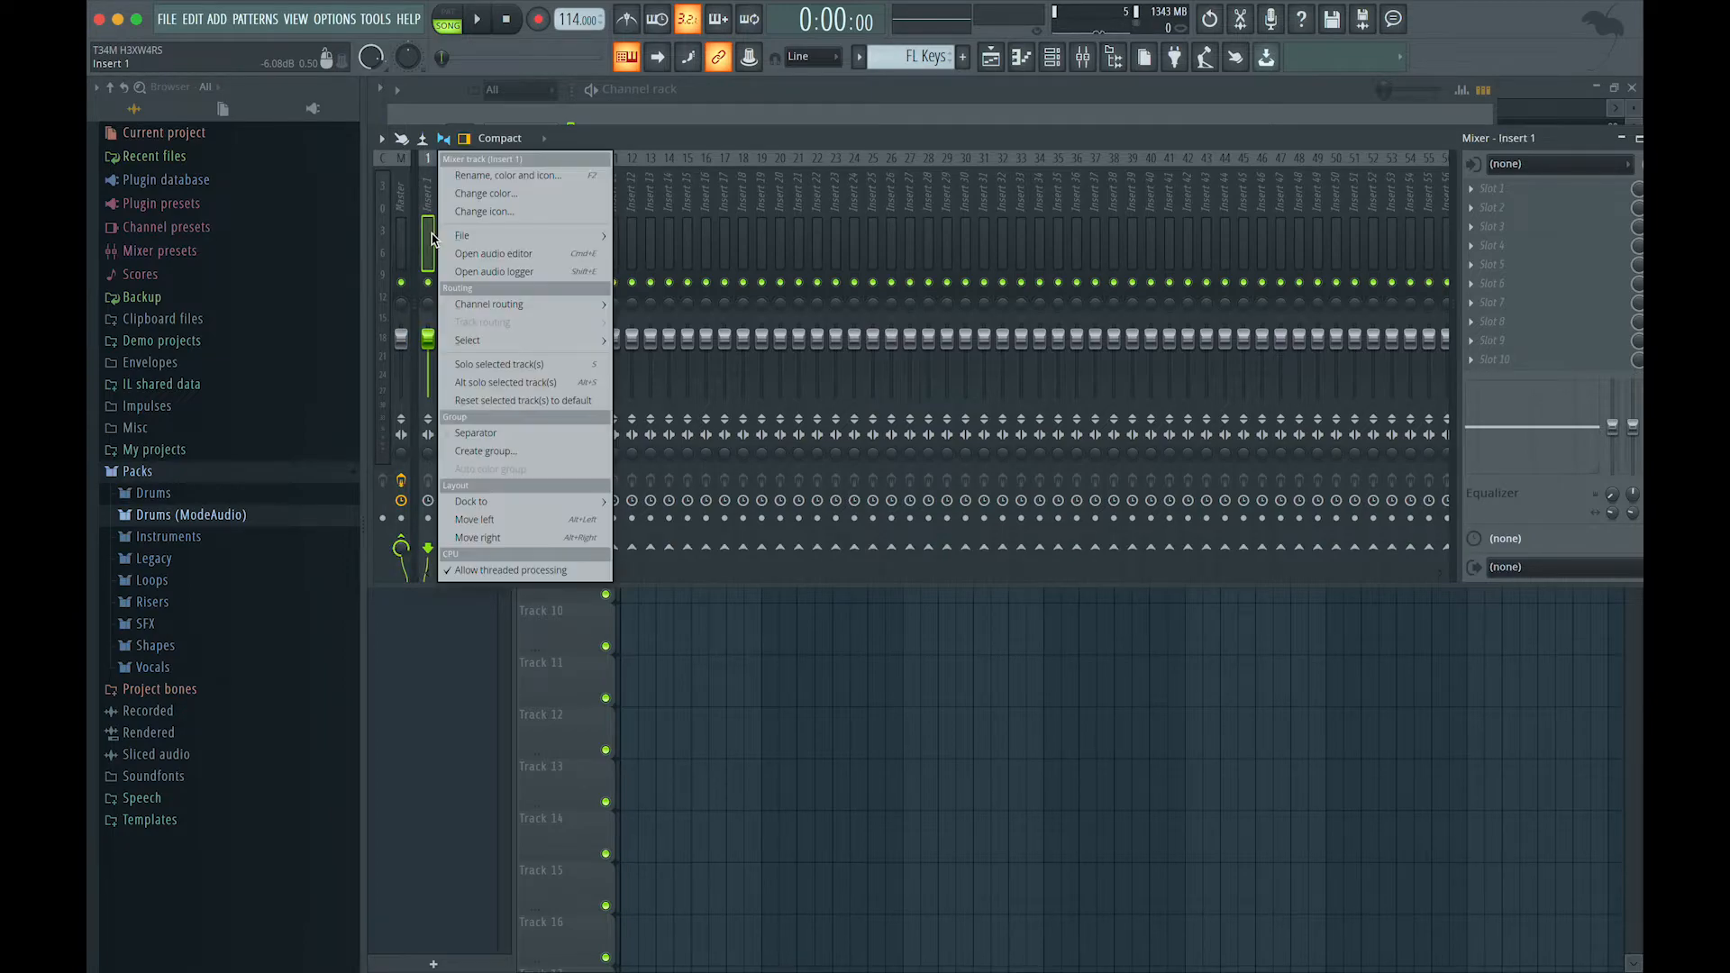
{"action": "mouse_move", "coordinate": [460, 238]}
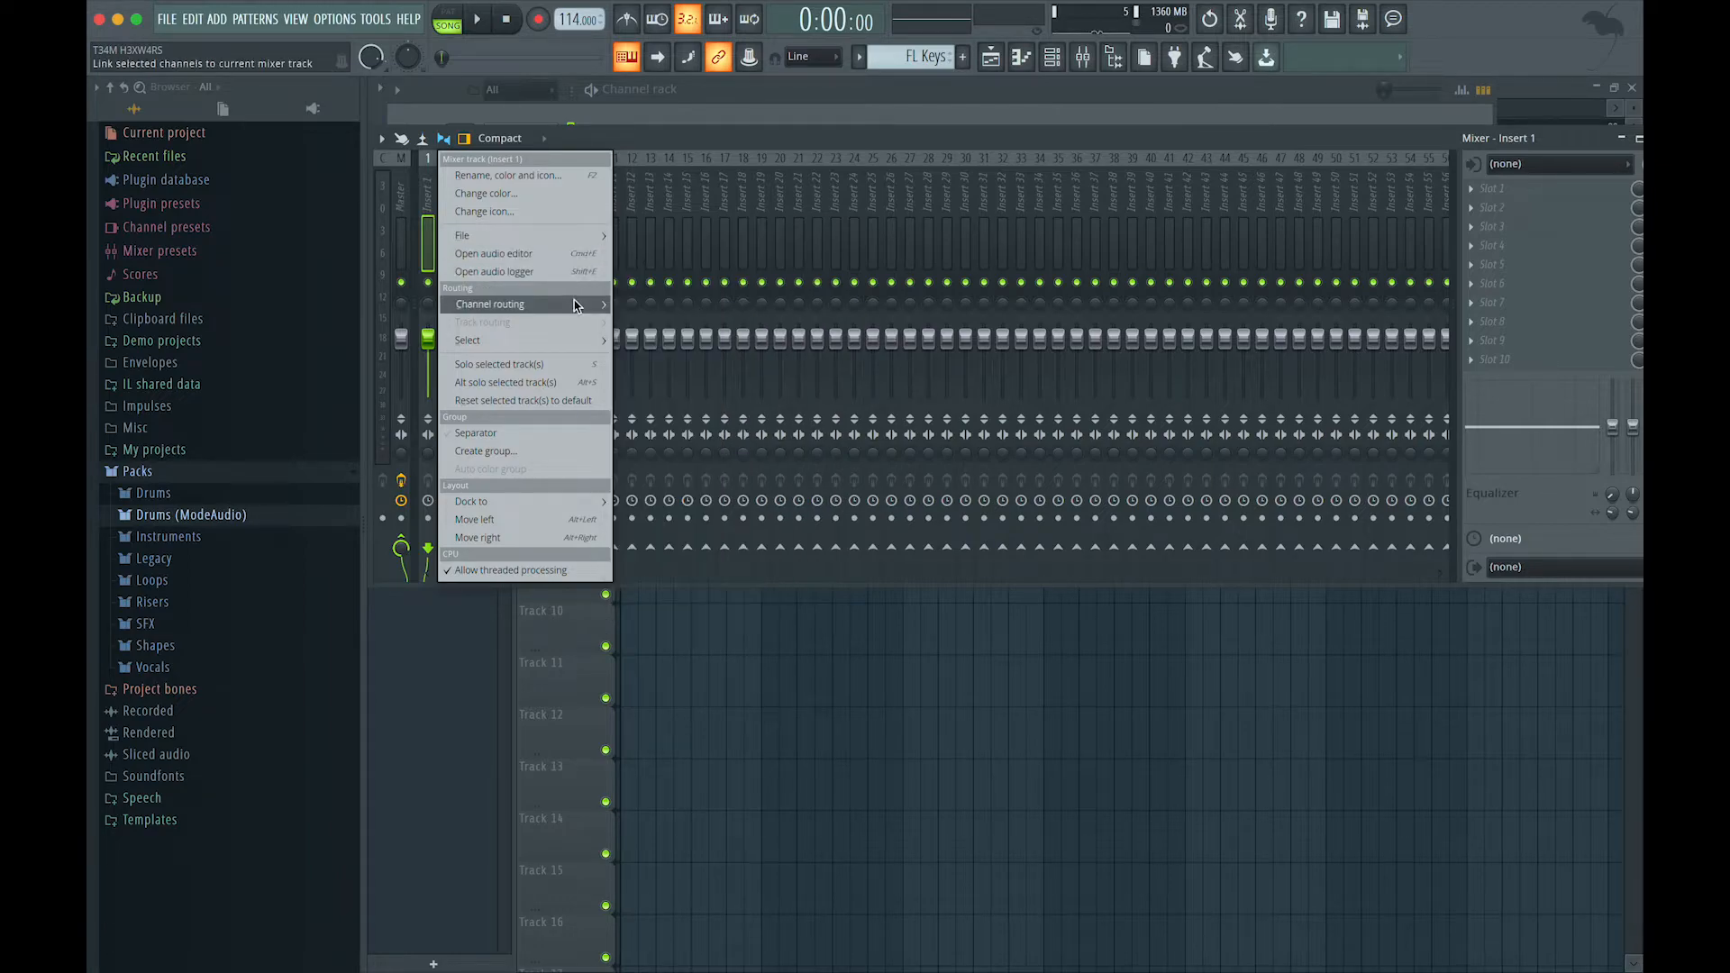
{"action": "mouse_move", "coordinate": [575, 307]}
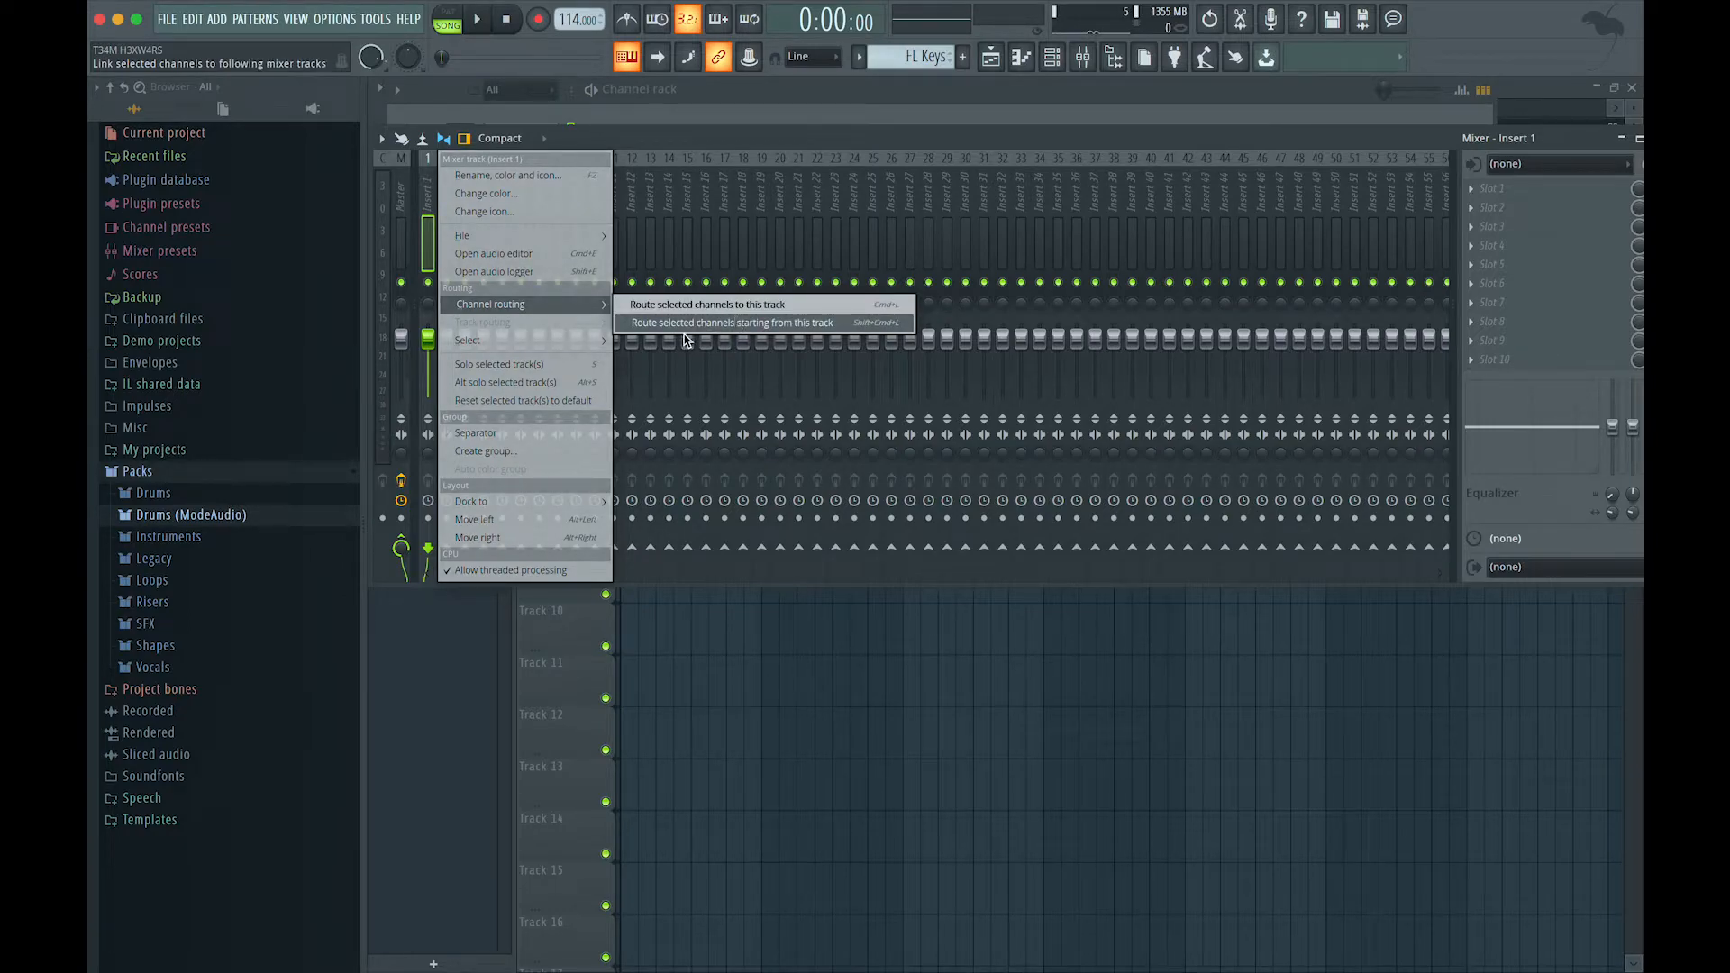
{"action": "left_click", "coordinate": [798, 327]}
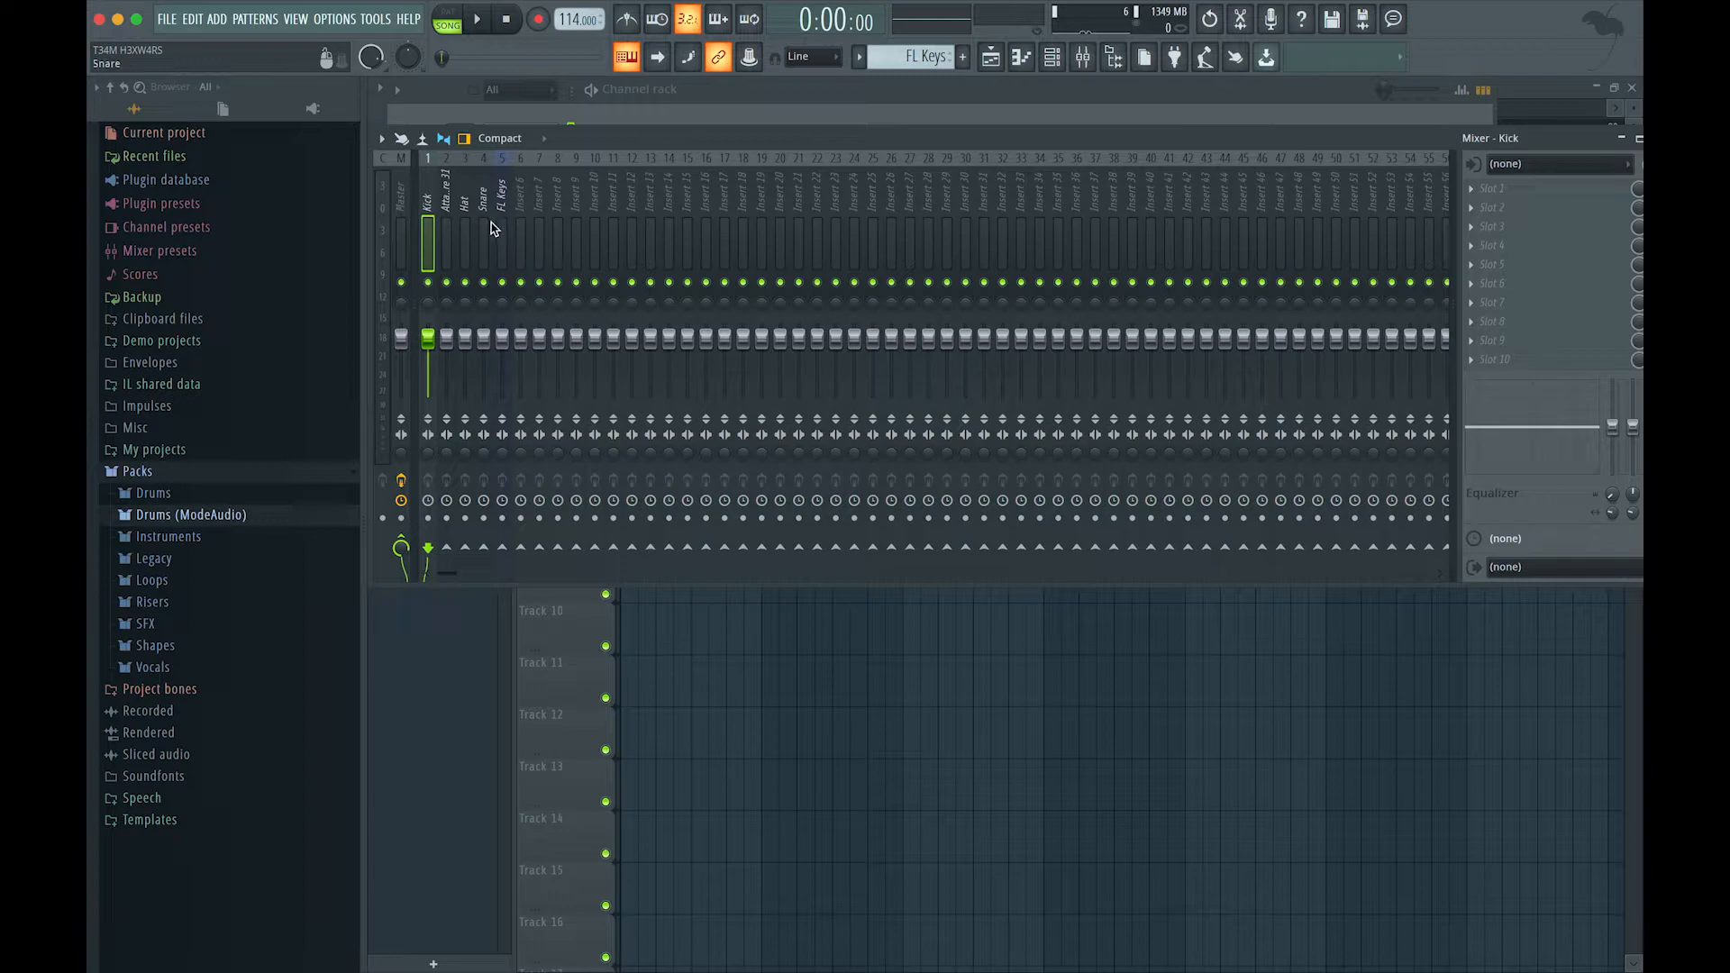
Play the song briefly to check the signal on the routed mixer tracks.
{"action": "key", "text": "space"}
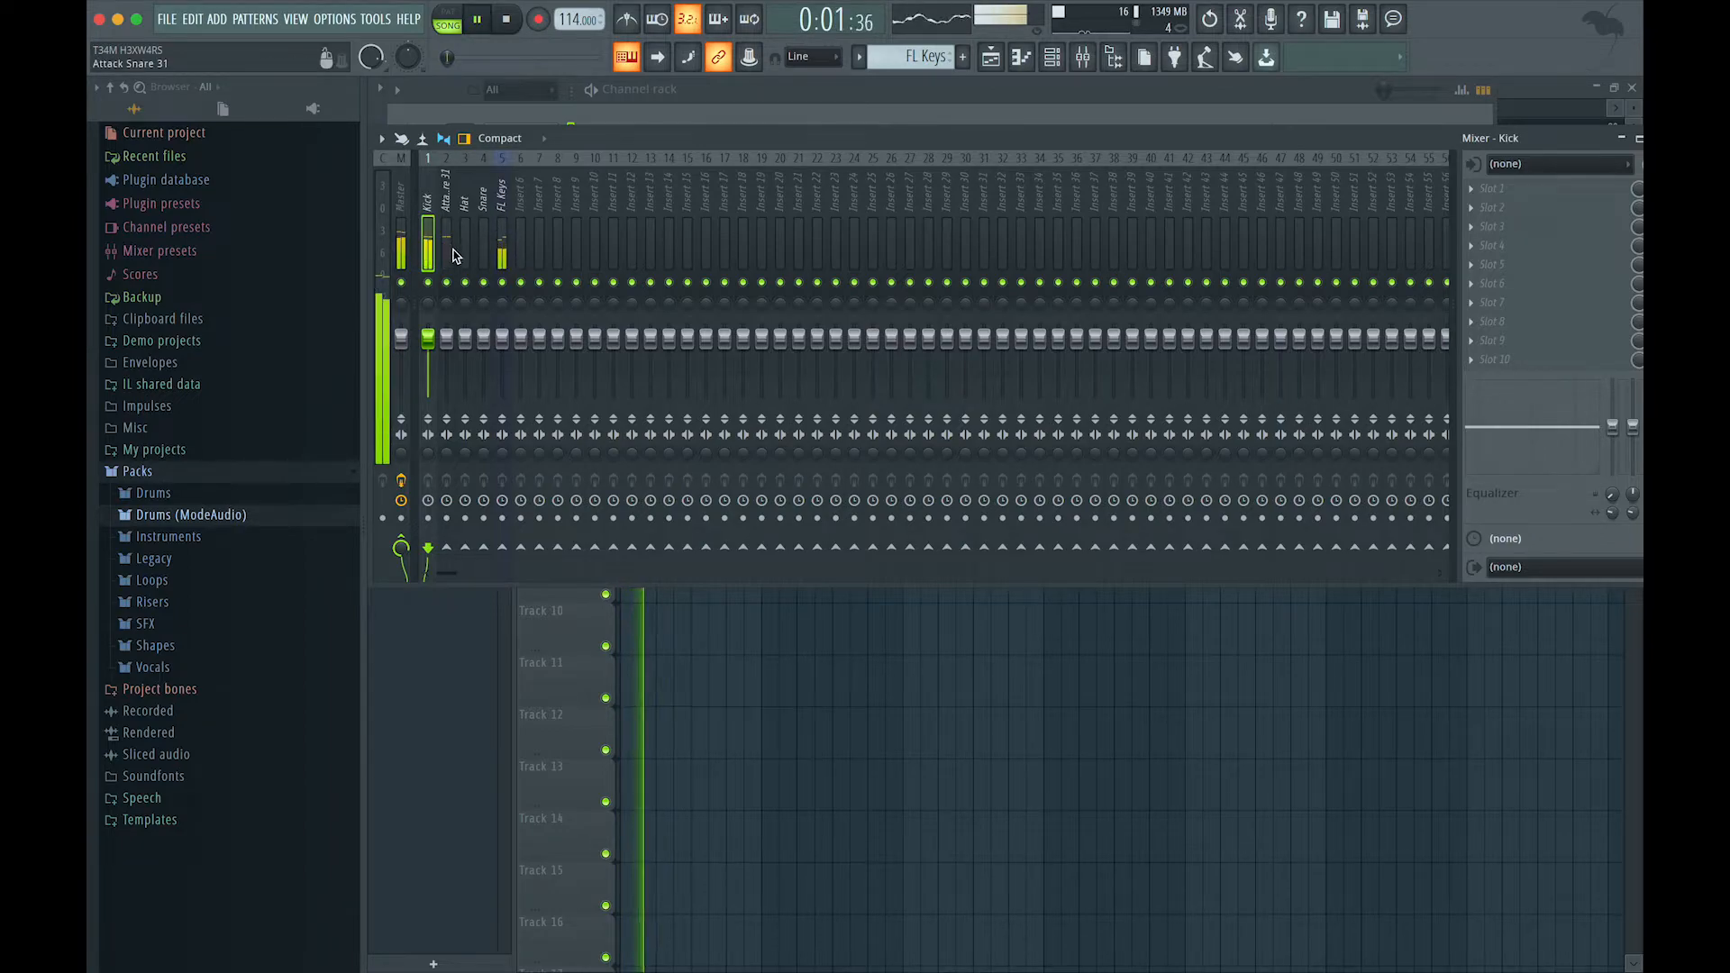
{"action": "key", "text": "space"}
{"action": "right_click", "coordinate": [539, 226]}
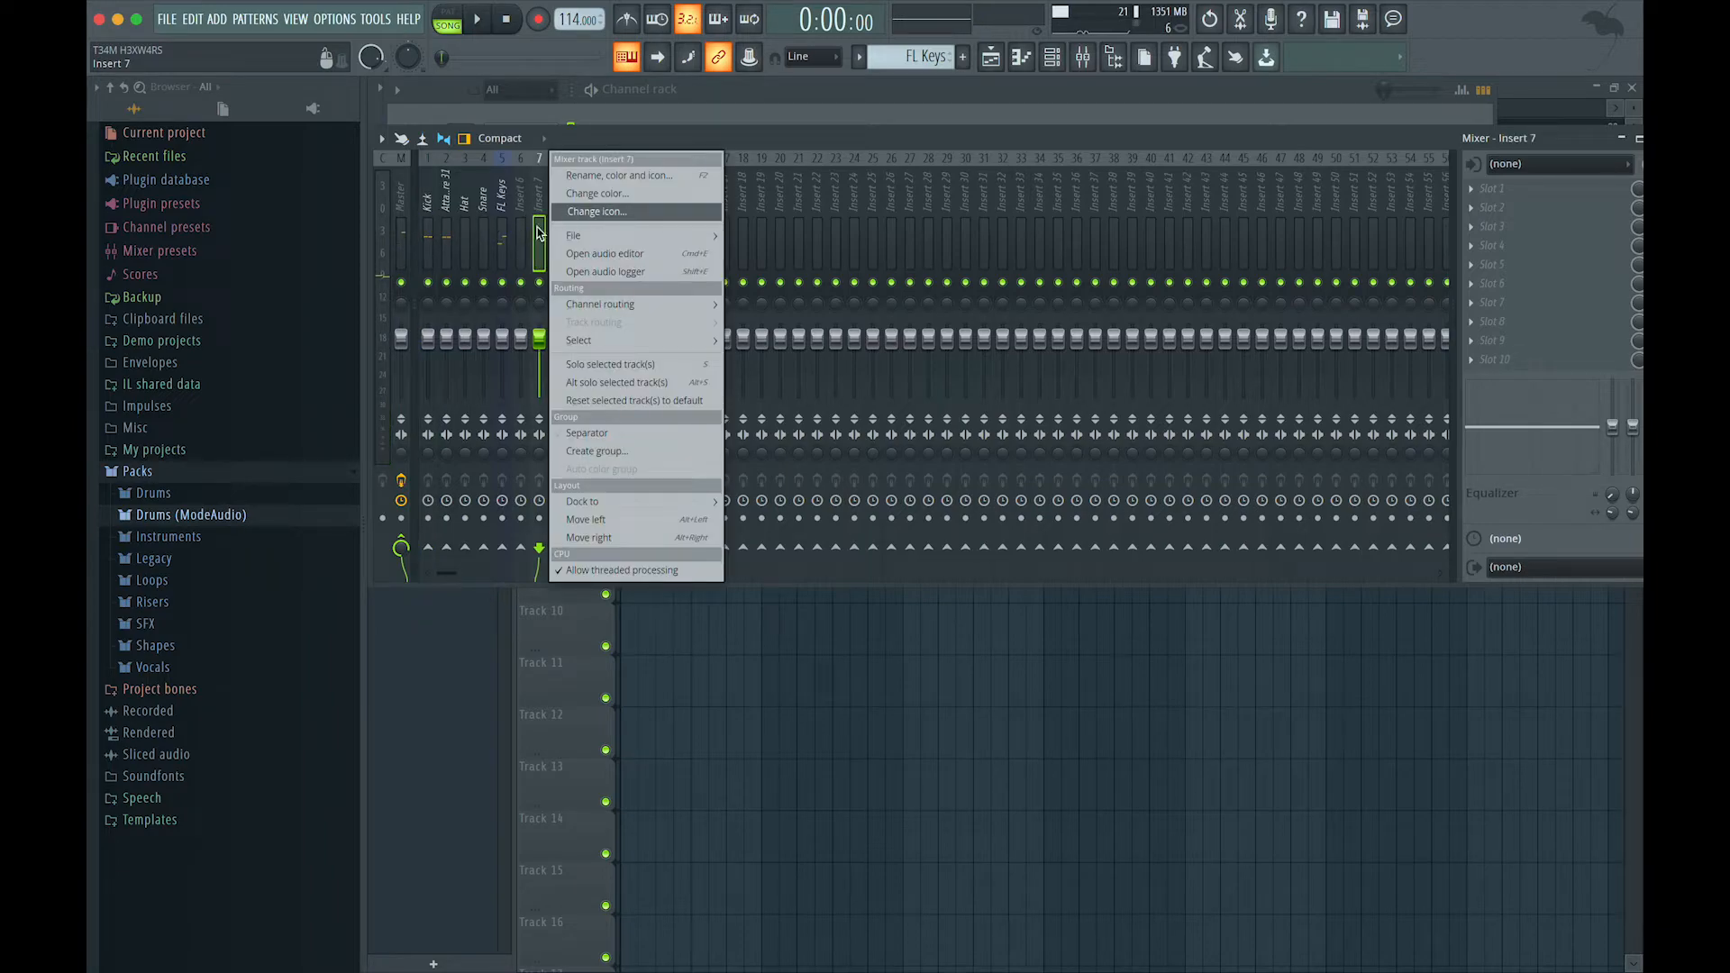
{"action": "left_click", "coordinate": [494, 229]}
Set the Kick channel's target mixer track to 10 and play the song to check its signal there.
{"action": "left_click", "coordinate": [1047, 56]}
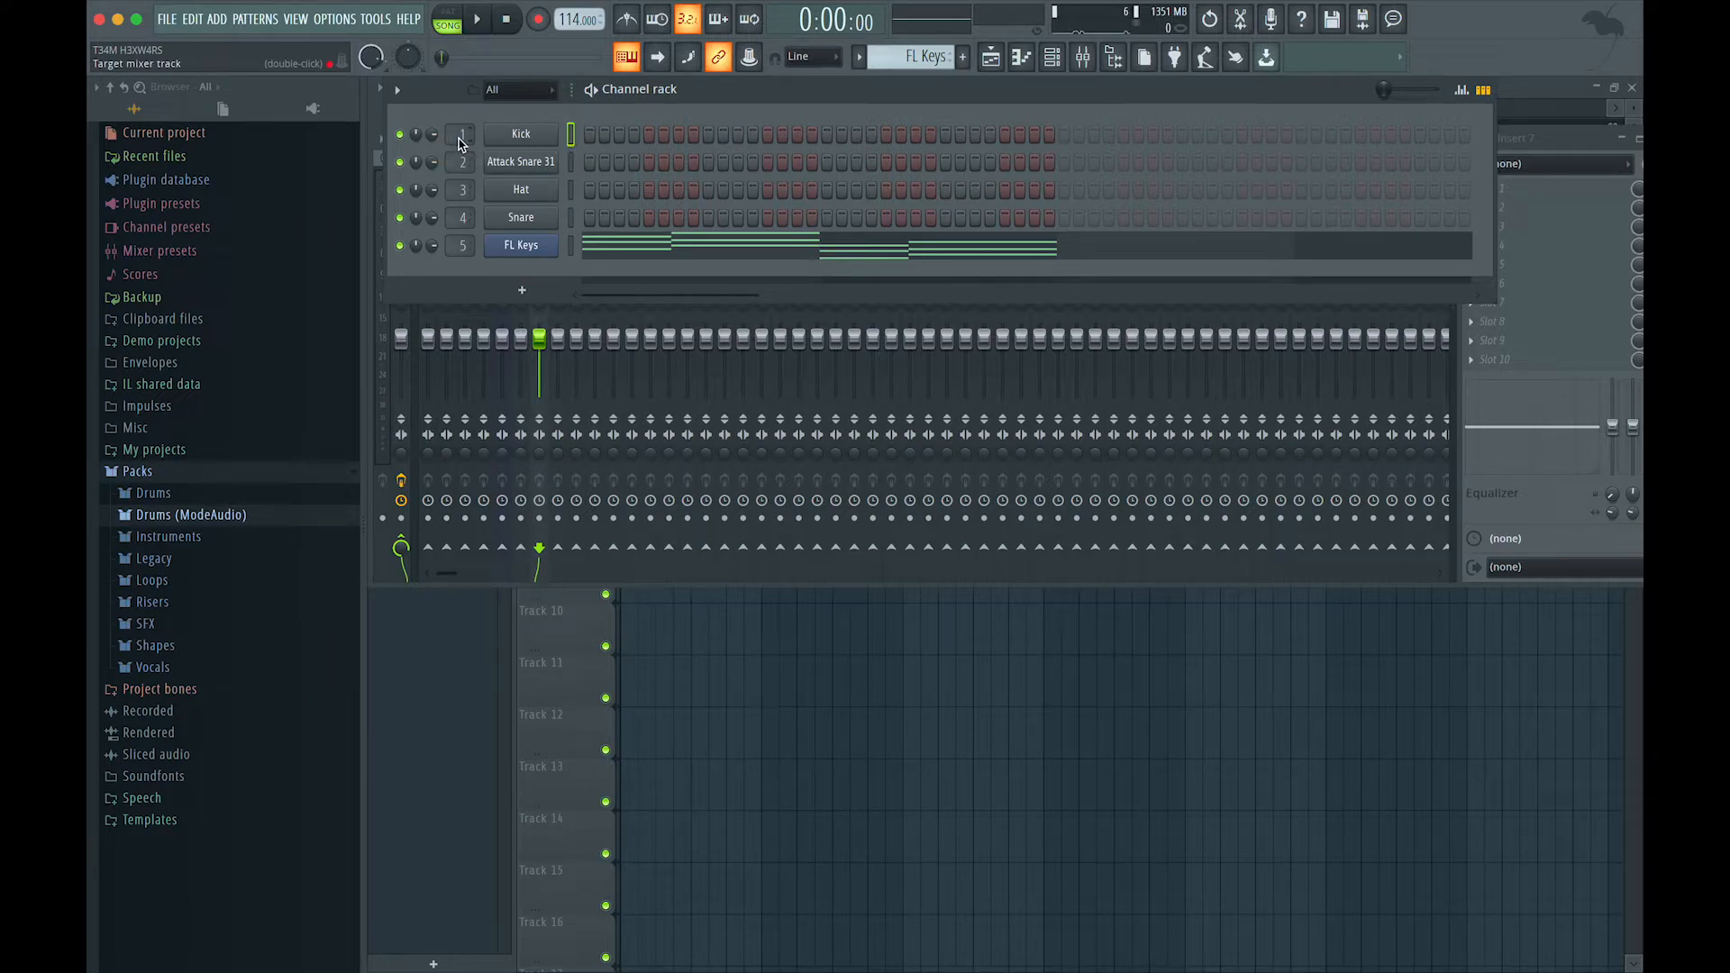
{"action": "mouse_move", "coordinate": [463, 142]}
{"action": "left_mouse_down"}
{"action": "mouse_move", "coordinate": [462, 98]}
{"action": "mouse_move", "coordinate": [462, 142]}
{"action": "left_mouse_up"}
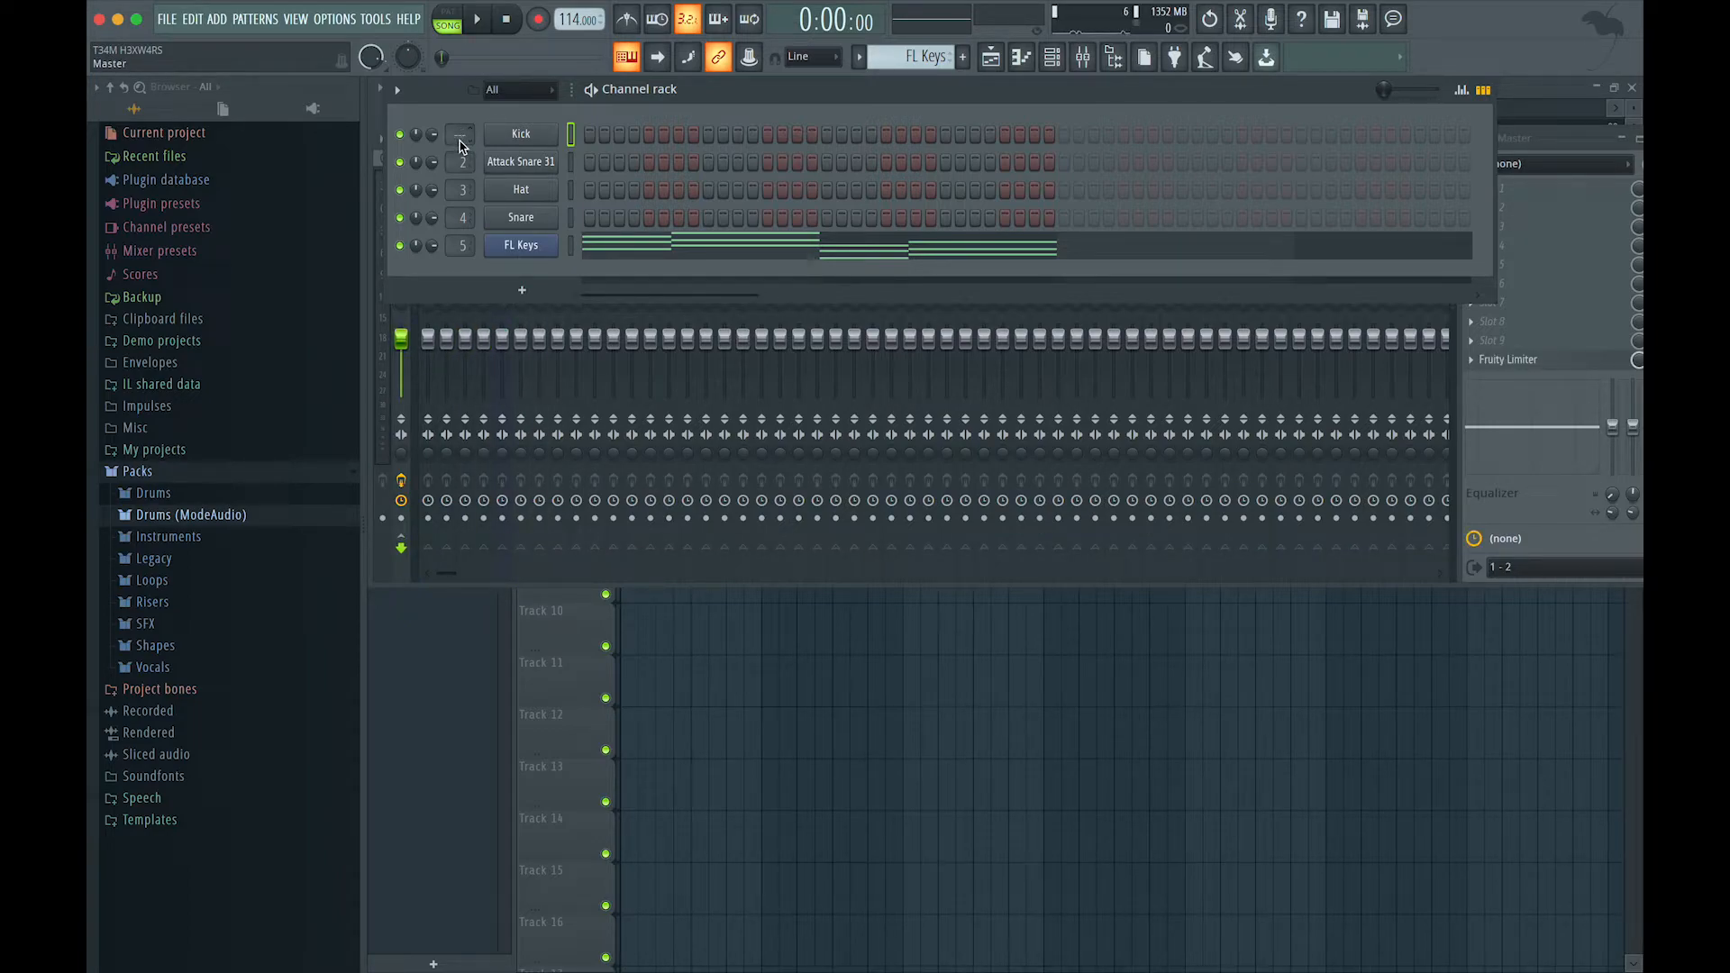
{"action": "mouse_move", "coordinate": [462, 134]}
{"action": "left_mouse_down"}
{"action": "mouse_move", "coordinate": [462, 107]}
{"action": "mouse_move", "coordinate": [460, 142]}
{"action": "left_mouse_up"}
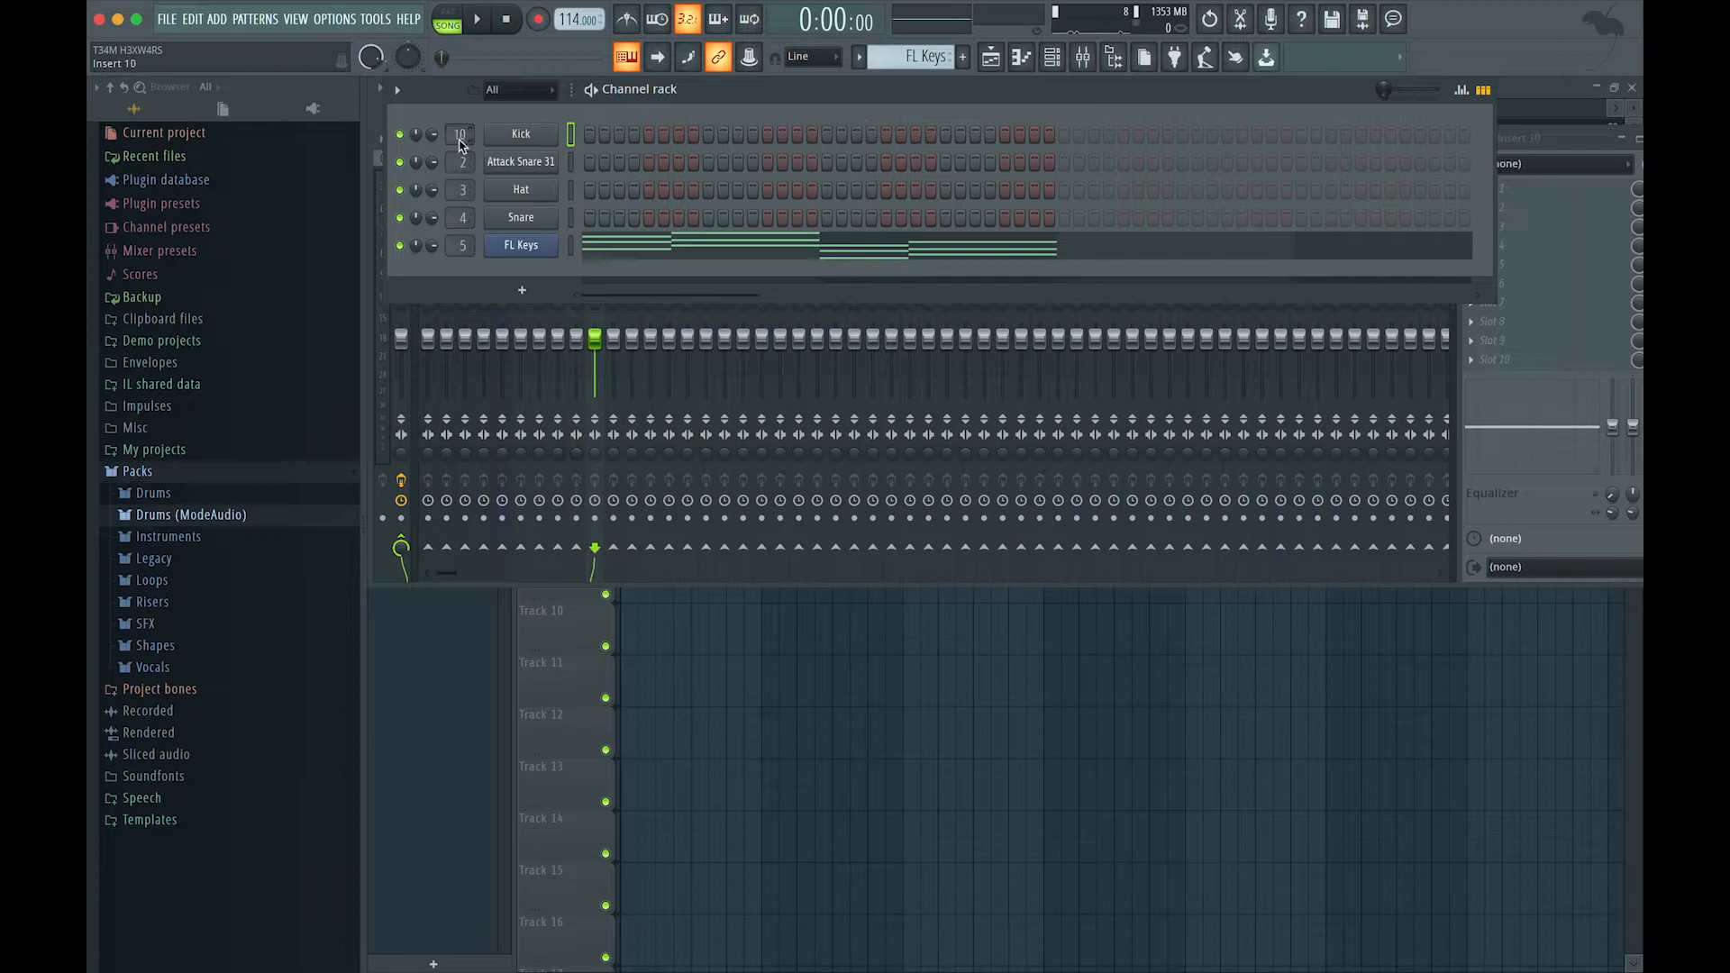
{"action": "left_click", "coordinate": [1091, 72]}
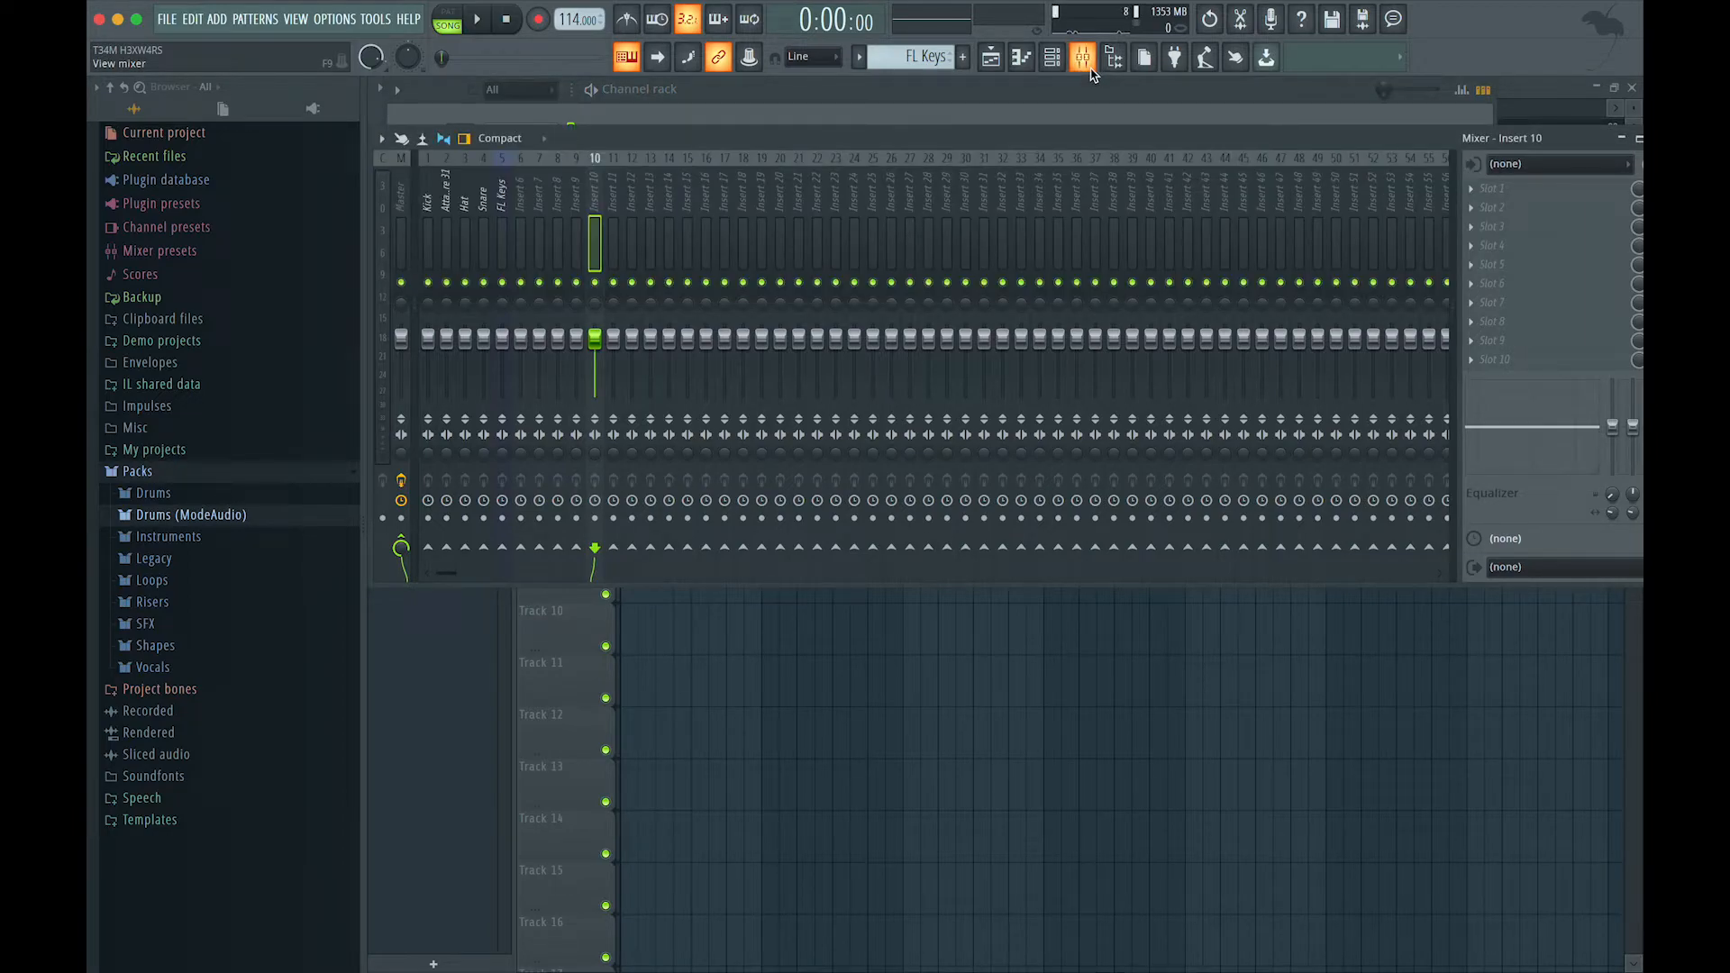
{"action": "key", "text": "space"}
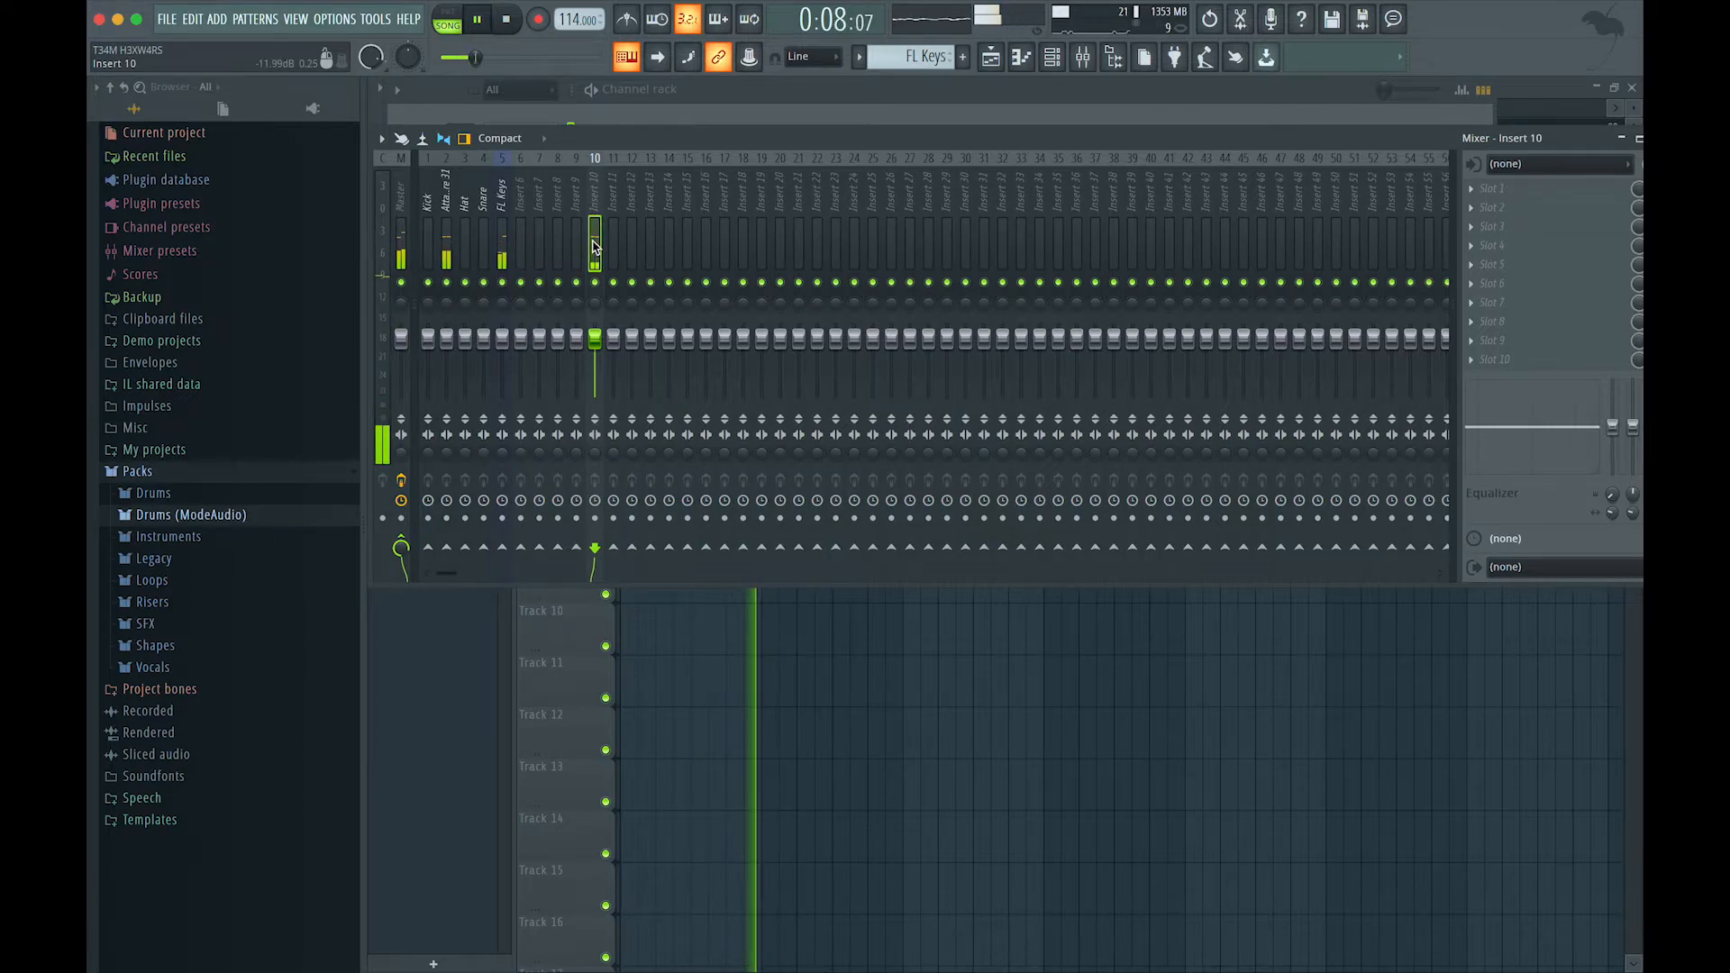
{"action": "key", "text": "space"}
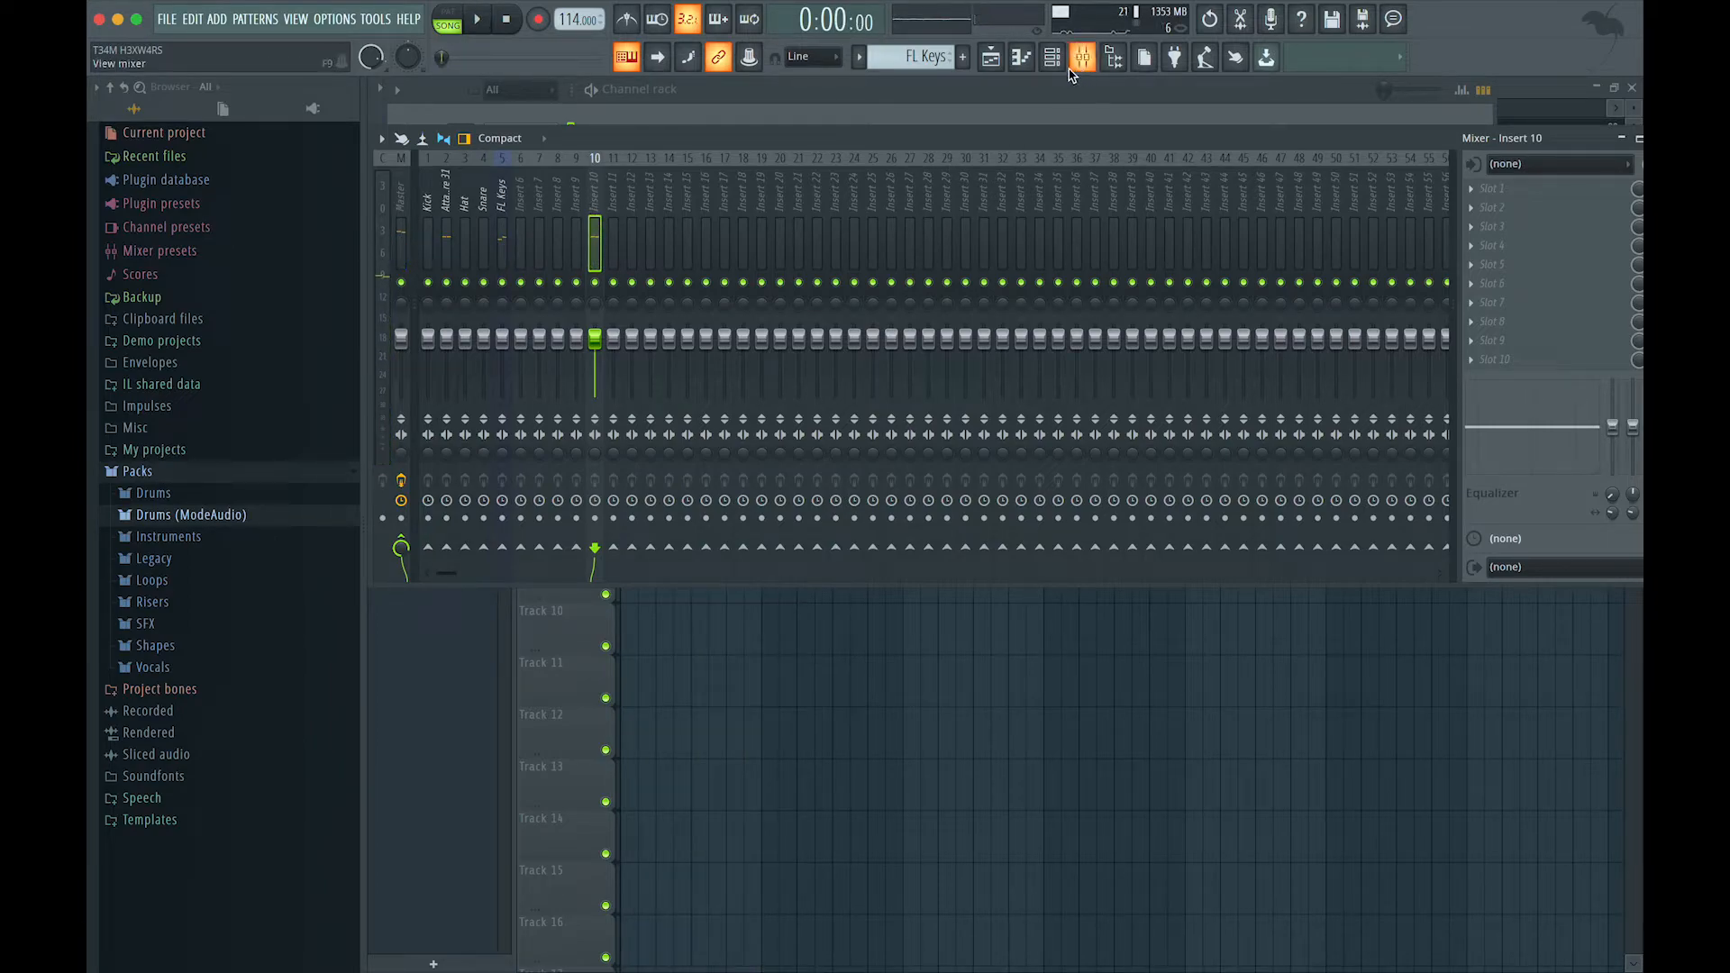
Open the Kick channel's settings, set its target mixer track to Master, and show that track in the mixer.
{"action": "left_click", "coordinate": [1052, 57]}
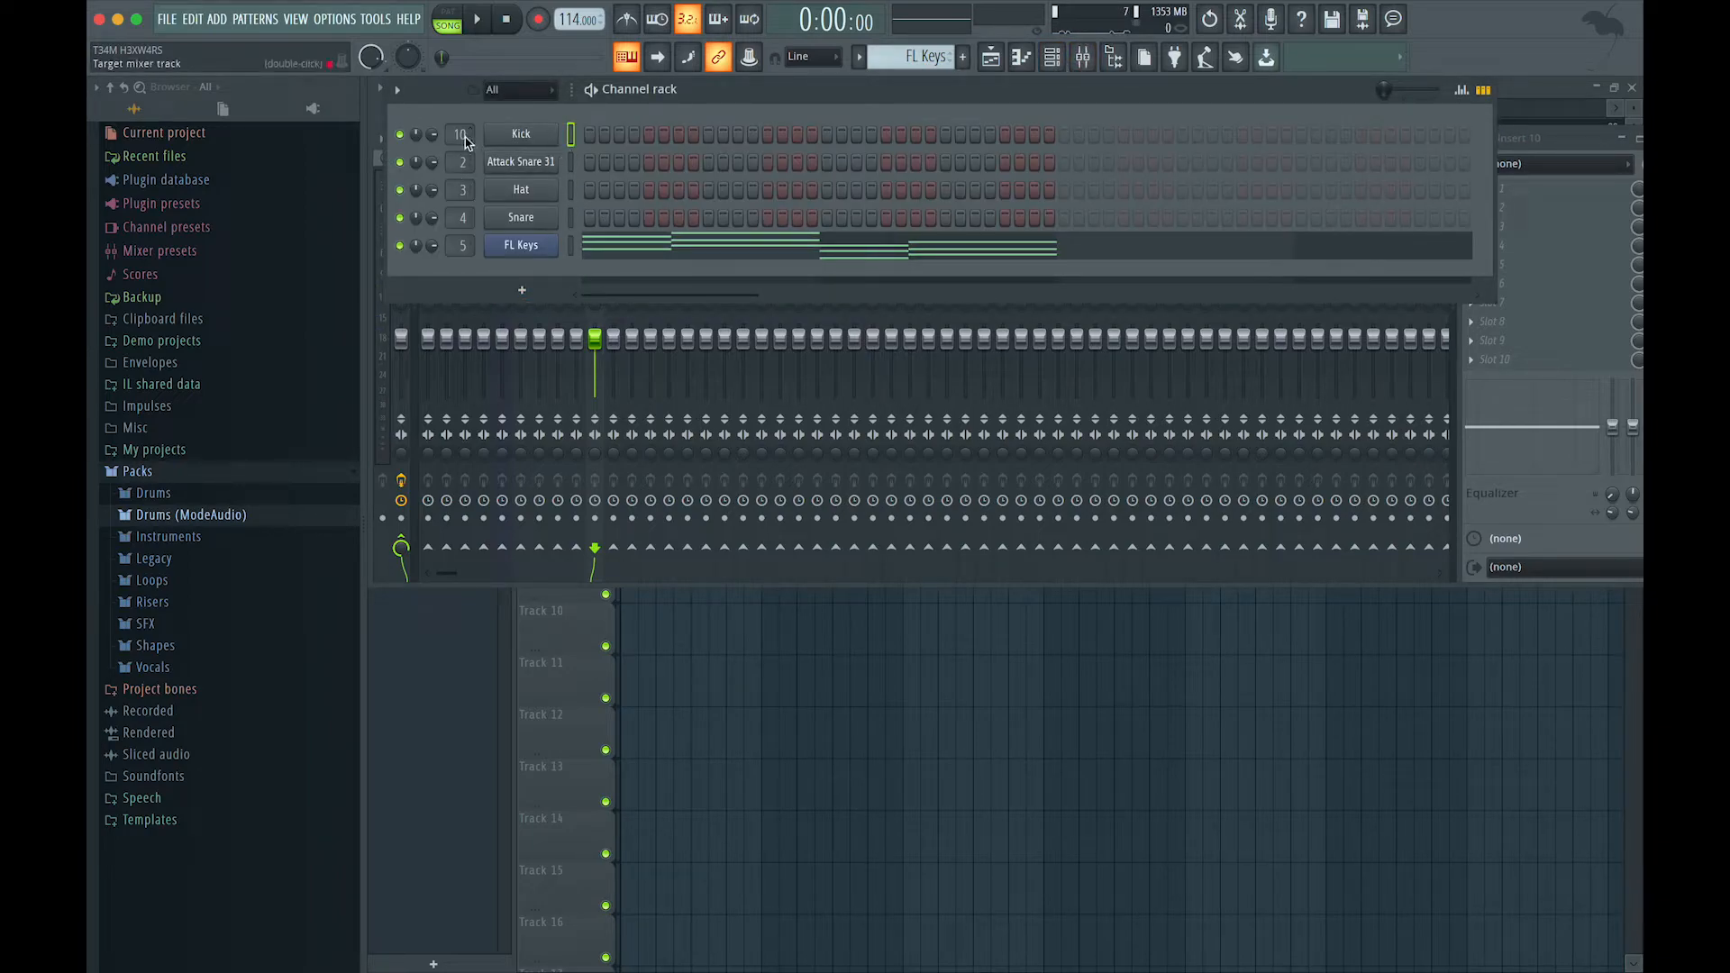
{"action": "left_click", "coordinate": [522, 135]}
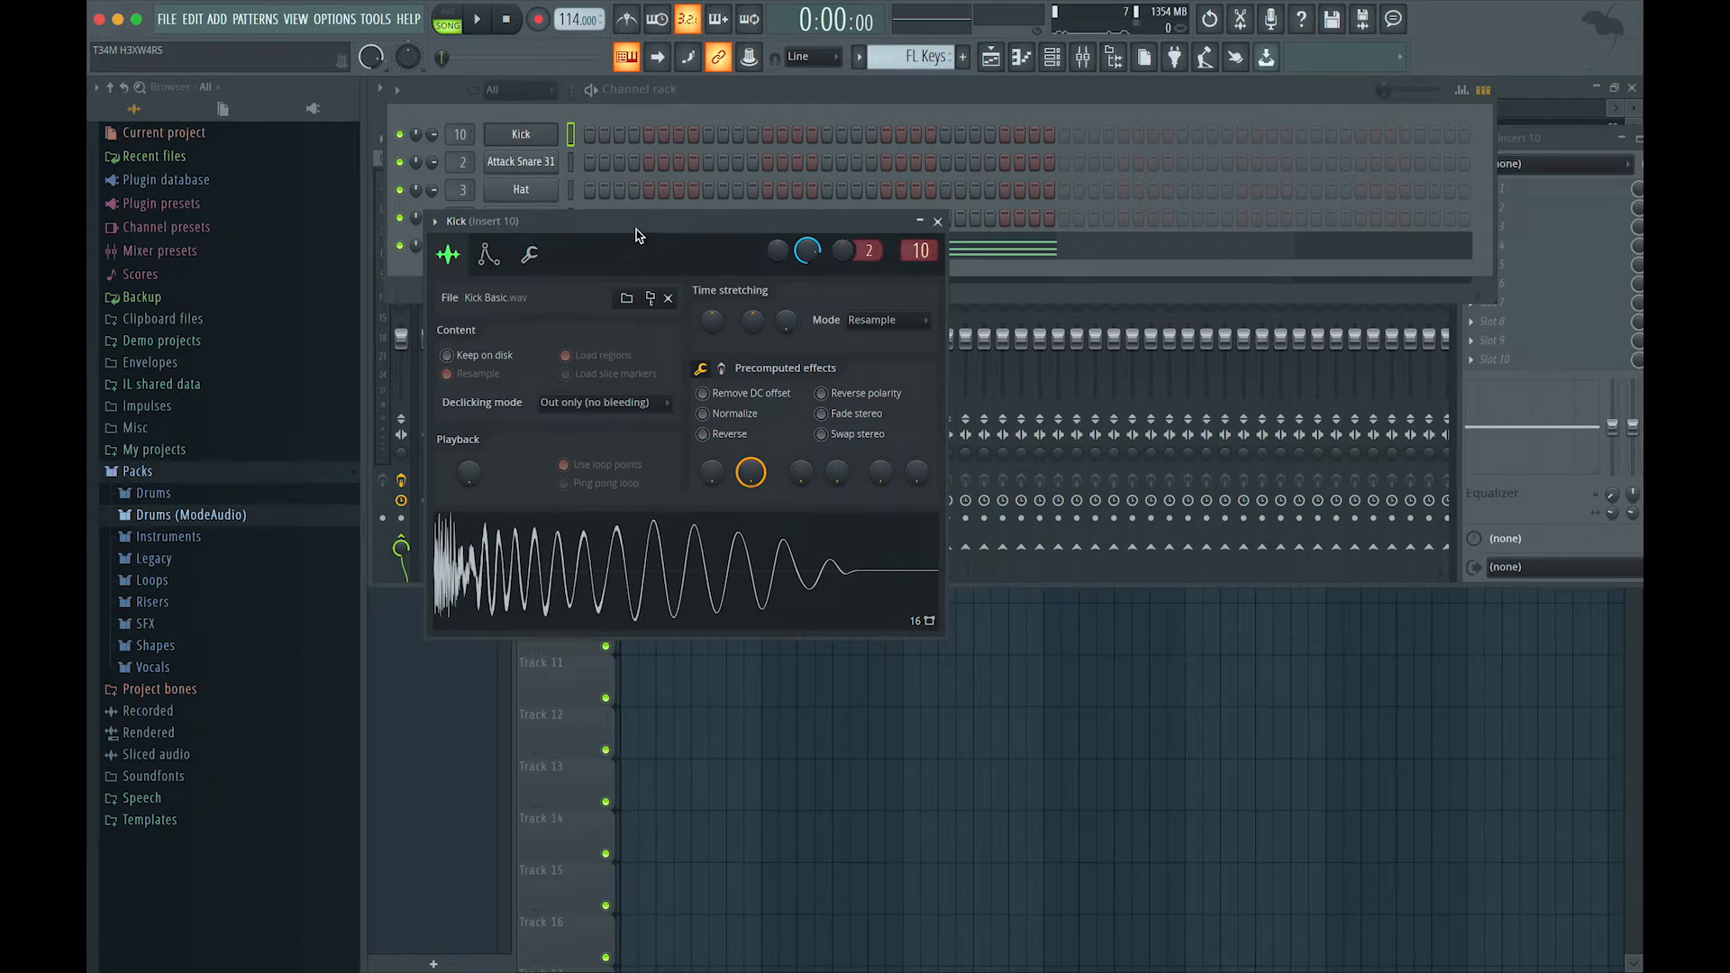
{"action": "left_click_drag", "start_coordinate": [652, 237], "coordinate": [796, 215]}
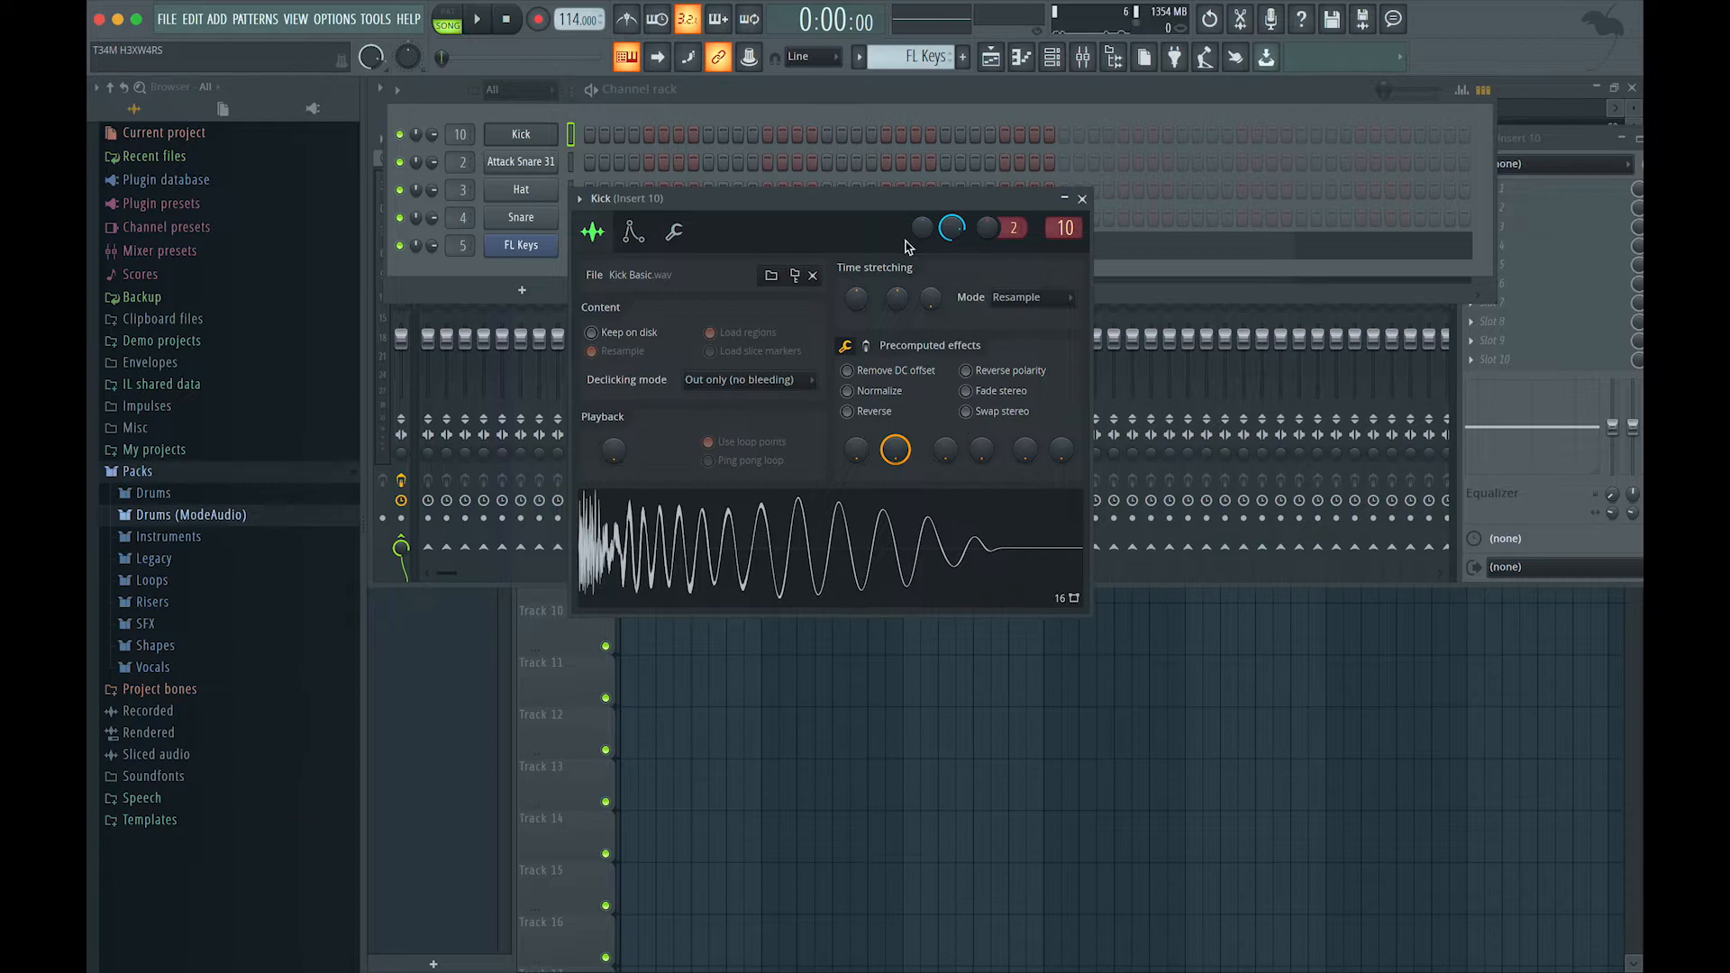
{"action": "left_click_drag", "start_coordinate": [838, 214], "coordinate": [831, 205]}
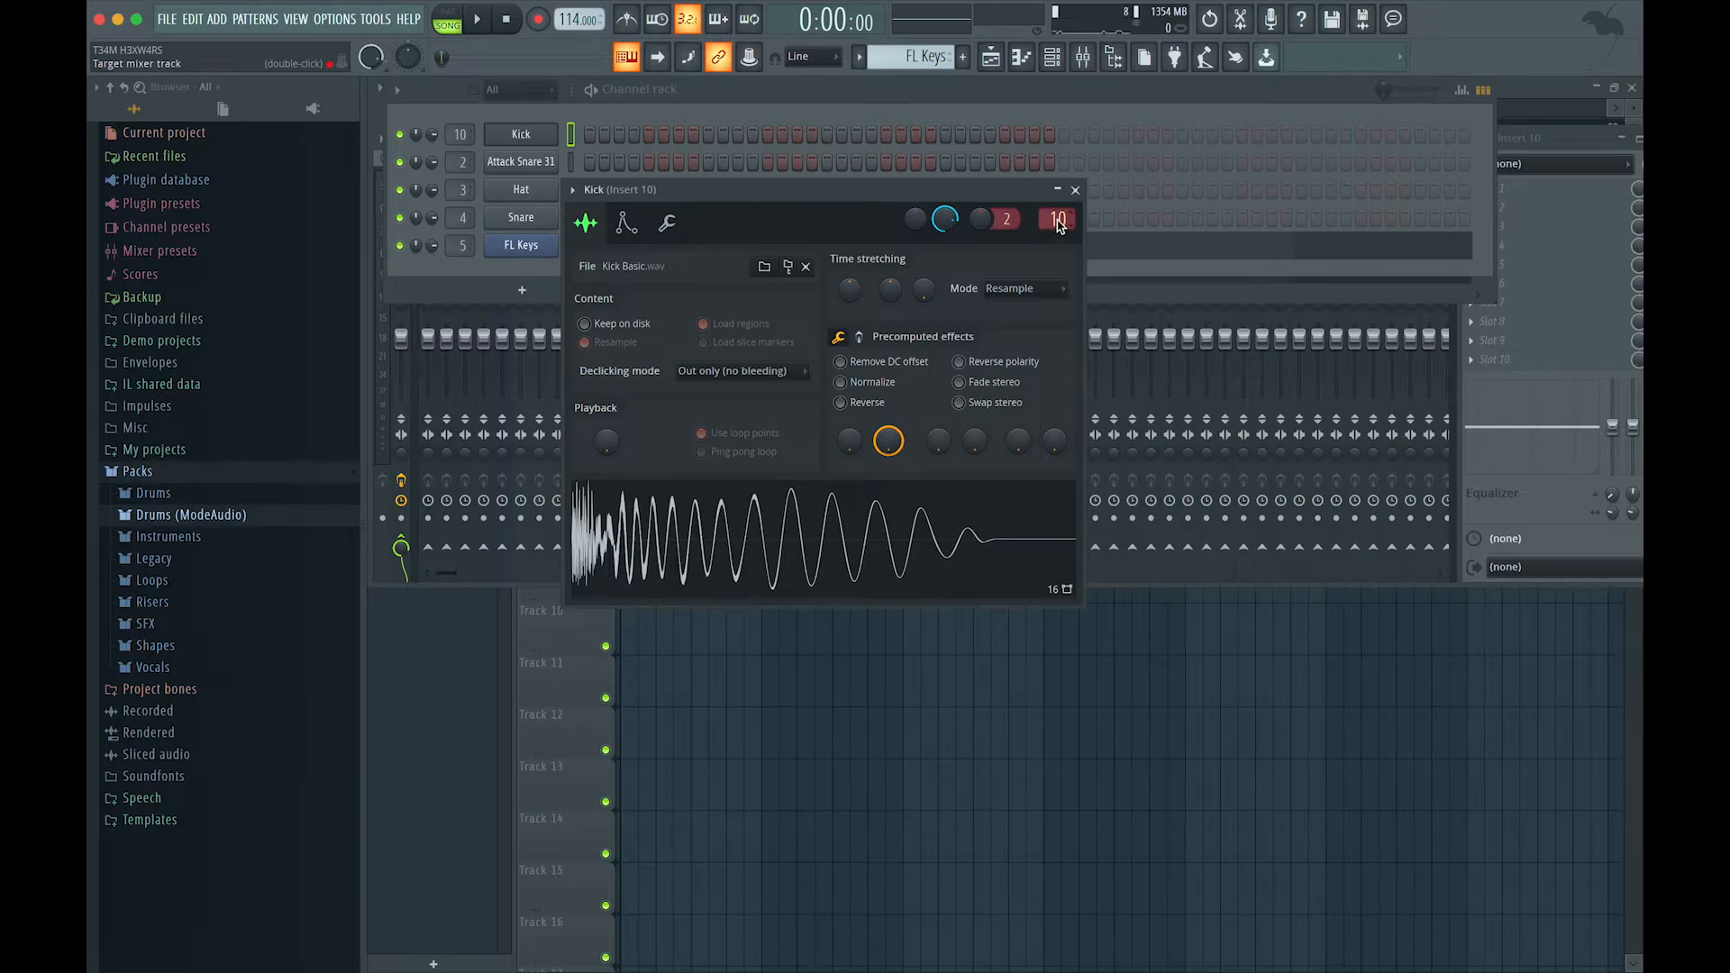
{"action": "left_click_drag", "start_coordinate": [1057, 224], "coordinate": [1057, 266]}
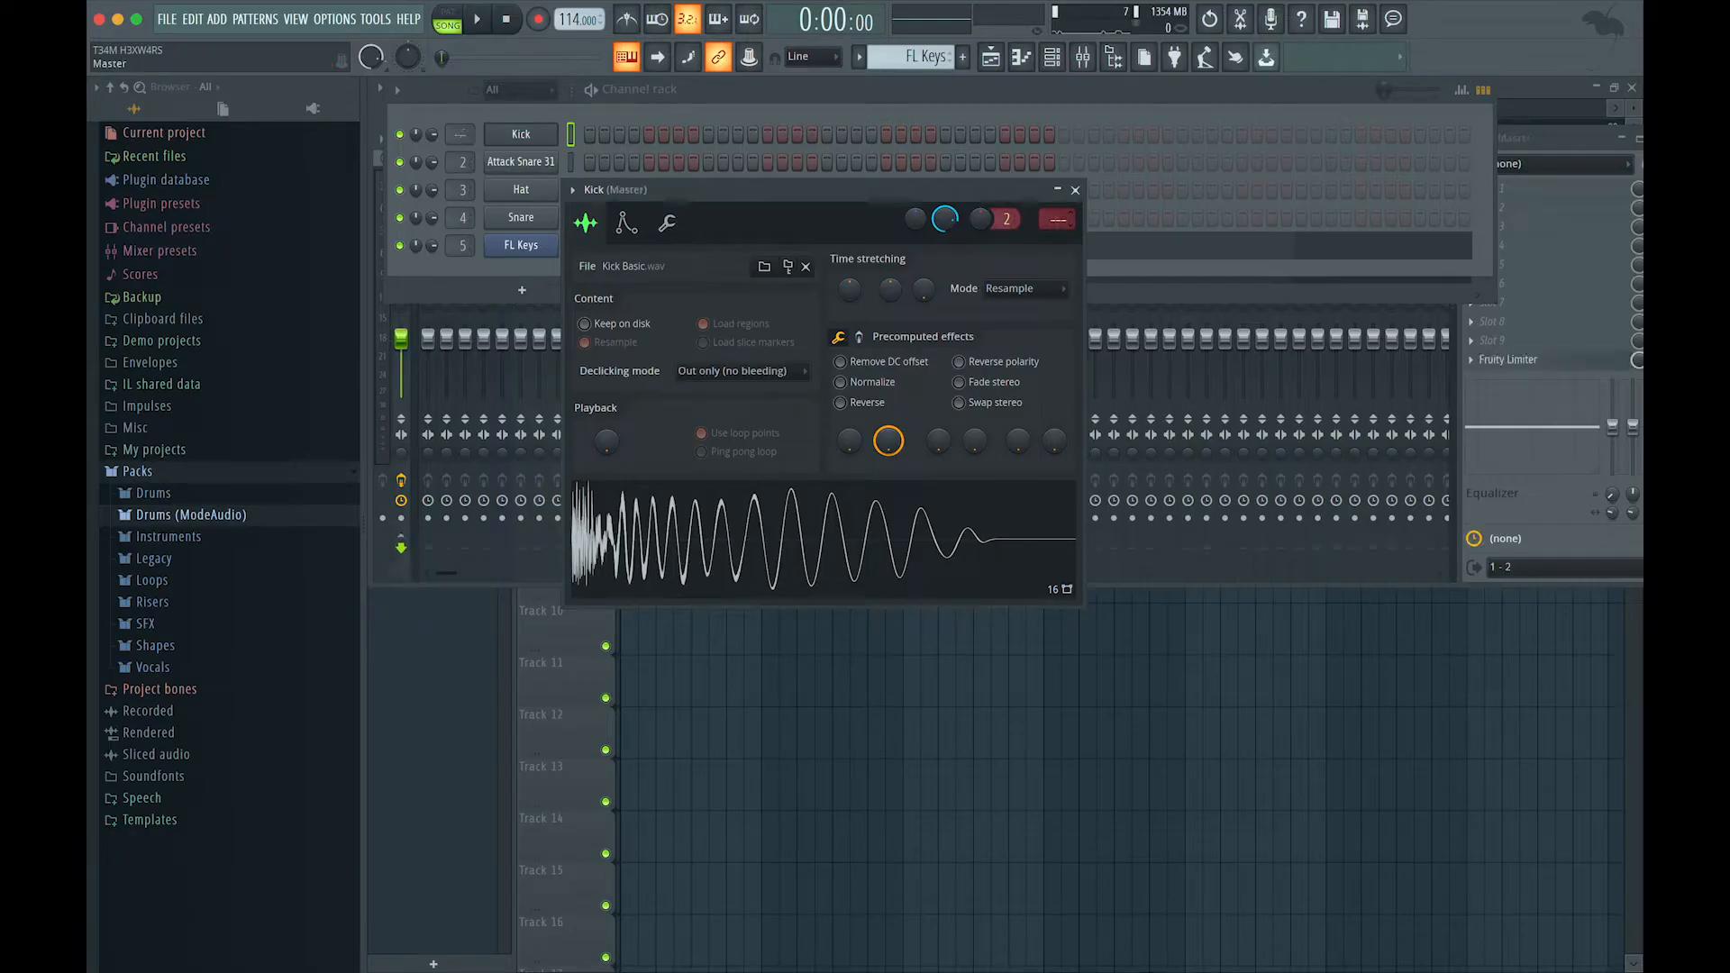
{"action": "double_click", "coordinate": [1058, 222]}
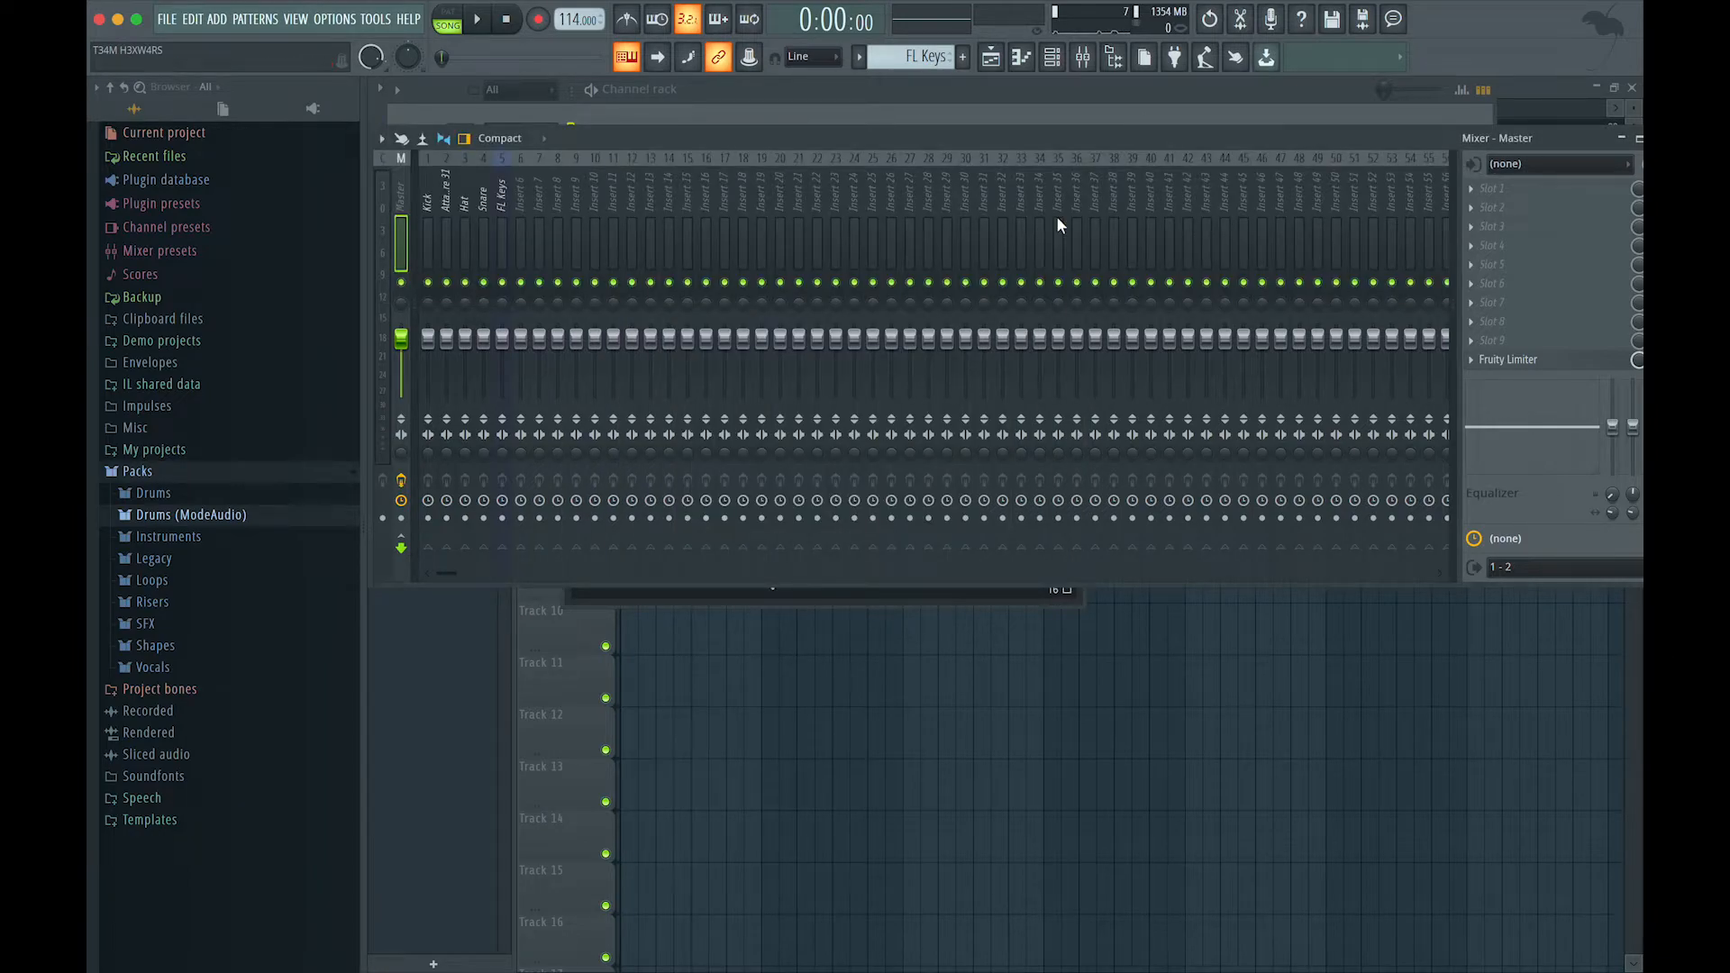
Route the selected Kick channel to mixer track Insert 13.
{"action": "left_click", "coordinate": [650, 216]}
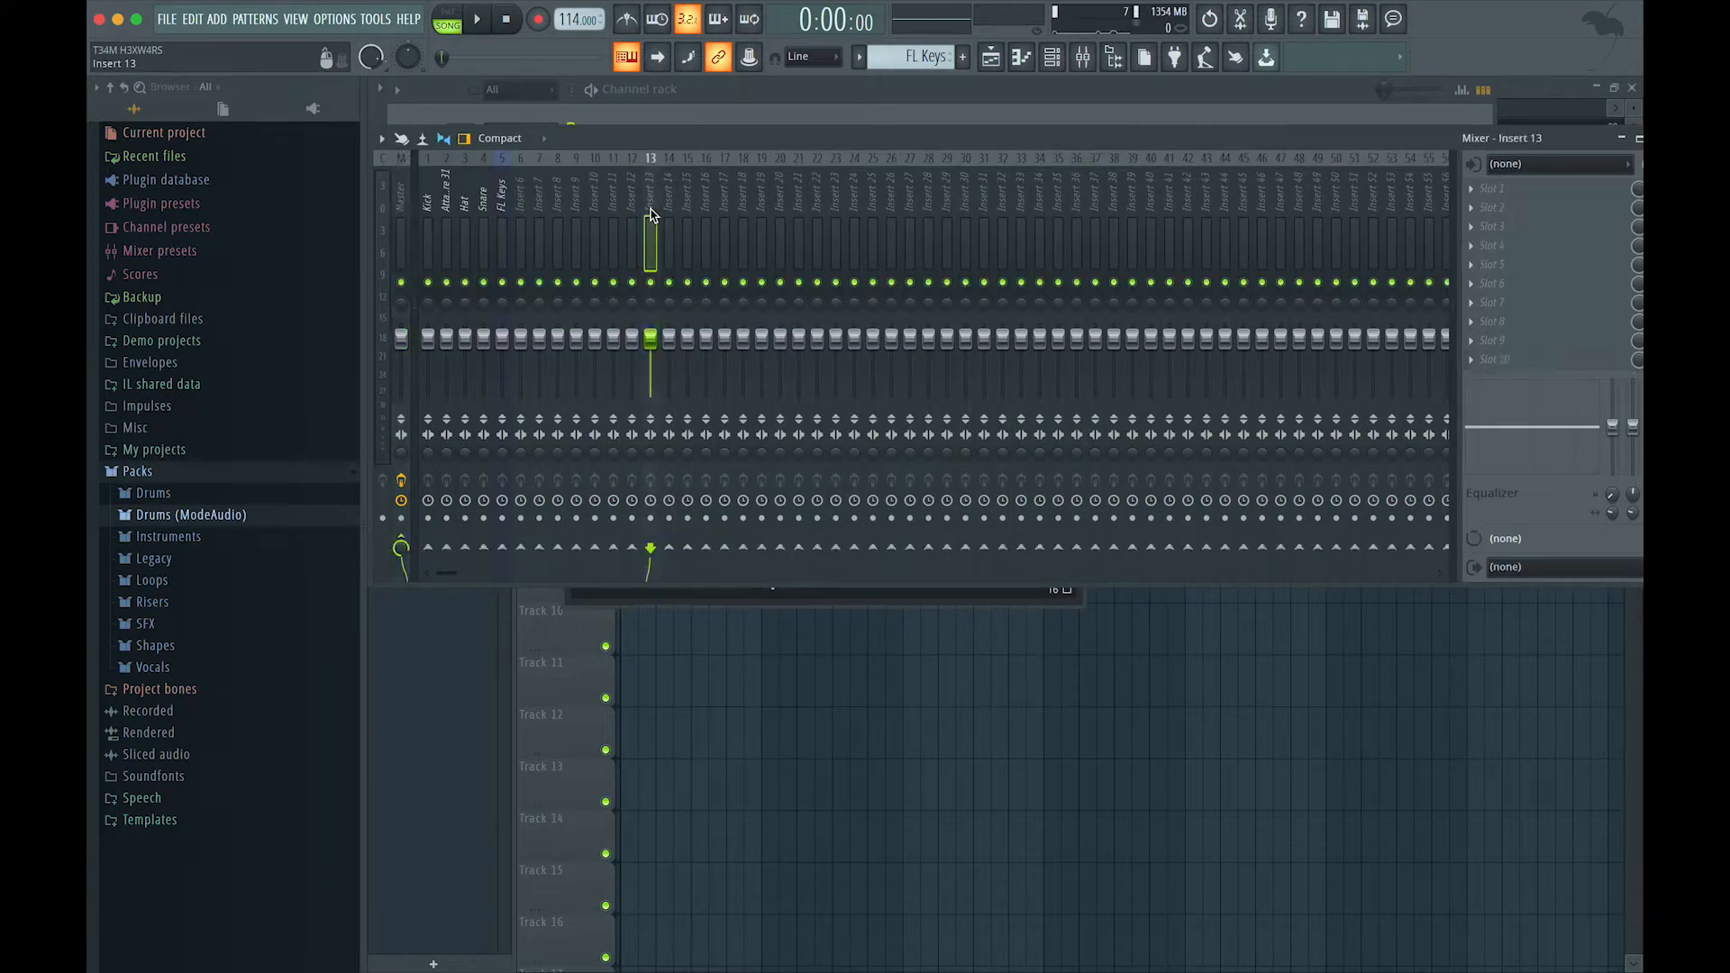
{"action": "right_click", "coordinate": [652, 215]}
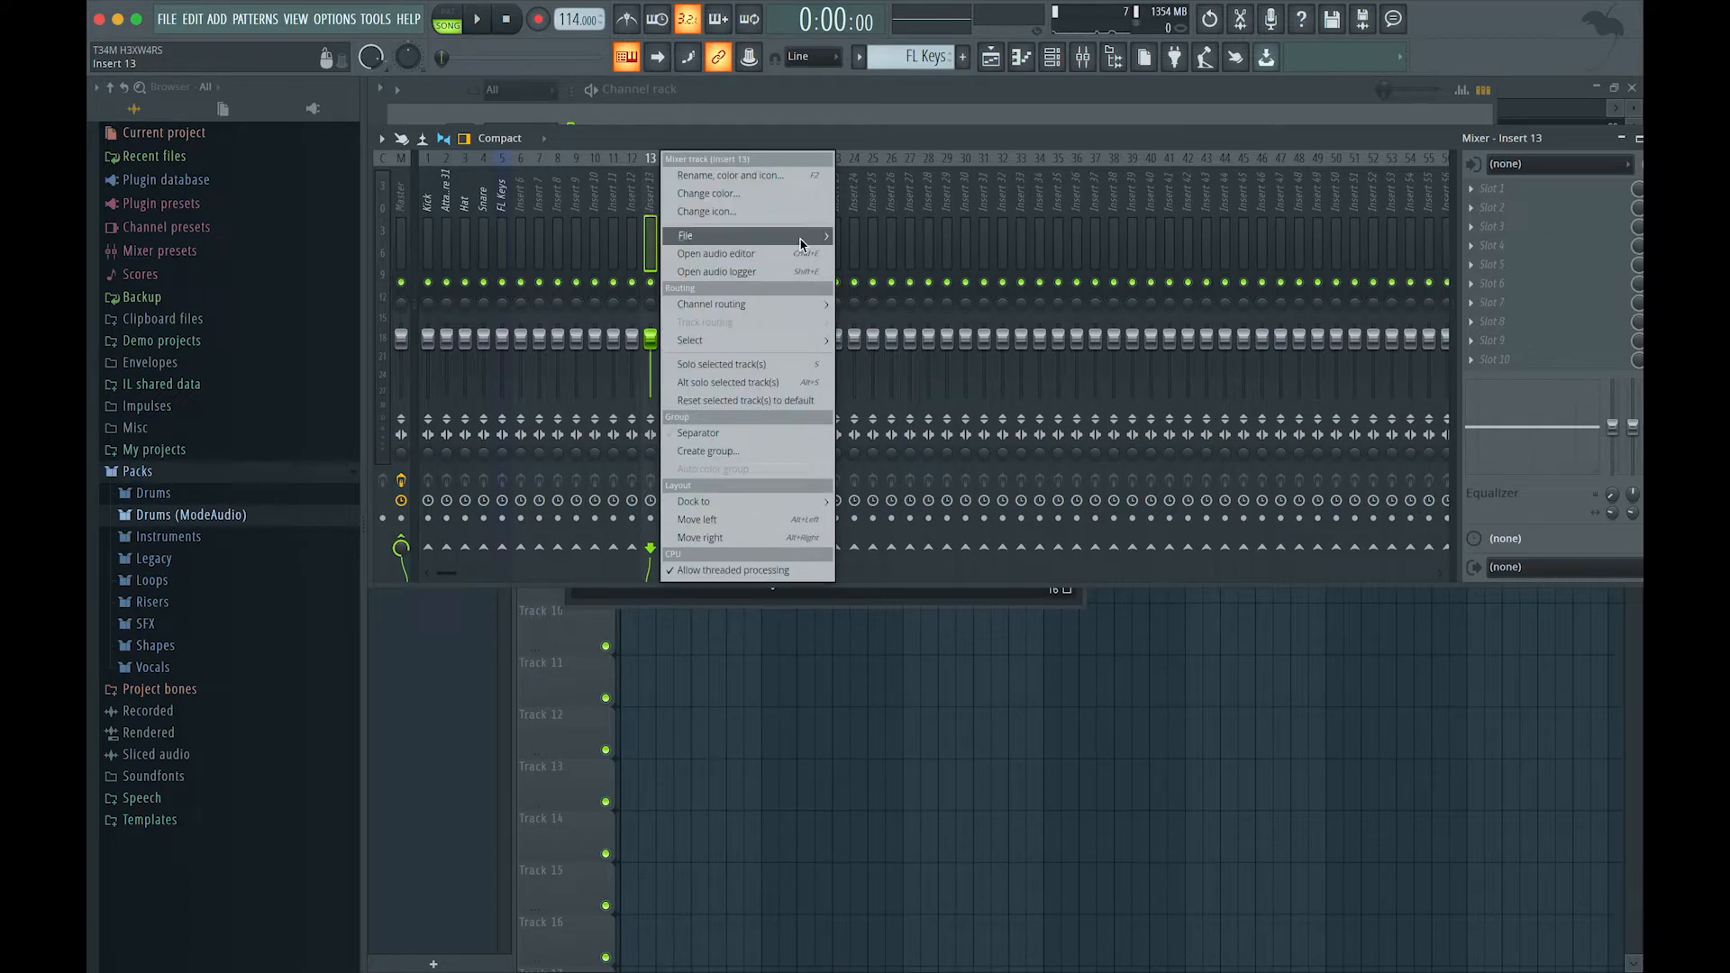
{"action": "mouse_move", "coordinate": [767, 311]}
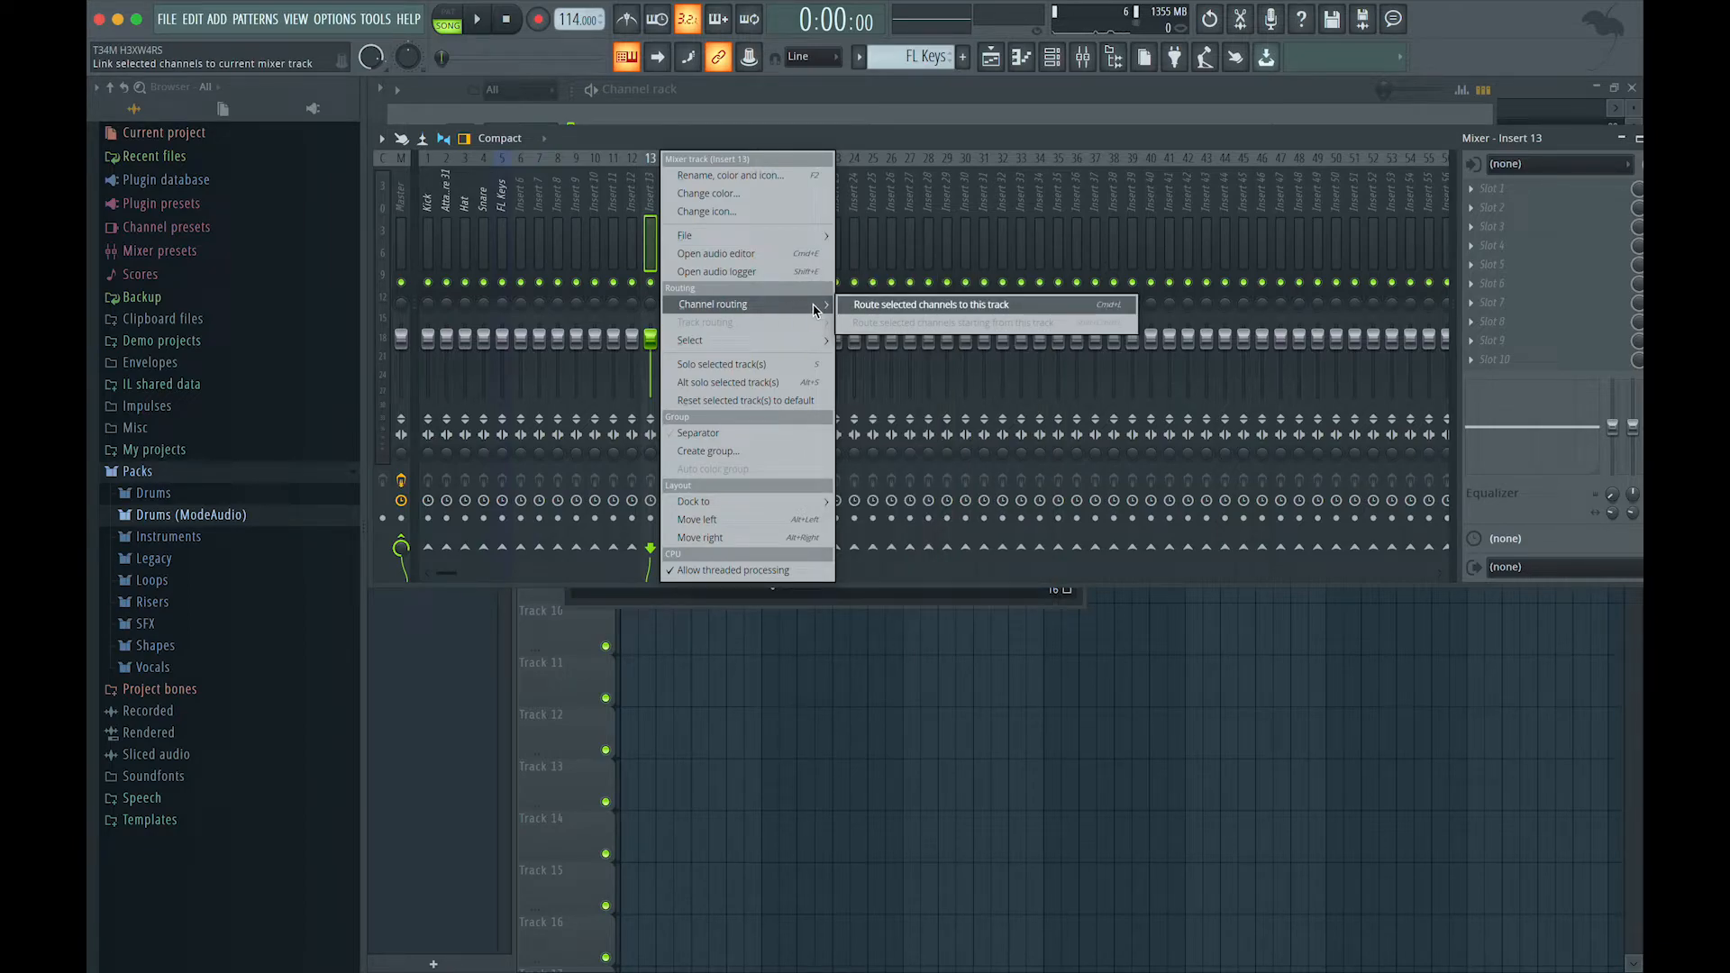
{"action": "left_click", "coordinate": [978, 314]}
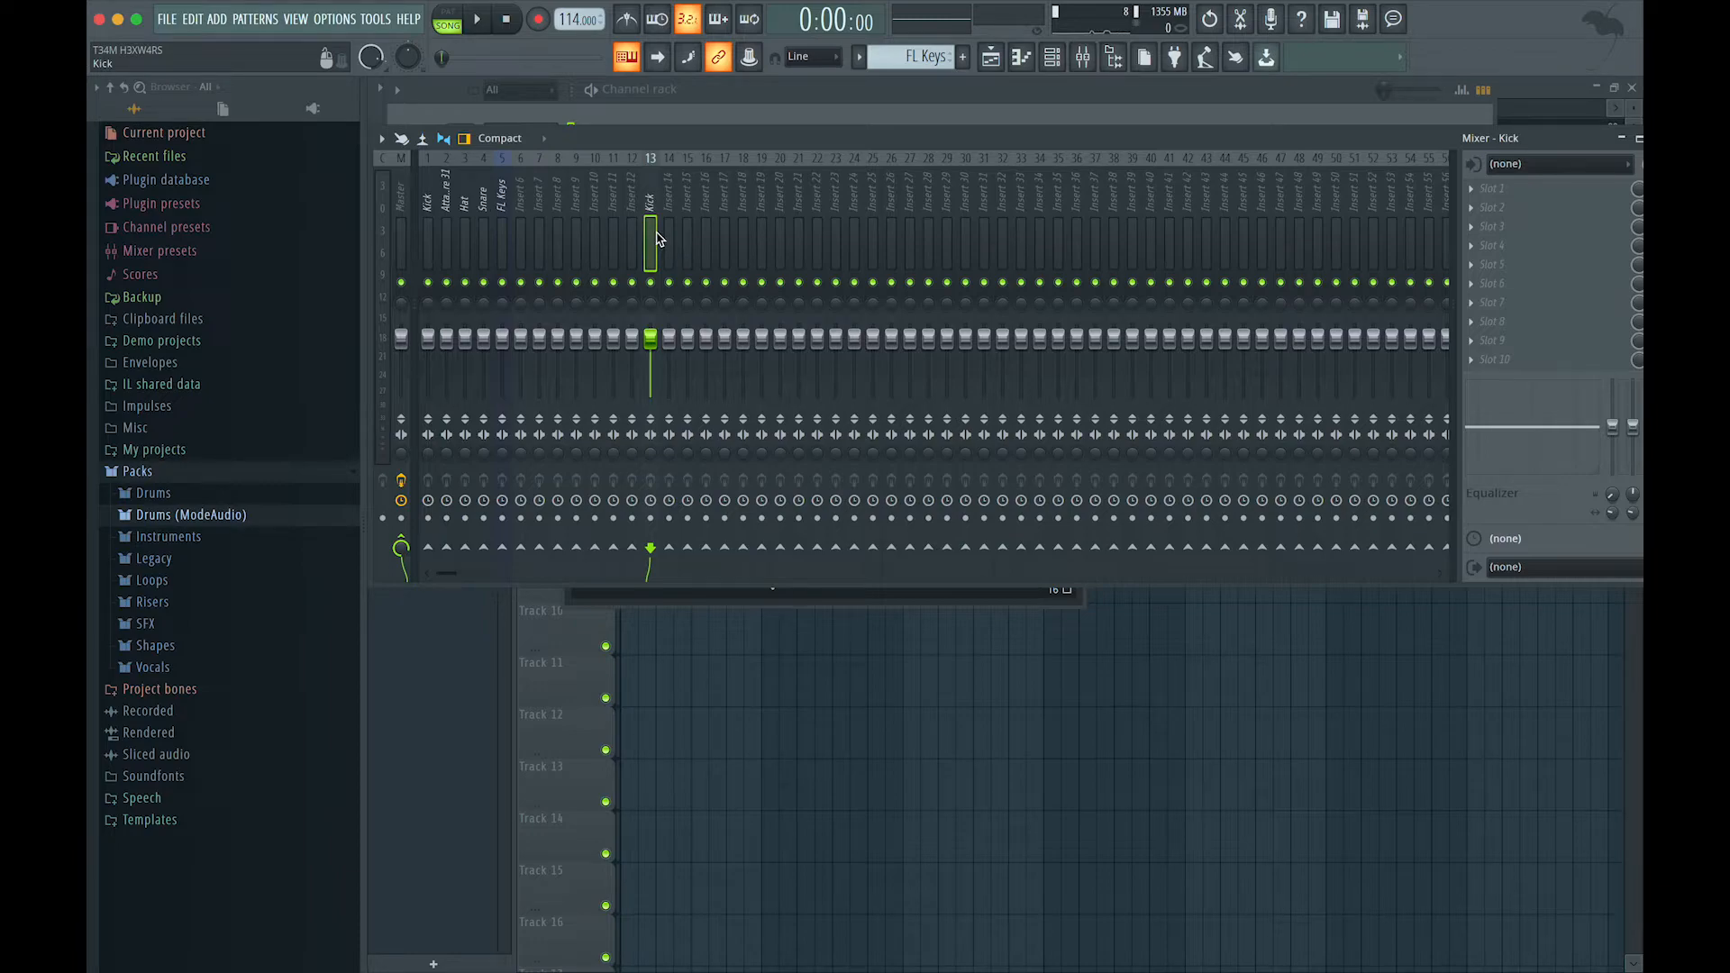
Set the Kick channel's target mixer track to 1 and clear the Kick name from mixer track 13.
{"action": "left_click", "coordinate": [1051, 57]}
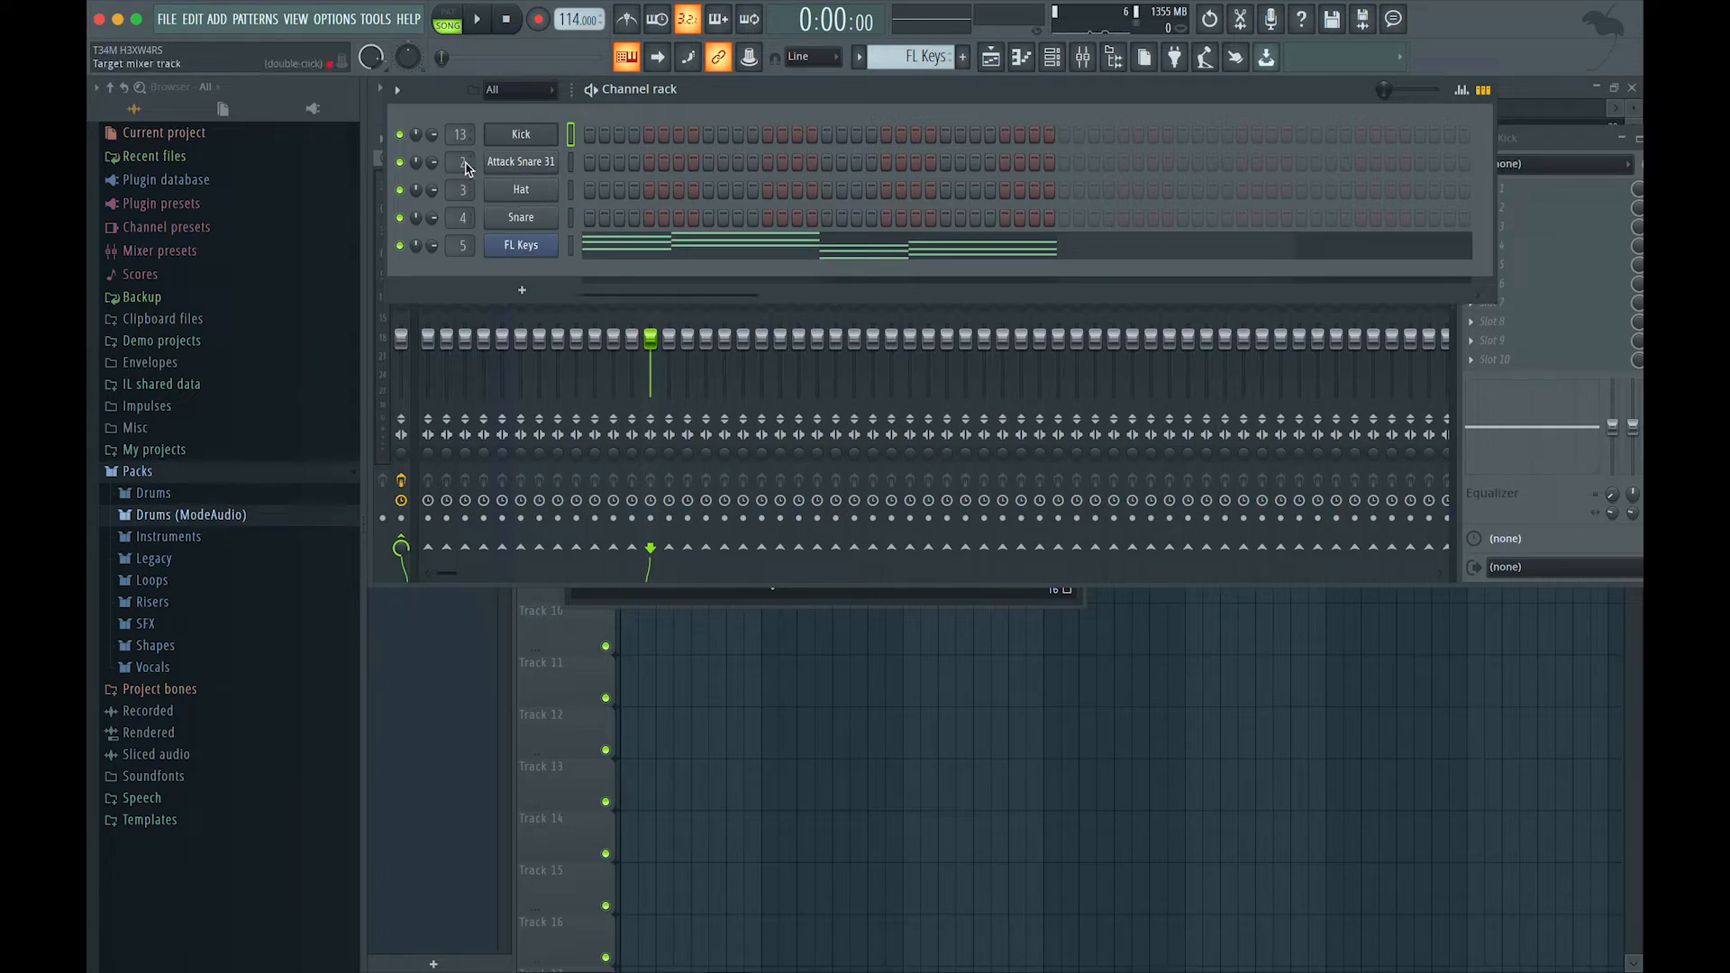
{"action": "left_click_drag", "start_coordinate": [460, 143], "coordinate": [459, 198]}
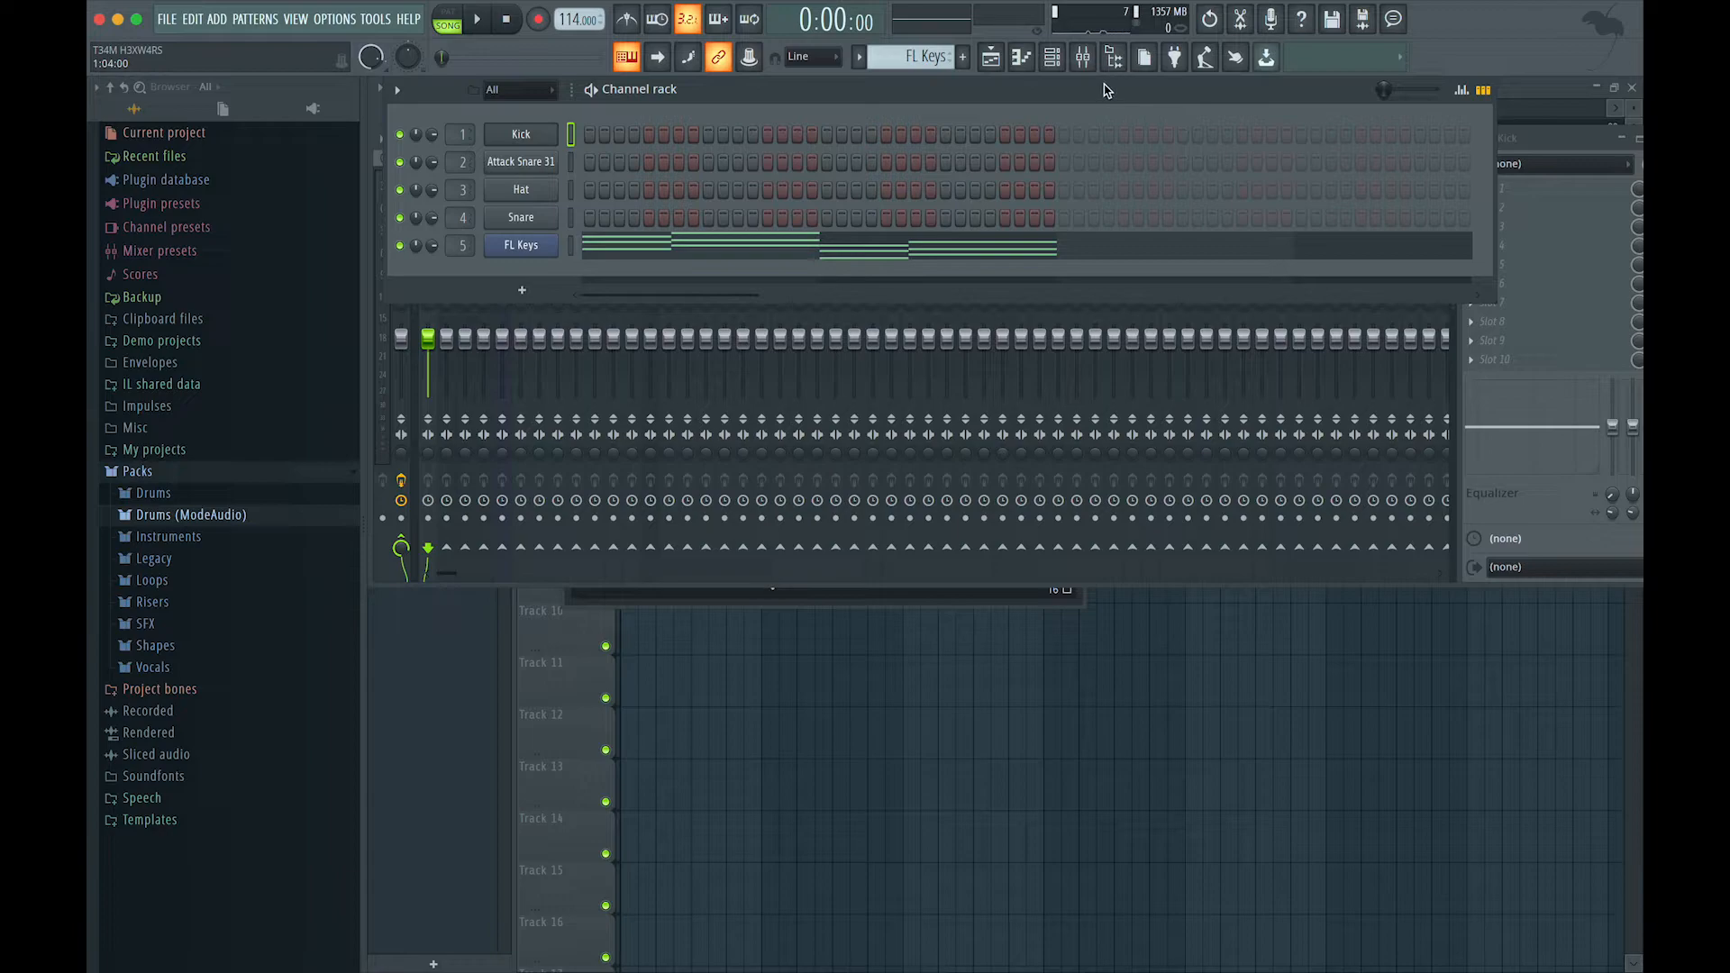
{"action": "left_click", "coordinate": [1082, 57]}
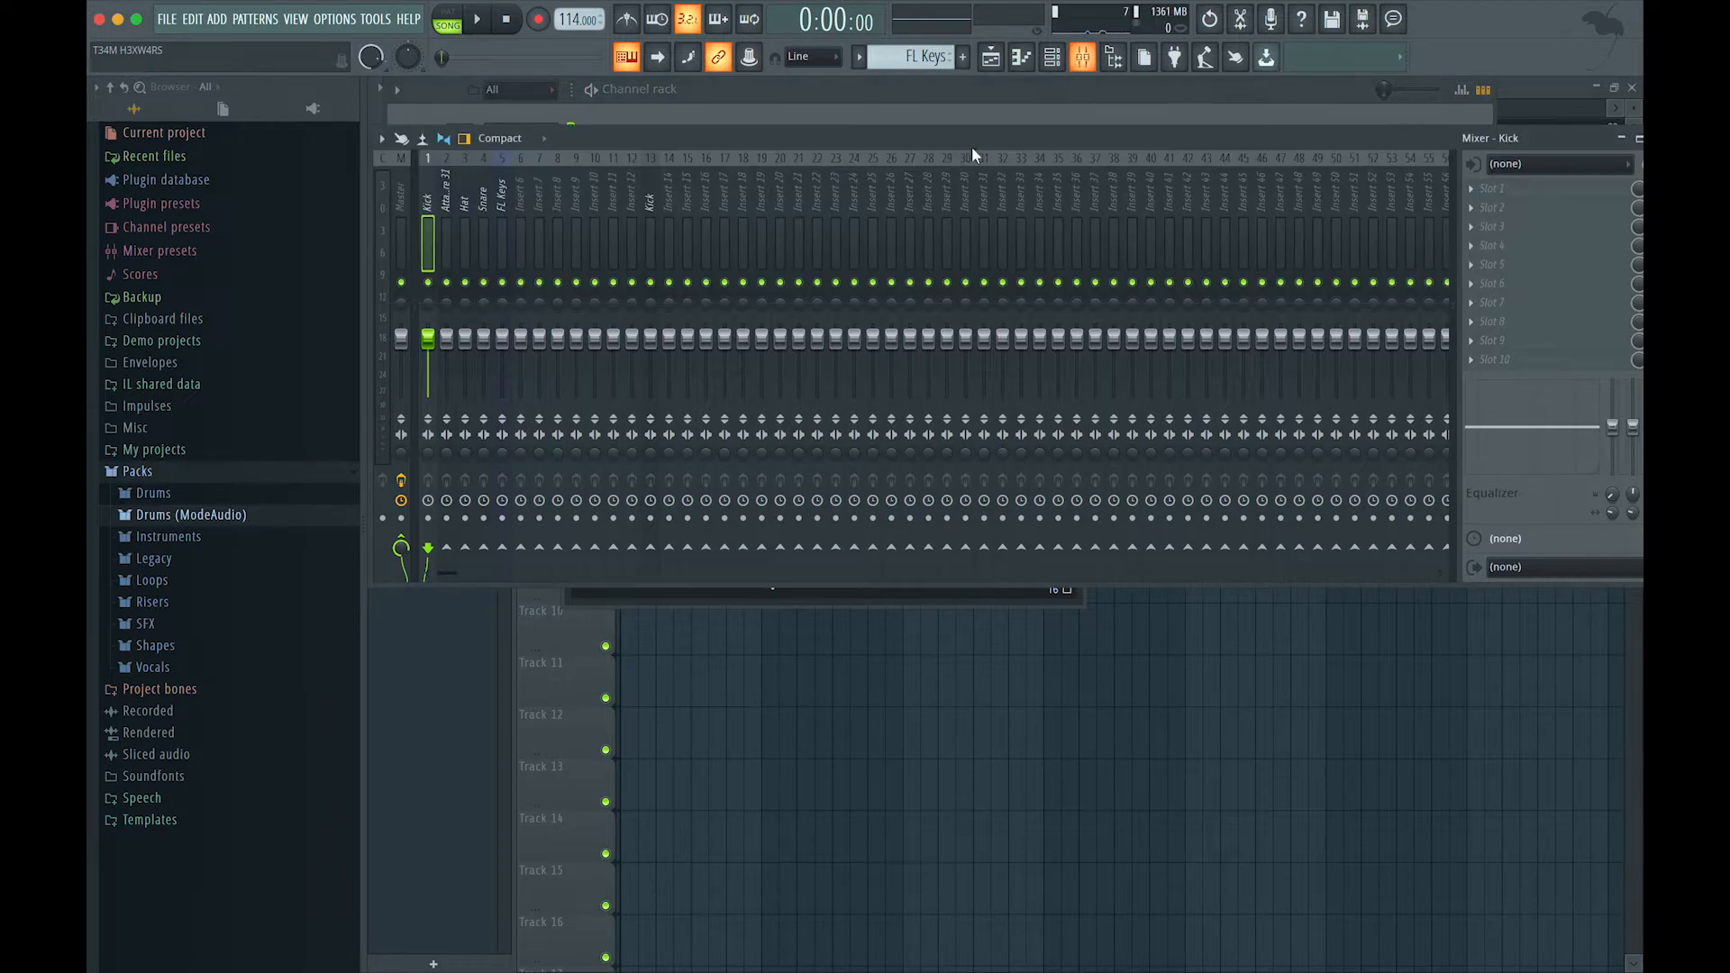
{"action": "left_click", "coordinate": [671, 230]}
{"action": "right_click", "coordinate": [670, 228]}
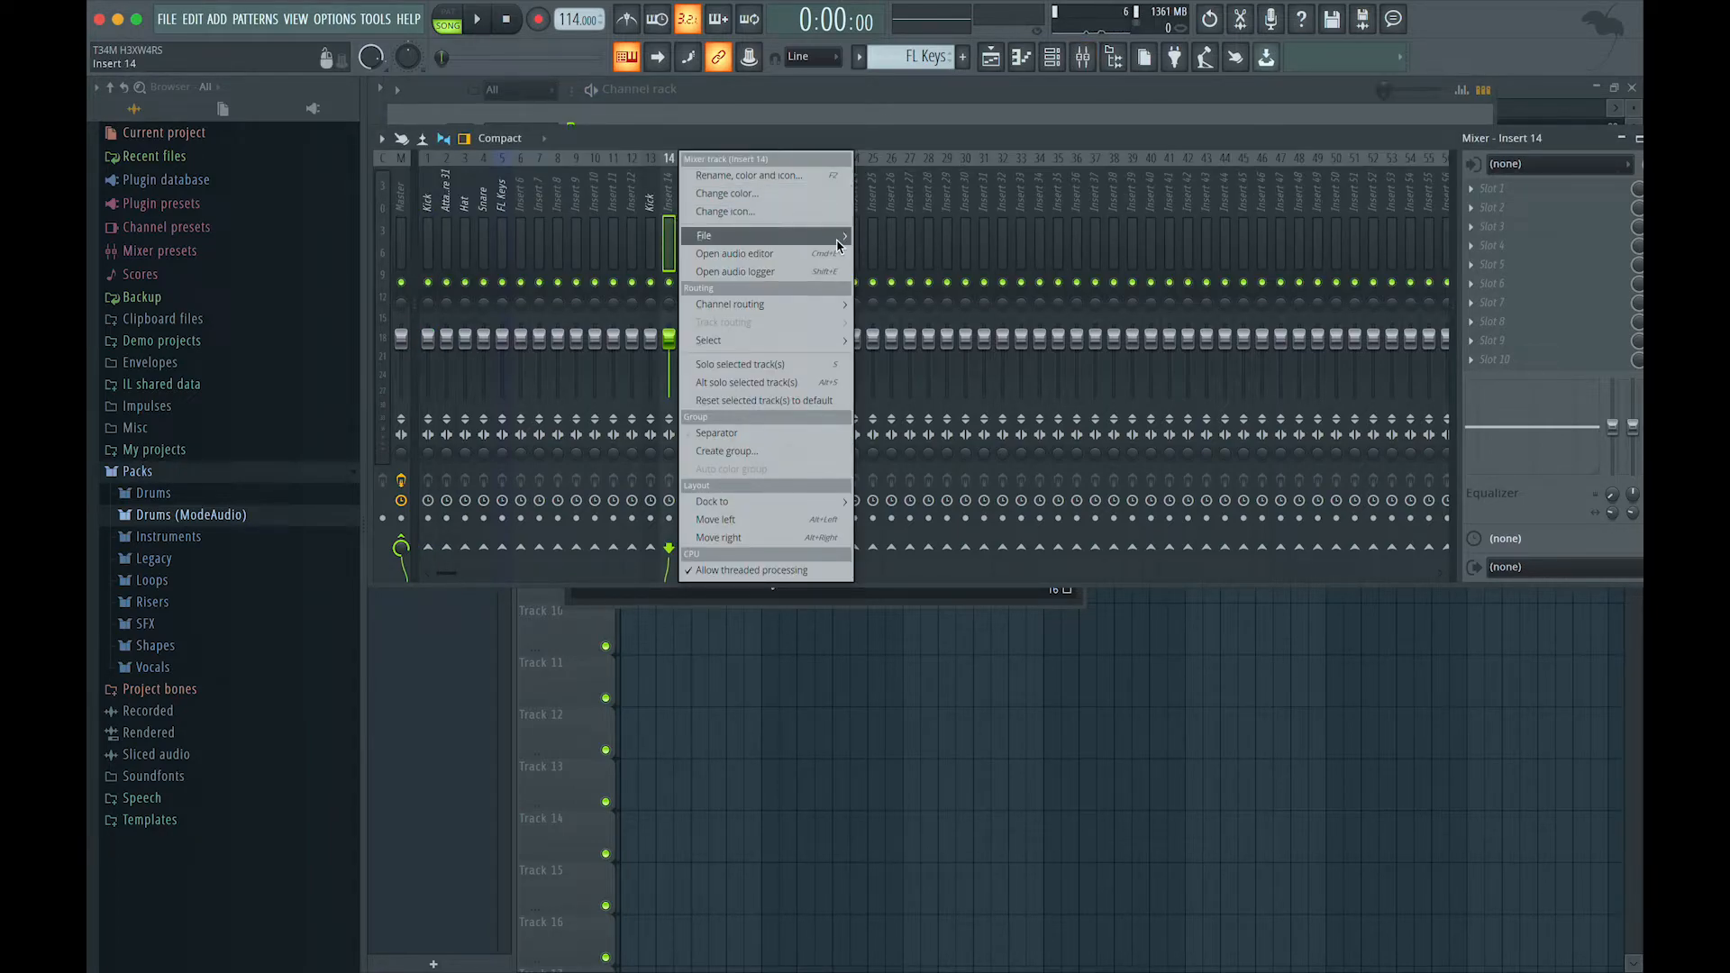
{"action": "mouse_move", "coordinate": [840, 240]}
{"action": "left_click_drag", "start_coordinate": [890, 254], "coordinate": [406, 215]}
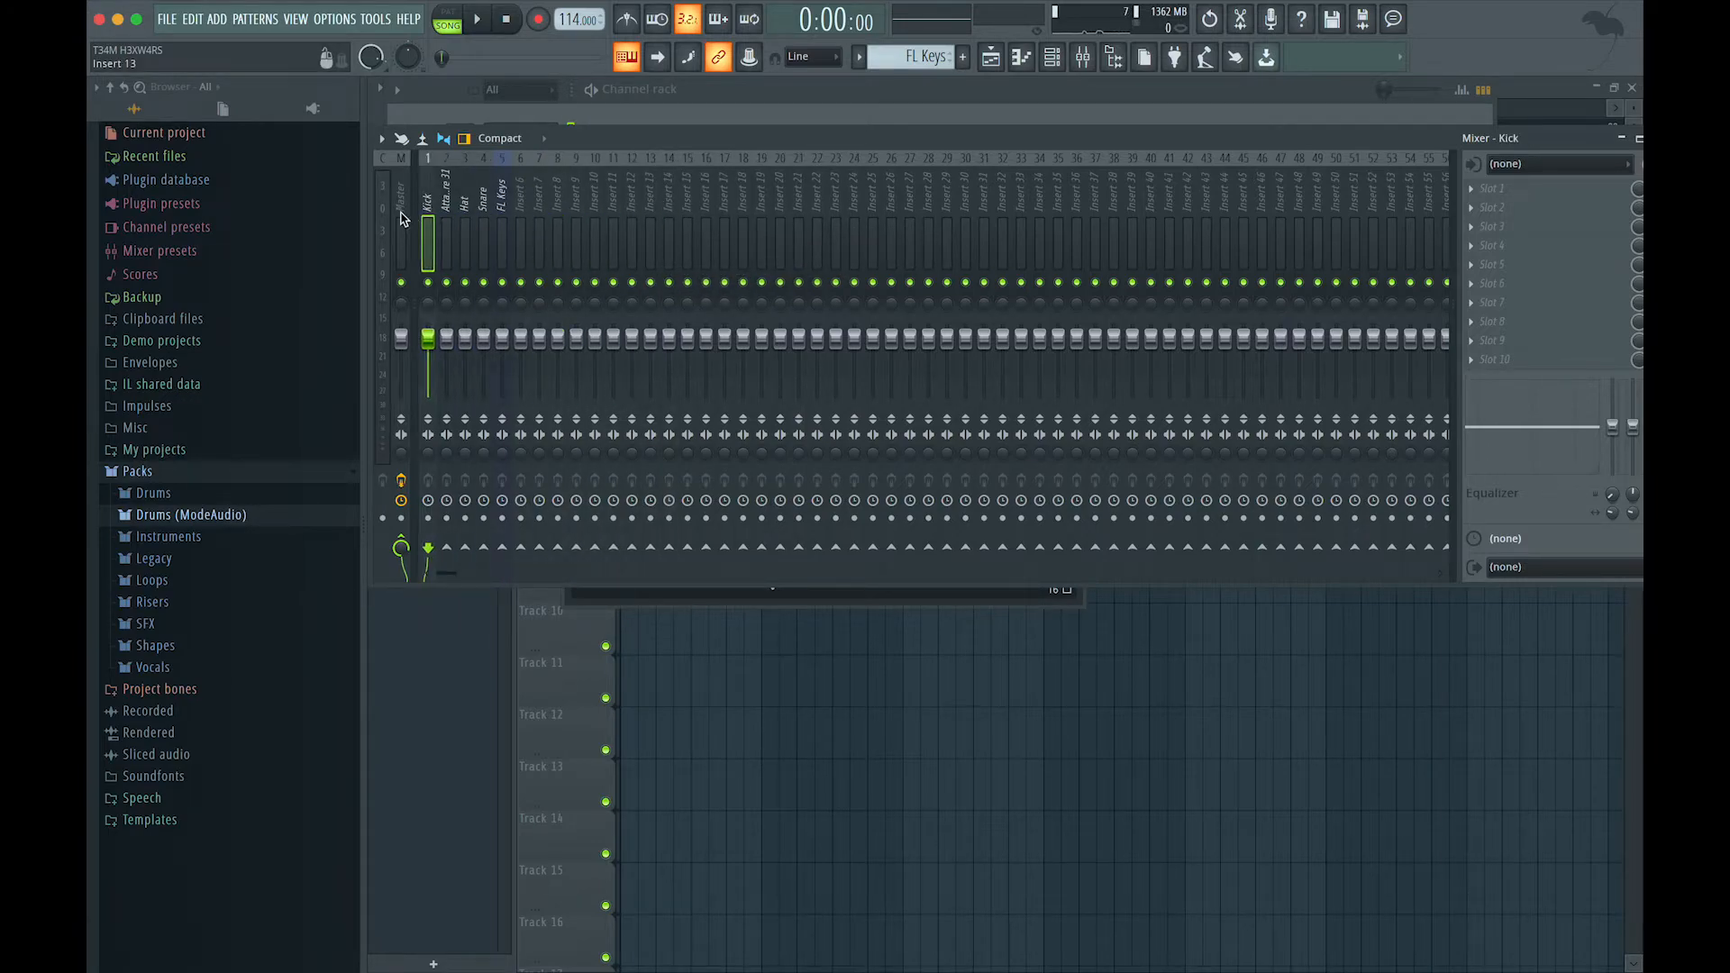
Play the song to check the mixer levels, then solo the Kick mixer track.
{"action": "key", "text": "space"}
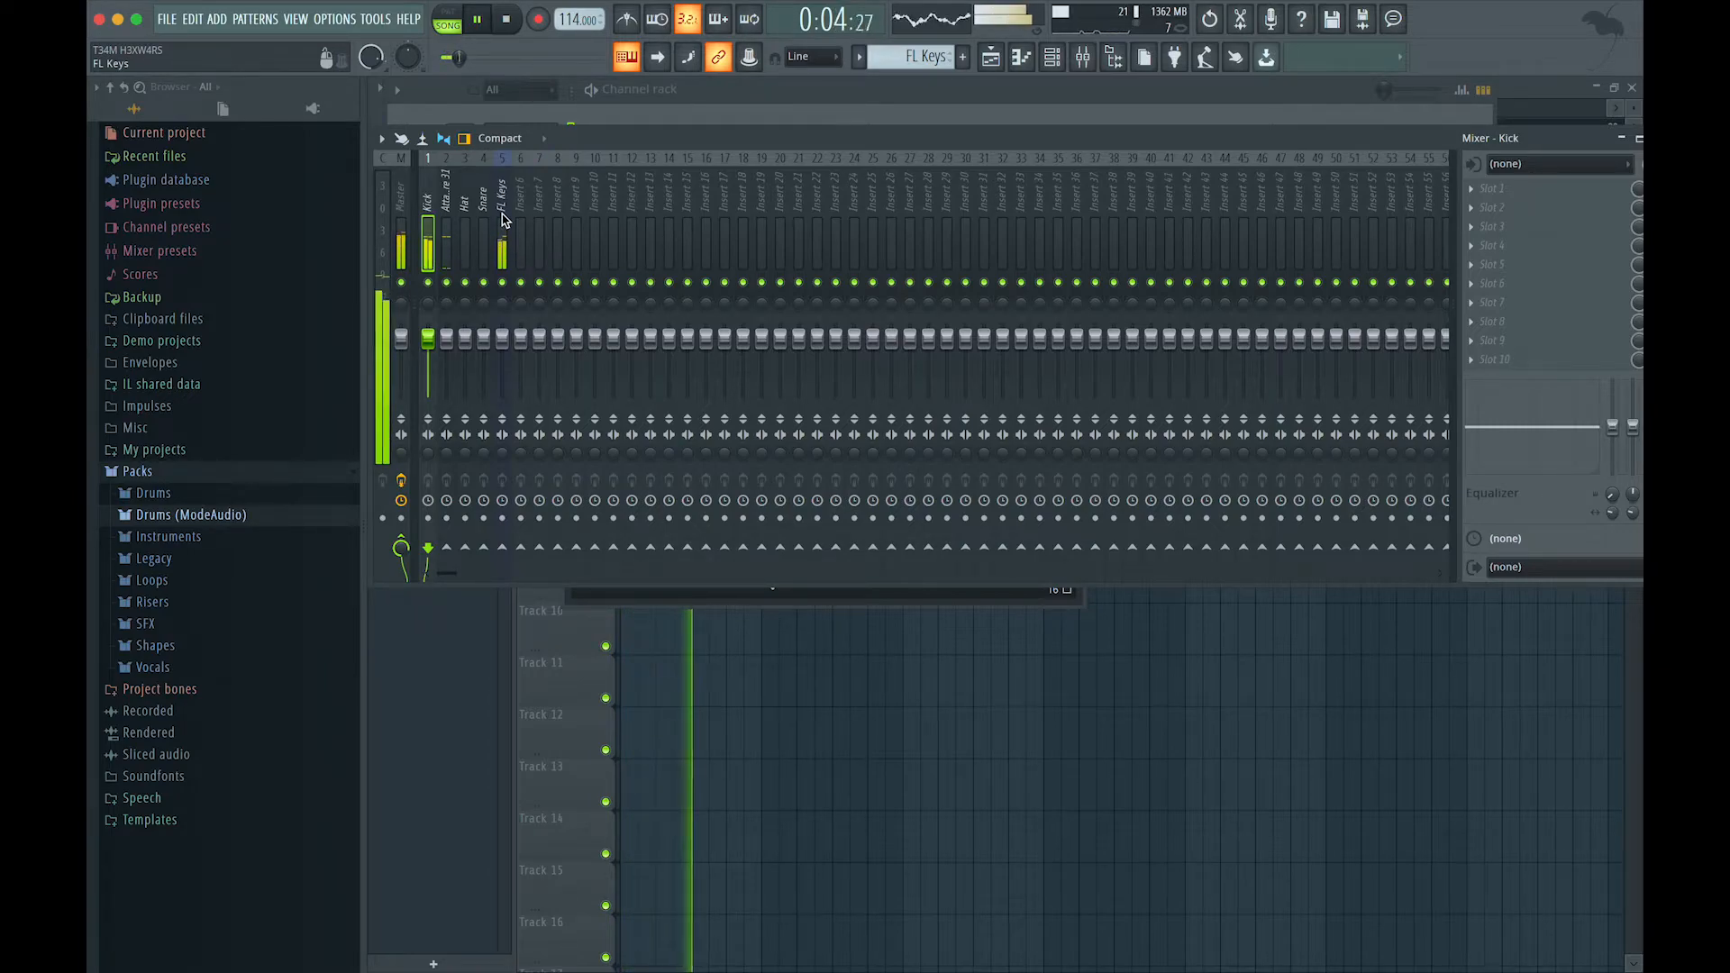
{"action": "key", "text": "space"}
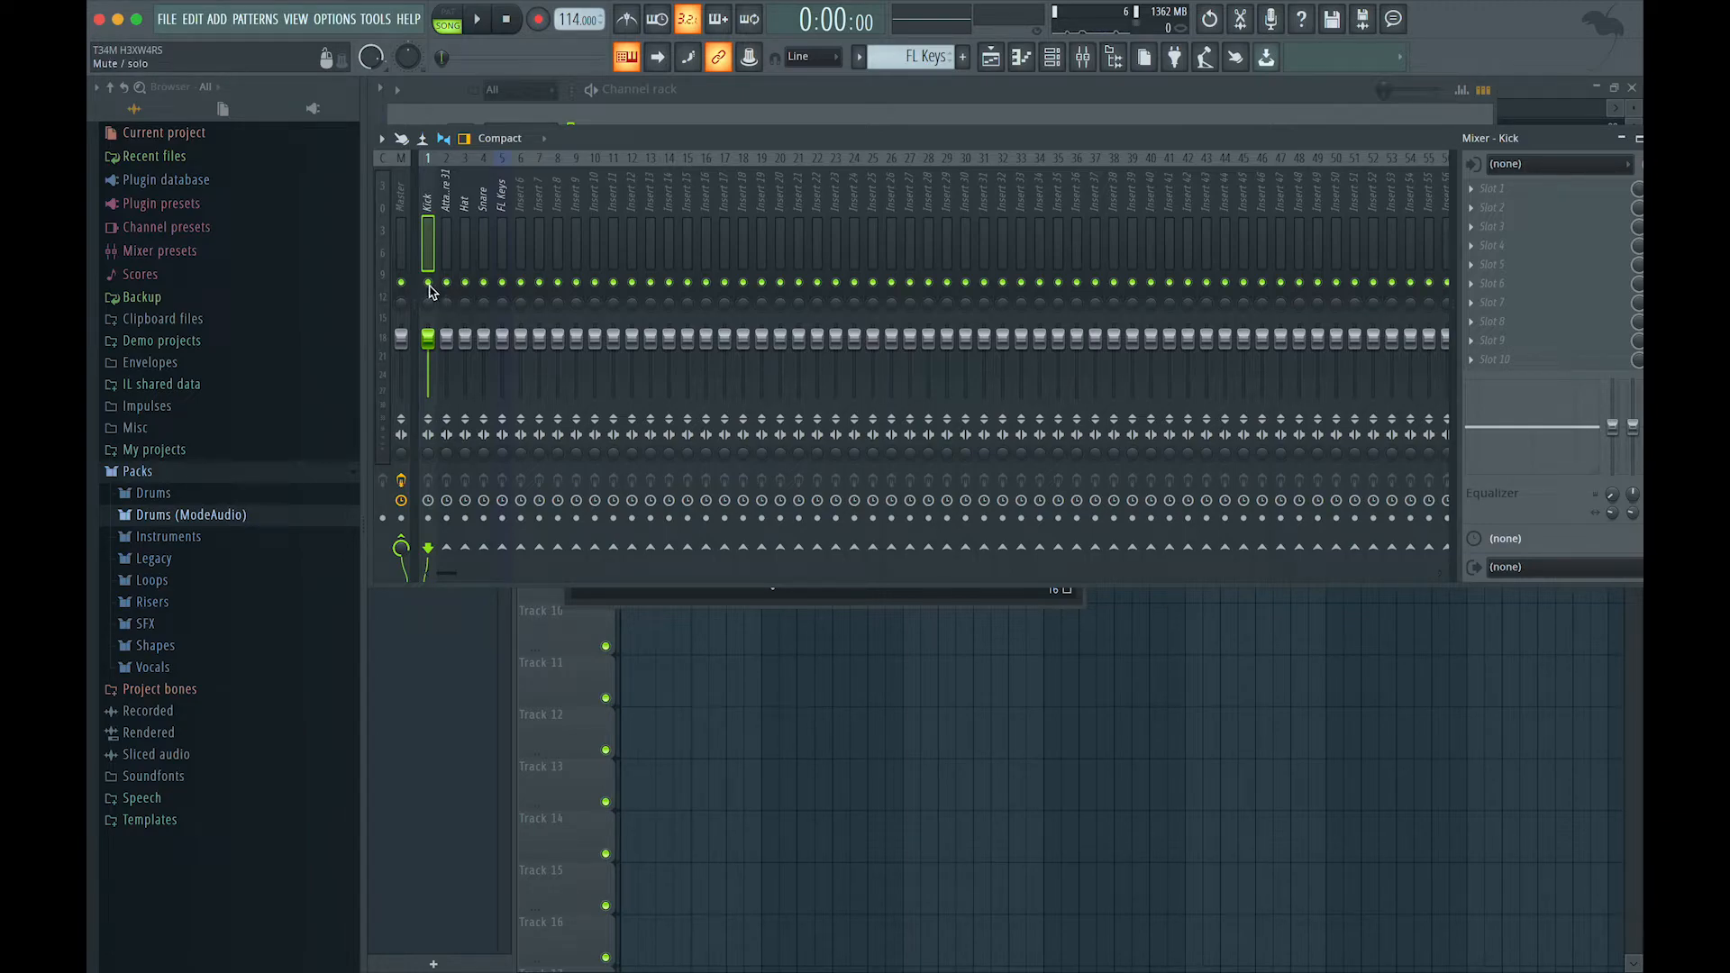
{"action": "right_click", "coordinate": [429, 283]}
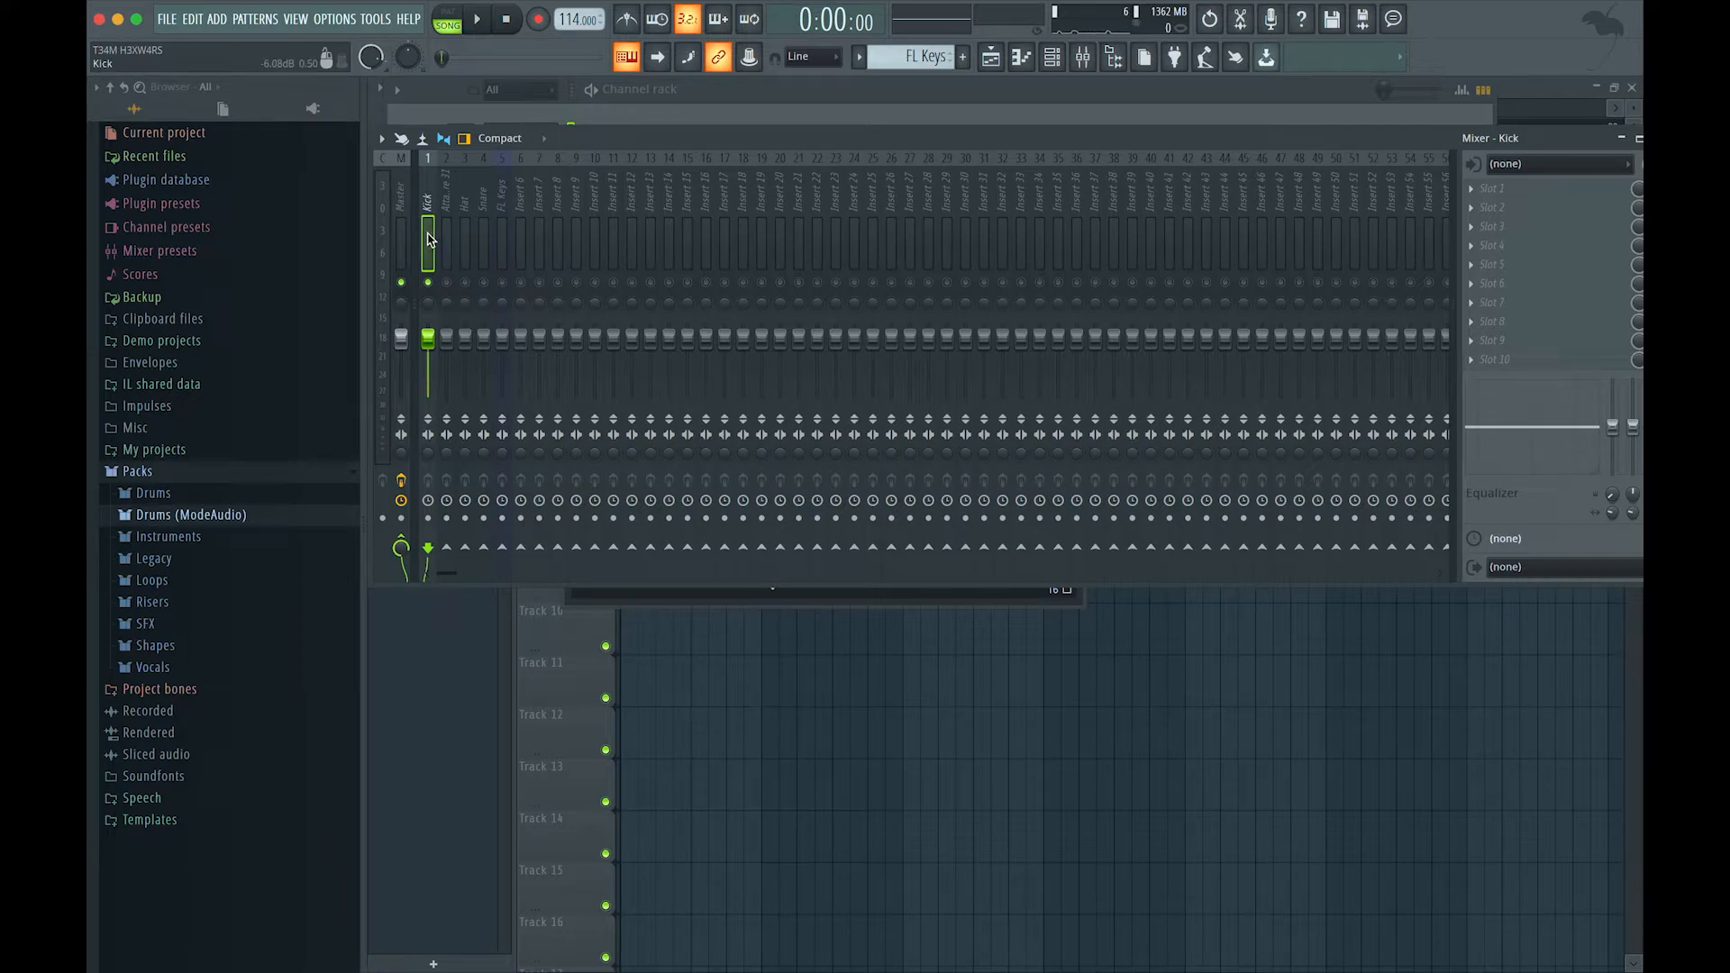
Play the song and toggle the Kick, Attack Snare 31 and FL Keys mixer tracks to hear them alone and combined.
{"action": "key", "text": "space"}
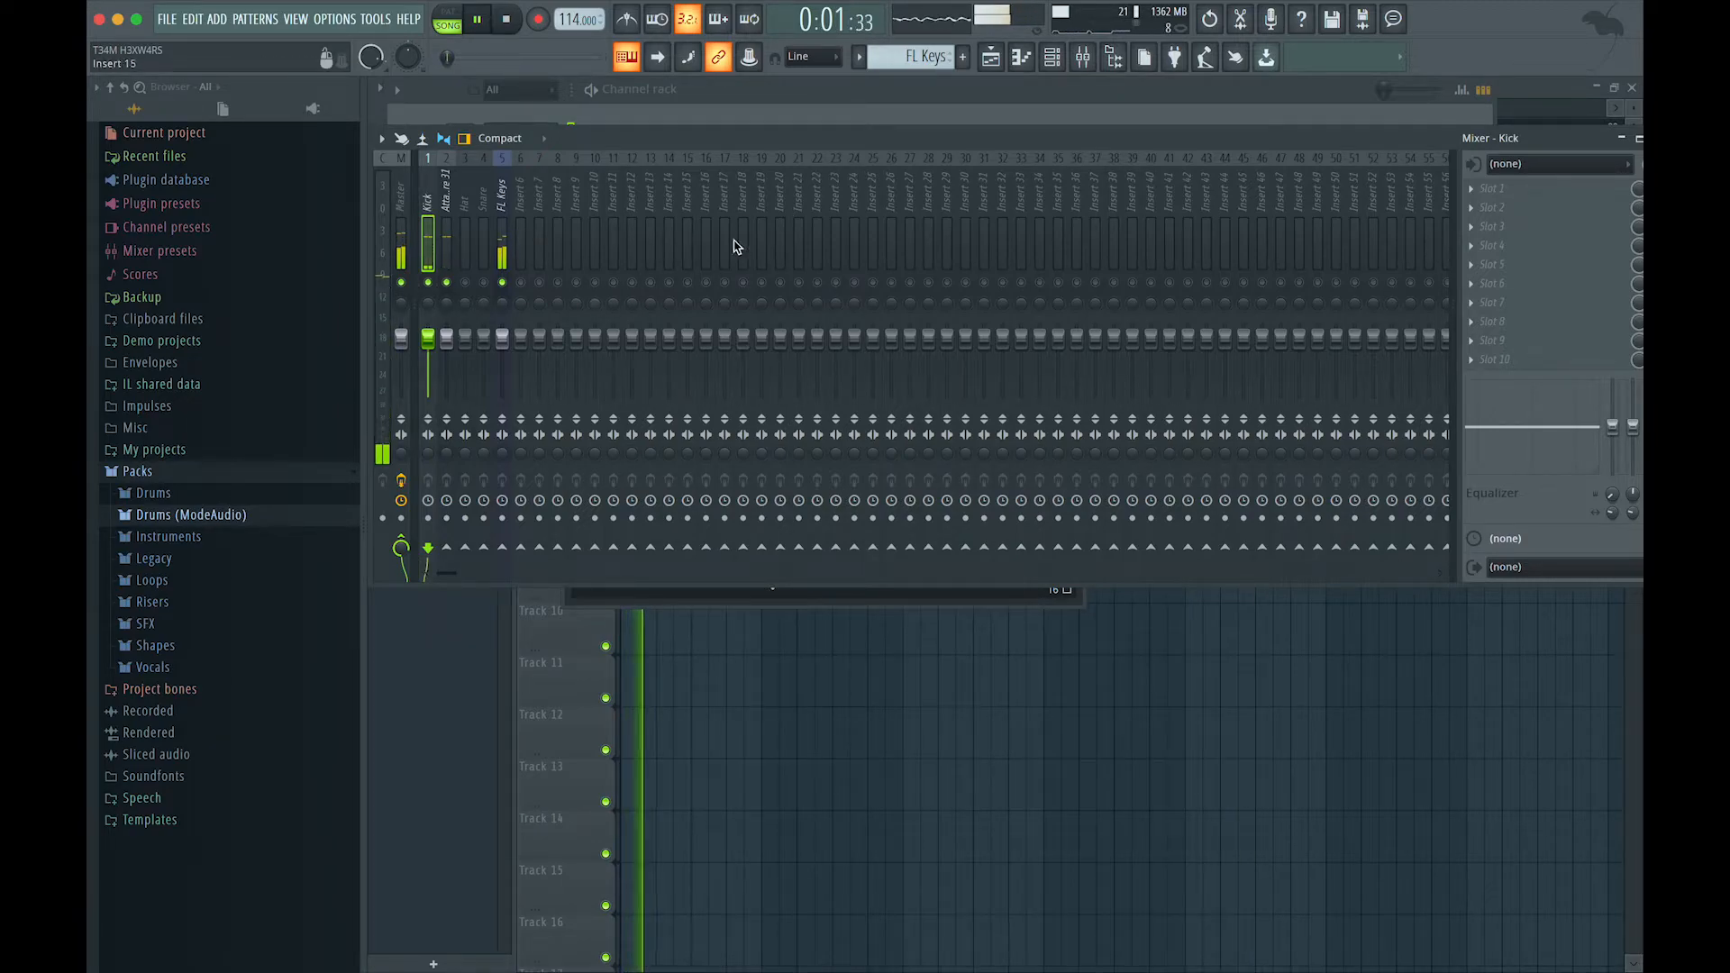
{"action": "left_click", "coordinate": [447, 283]}
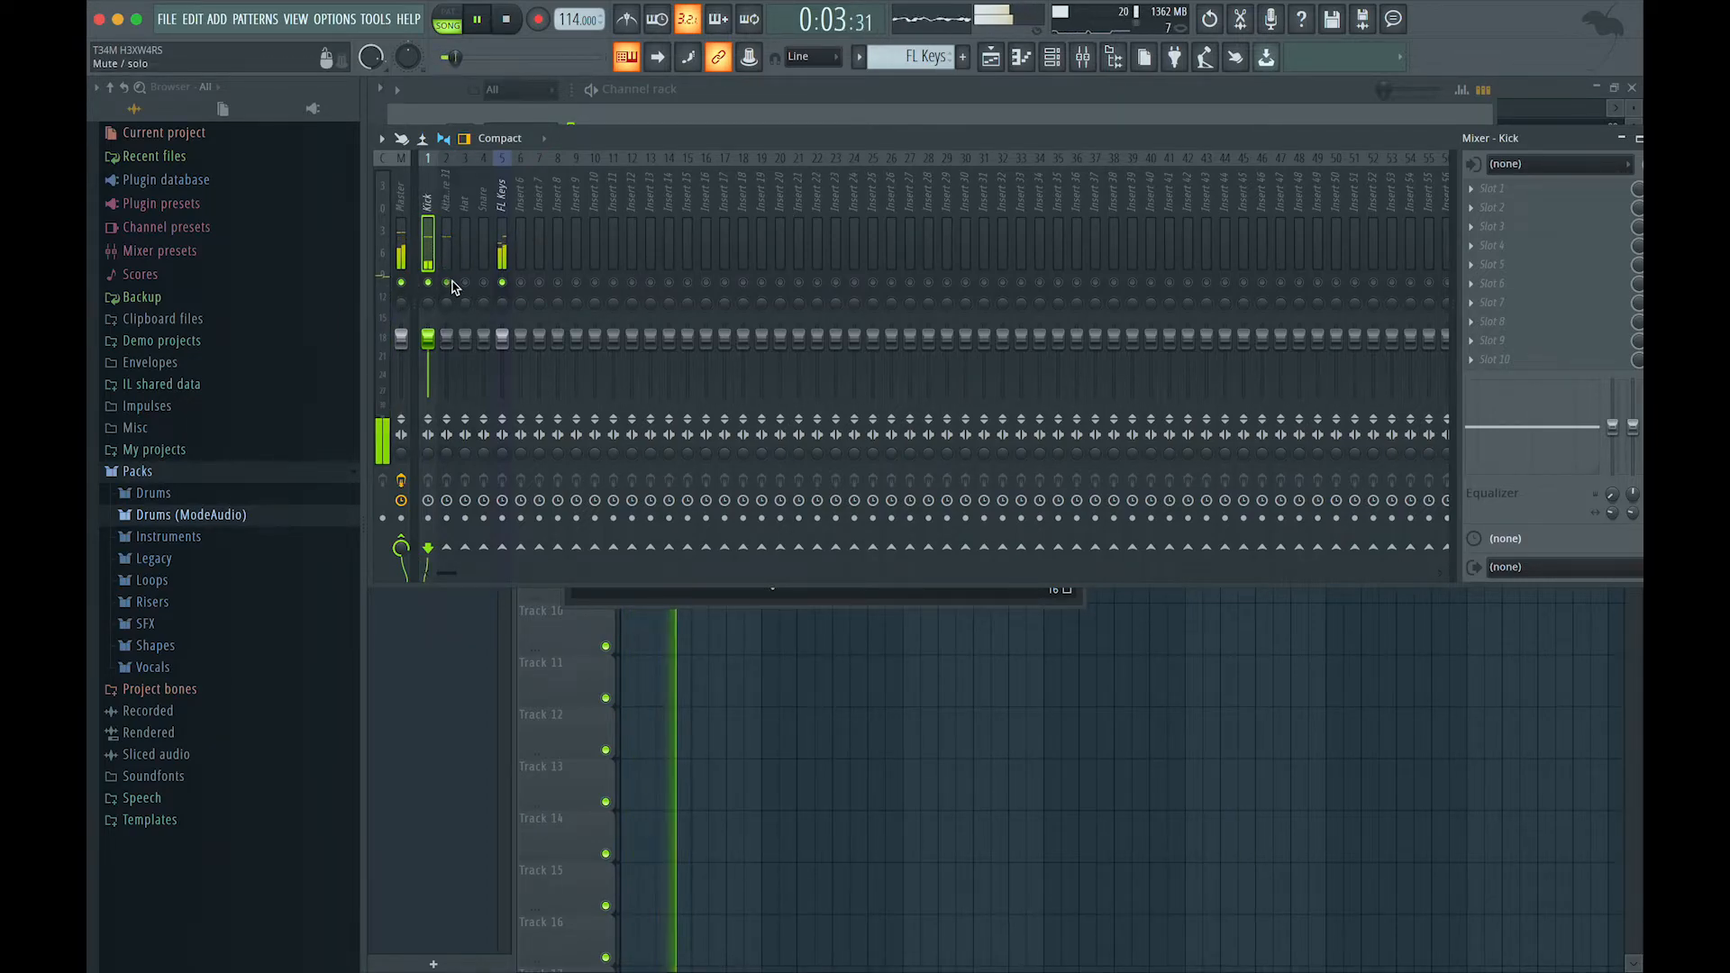
{"action": "left_click", "coordinate": [447, 283]}
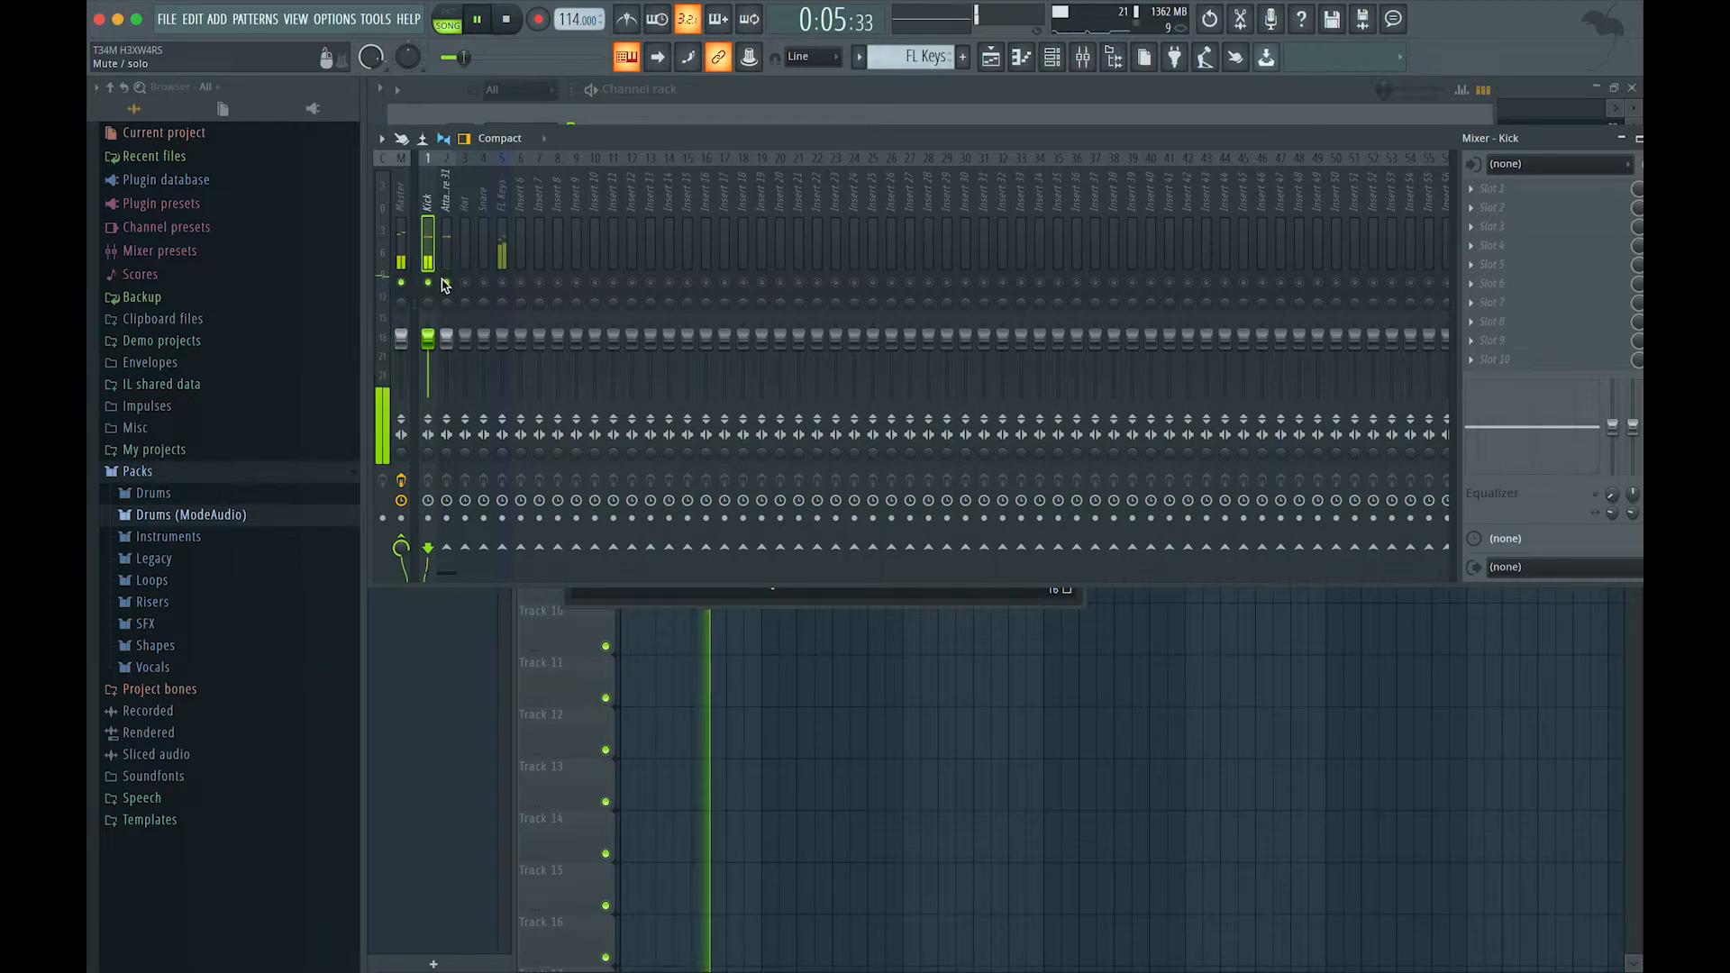
{"action": "right_click", "coordinate": [501, 284]}
{"action": "left_click", "coordinate": [501, 284]}
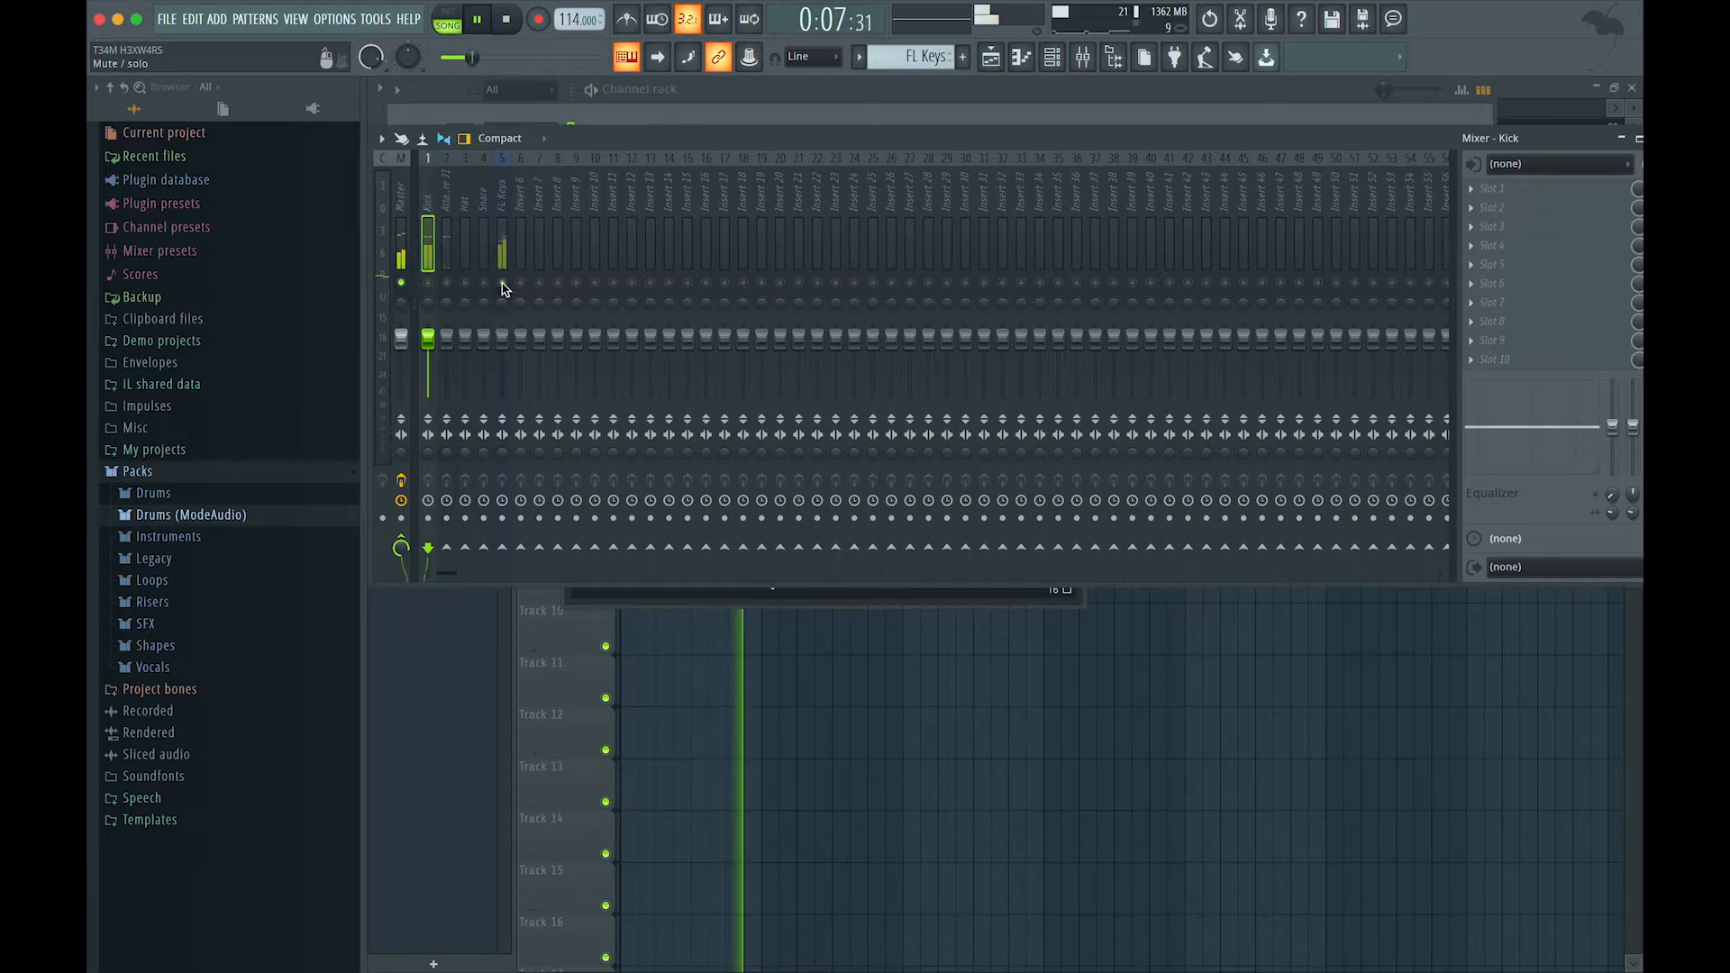
{"action": "left_click", "coordinate": [501, 284]}
{"action": "left_click", "coordinate": [428, 284]}
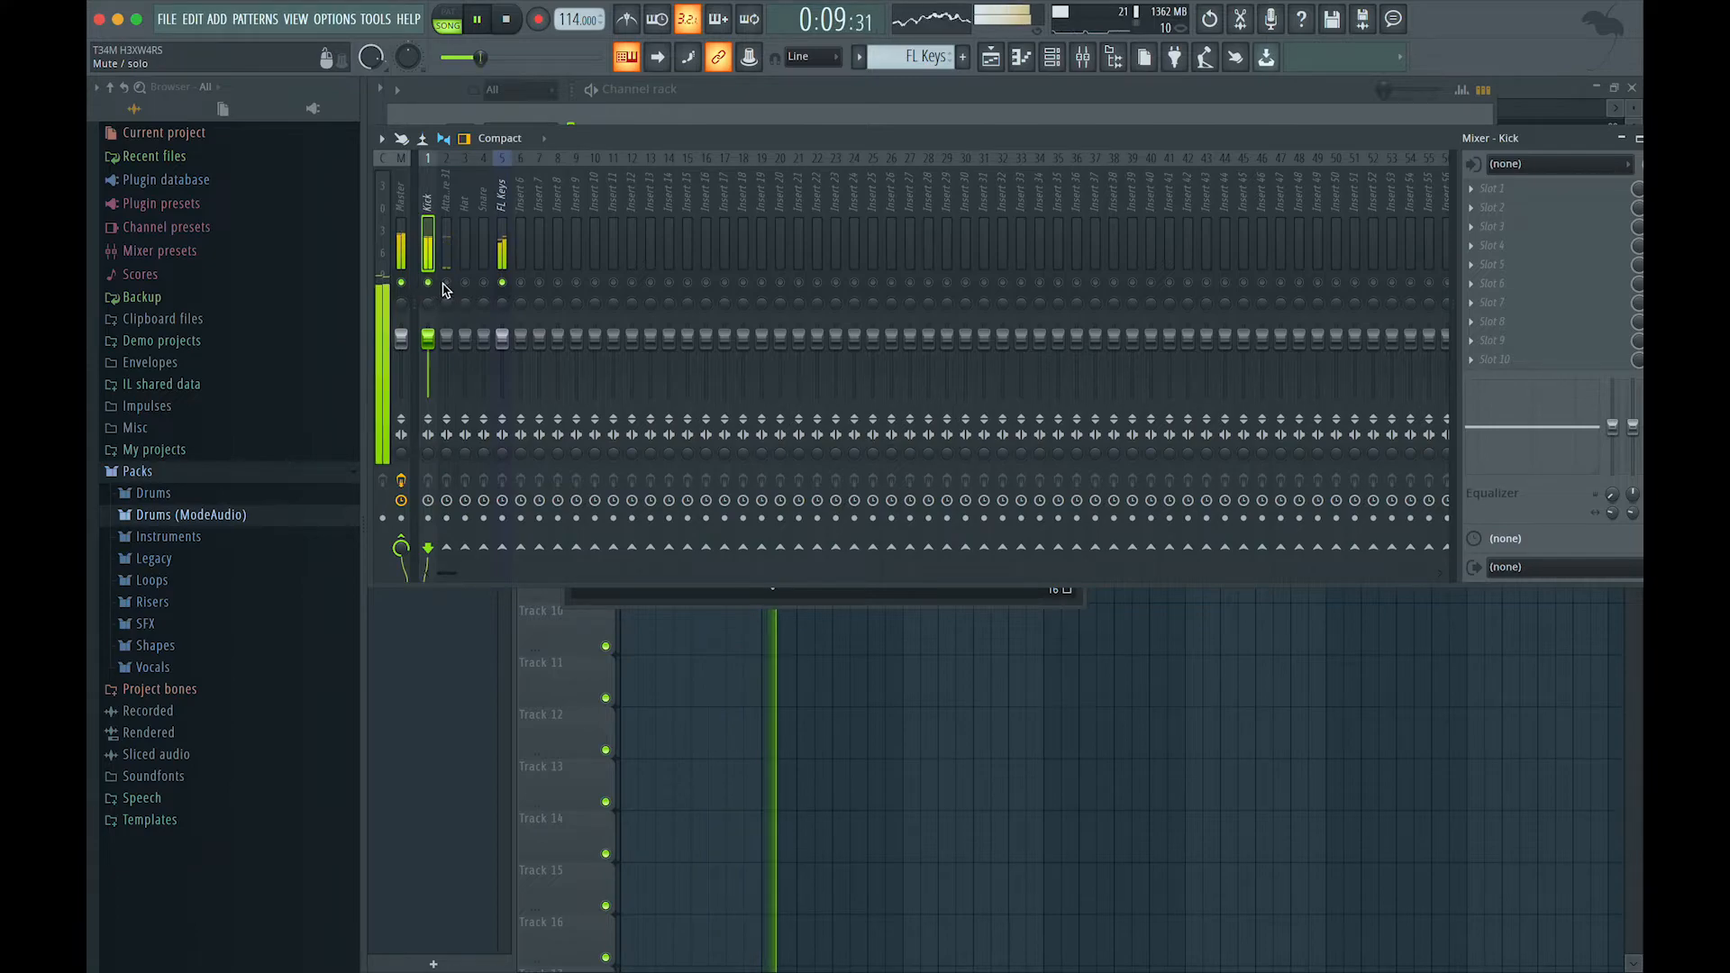
{"action": "left_click", "coordinate": [447, 283]}
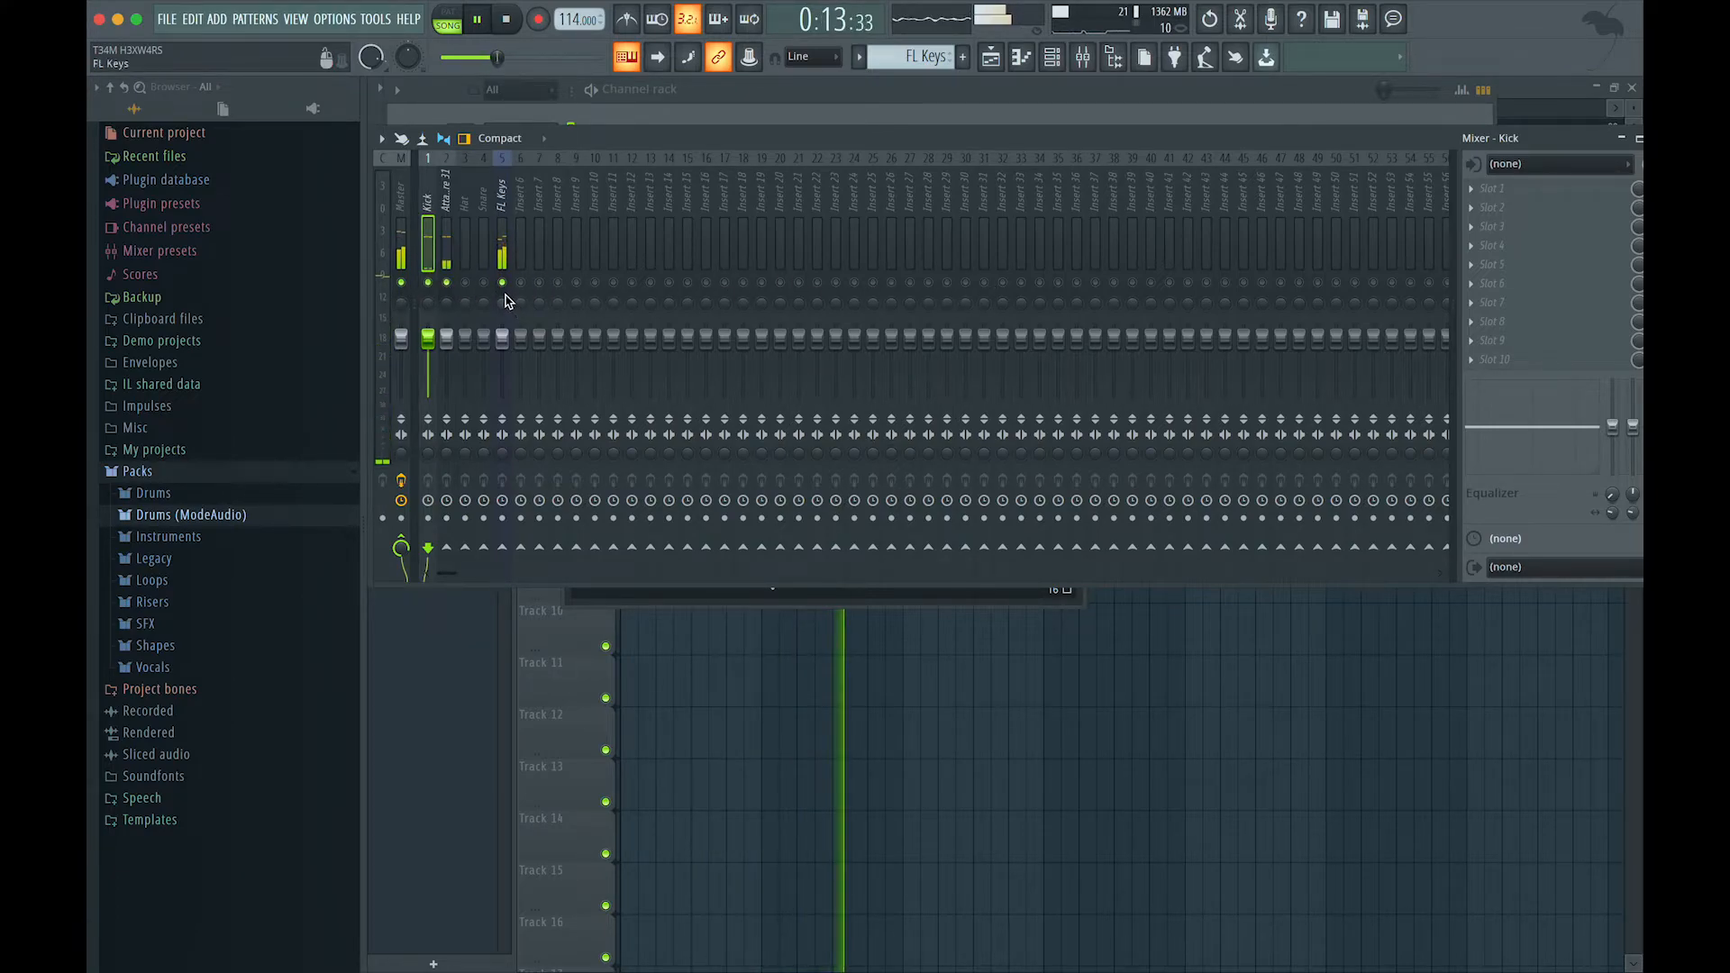
Unmute all mixer tracks, stop playback and save the project.
{"action": "right_click", "coordinate": [448, 284]}
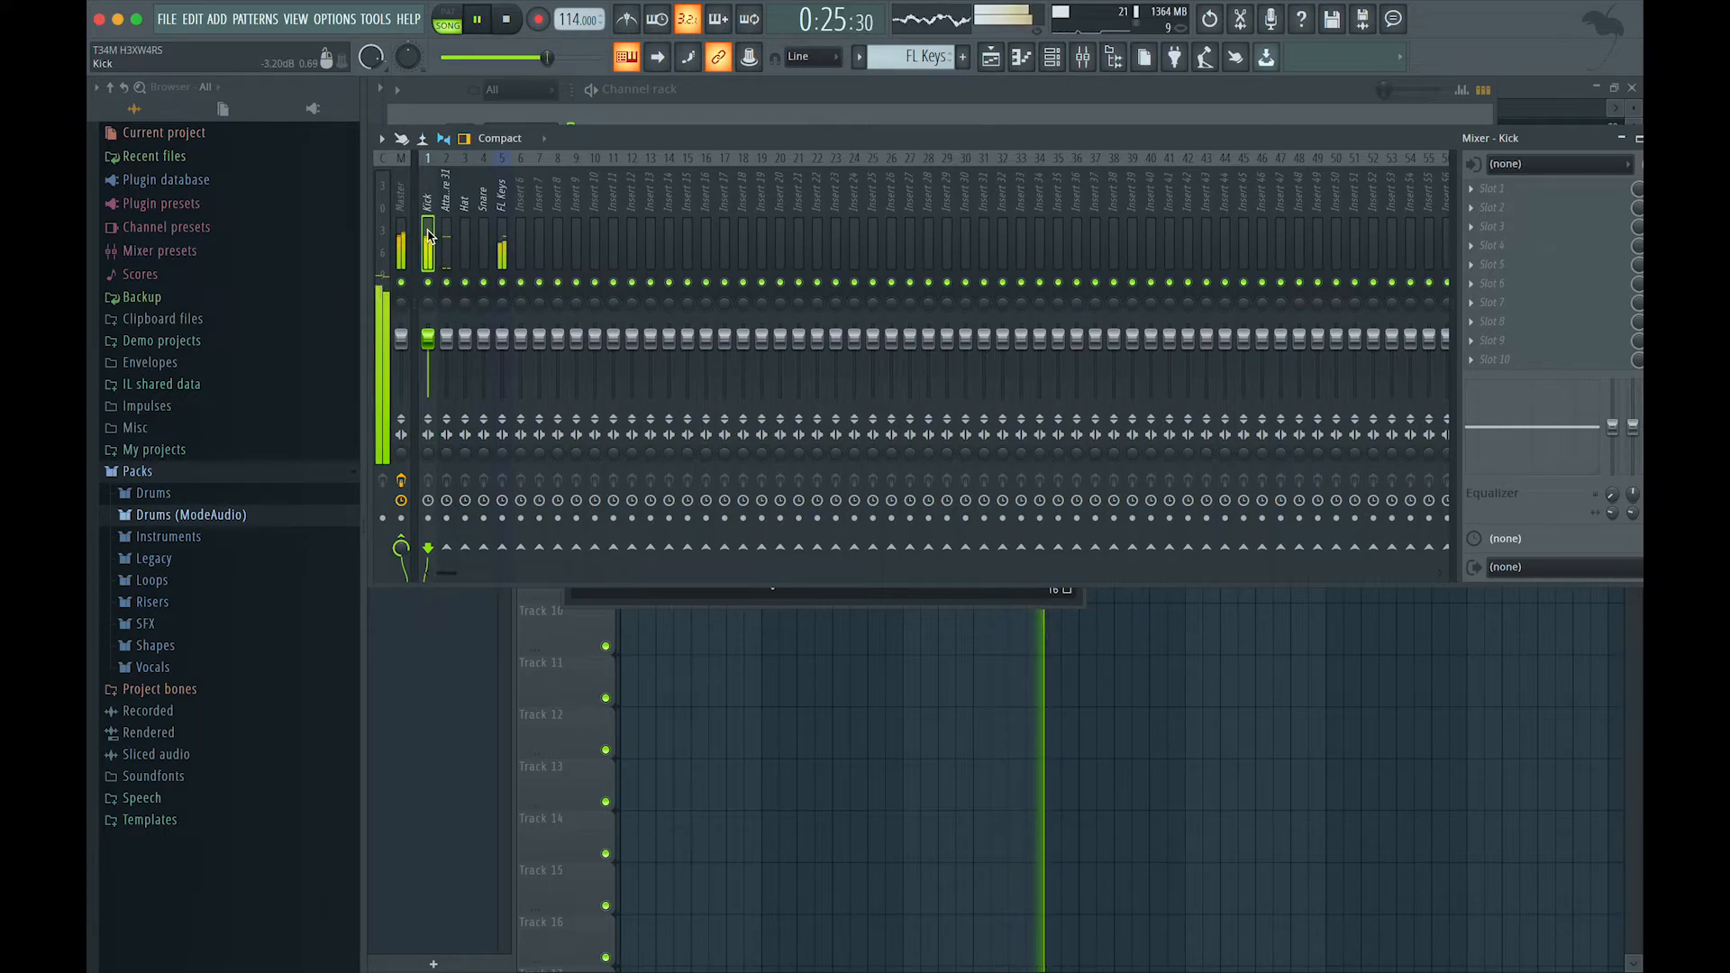
{"action": "key", "text": "space"}
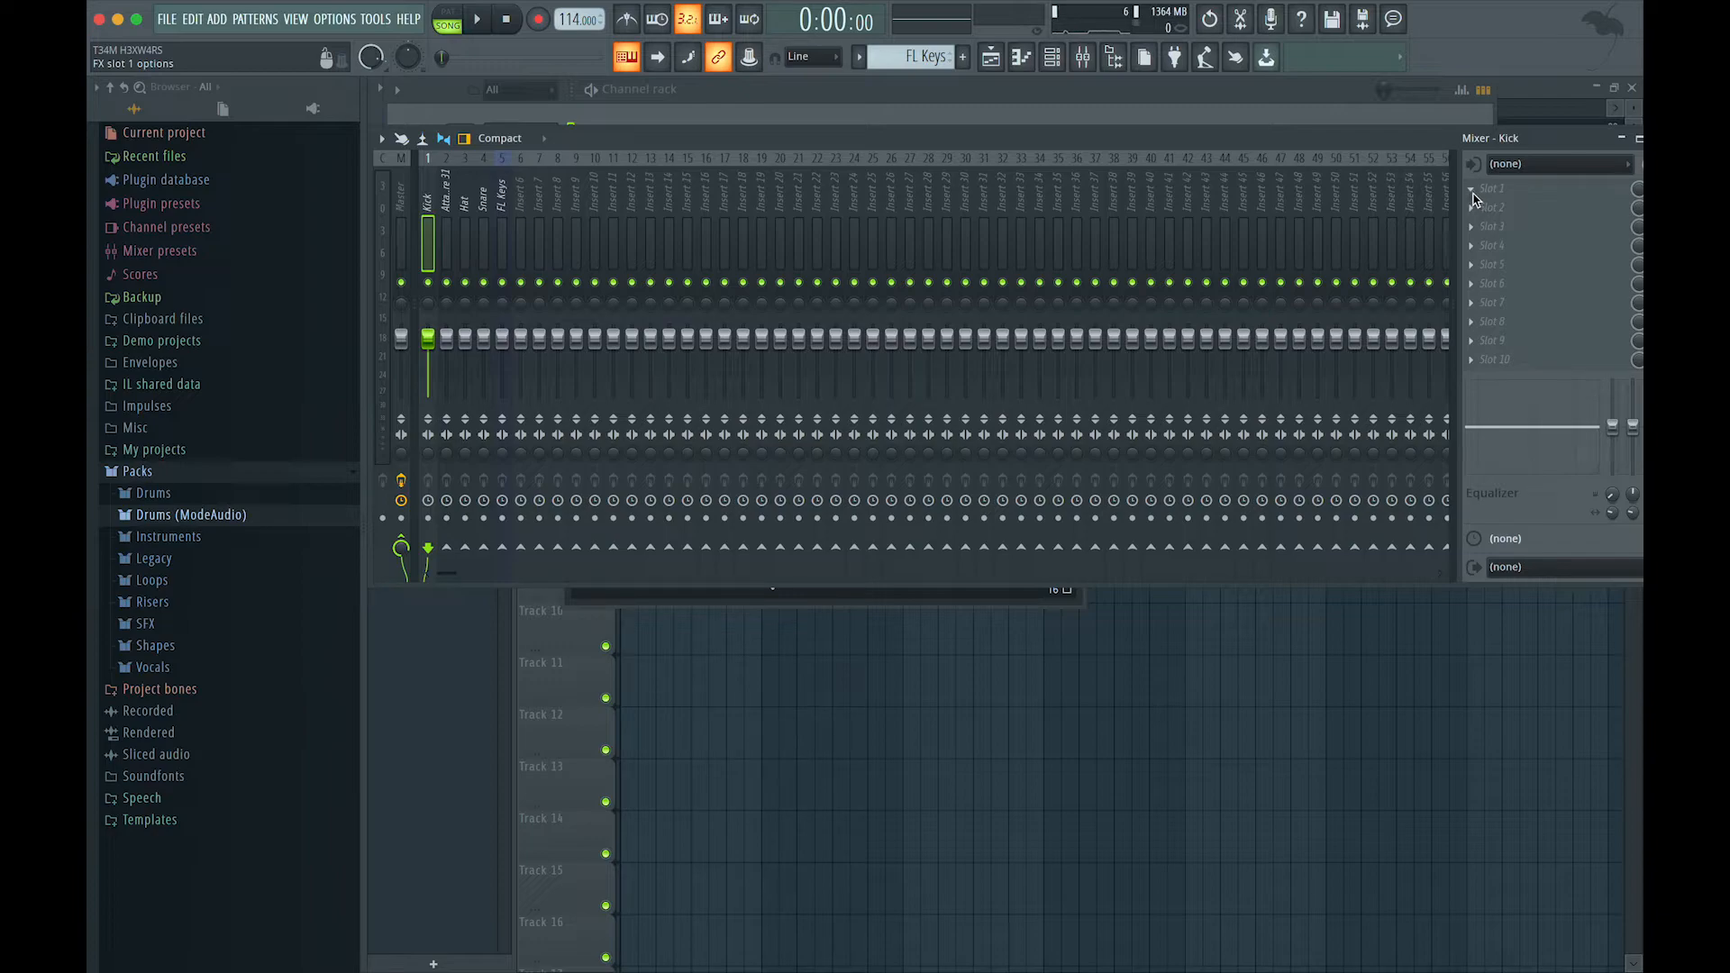
{"action": "key", "text": "super+s"}
Load Fruity Parametric EQ 2 into the first effect slot of the Kick mixer track.
{"action": "left_click", "coordinate": [1474, 199]}
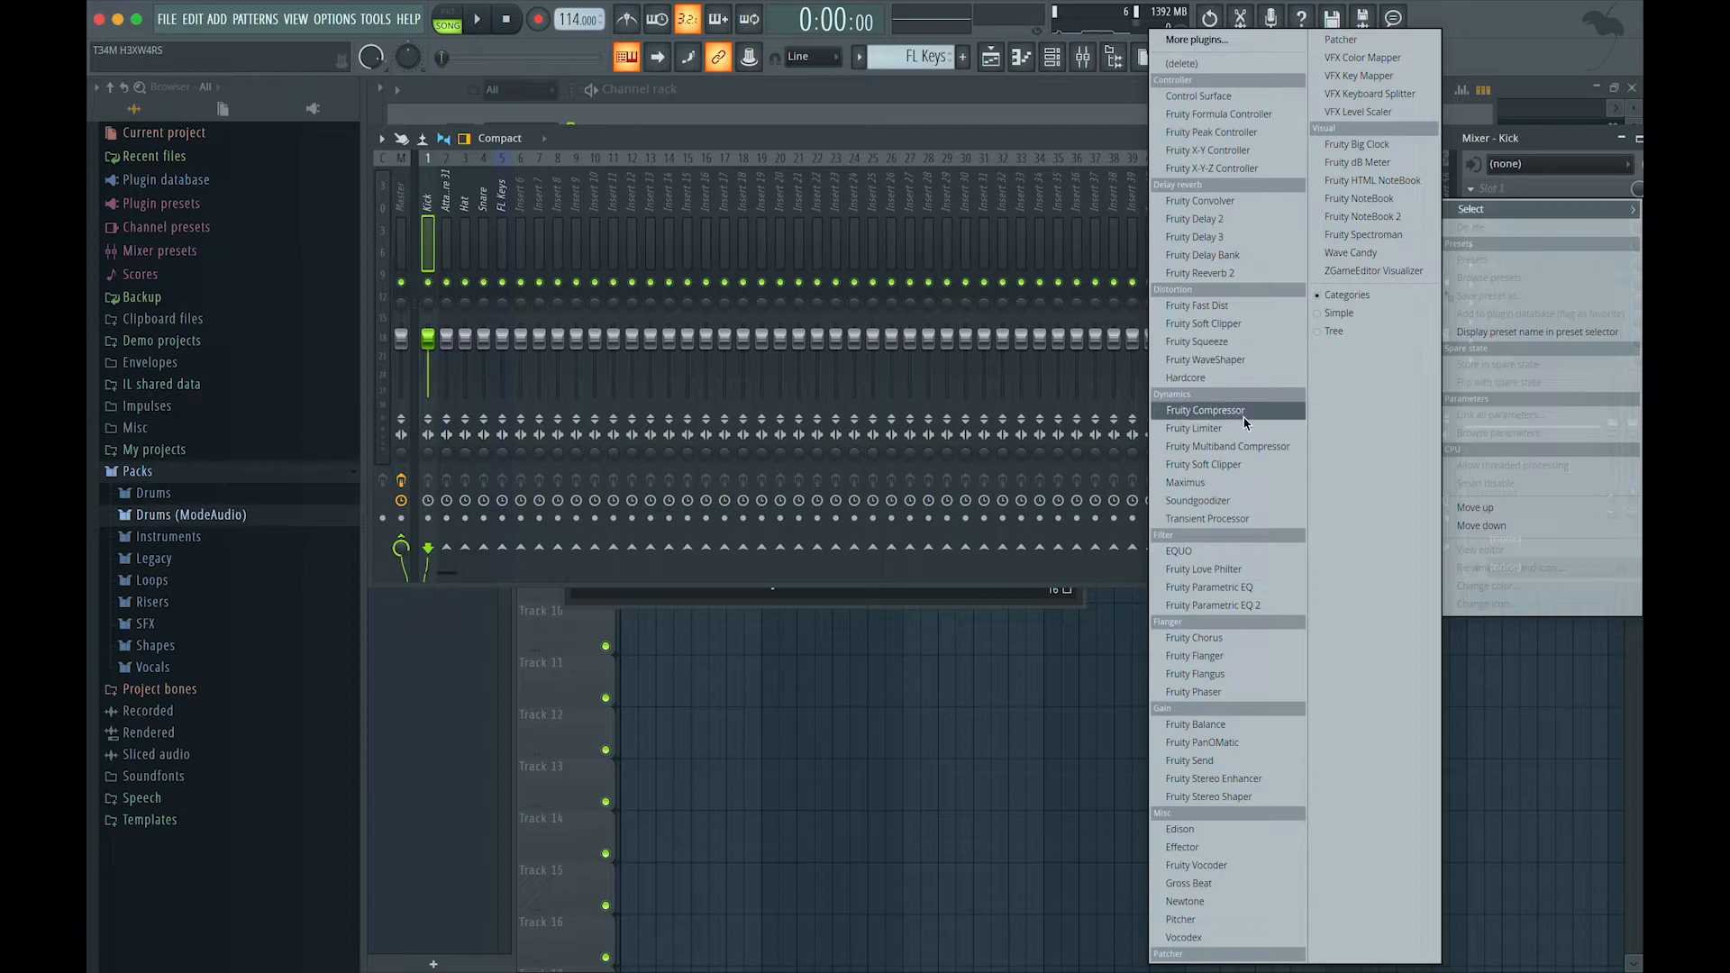
{"action": "left_click", "coordinate": [1267, 612]}
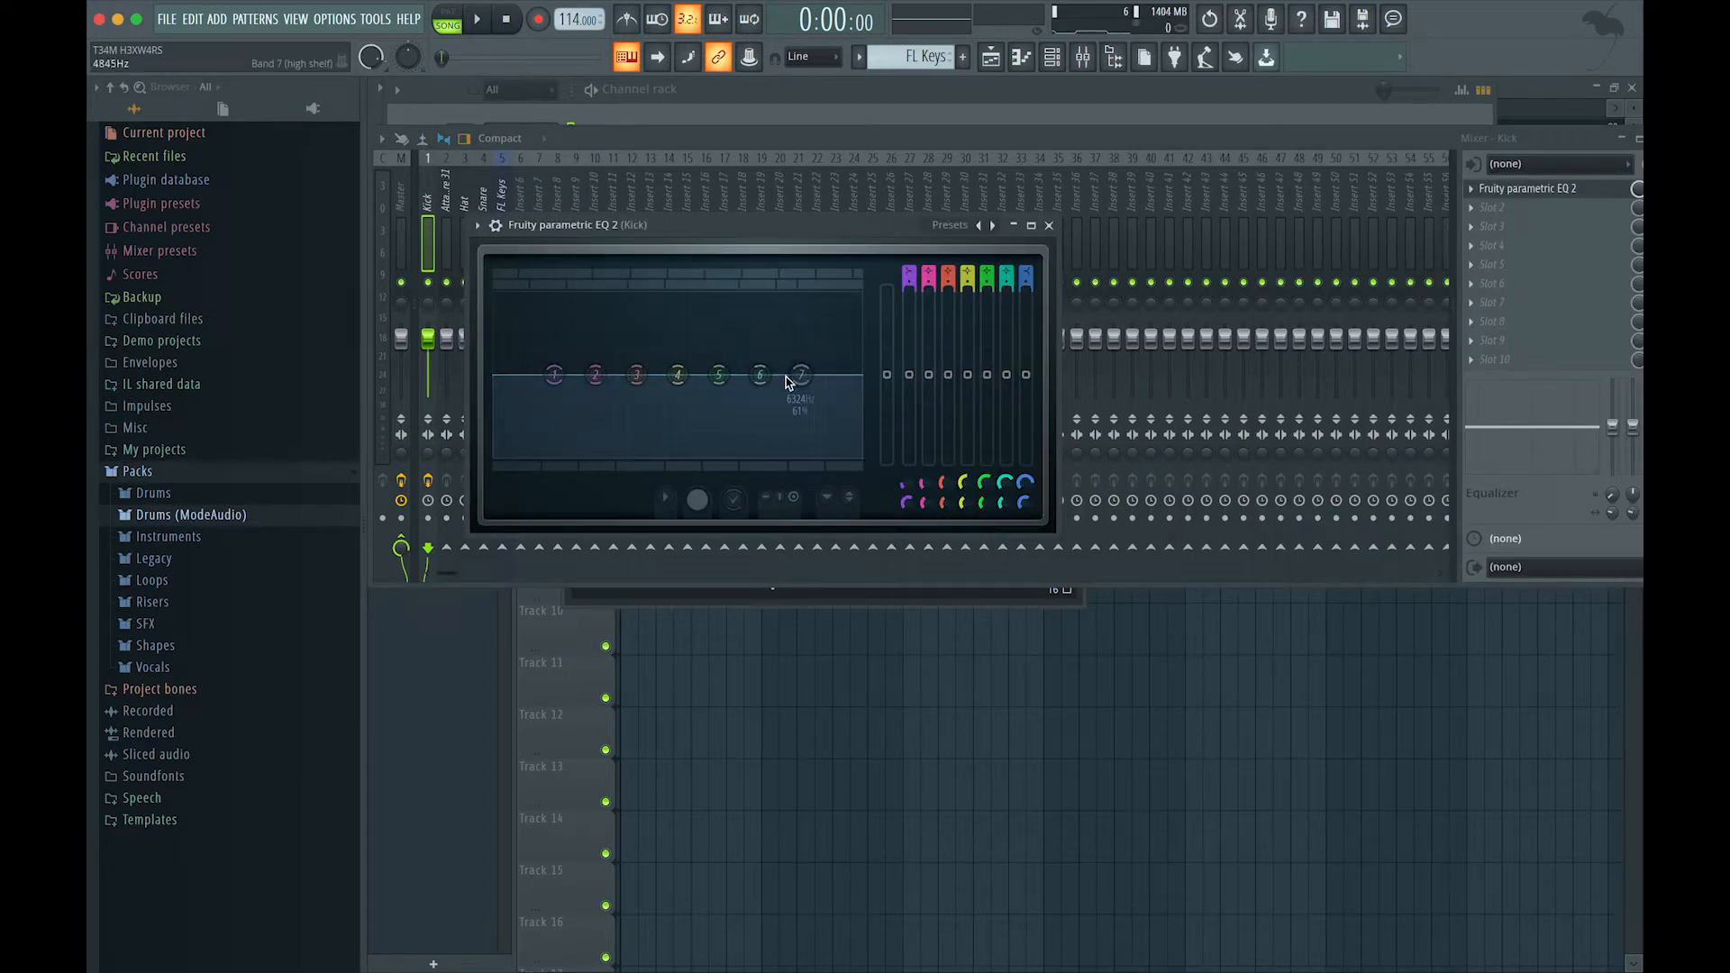
{"action": "left_click_drag", "start_coordinate": [653, 225], "coordinate": [749, 220]}
Play the song to examine the Kick's frequency spectrum in the equalizer, then stop playback and close the equalizer window.
{"action": "key", "text": "space"}
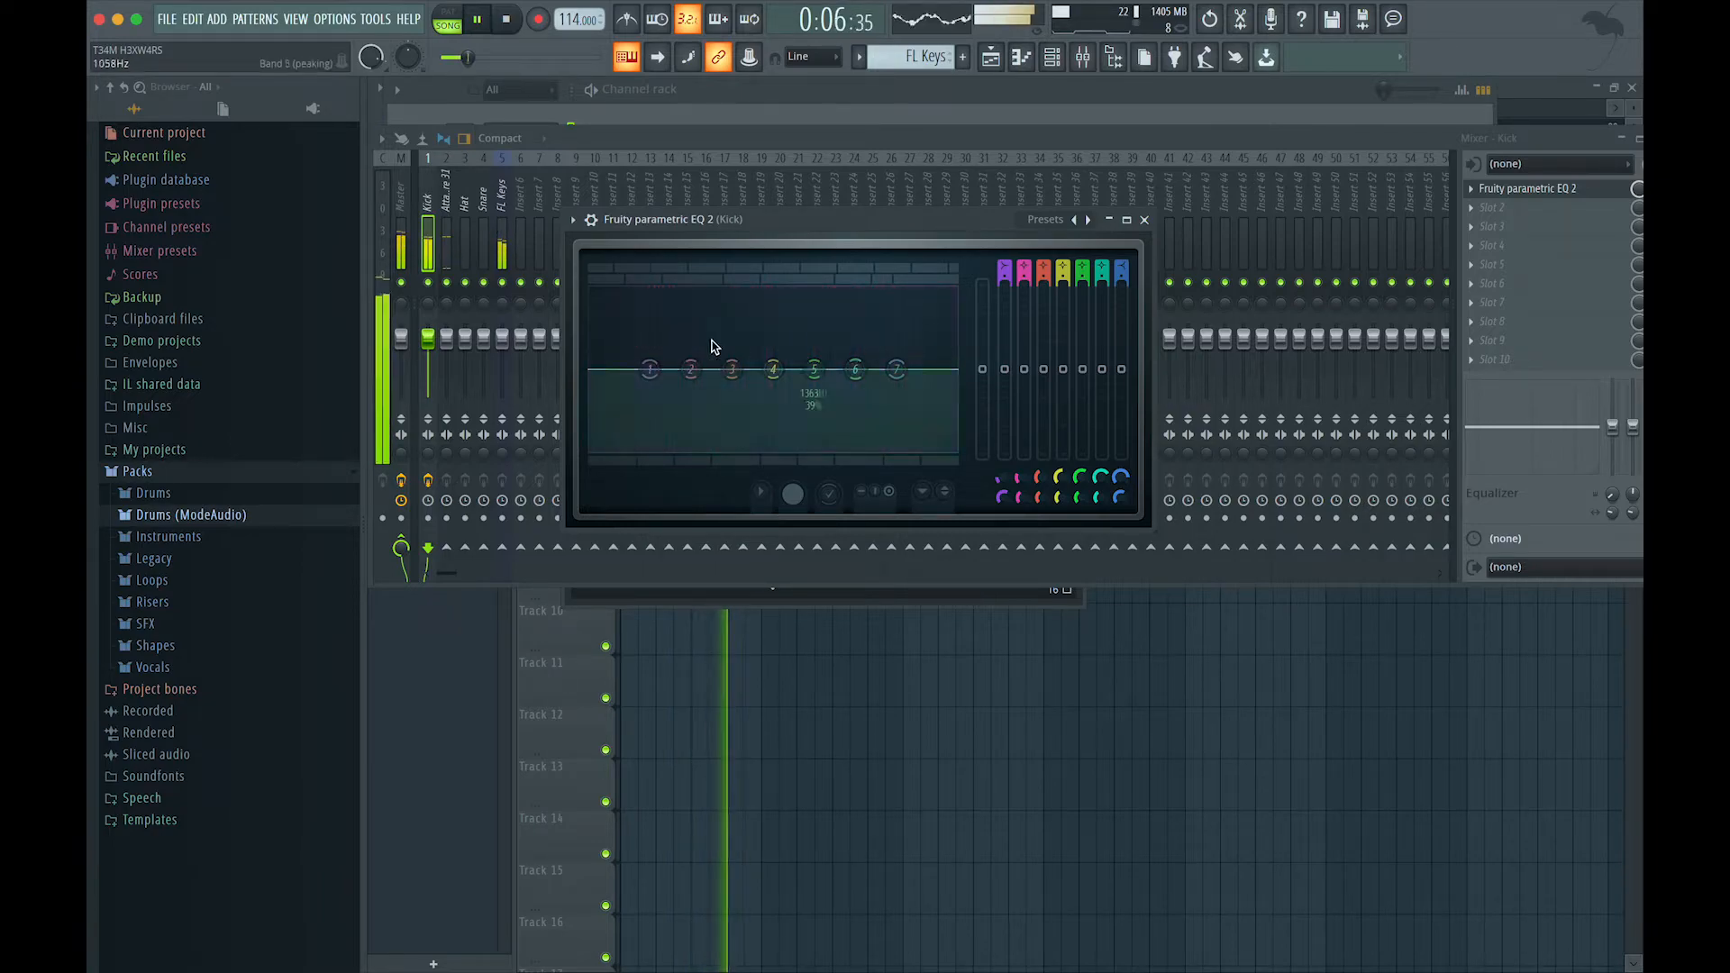
{"action": "right_click", "coordinate": [904, 375]}
{"action": "left_click", "coordinate": [923, 359]}
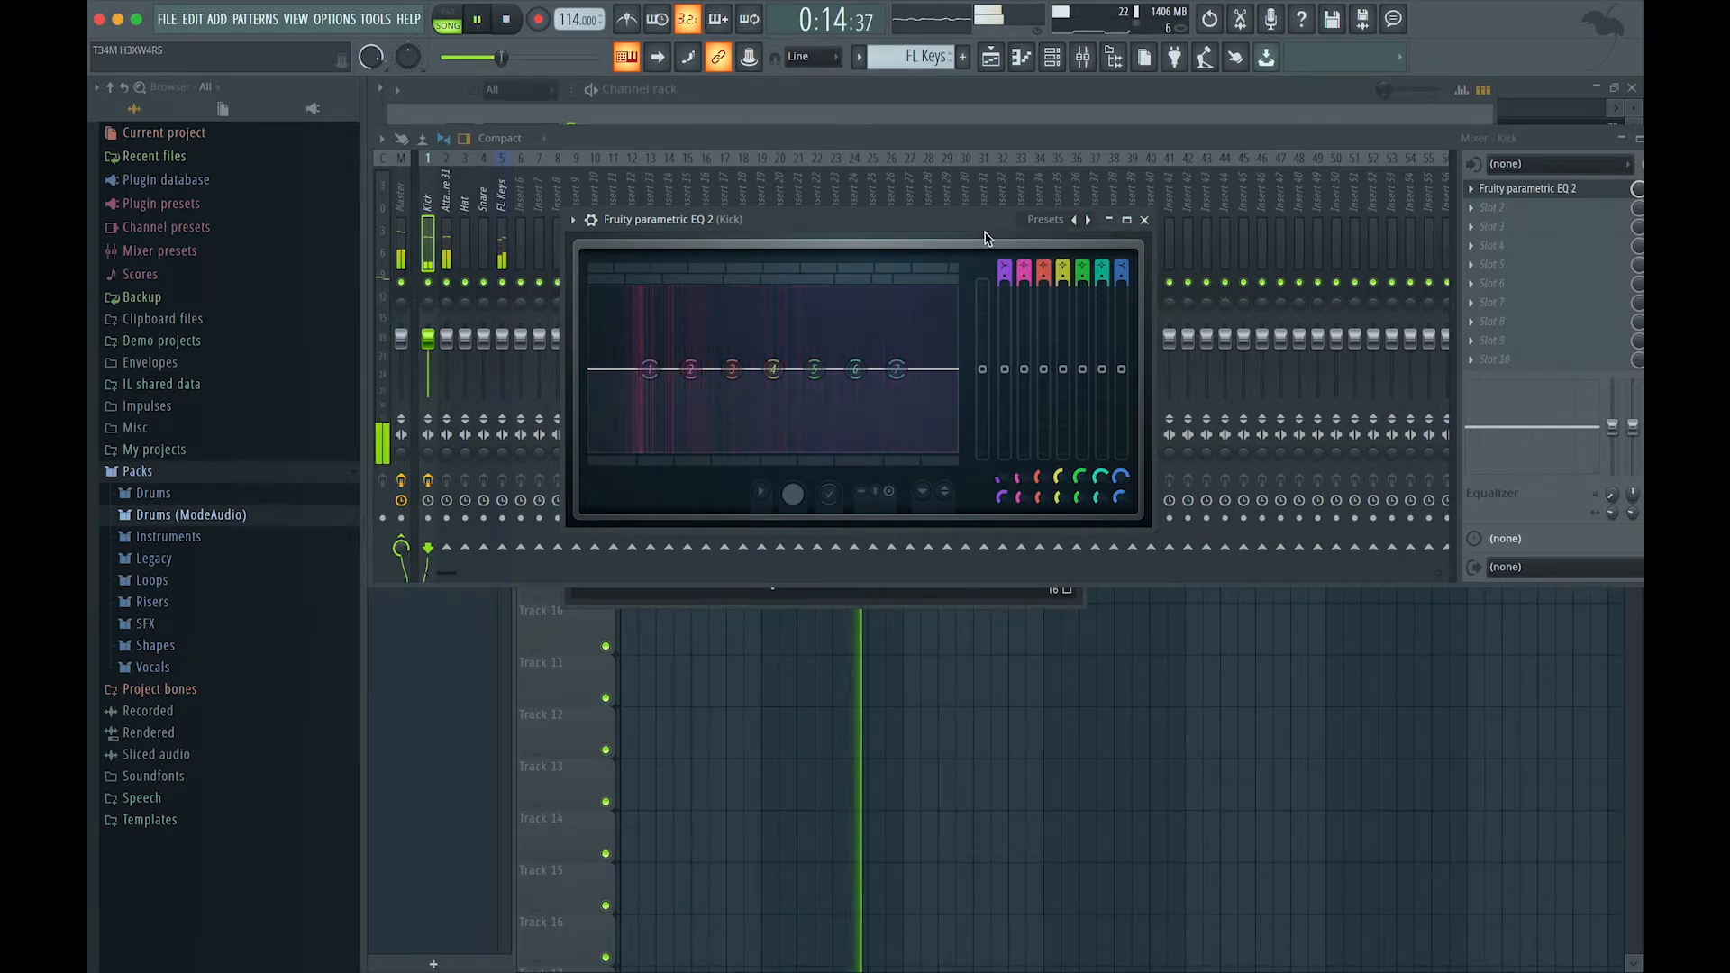
{"action": "key", "text": "space"}
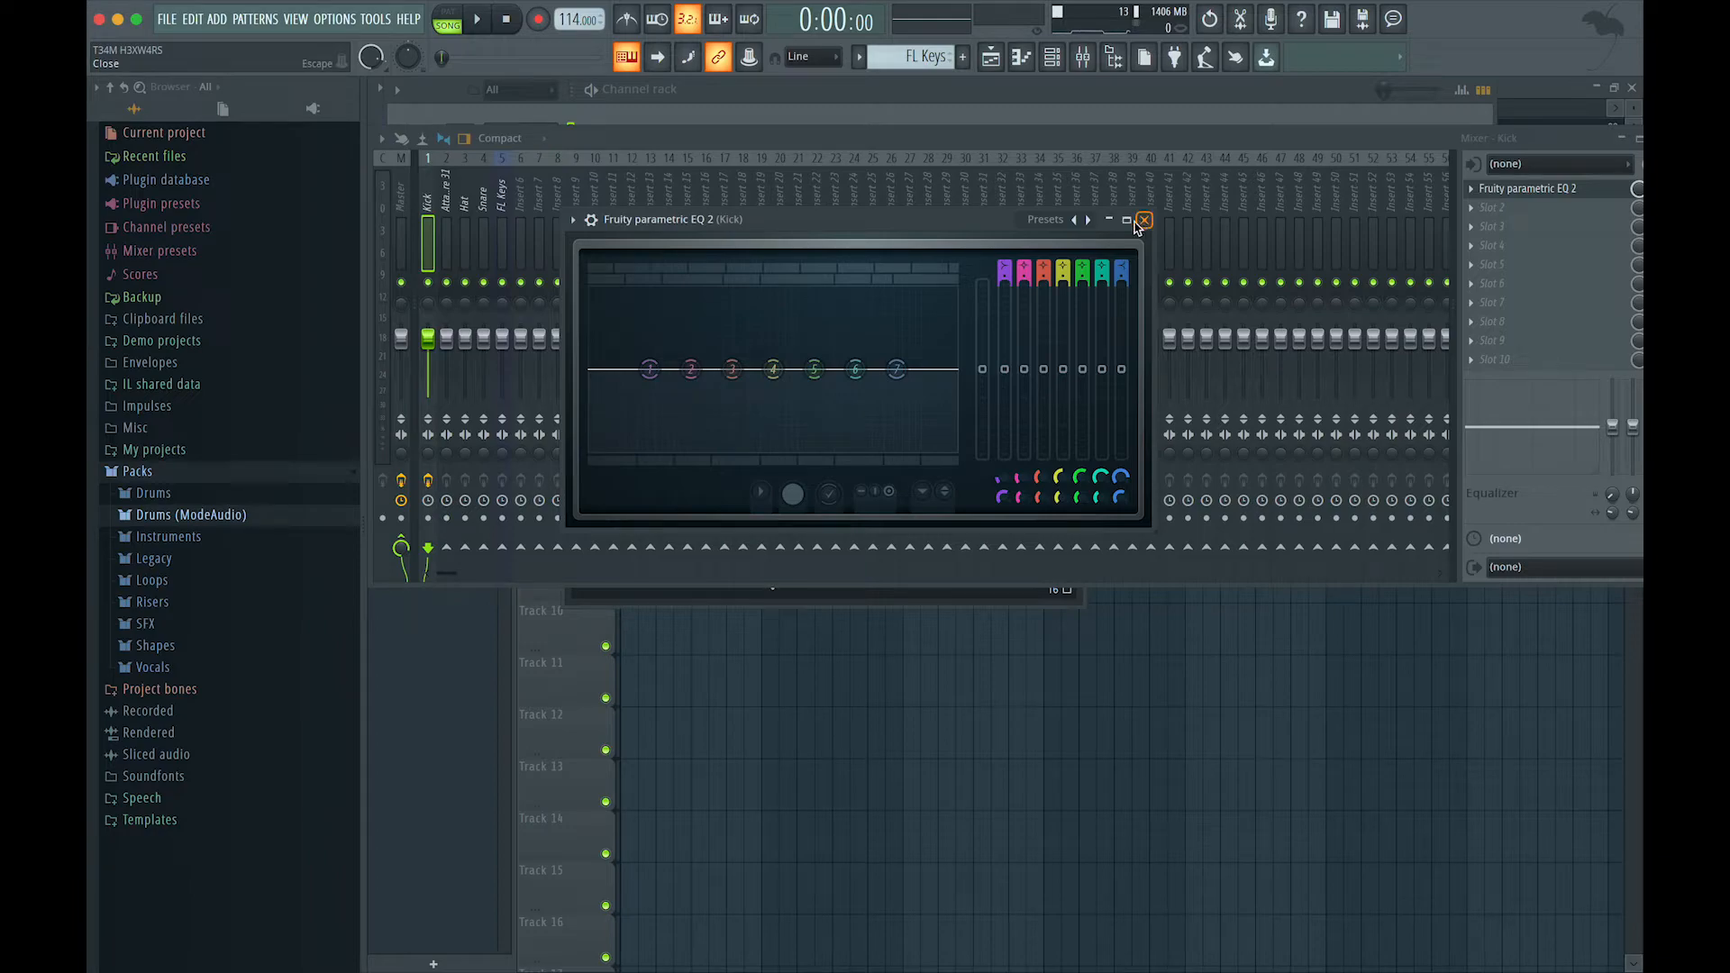
{"action": "left_click_drag", "start_coordinate": [906, 222], "coordinate": [933, 190]}
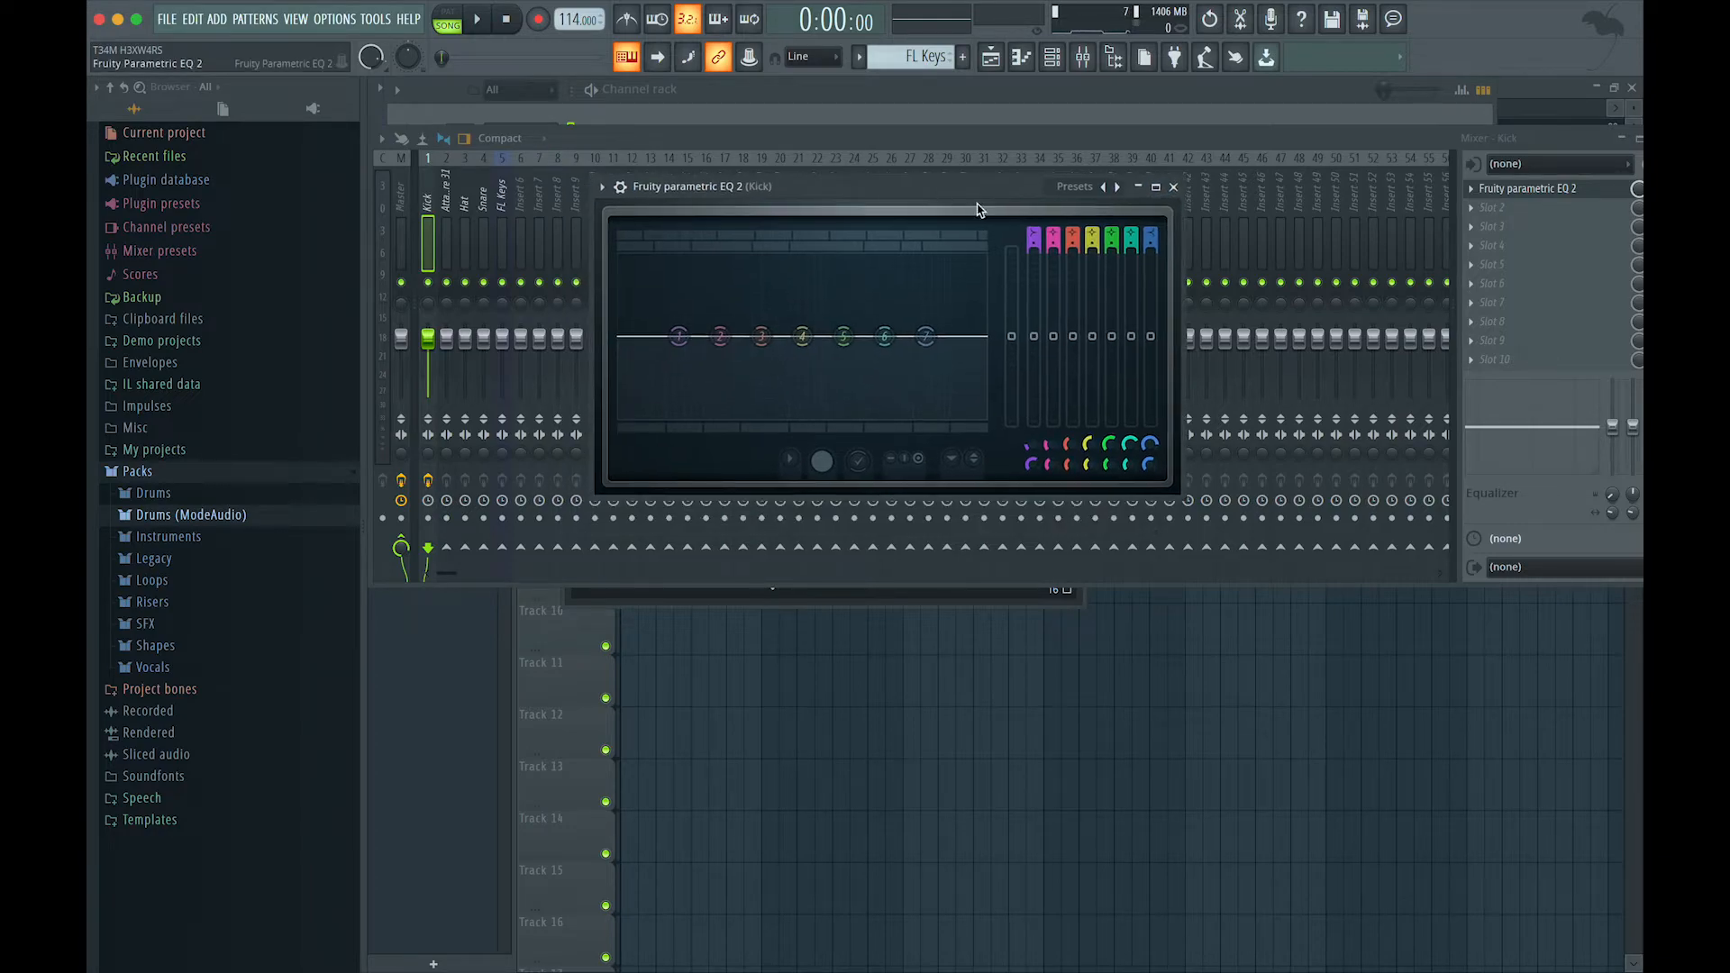
{"action": "left_click", "coordinate": [1172, 186]}
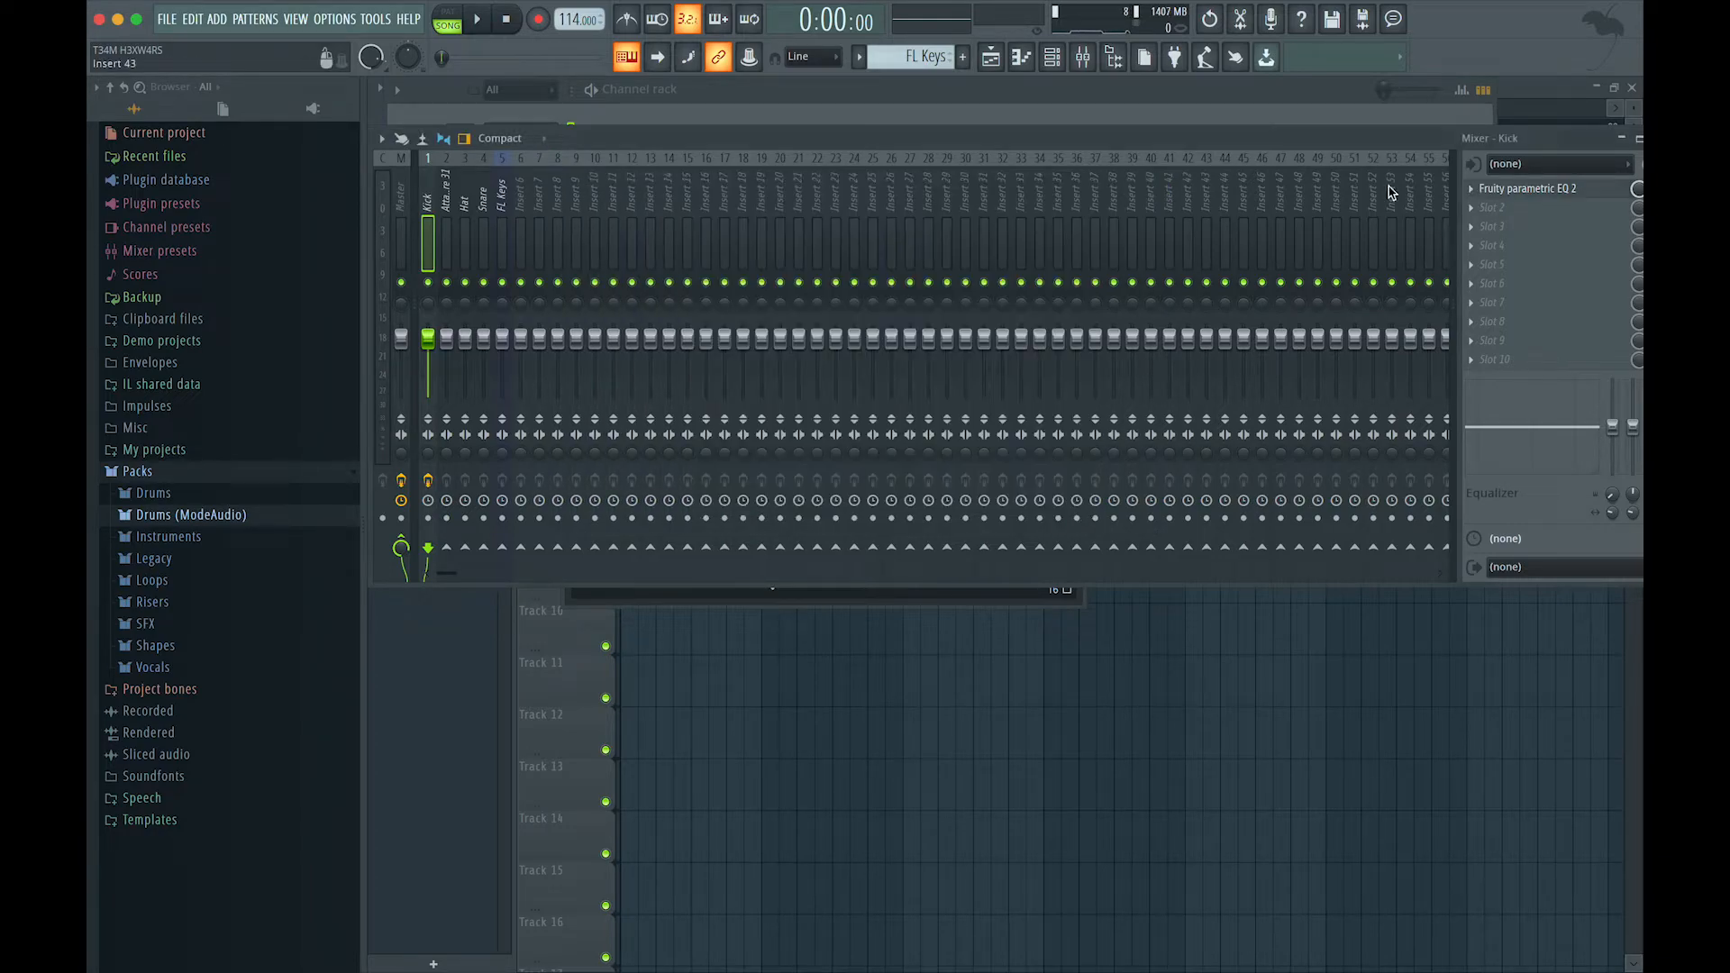
Add Fruity Reeverb 2 to the Kick track's second effect slot and close its window.
{"action": "left_click", "coordinate": [1473, 215]}
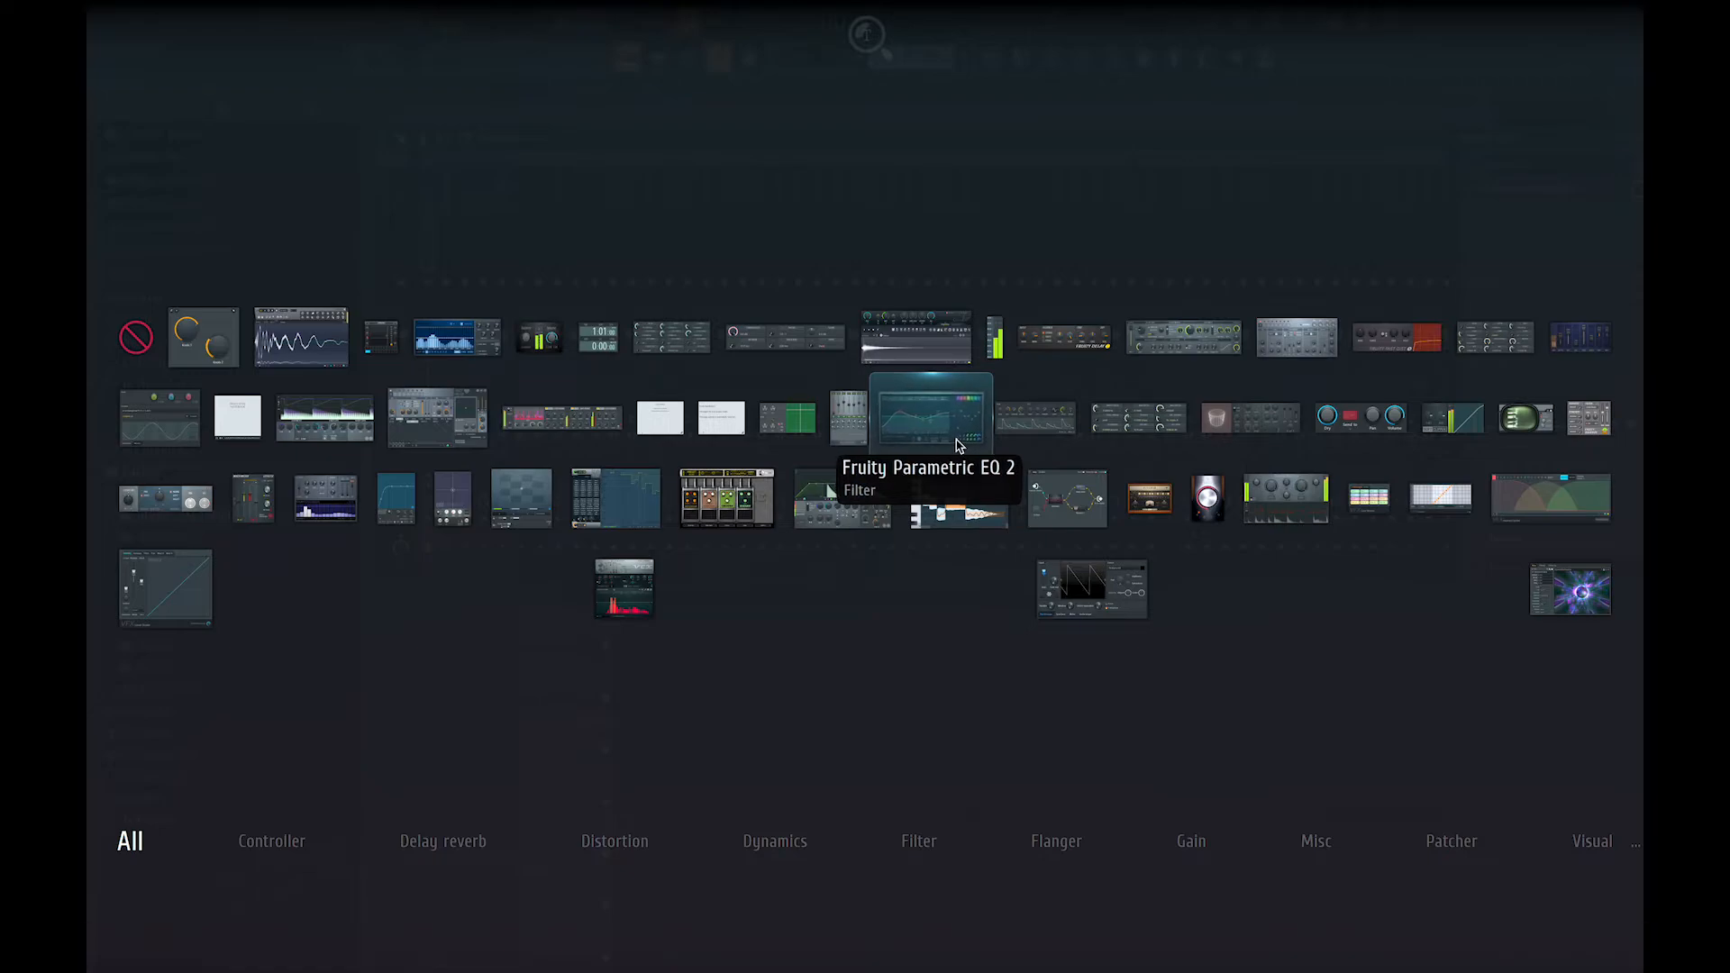
{"action": "left_click", "coordinate": [1252, 426]}
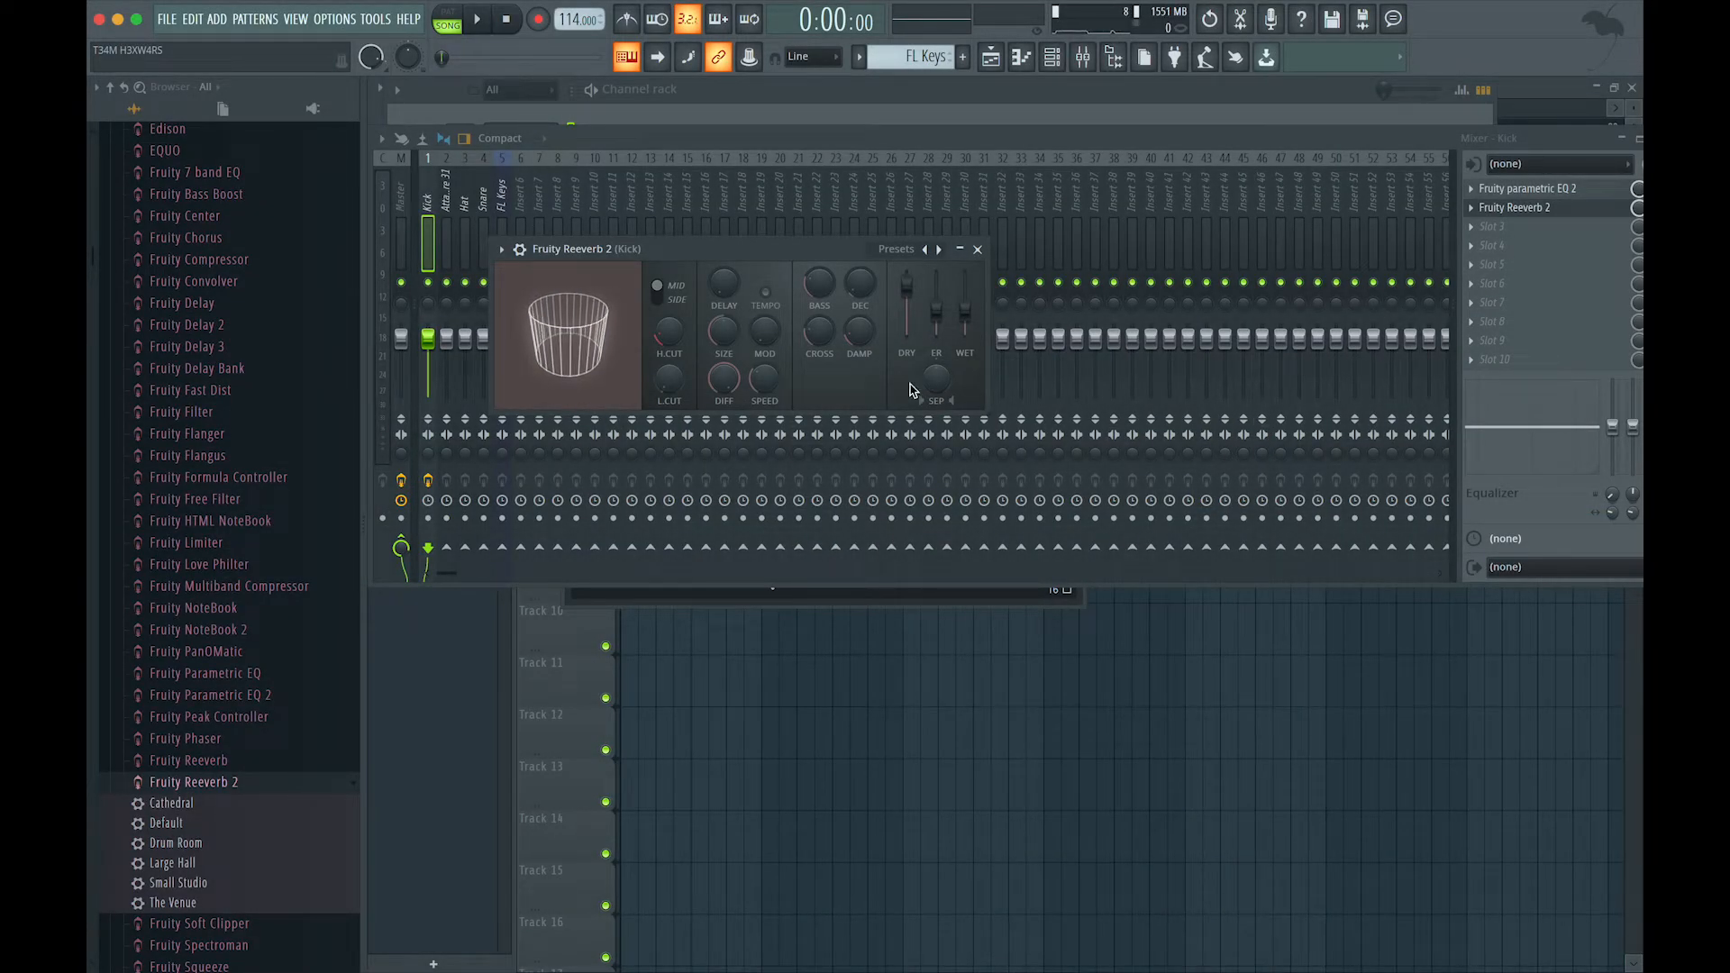
{"action": "left_click", "coordinate": [1471, 236]}
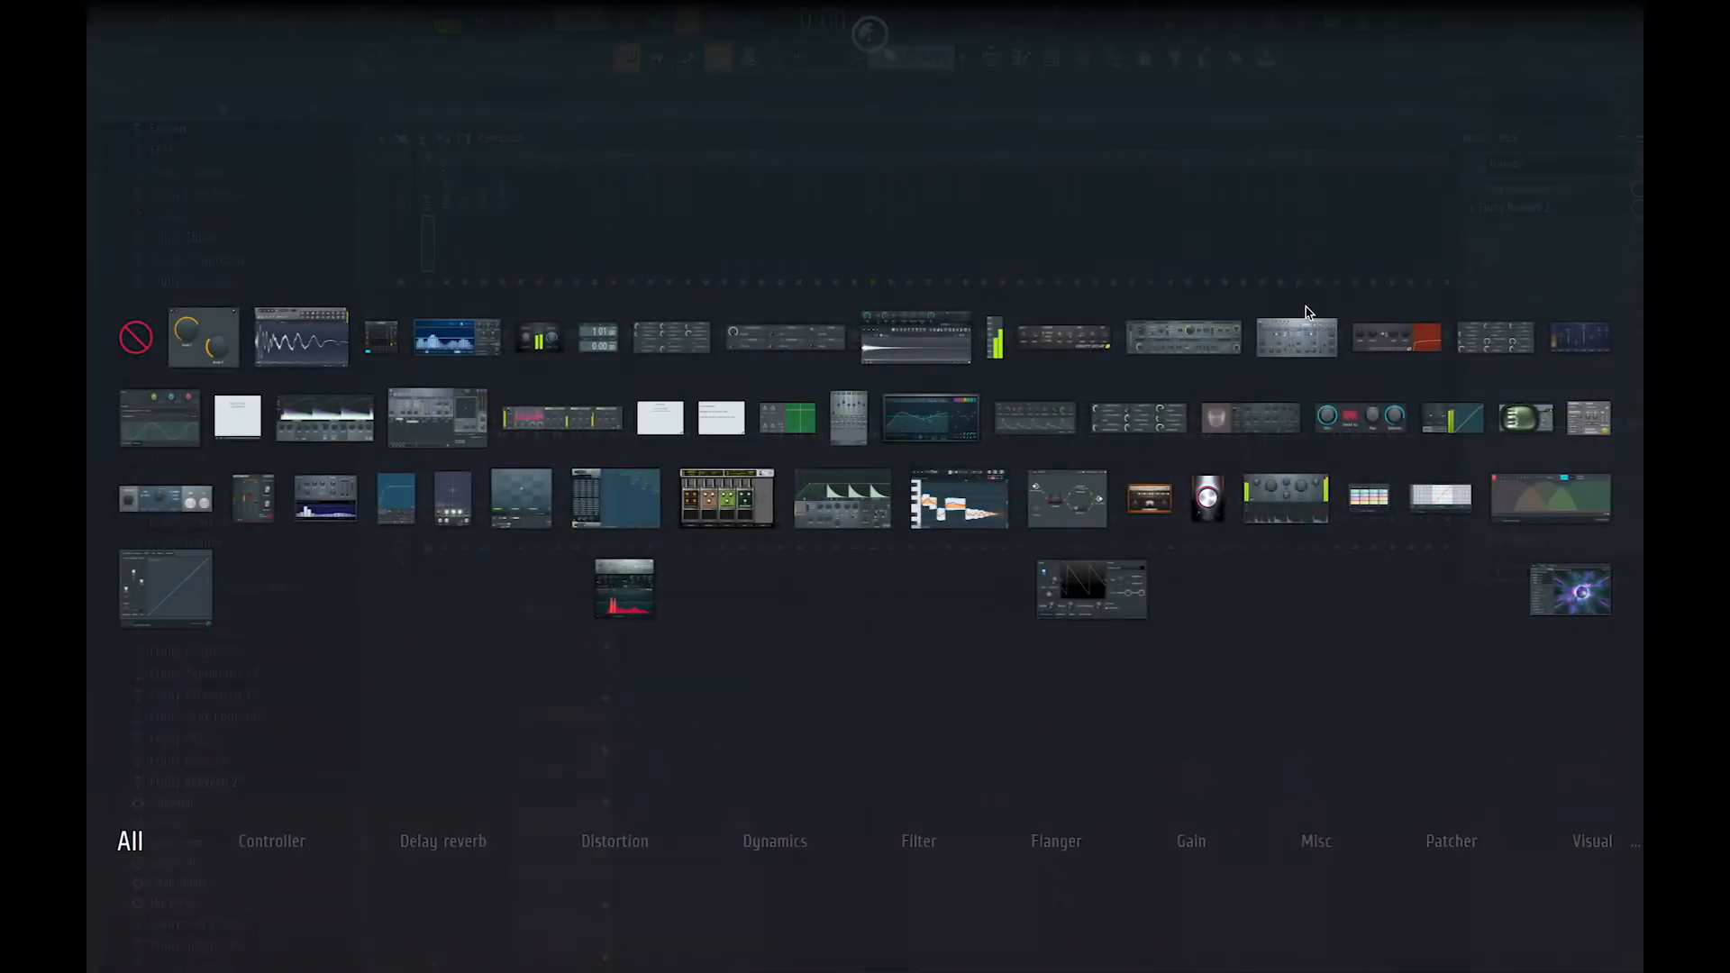
{"action": "left_click", "coordinate": [1263, 424]}
{"action": "left_click_drag", "start_coordinate": [1261, 420], "coordinate": [1484, 207]}
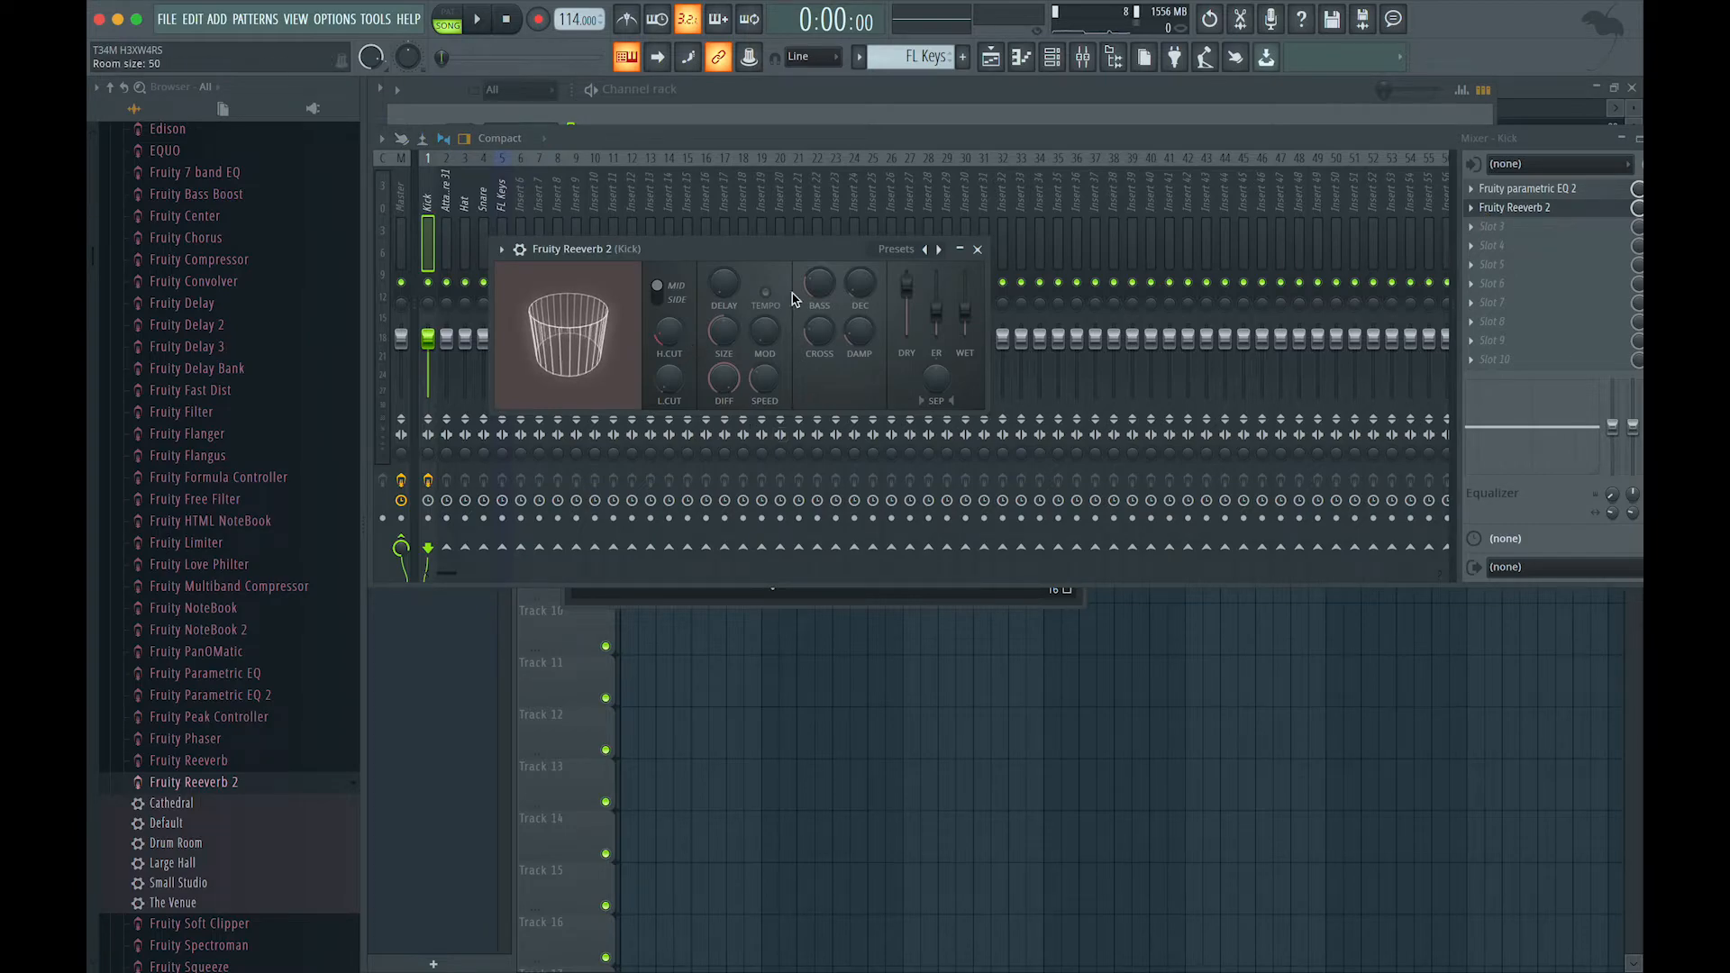
{"action": "left_click", "coordinate": [965, 251]}
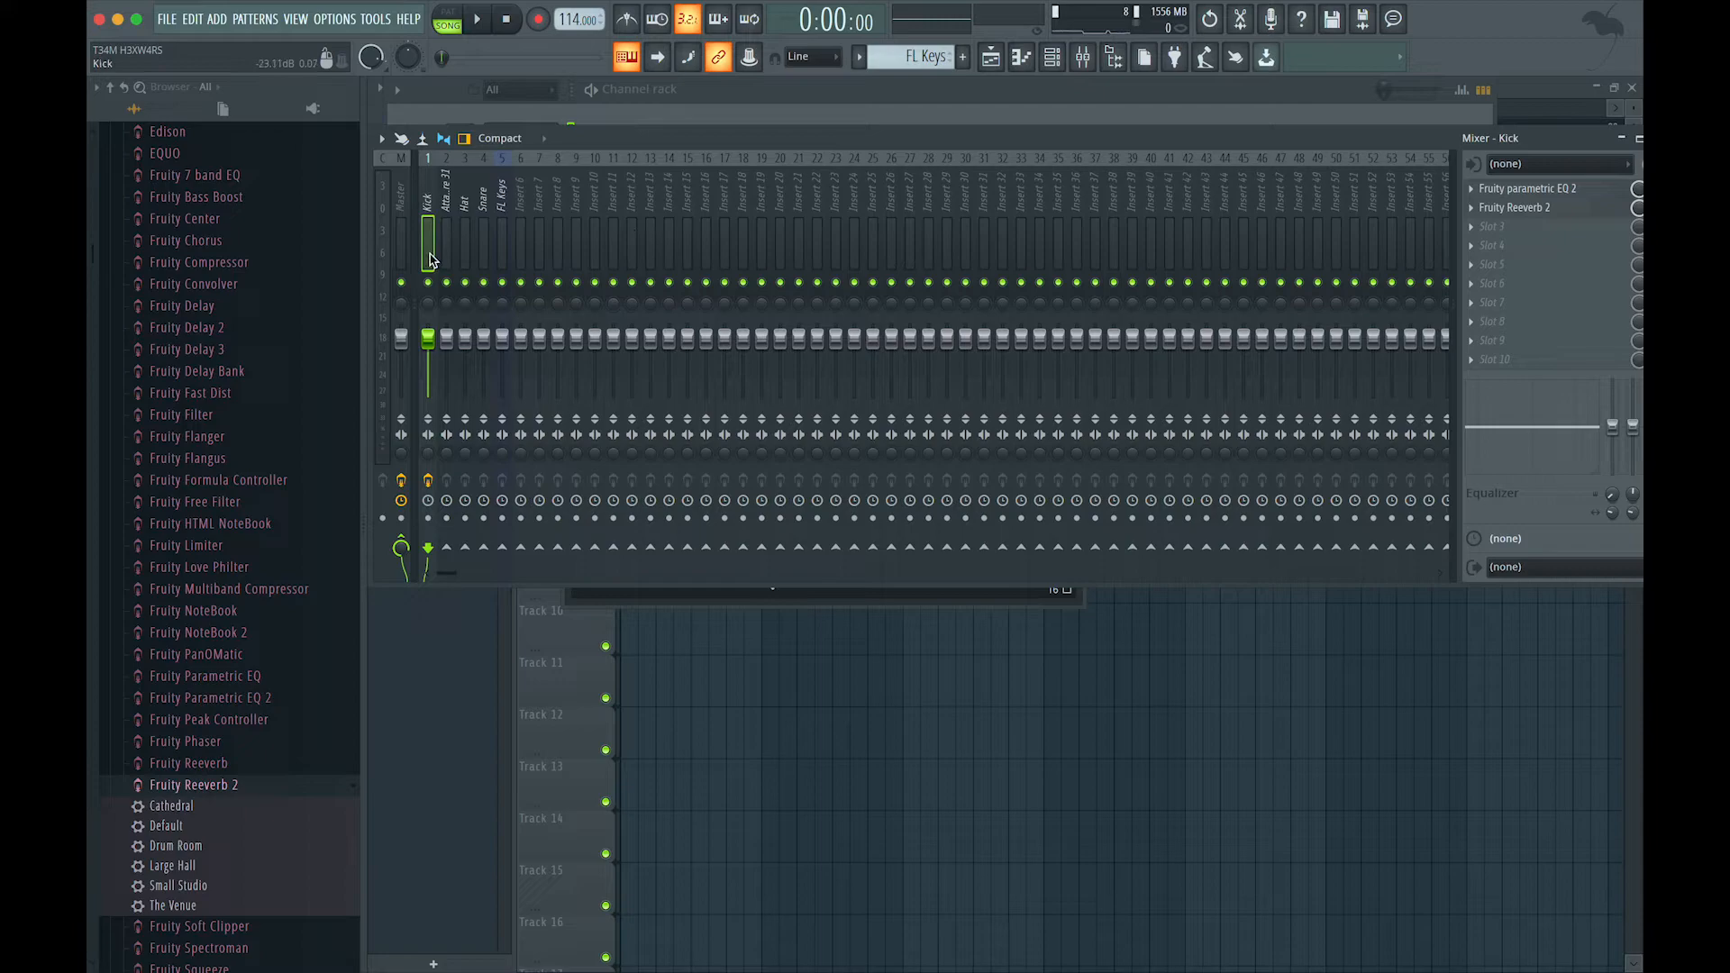
Play the song and compare the levels and effect slots of the Master, Kick and Insert 6 mixer tracks.
{"action": "left_click", "coordinate": [402, 202]}
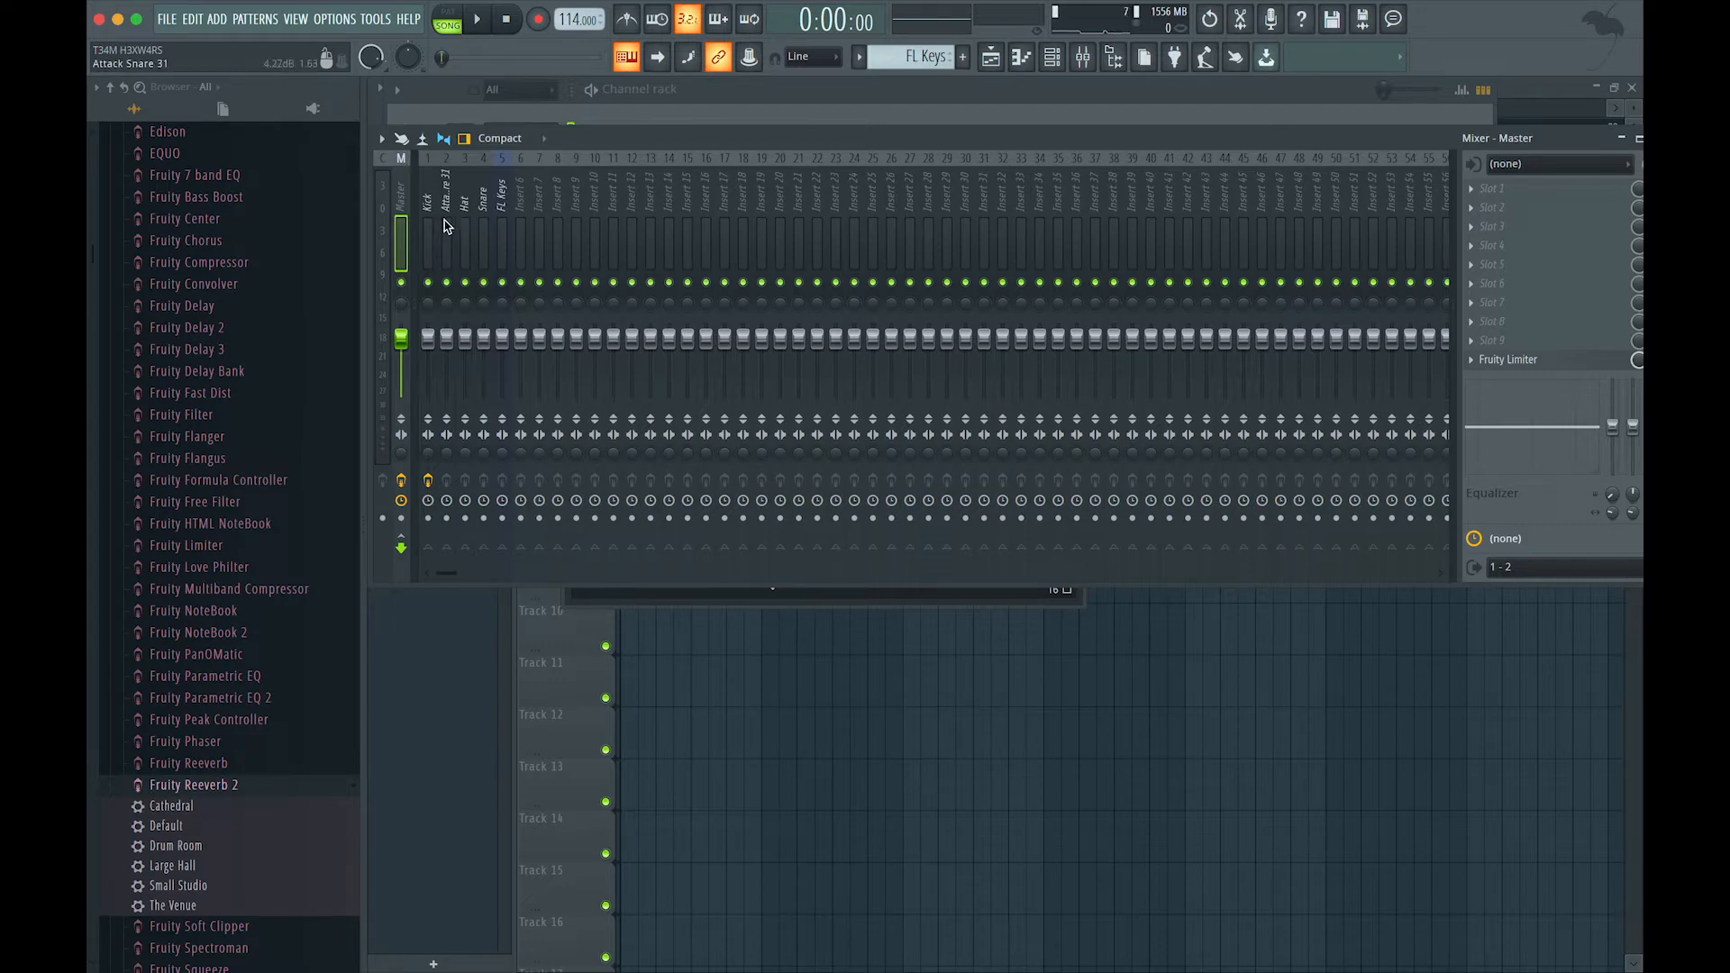
{"action": "key", "text": "space"}
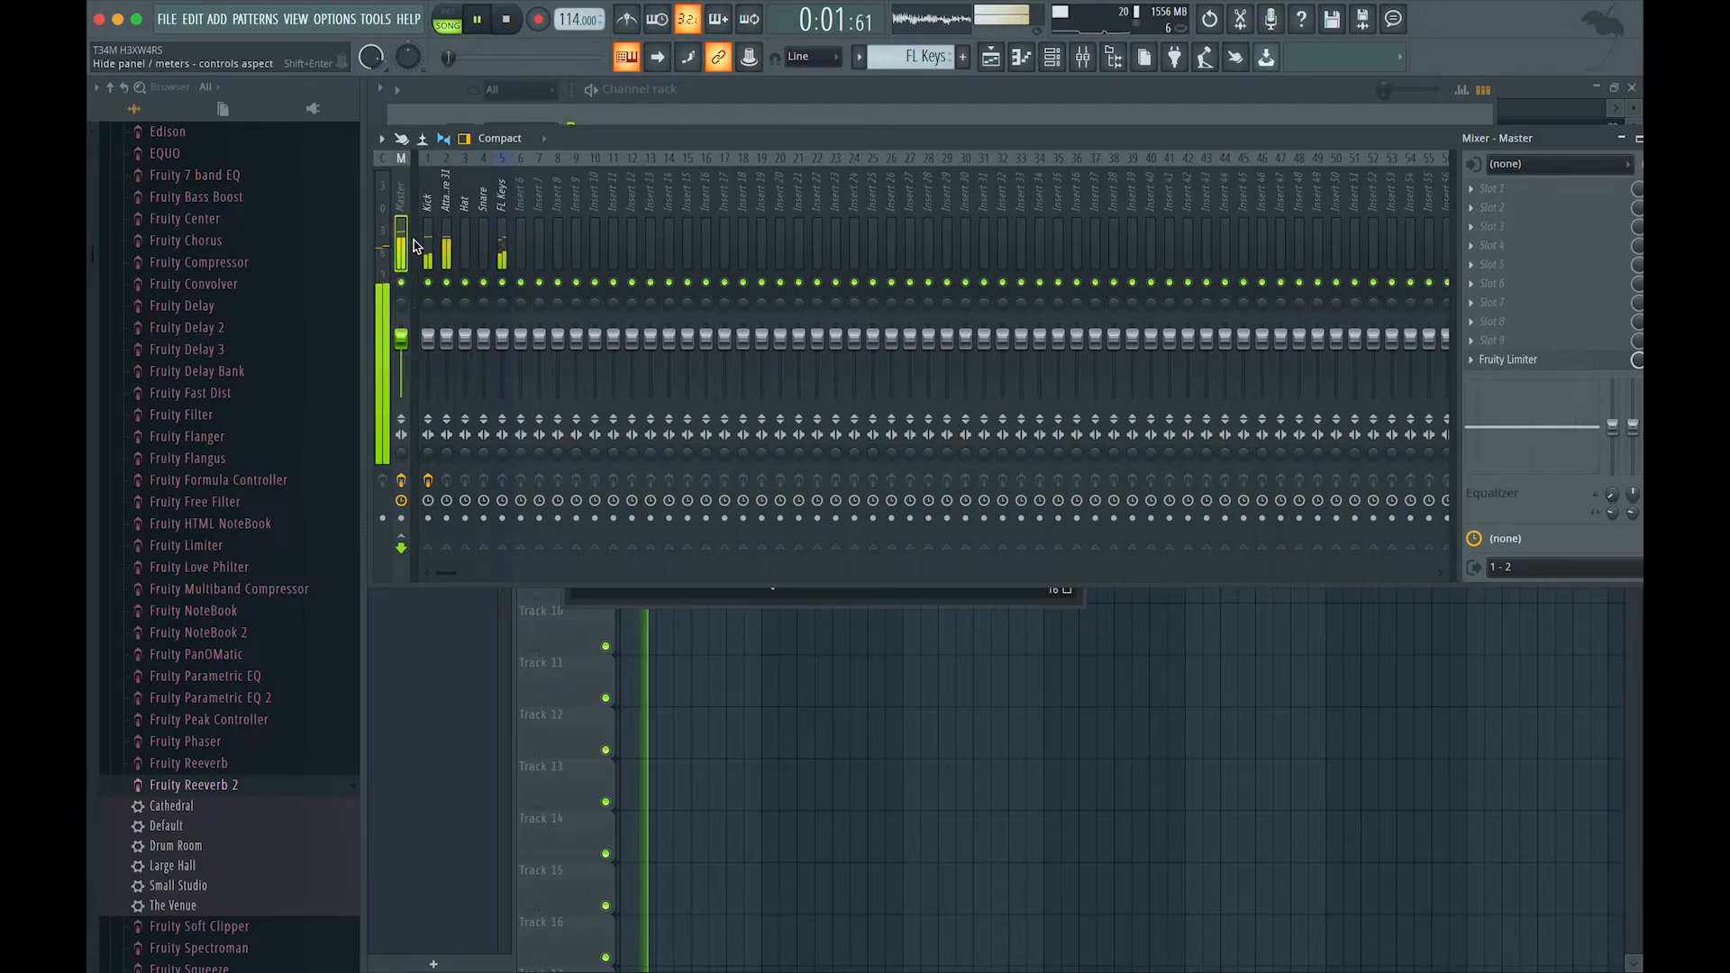
{"action": "left_click", "coordinate": [427, 221]}
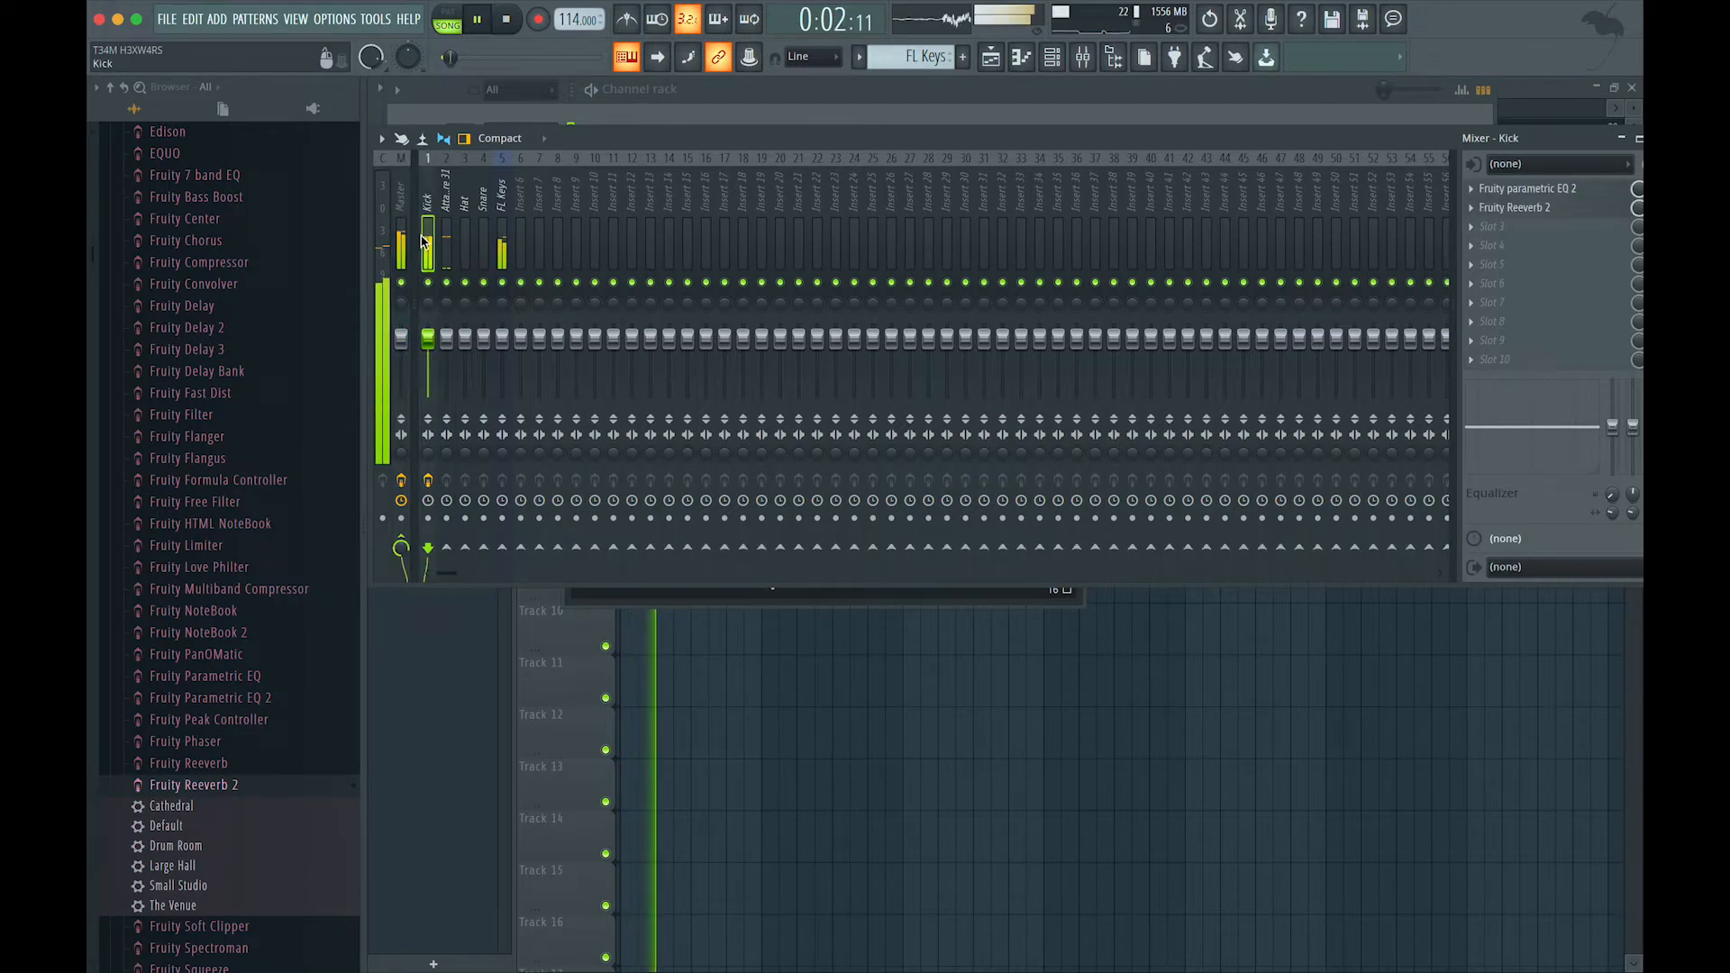
{"action": "left_click", "coordinate": [514, 220]}
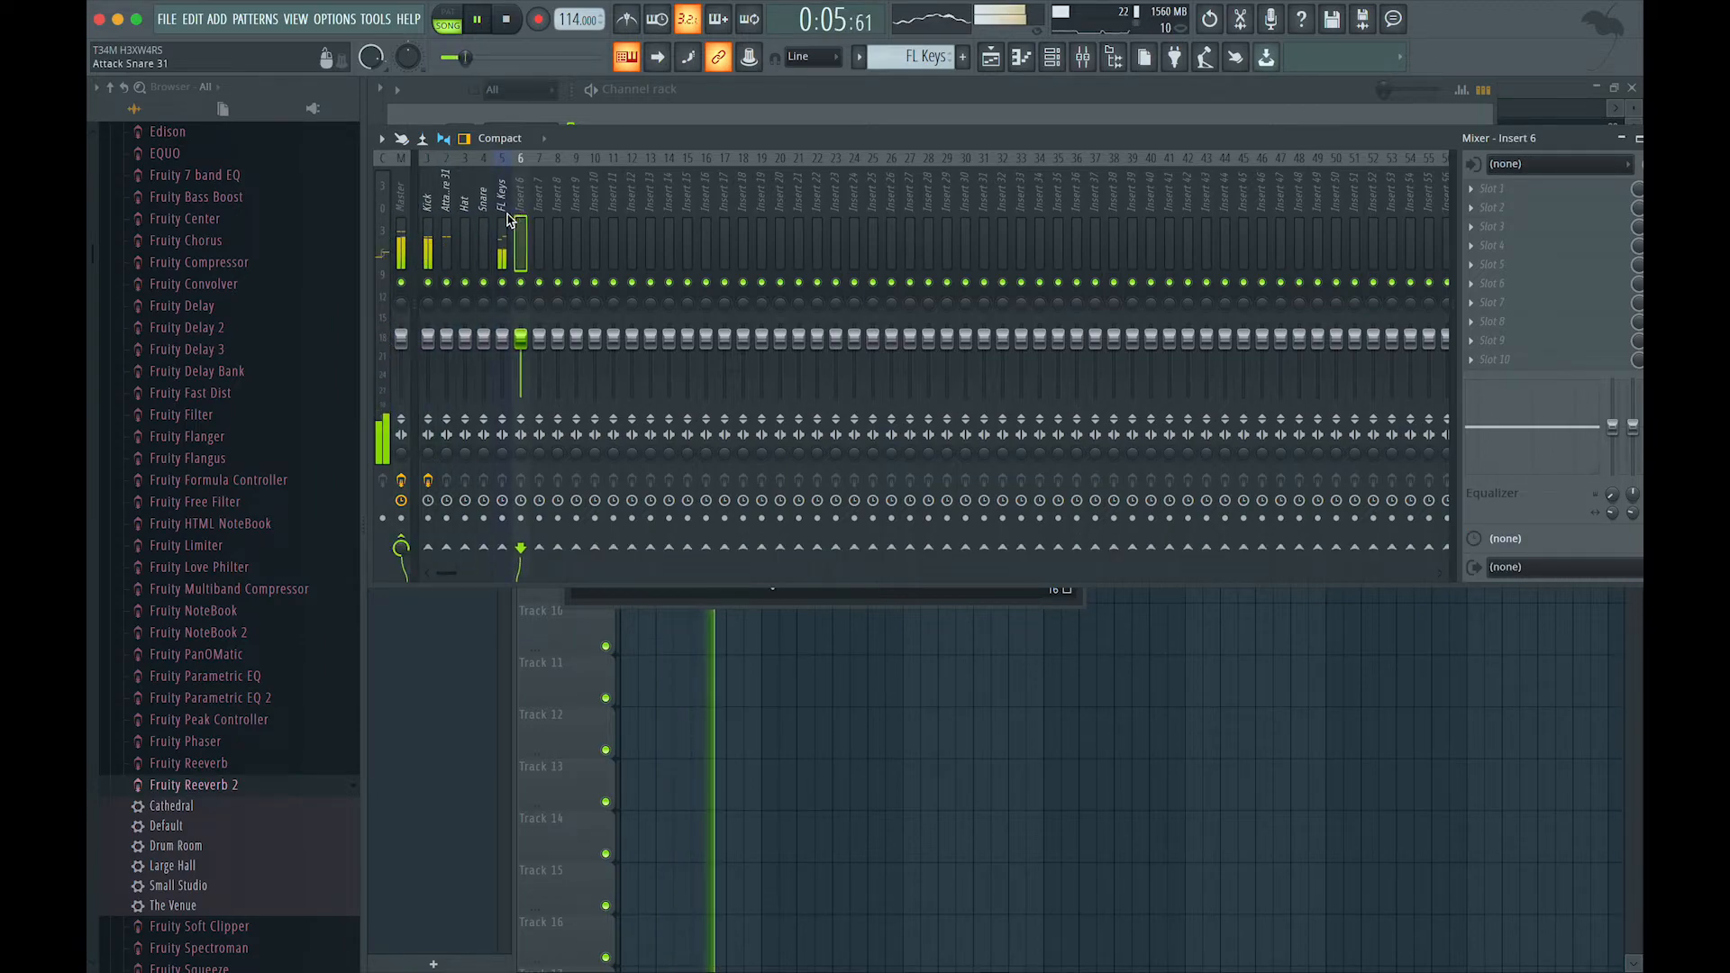
{"action": "left_click", "coordinate": [427, 225]}
Load Maximus into the first effect slot of the Master track.
{"action": "left_click", "coordinate": [402, 236]}
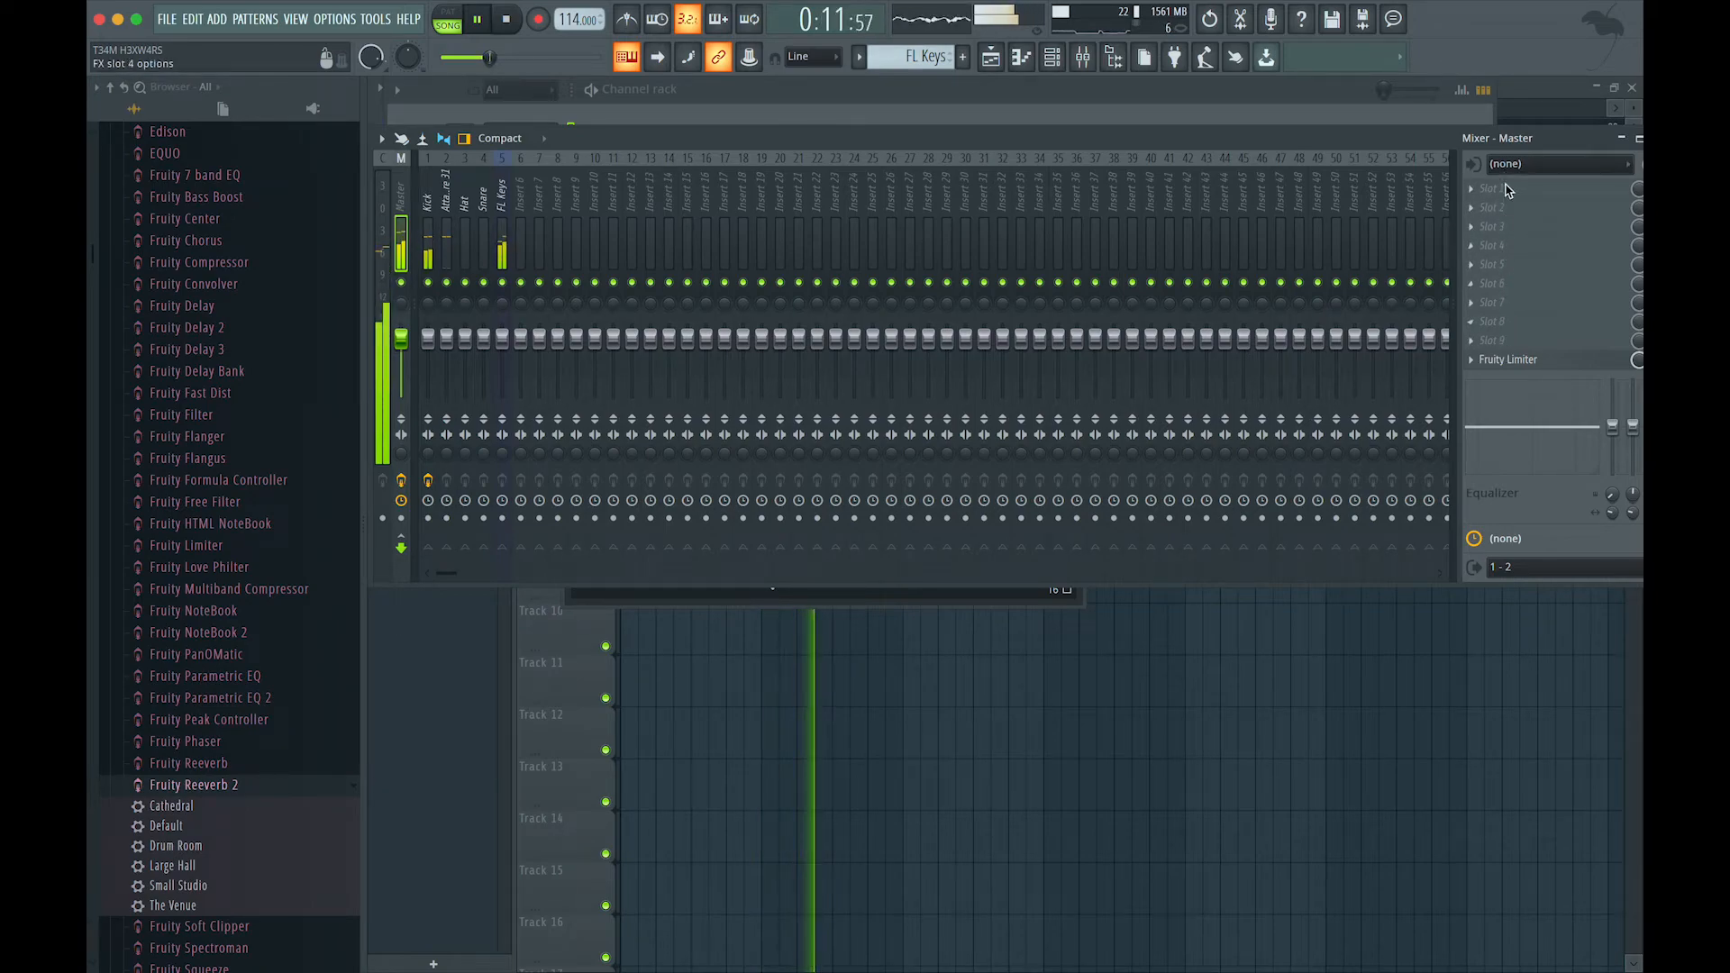
{"action": "mouse_move", "coordinate": [1396, 143]}
{"action": "left_mouse_down"}
{"action": "mouse_move", "coordinate": [1341, 154]}
{"action": "mouse_move", "coordinate": [1411, 140]}
{"action": "left_mouse_up"}
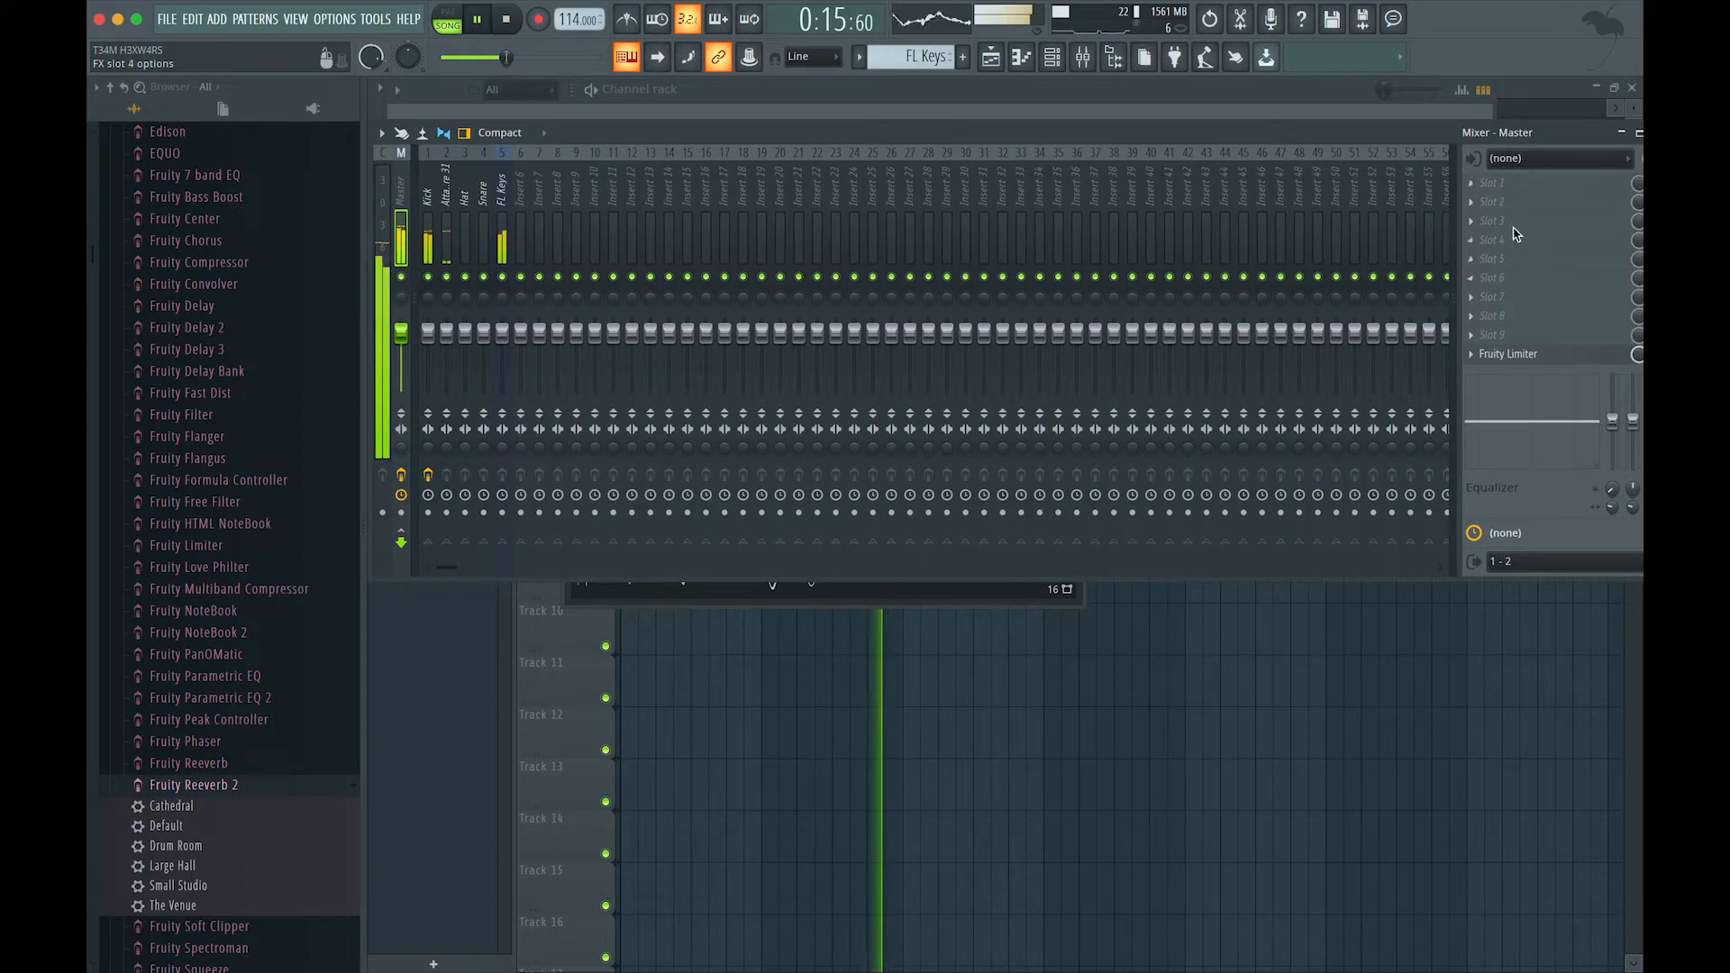
{"action": "key", "text": "F8"}
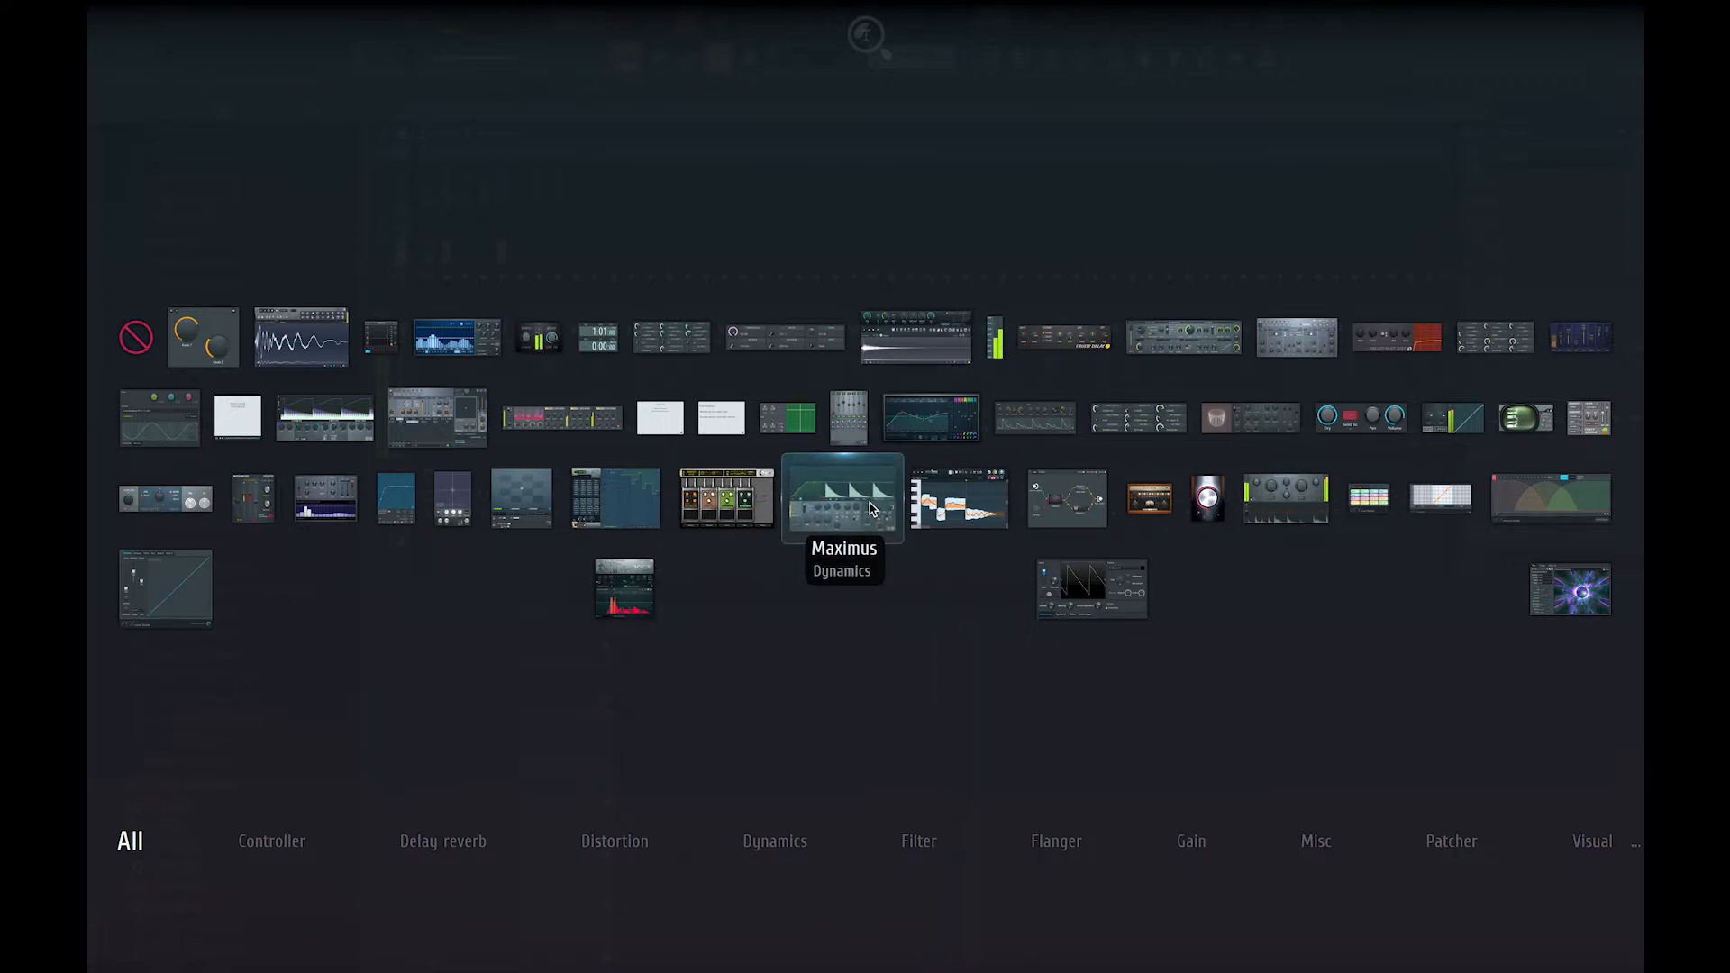
{"action": "left_click", "coordinate": [870, 508]}
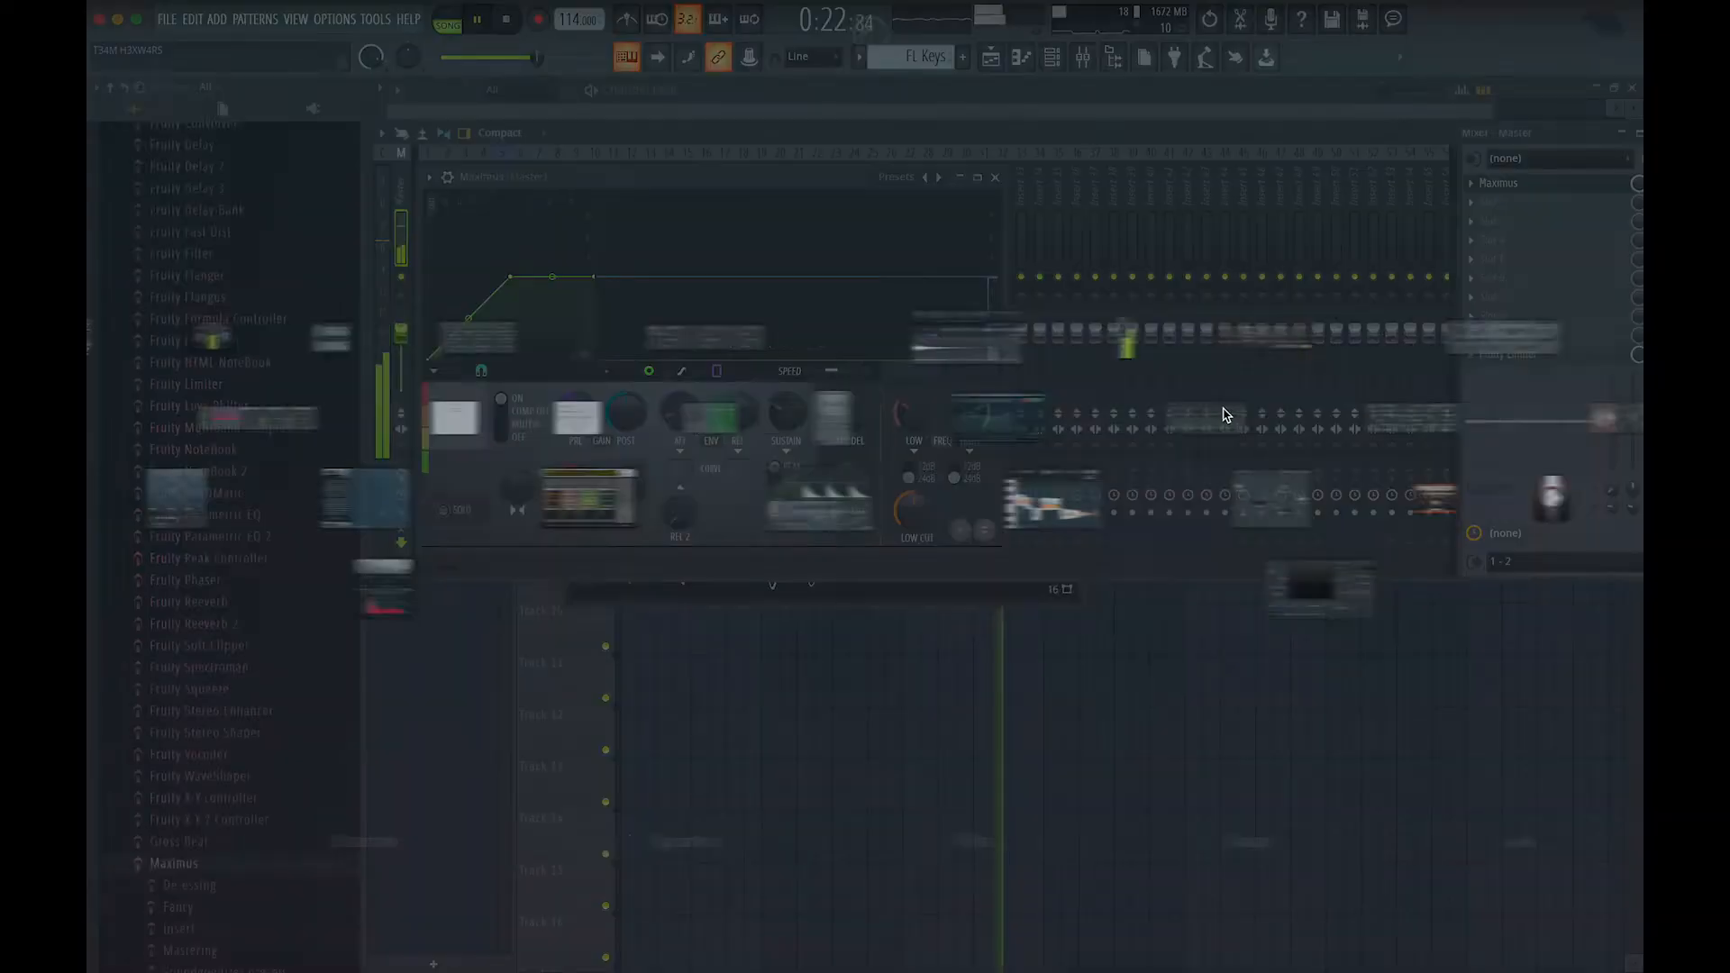
Try the Master aid 1 mastering preset in Maximus, then restore the Default preset.
{"action": "left_click", "coordinate": [938, 176]}
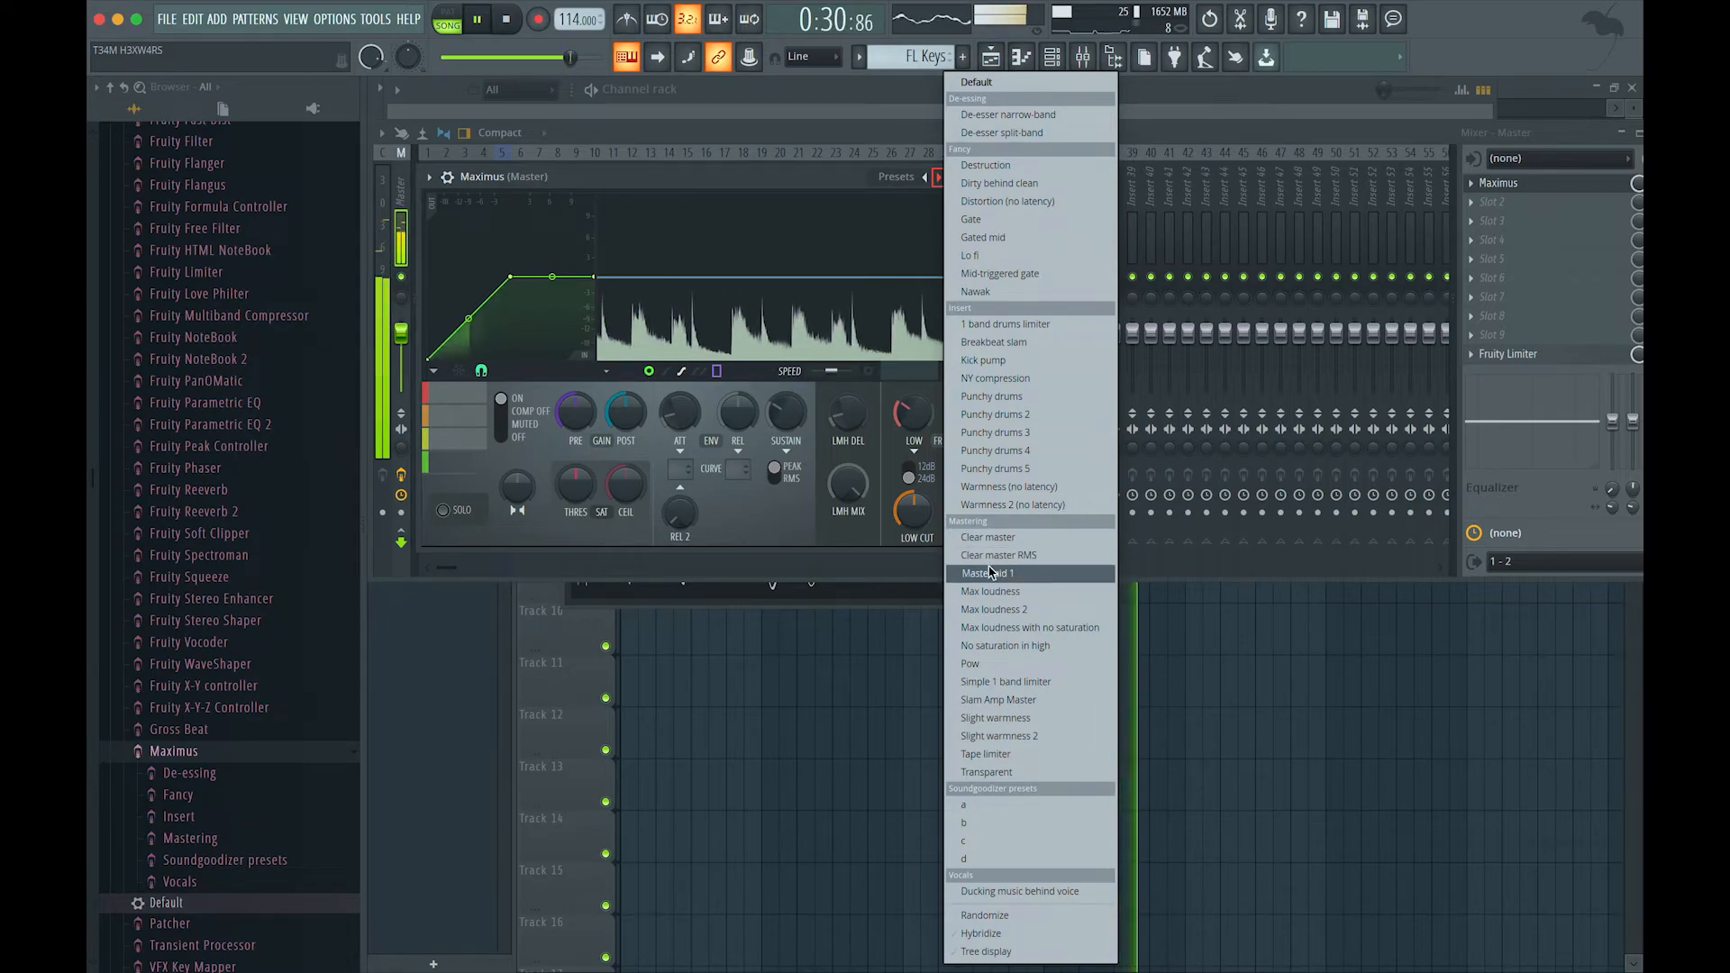
{"action": "left_click", "coordinate": [1043, 574]}
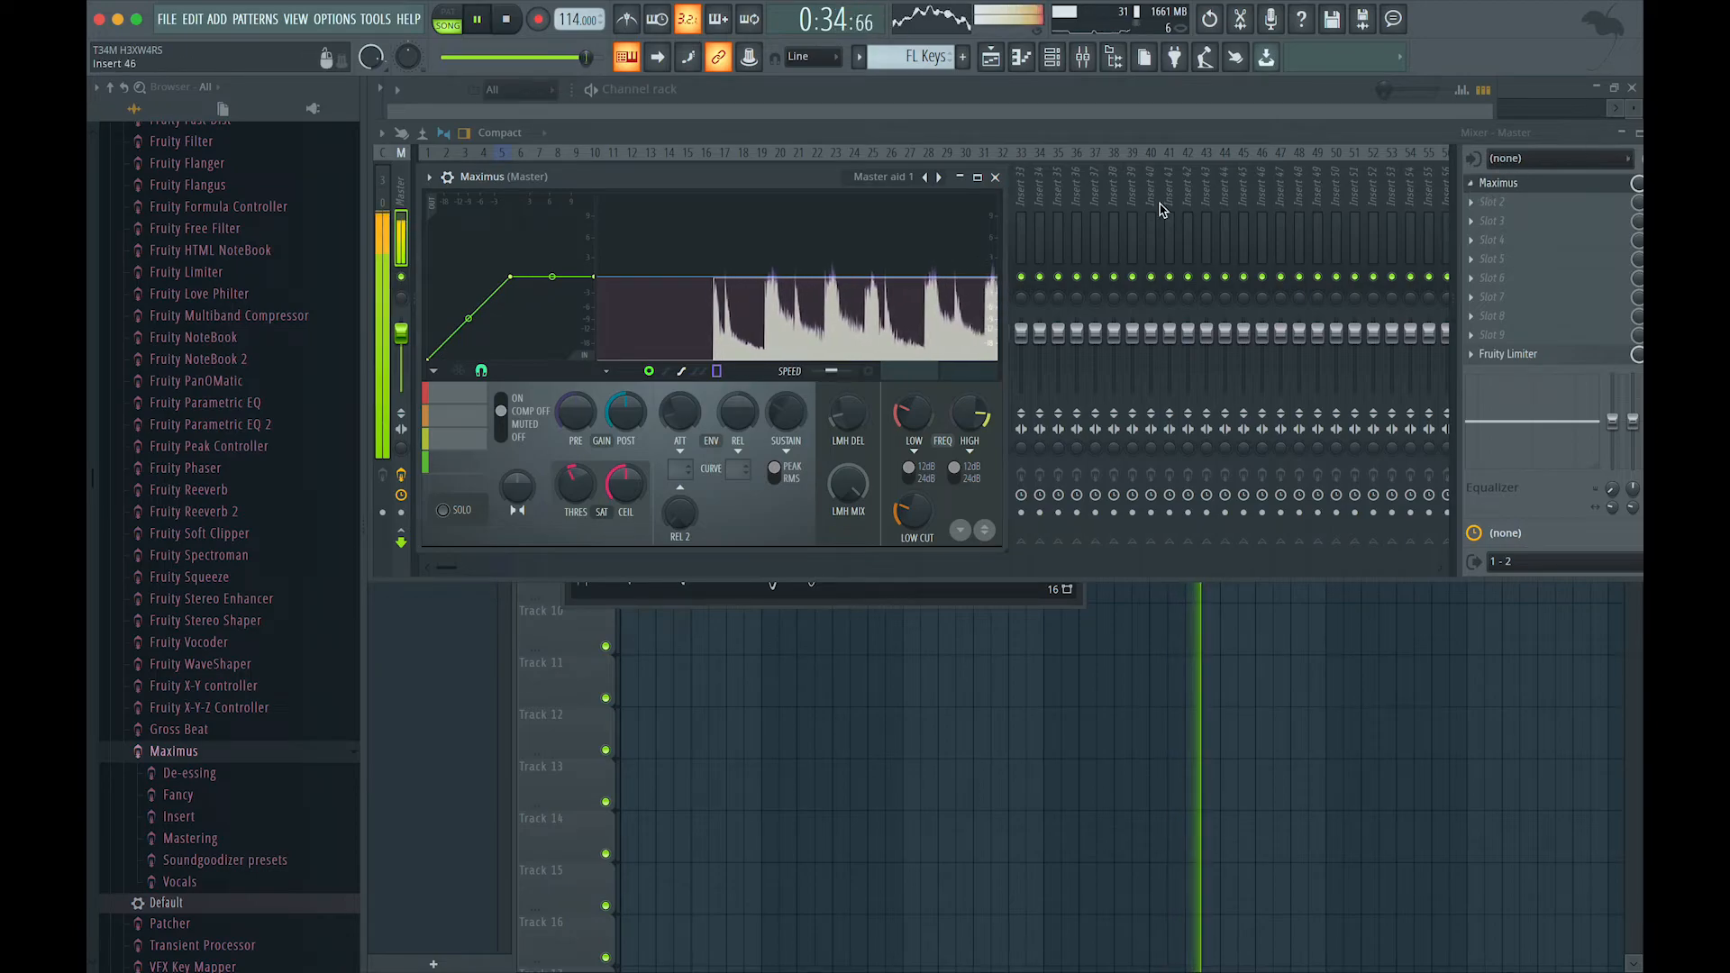
{"action": "right_click", "coordinate": [946, 181]}
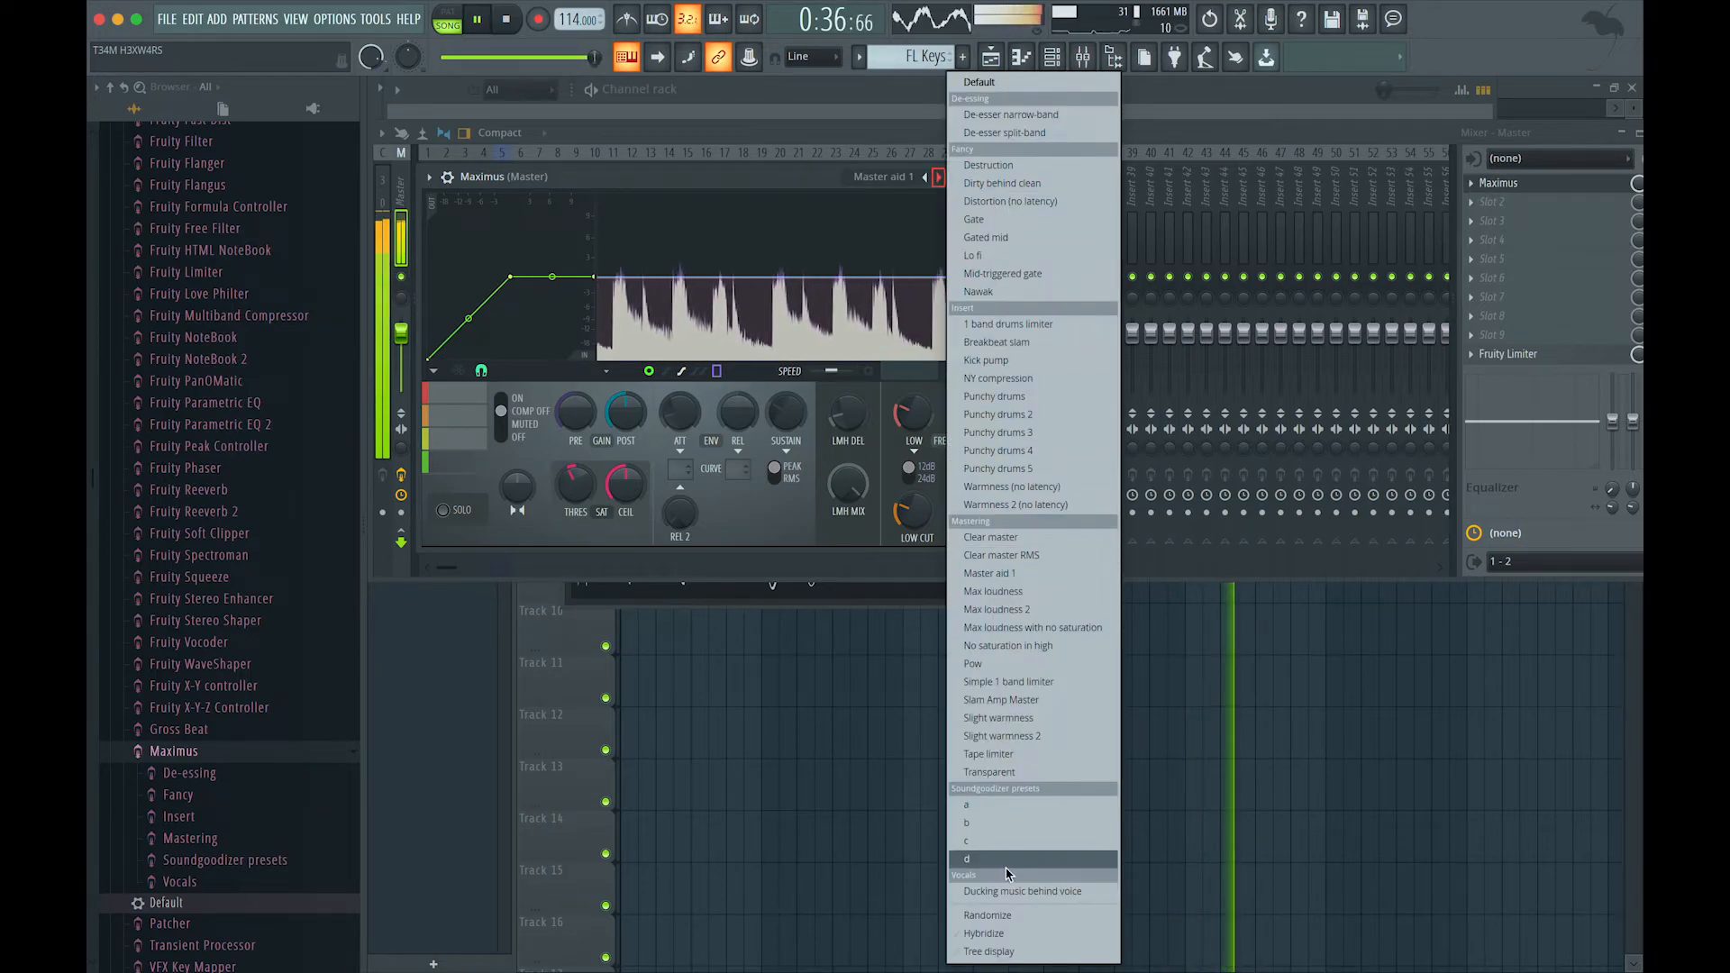
{"action": "left_click", "coordinate": [992, 82]}
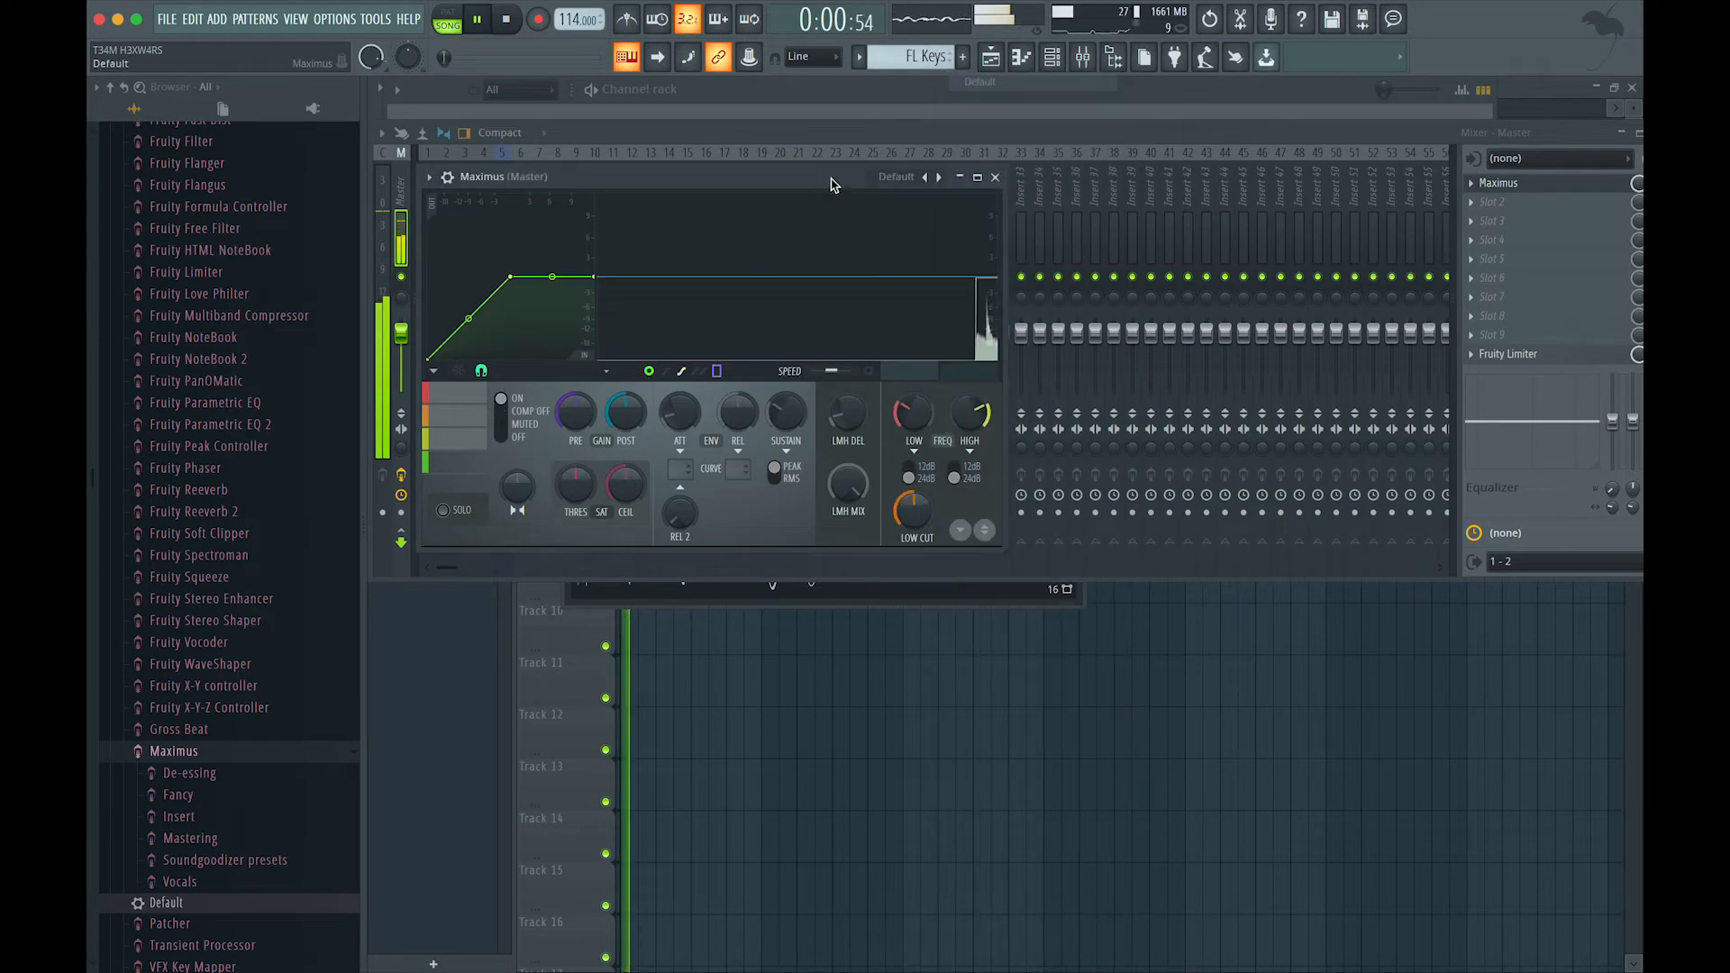
Stop playback, close the Maximus window and open the Fruity Limiter on the Master track.
{"action": "key", "text": "space"}
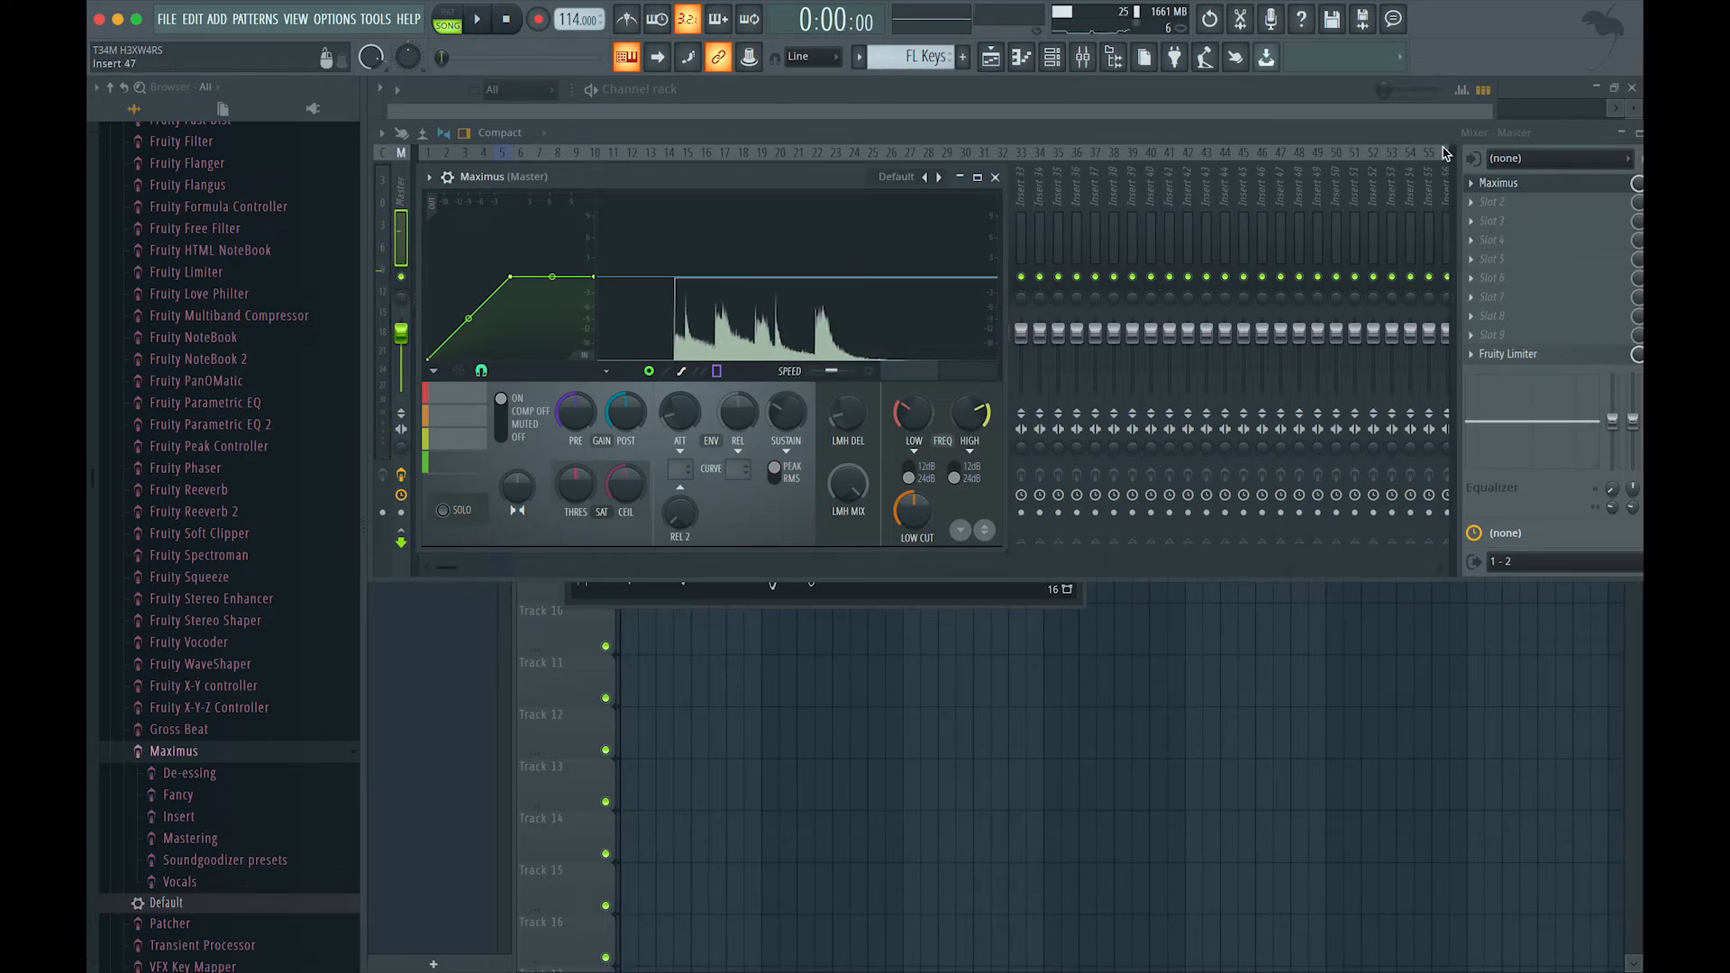
{"action": "left_click", "coordinate": [996, 177]}
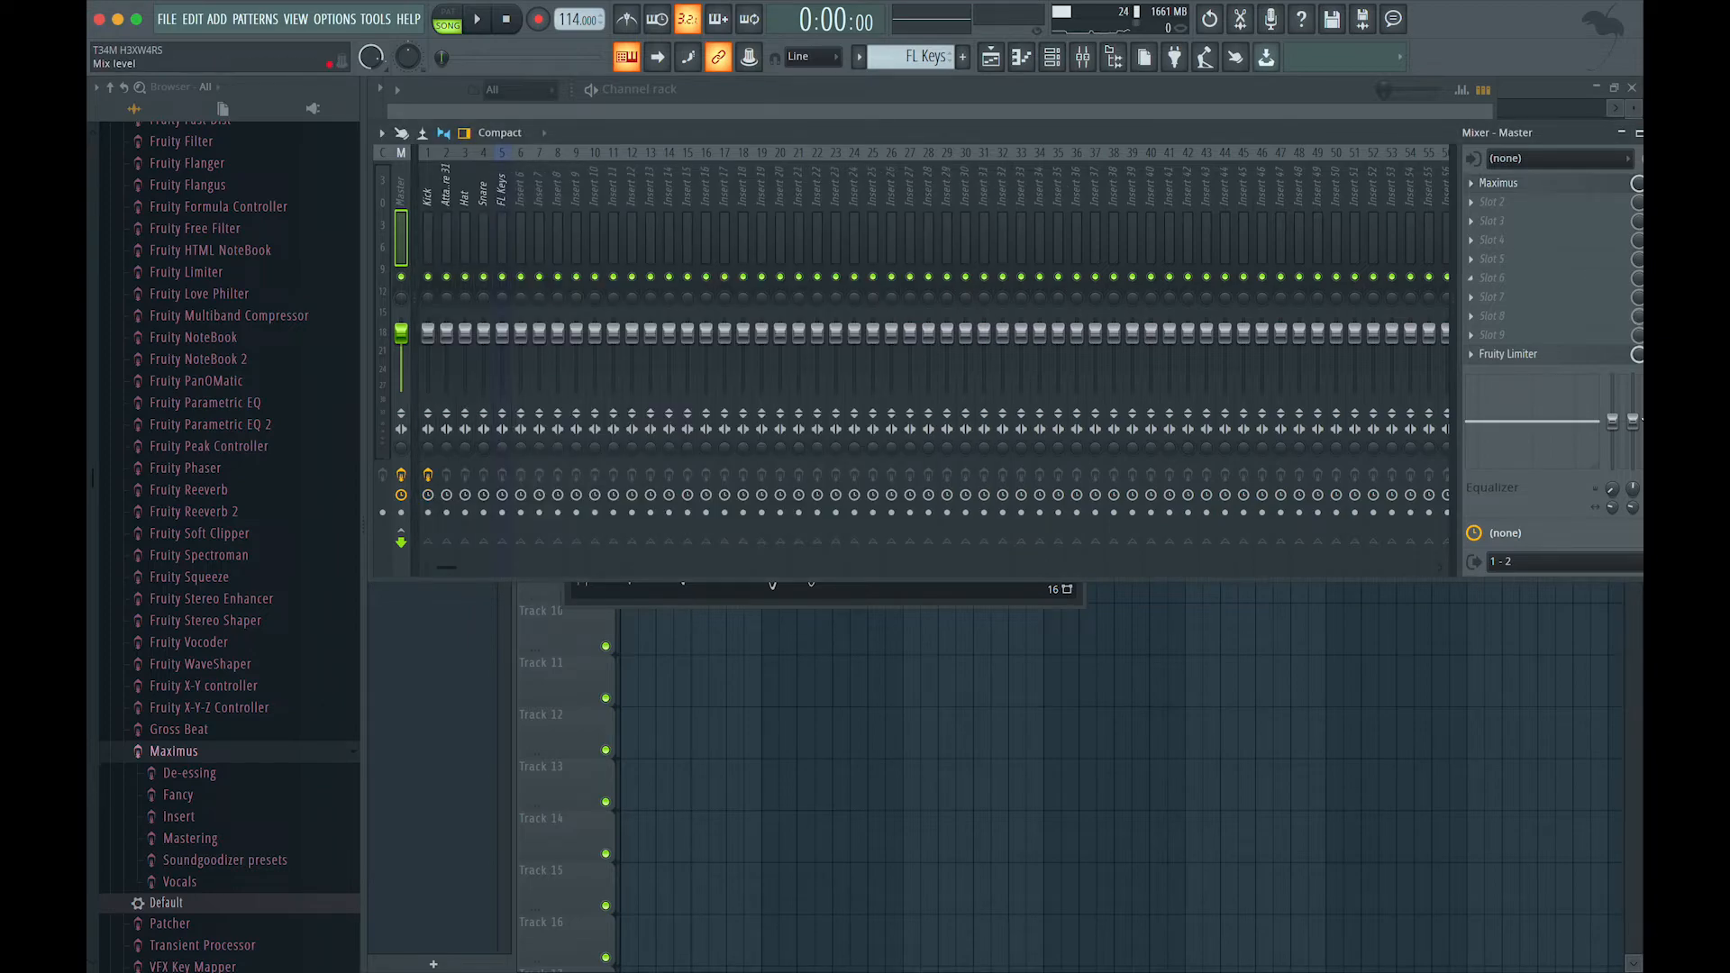
{"action": "left_click", "coordinate": [1532, 355]}
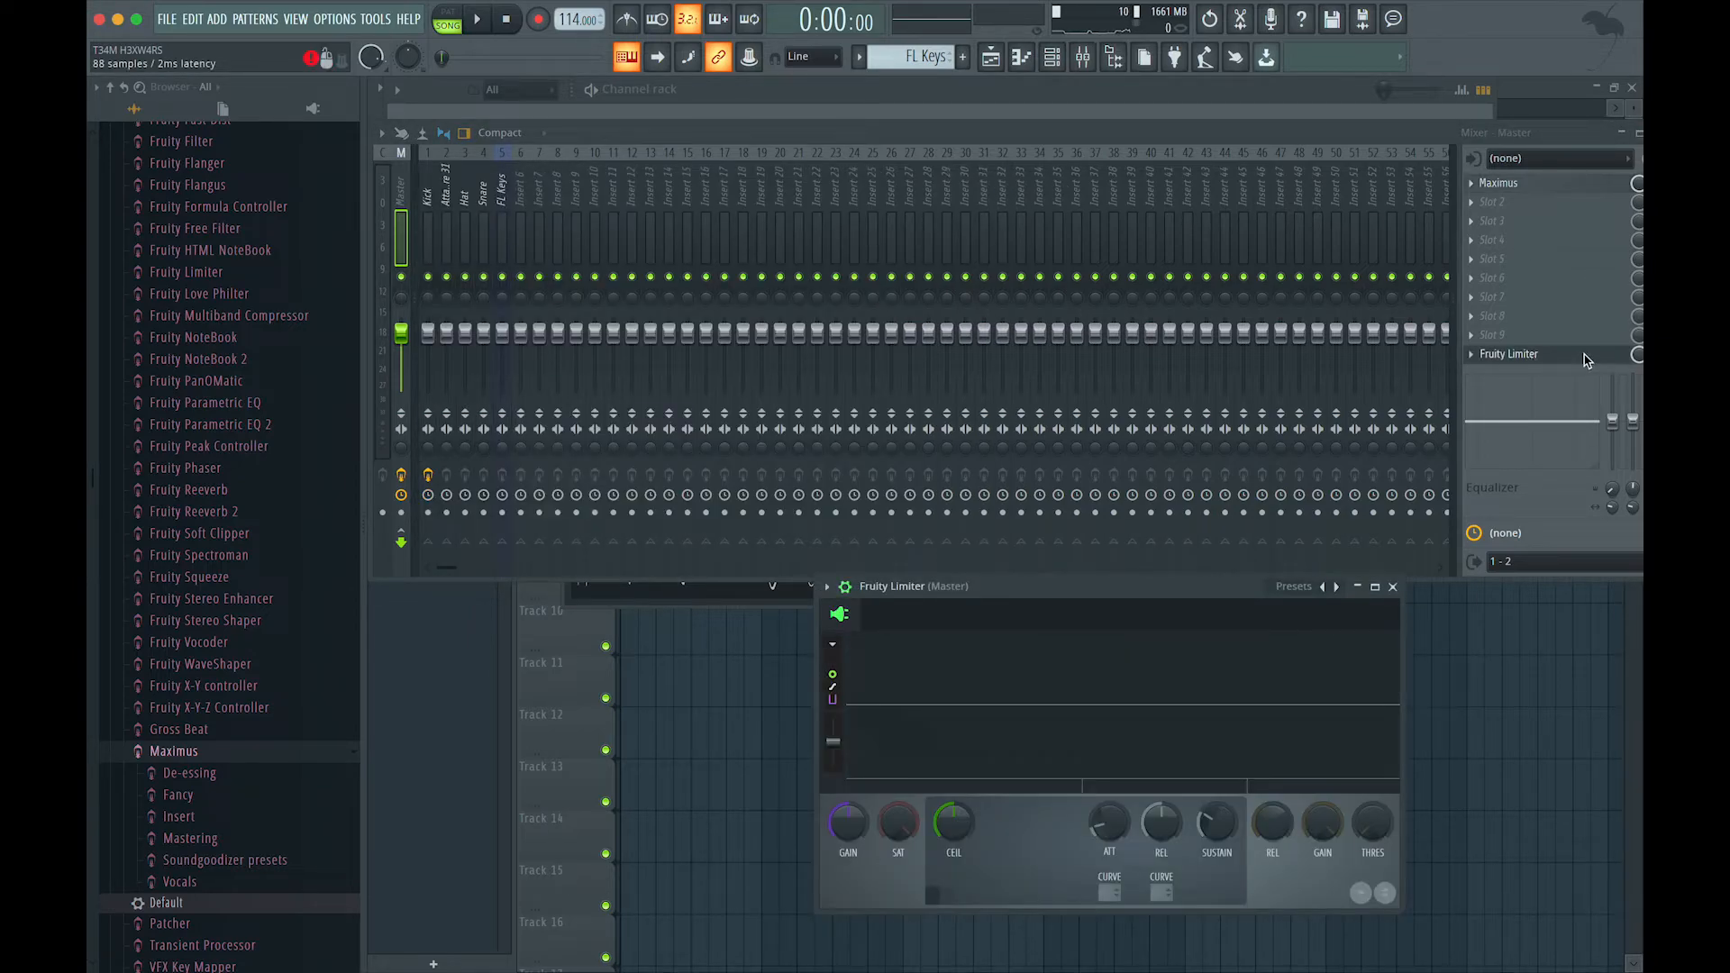
Close the Fruity Limiter window and reposition and resize the mixer so that the whole window fits on screen.
{"action": "left_click", "coordinate": [1588, 360]}
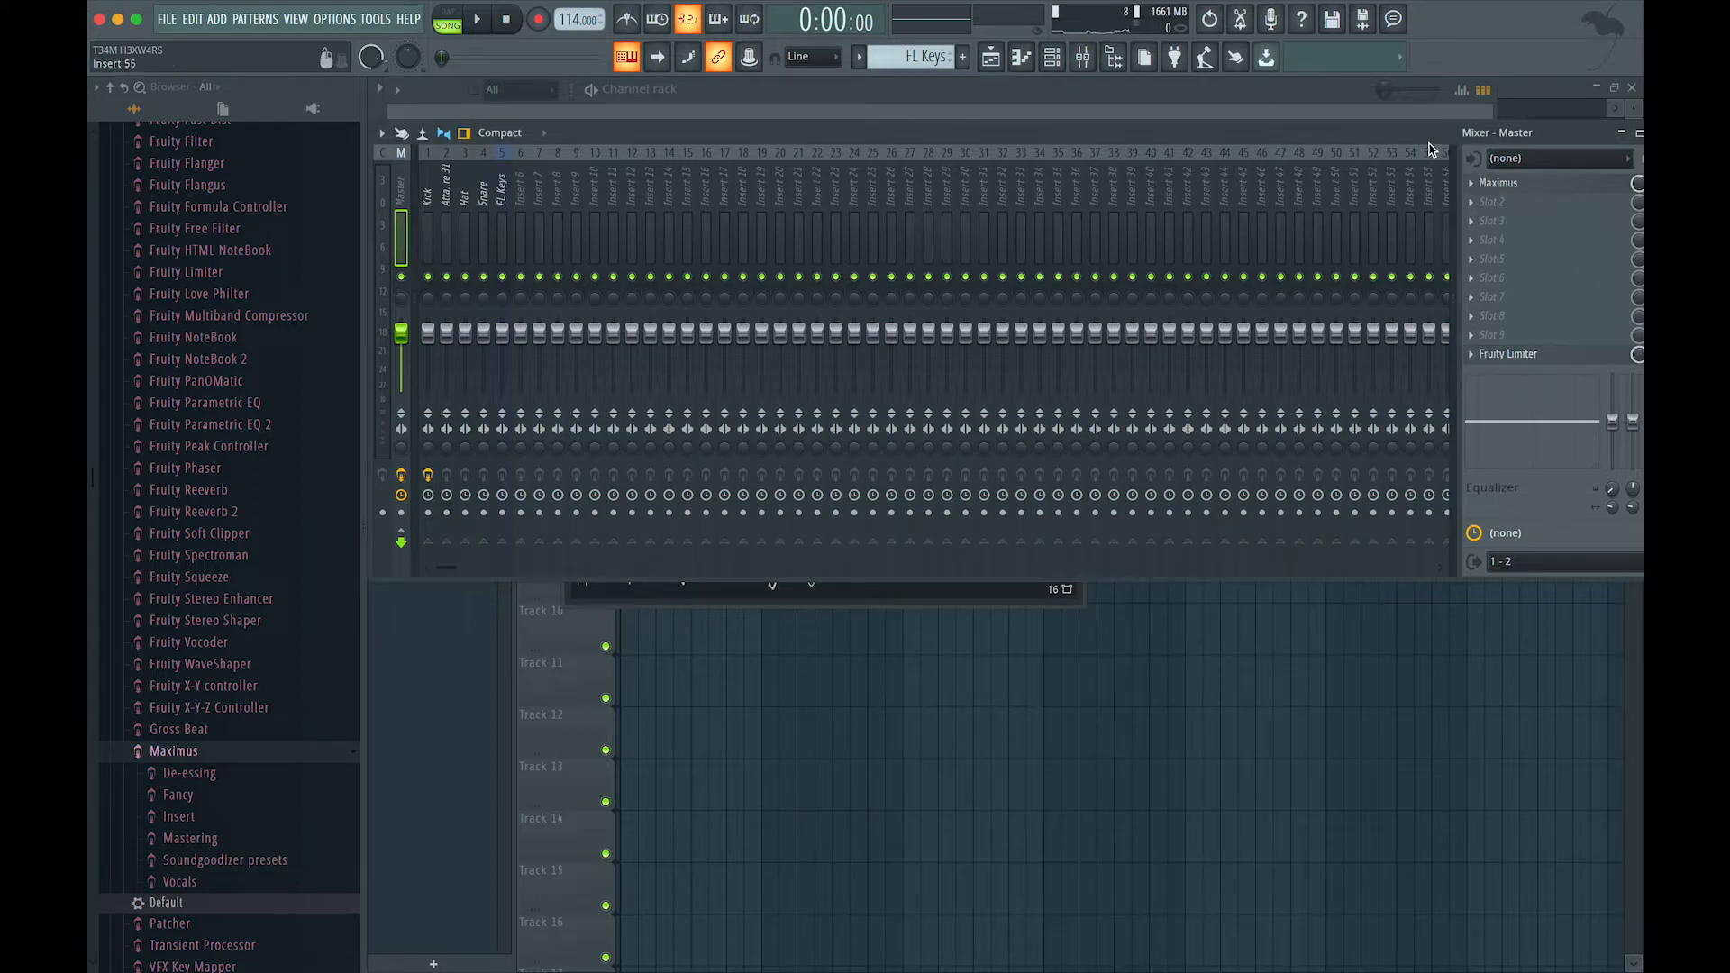
{"action": "left_click_drag", "start_coordinate": [1429, 139], "coordinate": [1355, 136]}
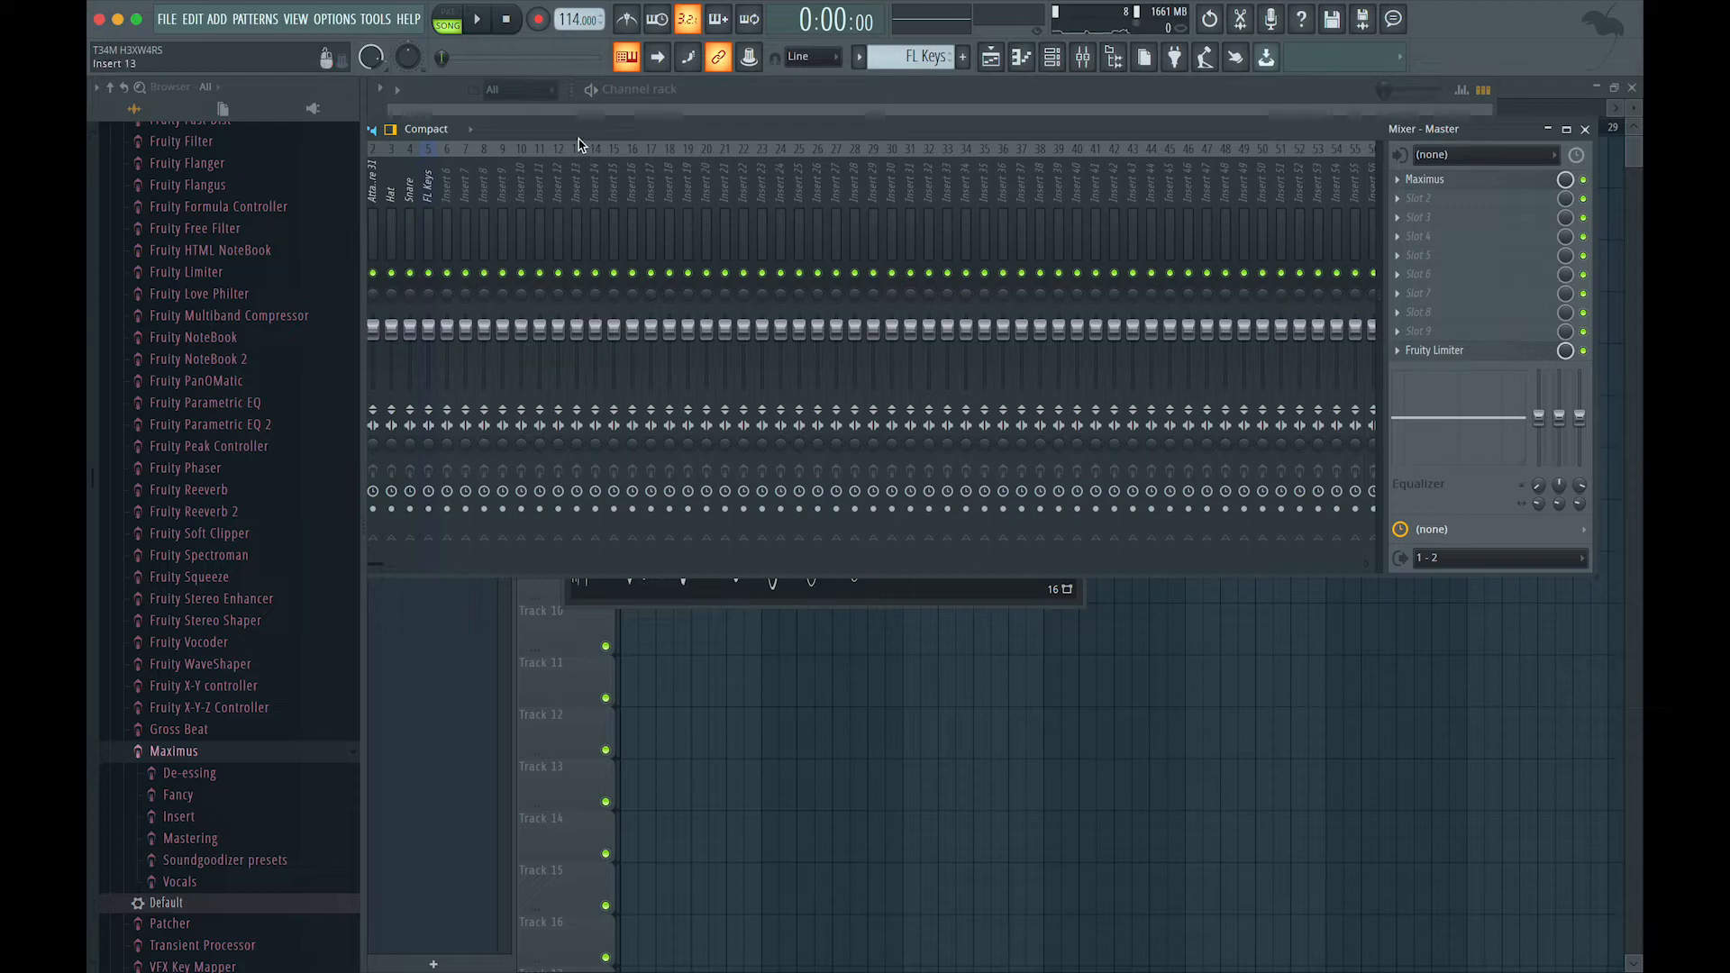
{"action": "left_click_drag", "start_coordinate": [582, 145], "coordinate": [714, 171]}
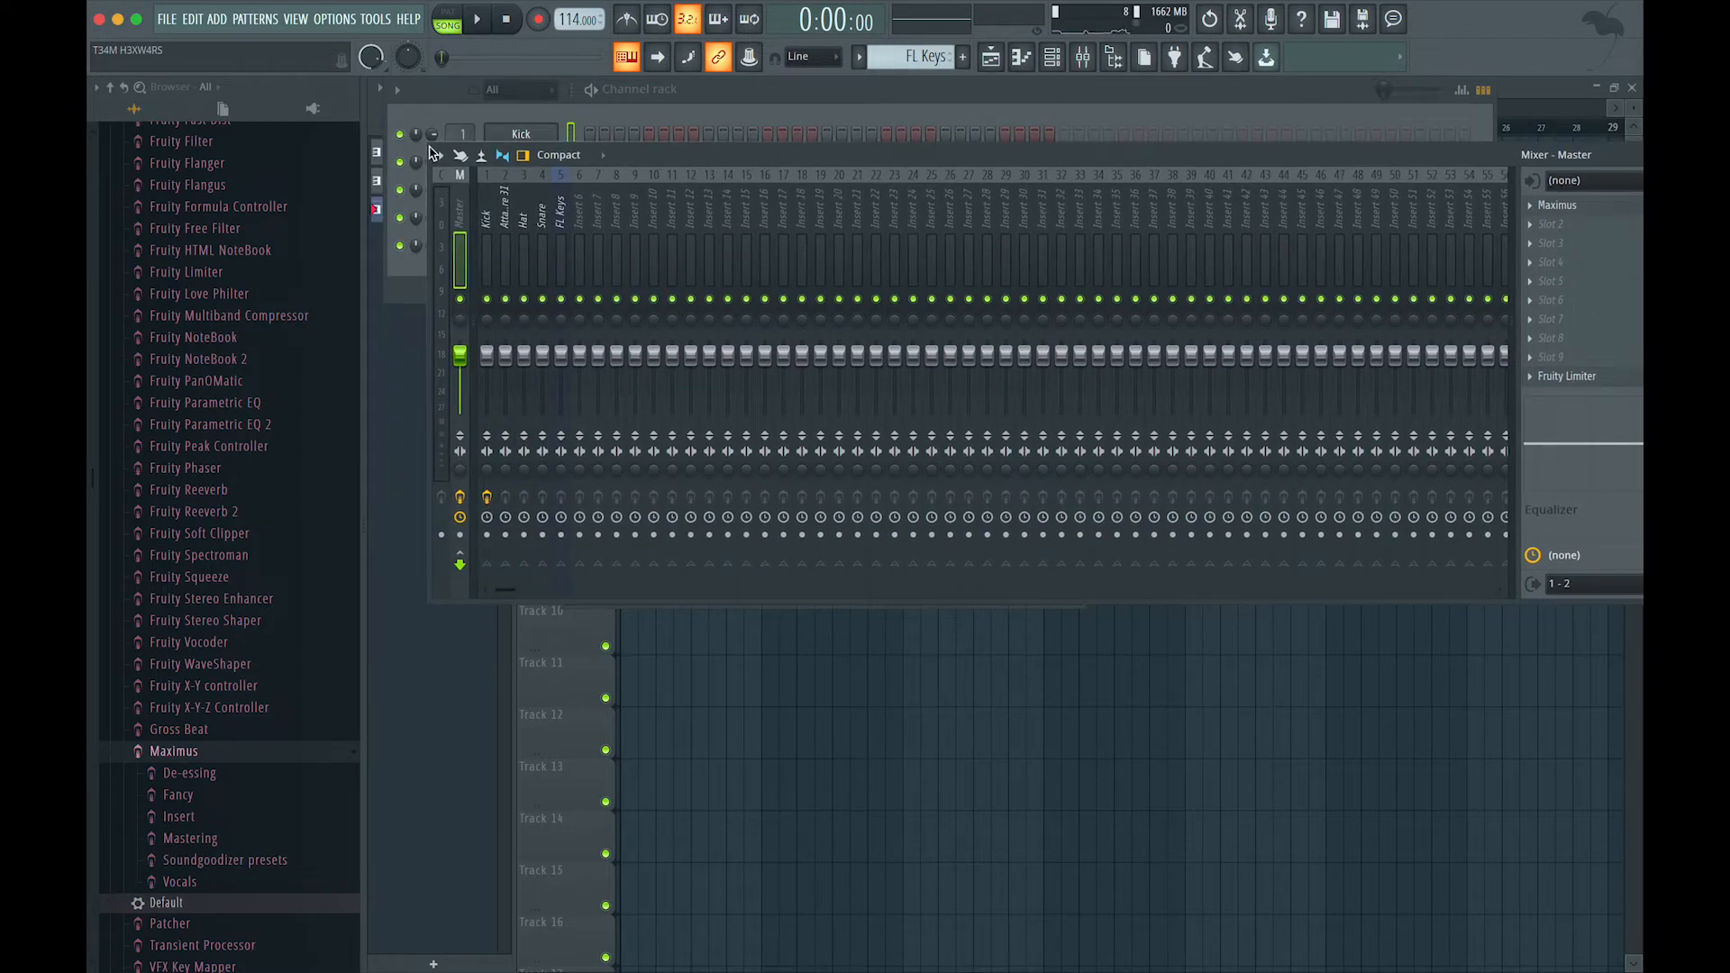
{"action": "left_click_drag", "start_coordinate": [434, 153], "coordinate": [735, 200]}
{"action": "left_click_drag", "start_coordinate": [904, 214], "coordinate": [622, 168]}
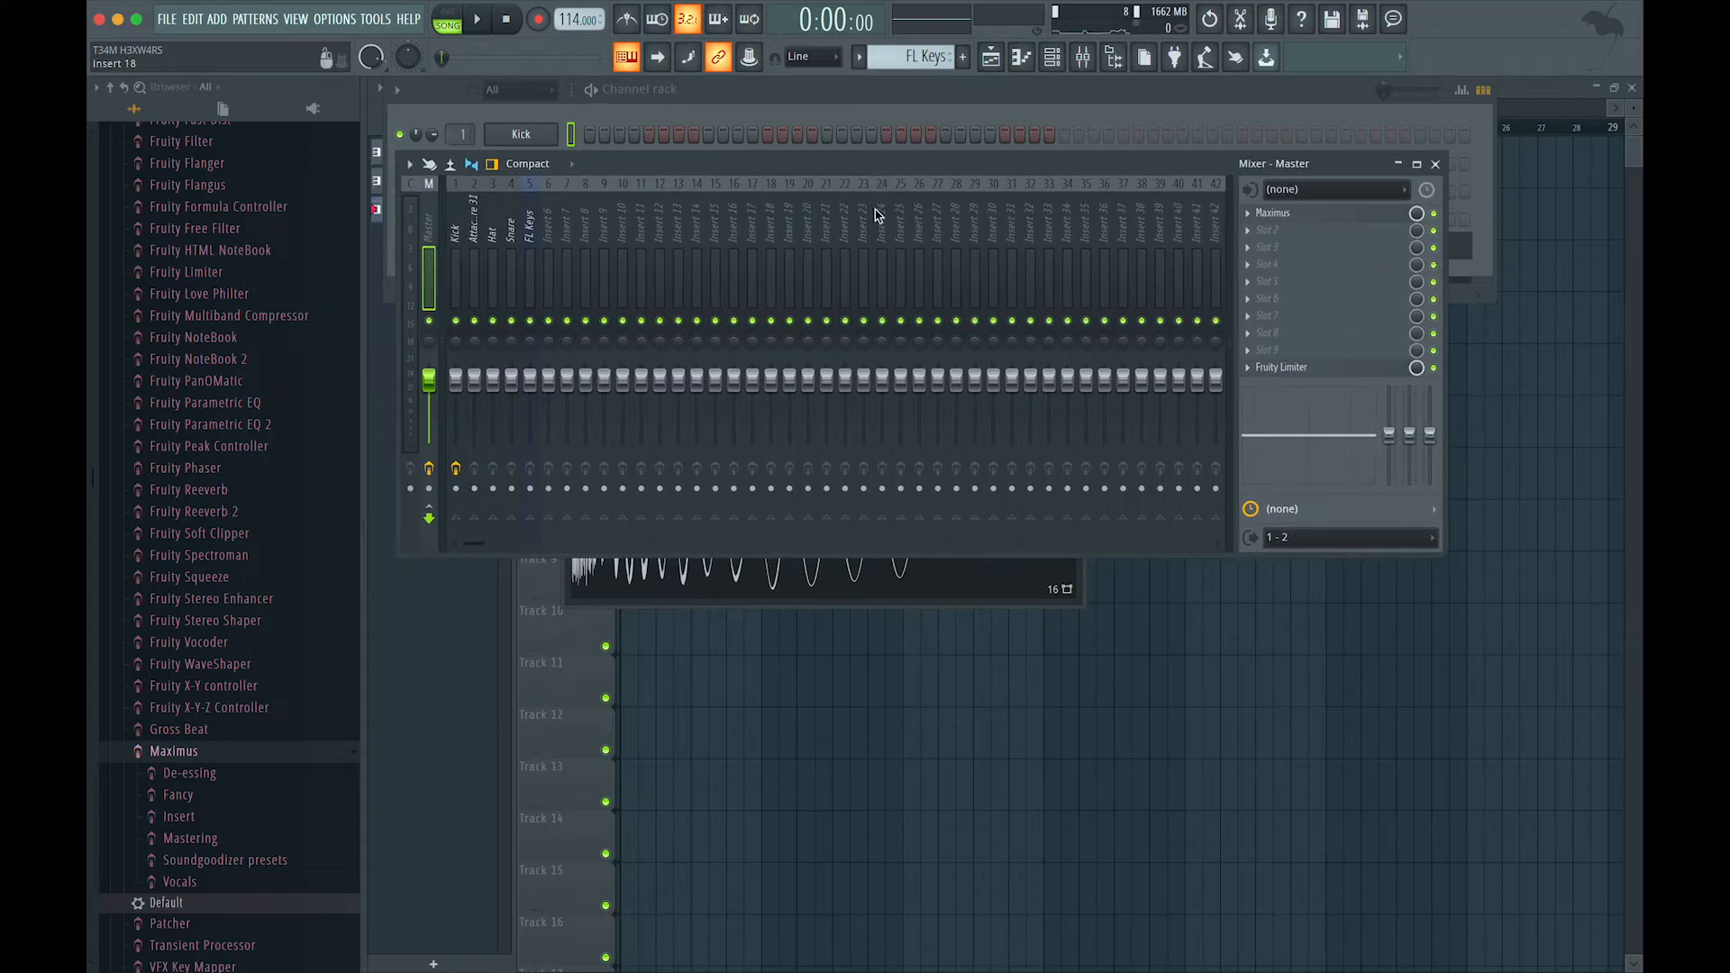
Select the empty Insert 13 mixer track, look at the playlist arrangement and return to the mixer.
{"action": "left_click", "coordinate": [1435, 370]}
{"action": "left_click", "coordinate": [771, 270]}
{"action": "left_click", "coordinate": [751, 271]}
{"action": "left_click", "coordinate": [678, 261]}
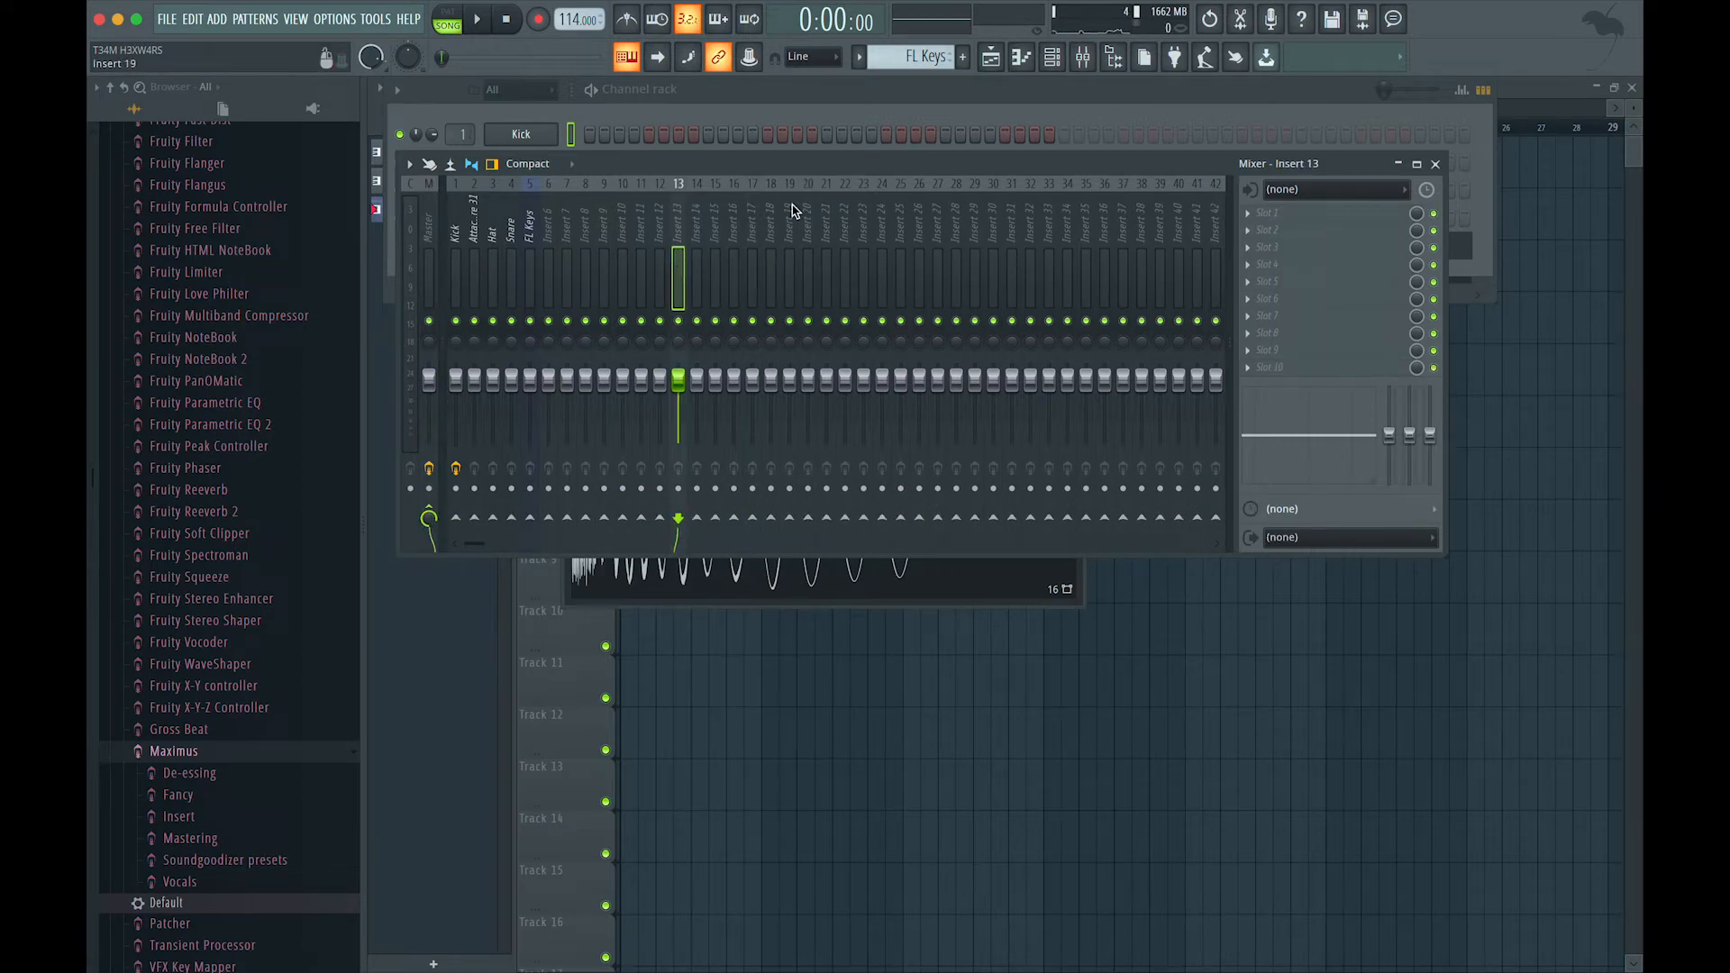
{"action": "left_click", "coordinate": [991, 57]}
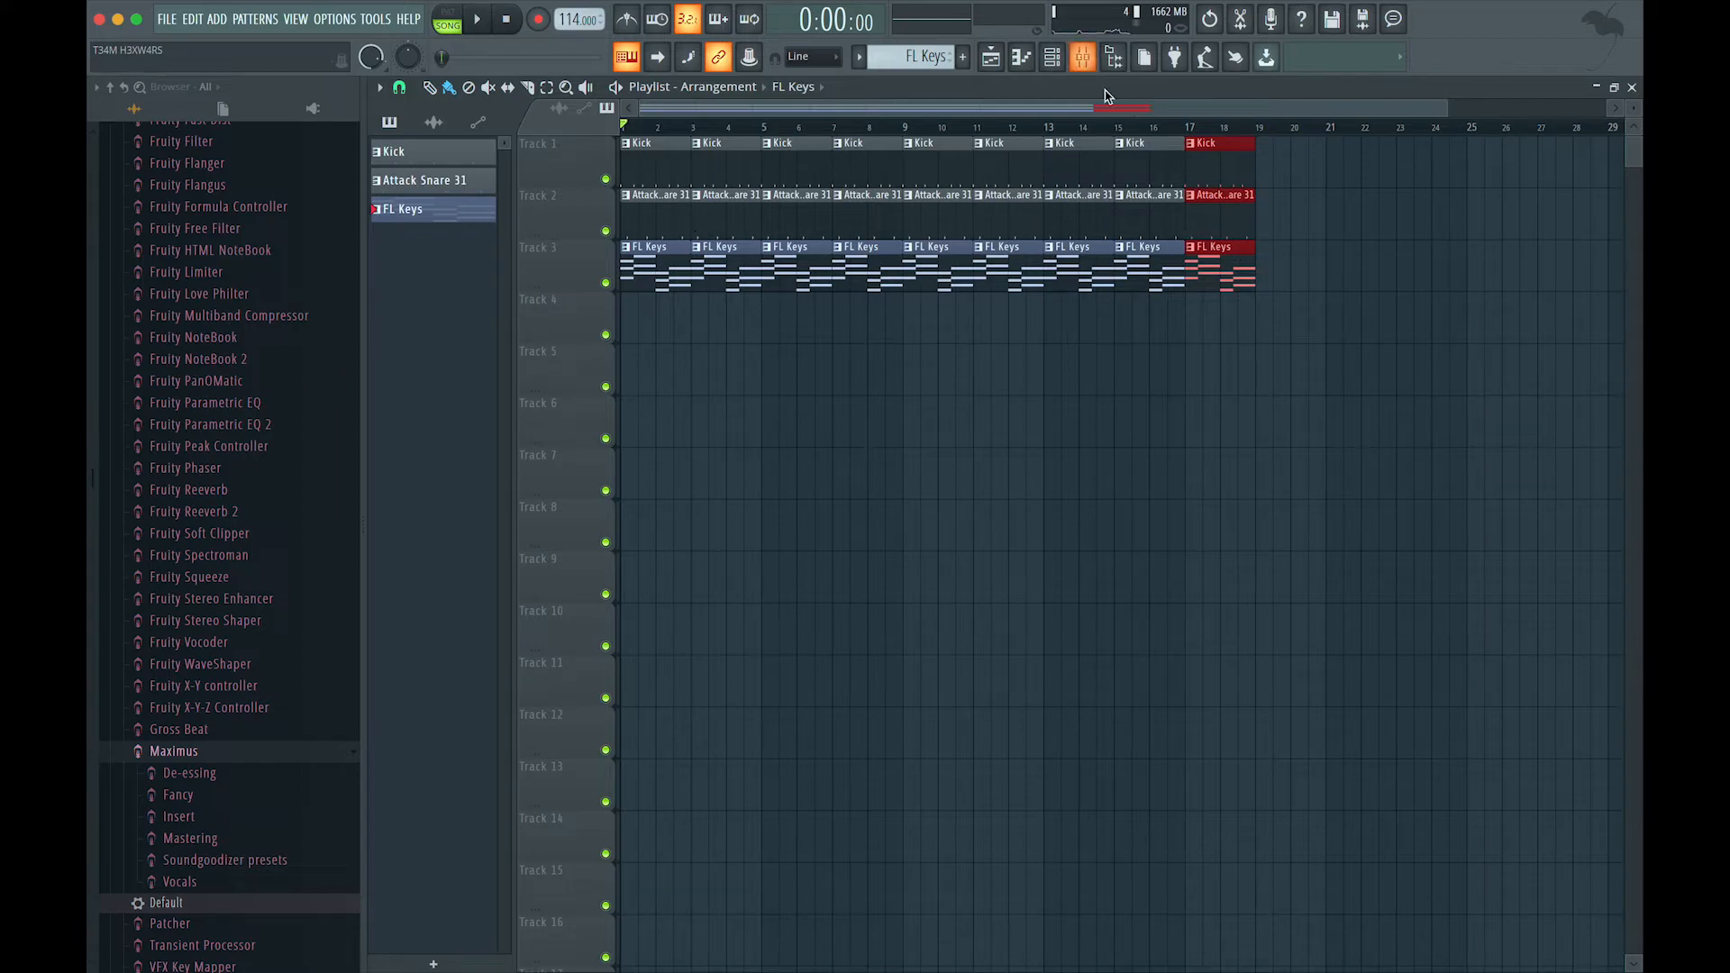
{"action": "left_click", "coordinate": [1084, 60]}
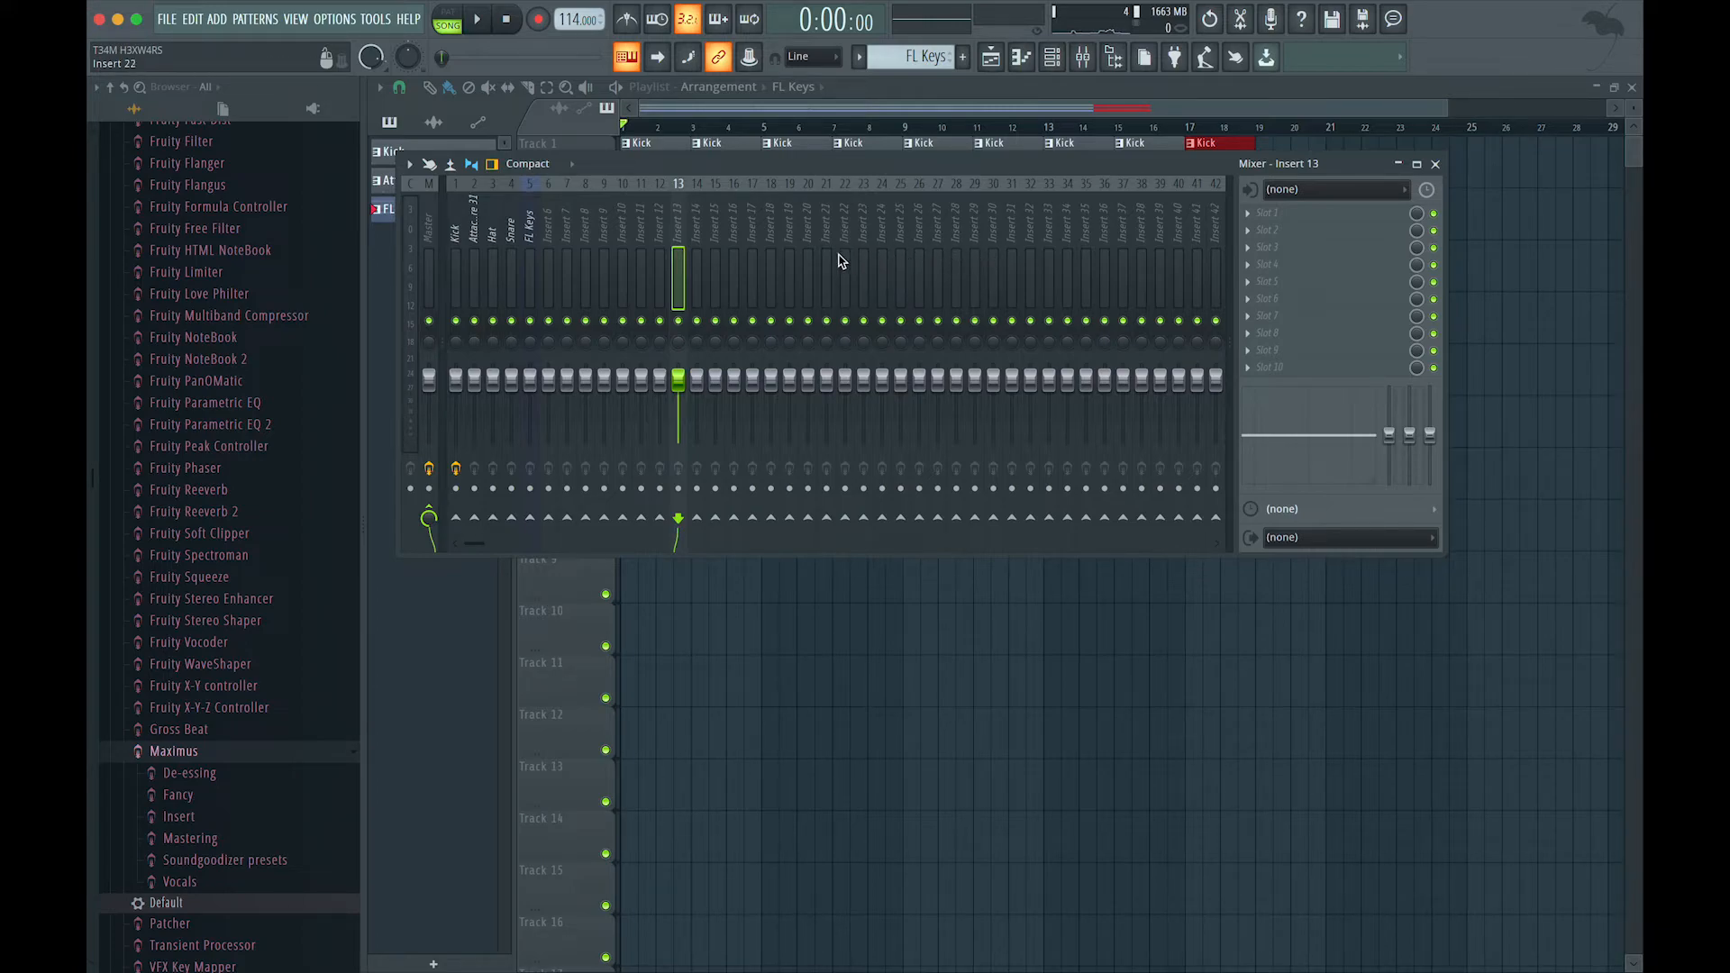
Set the audio input of the Insert 25 mixer track to Input 1 and disable its send to the Master.
{"action": "left_click", "coordinate": [899, 257]}
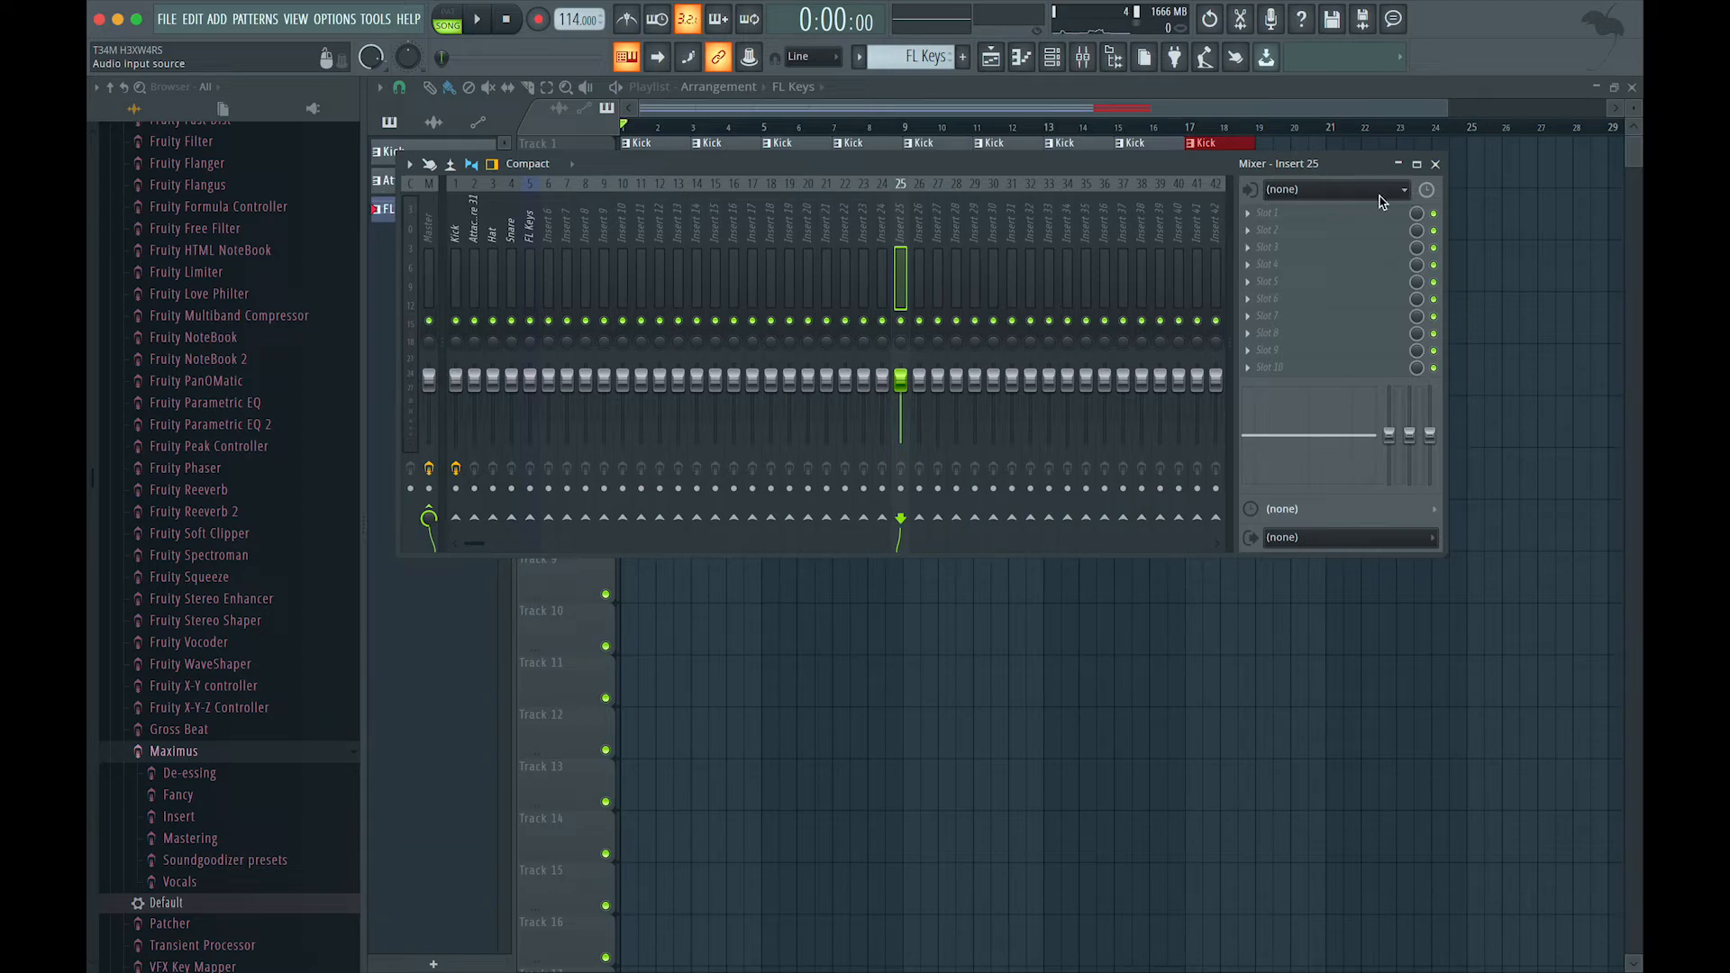
{"action": "left_click", "coordinate": [1332, 191]}
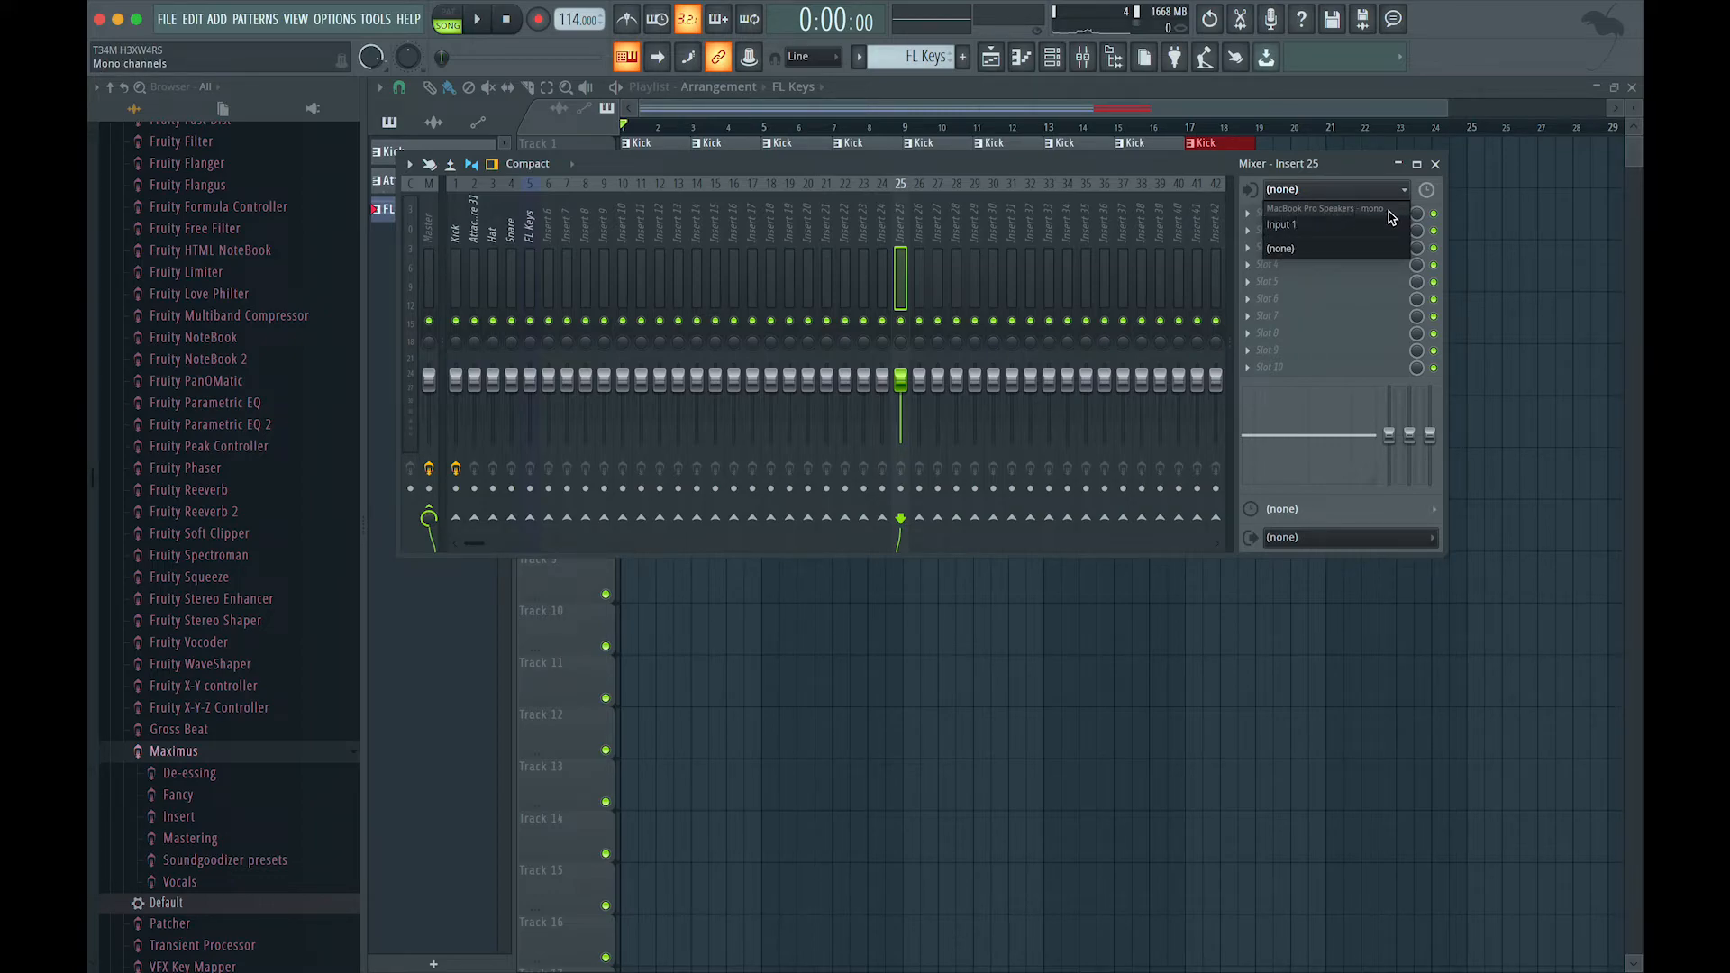
{"action": "left_click", "coordinate": [1315, 234]}
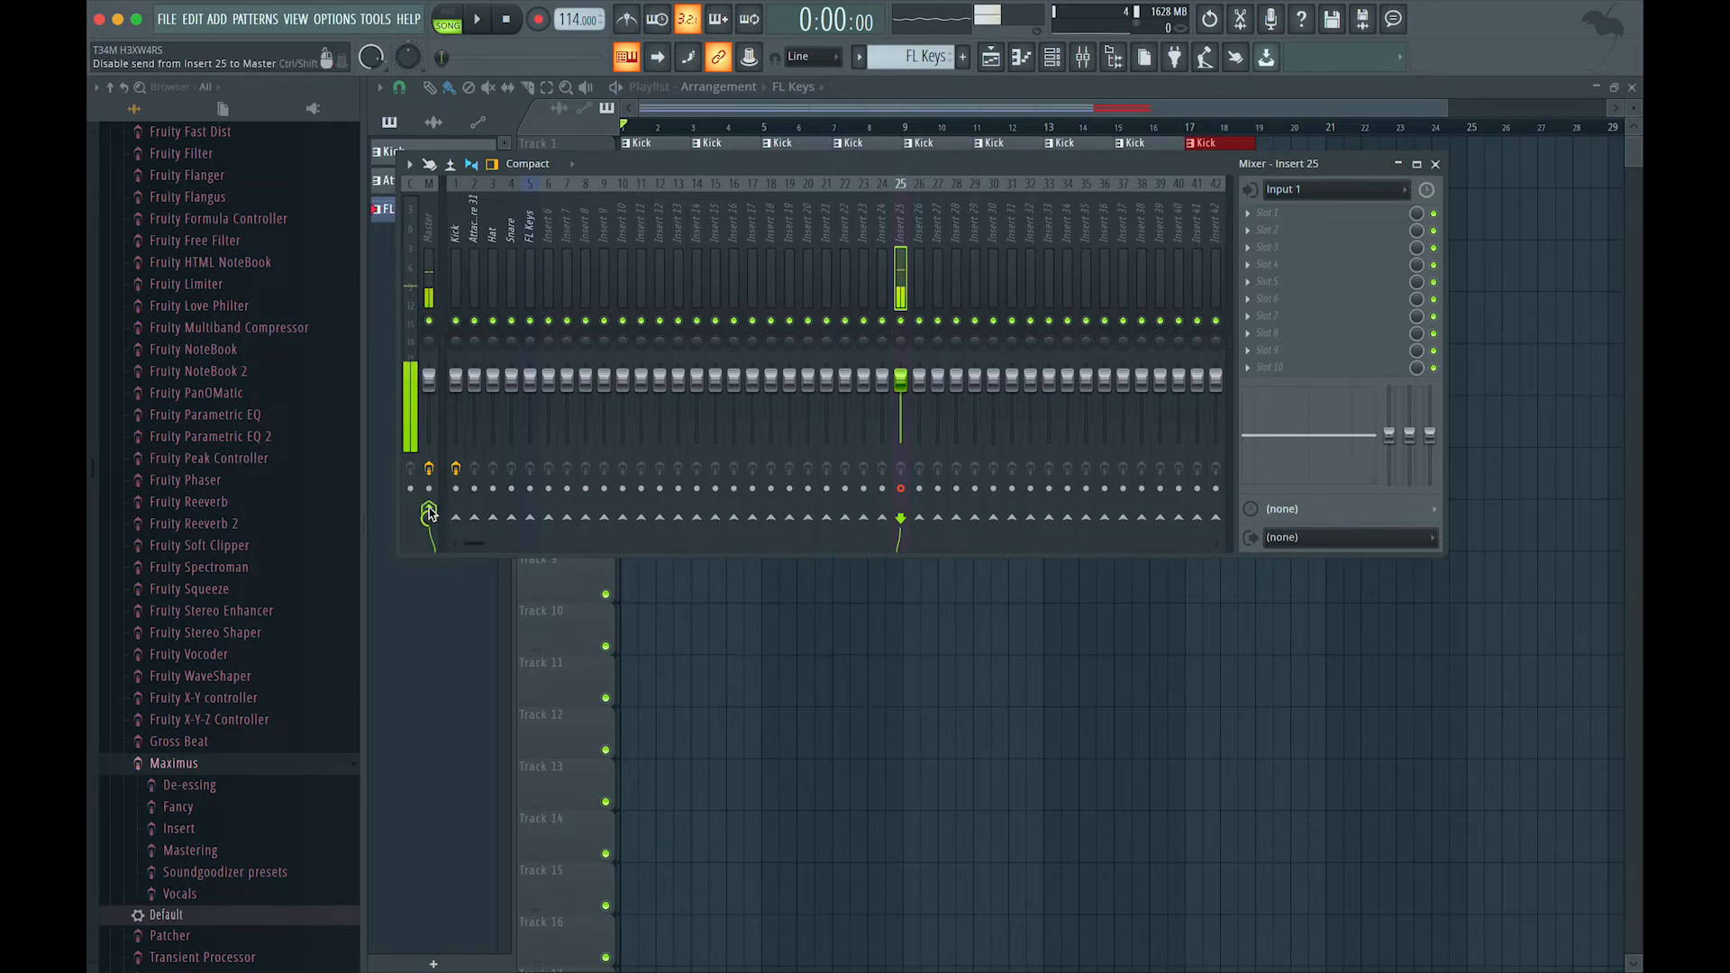
{"action": "left_click", "coordinate": [430, 514]}
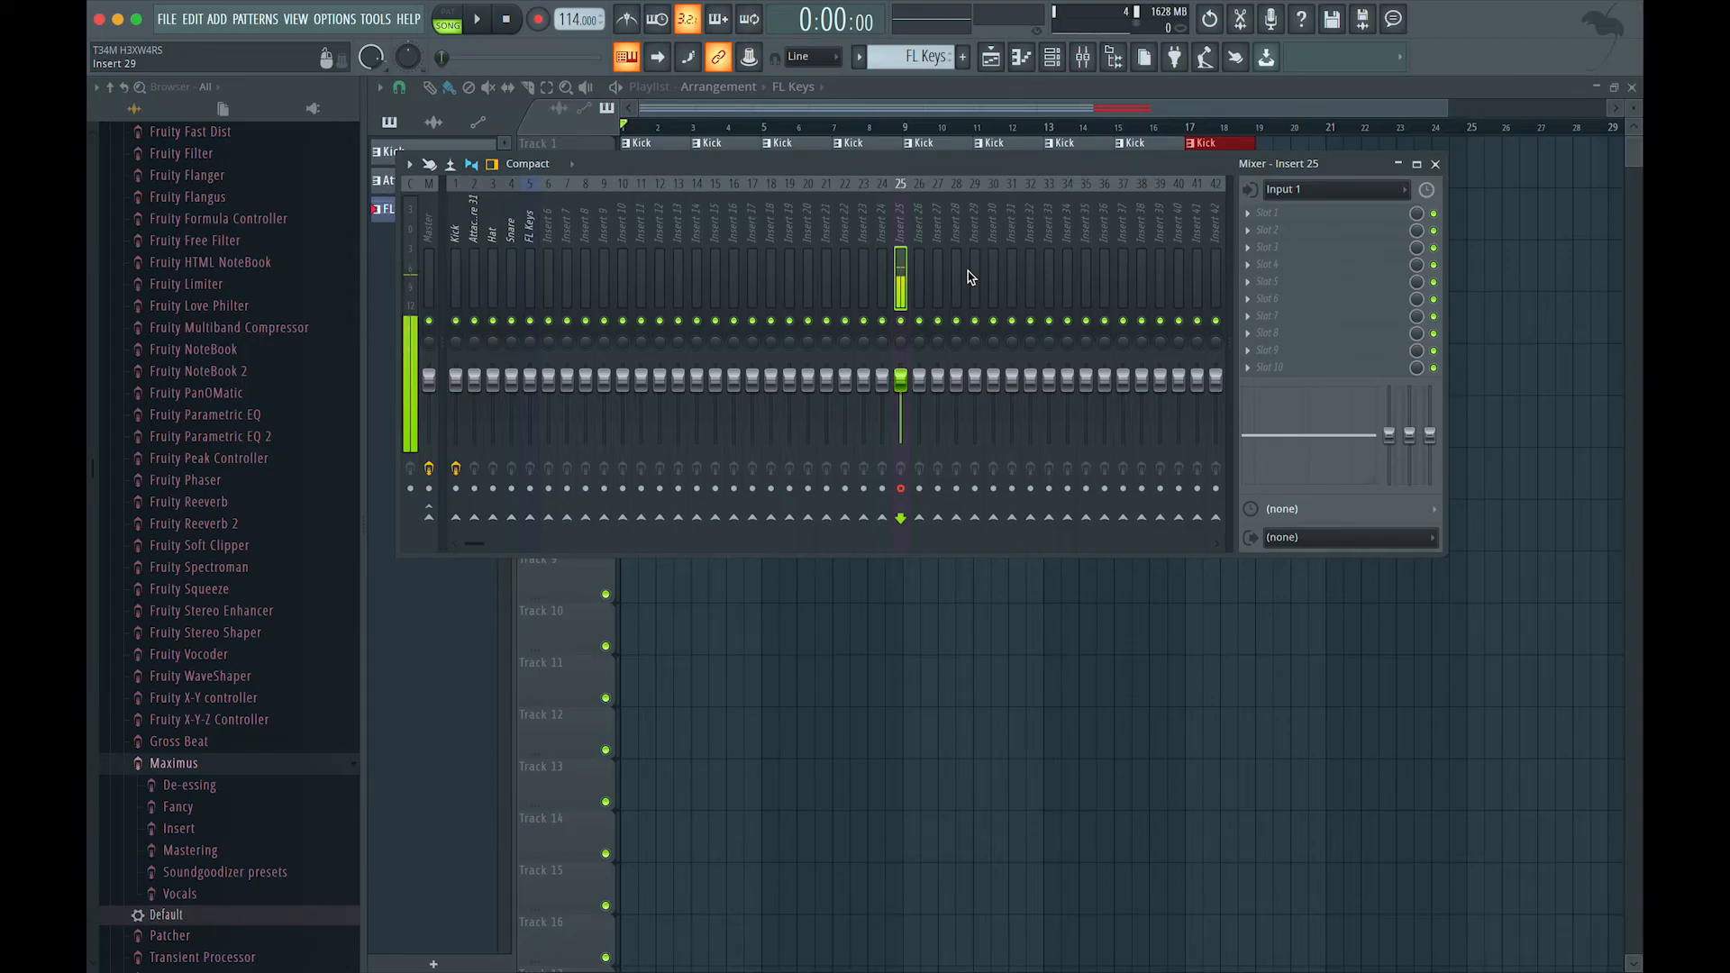
Reselect Input 1 as the source of Insert 25, then disarm and re-arm the track for disk recording.
{"action": "left_click", "coordinate": [1312, 191]}
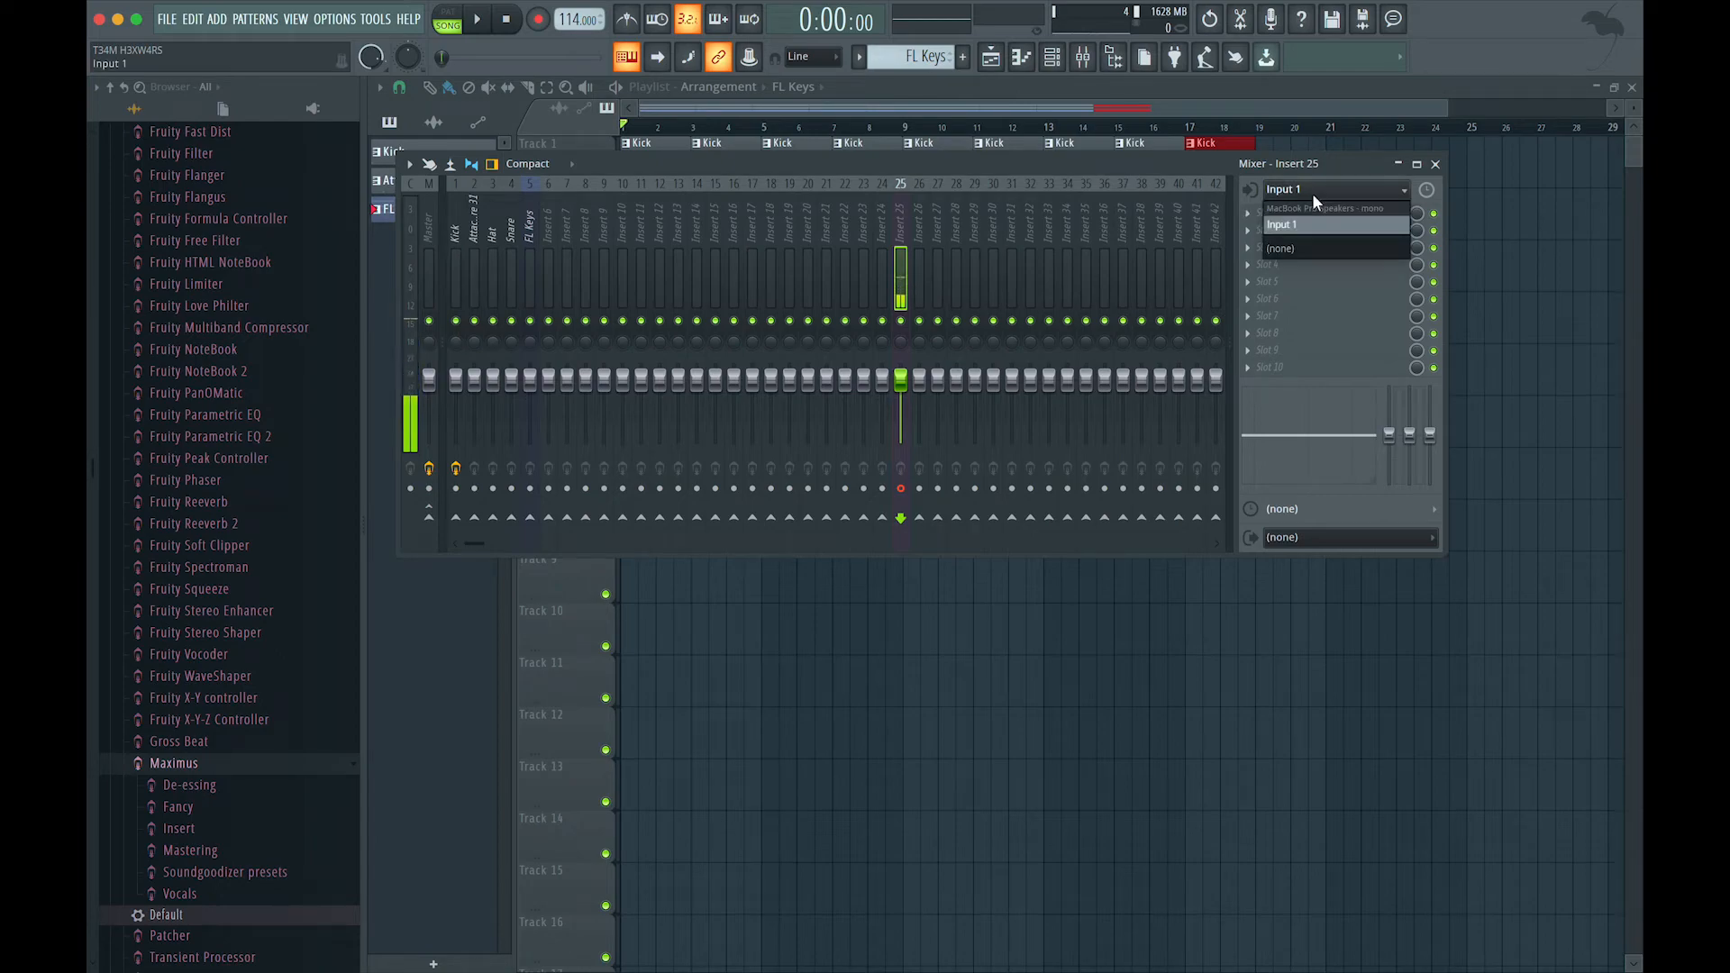
{"action": "left_click", "coordinate": [1315, 233]}
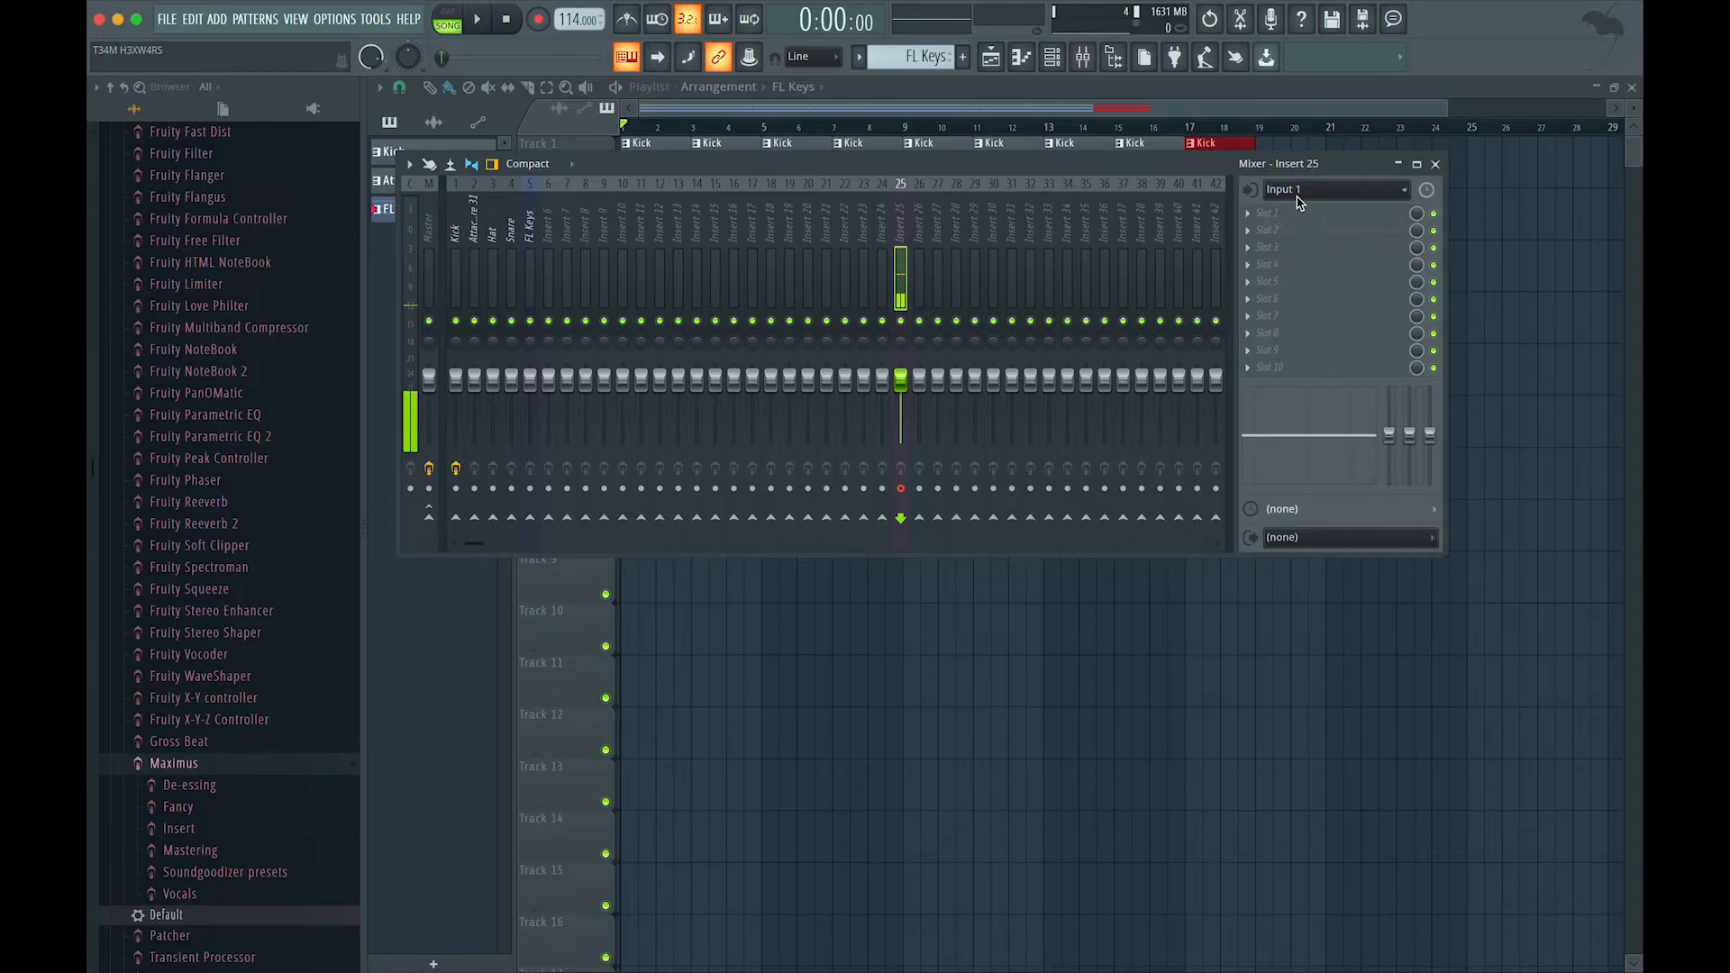
{"action": "left_click", "coordinate": [1303, 195]}
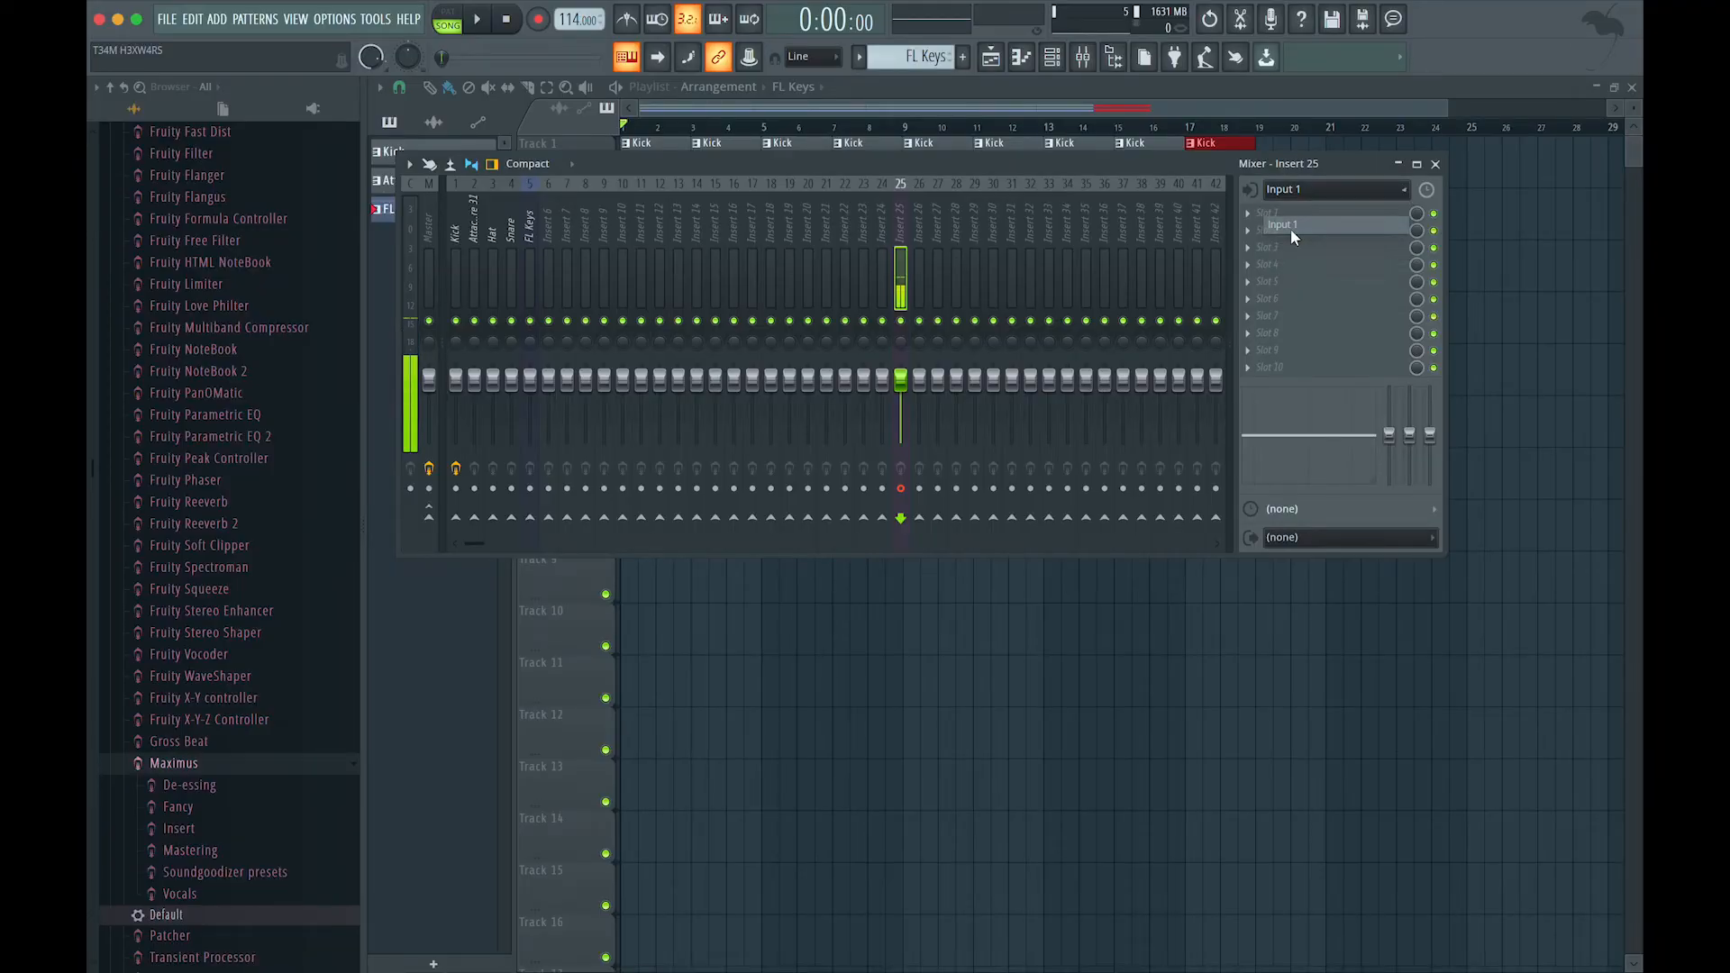
{"action": "left_click", "coordinate": [1291, 229]}
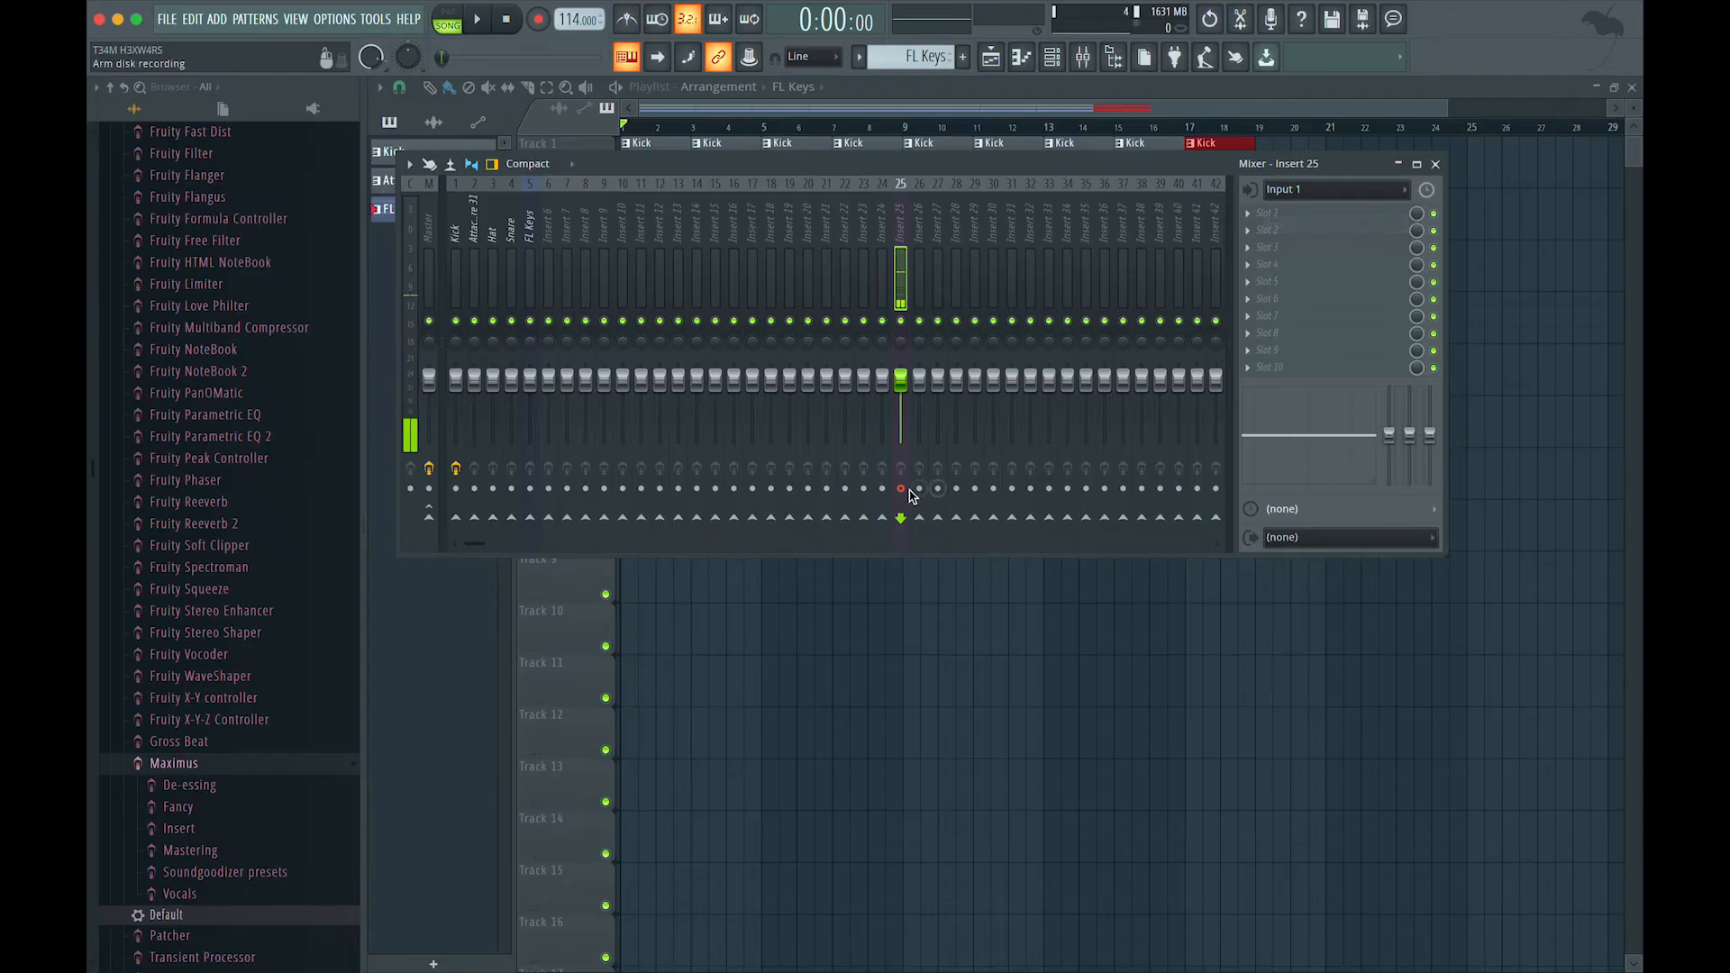
{"action": "left_click", "coordinate": [901, 493]}
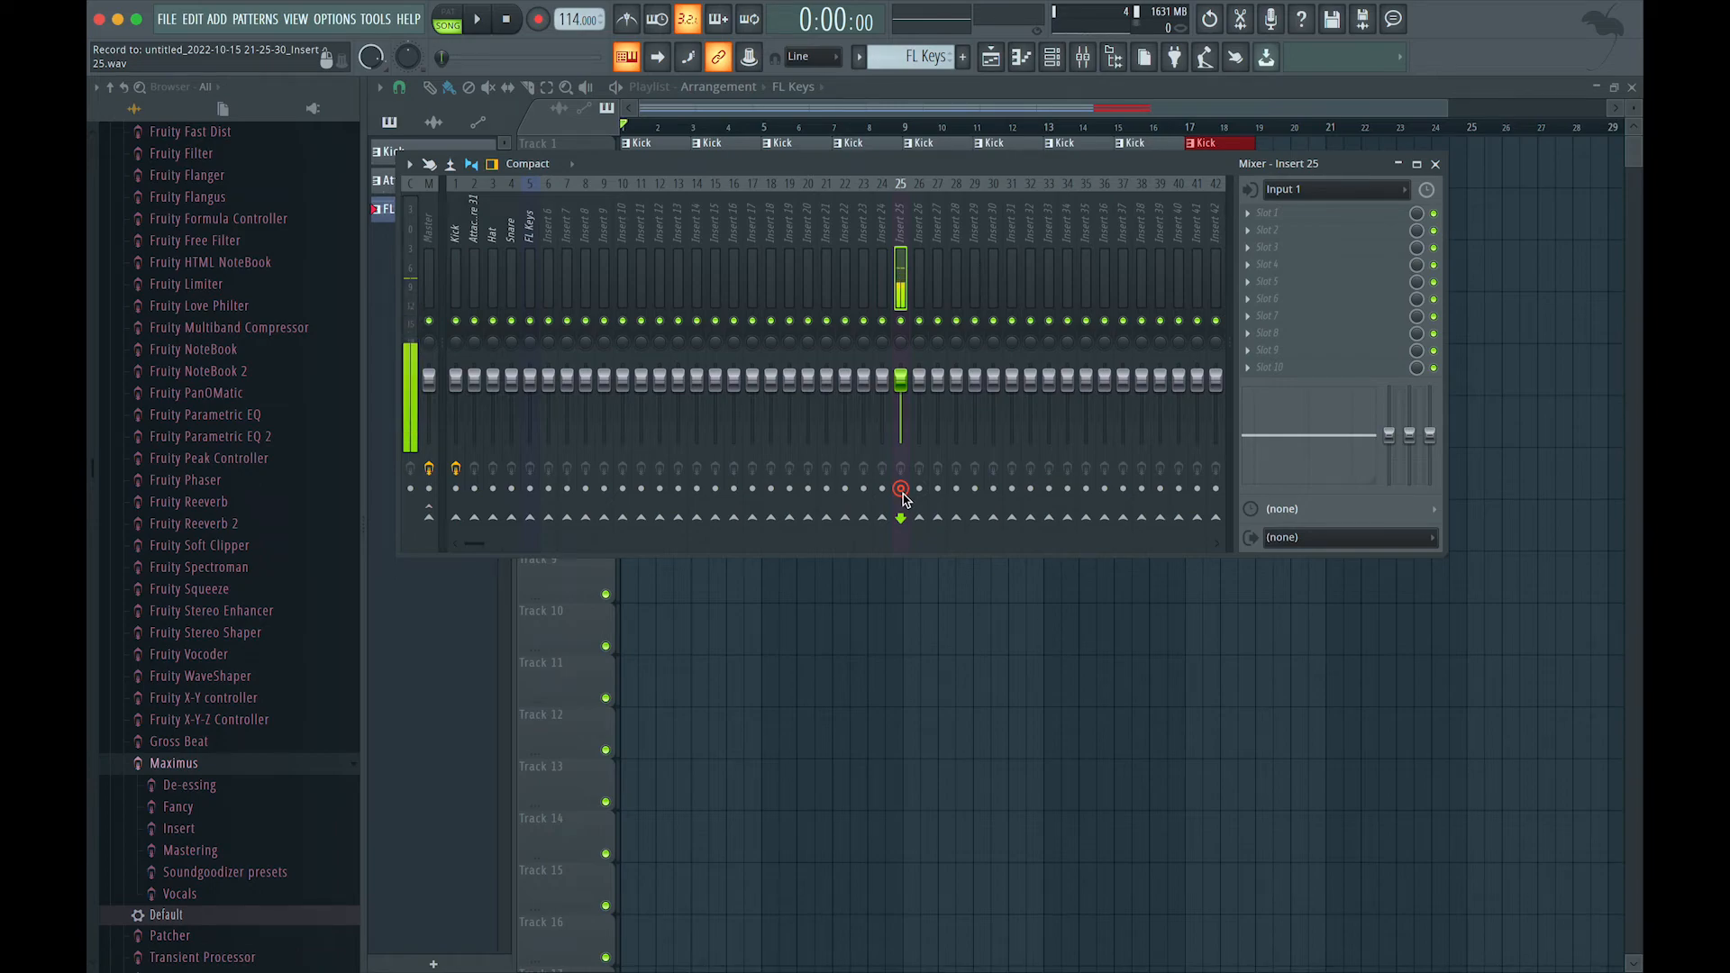
{"action": "left_click", "coordinate": [901, 491]}
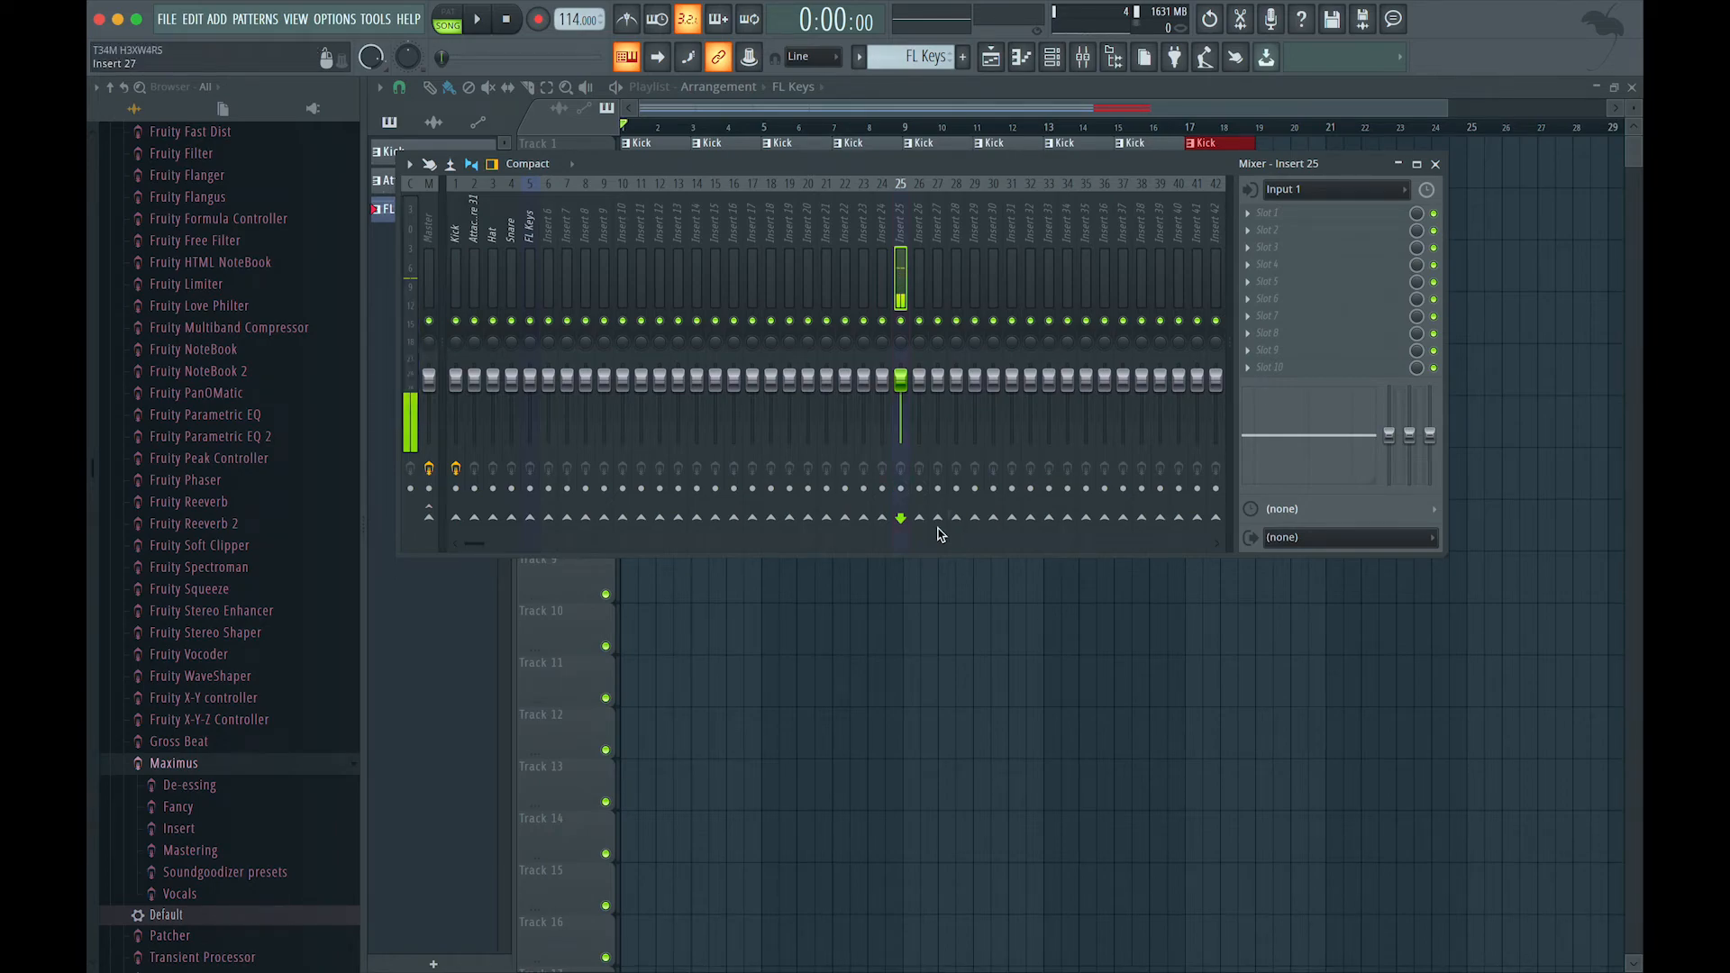
{"action": "left_click", "coordinate": [902, 490]}
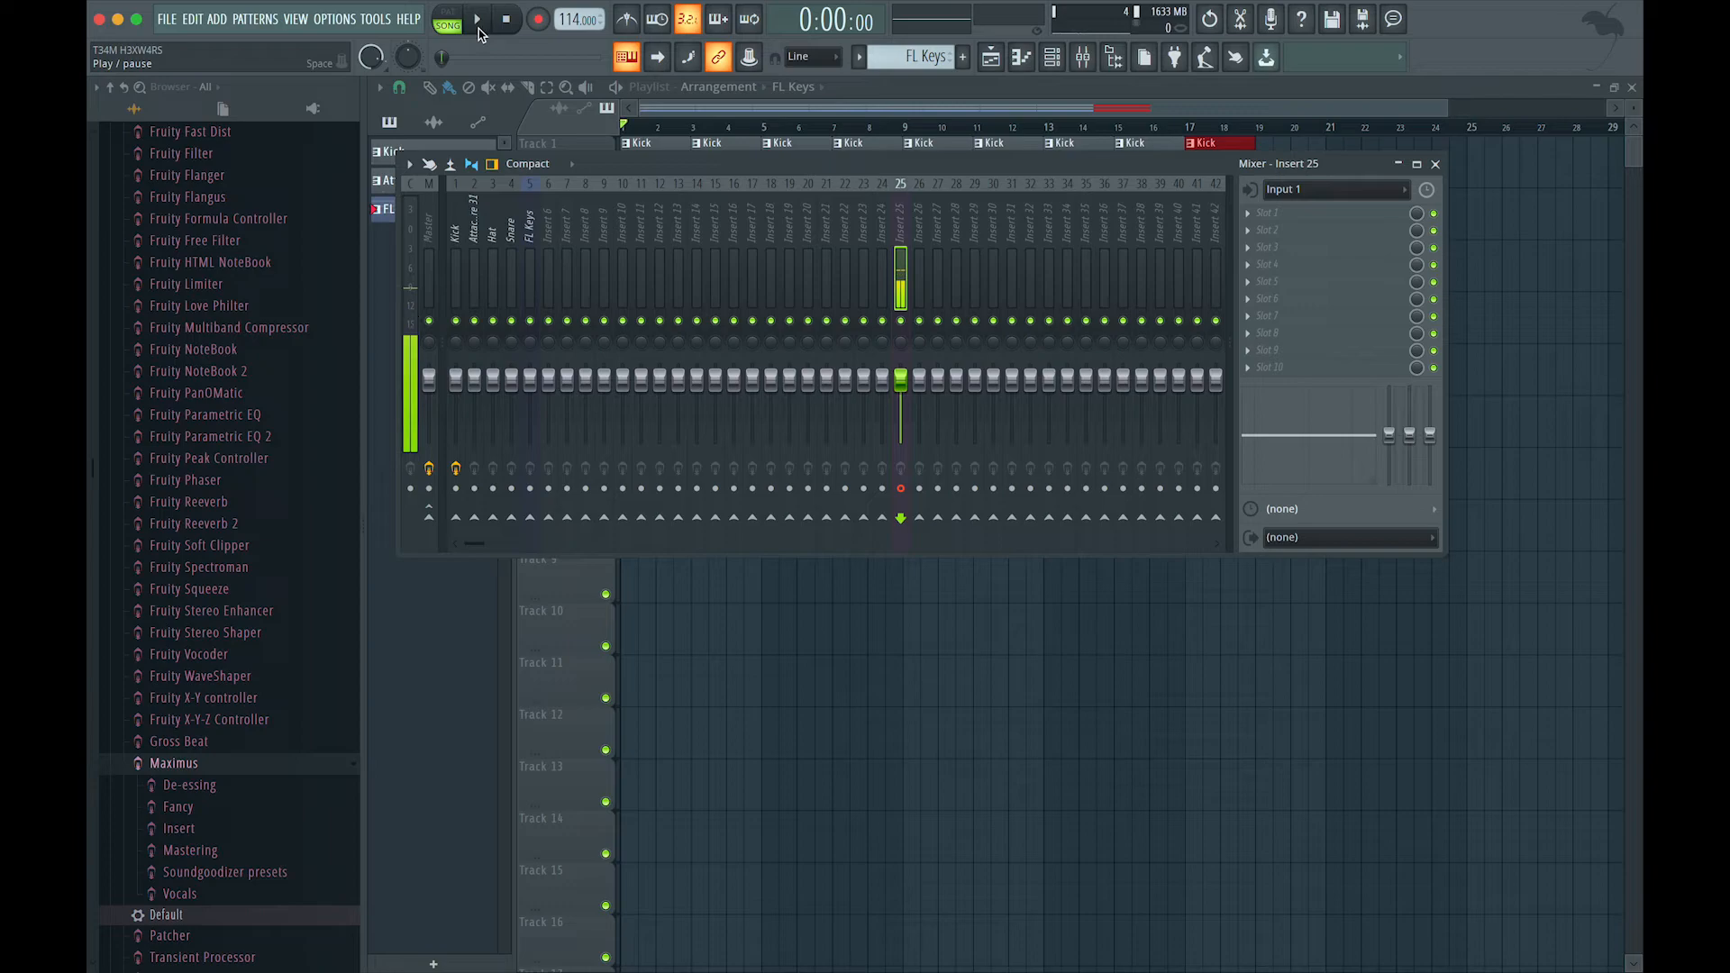
Record a short take from the armed Insert 25 track into the playlist as an audio clip.
{"action": "left_click", "coordinate": [539, 21]}
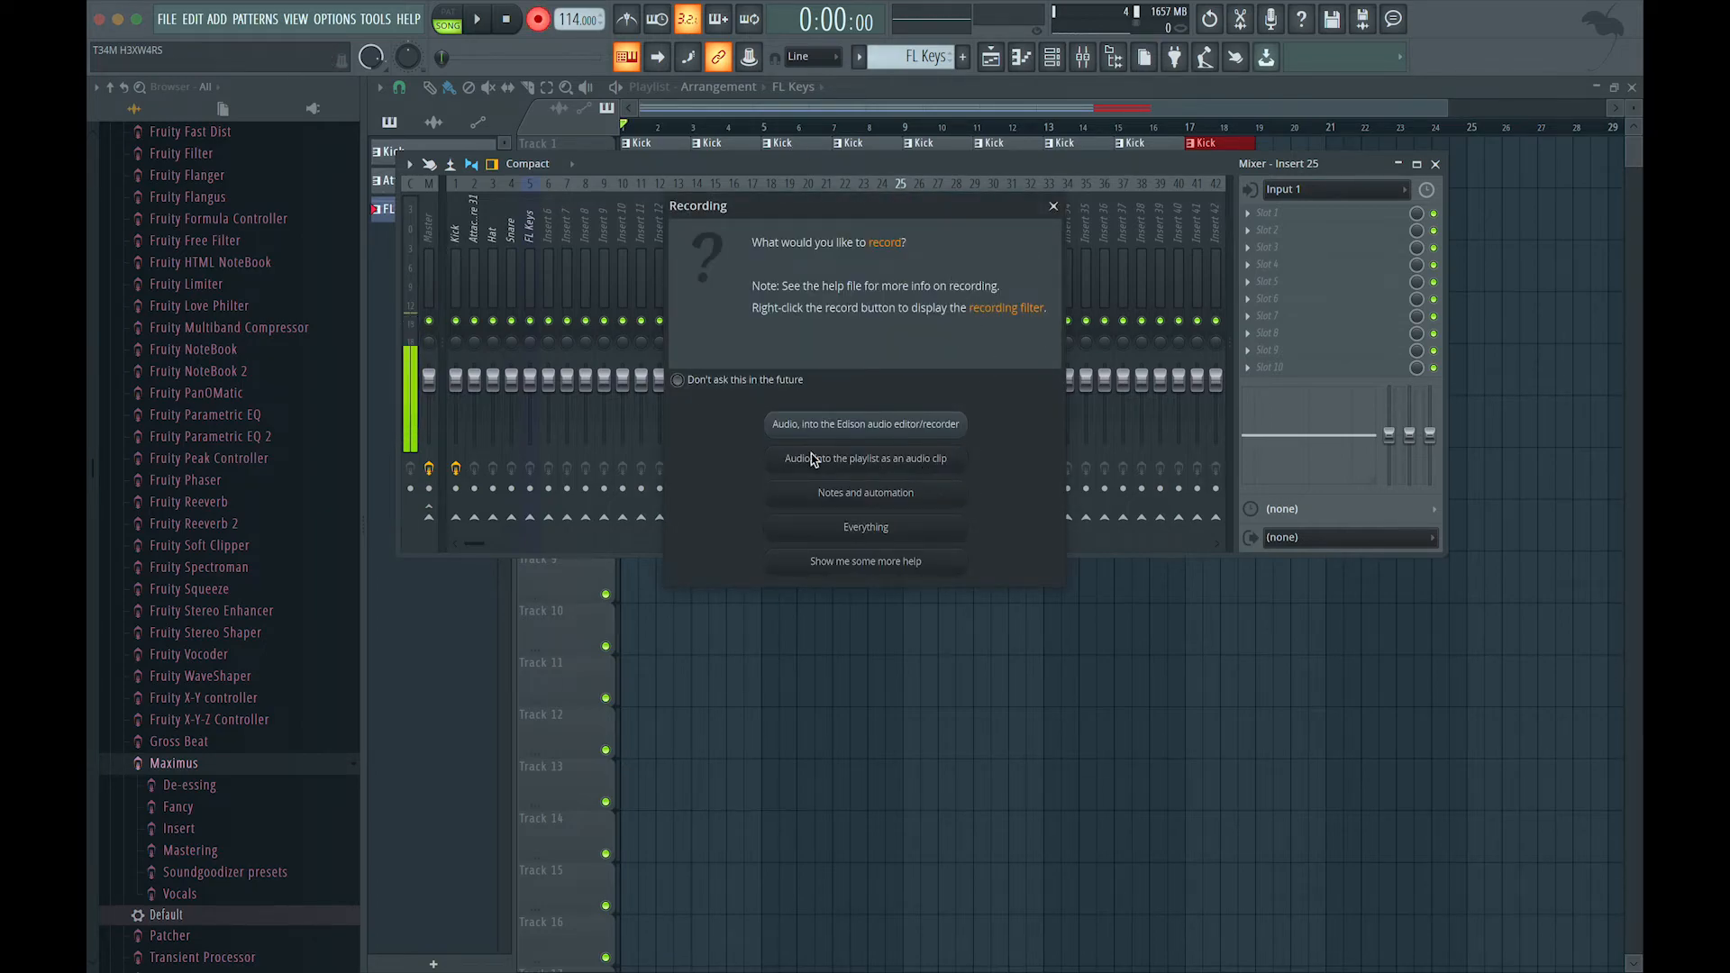
{"action": "left_click", "coordinate": [922, 462]}
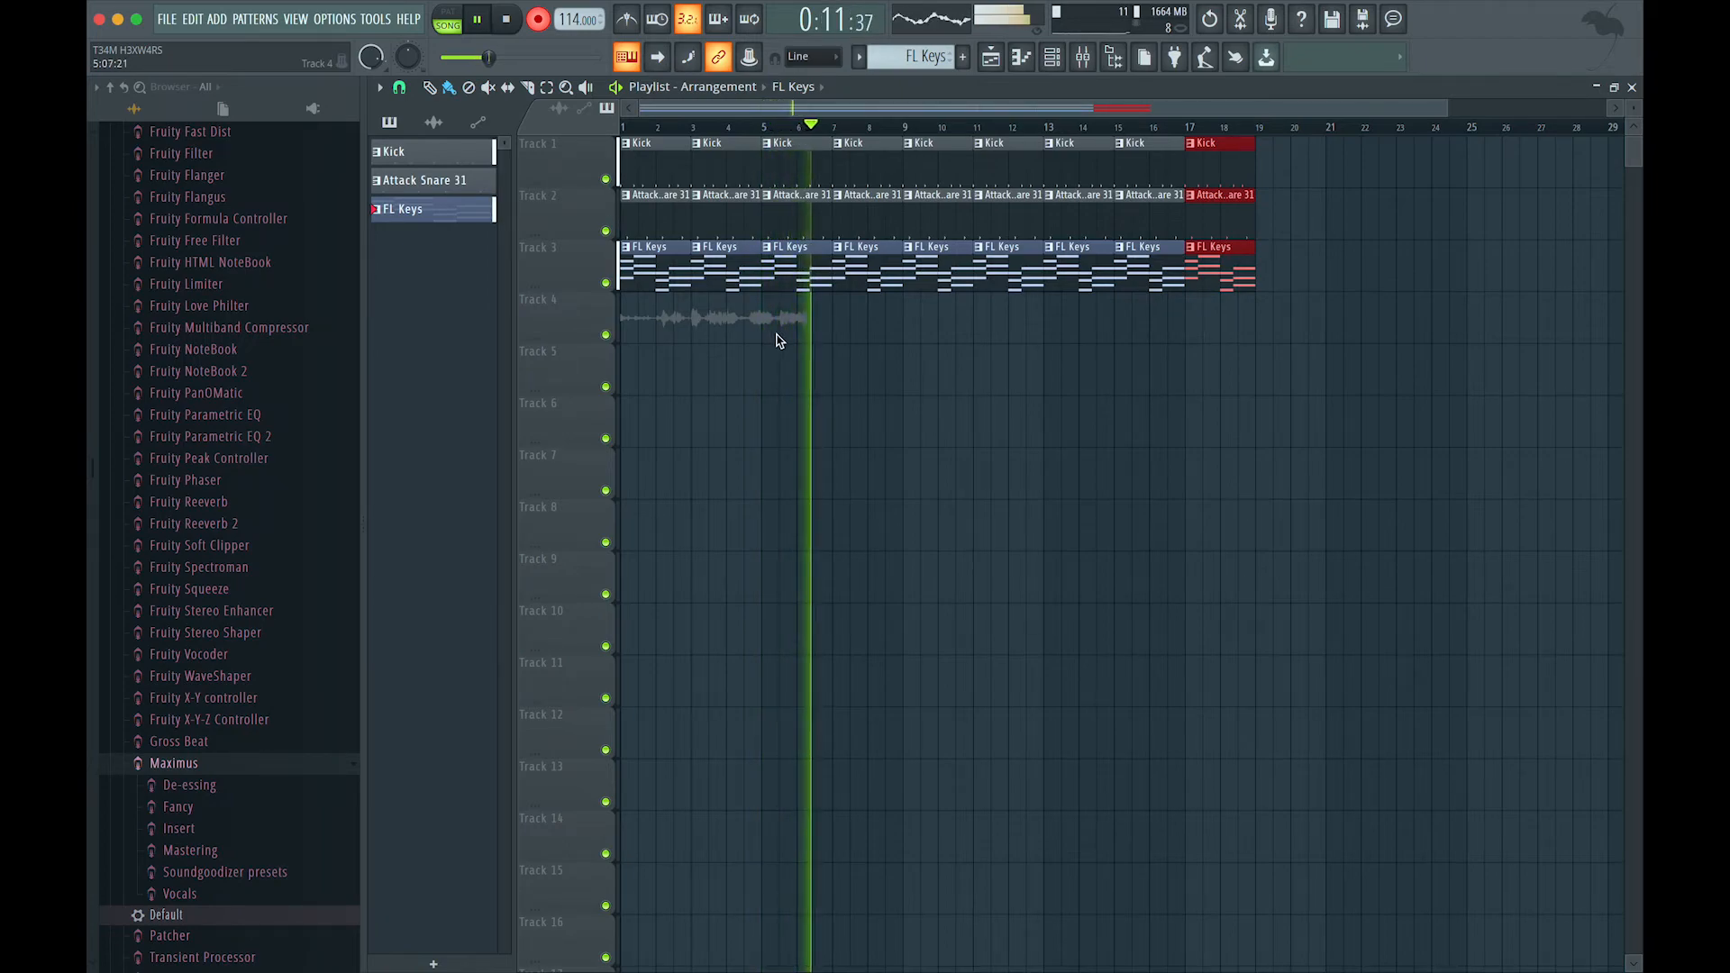
{"action": "key", "text": "space"}
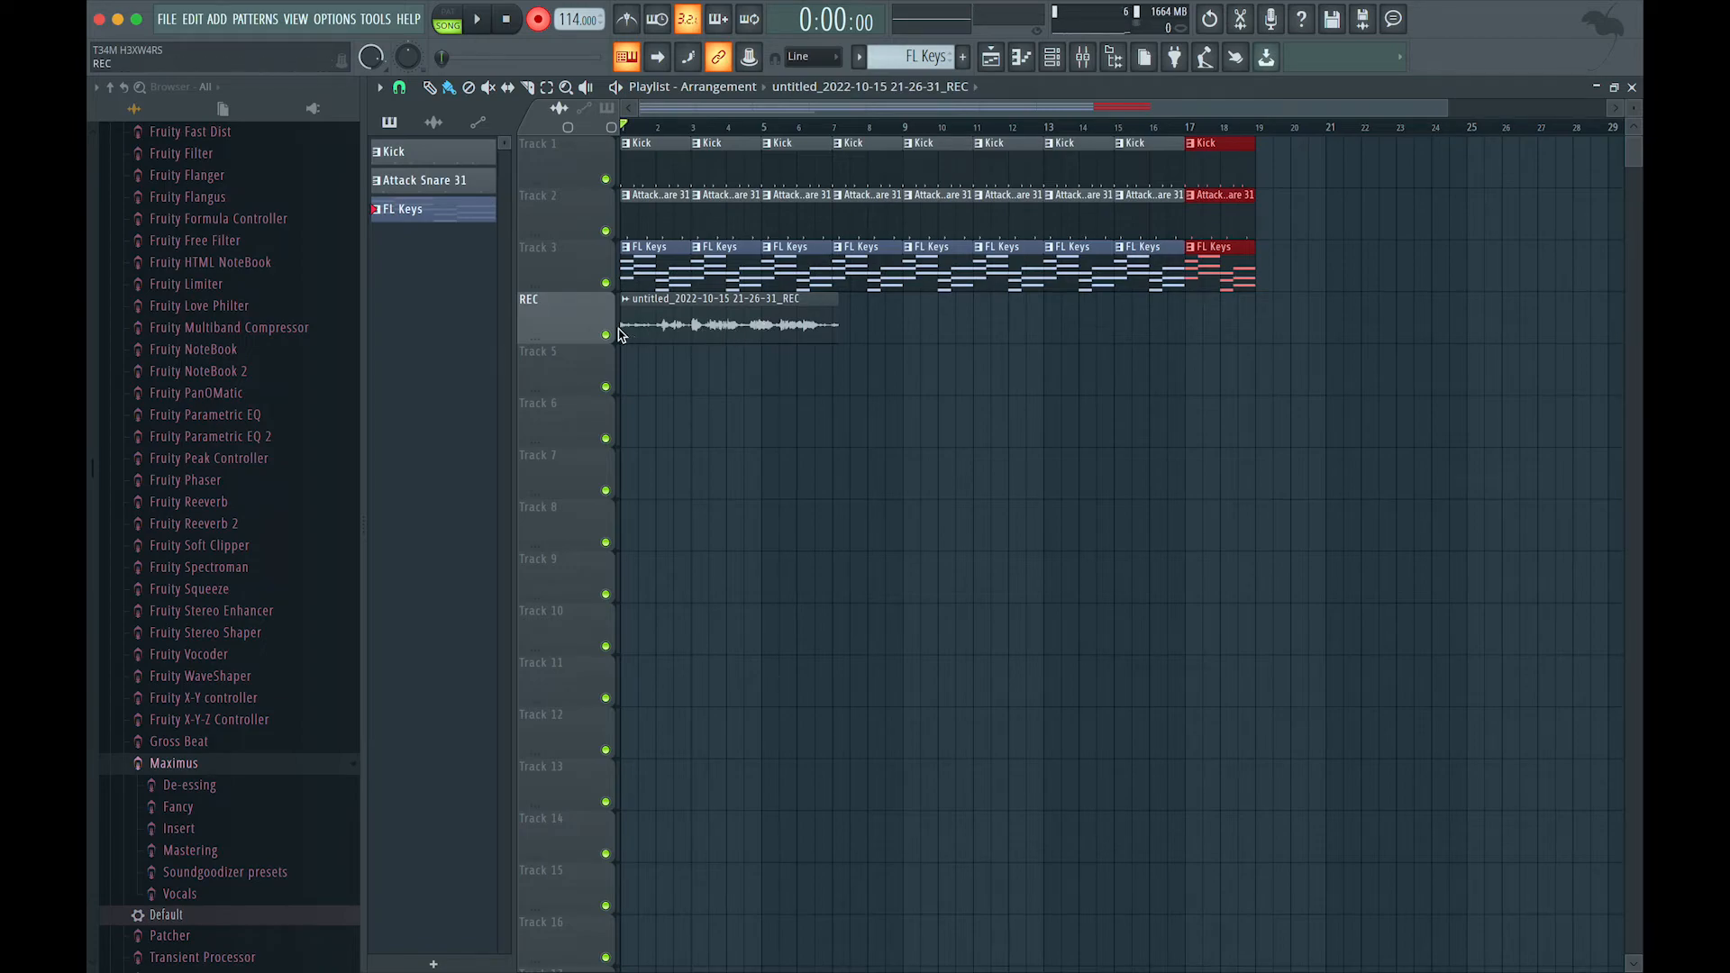
Delete the recorded audio clip and its channel from the project.
{"action": "left_click", "coordinate": [779, 343]}
{"action": "right_click", "coordinate": [448, 162]}
{"action": "left_click", "coordinate": [577, 377]}
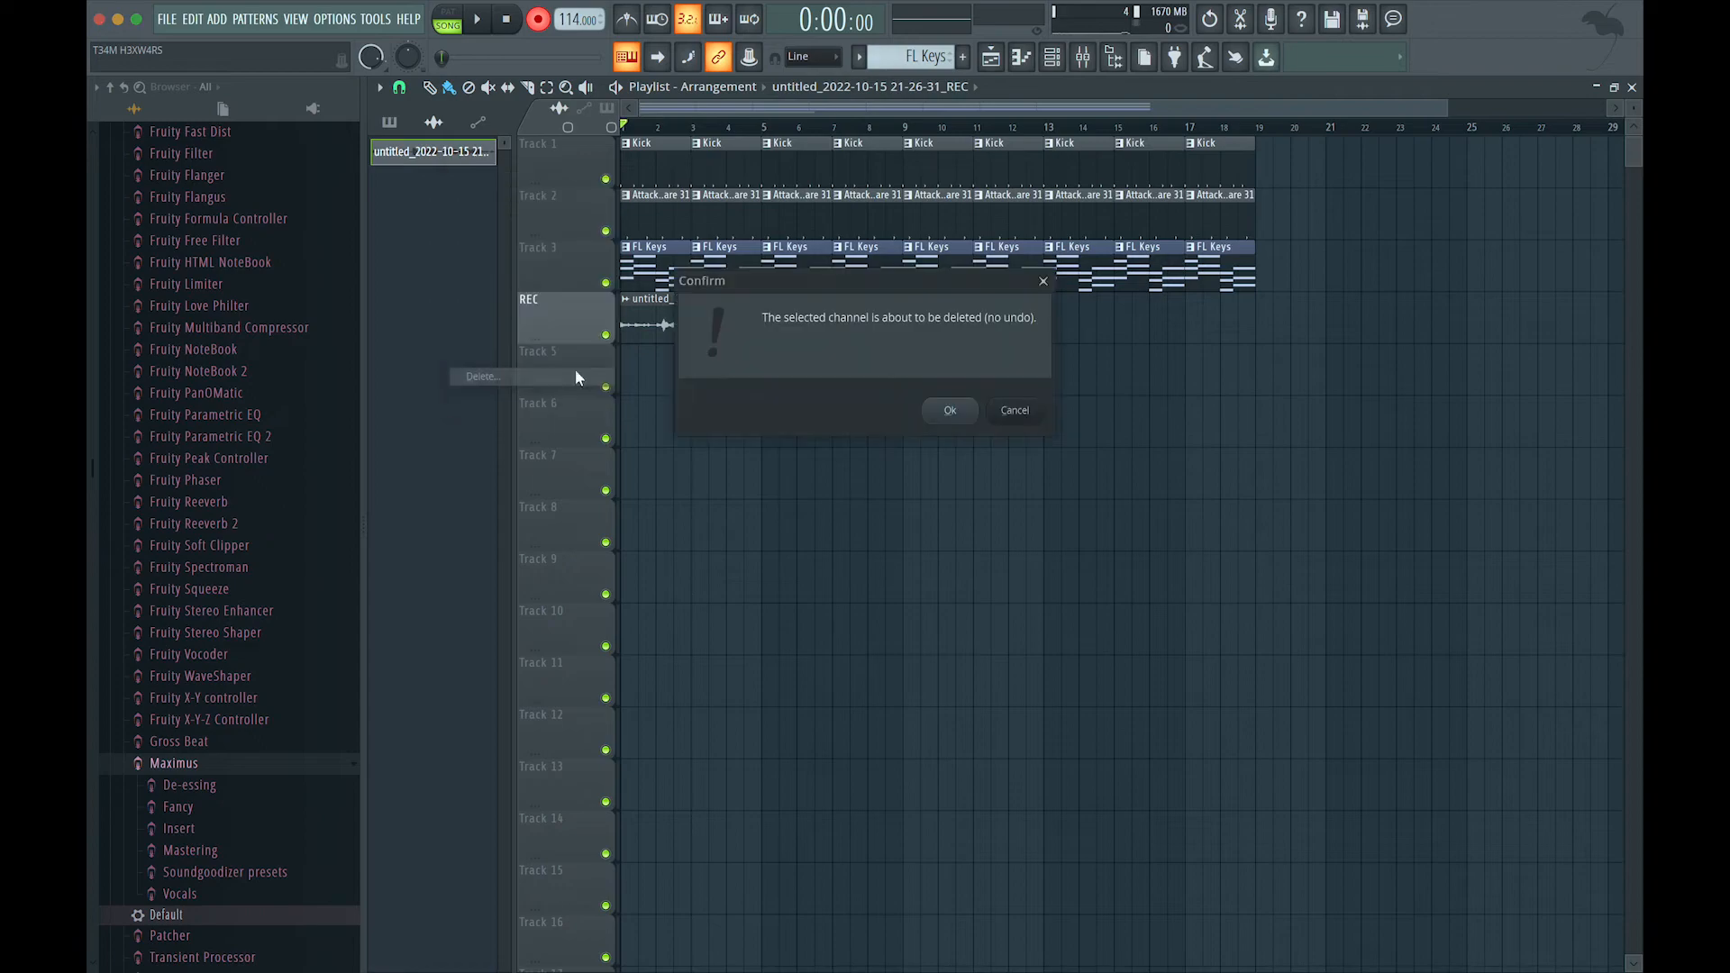
{"action": "left_click", "coordinate": [948, 412]}
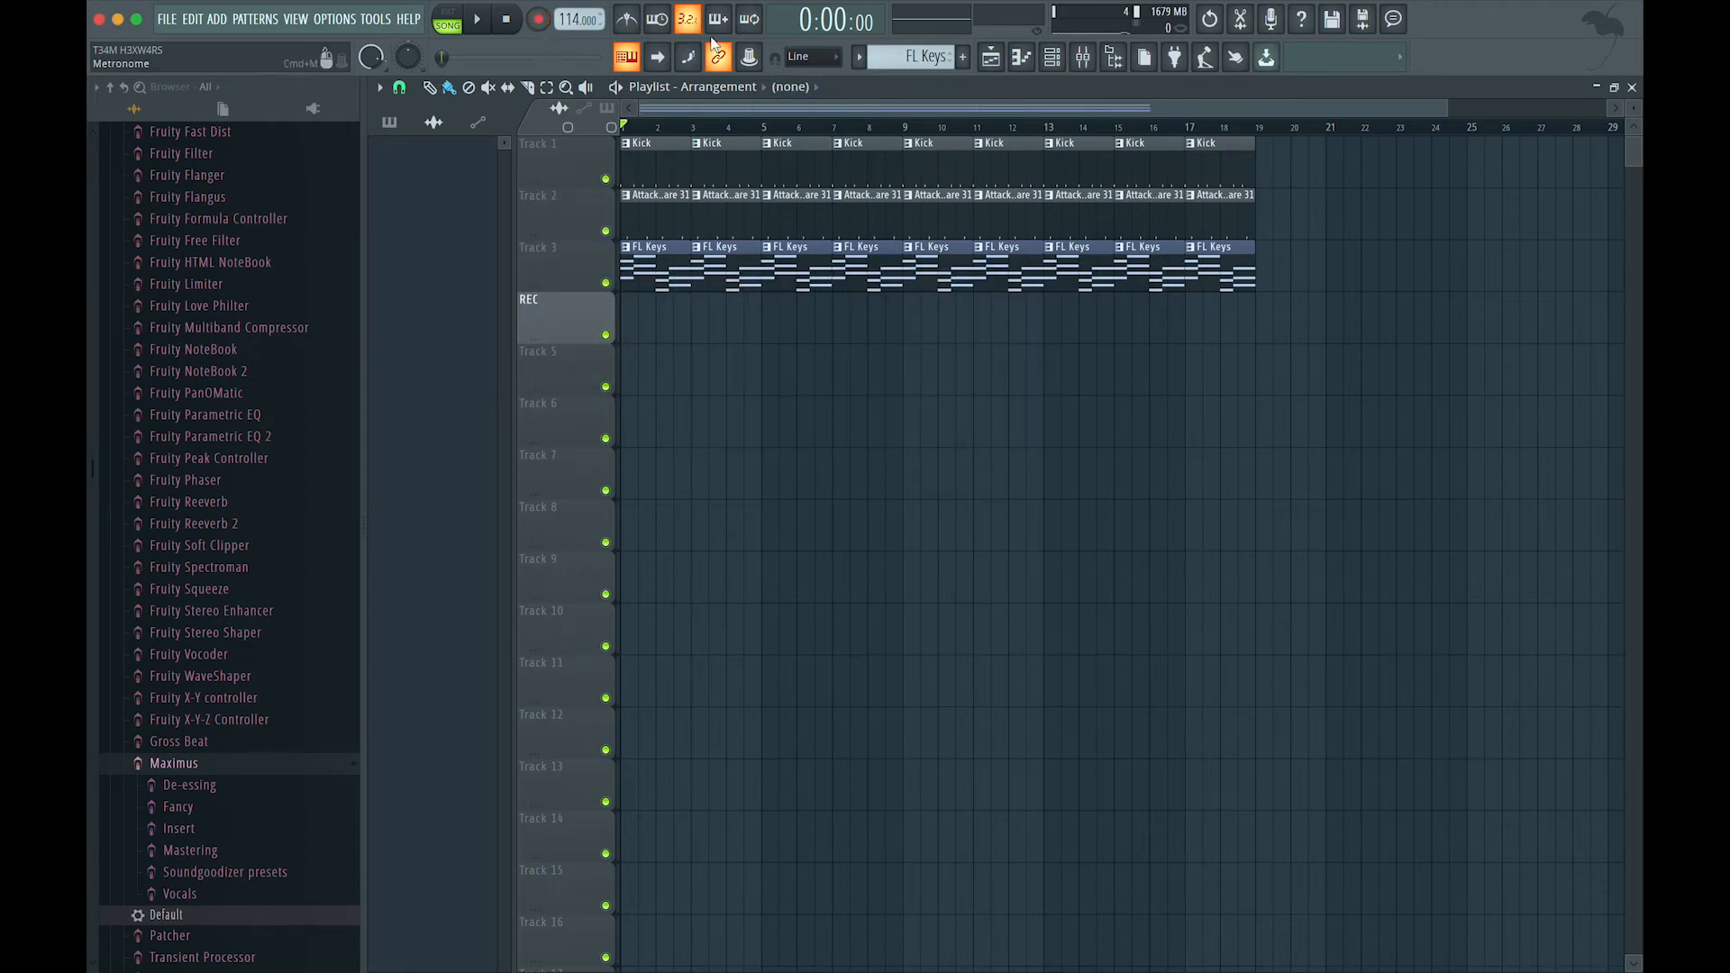
Save the project to the Desktop as untitled in FL Studio song format (.flp) with the tag hhgghhgg.
{"action": "left_click", "coordinate": [1083, 58]}
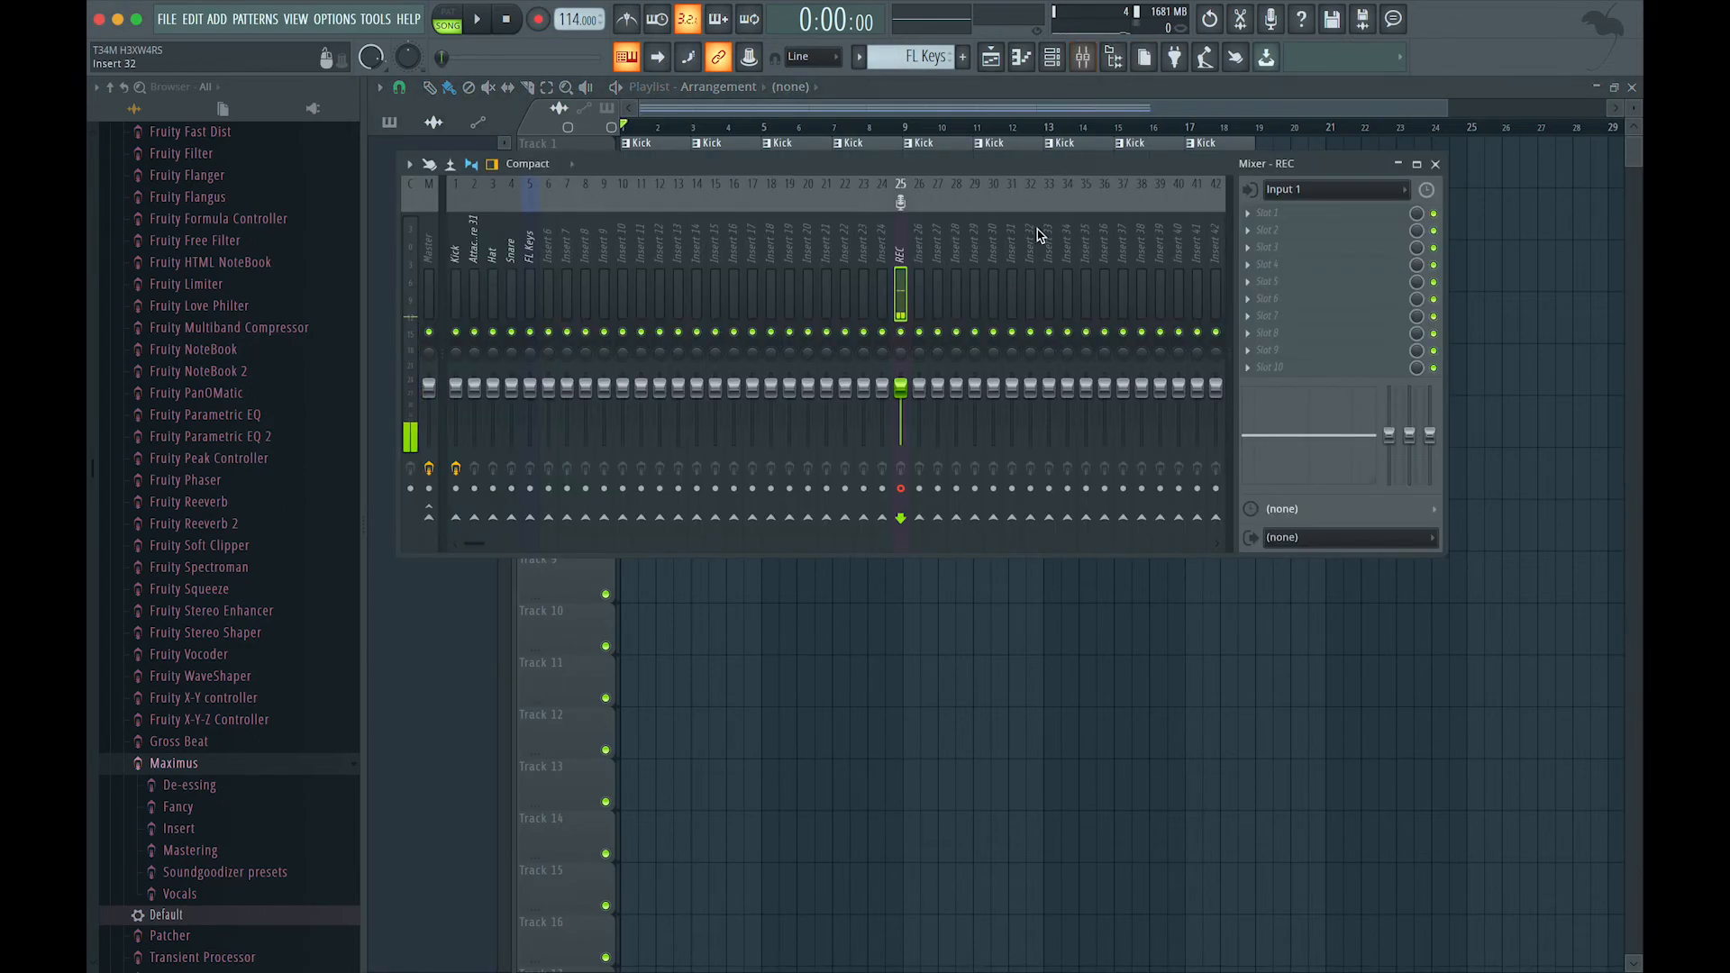
{"action": "left_click", "coordinate": [1052, 58]}
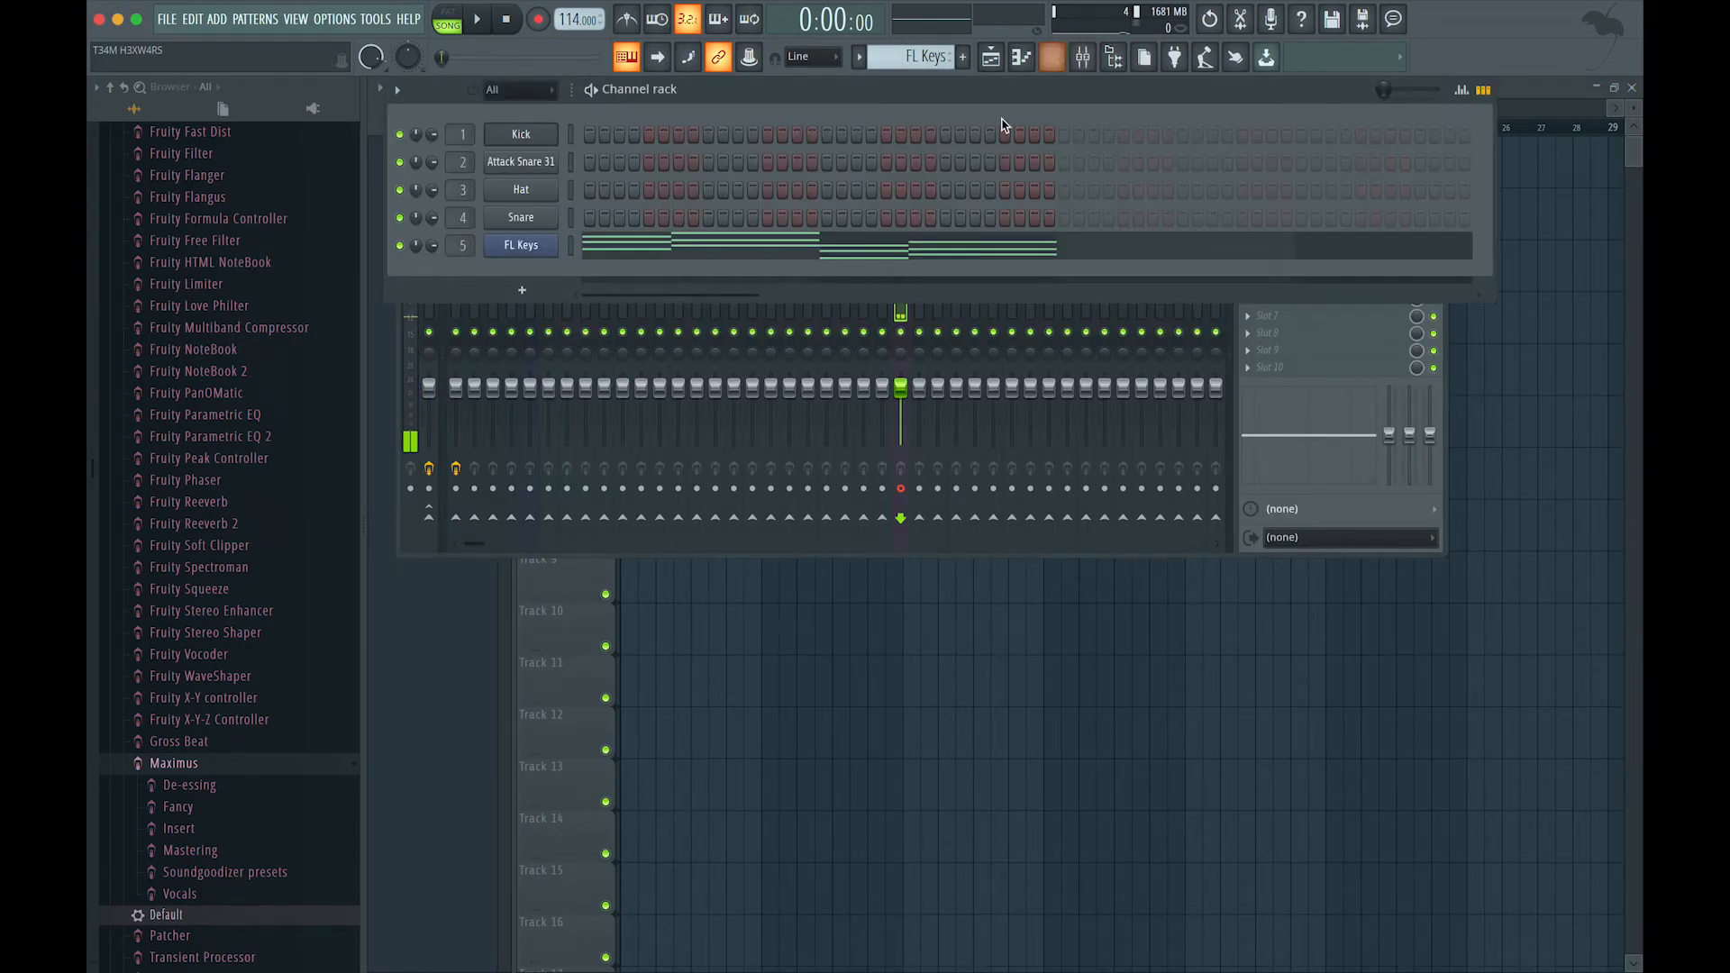
{"action": "left_click", "coordinate": [168, 20]}
{"action": "mouse_move", "coordinate": [230, 184]}
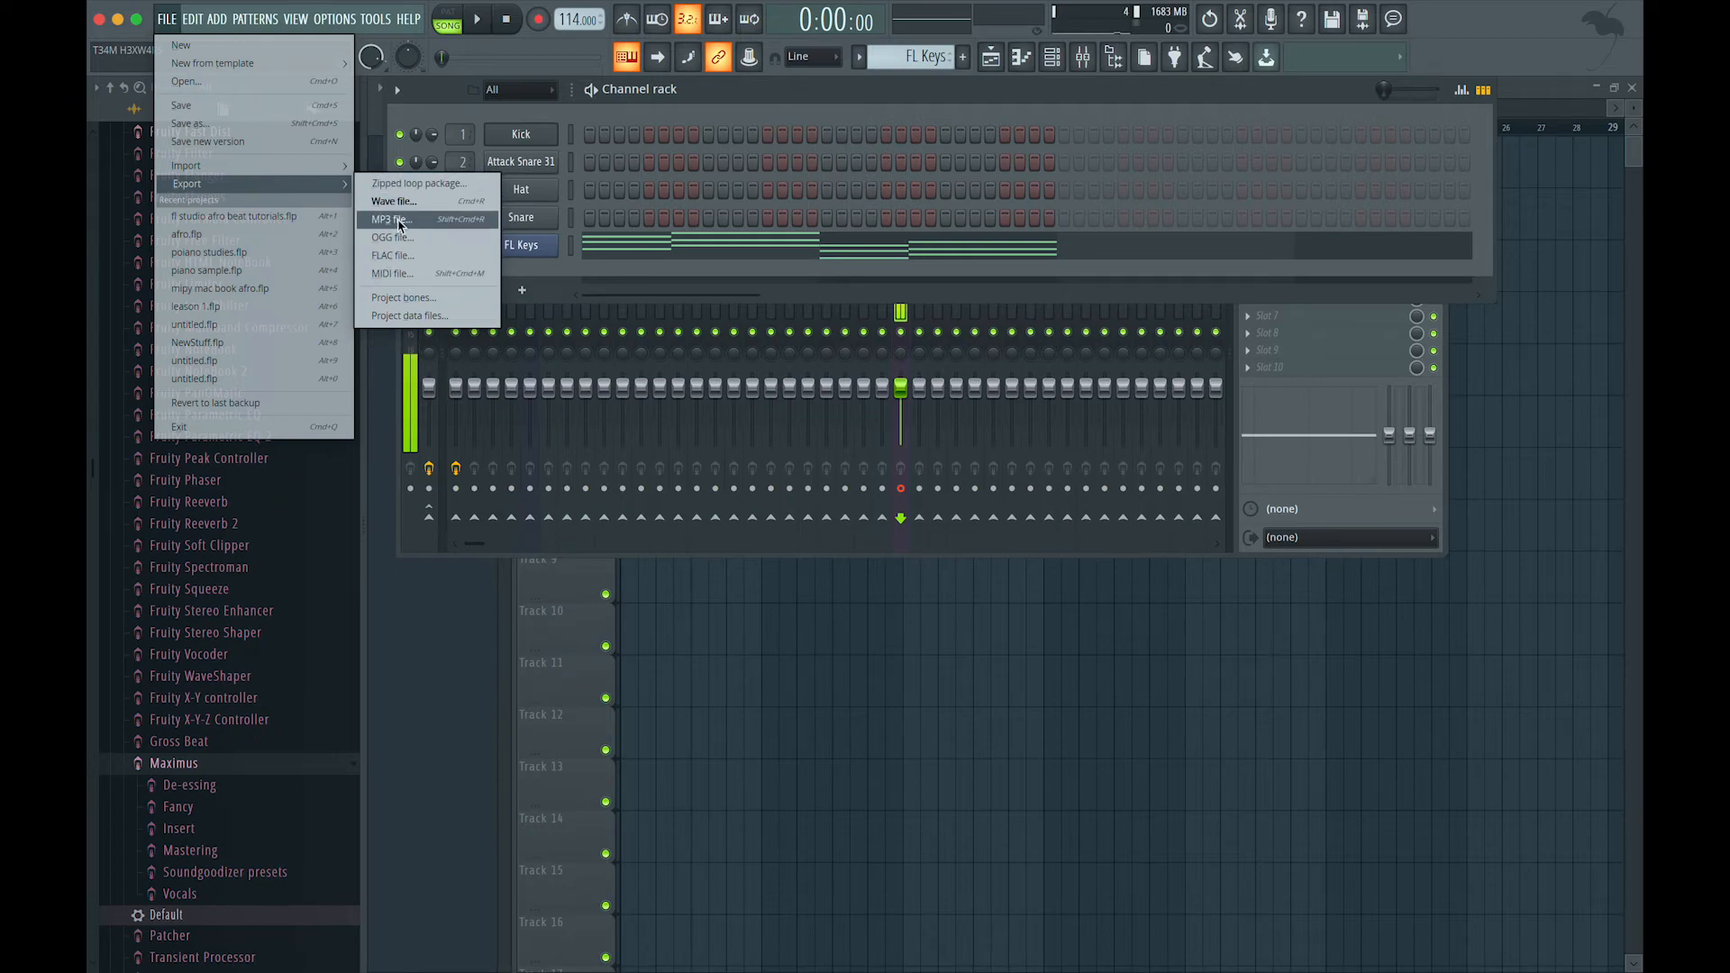
{"action": "left_click", "coordinate": [207, 107]}
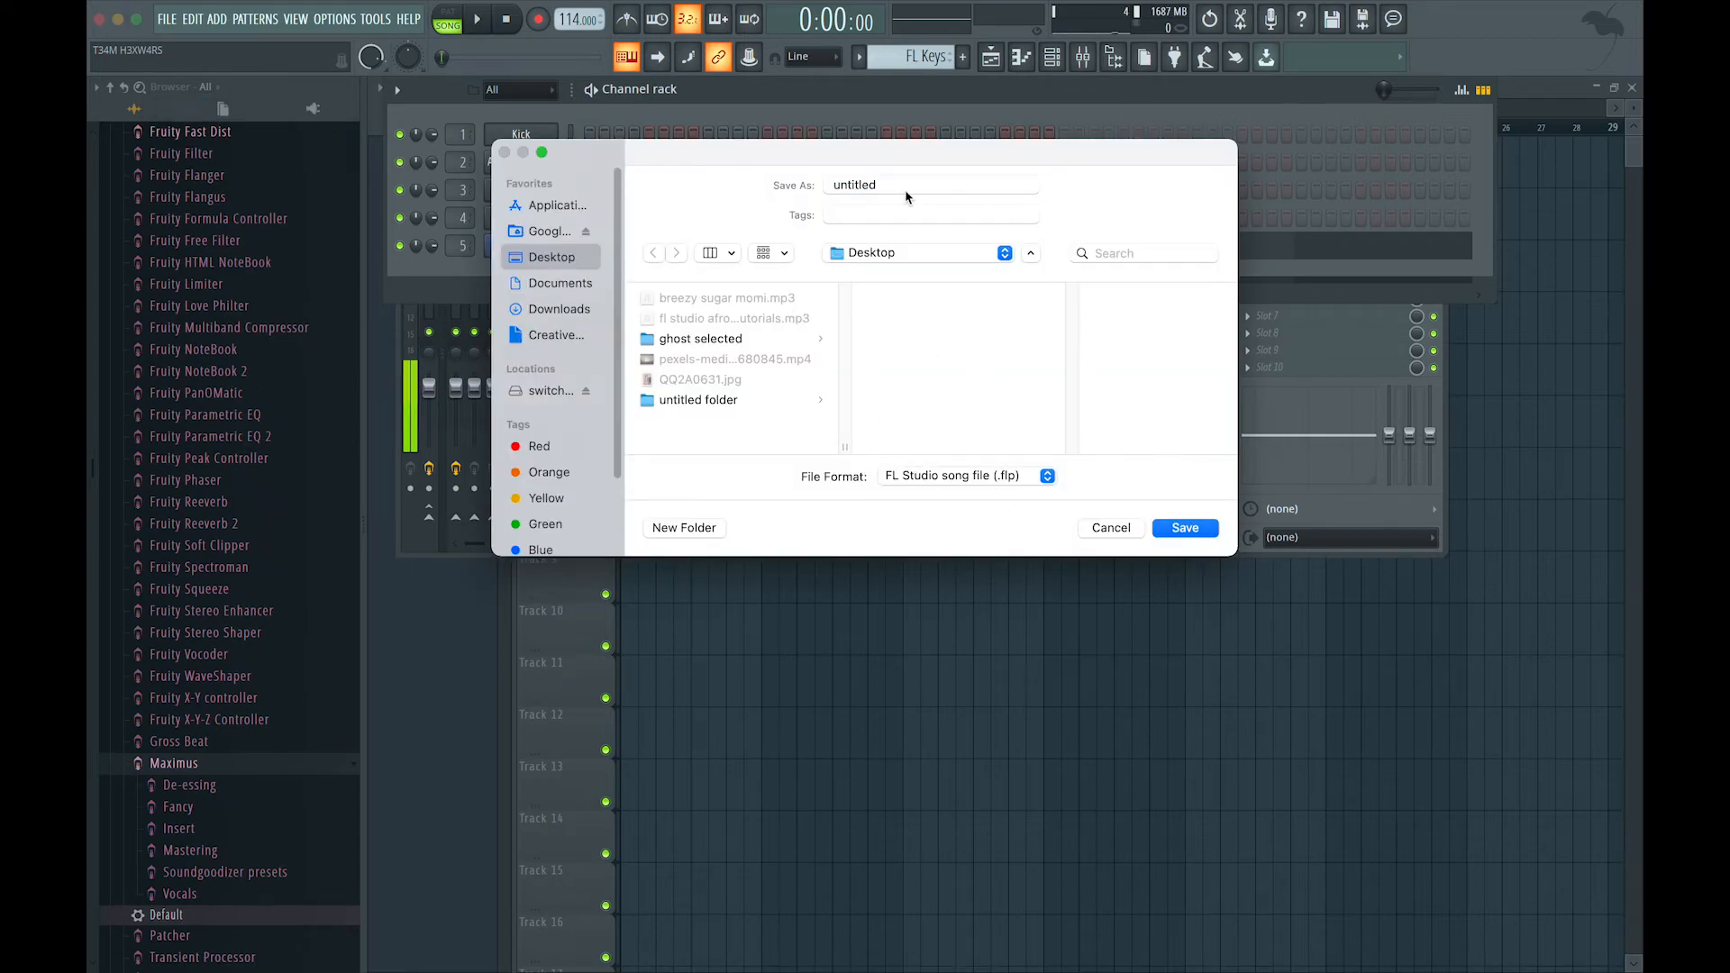
{"action": "left_click", "coordinate": [897, 219]}
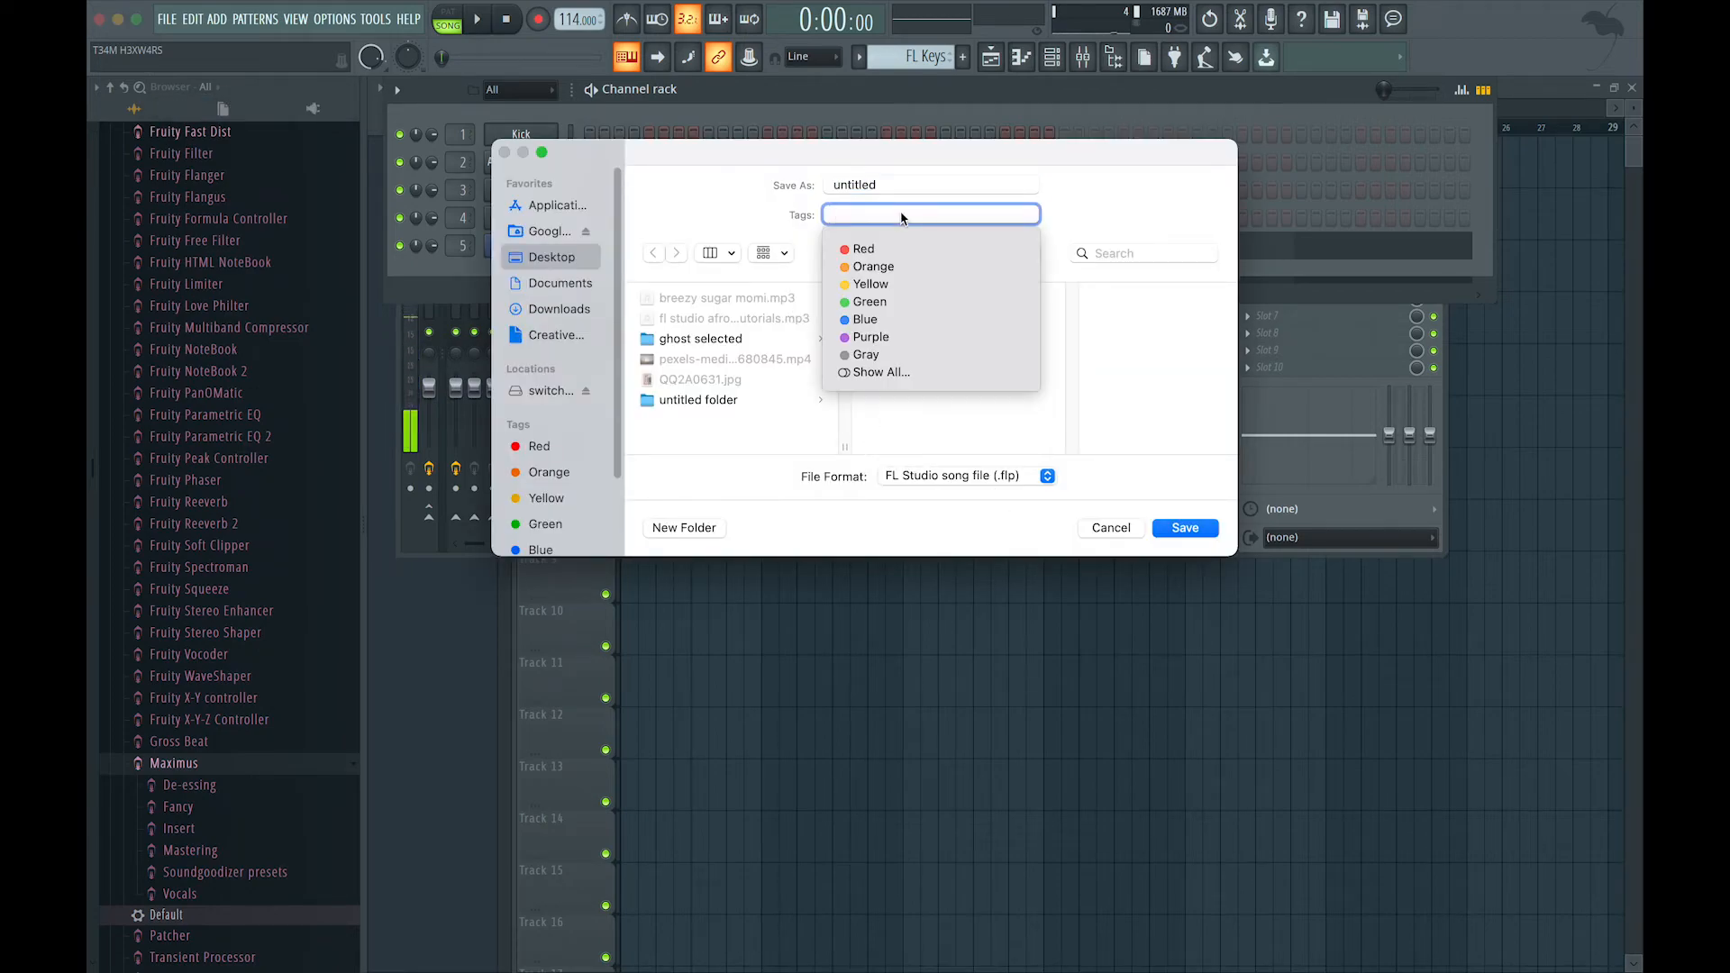
{"action": "type", "text": "hhgghhgg"}
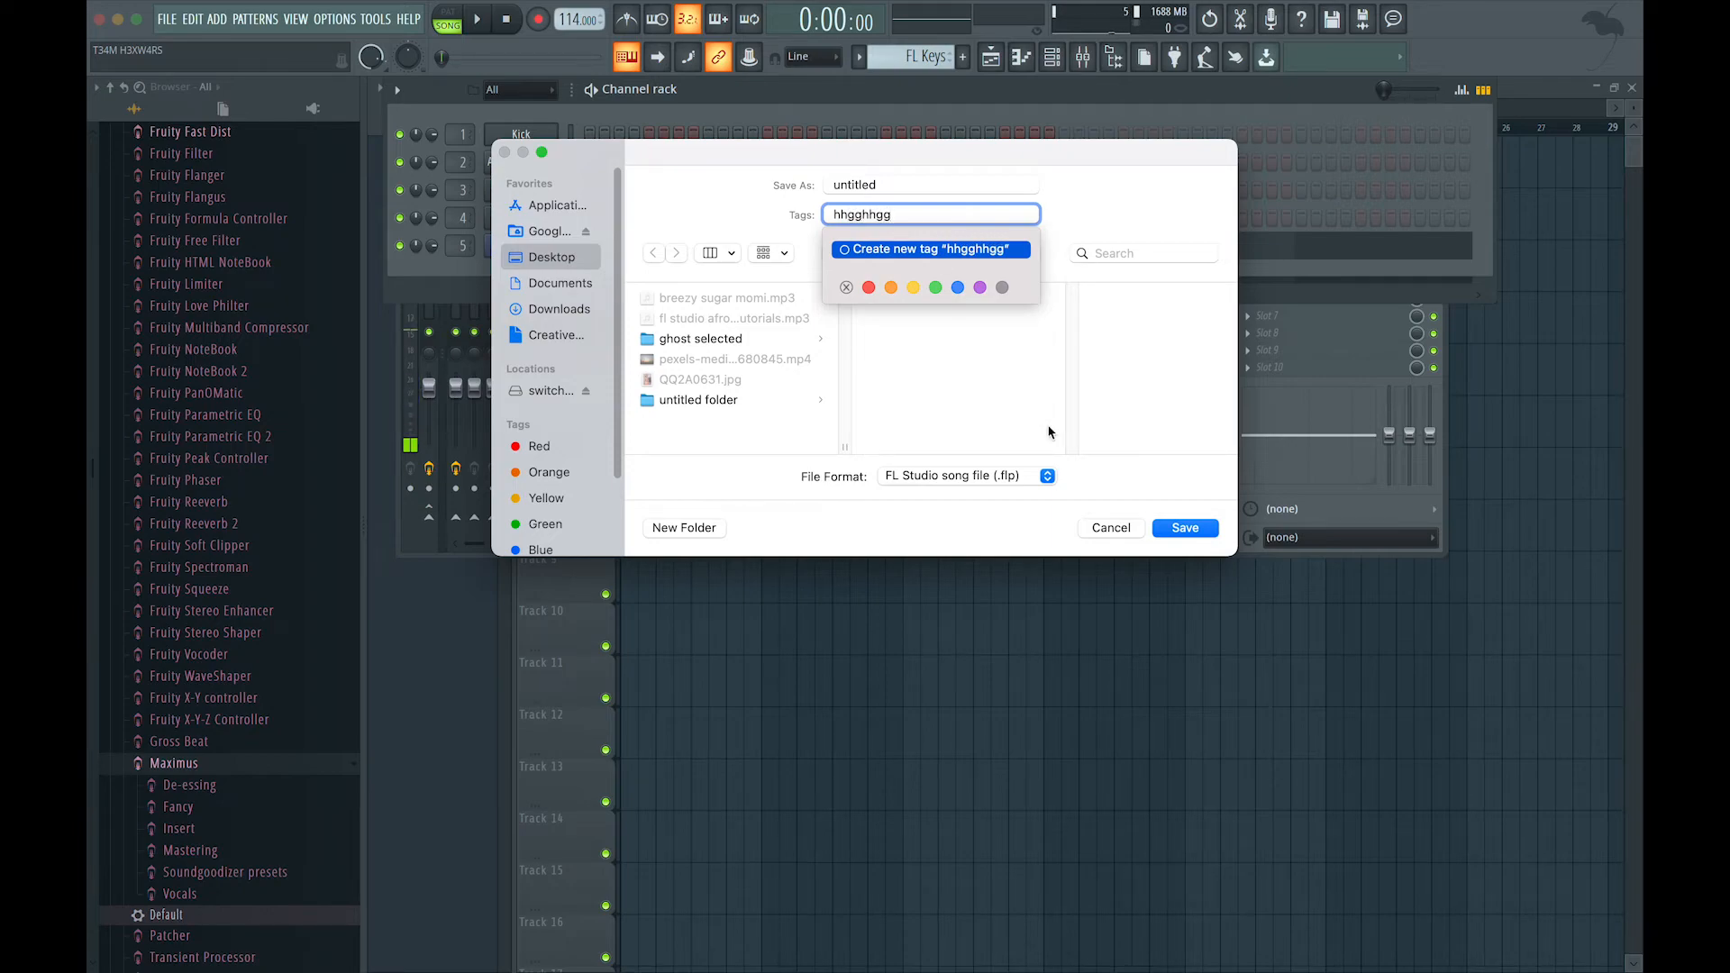
{"action": "left_click", "coordinate": [1183, 529]}
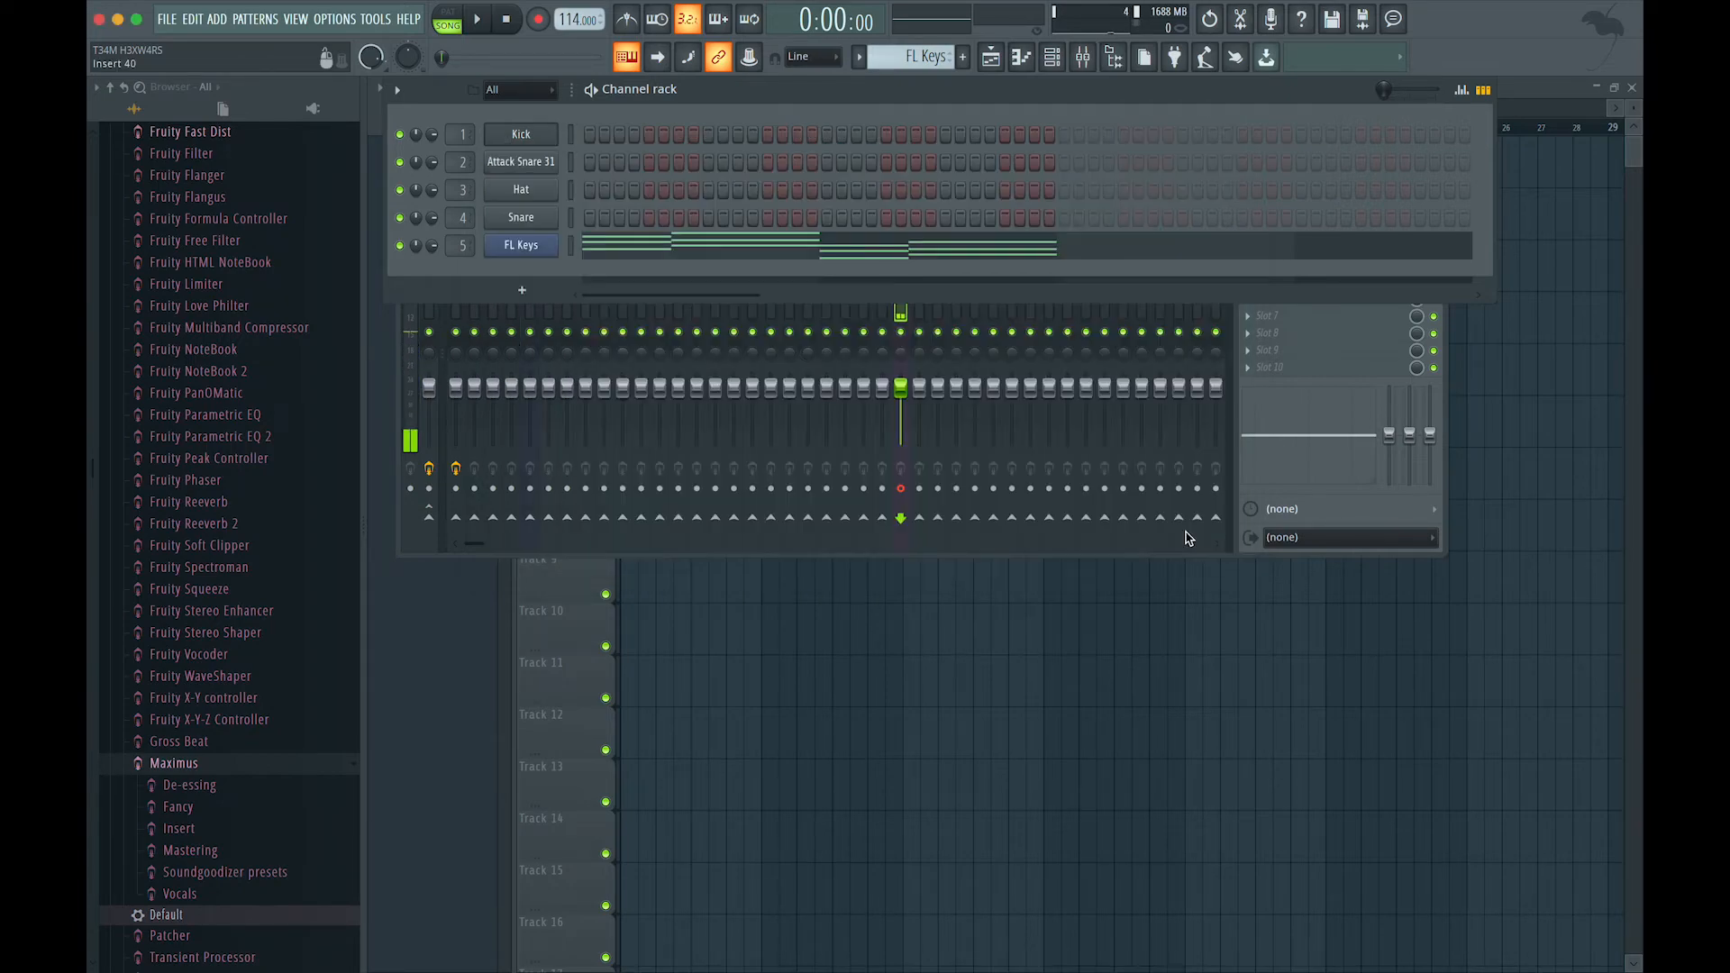
Save a copy of the project to the Desktop as untitled in the zipped song file format (.zip).
{"action": "left_click", "coordinate": [168, 27]}
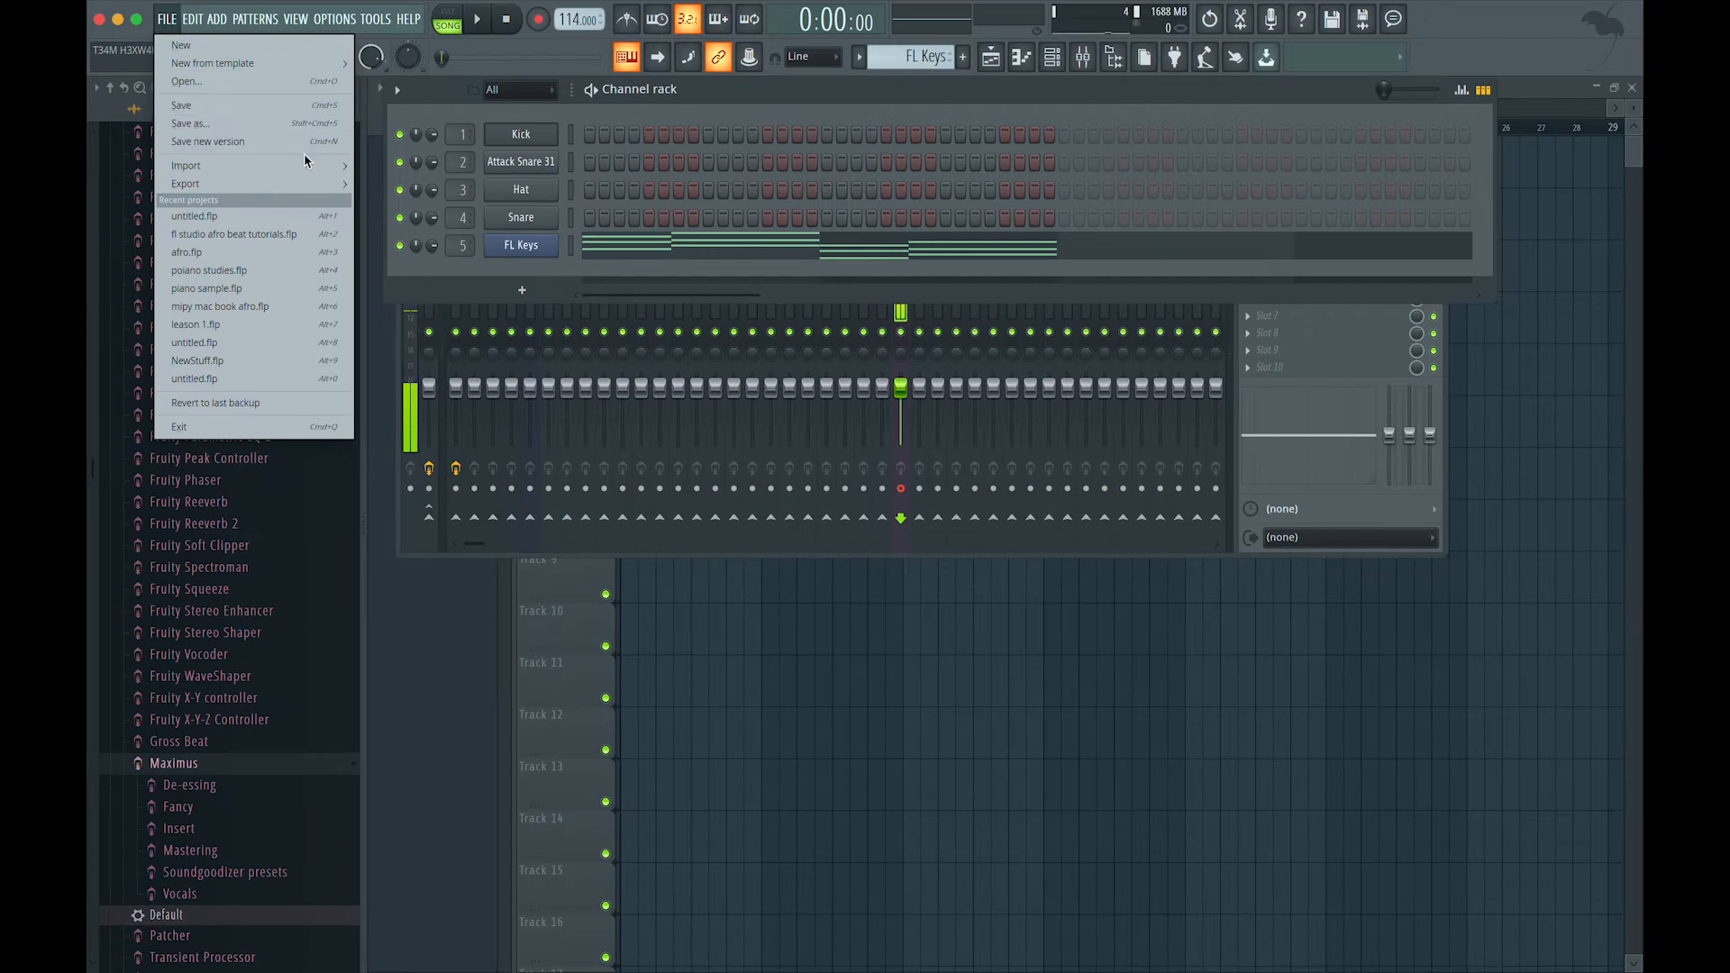
{"action": "left_click", "coordinate": [226, 129]}
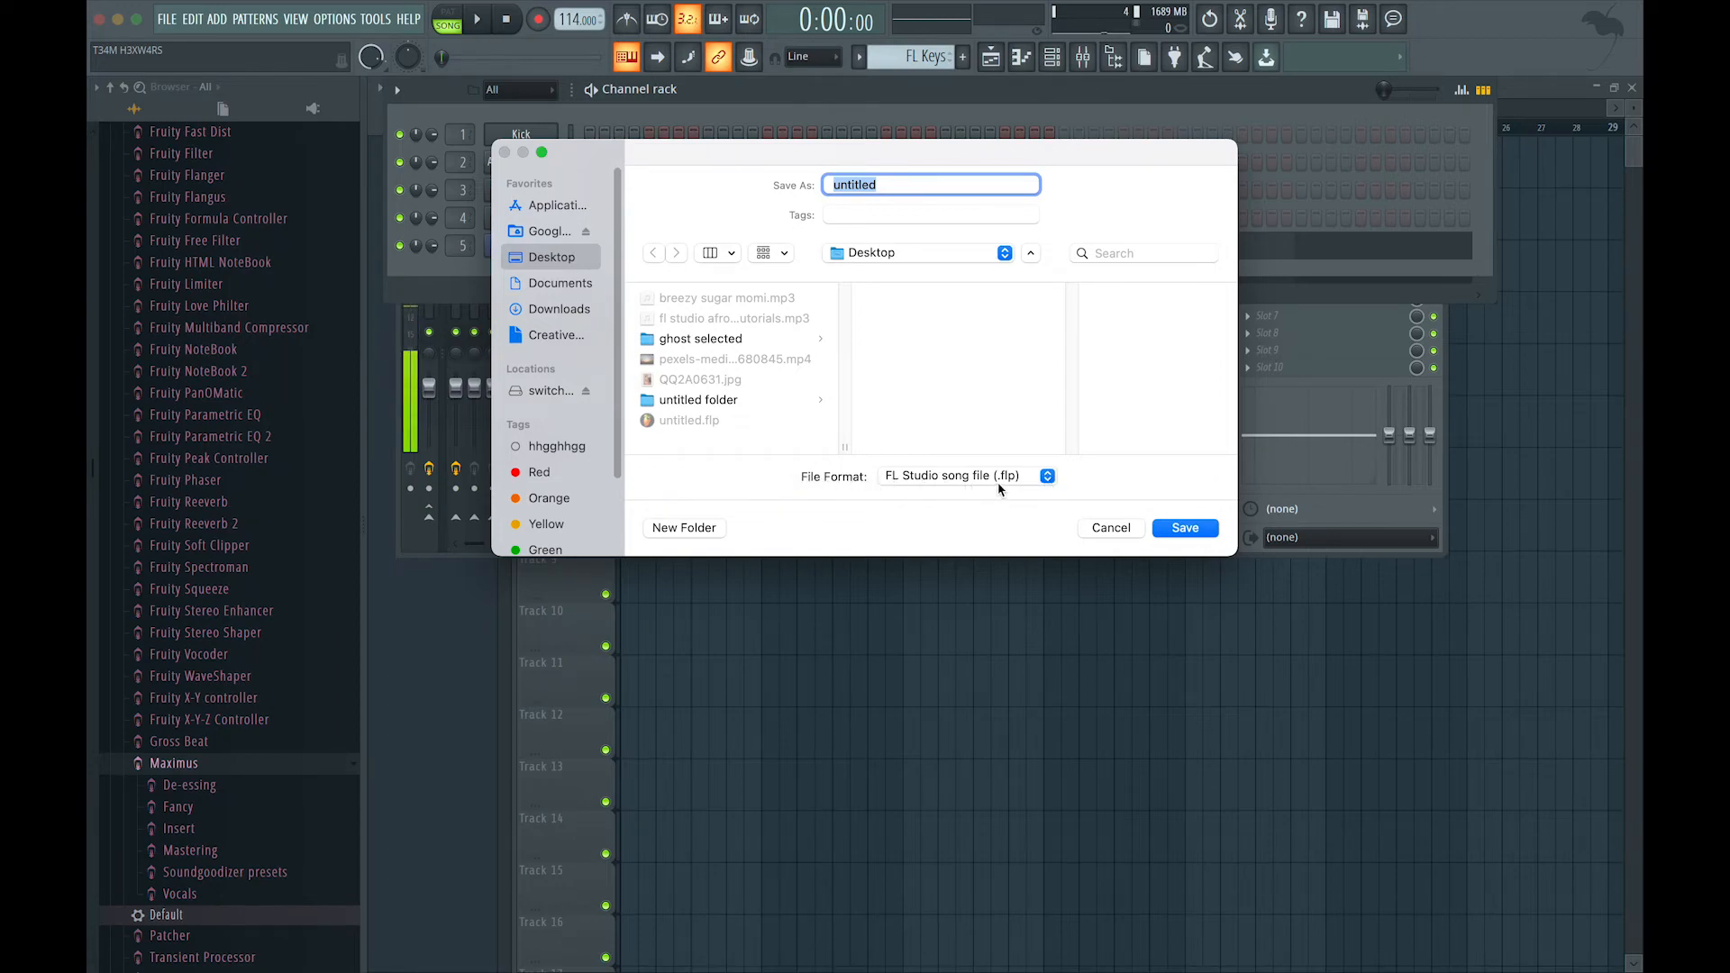
{"action": "left_click", "coordinate": [1048, 478]}
{"action": "left_click", "coordinate": [1046, 479]}
{"action": "left_click", "coordinate": [1048, 477]}
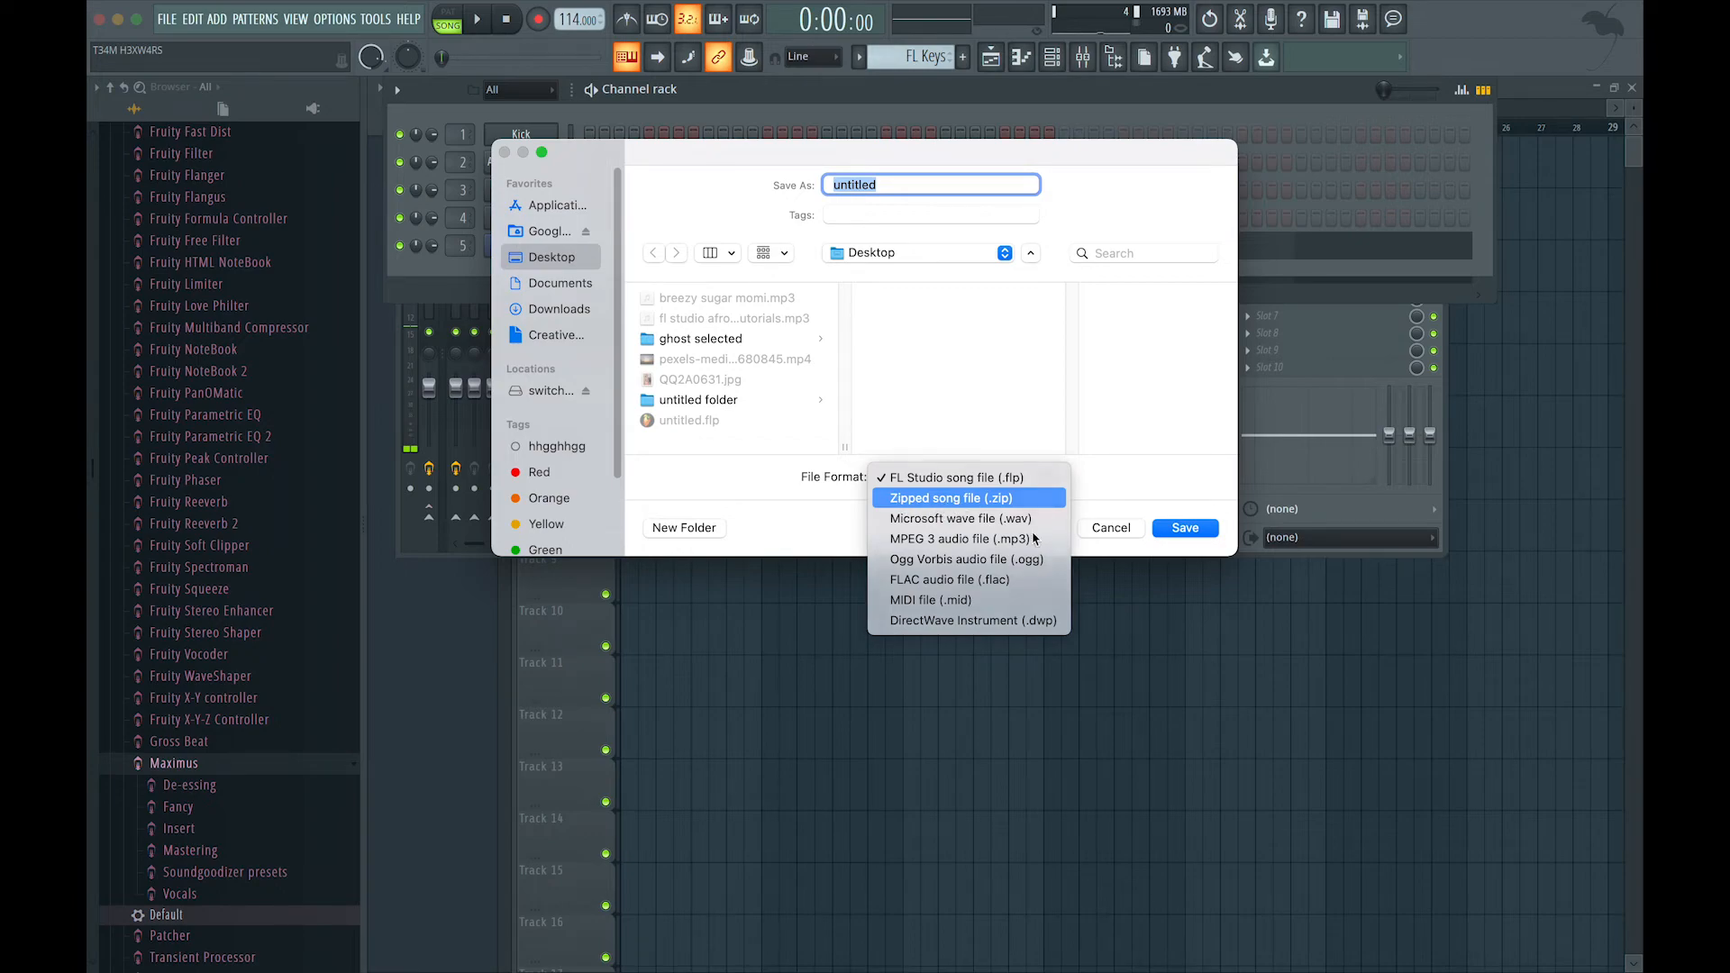
{"action": "left_click", "coordinate": [1185, 529]}
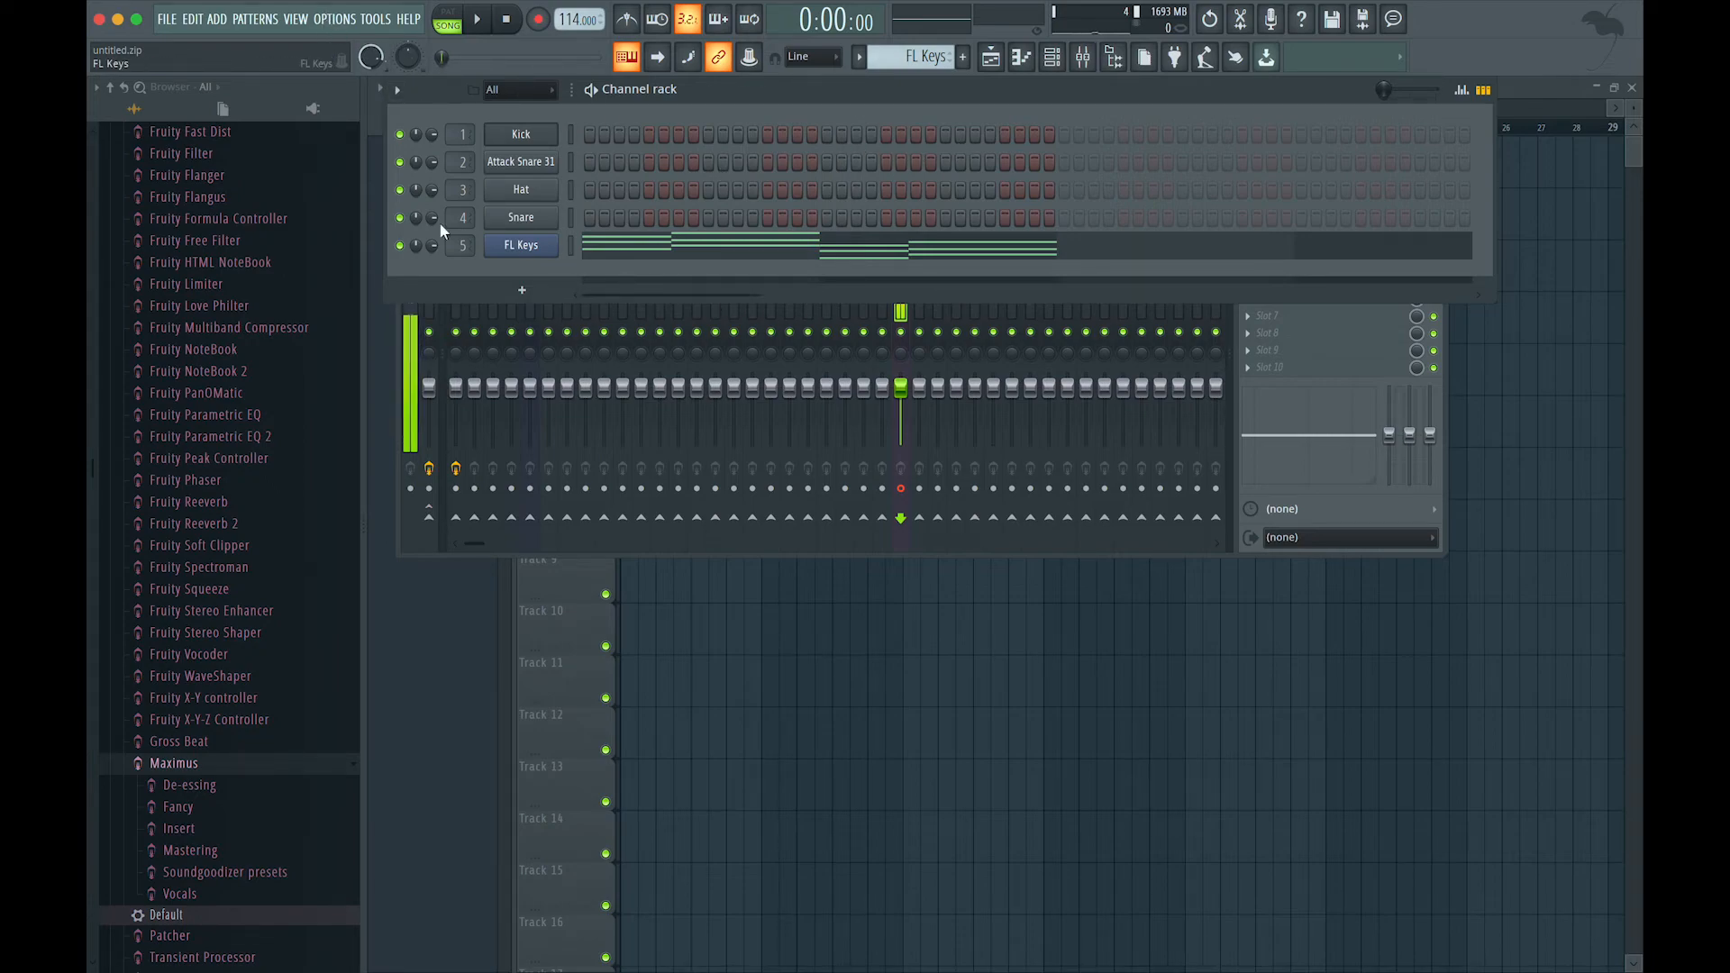
{"action": "left_click", "coordinate": [336, 20]}
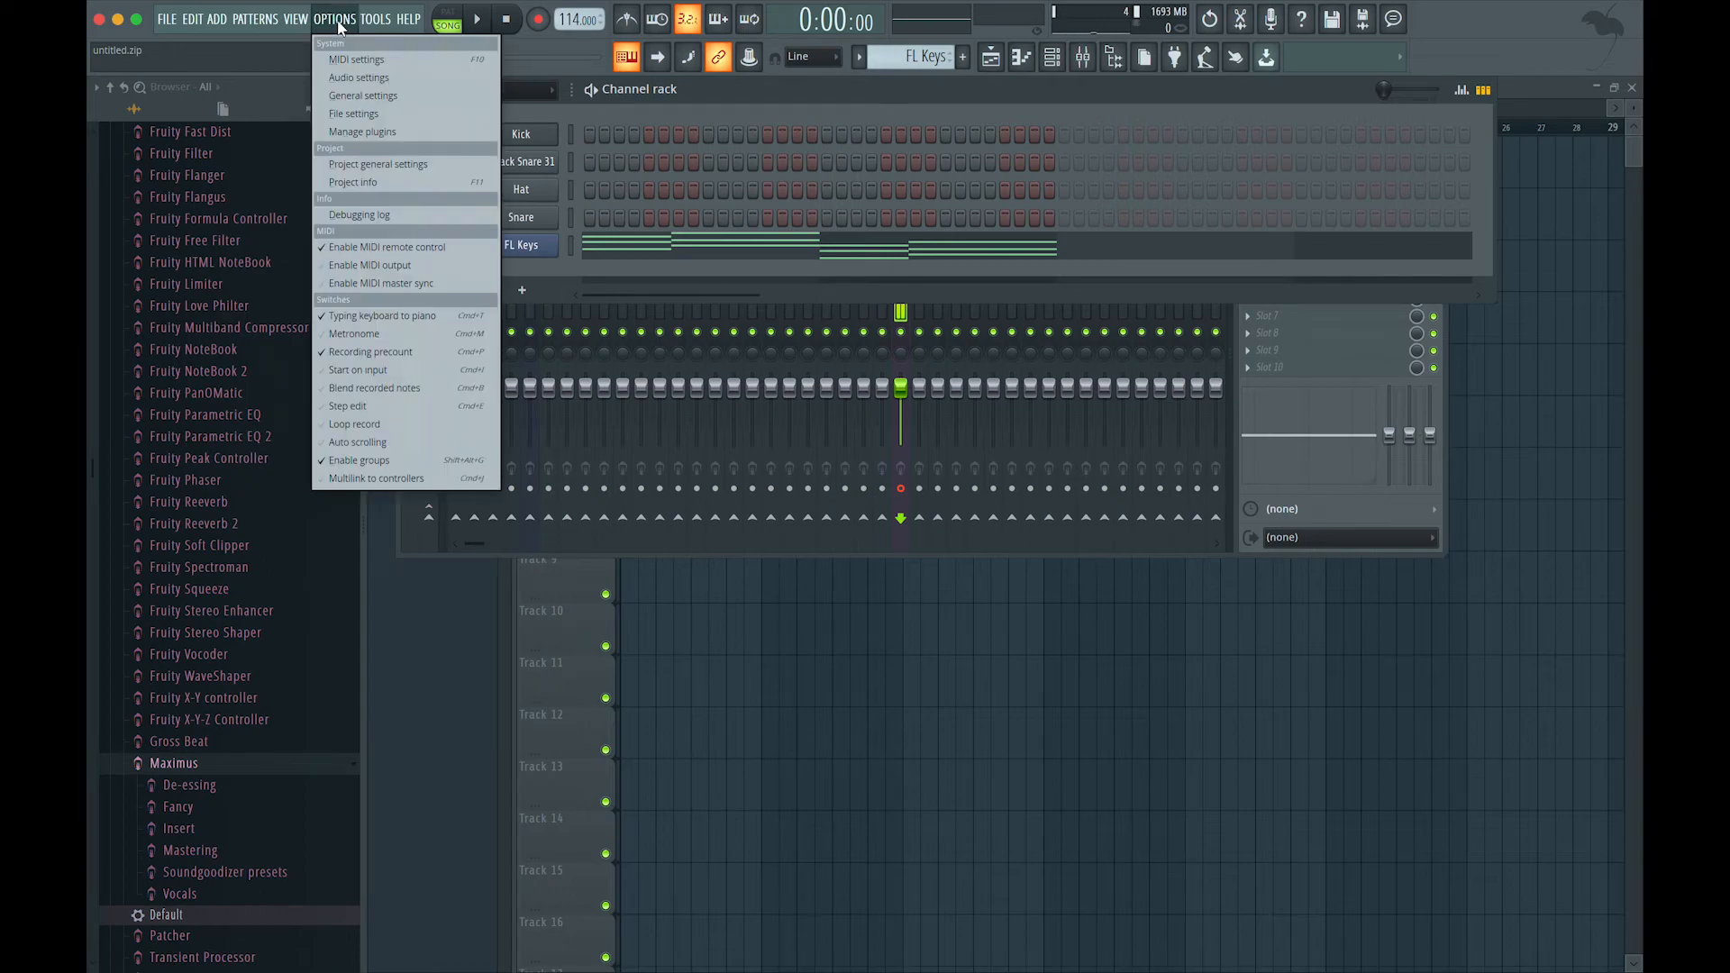
{"action": "left_click", "coordinate": [383, 186]}
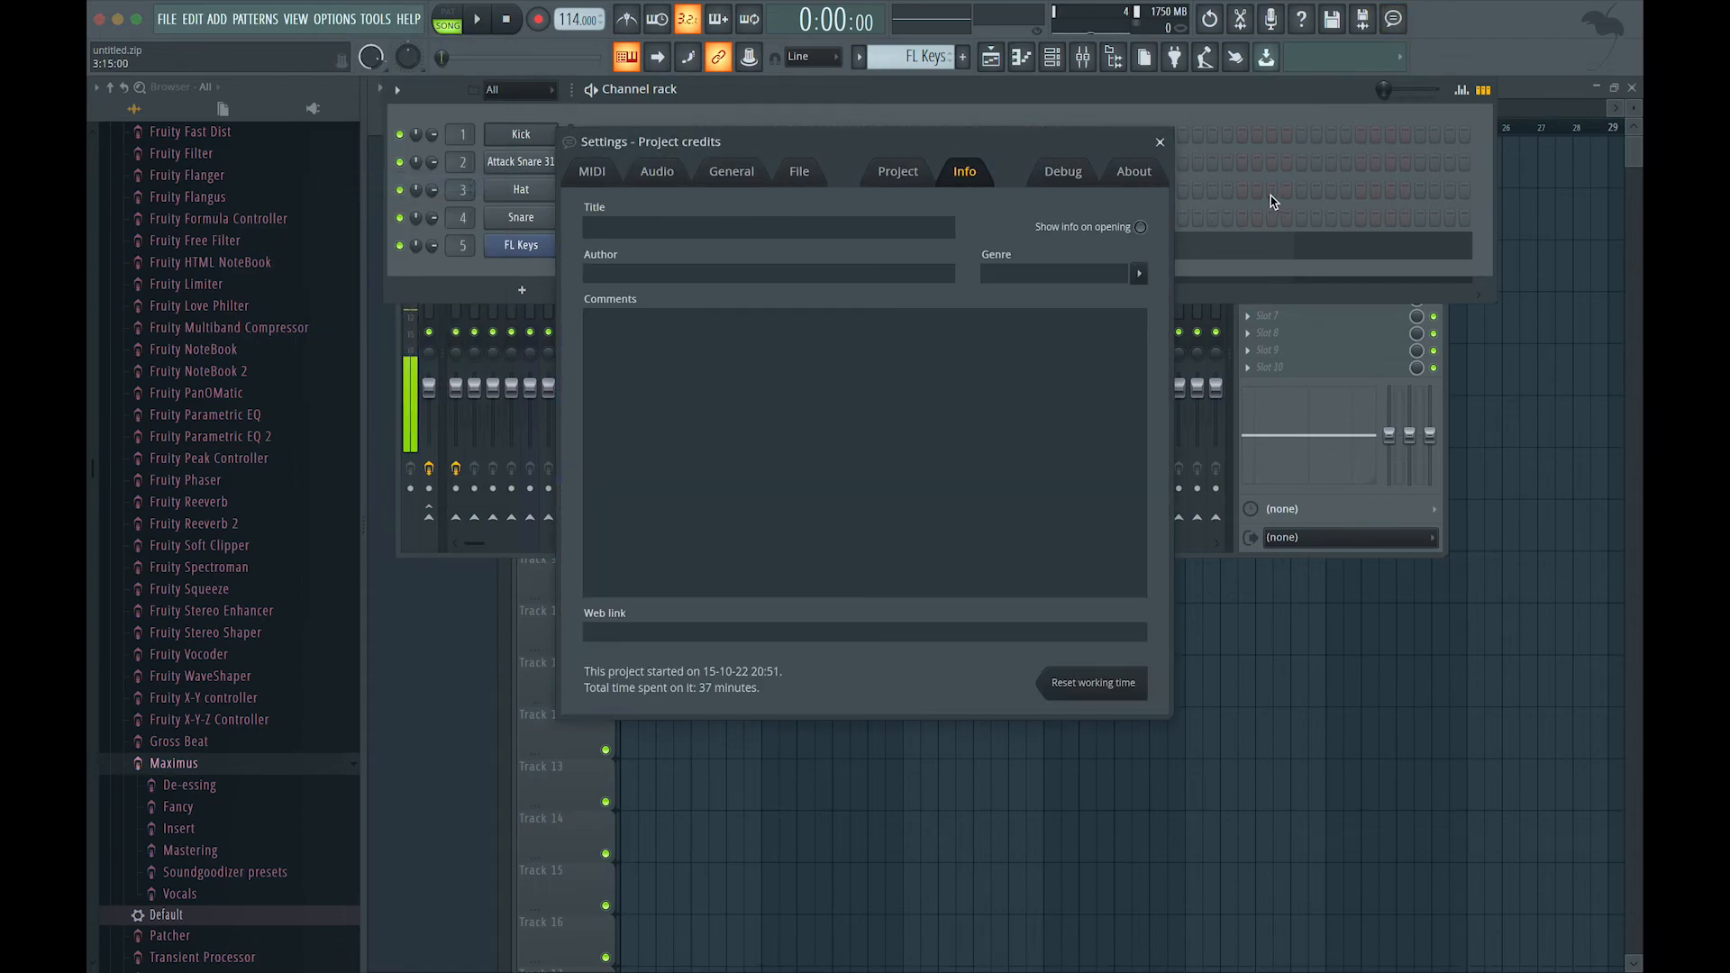
{"action": "left_click", "coordinate": [1160, 144]}
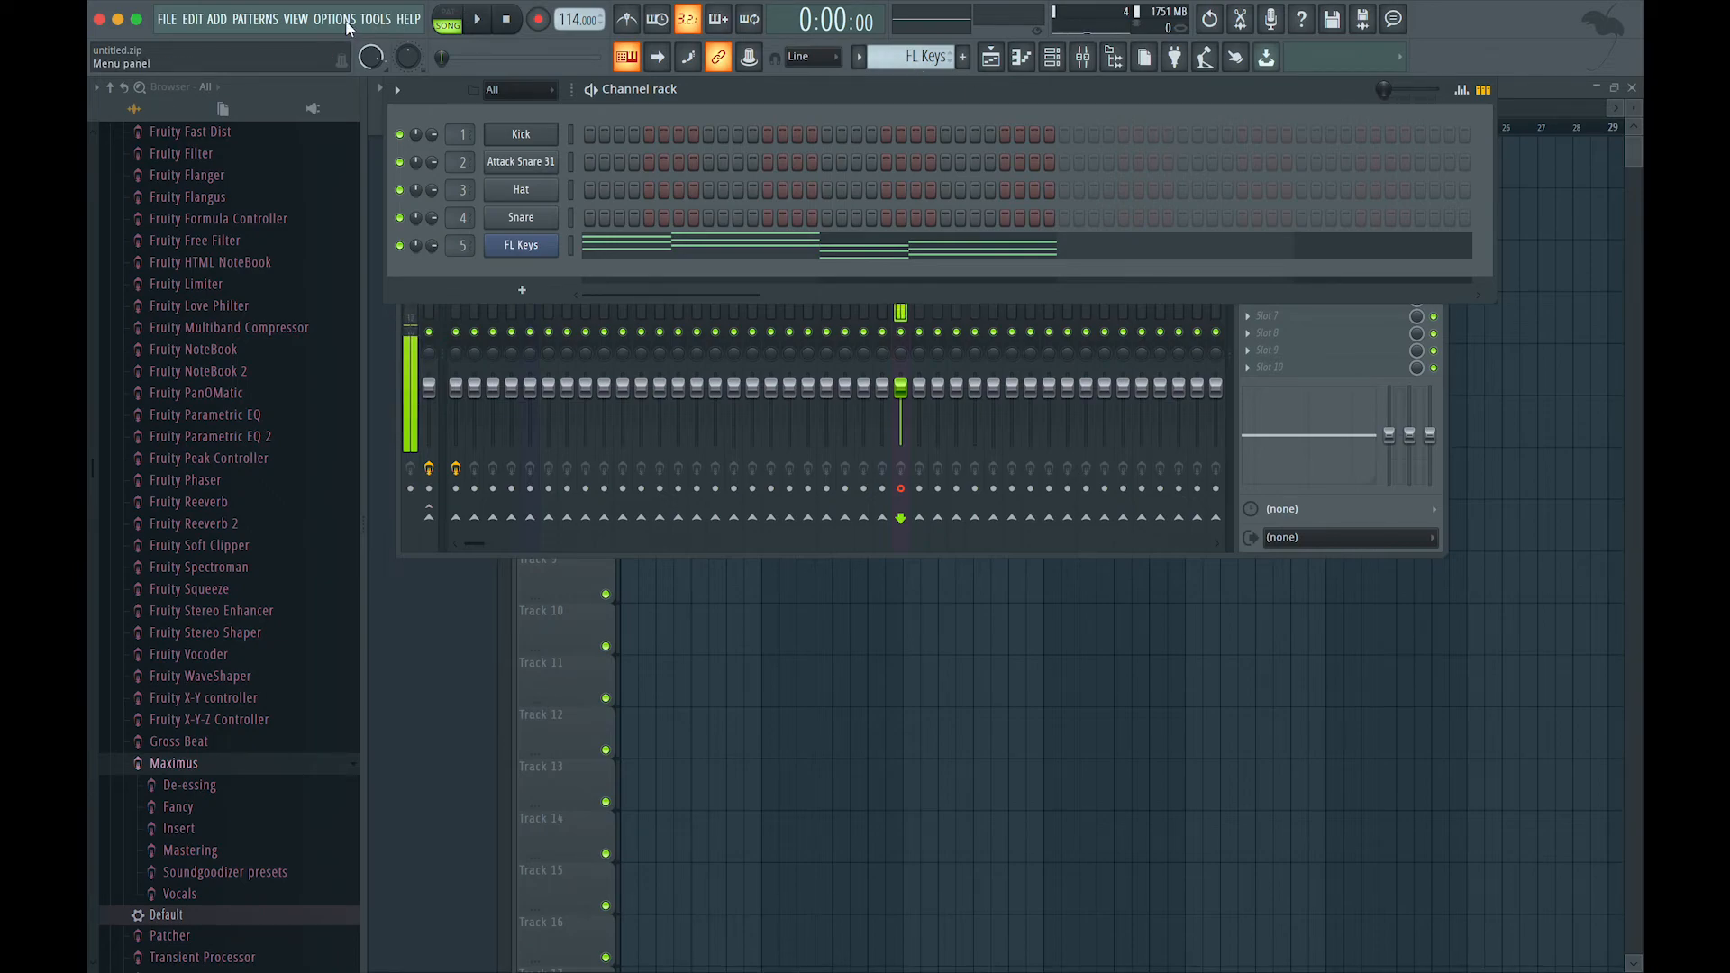
Open the project info settings and set the project title to "love me".
{"action": "left_click", "coordinate": [374, 19]}
{"action": "mouse_move", "coordinate": [335, 19]}
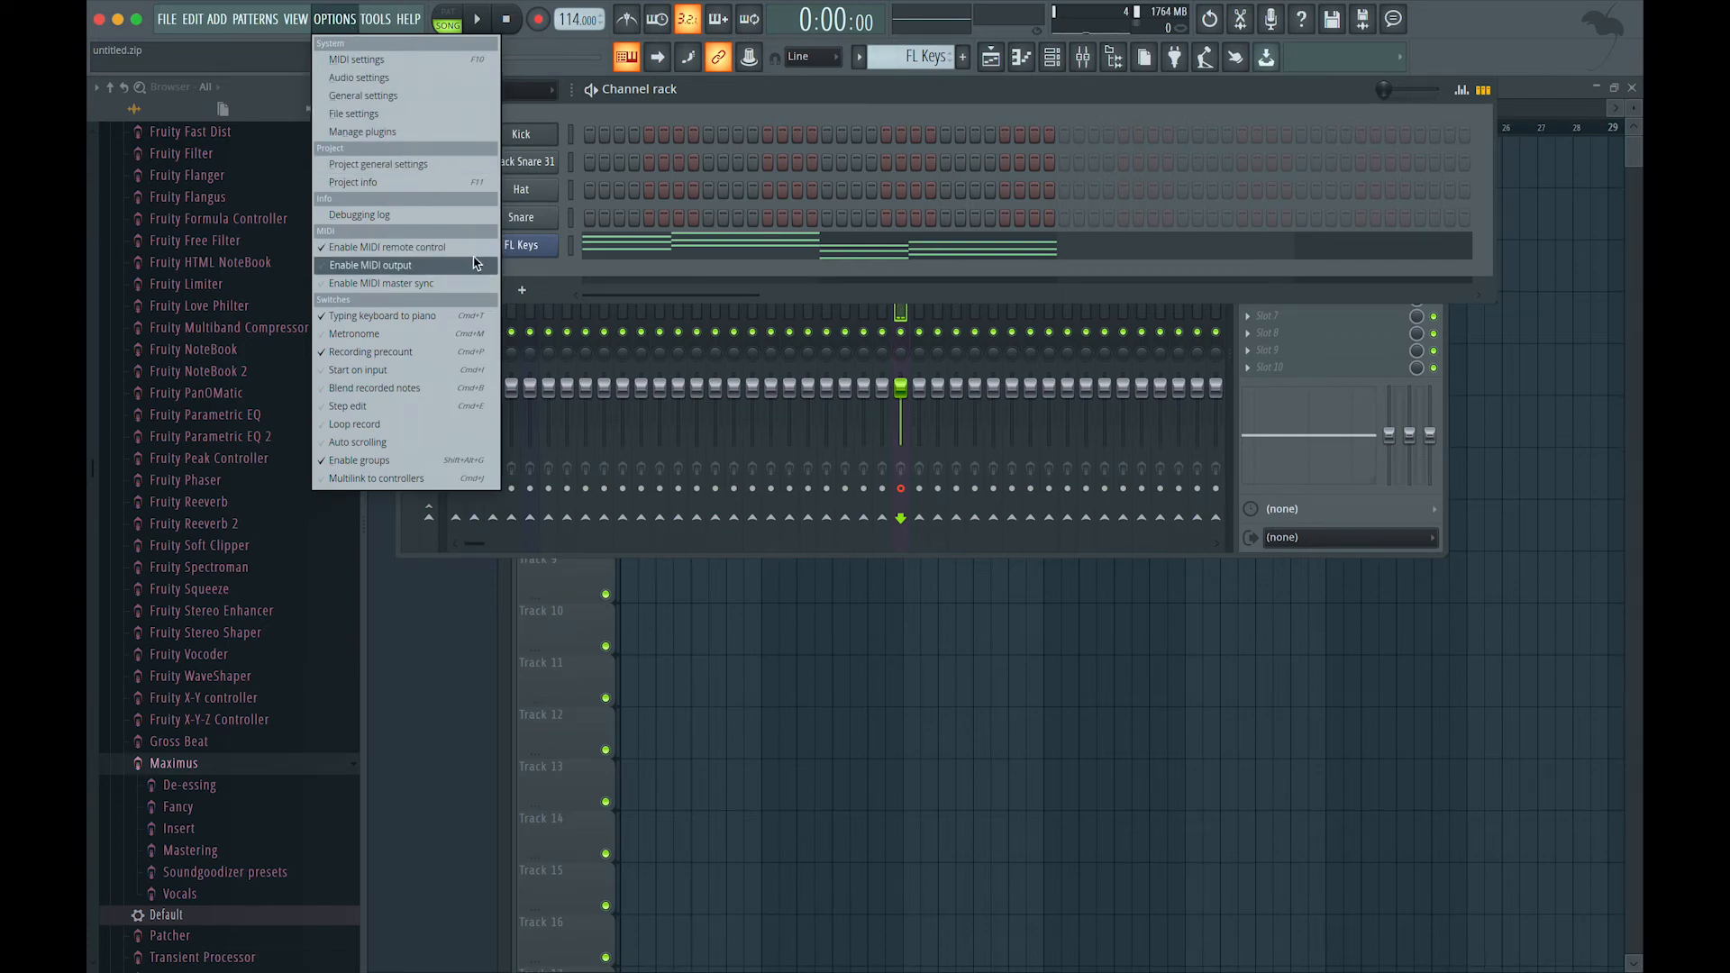
{"action": "left_click", "coordinate": [413, 182]}
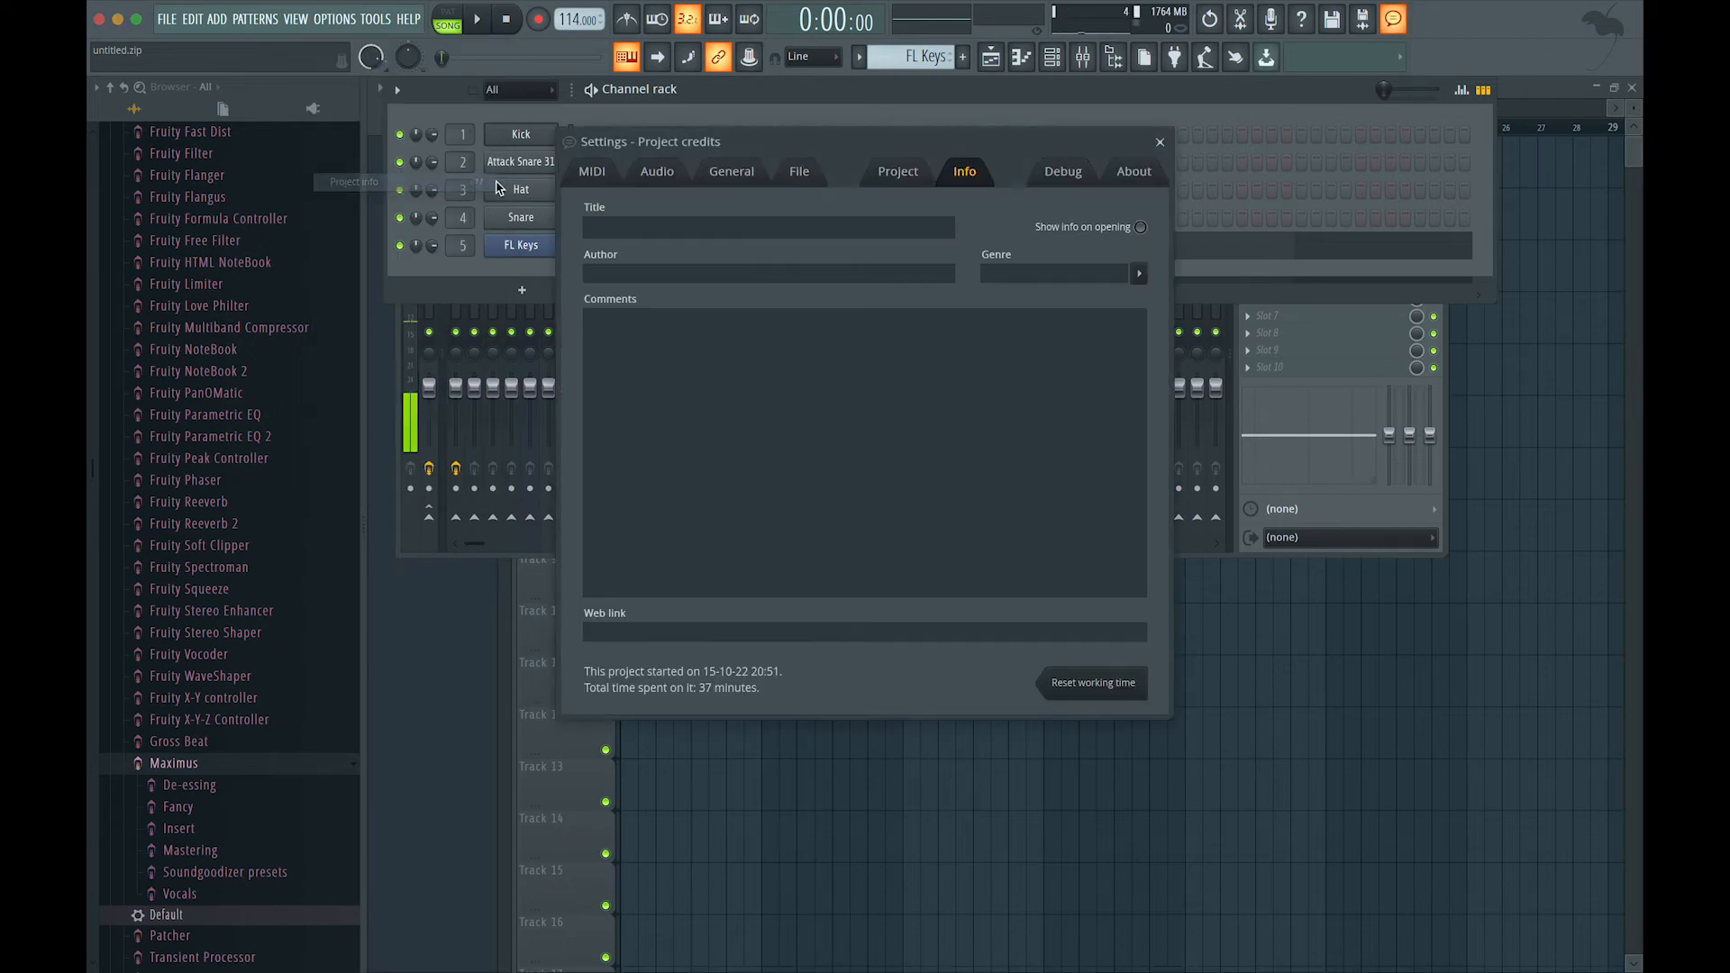
{"action": "left_click", "coordinate": [758, 233]}
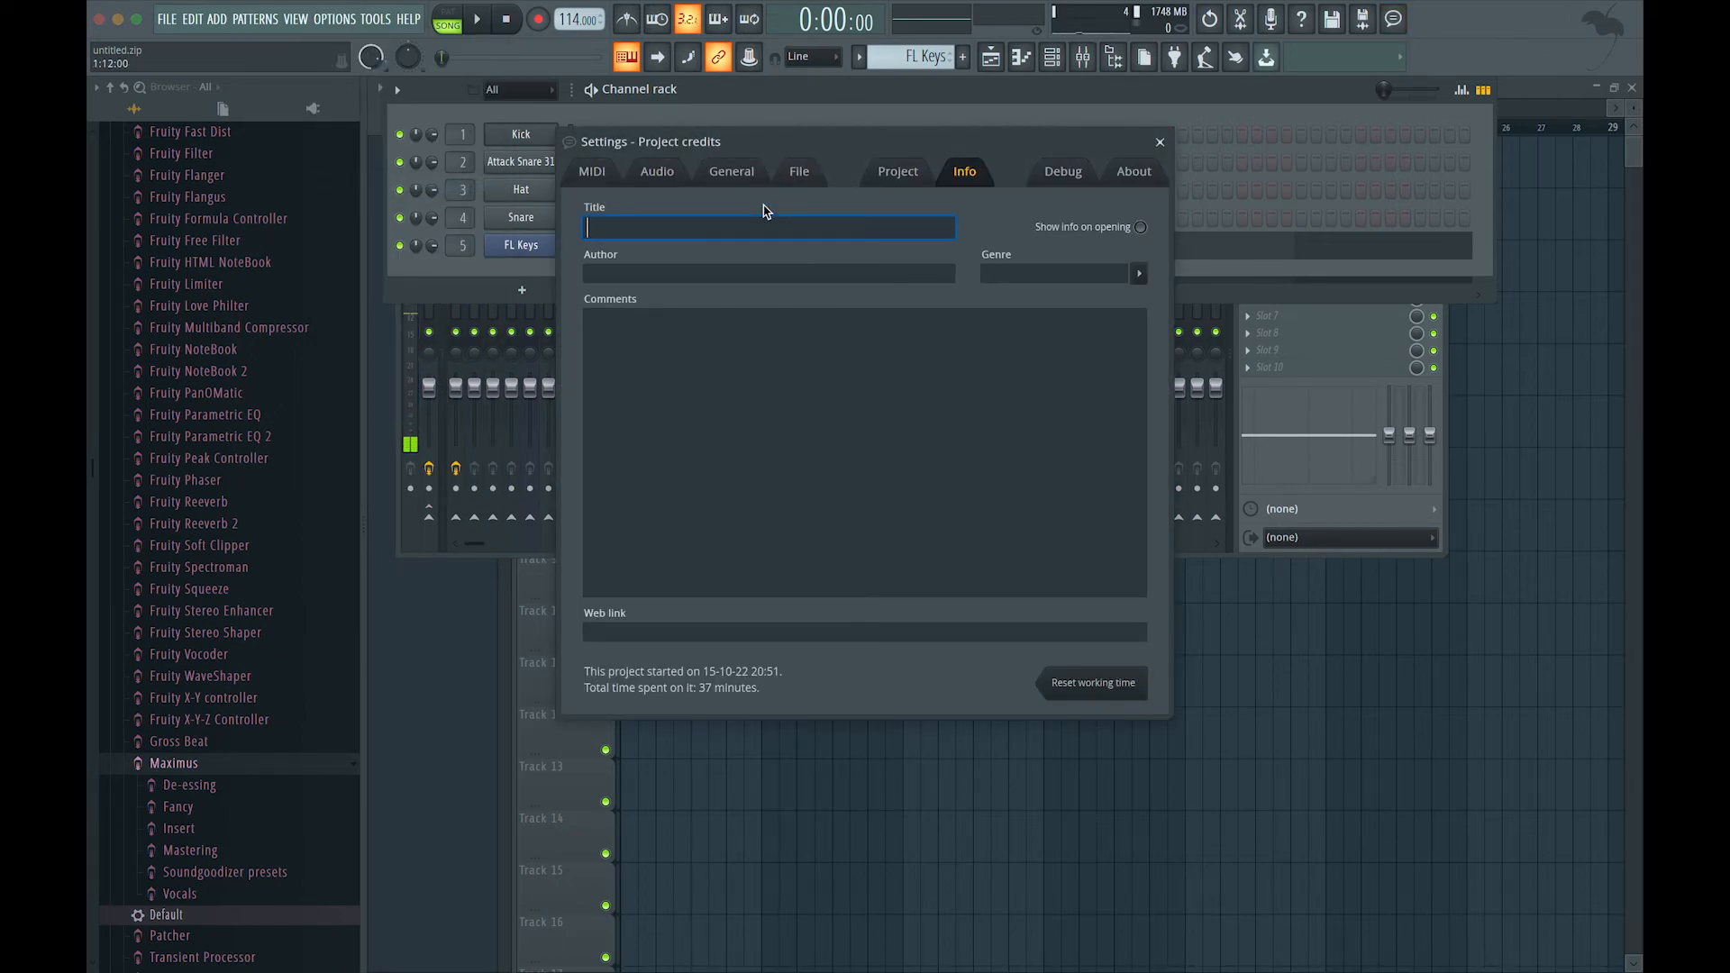
{"action": "type", "text": "h"}
{"action": "key", "text": "BackSpace"}
{"action": "type", "text": "b"}
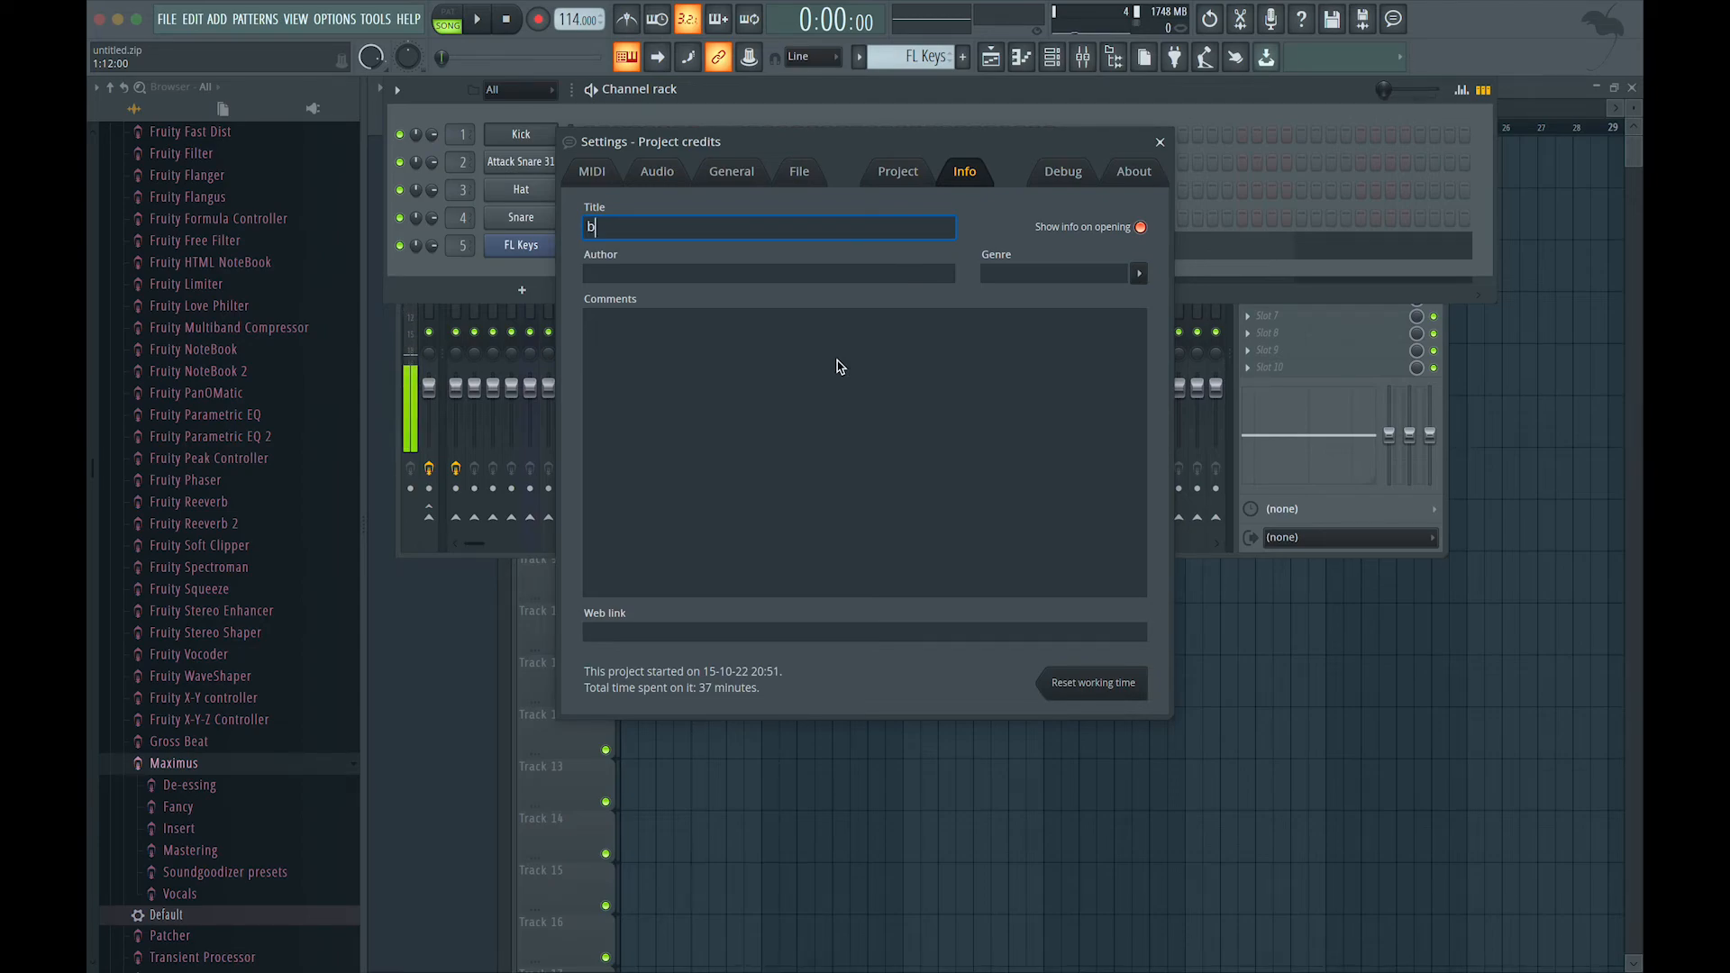
{"action": "type", "text": "igg"}
{"action": "left_click", "coordinate": [676, 275]}
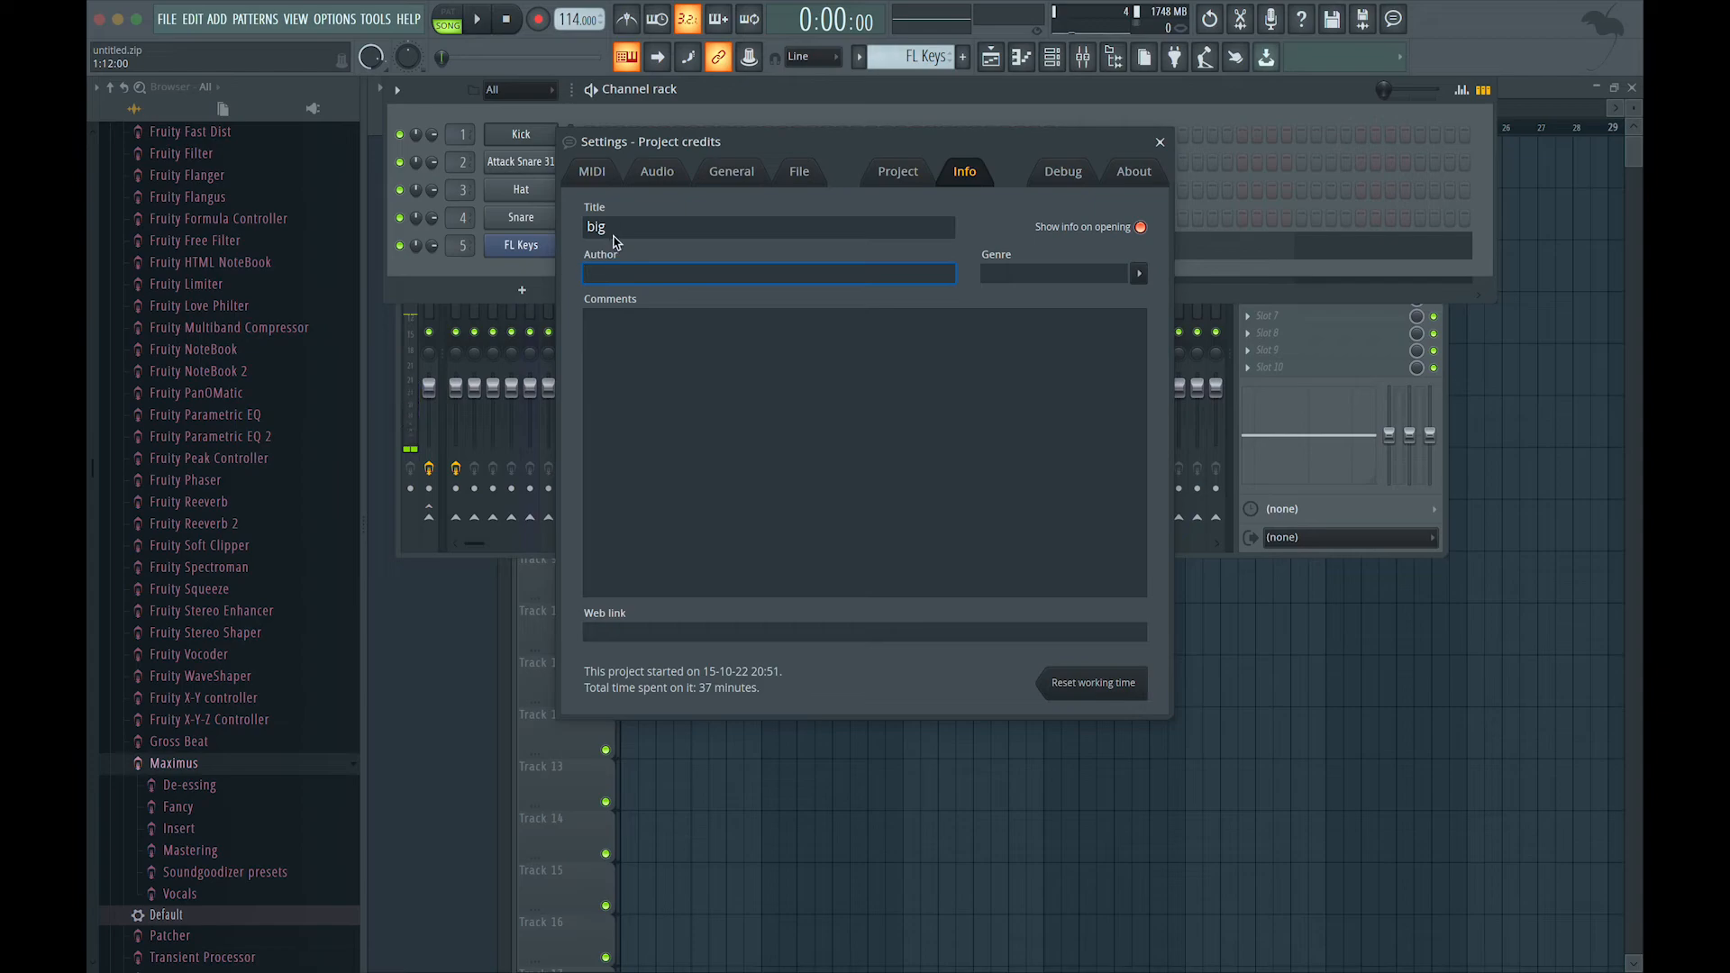
{"action": "left_click", "coordinate": [695, 227]}
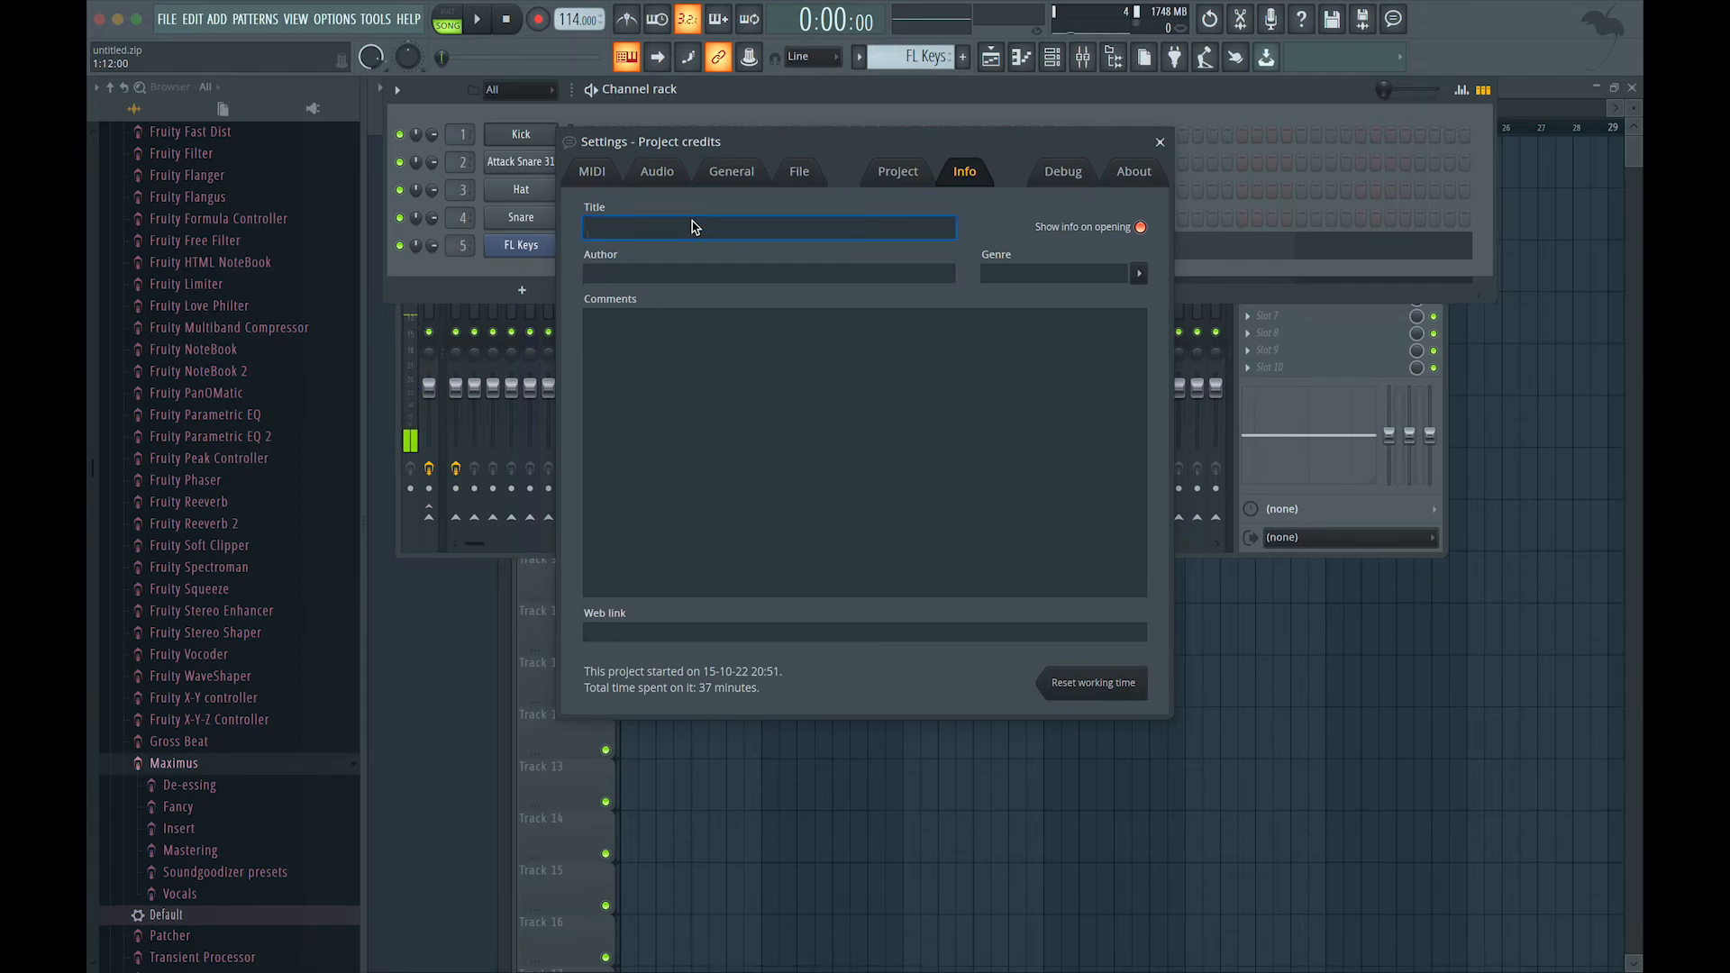
{"action": "type", "text": "love m"}
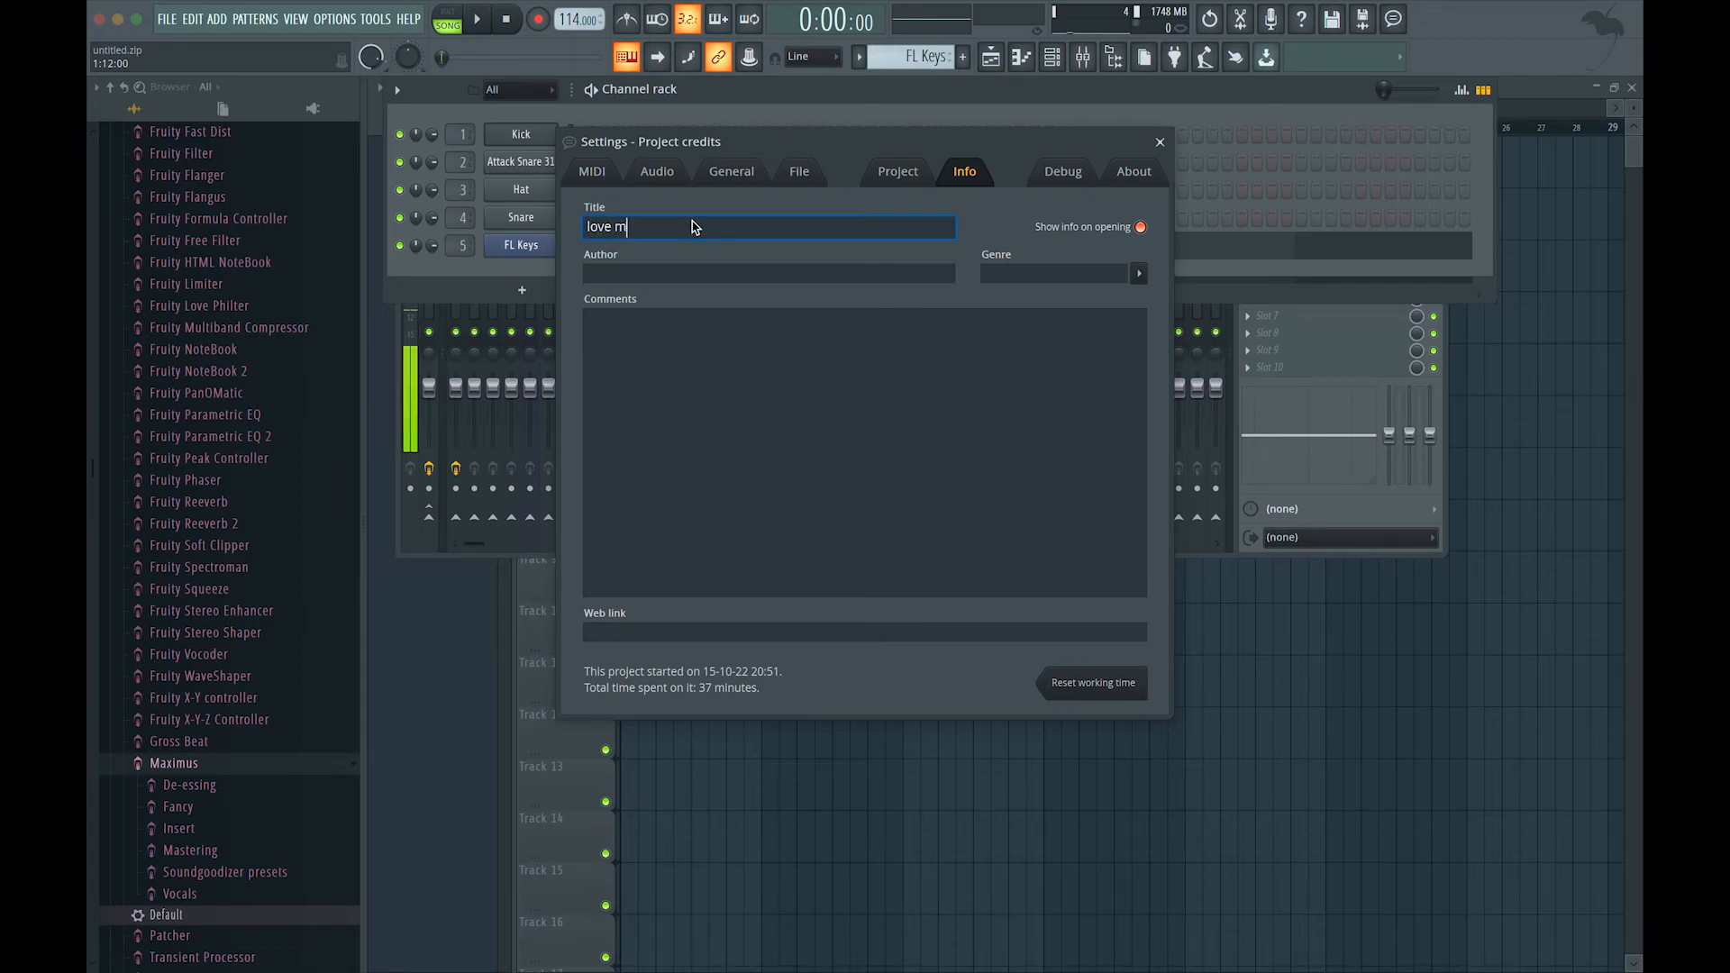
{"action": "type", "text": "e"}
Fill in the author's name and set the genre to "tutorial" in the project info.
{"action": "left_click", "coordinate": [651, 276]}
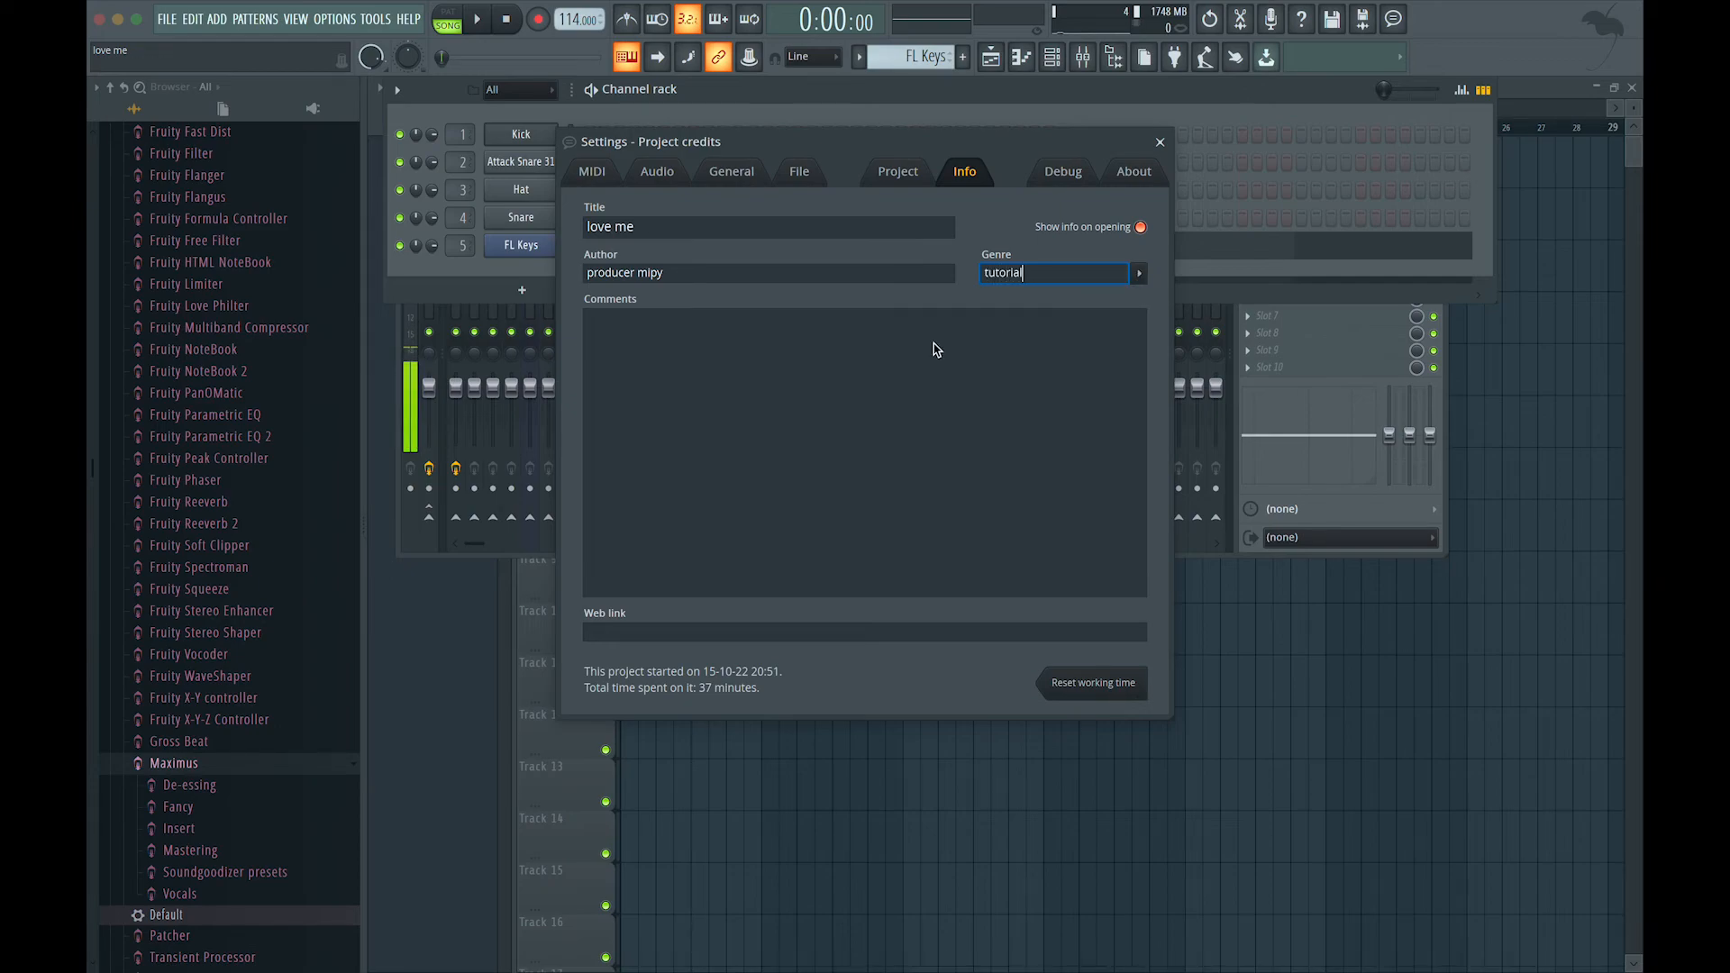
{"action": "left_click", "coordinate": [773, 358]}
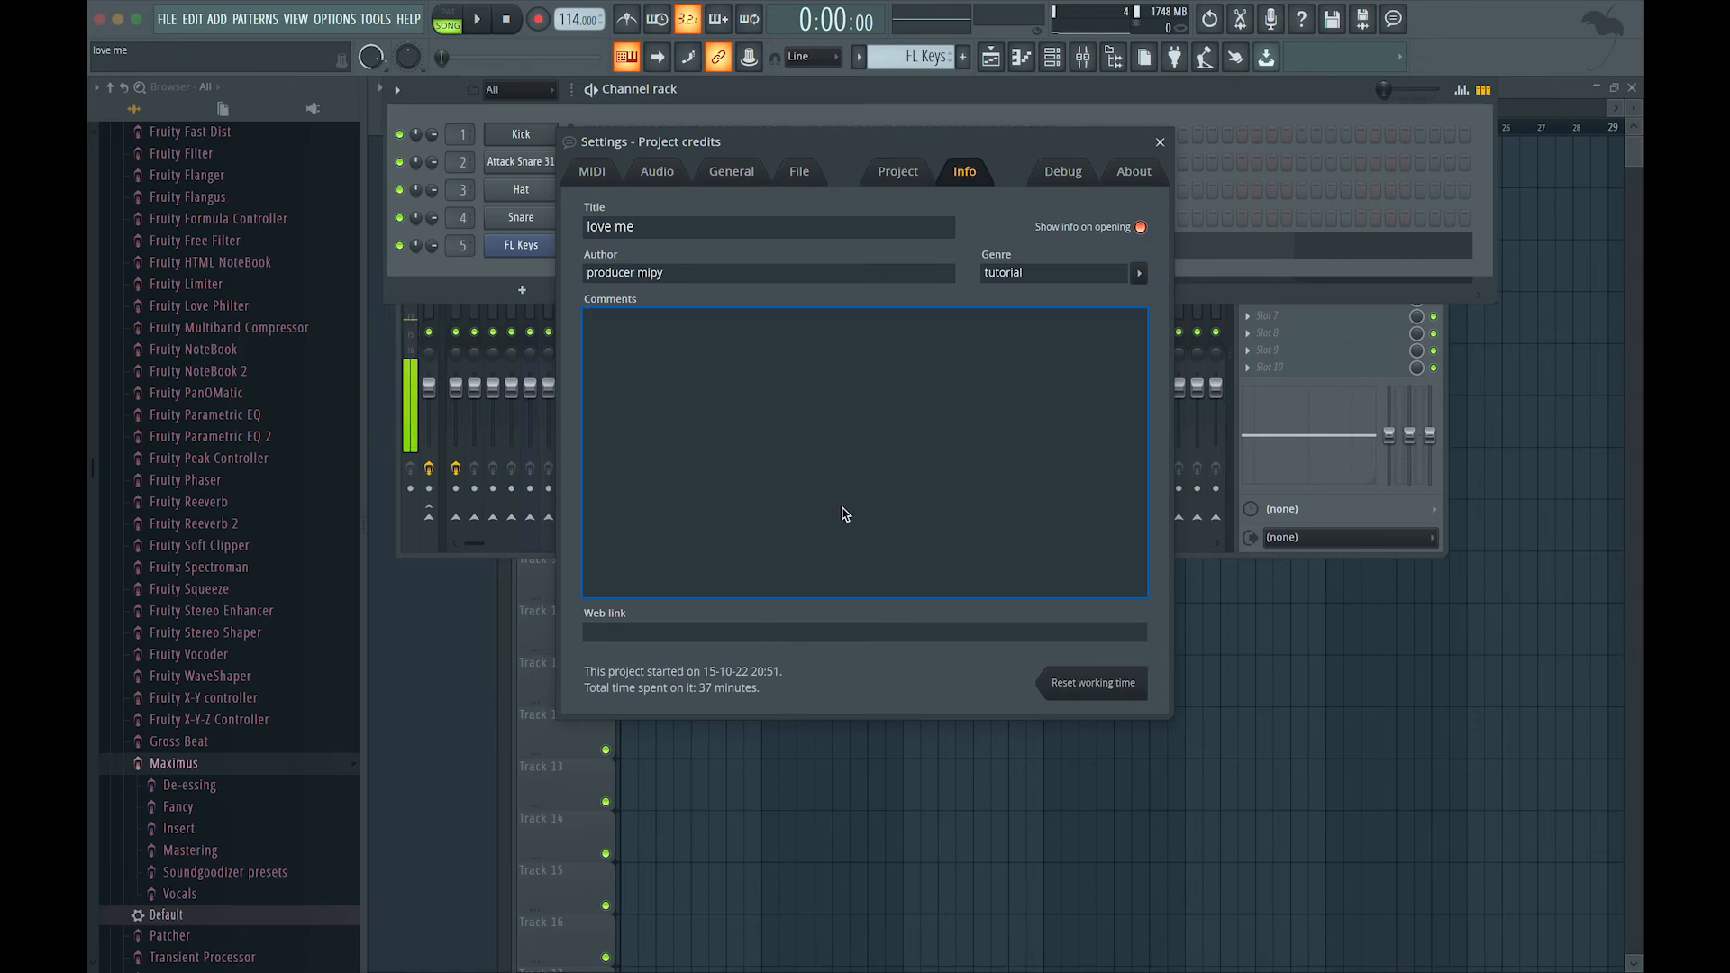
{"action": "left_click", "coordinate": [611, 638]}
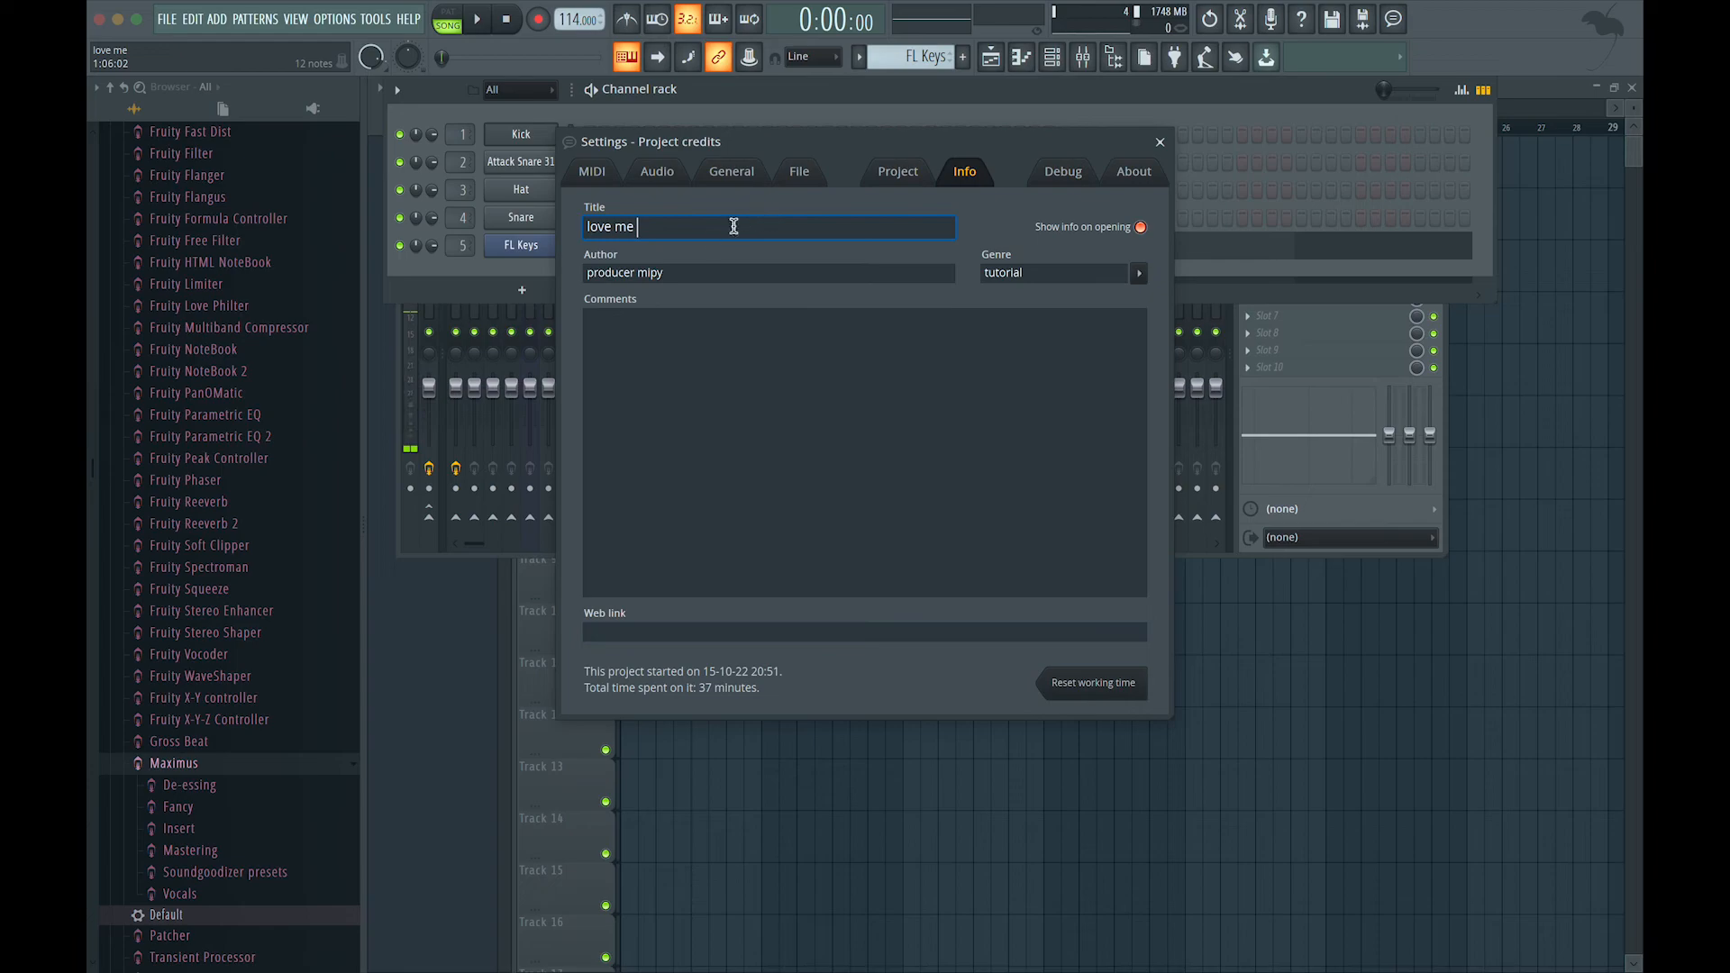
Copy the title text "love me" from the project info and close the settings.
{"action": "left_click_drag", "start_coordinate": [708, 233], "coordinate": [575, 237]}
{"action": "right_click", "coordinate": [606, 226]}
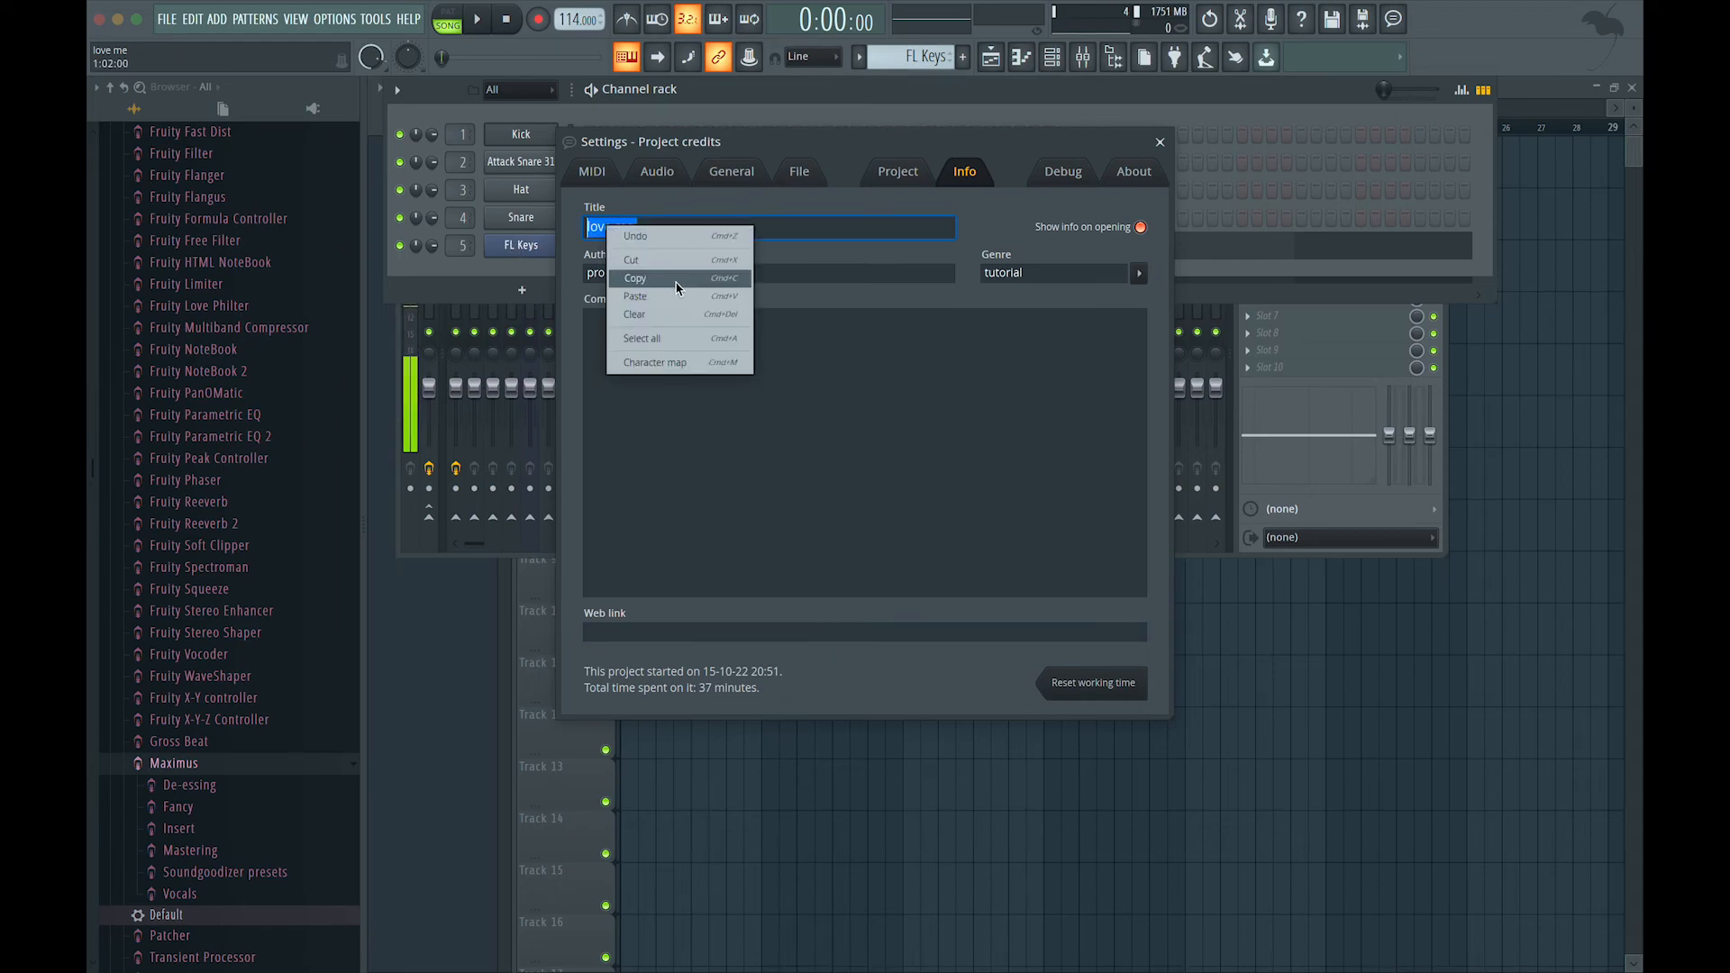
{"action": "left_click", "coordinate": [642, 282]}
{"action": "left_click", "coordinate": [682, 236]}
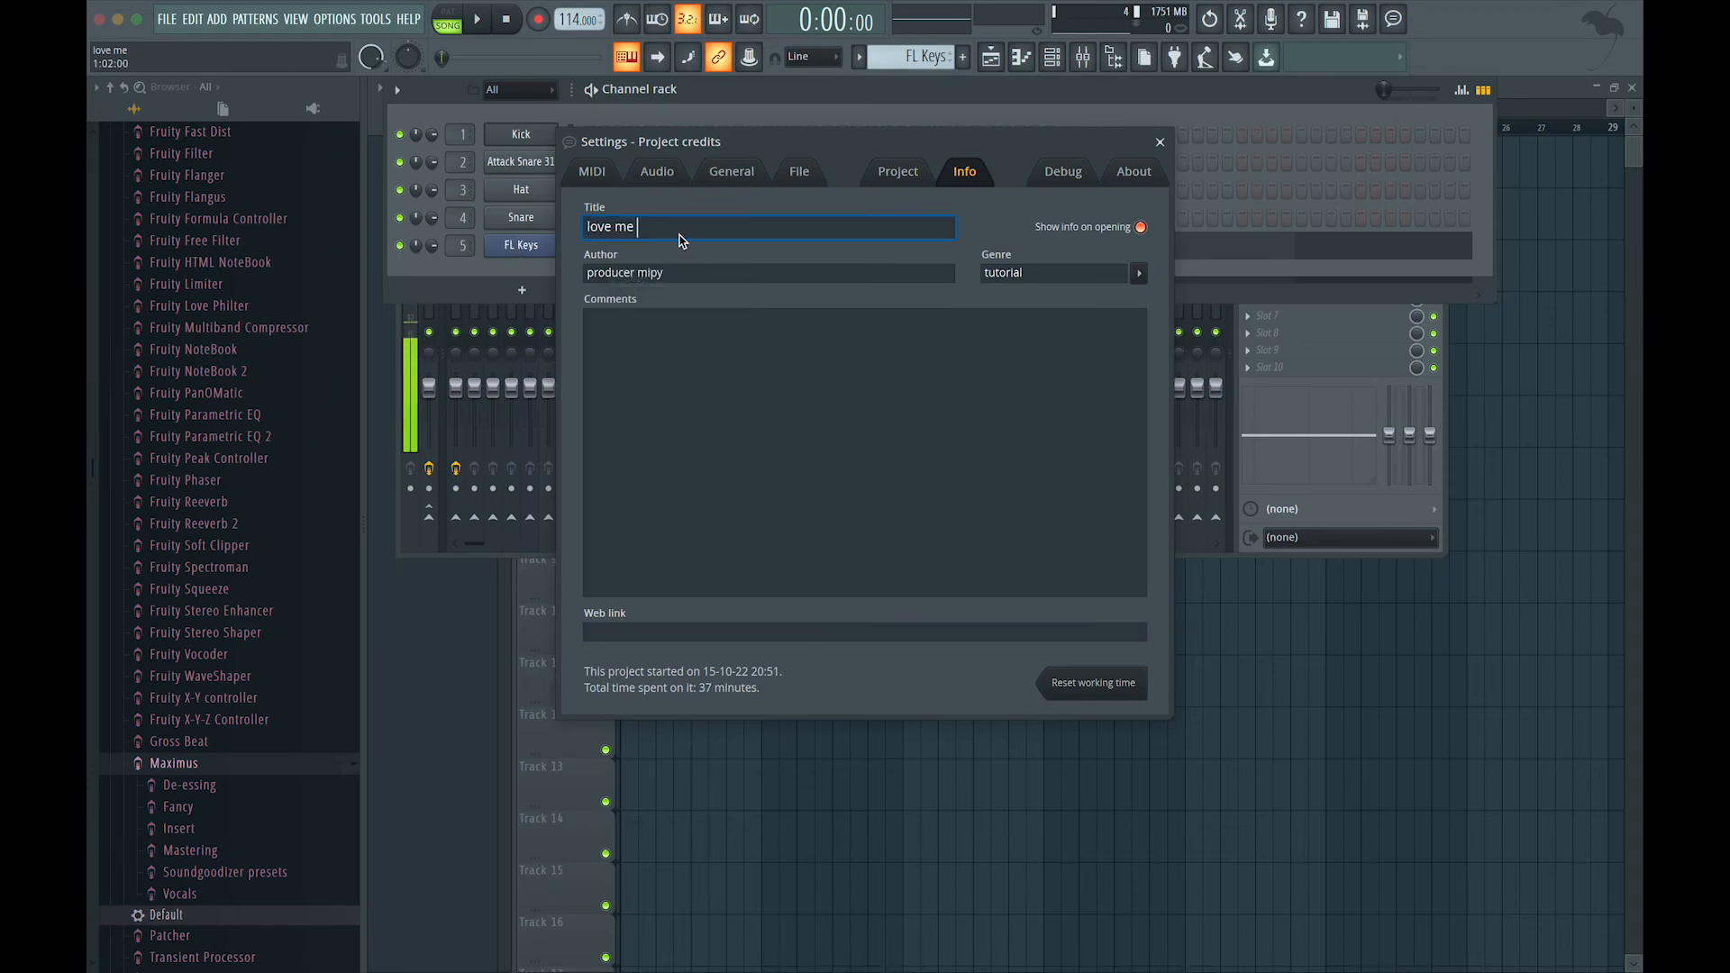
{"action": "left_click", "coordinate": [1160, 142]}
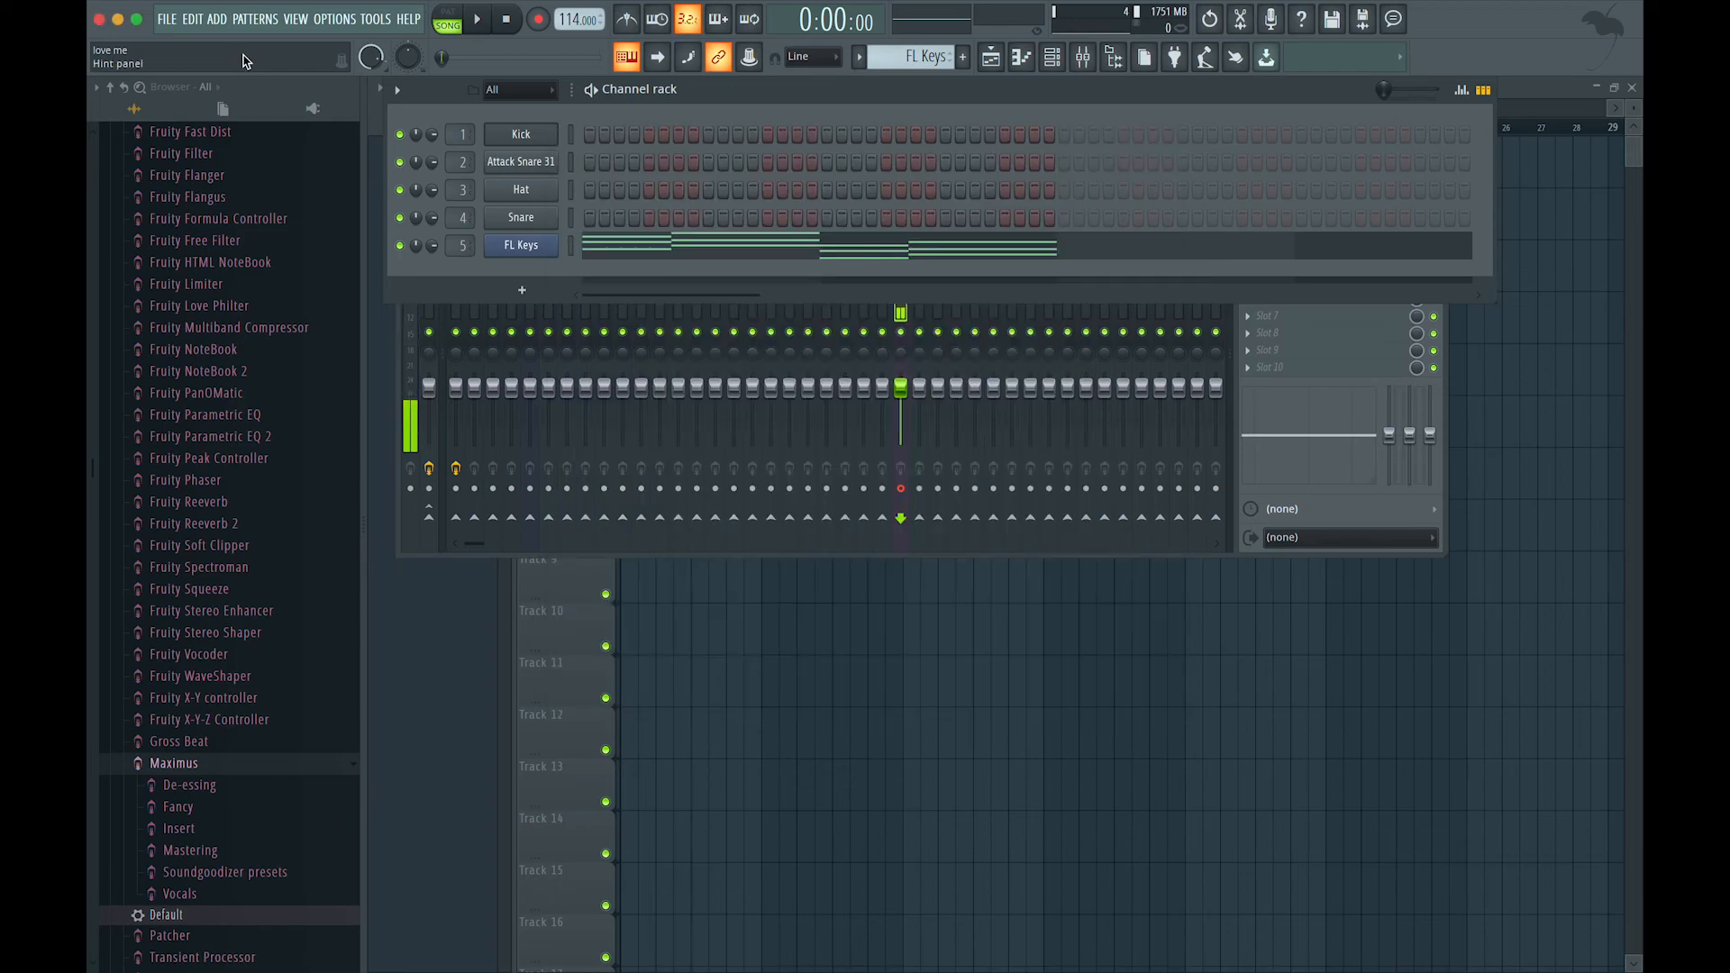
Export the full song to the Desktop as an MP3 file at 192 kbps, pasting the copied title "love me" as the file name.
{"action": "left_click", "coordinate": [193, 18]}
{"action": "left_click", "coordinate": [166, 19]}
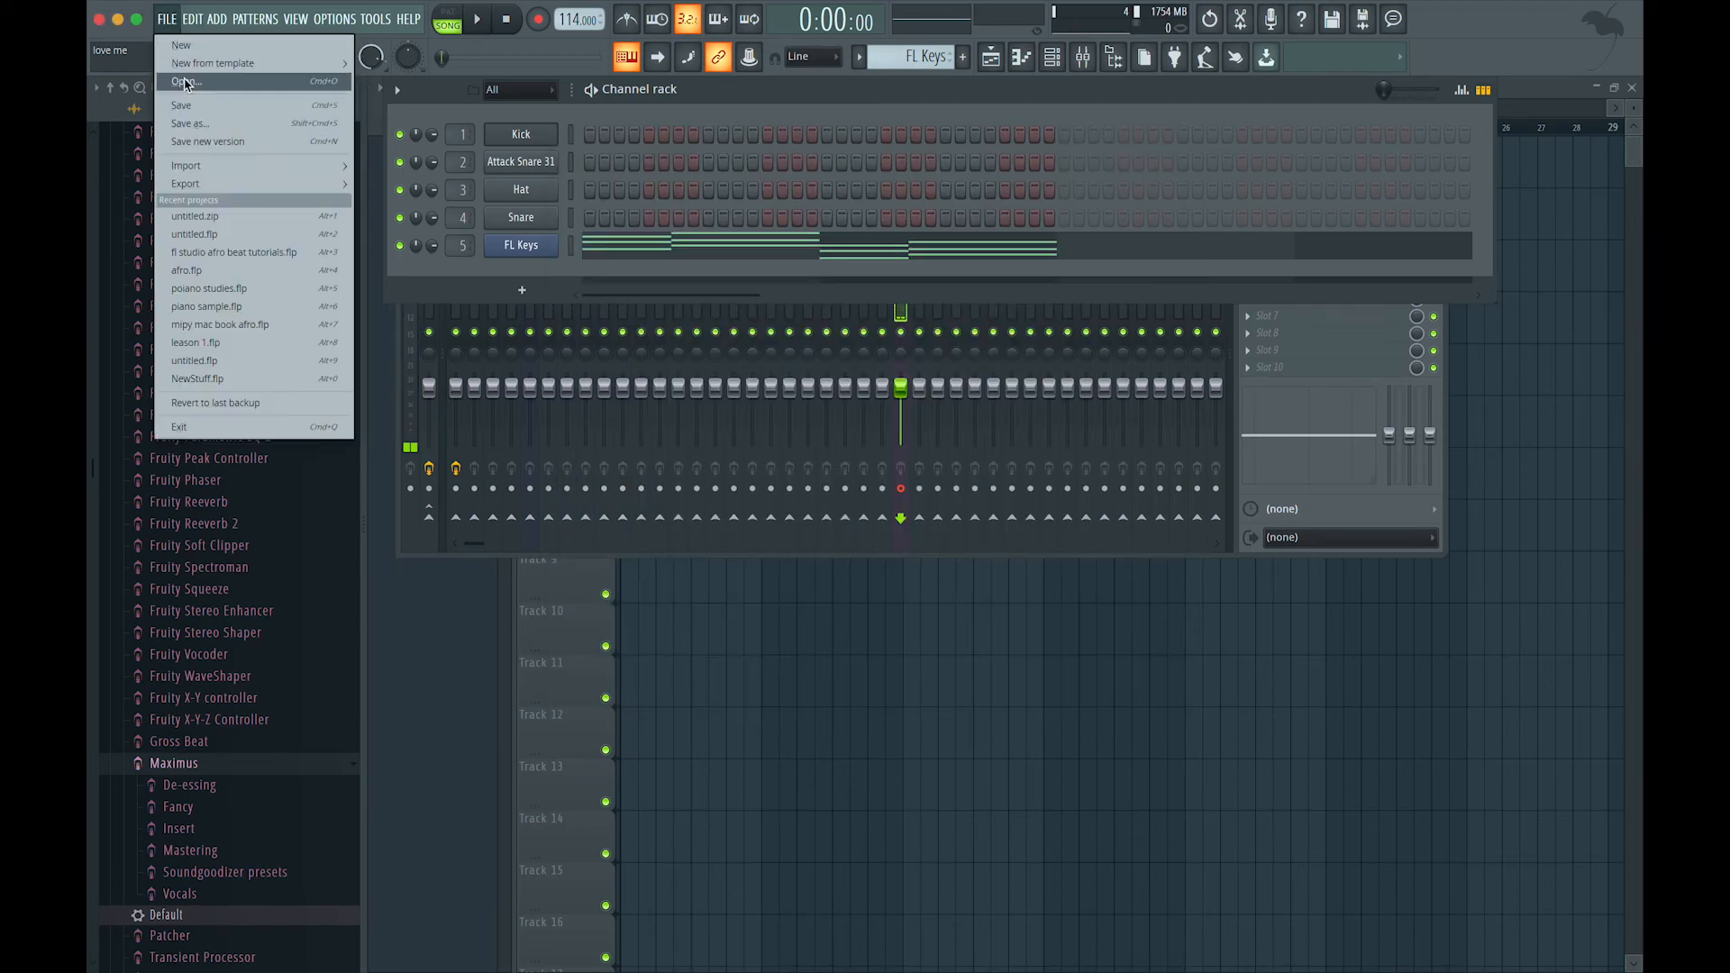
{"action": "mouse_move", "coordinate": [244, 184]}
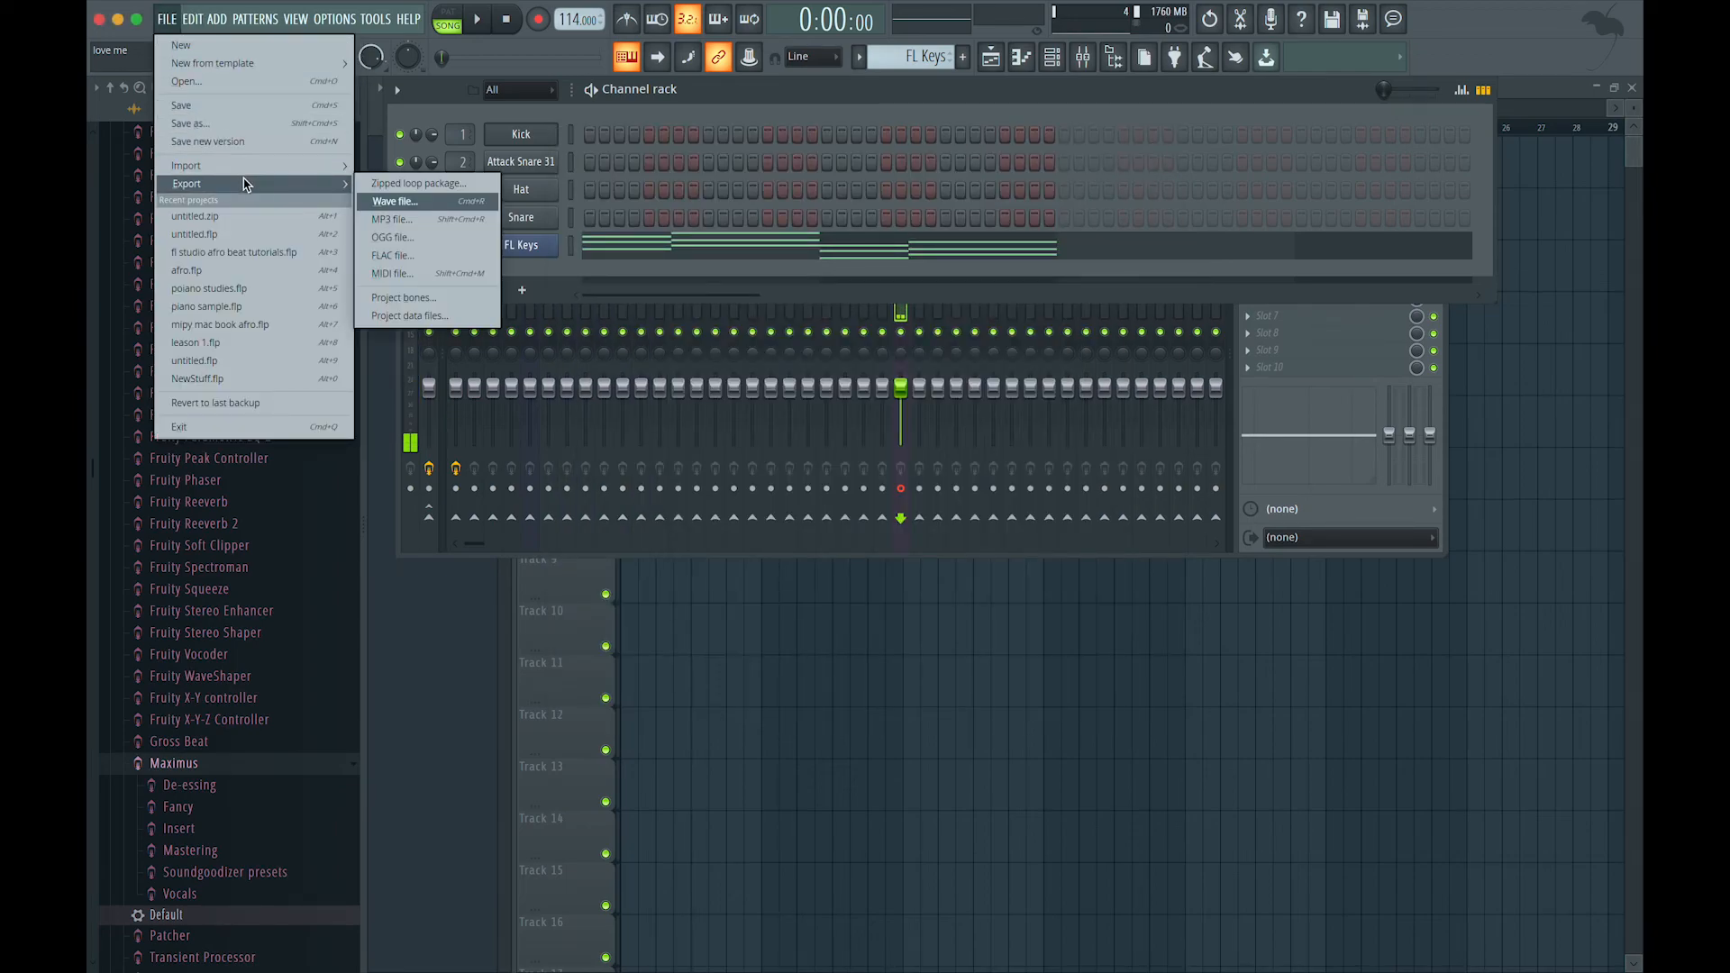
{"action": "left_click", "coordinate": [404, 219]}
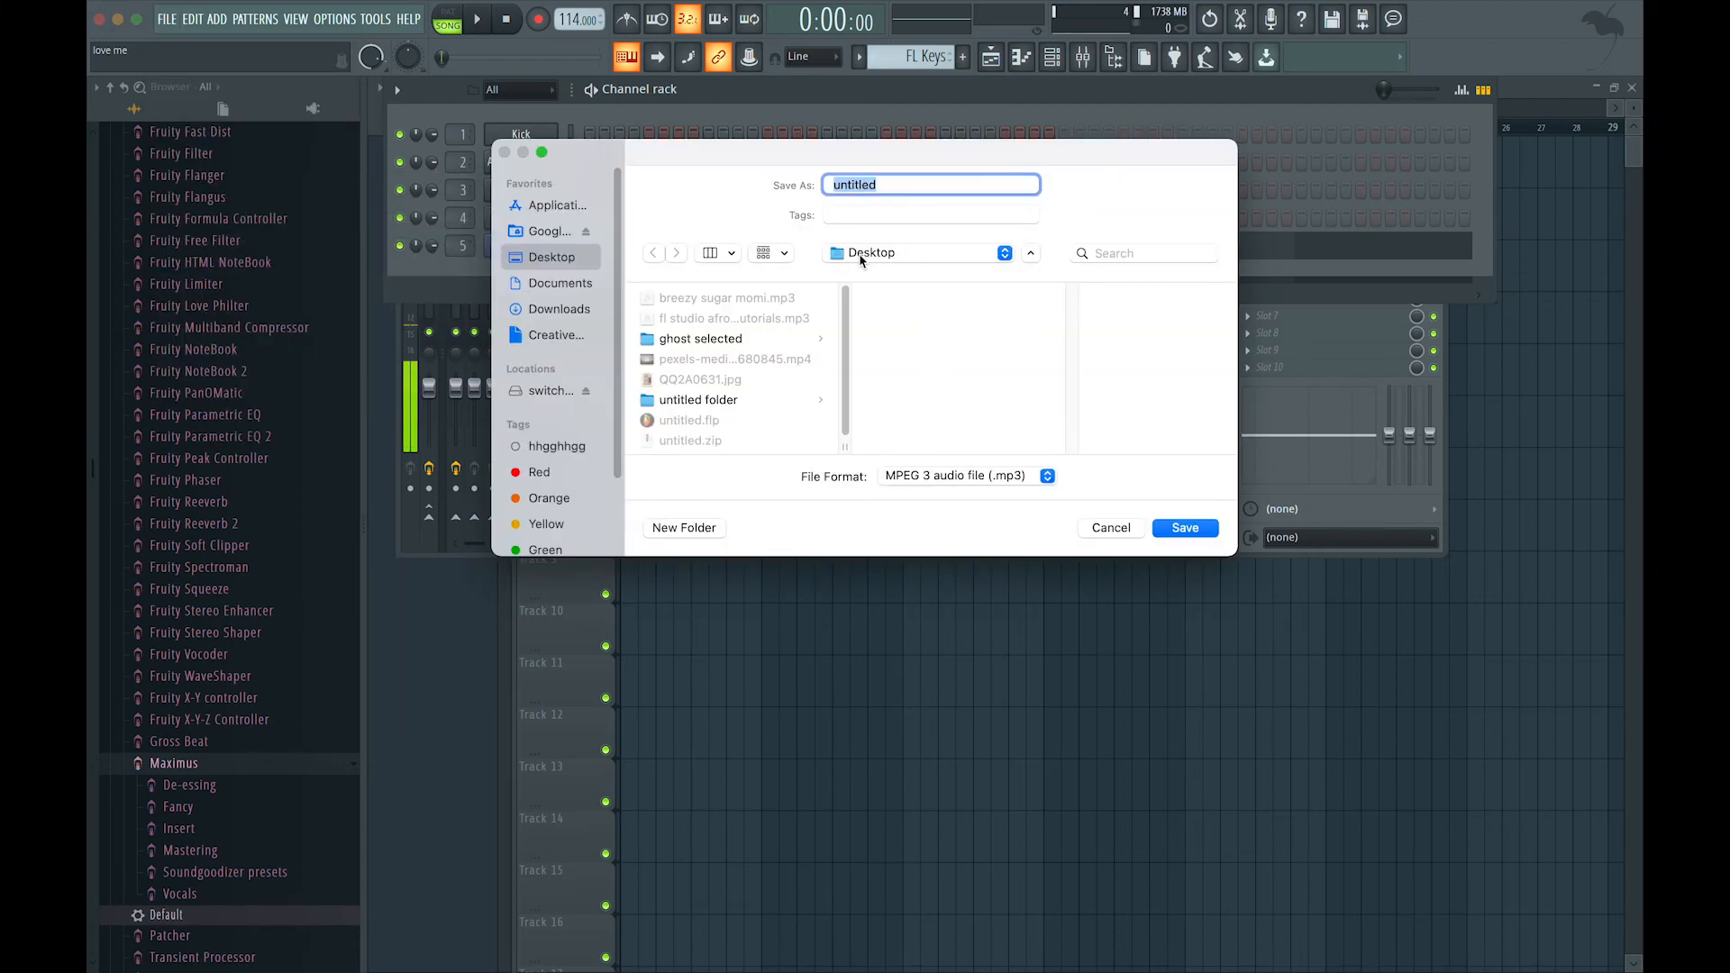
{"action": "right_click", "coordinate": [904, 187]}
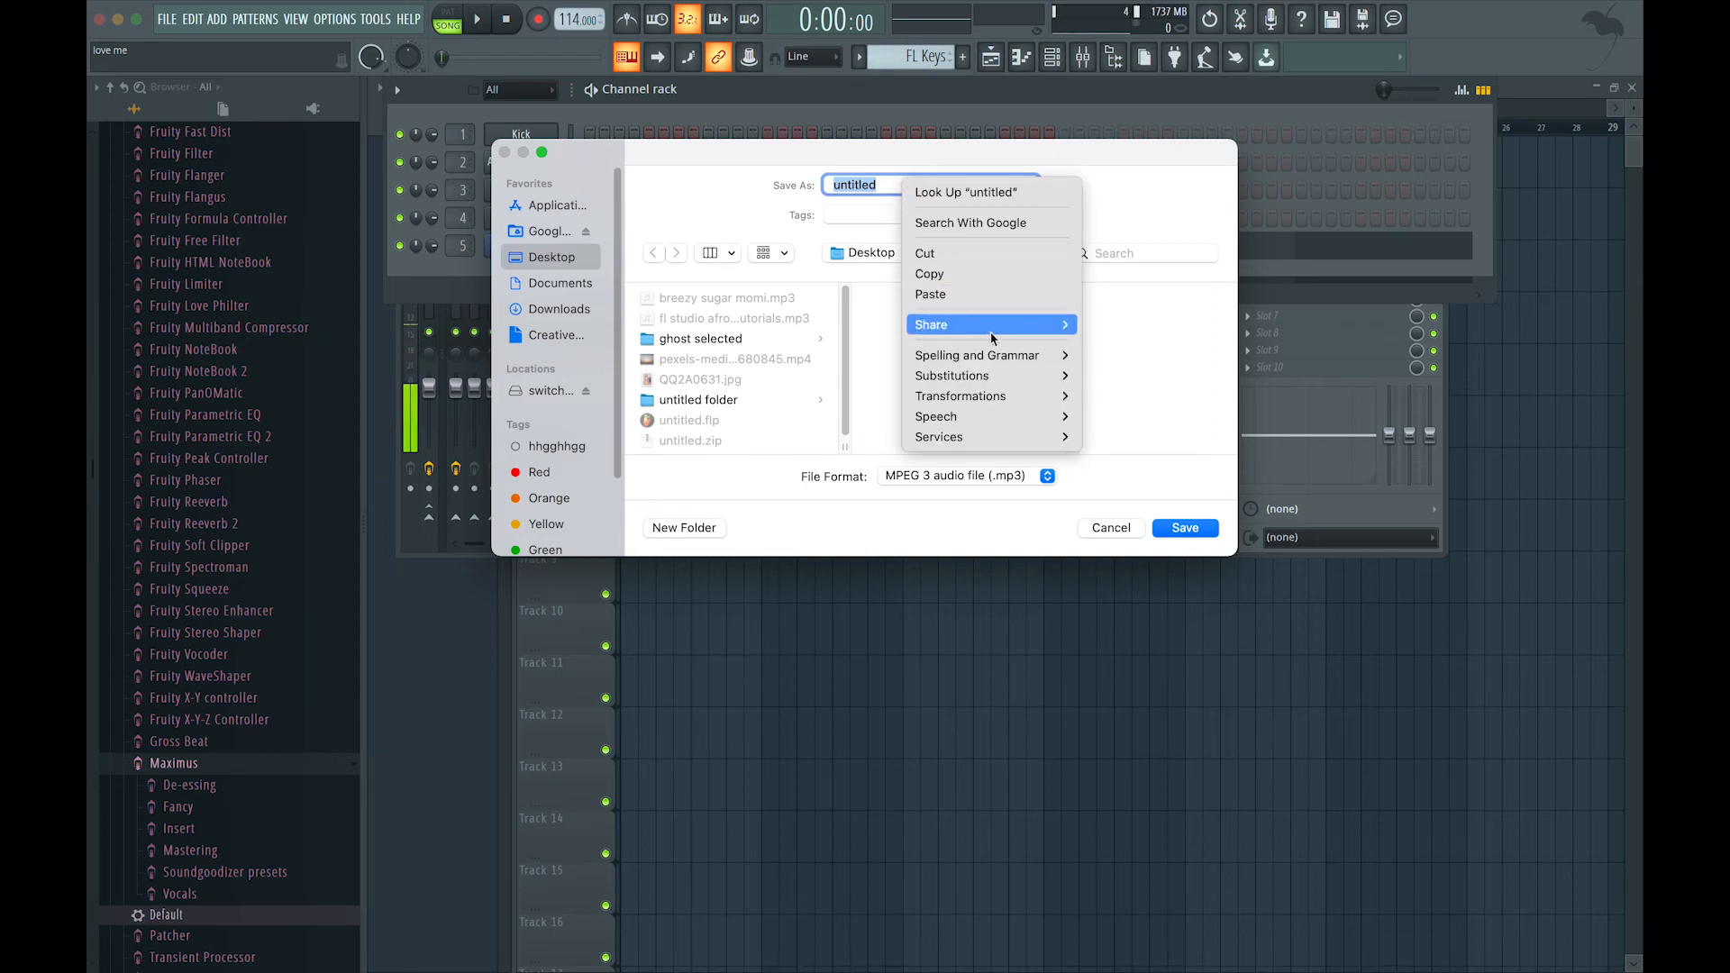
{"action": "left_click", "coordinate": [938, 295]}
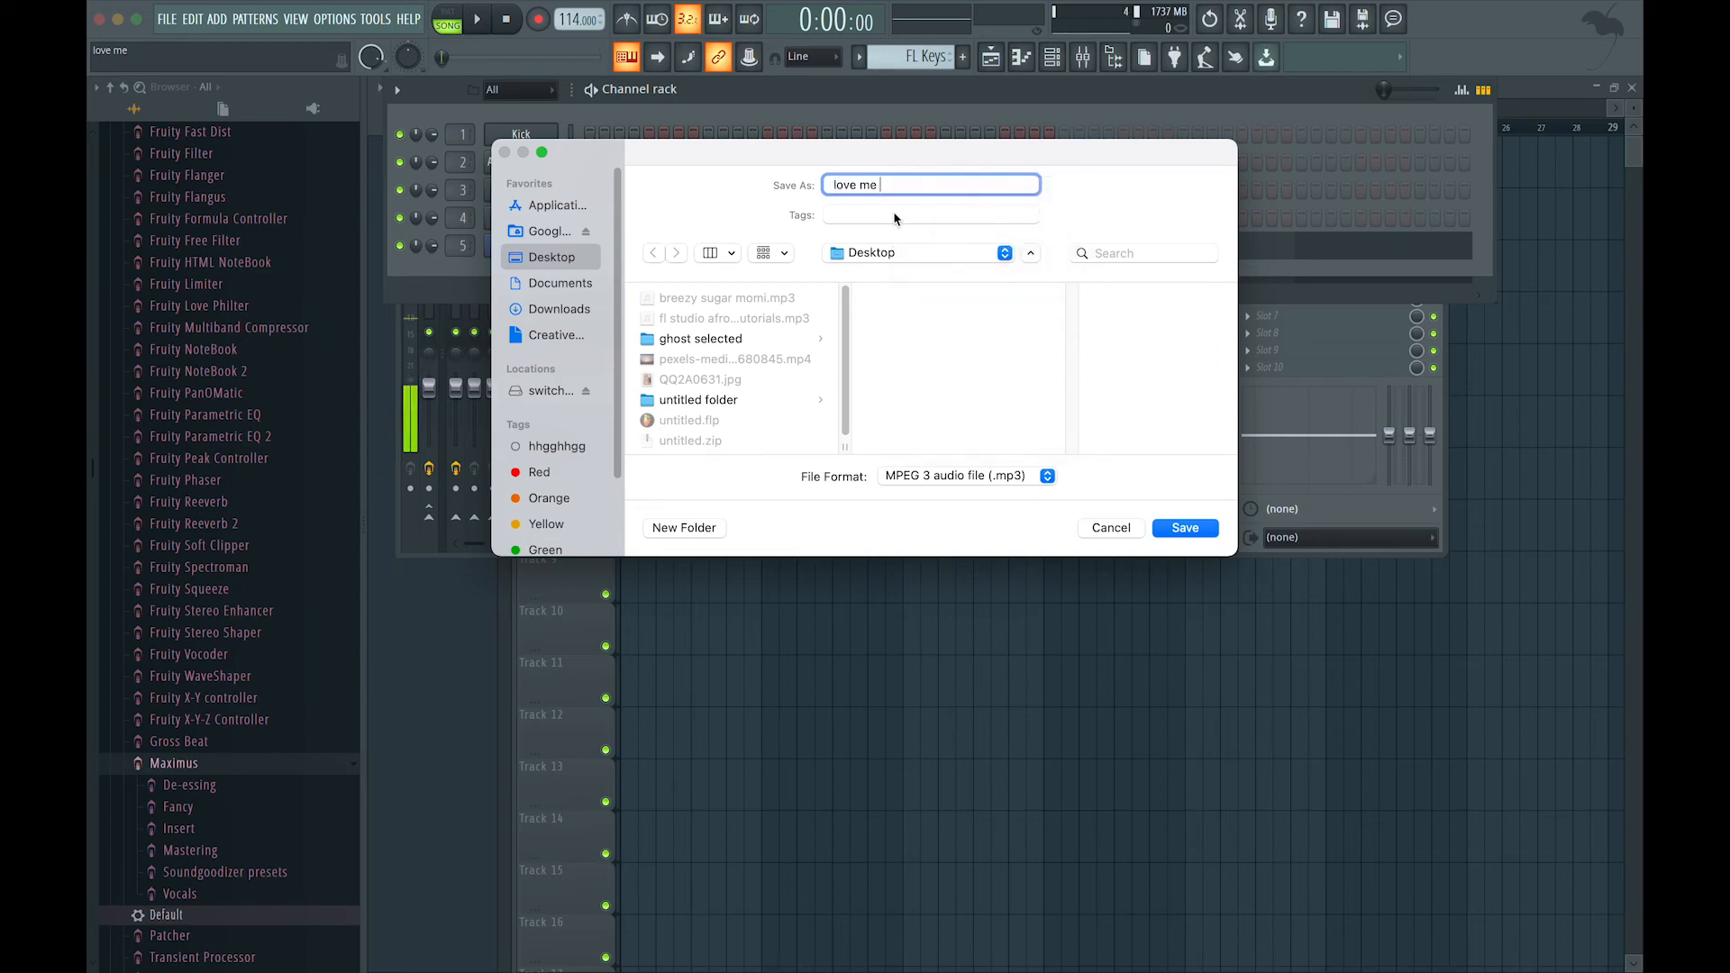
{"action": "left_click", "coordinate": [1185, 528]}
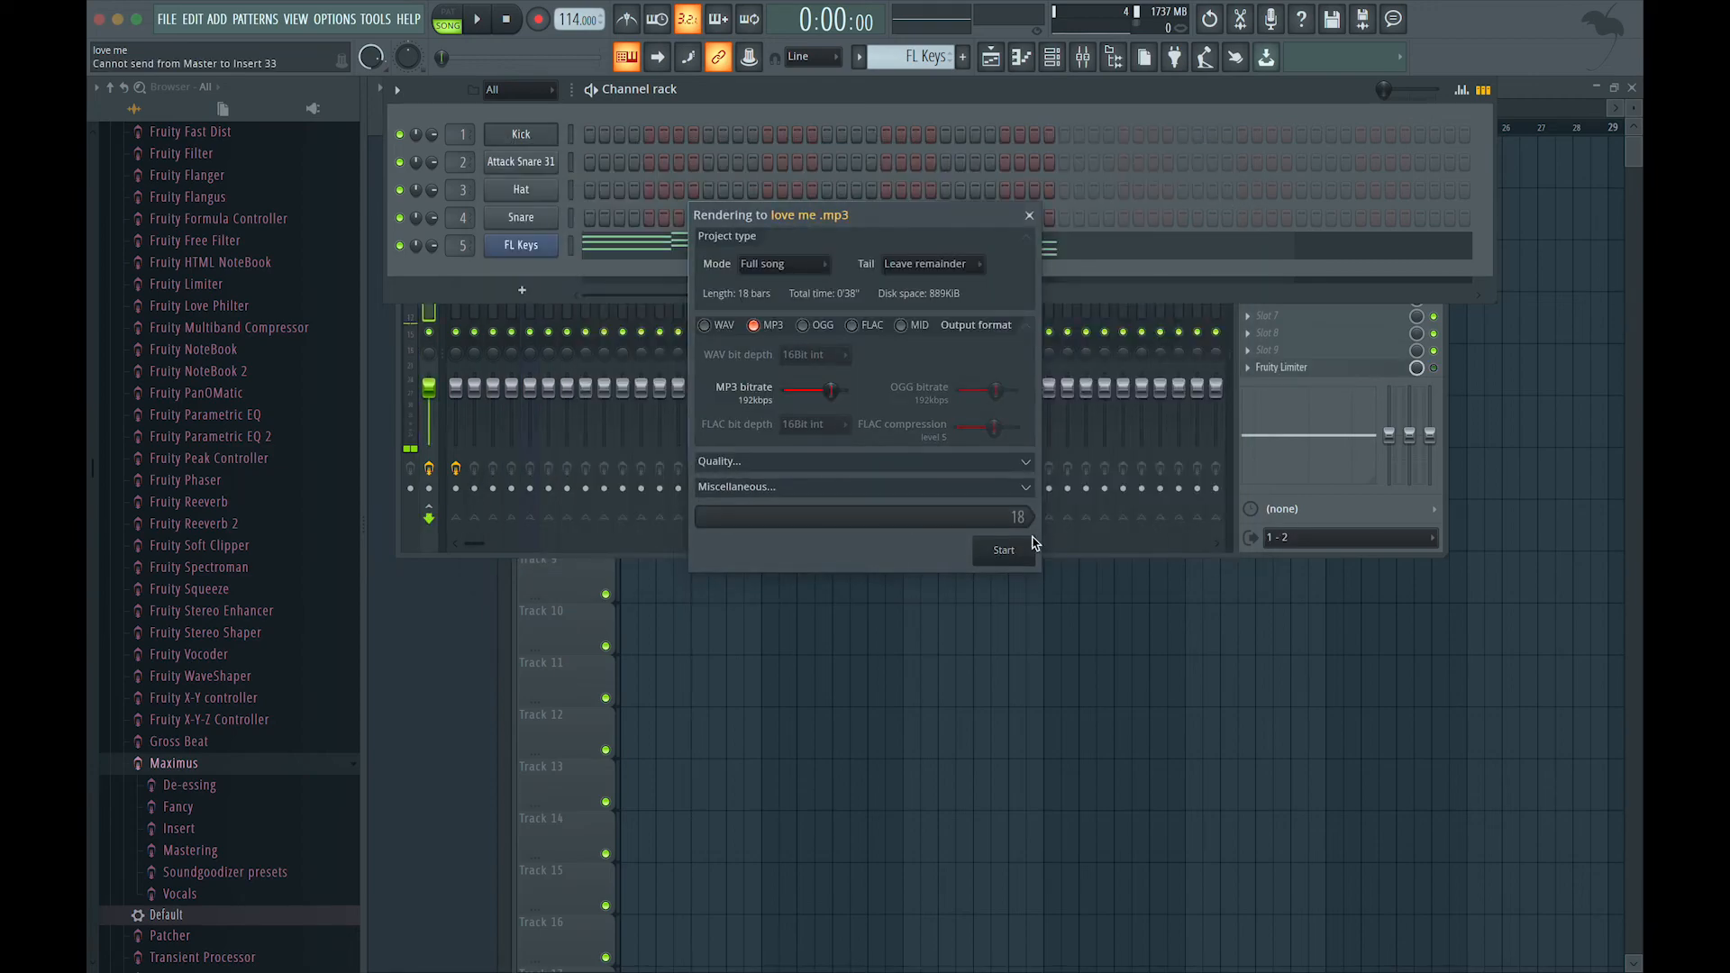
{"action": "left_click", "coordinate": [1003, 549]}
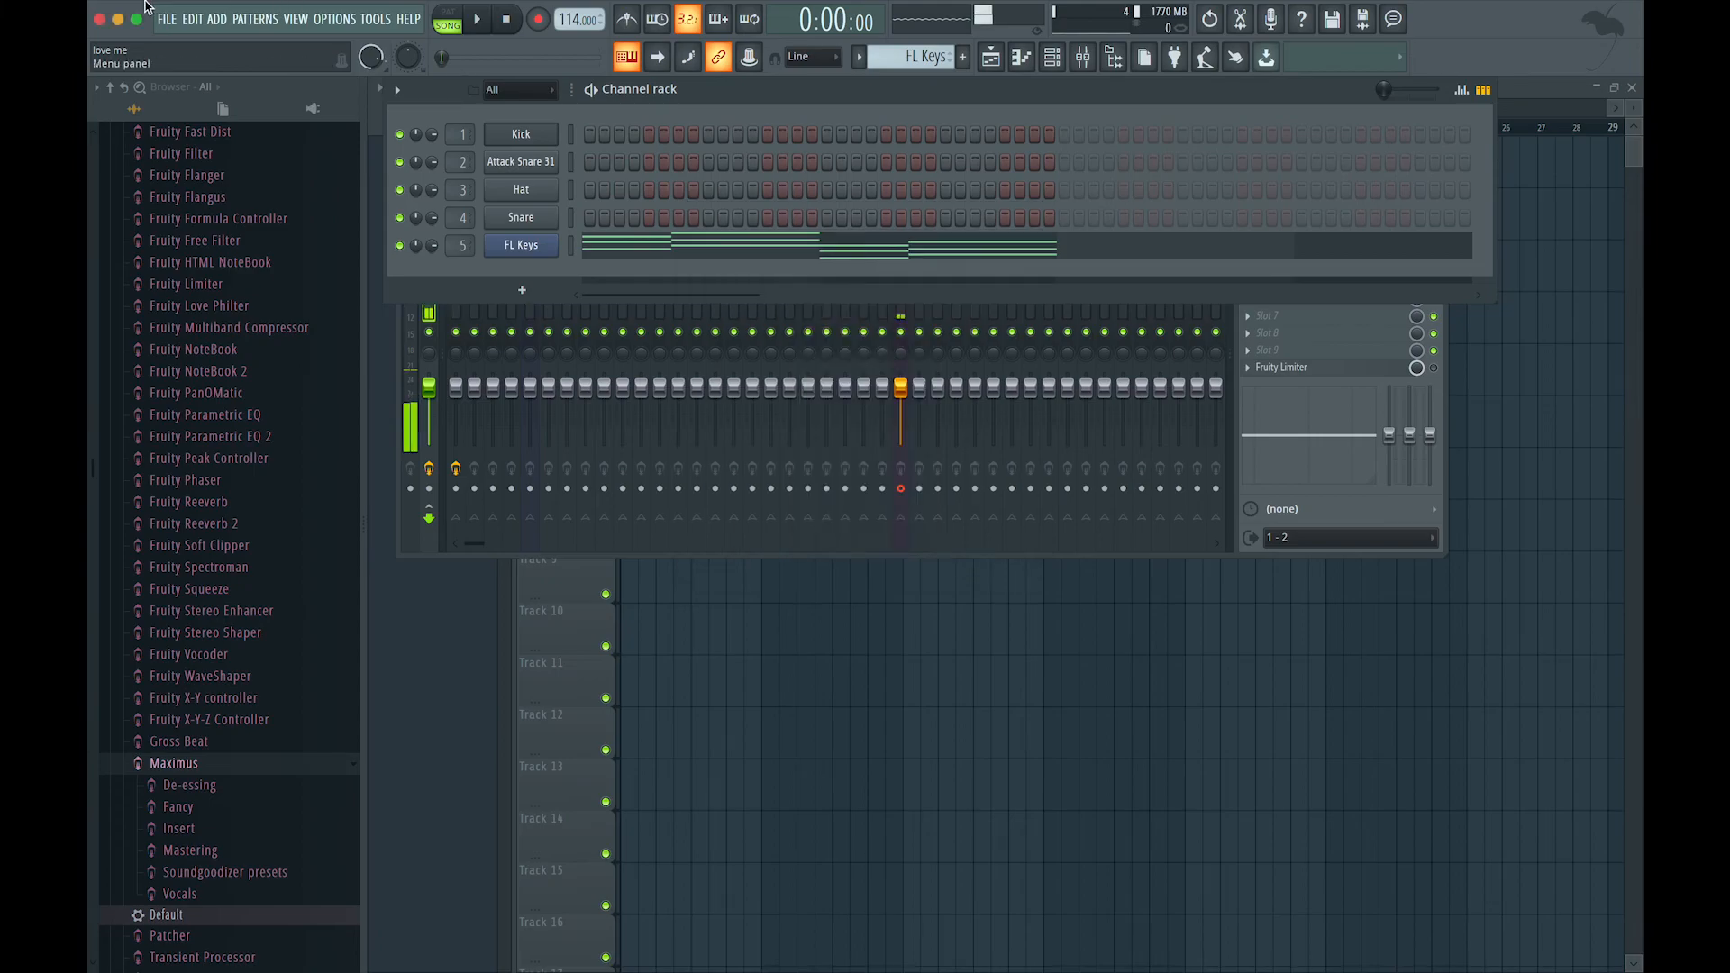
Switch to the desktop, play the exported "love me .mp3" from the Earlier stack in Music, and pause playback.
{"action": "left_click", "coordinate": [116, 19]}
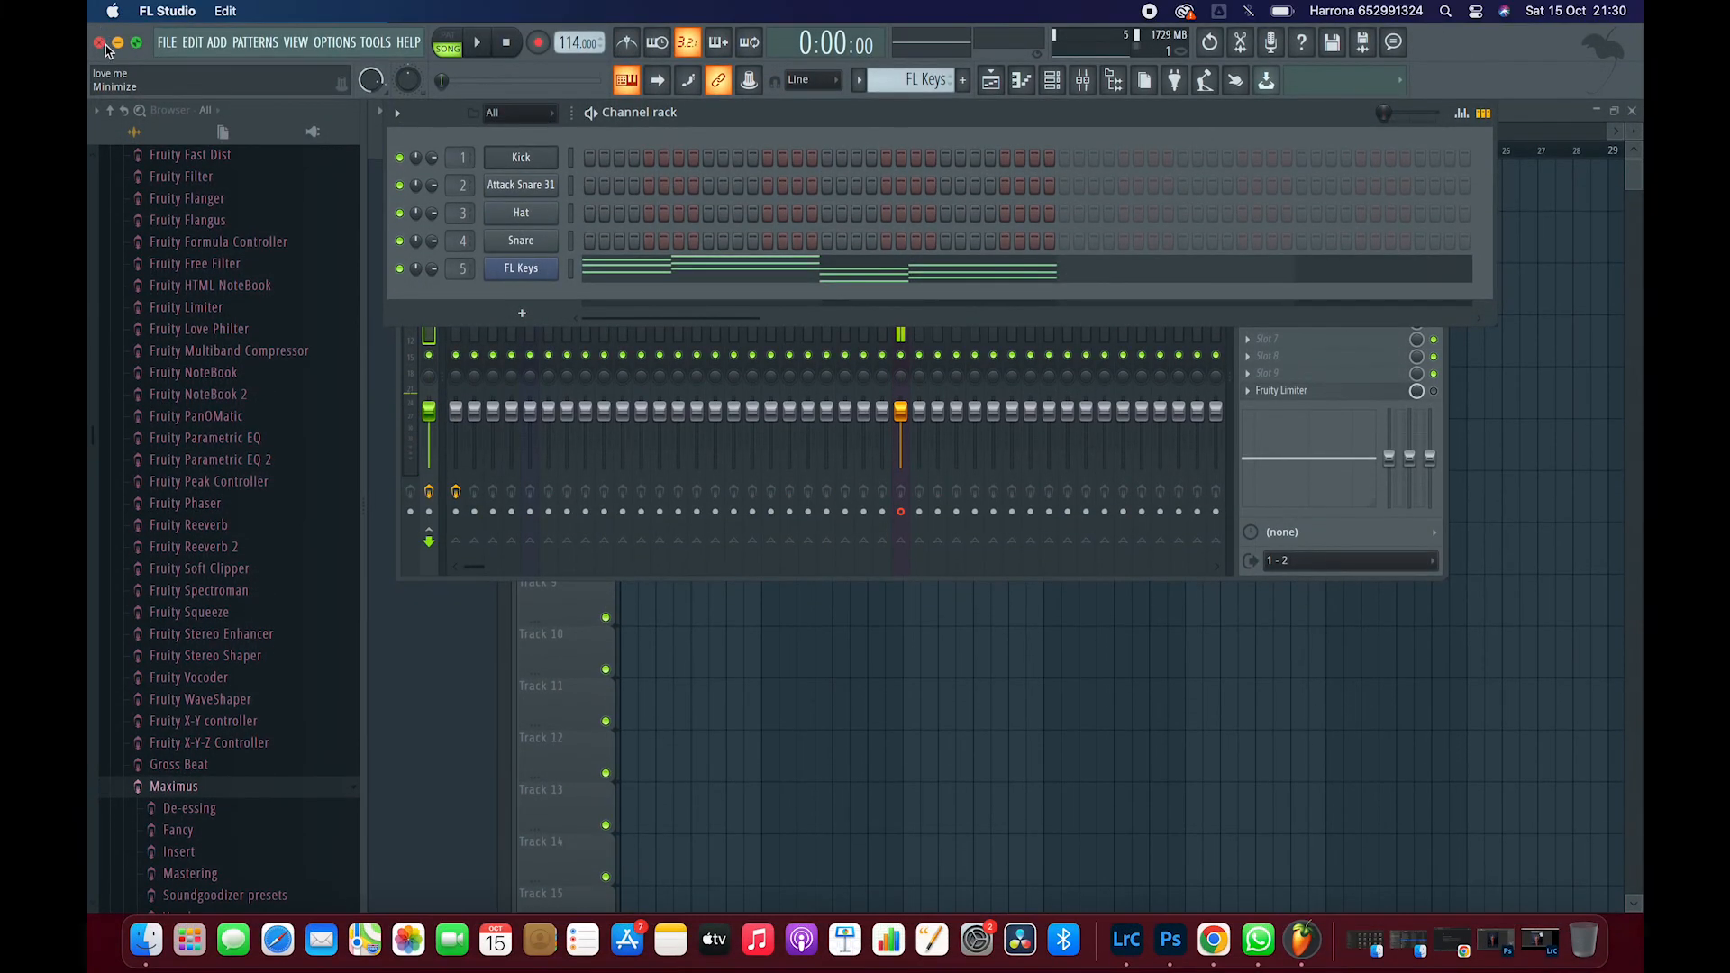
{"action": "left_click", "coordinate": [118, 45]}
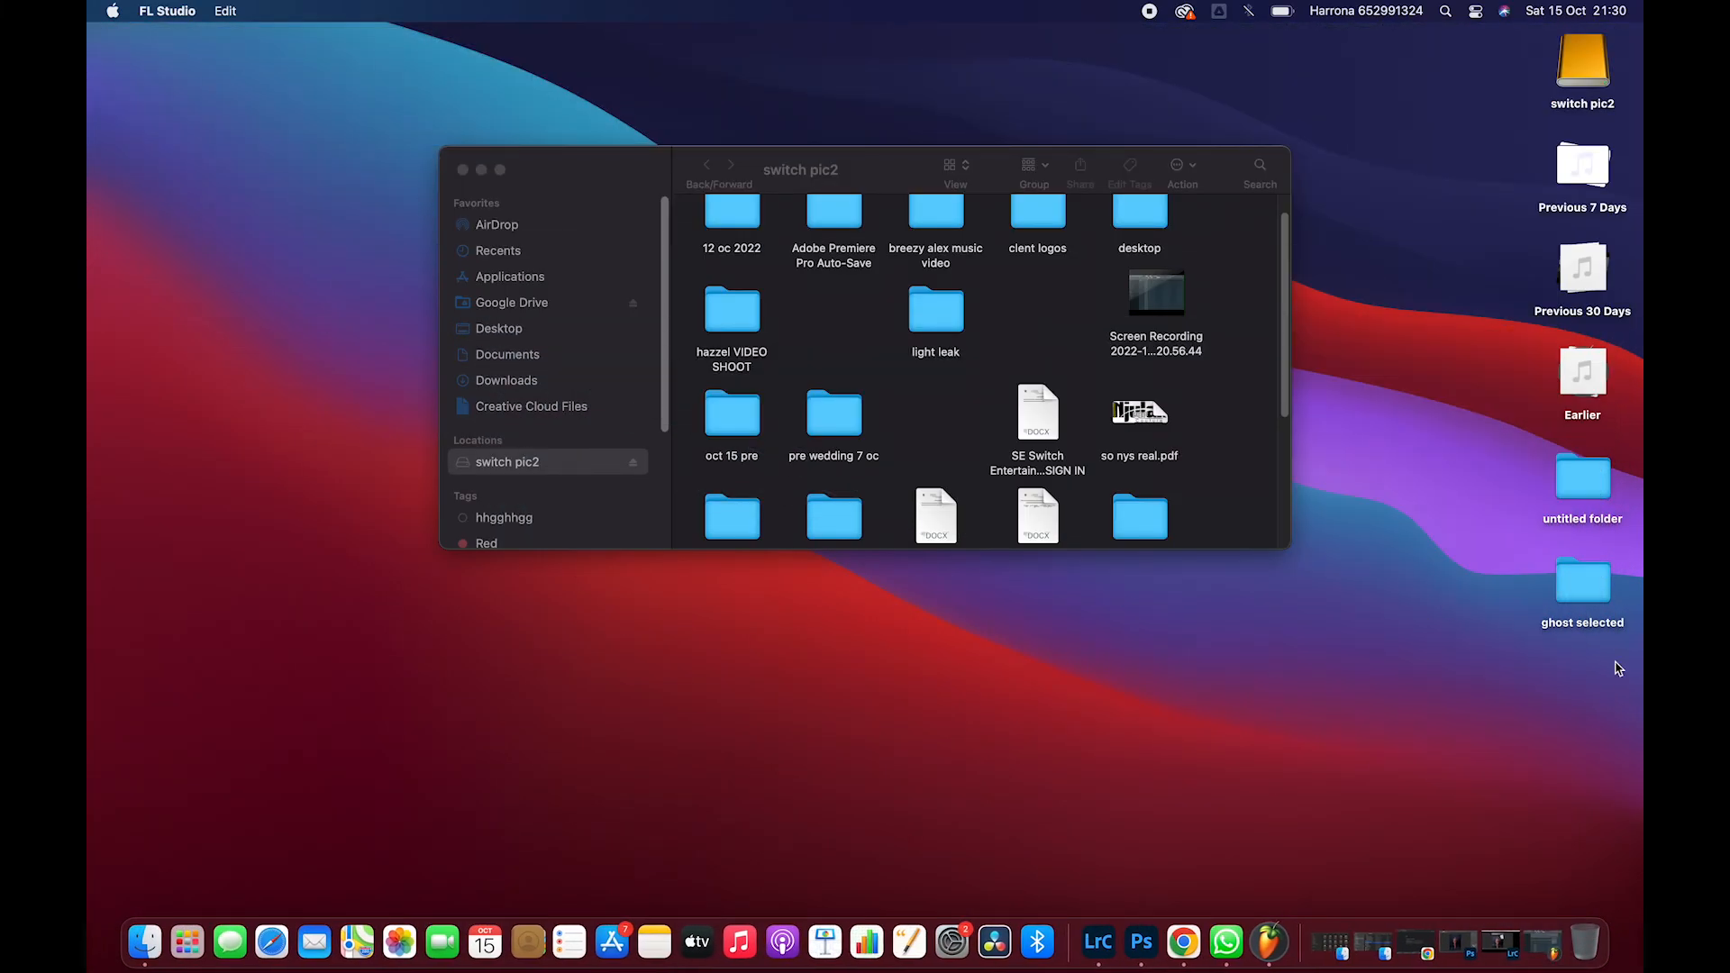
{"action": "left_click", "coordinate": [1589, 386]}
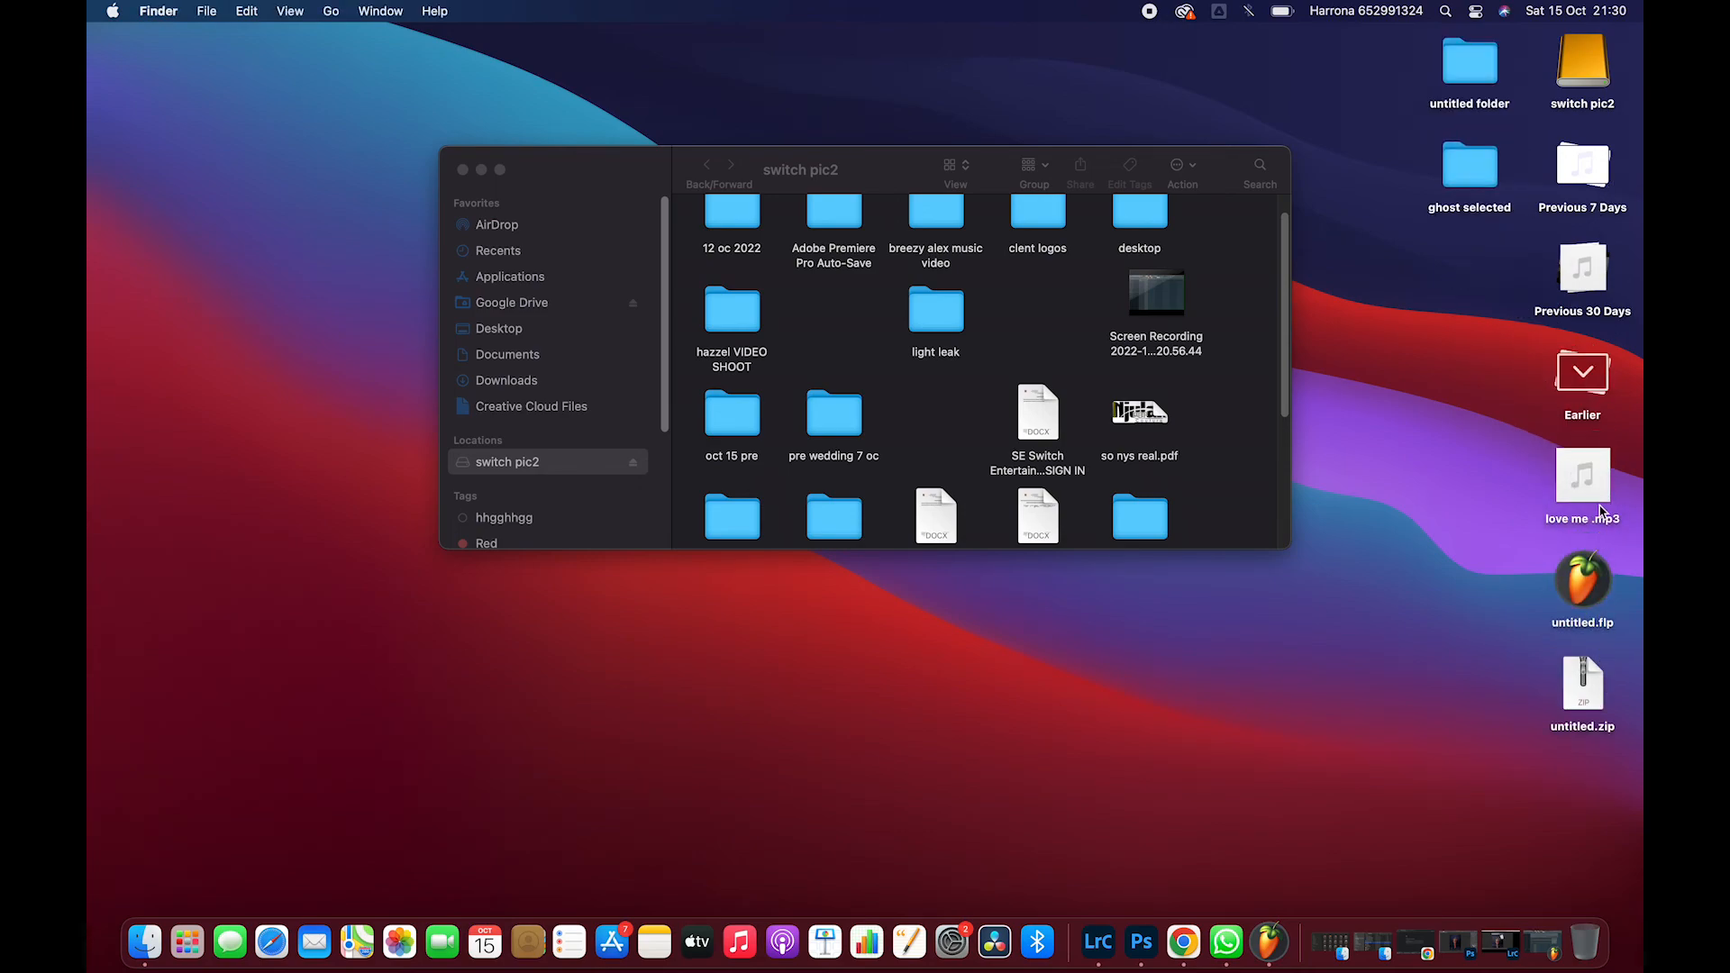
{"action": "mouse_move", "coordinate": [1597, 505]}
{"action": "double_click", "coordinate": [1594, 512]}
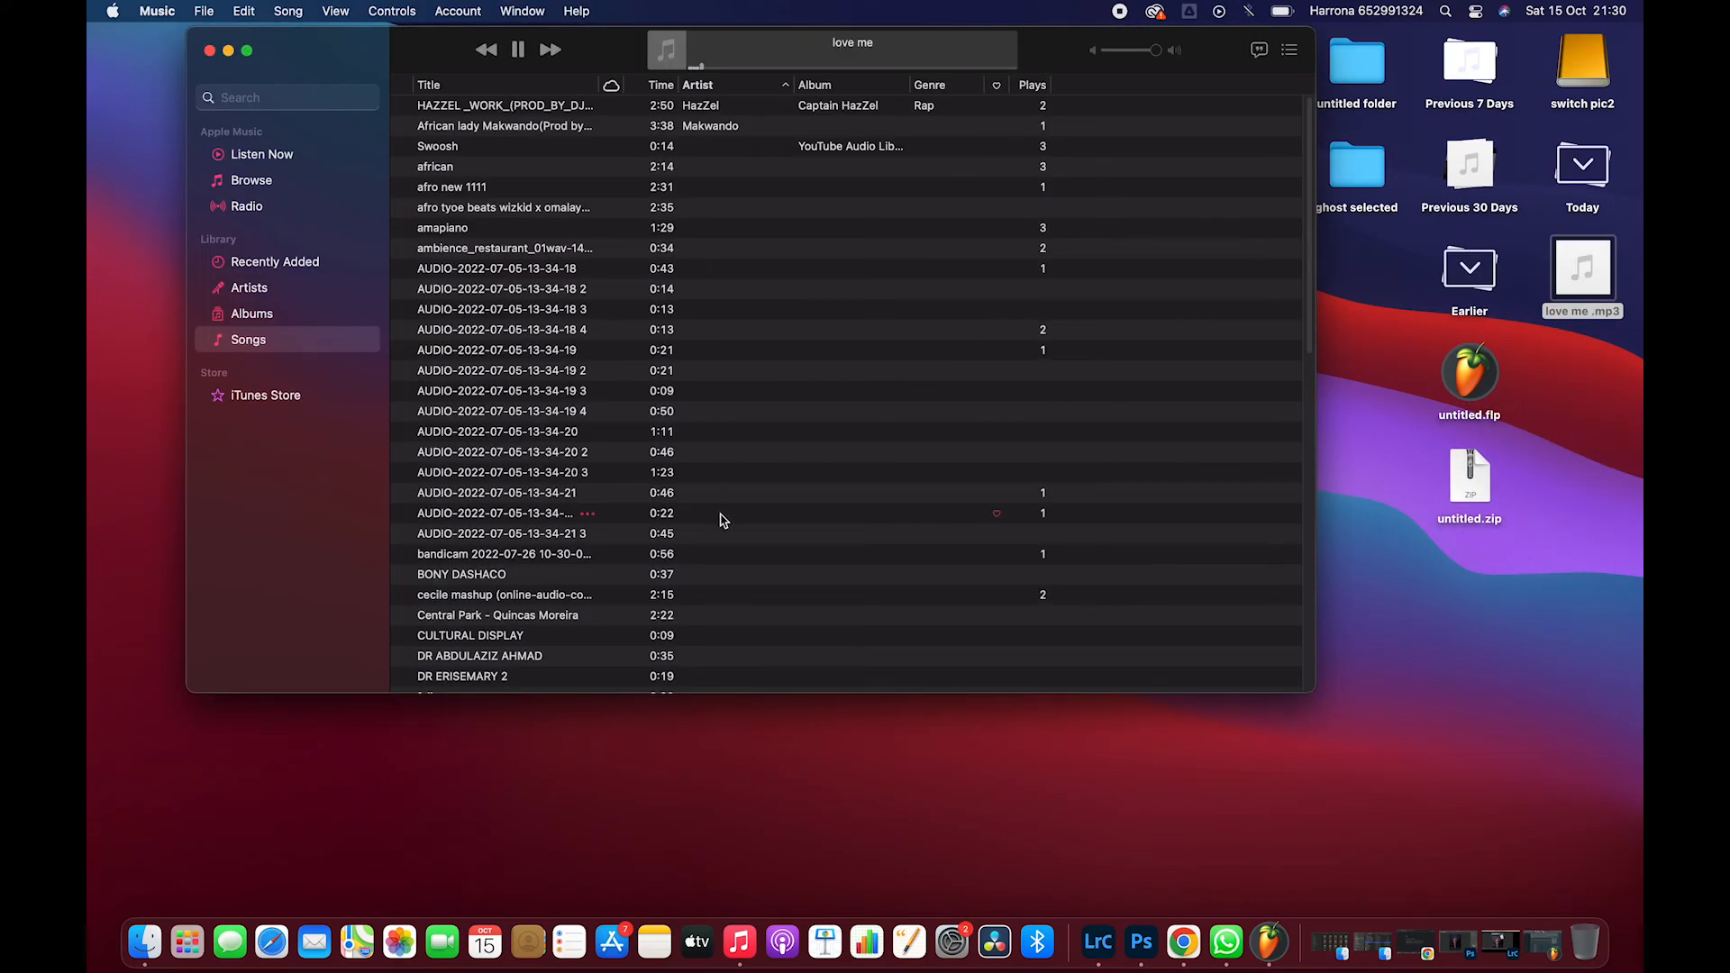
{"action": "left_click", "coordinate": [210, 51]}
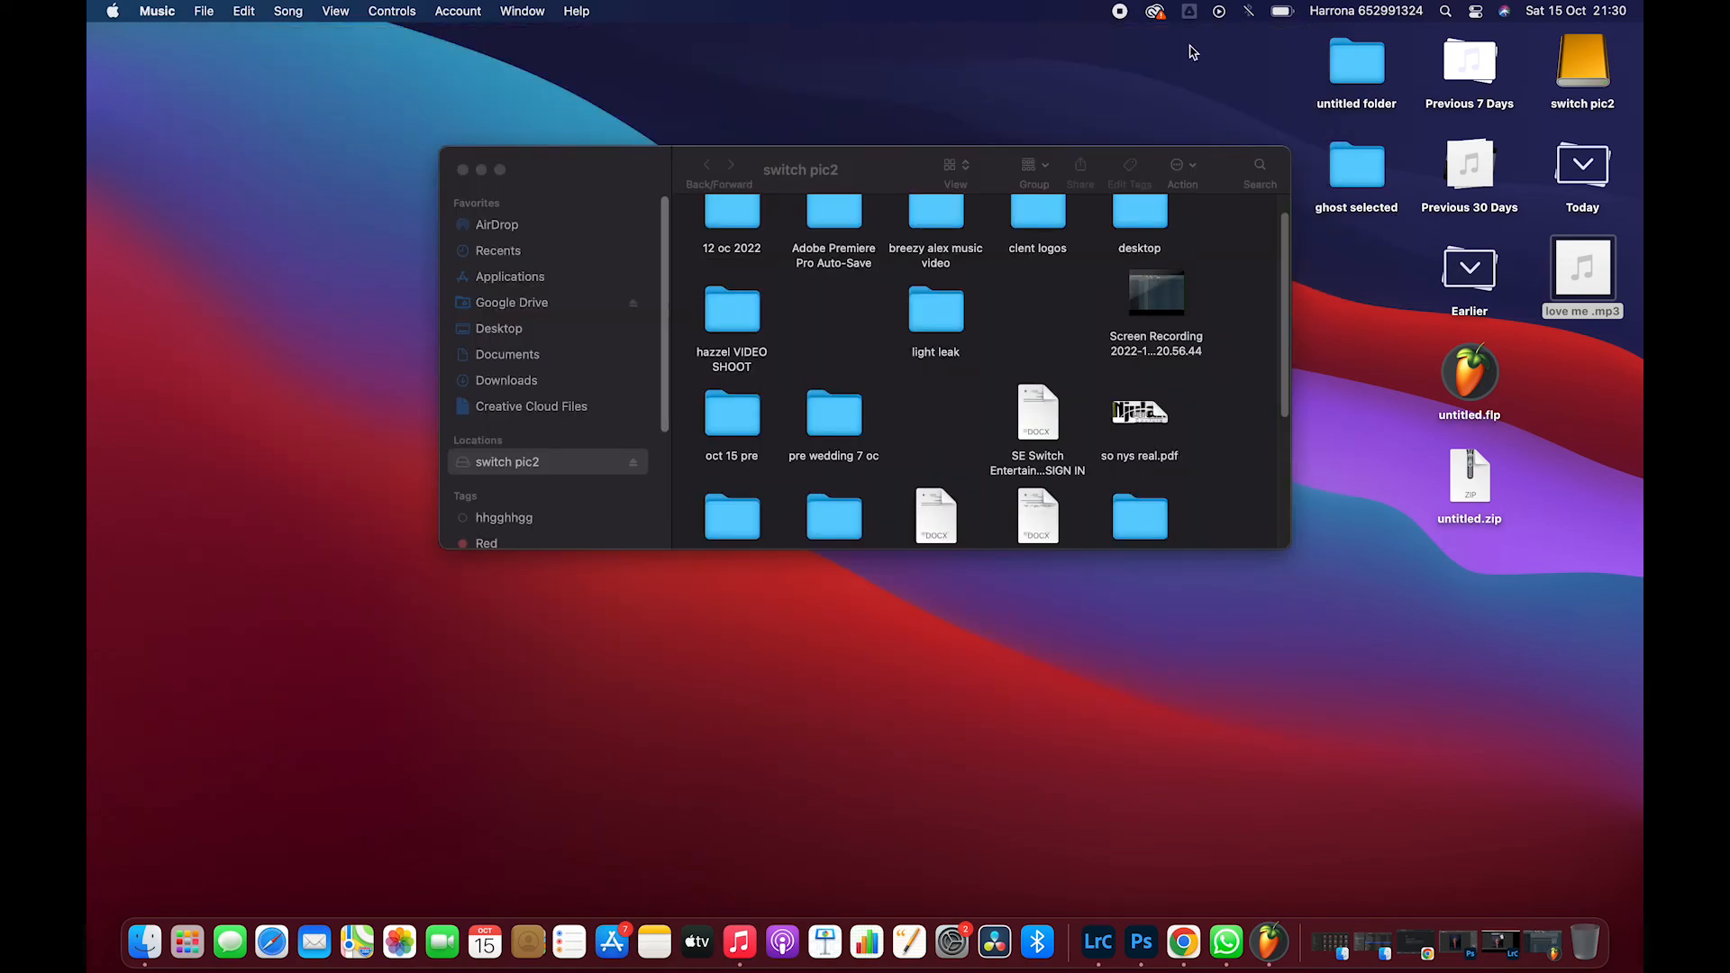
{"action": "left_click", "coordinate": [1224, 10]}
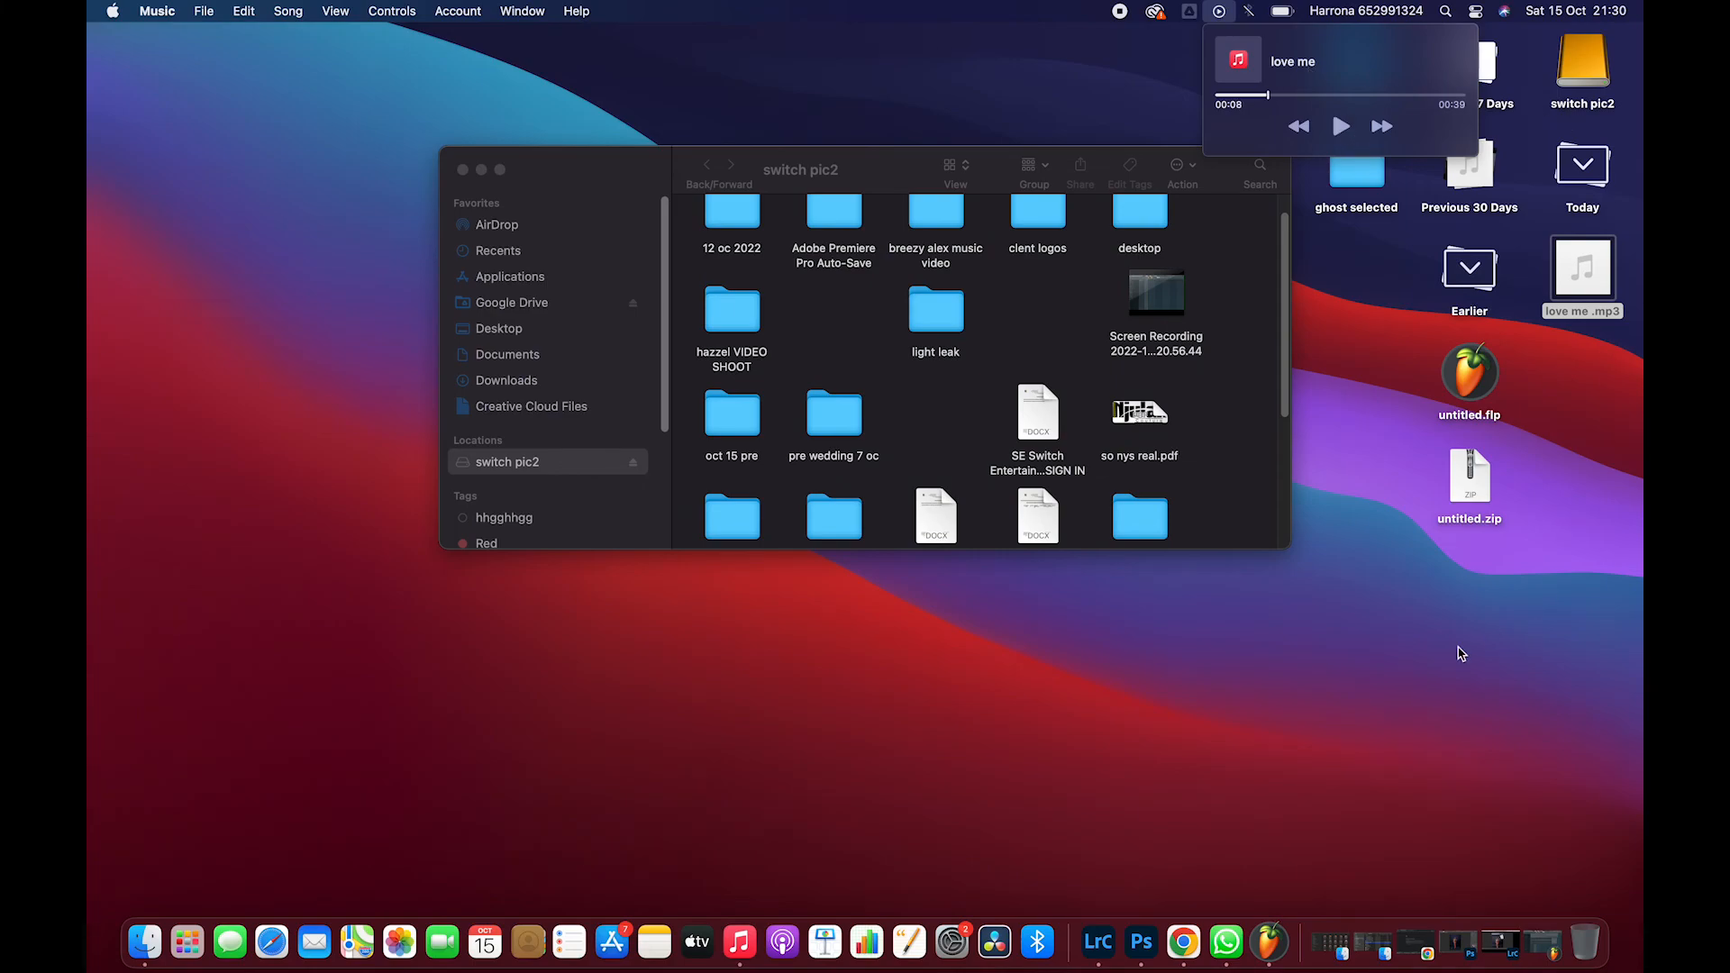
Return to FL Studio and review the playlist, piano roll, channel rack and mixer one after another.
{"action": "left_click", "coordinate": [1289, 963]}
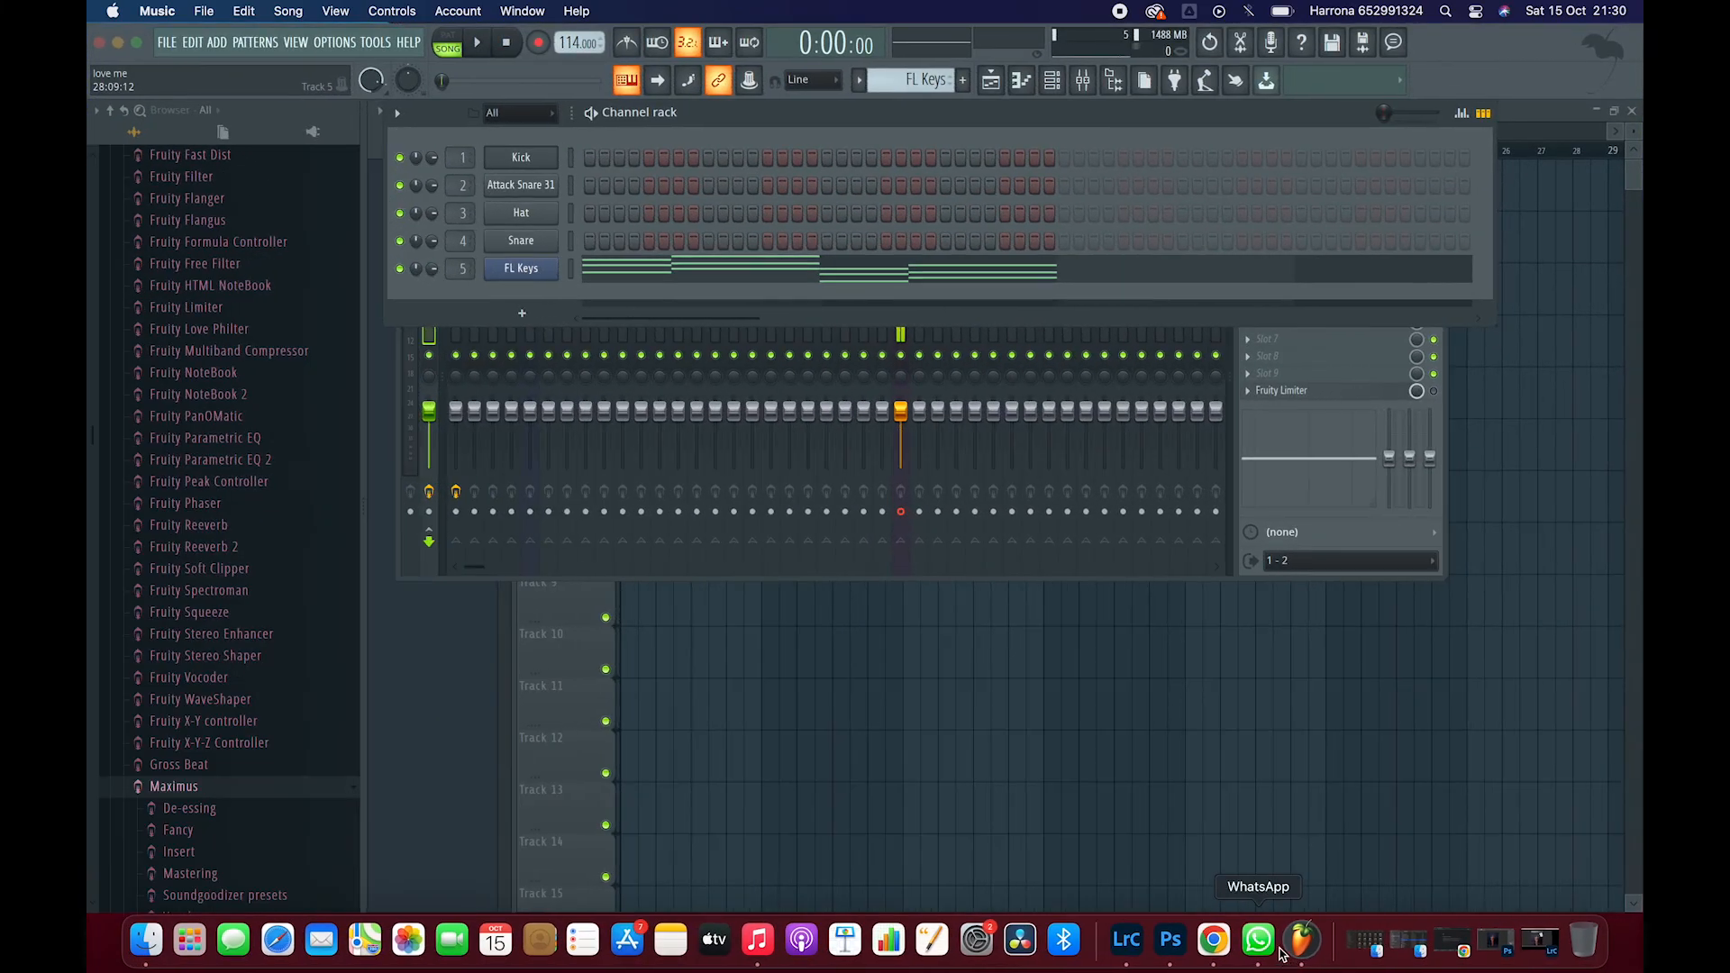
{"action": "left_click", "coordinate": [990, 80]}
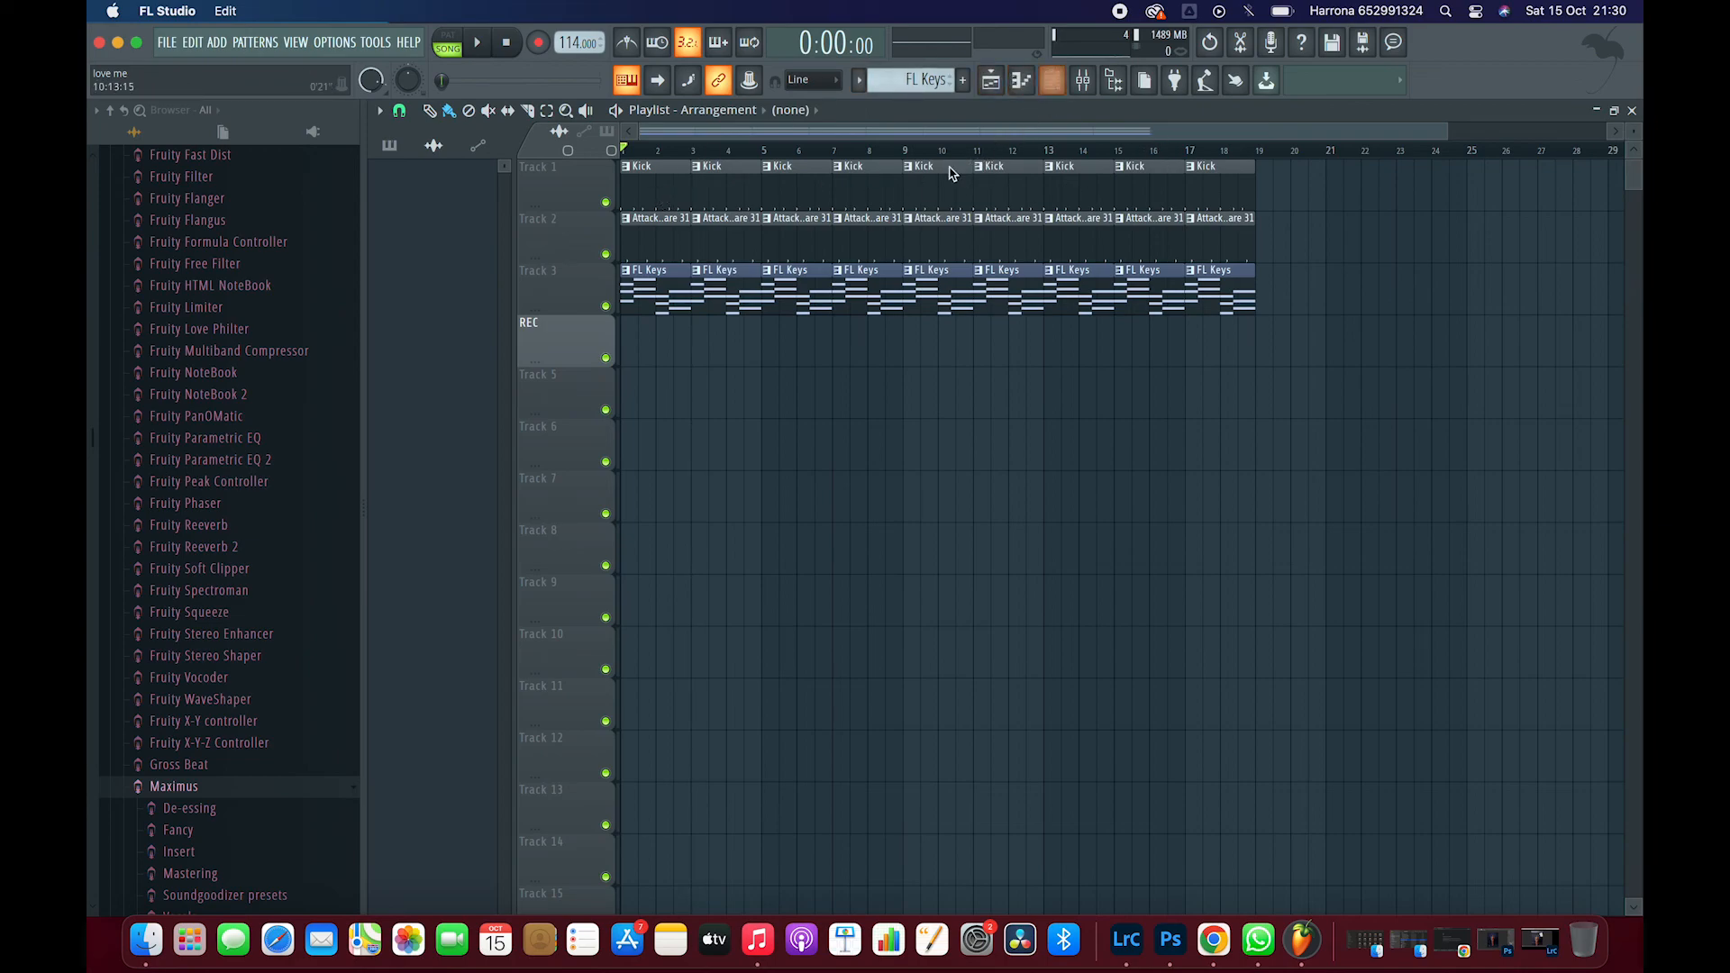
{"action": "left_click", "coordinate": [990, 80]}
{"action": "left_click", "coordinate": [991, 81]}
{"action": "left_click", "coordinate": [1024, 83]}
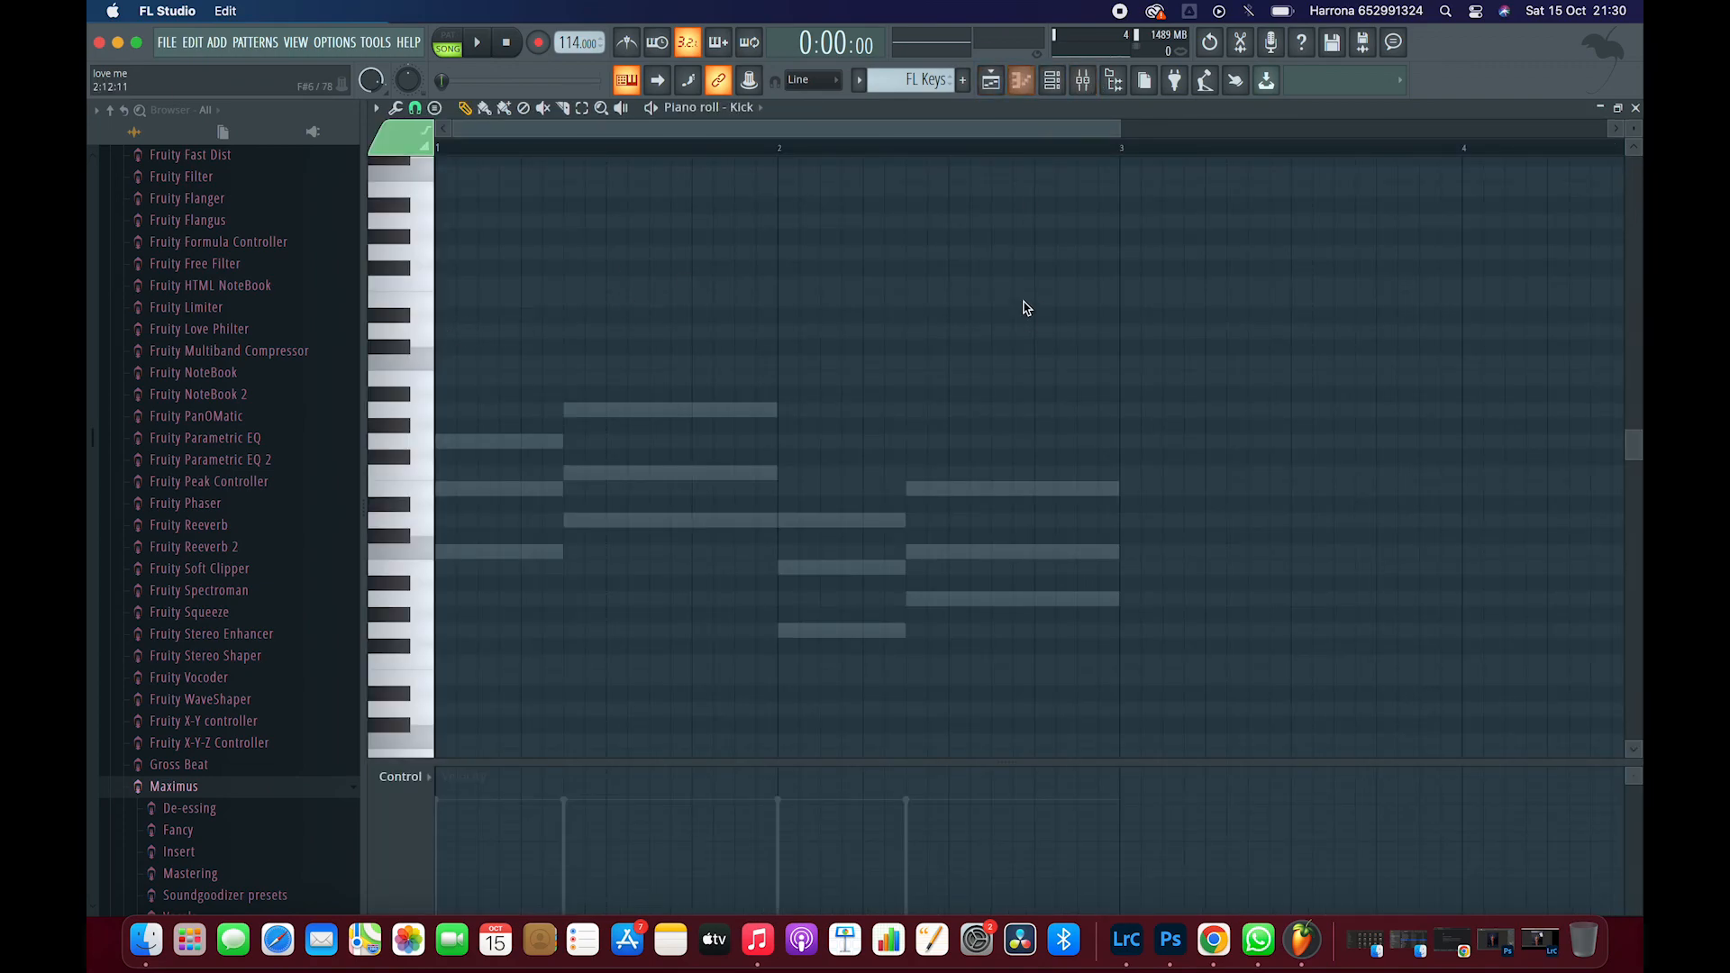
{"action": "left_click", "coordinate": [1023, 86]}
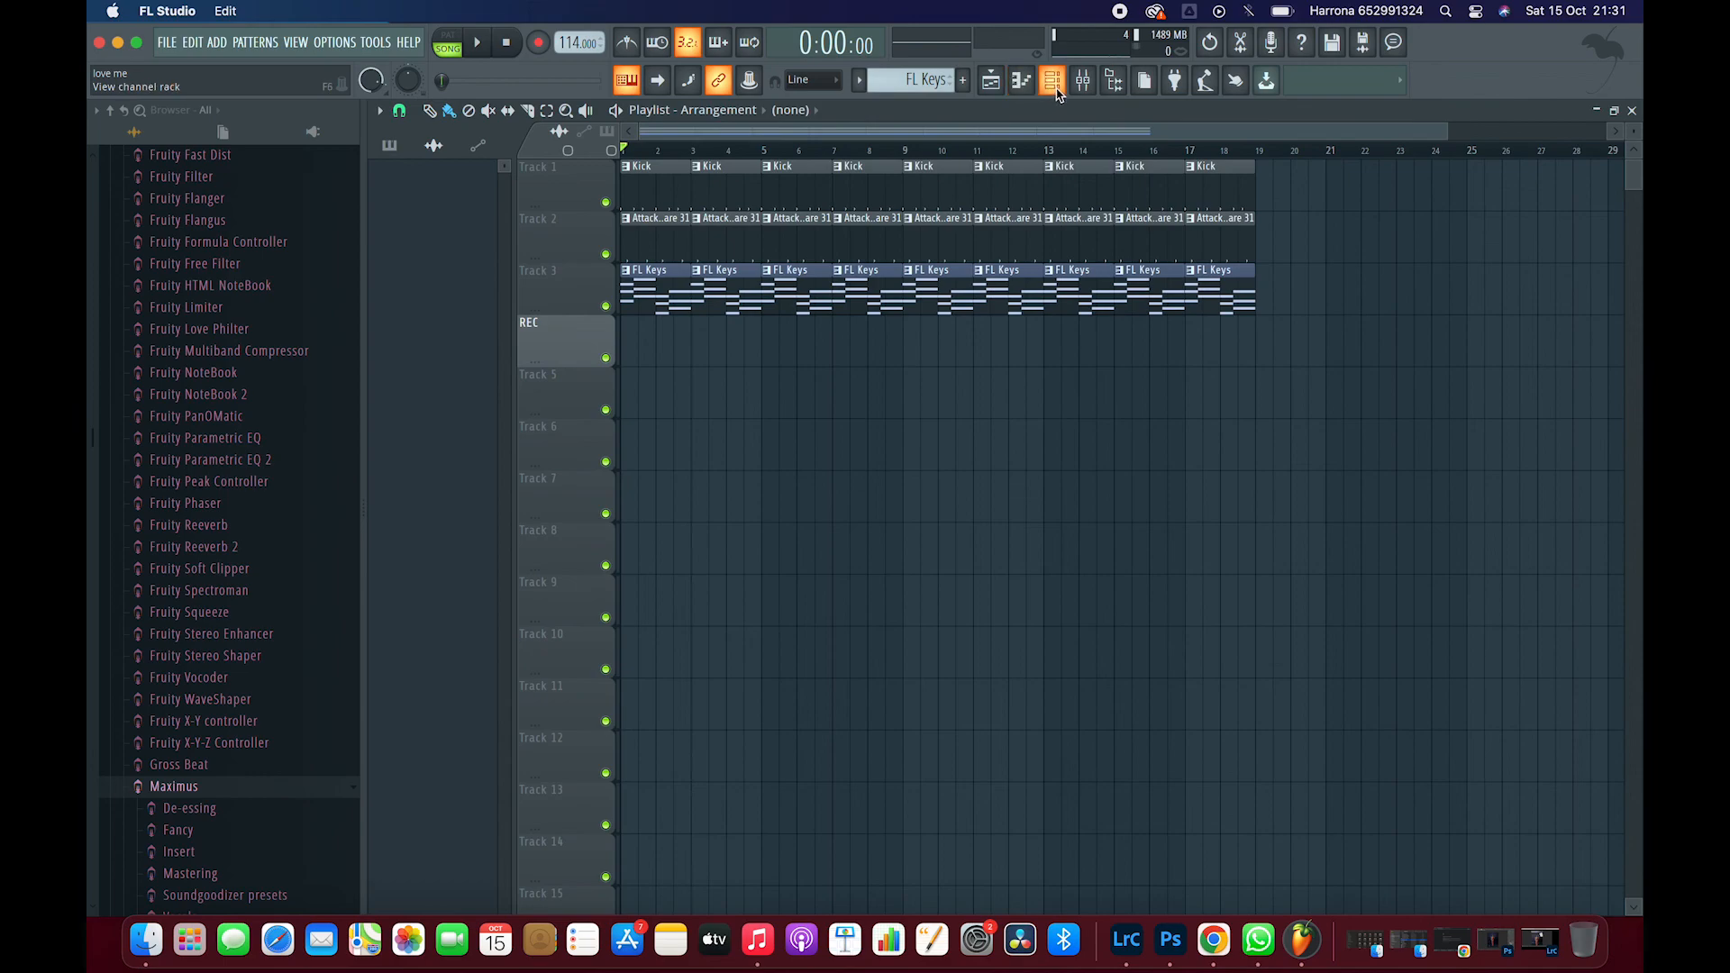
{"action": "left_click", "coordinate": [1055, 87]}
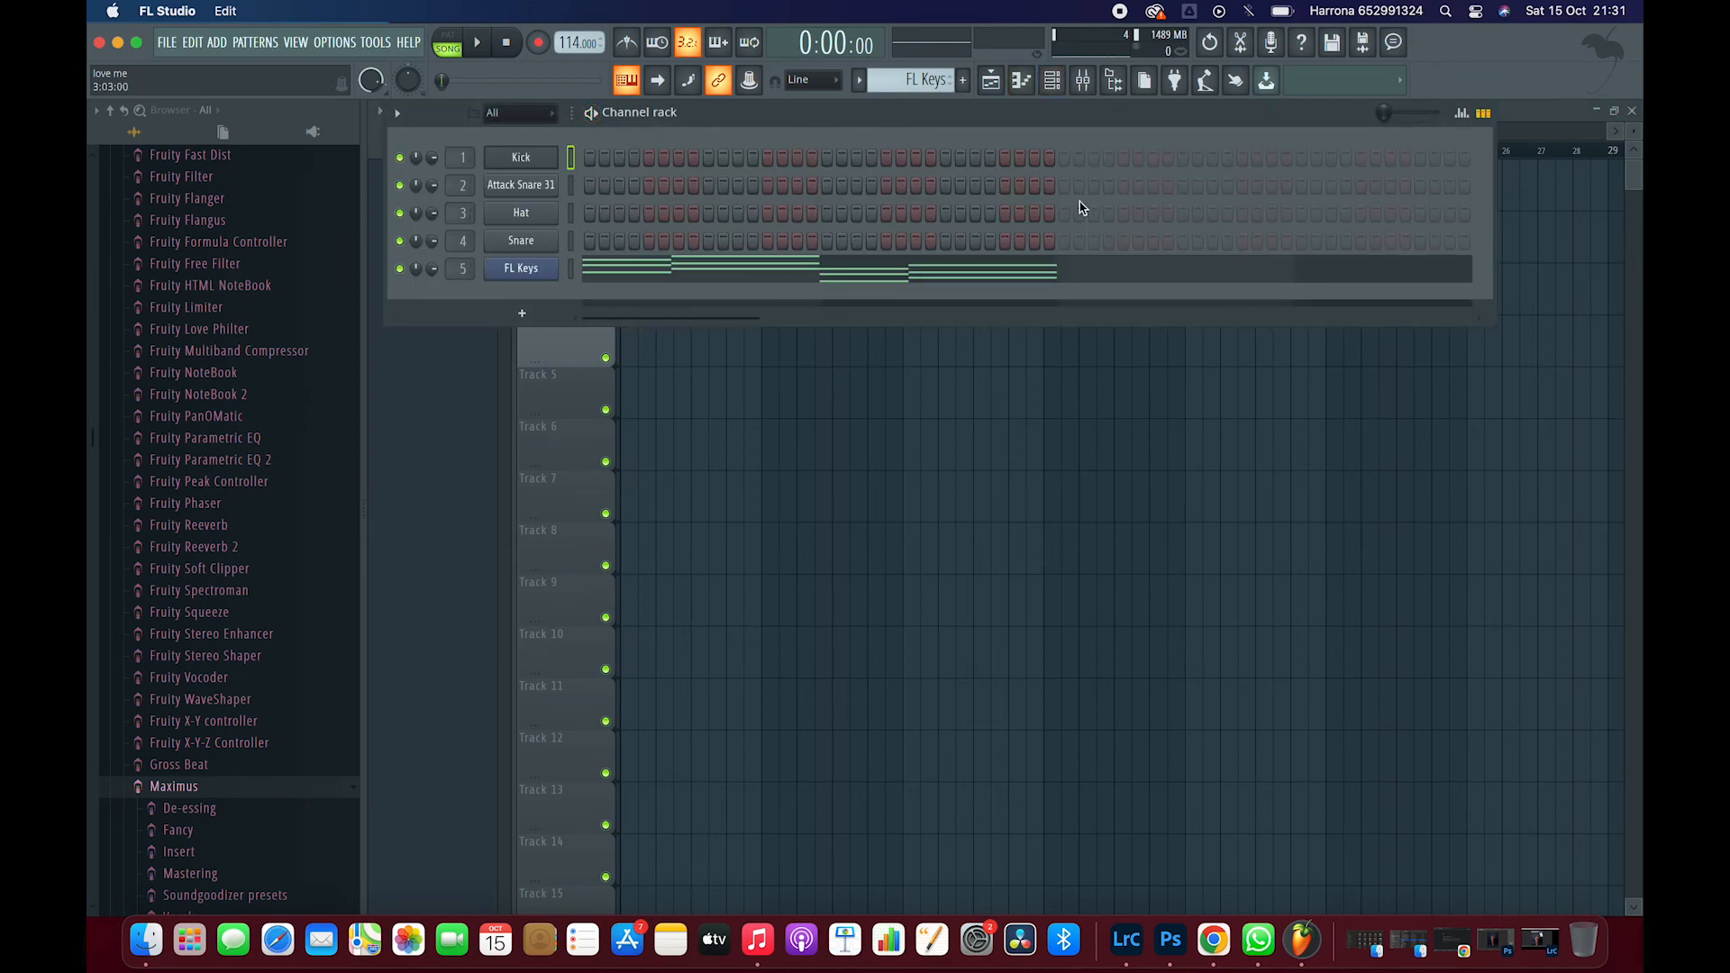
{"action": "left_click", "coordinate": [1054, 90]}
{"action": "left_click", "coordinate": [1084, 82]}
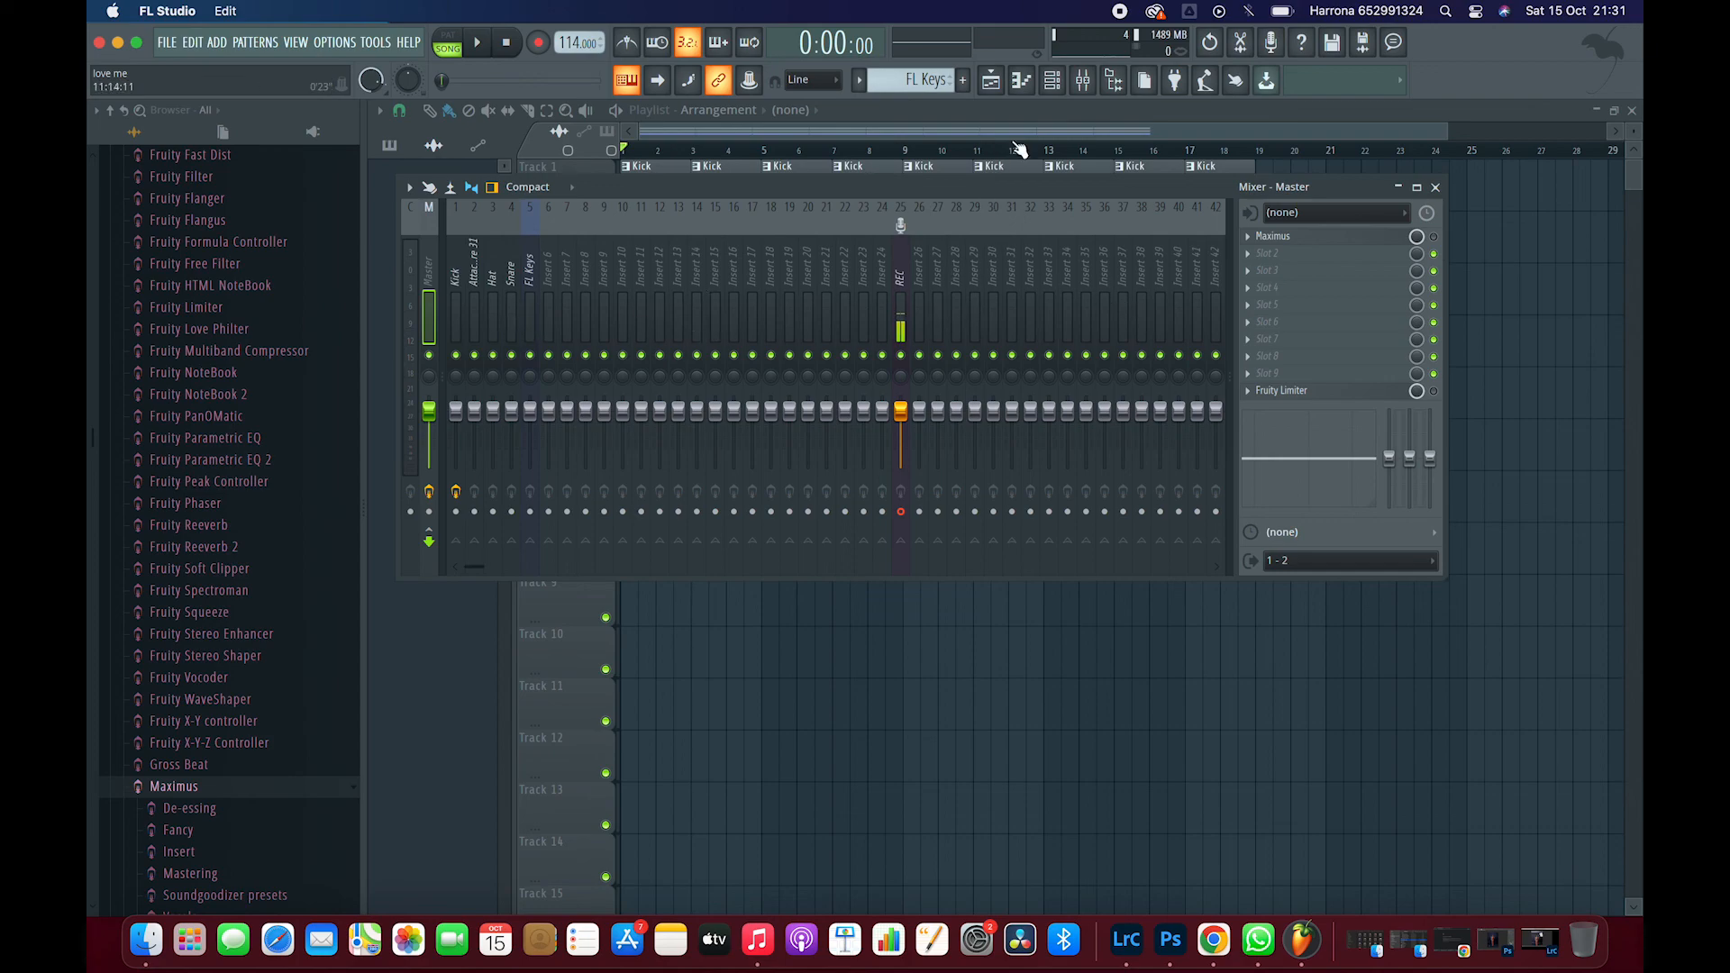
Close the mixer, hide and reshow the browser, and expand its Packs folder to view the sample categories.
{"action": "left_click", "coordinate": [1084, 82]}
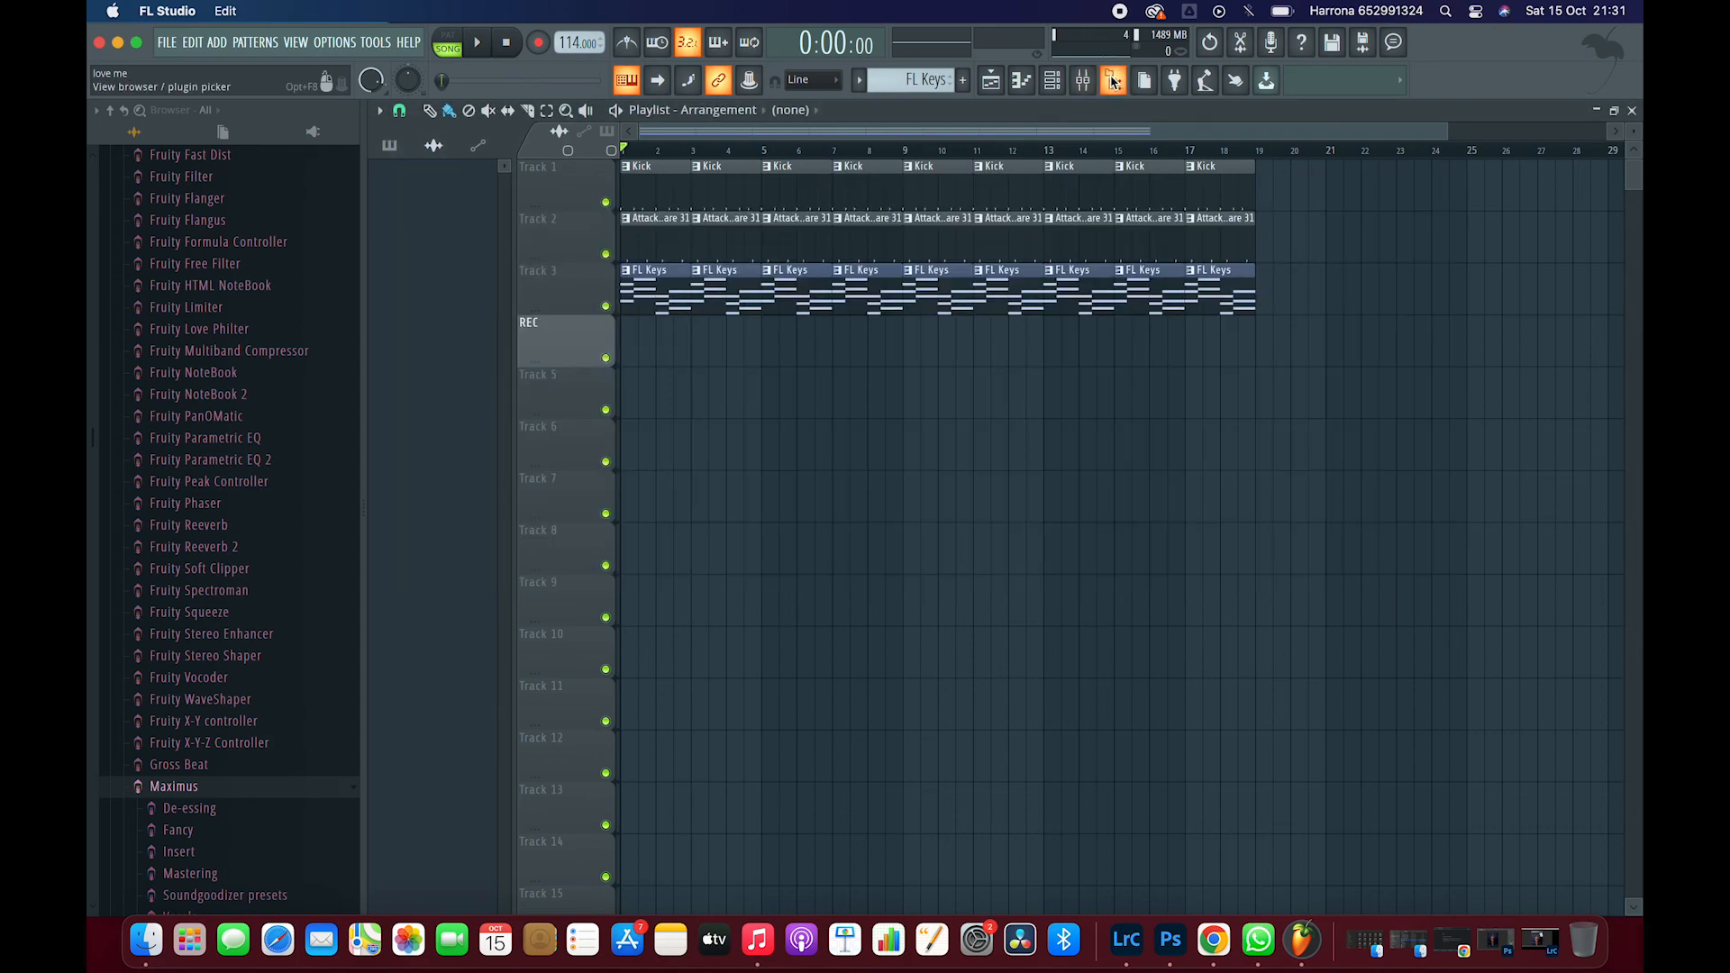
{"action": "left_click", "coordinate": [1115, 82]}
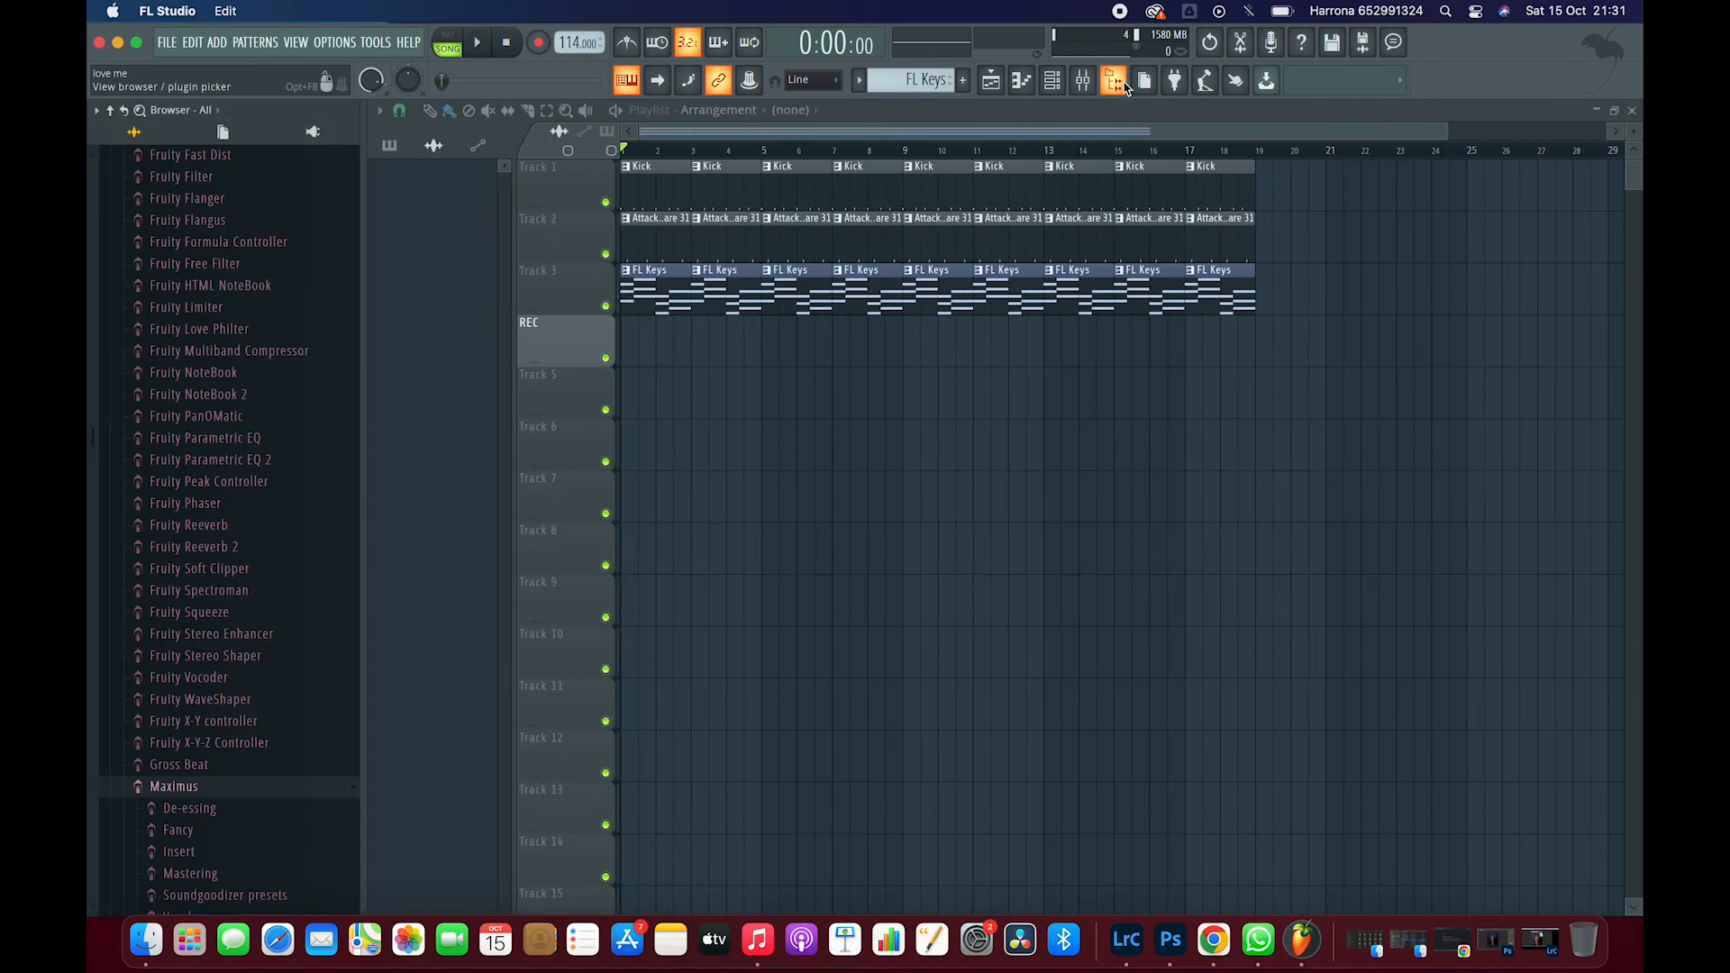
{"action": "left_click", "coordinate": [1125, 84]}
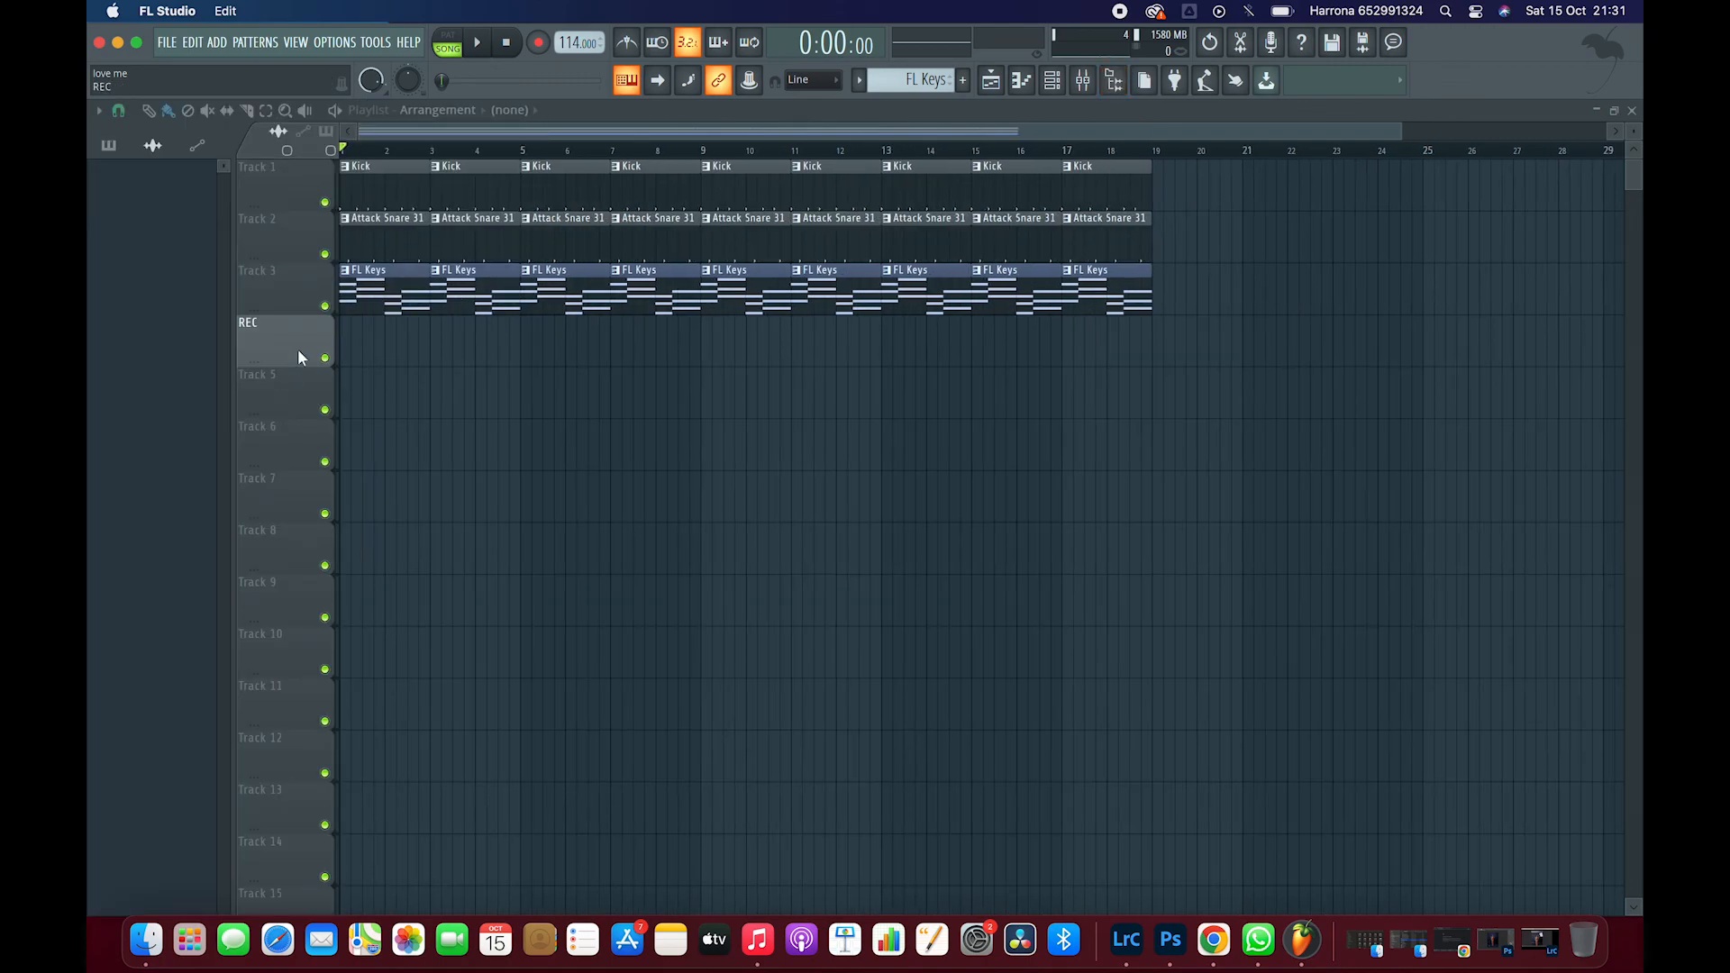
{"action": "left_click", "coordinate": [1112, 83]}
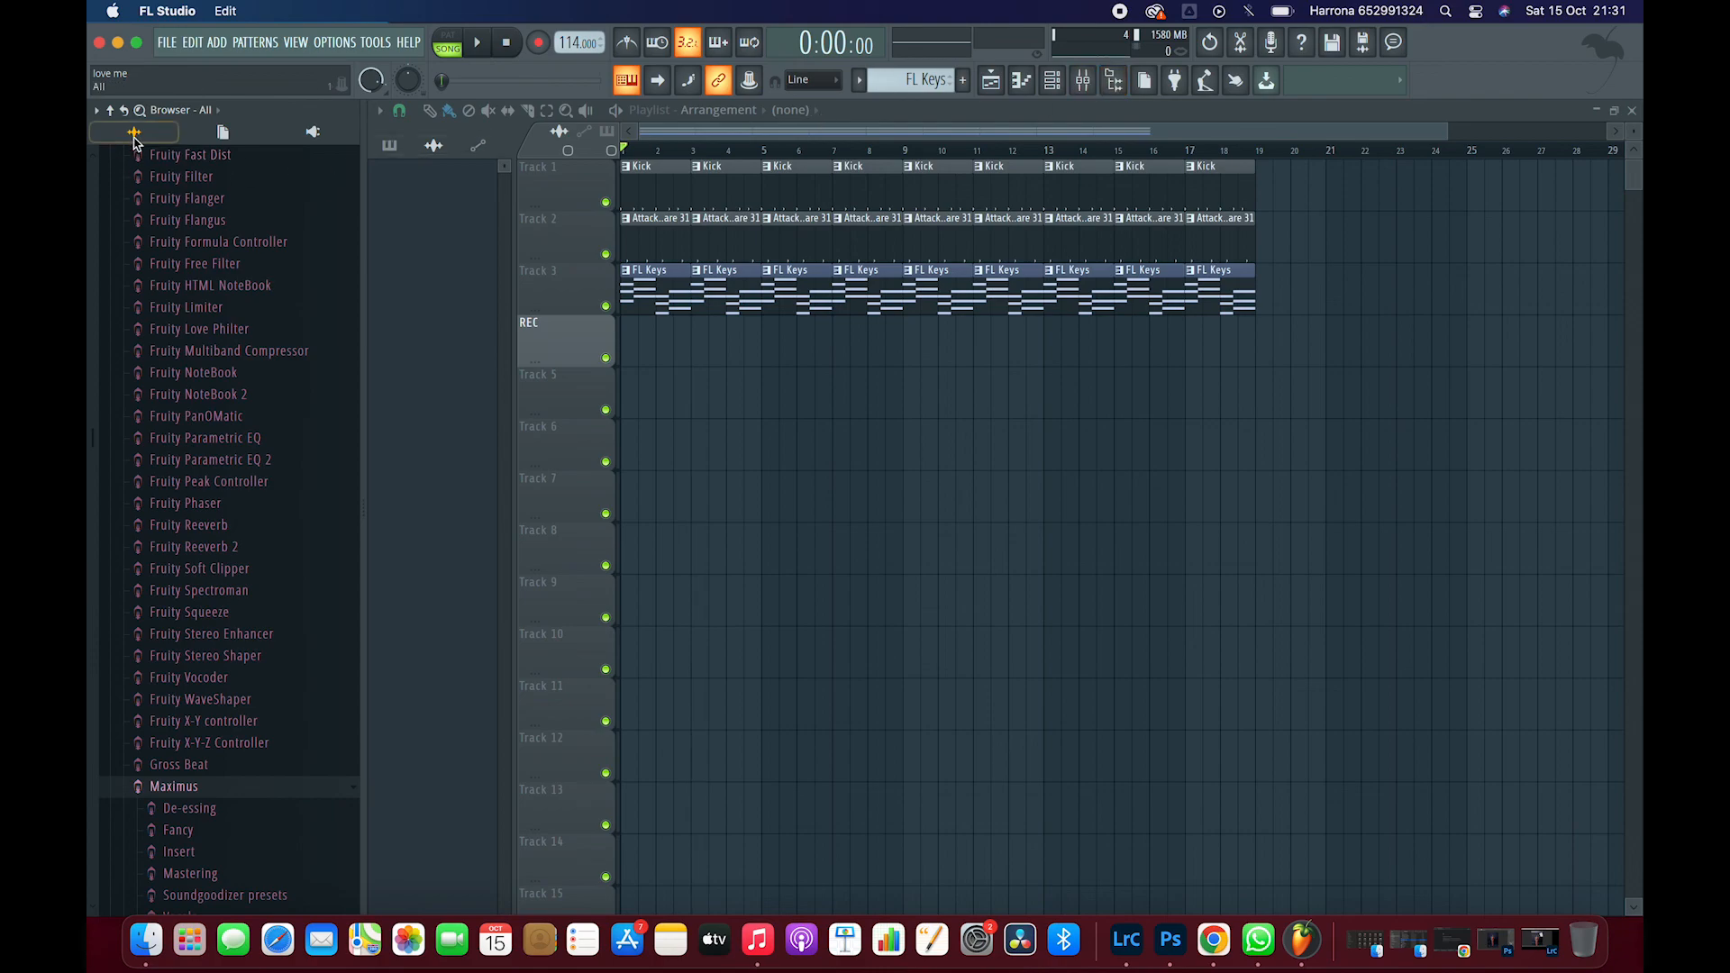
{"action": "scroll", "coordinate": [104, 506], "scroll_direction": "down", "scroll_amount": 10}
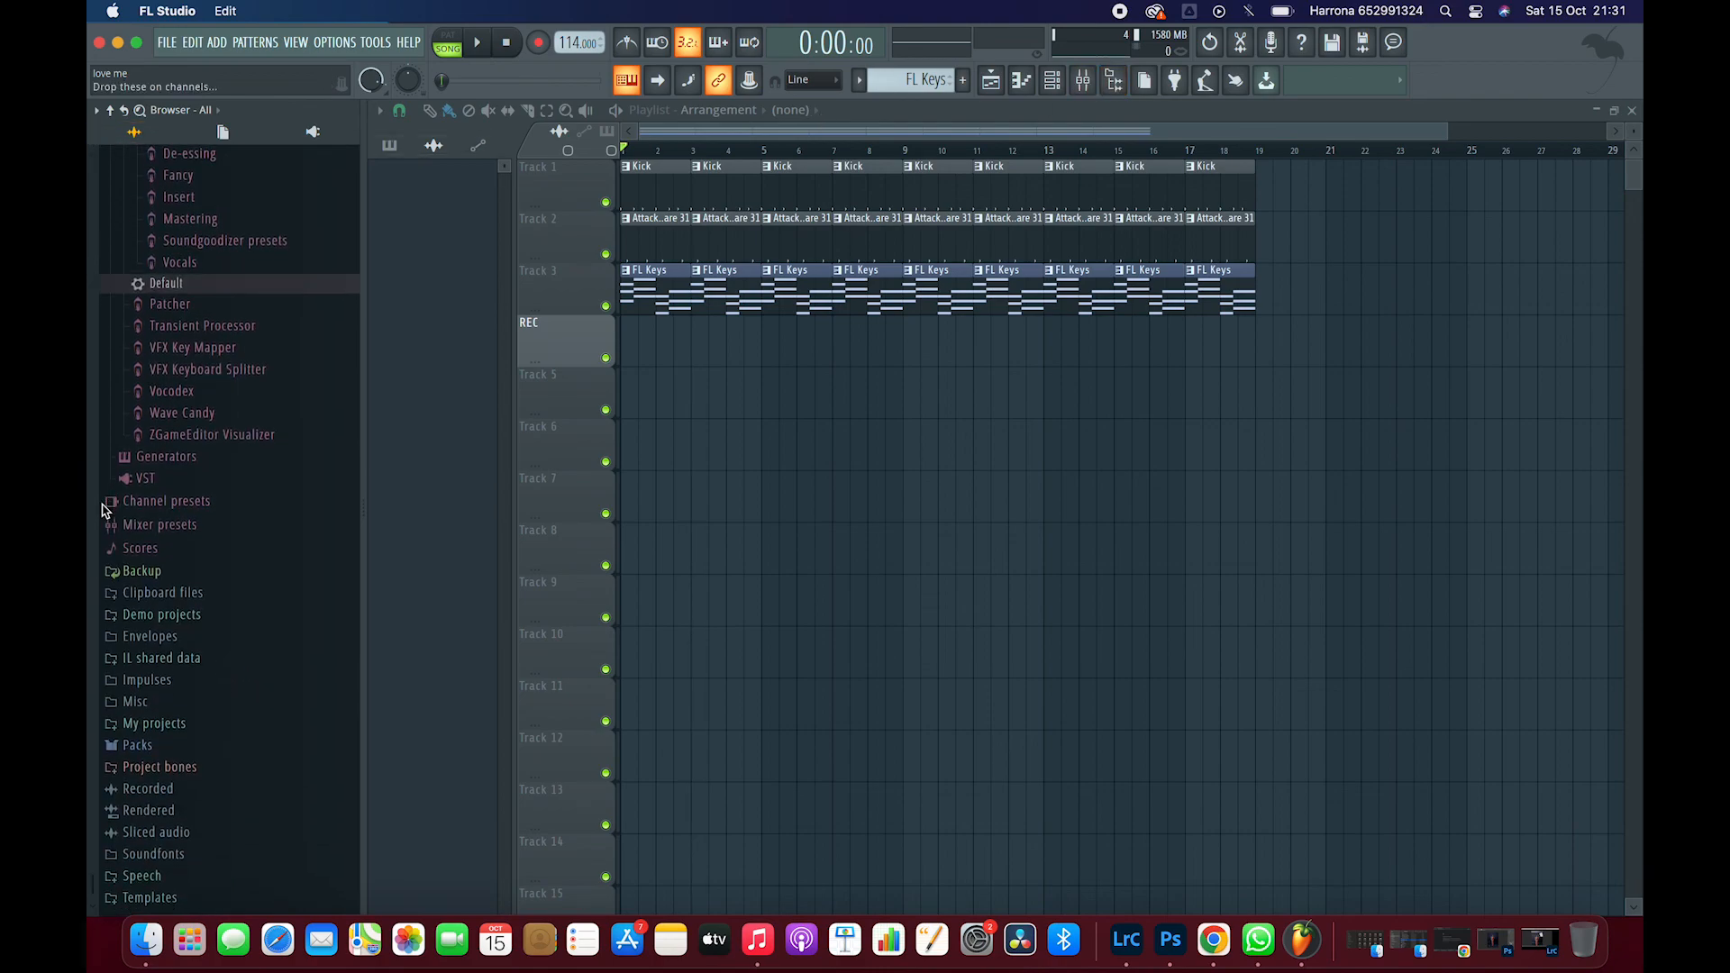
{"action": "left_click", "coordinate": [144, 754]}
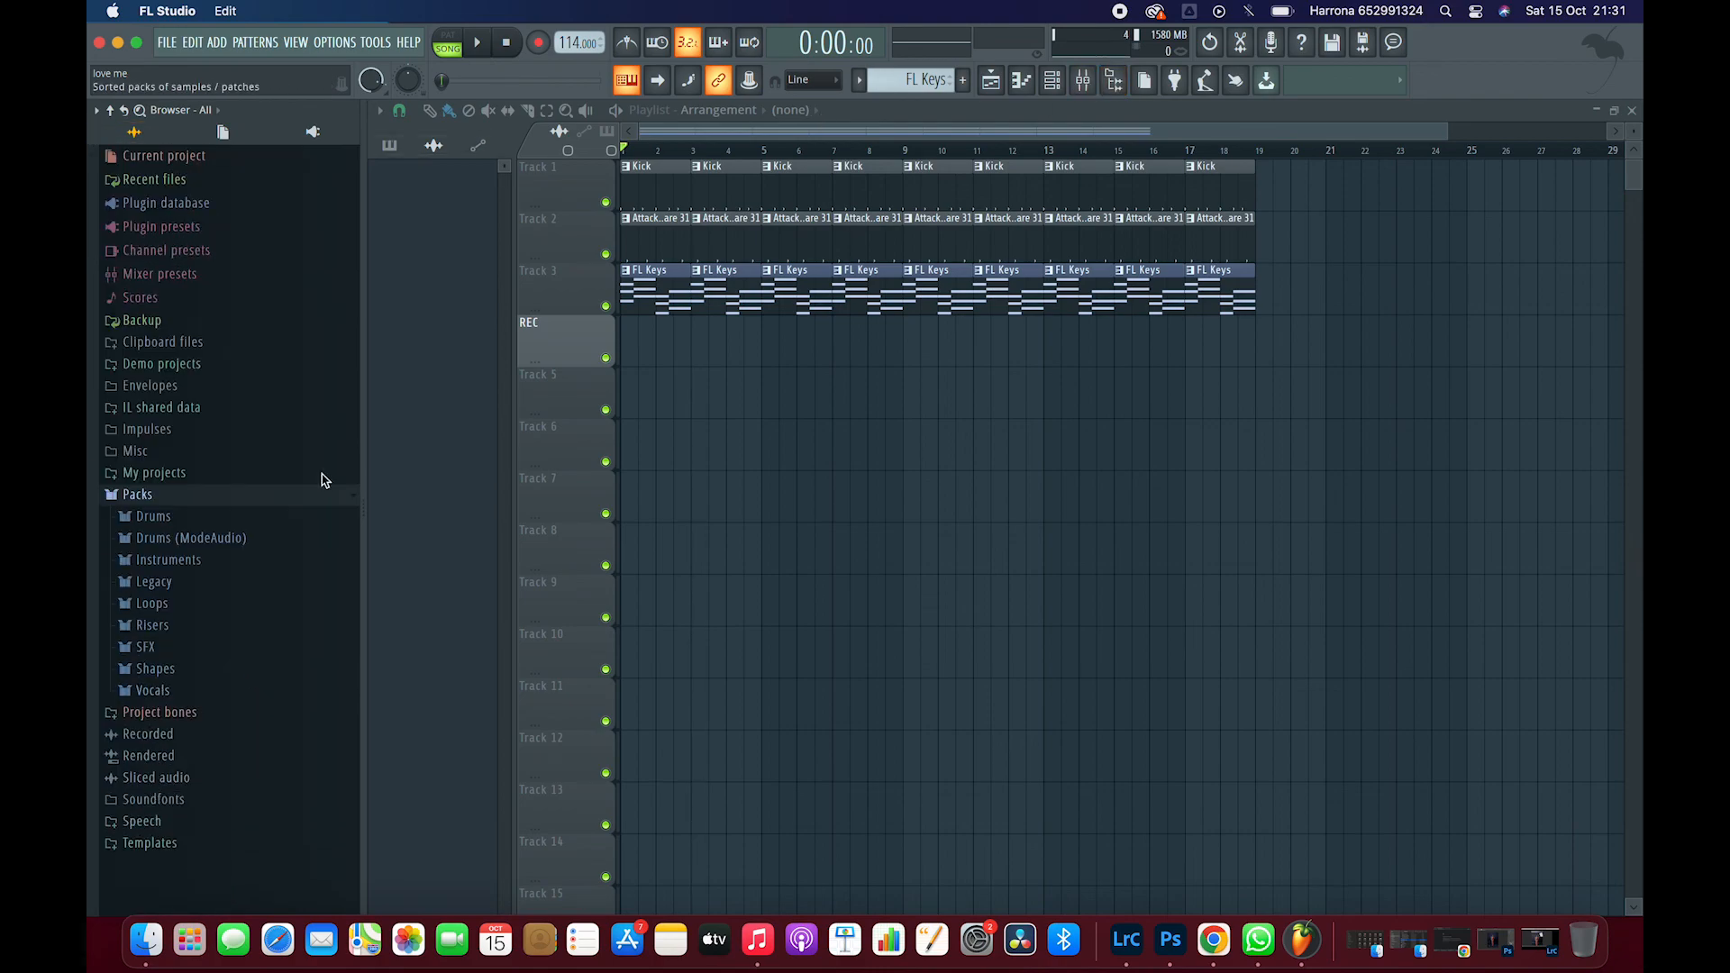
Show the channel rack and the mixer over the playlist, and bring the channel rack to the front.
{"action": "left_click", "coordinate": [1053, 81]}
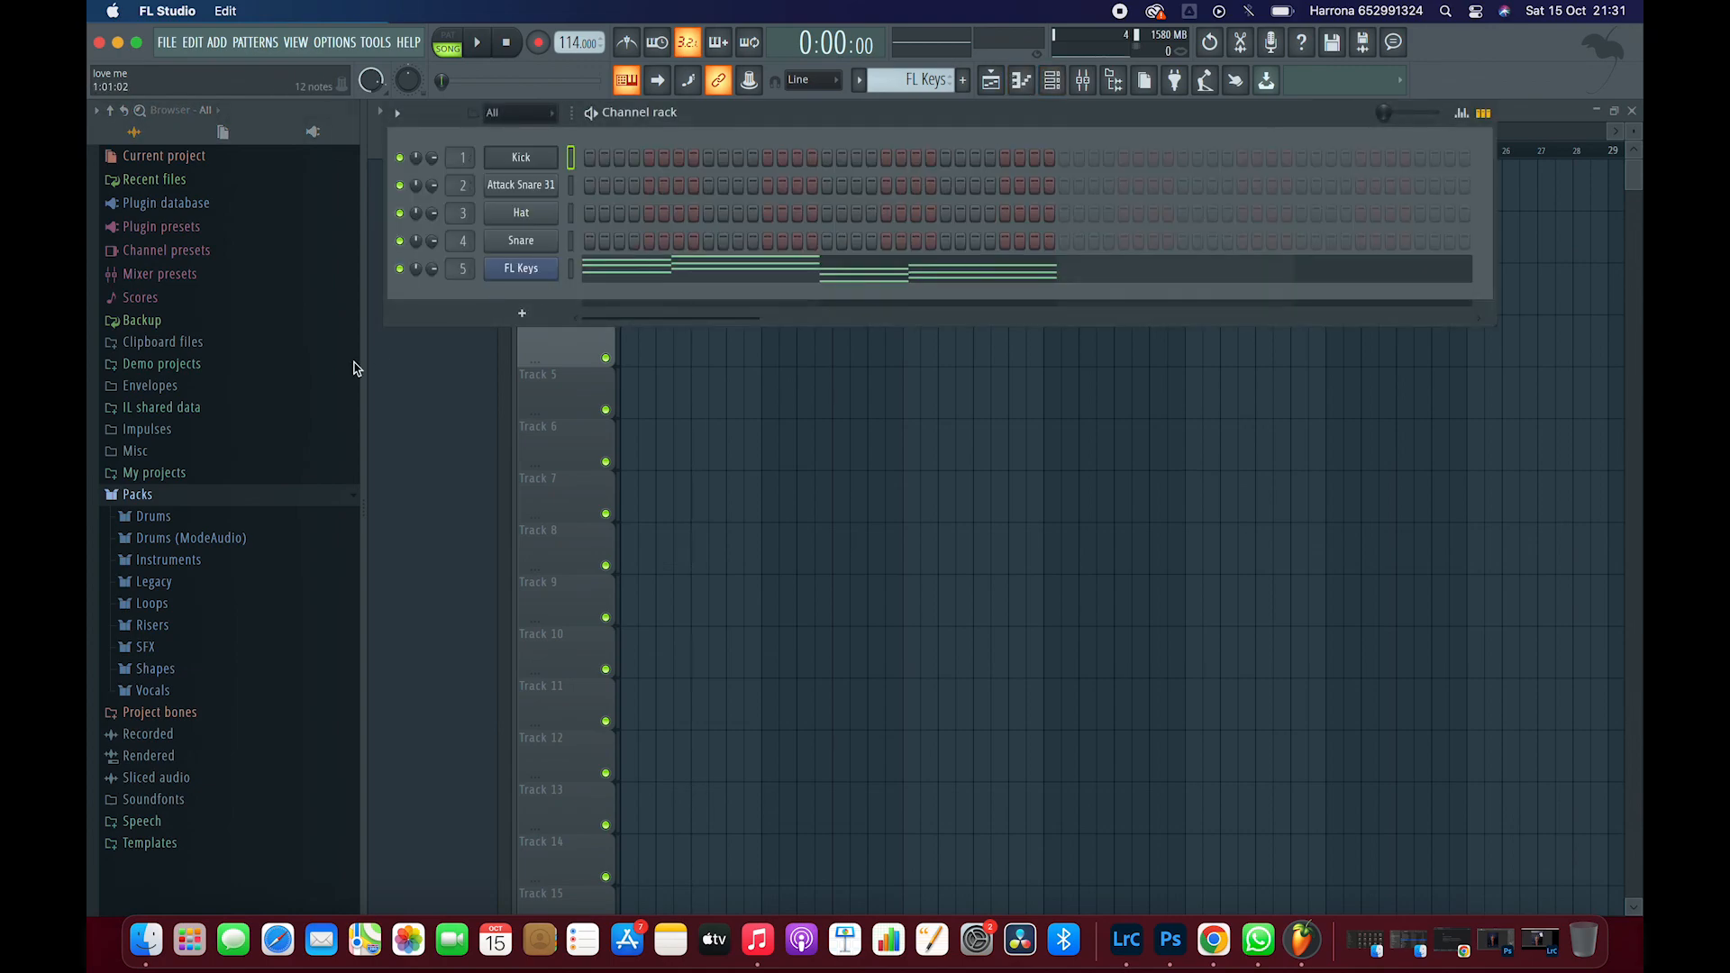
{"action": "left_click", "coordinate": [1084, 81]}
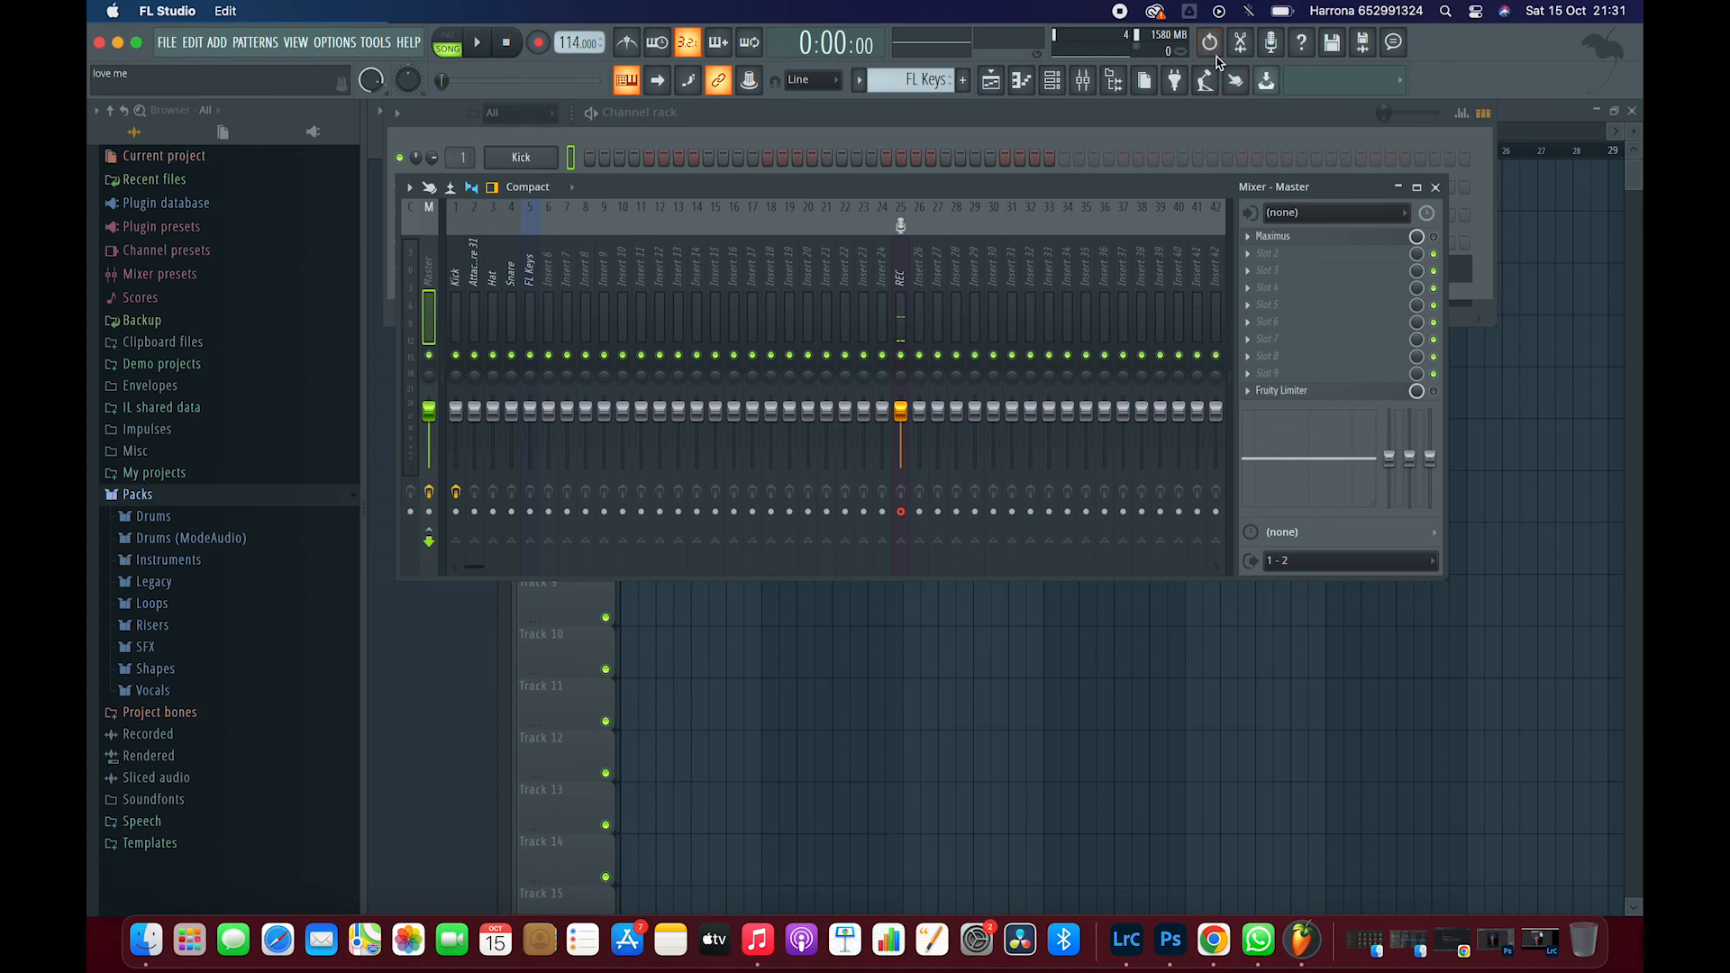
{"action": "left_click", "coordinate": [1196, 118]}
Place hits on steps 17, 19 and 21 of the Hat channel.
{"action": "left_click", "coordinate": [824, 214]}
{"action": "left_click", "coordinate": [856, 213]}
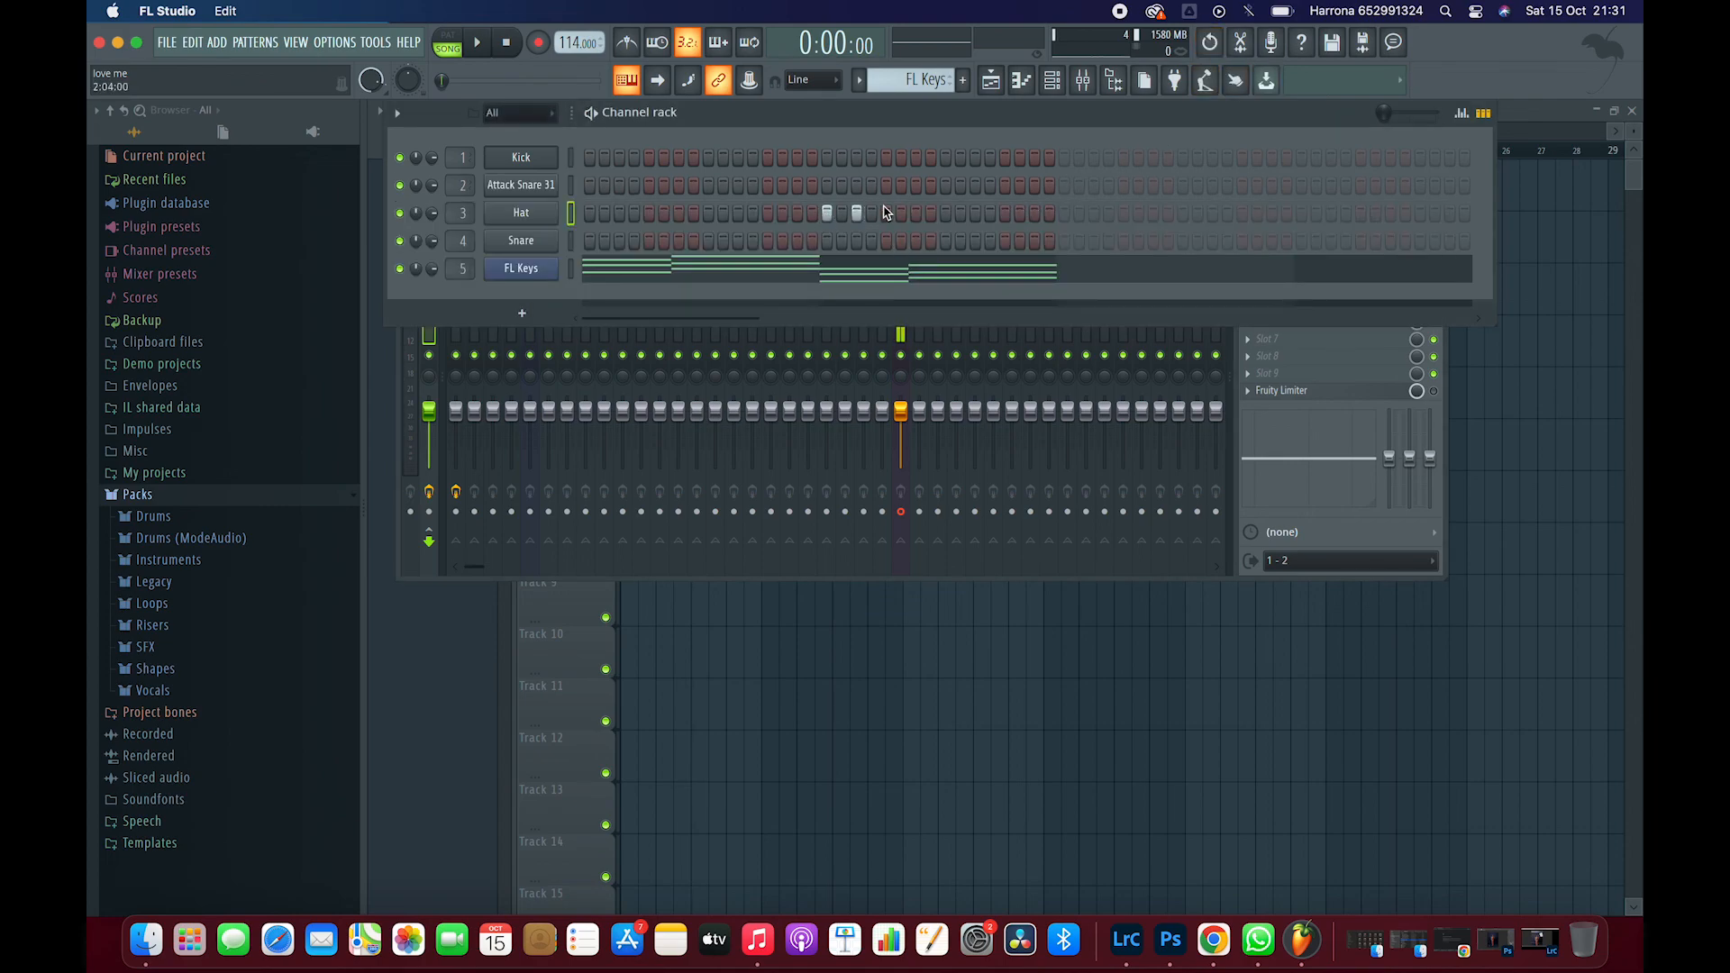
{"action": "left_click", "coordinate": [886, 213]}
Undo and redo the last step edit, and erase the three hits from the Hat channel.
{"action": "left_click", "coordinate": [1206, 43]}
{"action": "left_click", "coordinate": [1210, 48]}
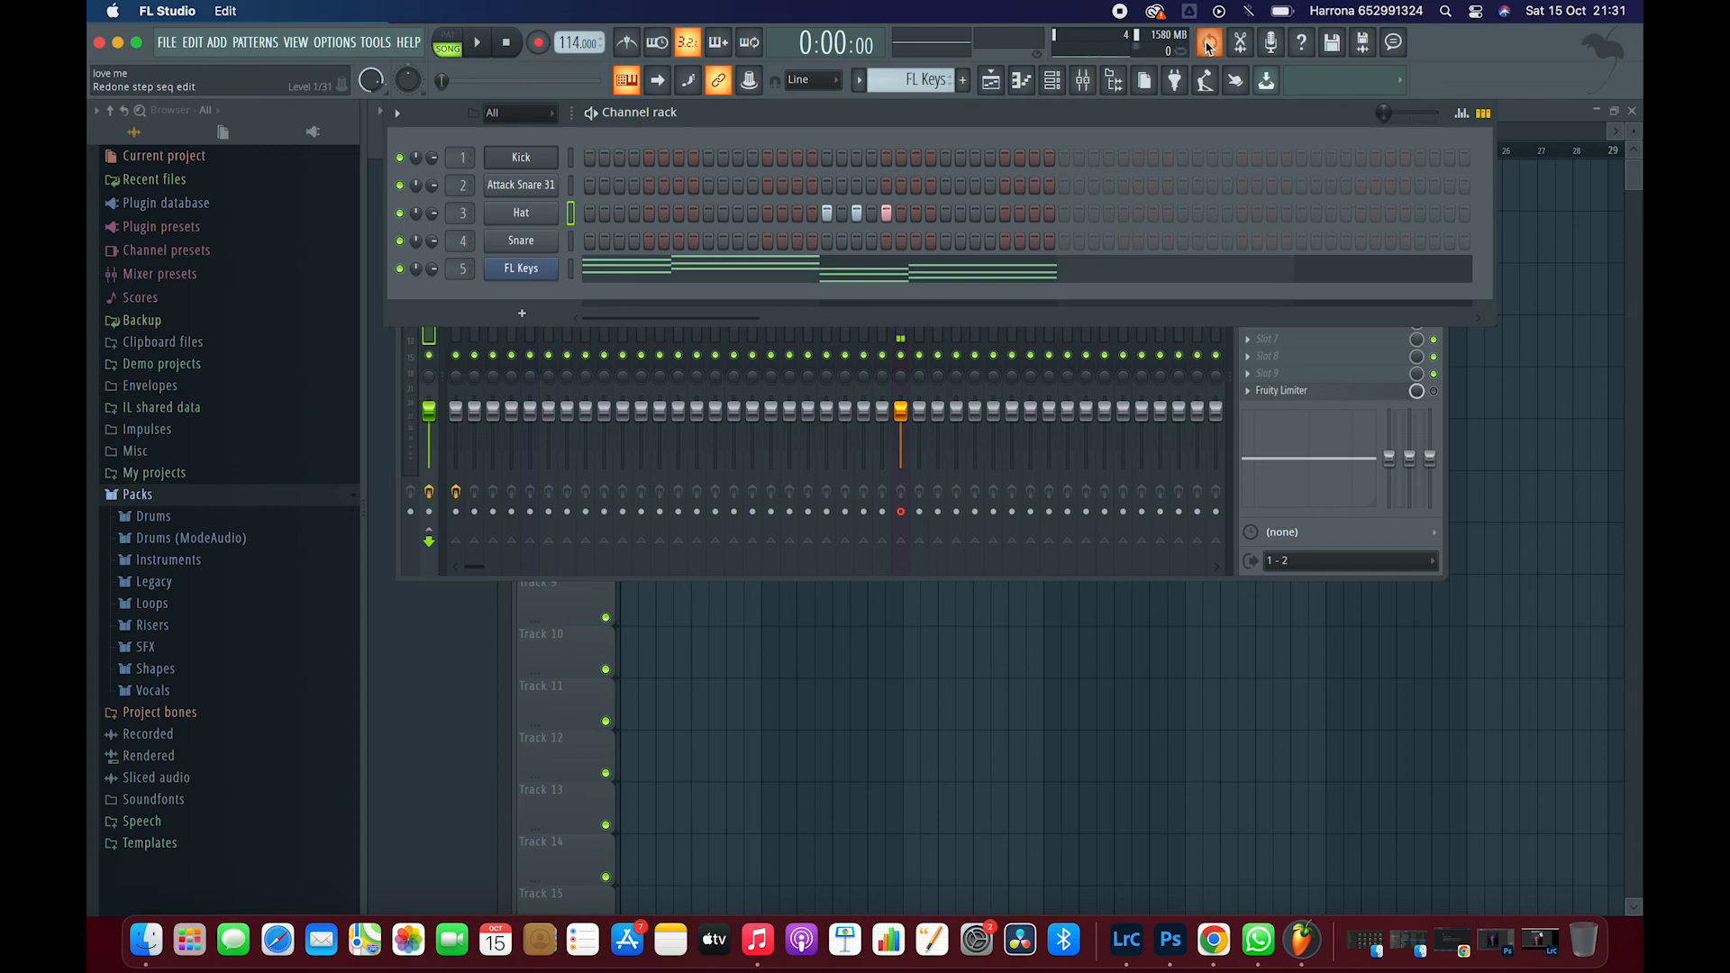
{"action": "left_click_drag", "start_coordinate": [937, 214], "coordinate": [813, 229]}
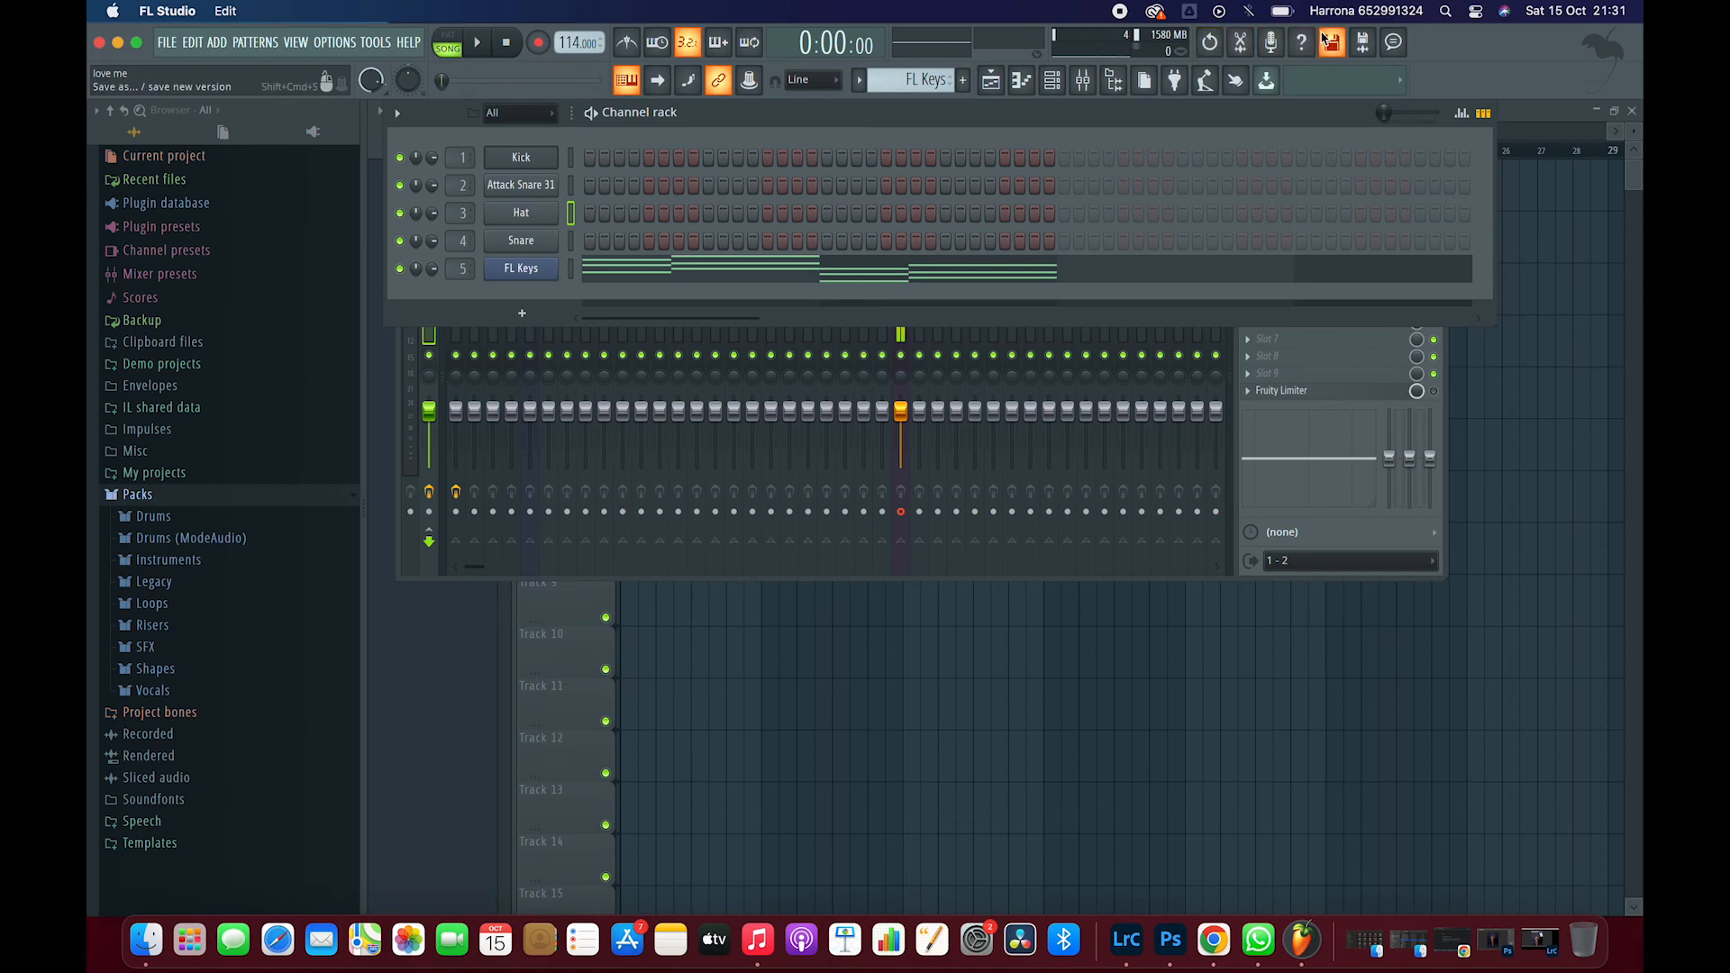